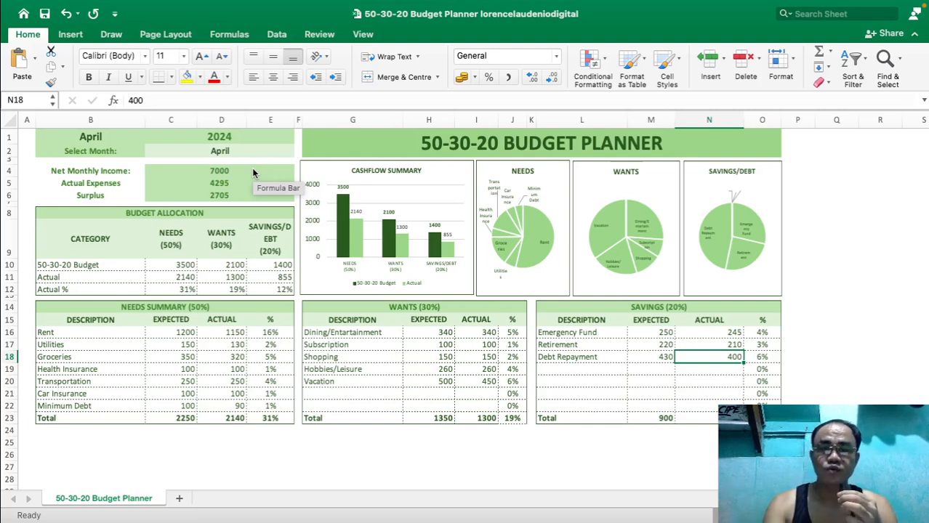
Examine the expense descriptions in the needs summary table, from Rent down to Minimum Debt.
click(142, 308)
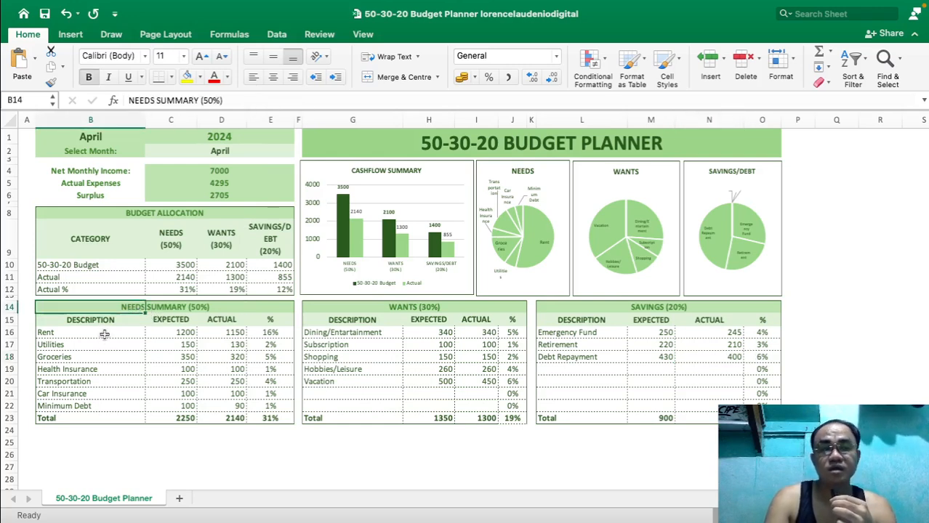
click(83, 334)
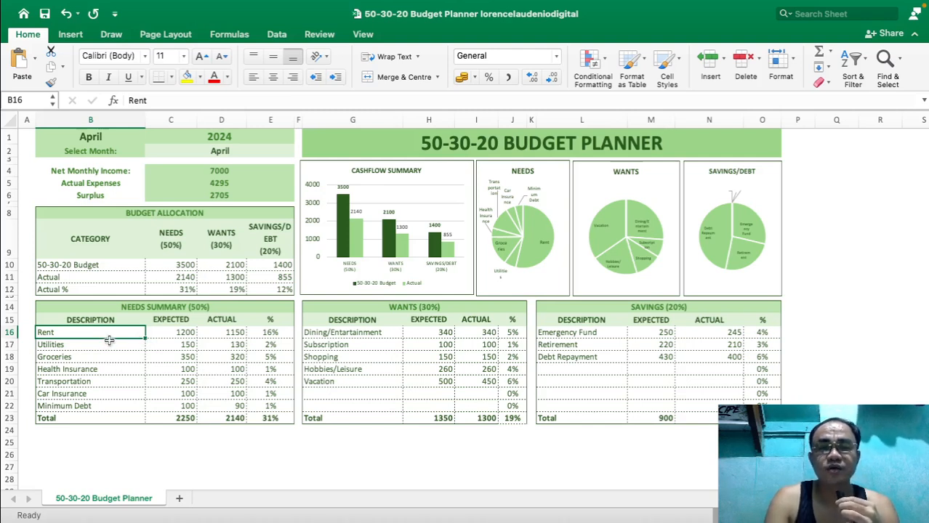
click(110, 344)
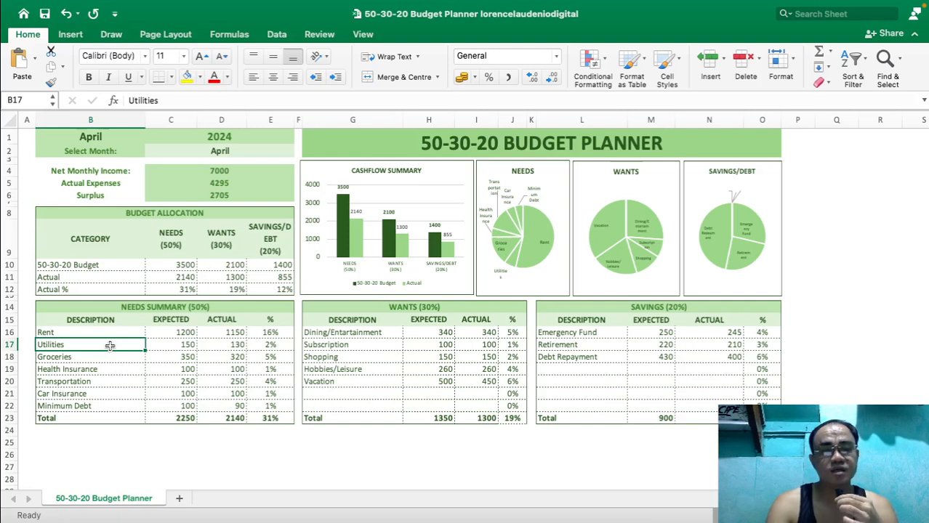
click(111, 359)
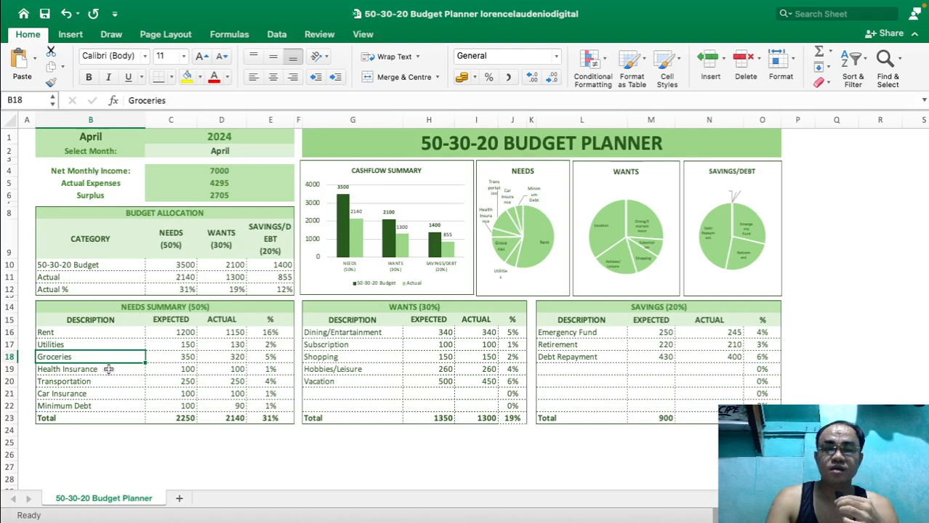
click(110, 369)
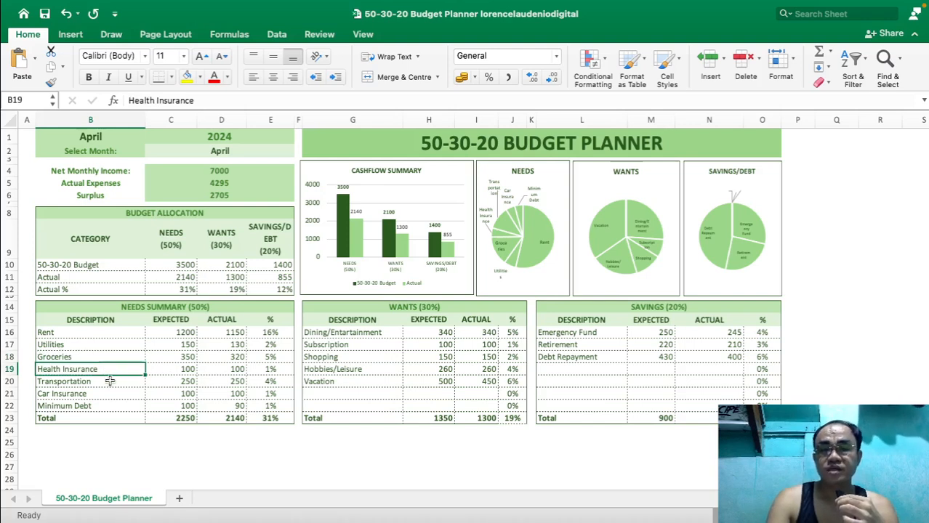
click(109, 381)
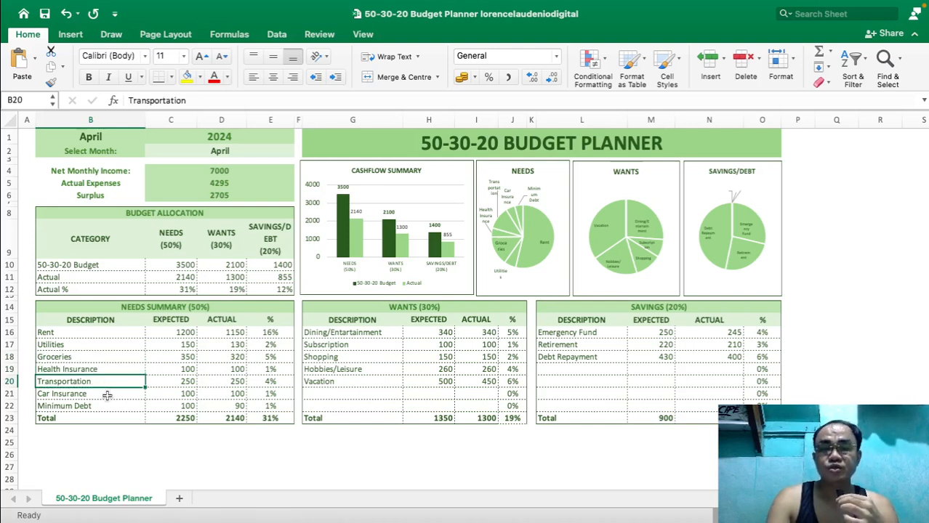
click(107, 394)
click(108, 407)
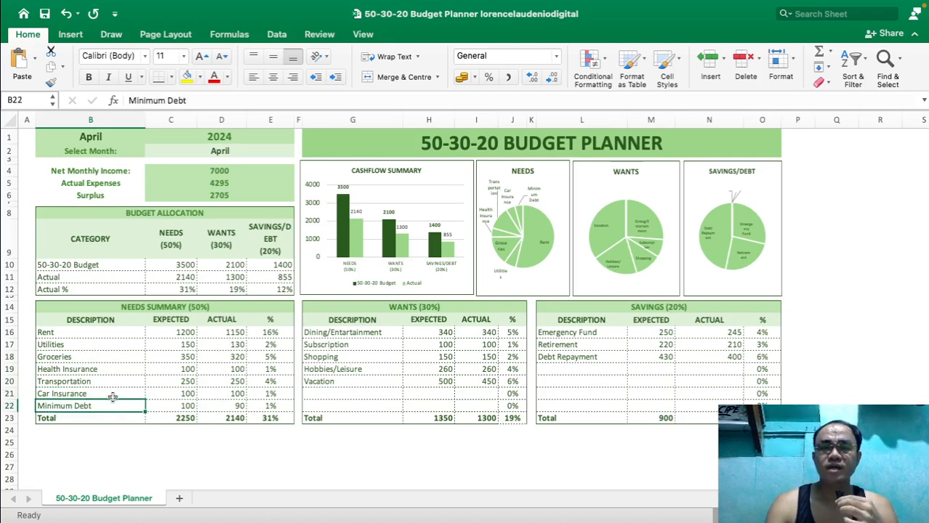
Examine the descriptions in the wants and savings tables, from Dining/Entartainment through Debt Repayment.
click(372, 332)
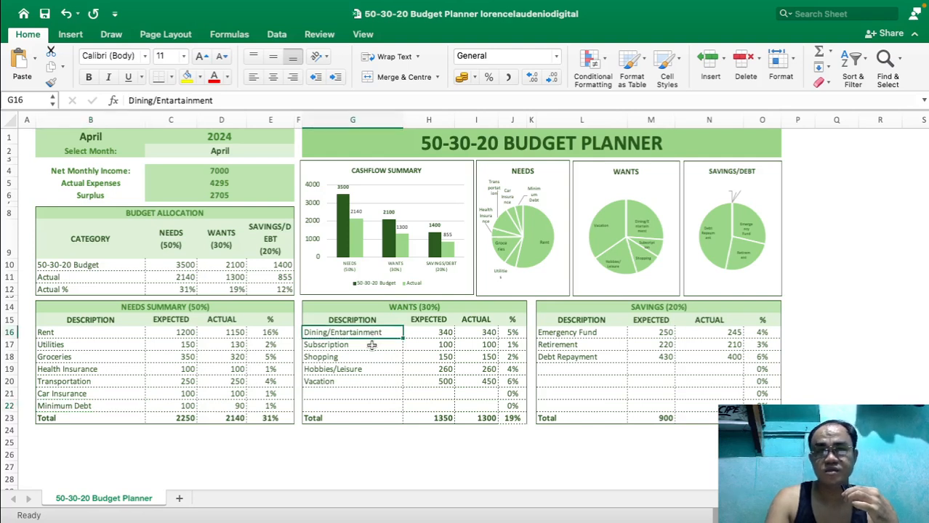
click(371, 346)
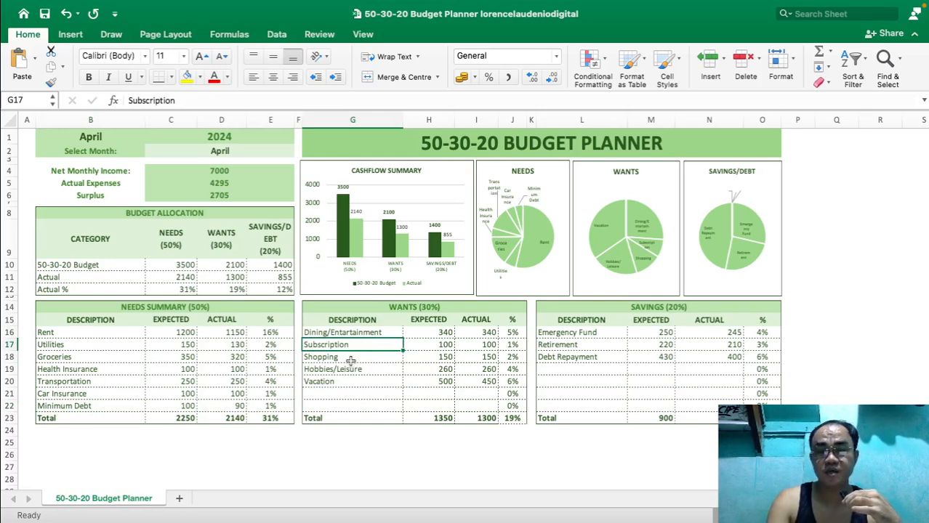
click(351, 358)
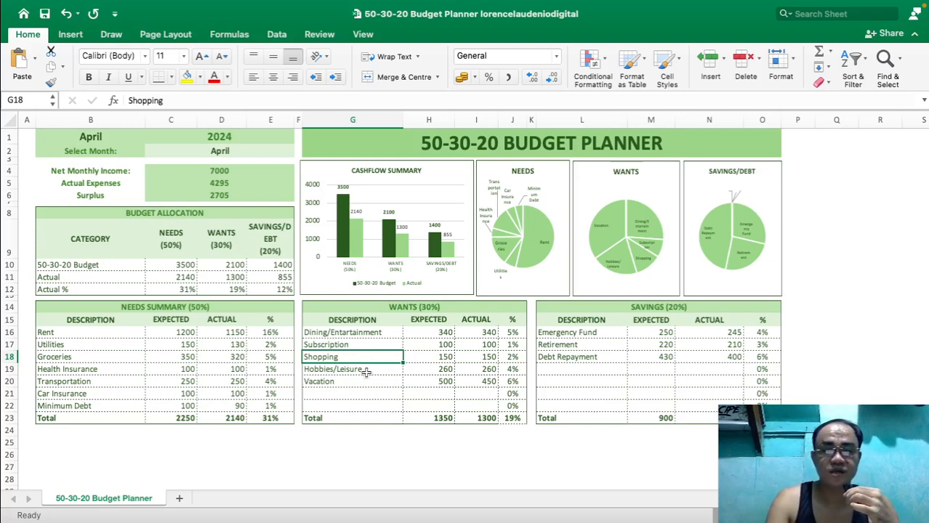
click(367, 370)
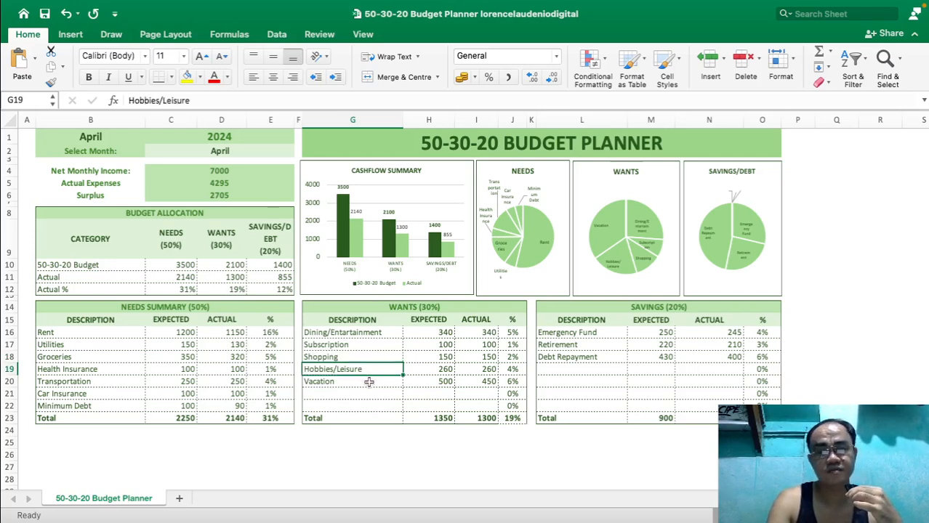
click(367, 382)
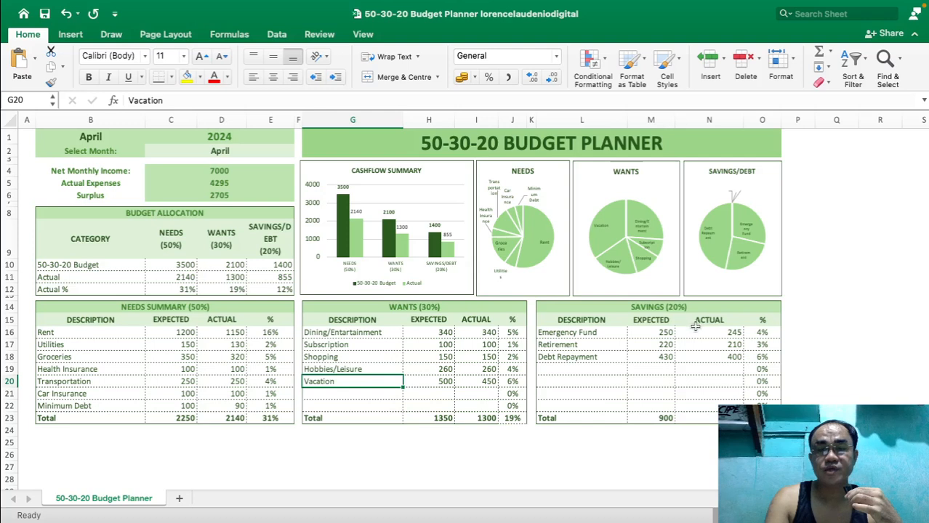
click(620, 333)
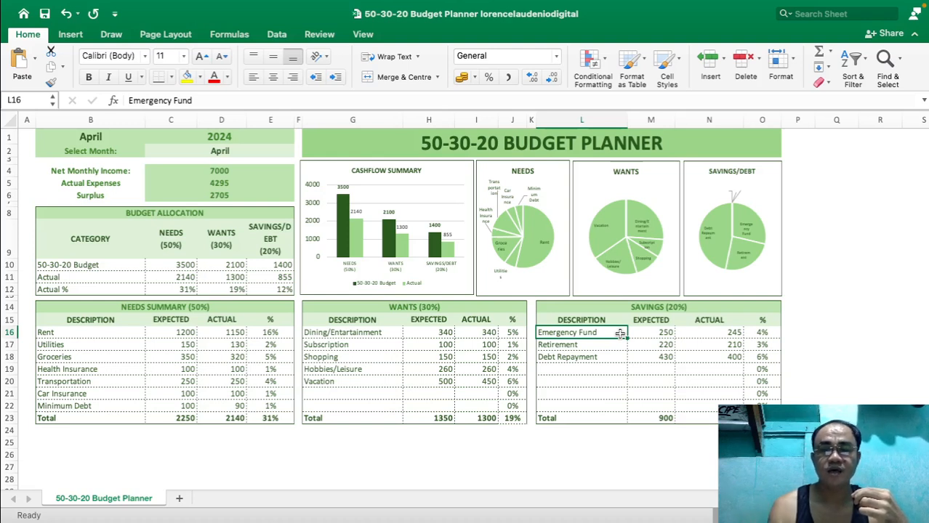
click(585, 347)
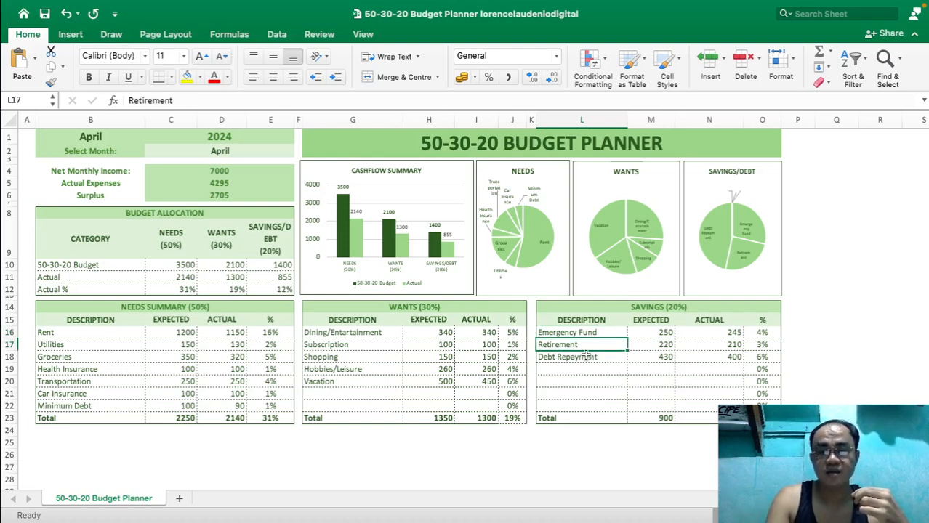
click(588, 356)
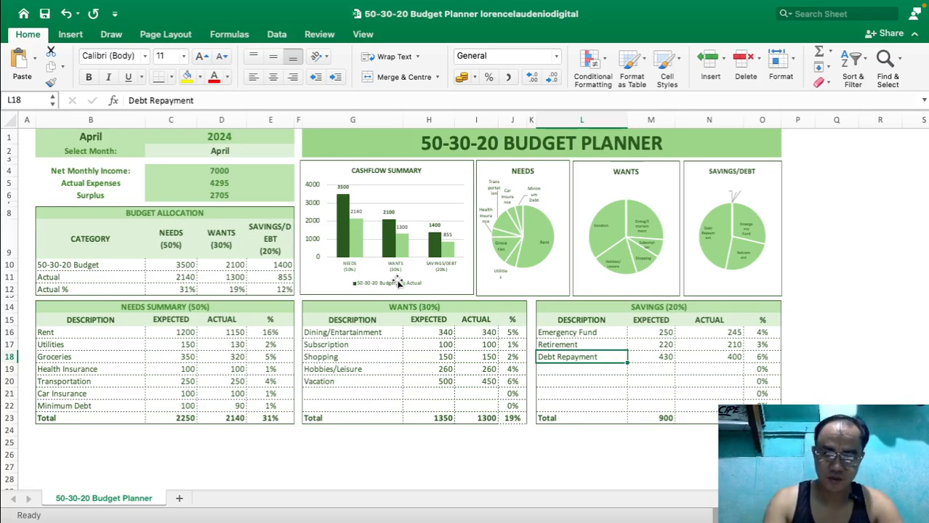
Add a new worksheet to the workbook and narrow its column A to a slim margin.
click(180, 499)
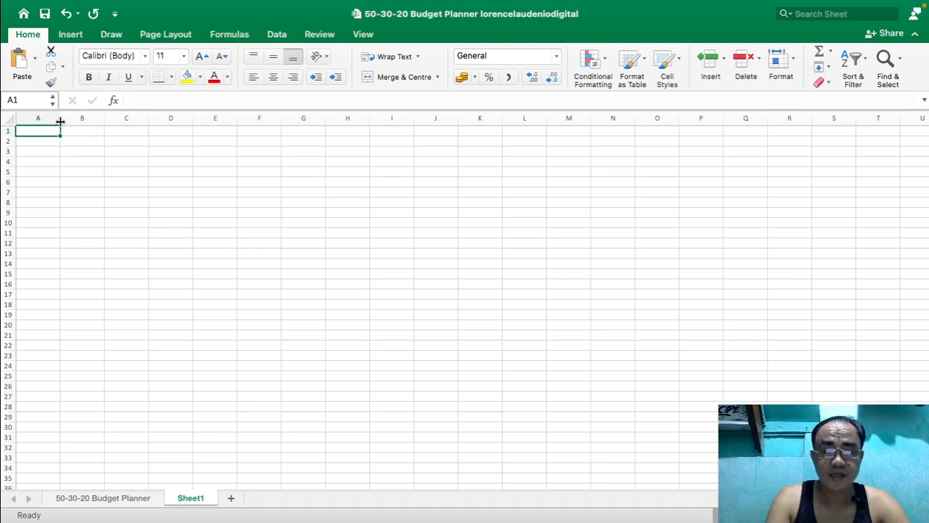
drag(61, 119, 28, 119)
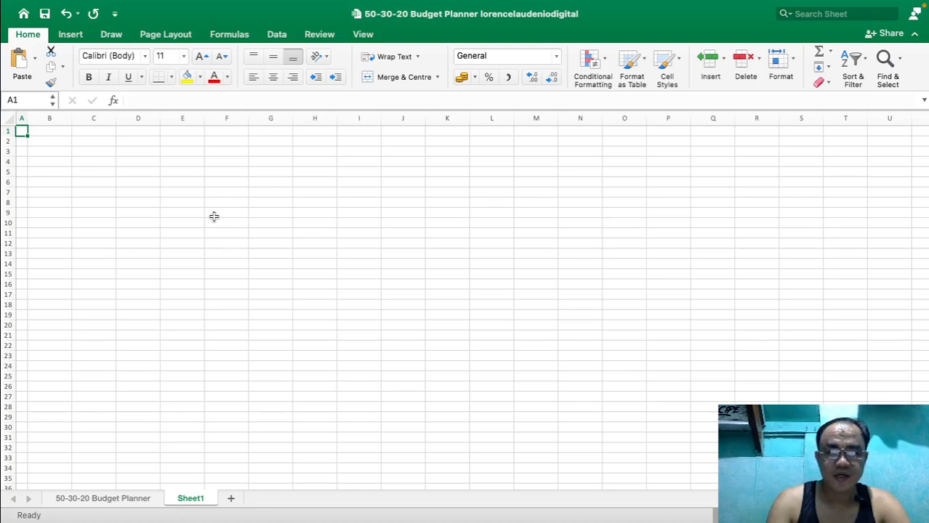
Enter the label "Select Month:" in cell B2 and widen column B slightly to fit it.
click(45, 130)
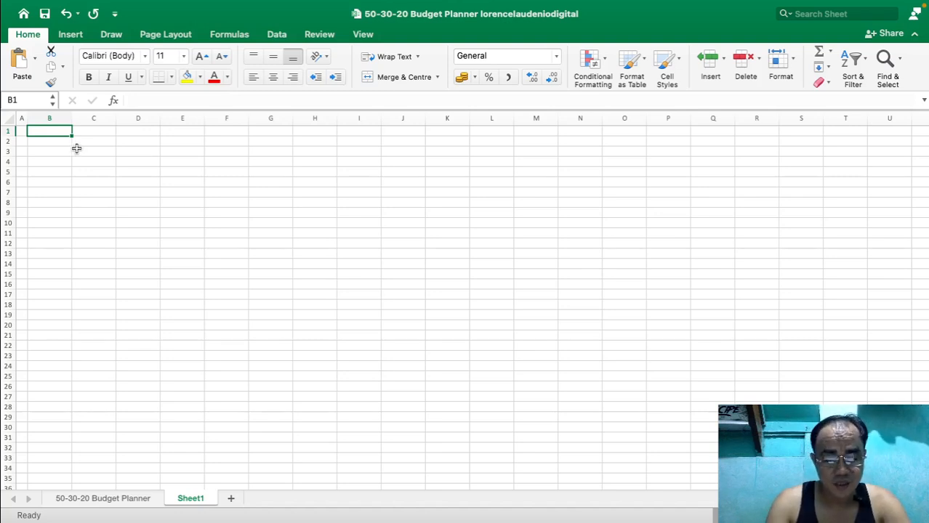
click(70, 141)
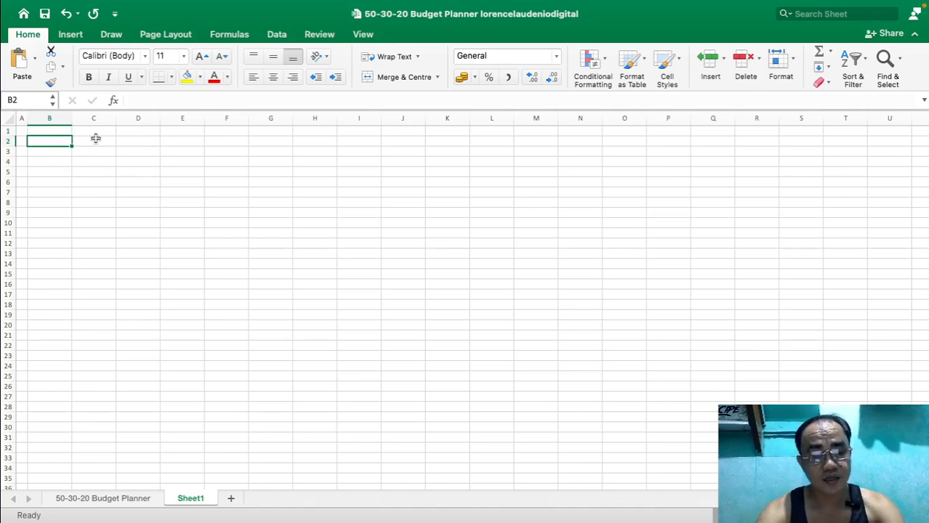
text(Select)
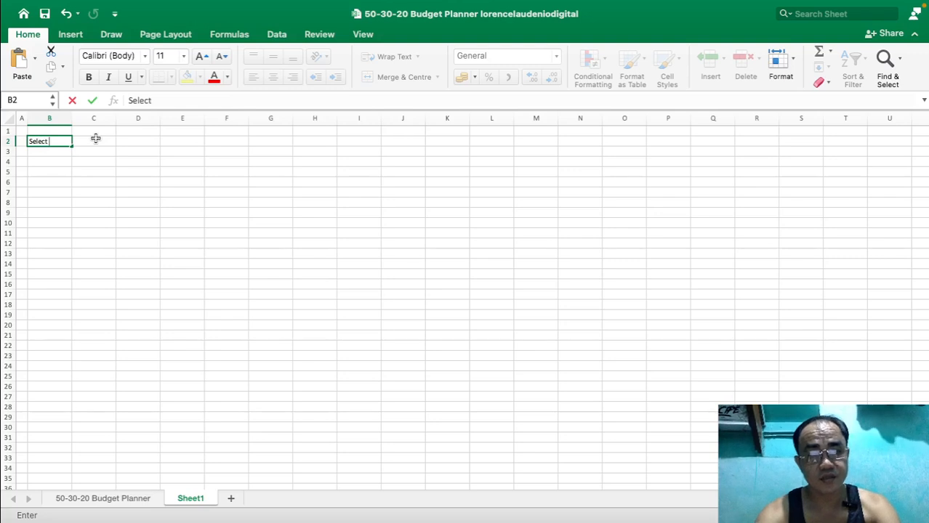
text( Monght)
key(BackSpace)
key(BackSpace)
key(BackSpace)
text(th:)
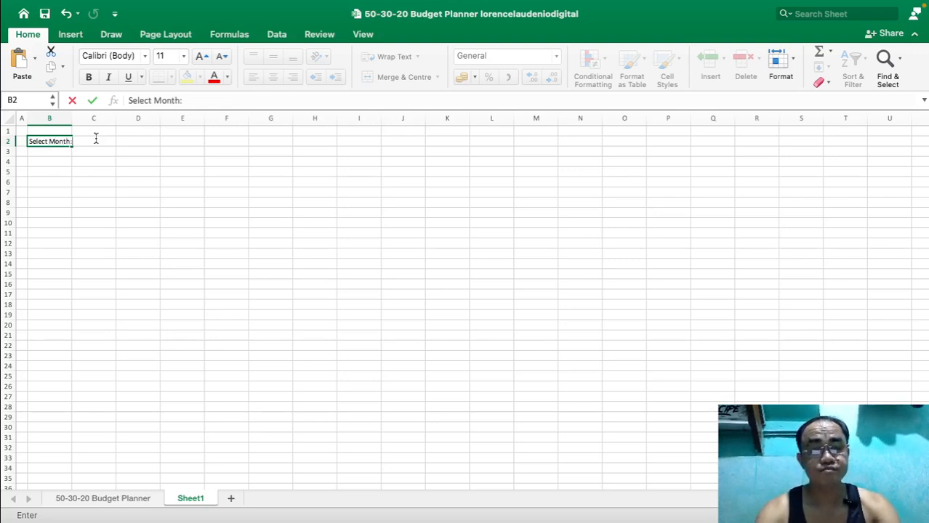
click(96, 140)
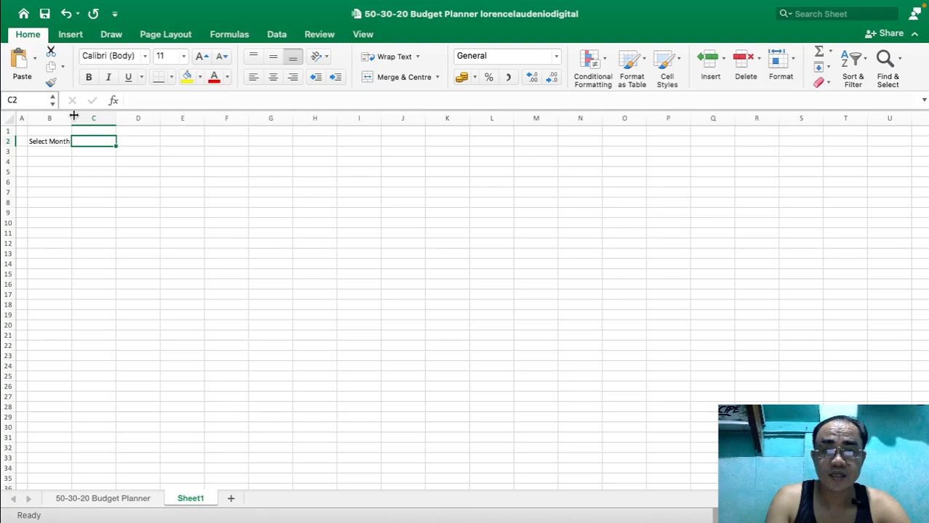
drag(74, 115, 76, 116)
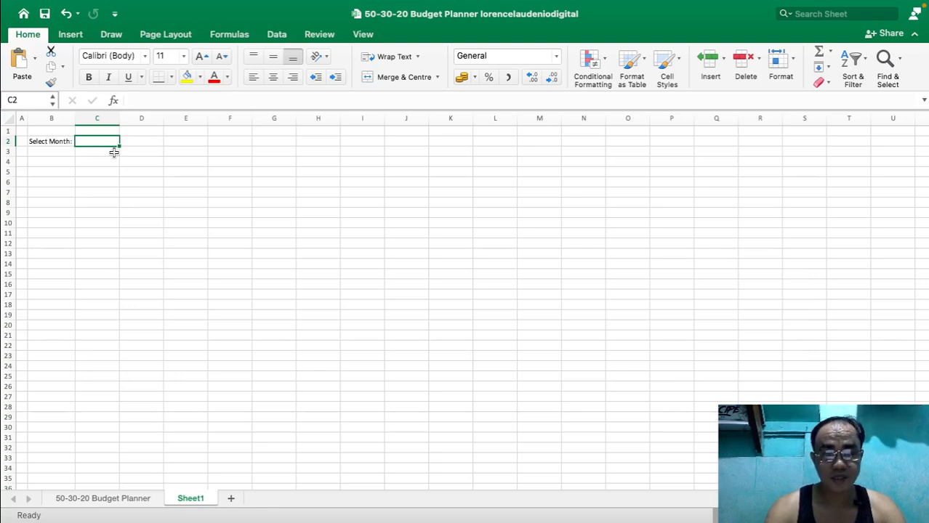
Start a data validation rule for cell C2 that allows values from a list.
key(Right)
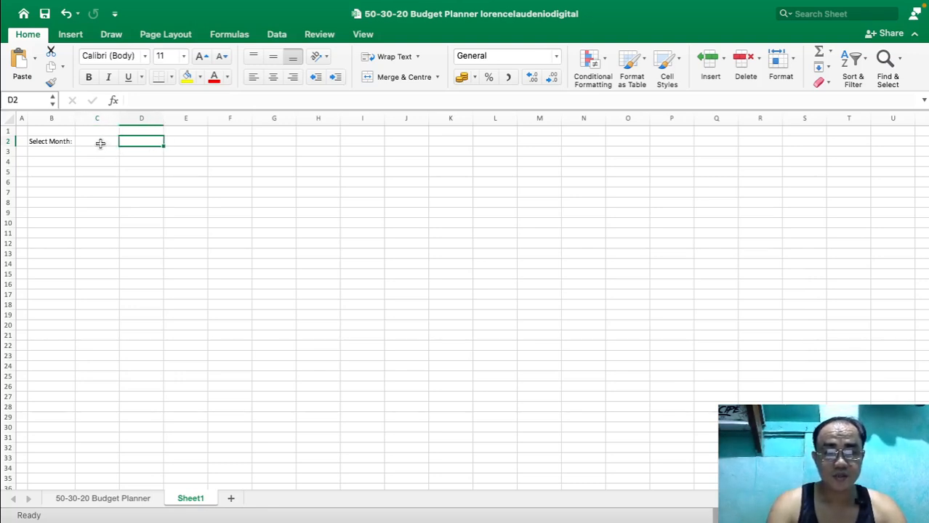
click(102, 142)
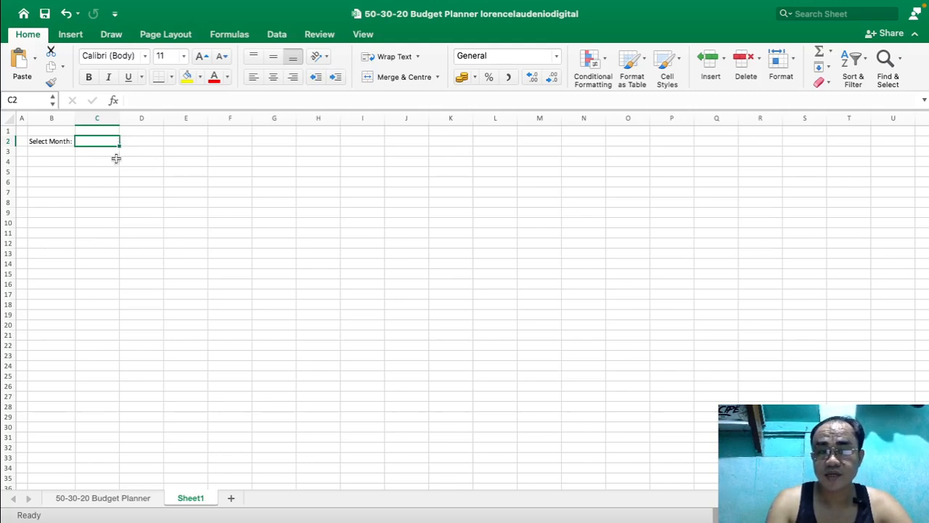
click(277, 37)
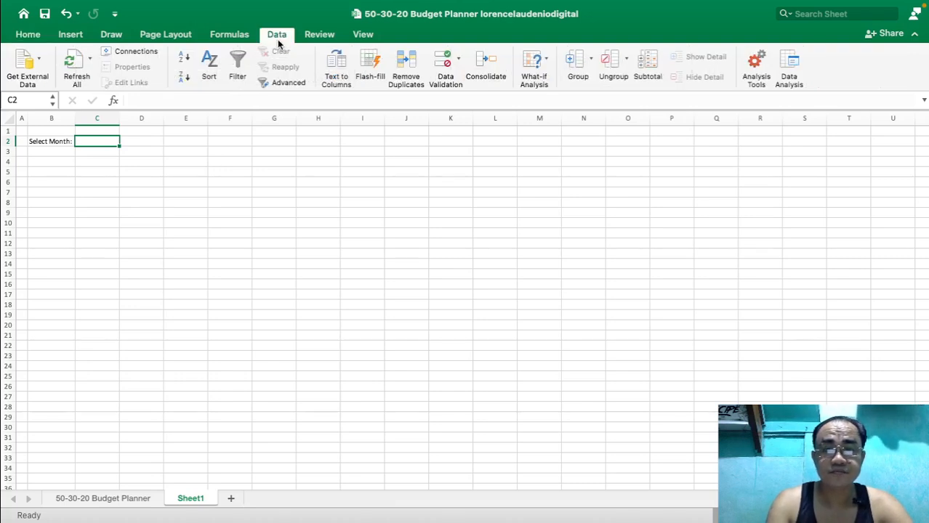
click(444, 61)
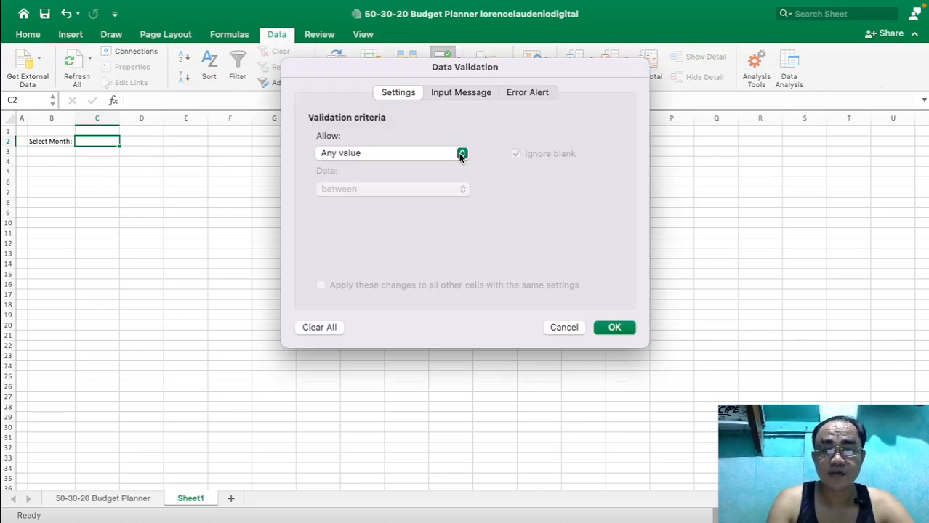
click(461, 154)
click(428, 199)
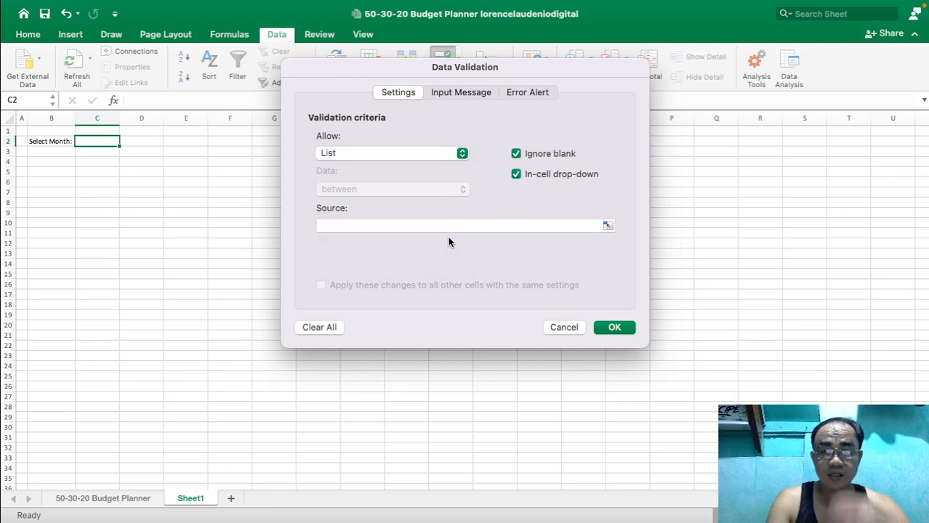
Set the list source for C2's validation to the comma-separated months January through December and apply the rule.
click(447, 229)
text(J)
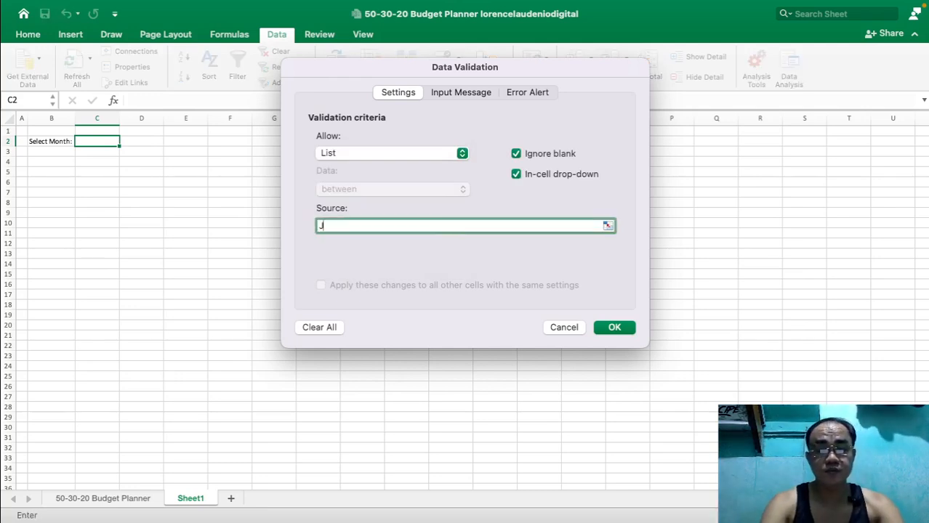
text(anuary)
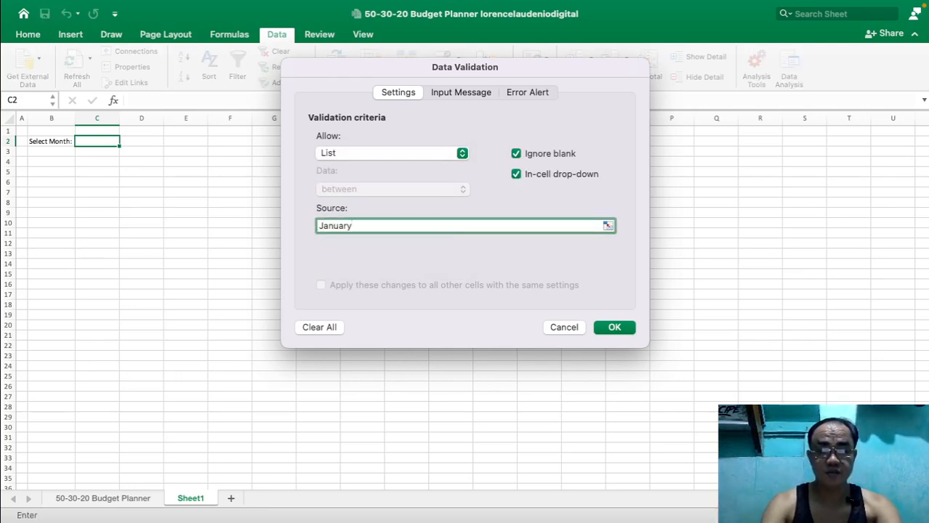
text(, February)
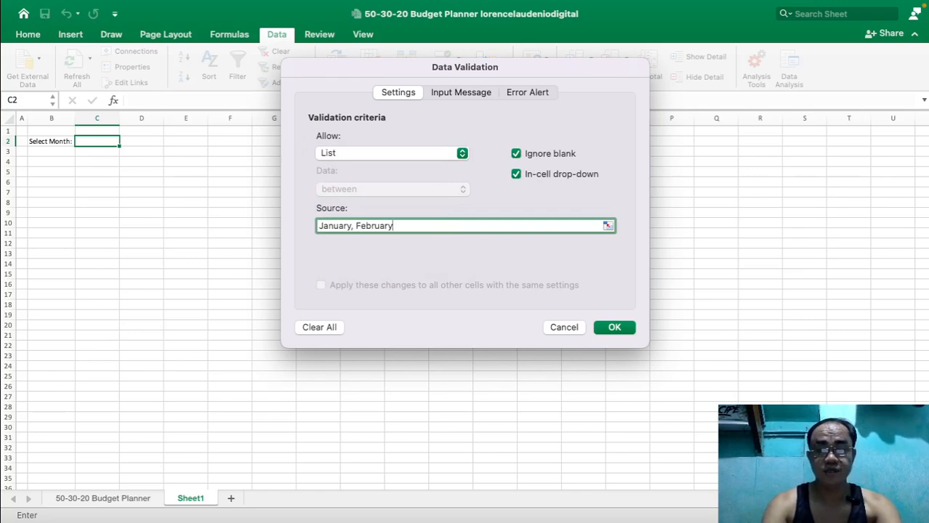
text(, March,)
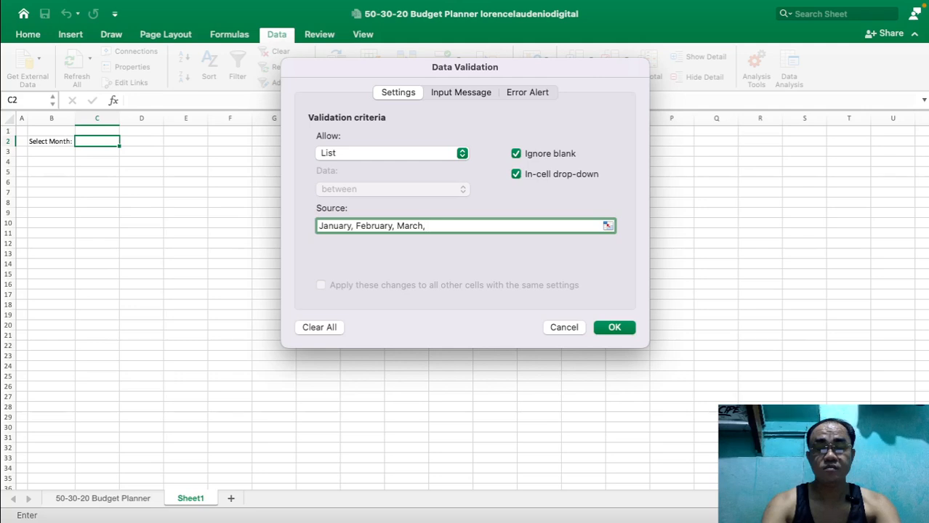
text( April,)
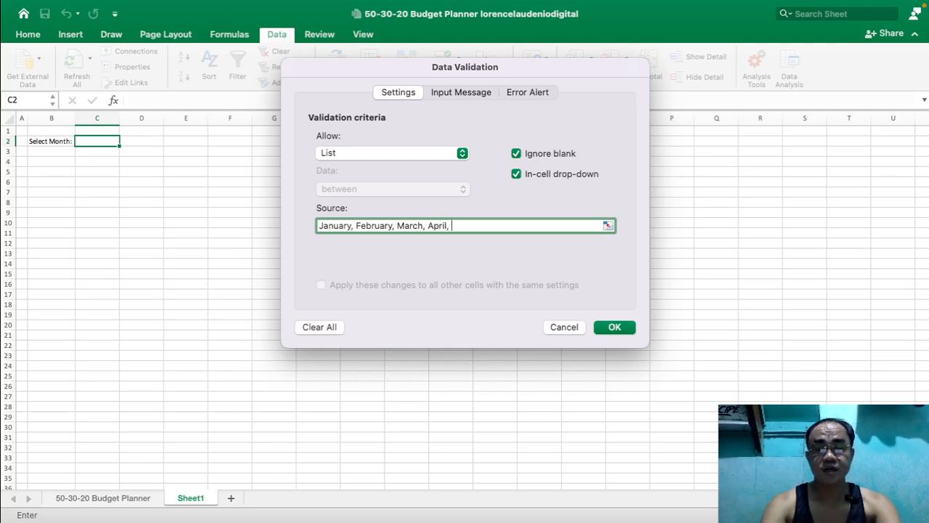
text( May, )
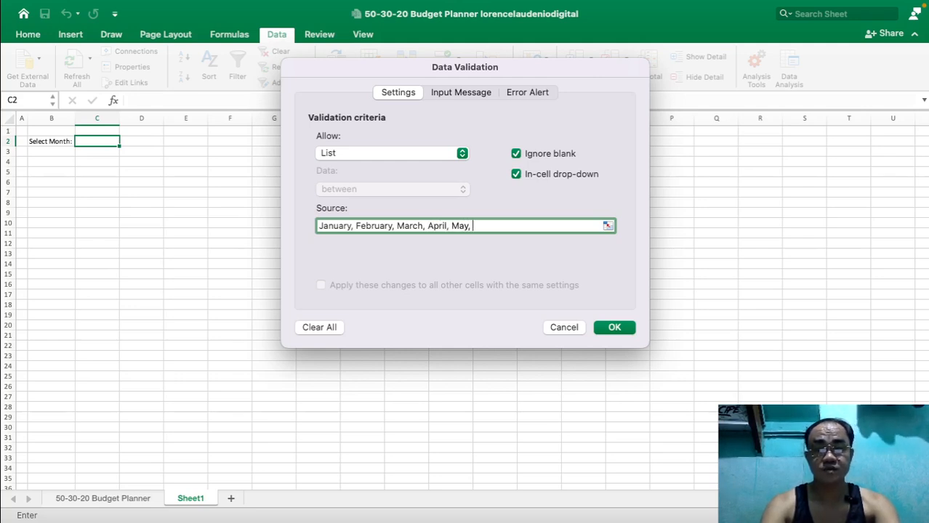
text(June, July, )
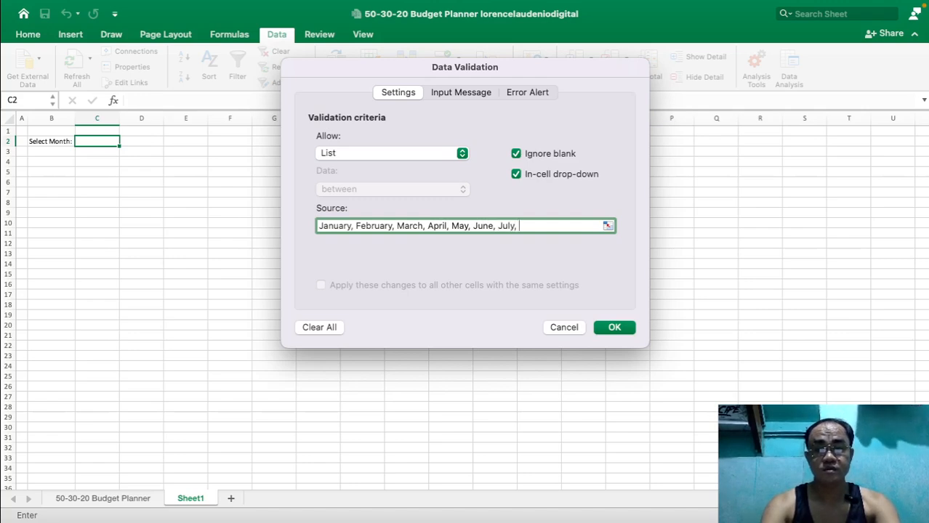
text(August, Se)
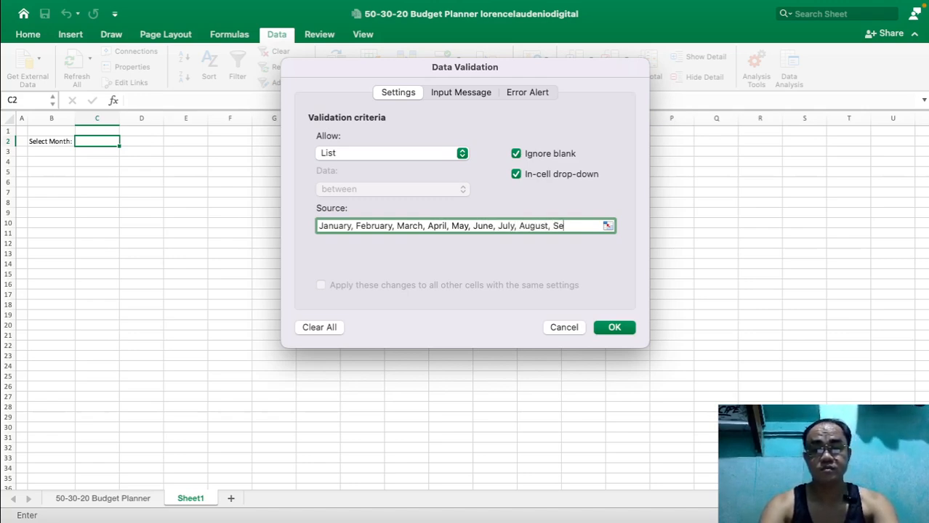
text(ptember,)
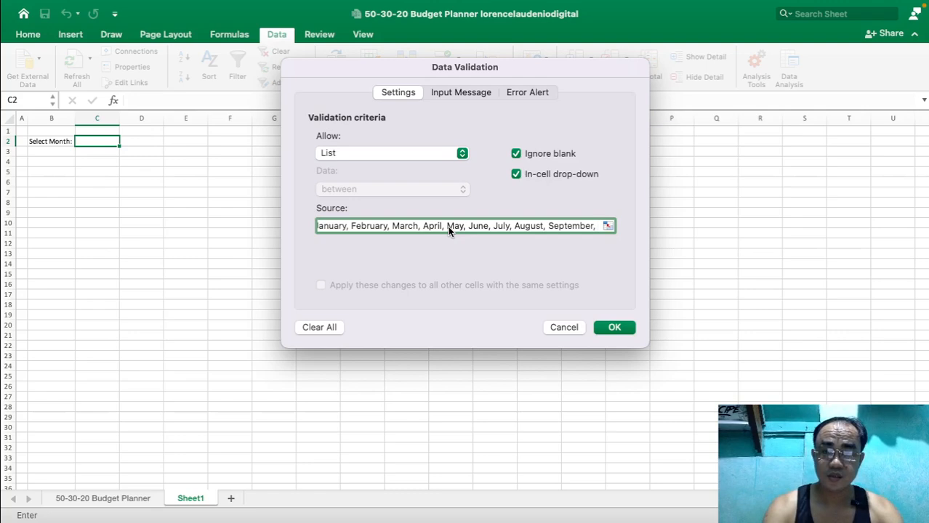
text(October)
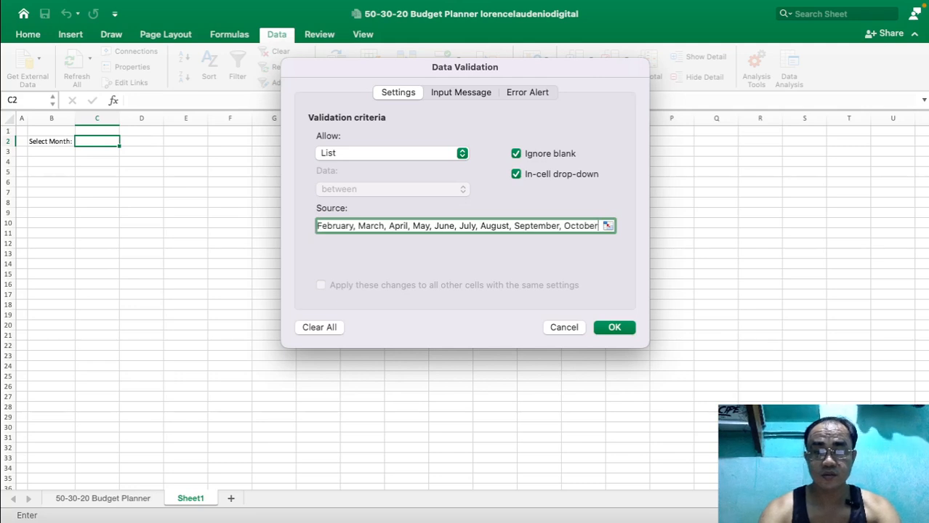
text(, NO)
key(BackSpace)
text(o)
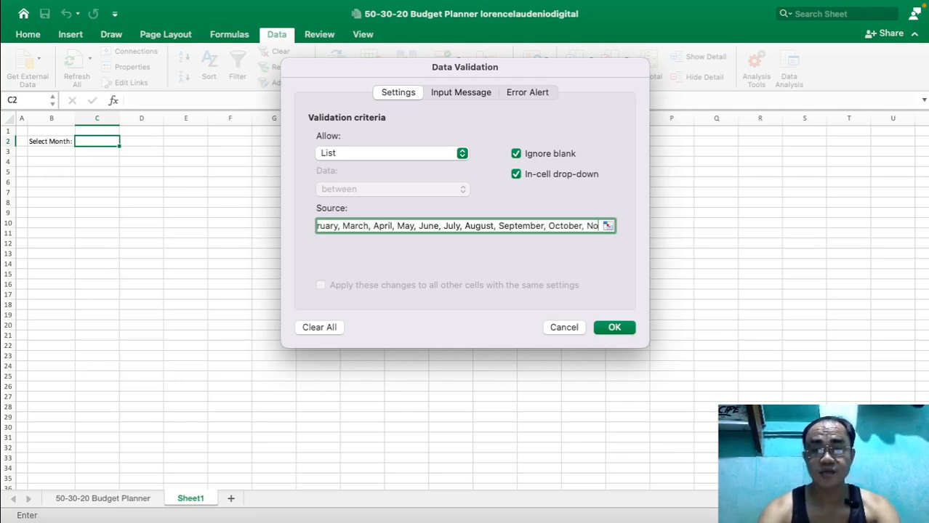
text(vember)
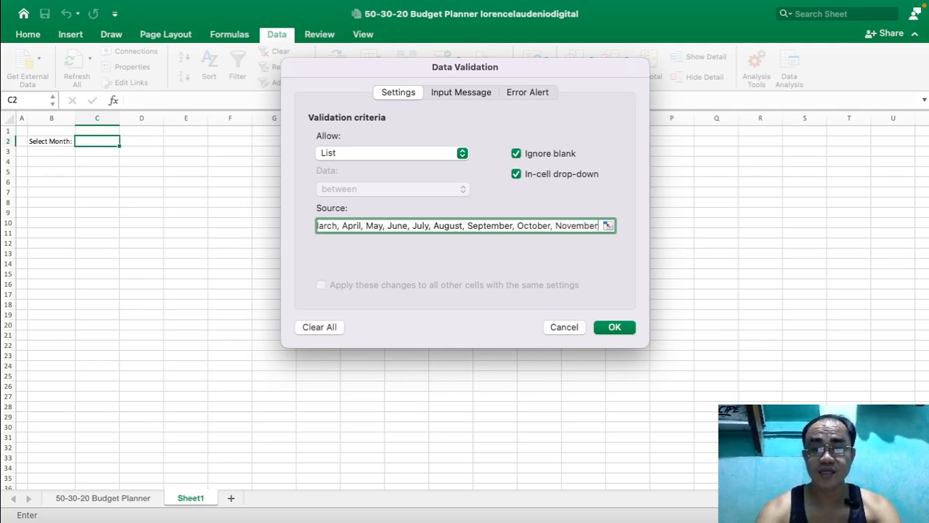
text(, December)
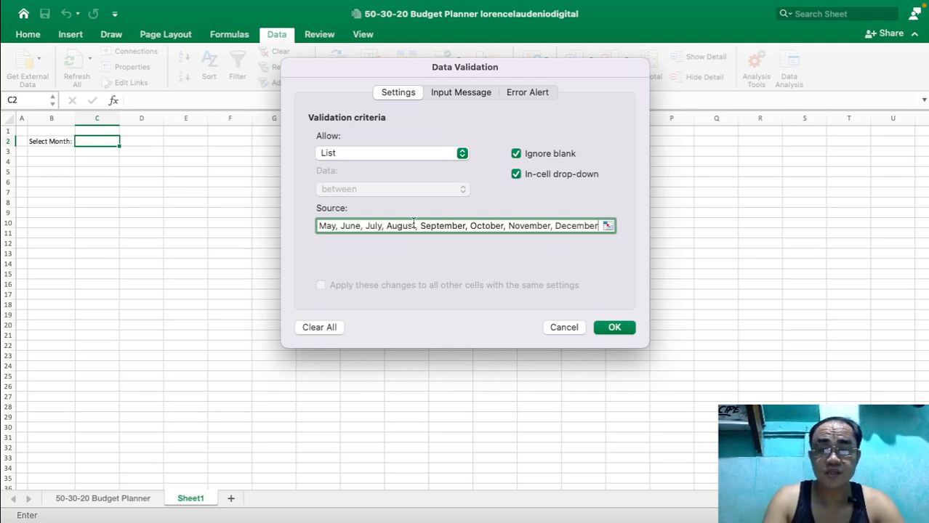
click(609, 325)
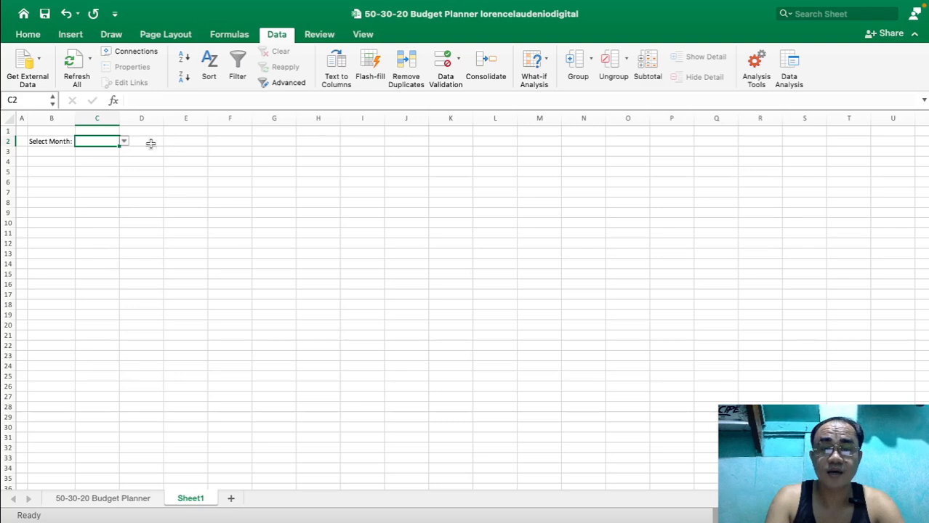
Check the month options in cell C2's drop-down without choosing one.
click(125, 144)
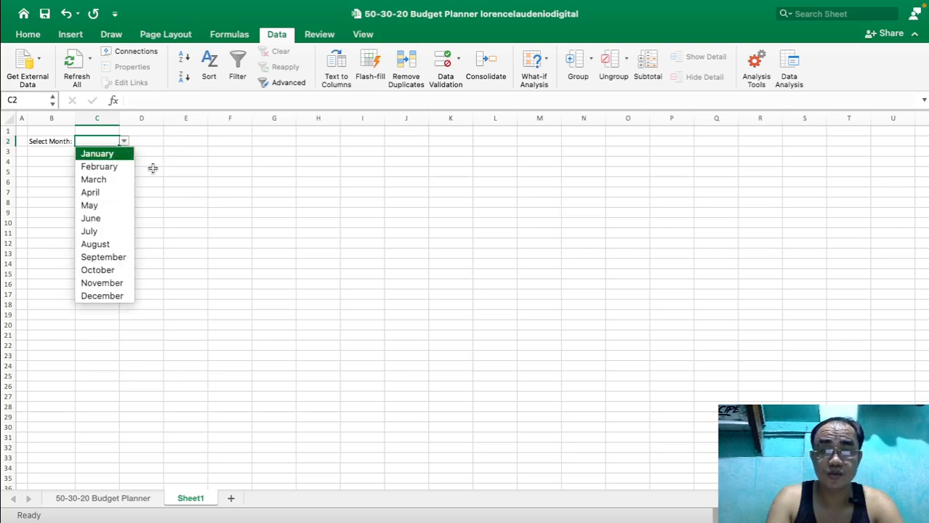
key(Escape)
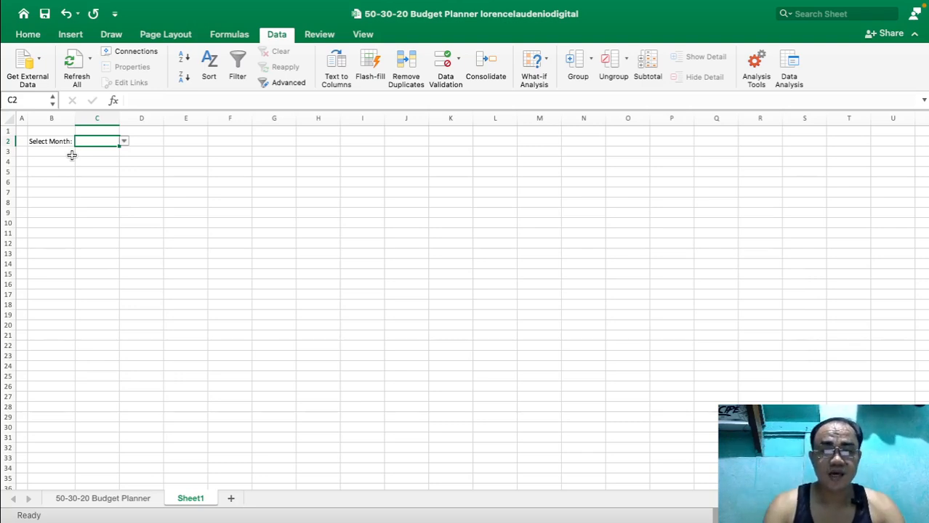
click(201, 180)
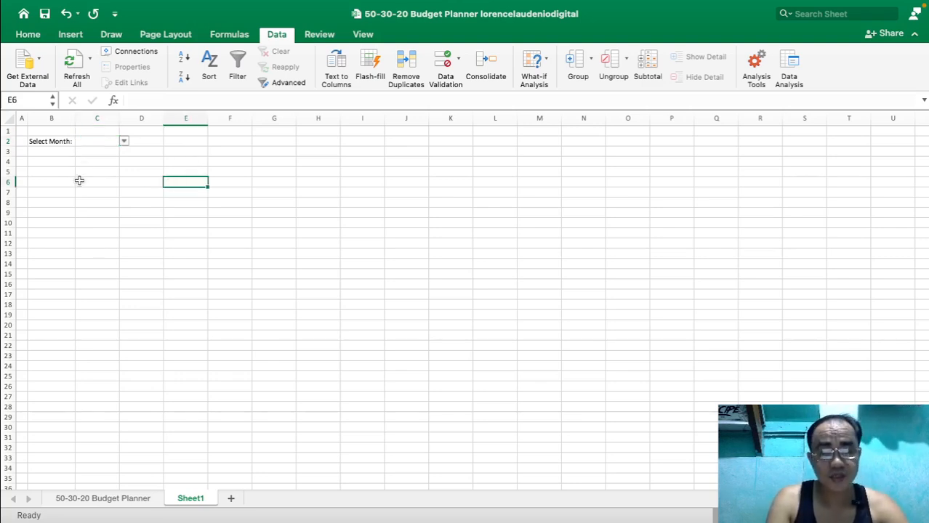
Enter the label "Net Monthly Income:" in cell B4.
click(66, 164)
text(N)
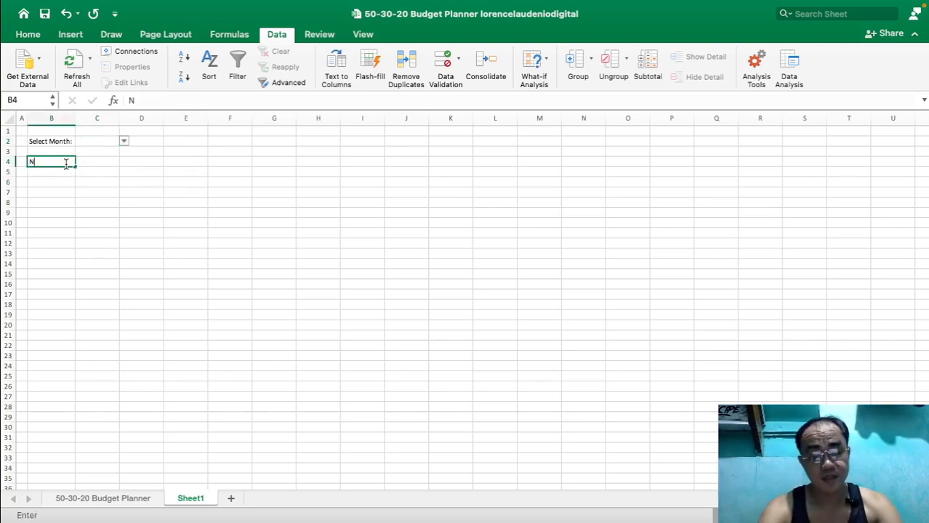
text(et Mont)
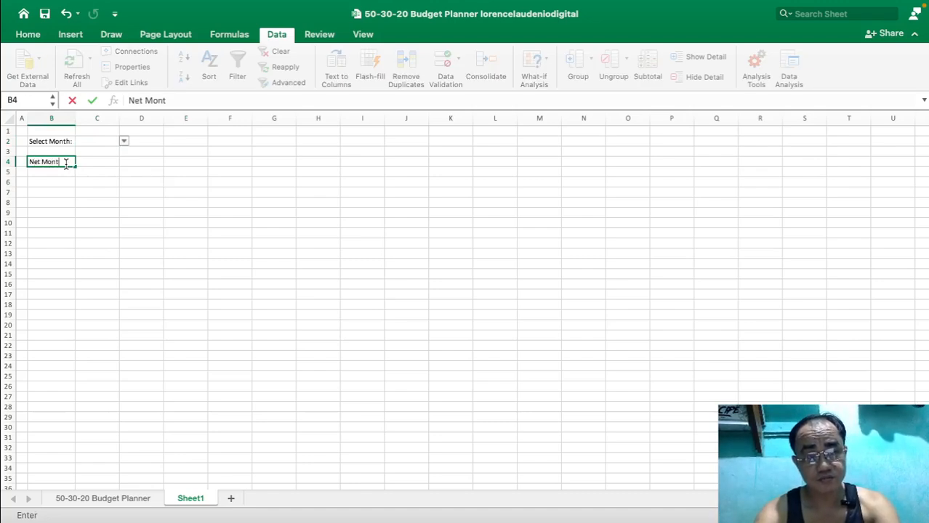
text(hly Income:)
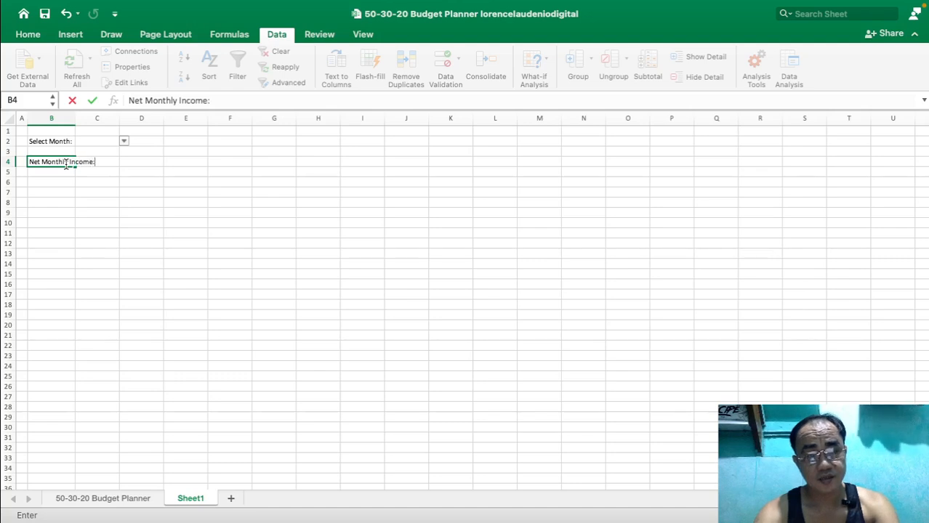
key(Tab)
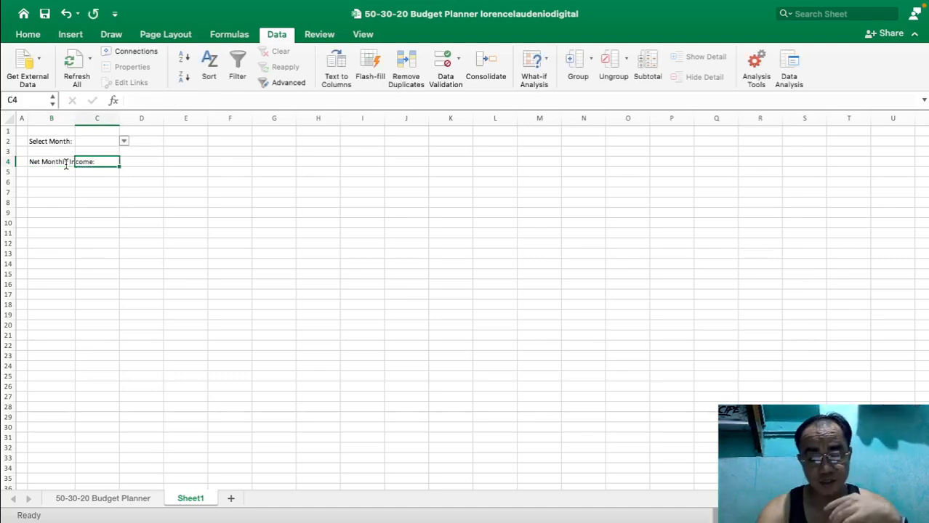
Add the labels "Actual Expenses:" in cell B5 and "Surplus:" in cell B6.
key(Down)
key(Left)
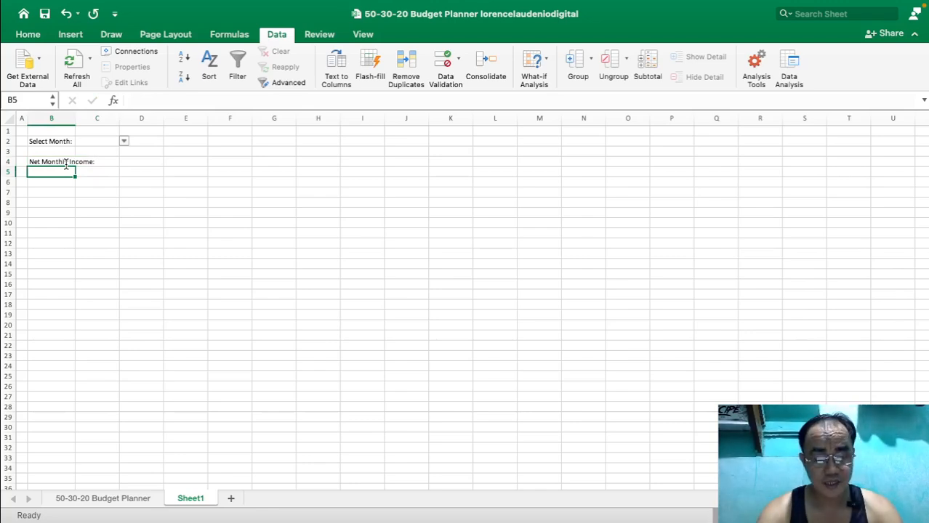
text(Actual)
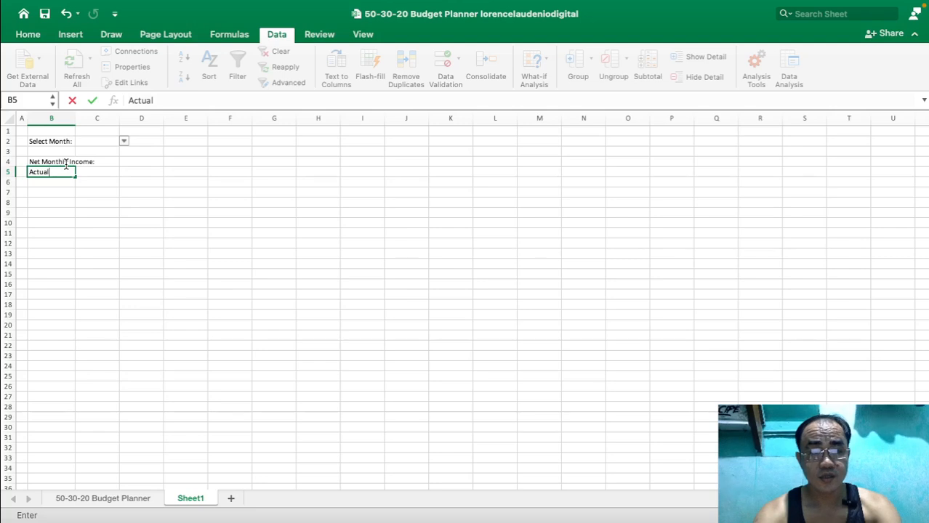
text( Exp)
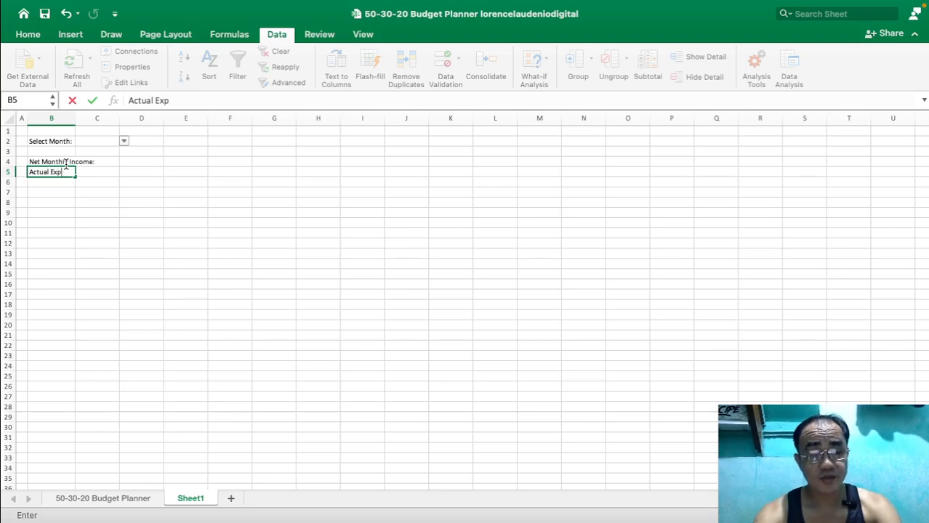
text(enses:)
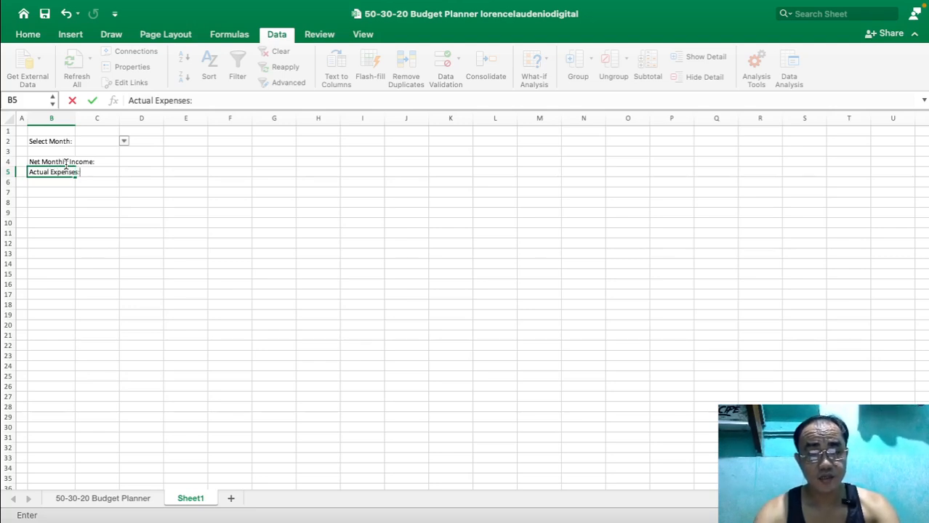
key(Return)
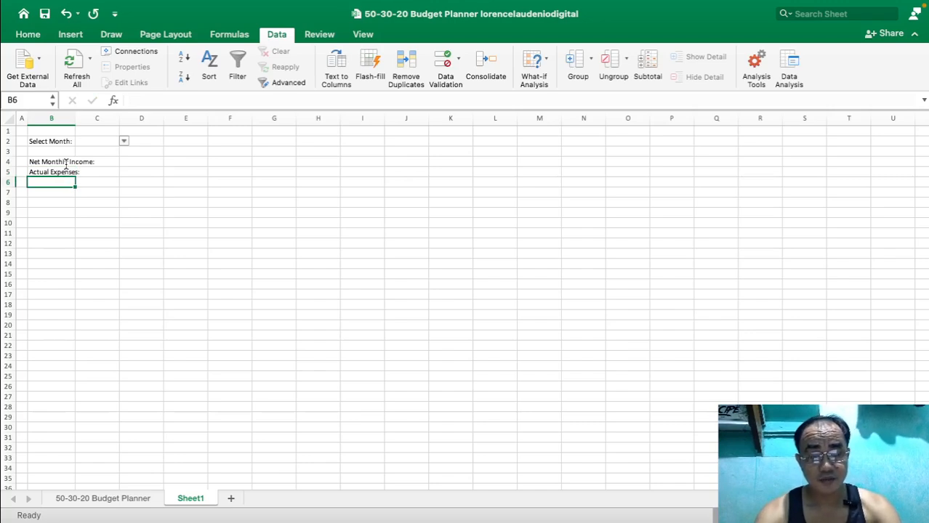
text(Surplus:)
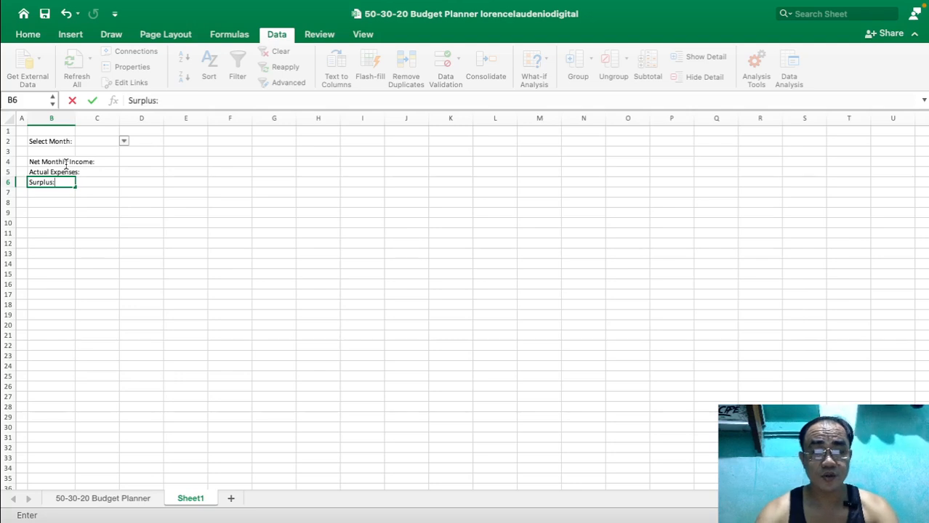
key(Return)
key(Return)
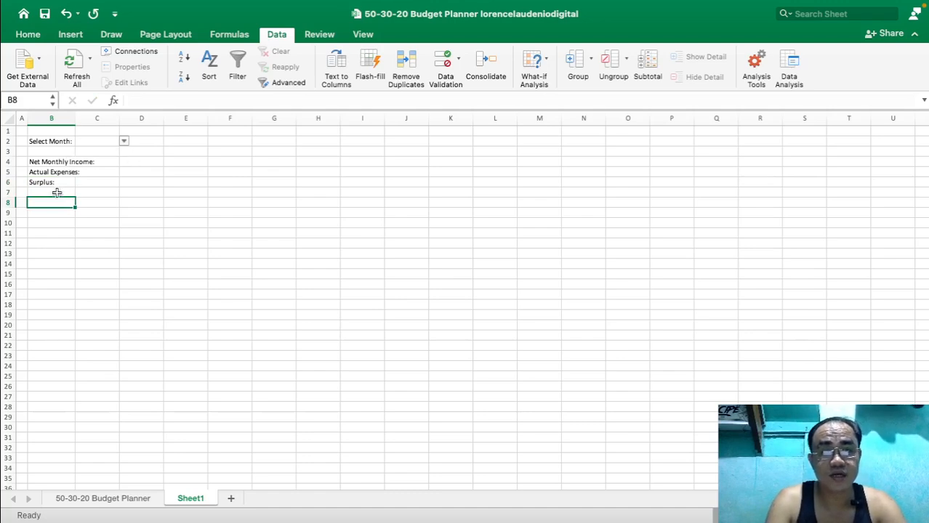
Enter the heading "BUDGET ALLOCATION" in cell B8 and the column header "CATEGORY" in cell B9.
click(61, 171)
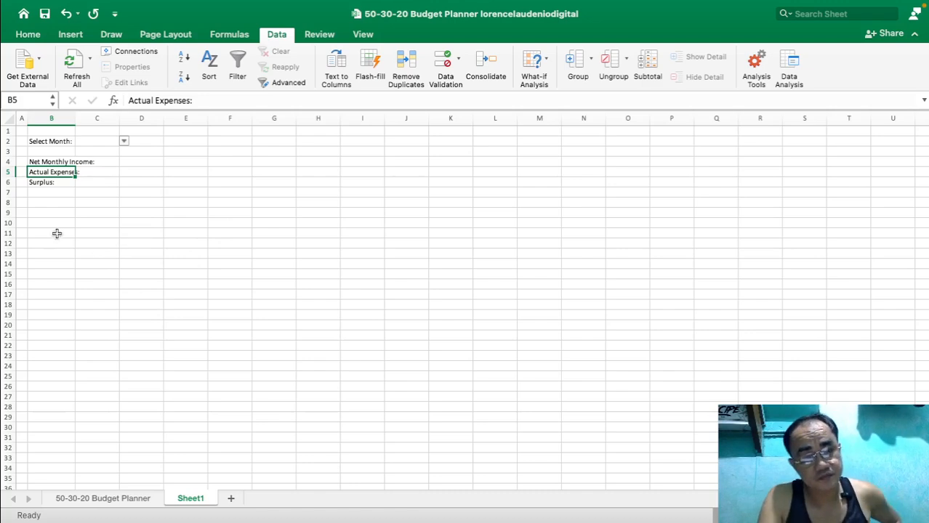
click(53, 202)
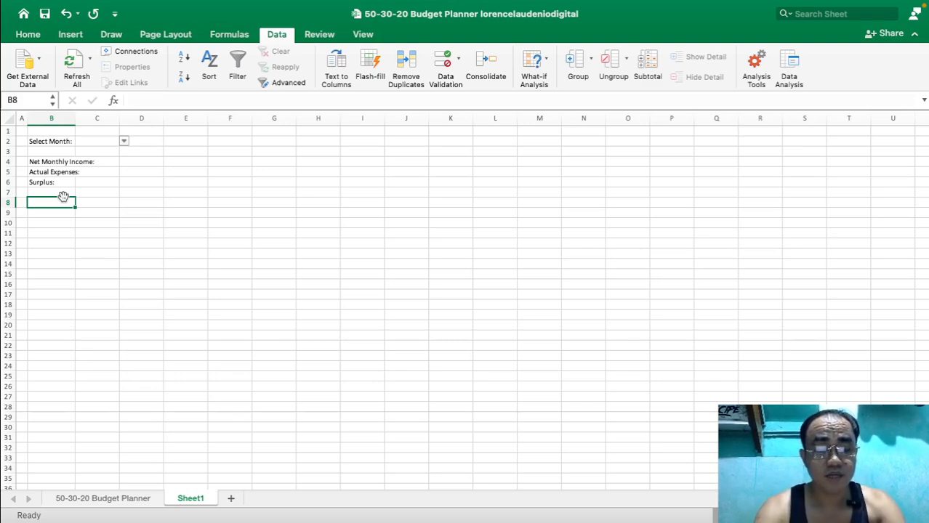
text(BU)
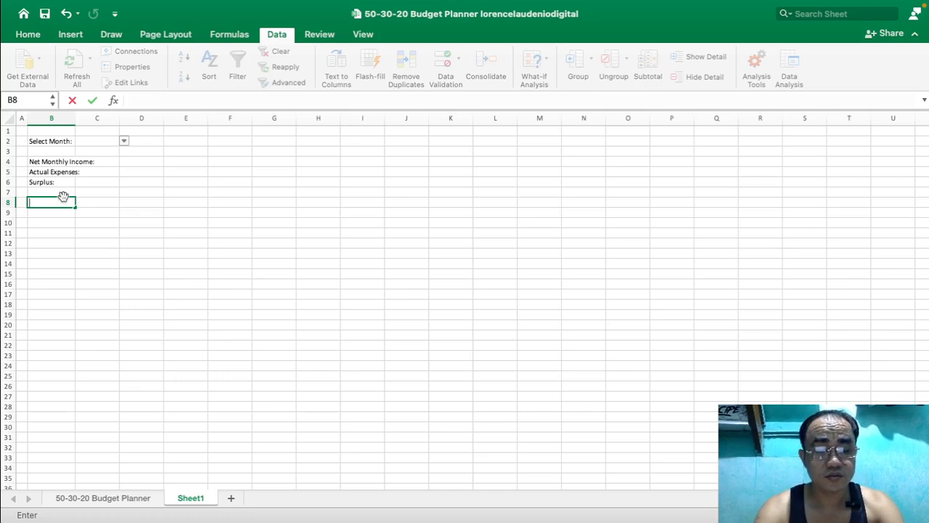
text(DGET ALLOCATION)
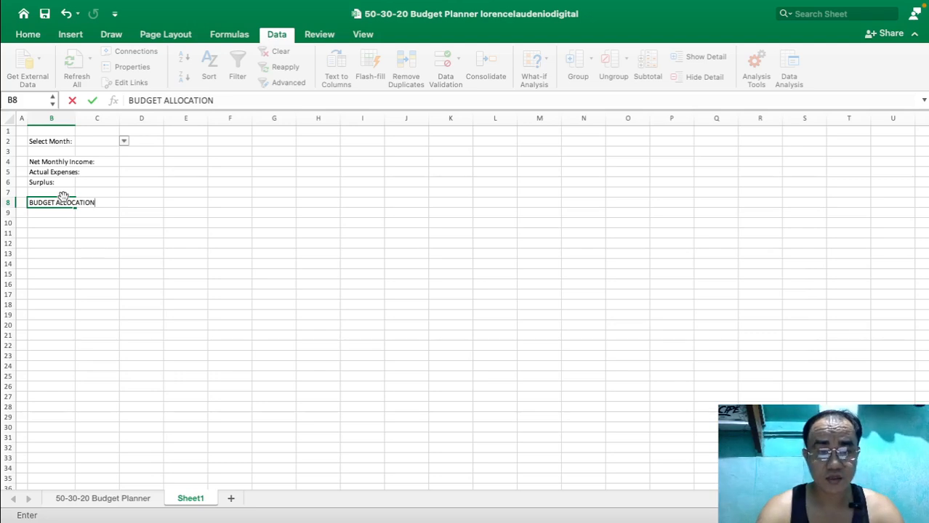
key(Return)
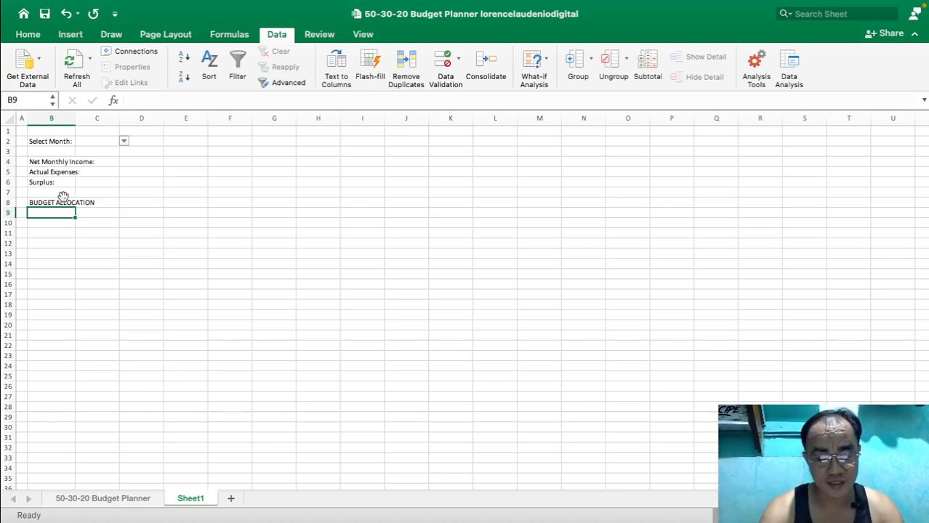
text(CATEGORY)
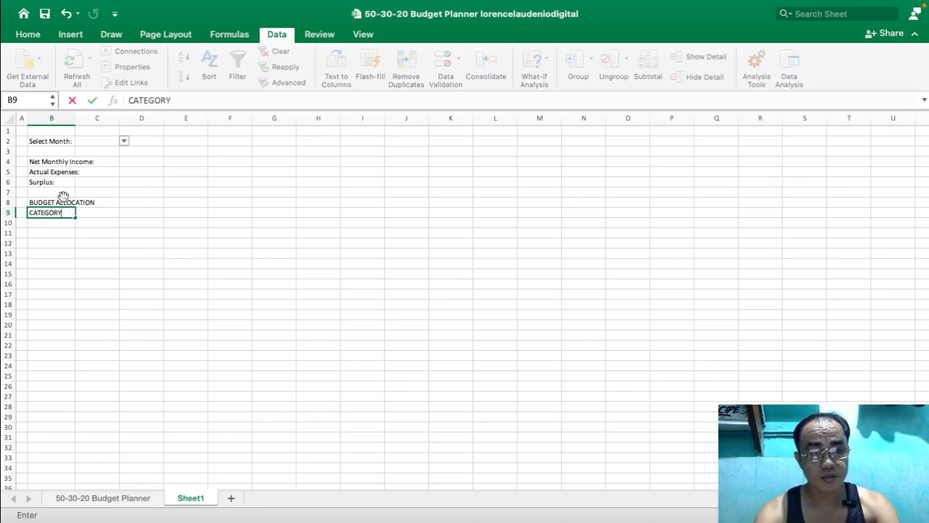
key(Tab)
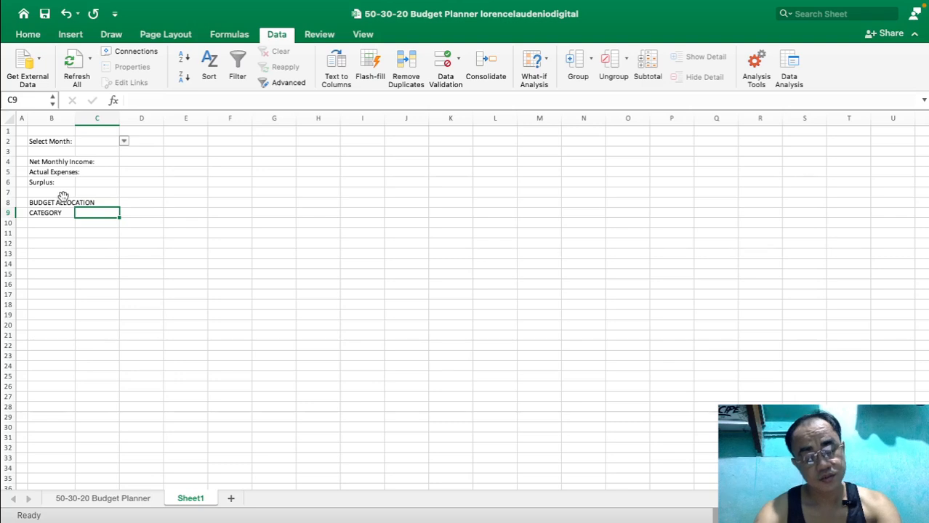
Enter the column headers "NEEDS (50%)" in cell C9 and "WANTS (30%)" in cell D9.
text(NEEDS ()
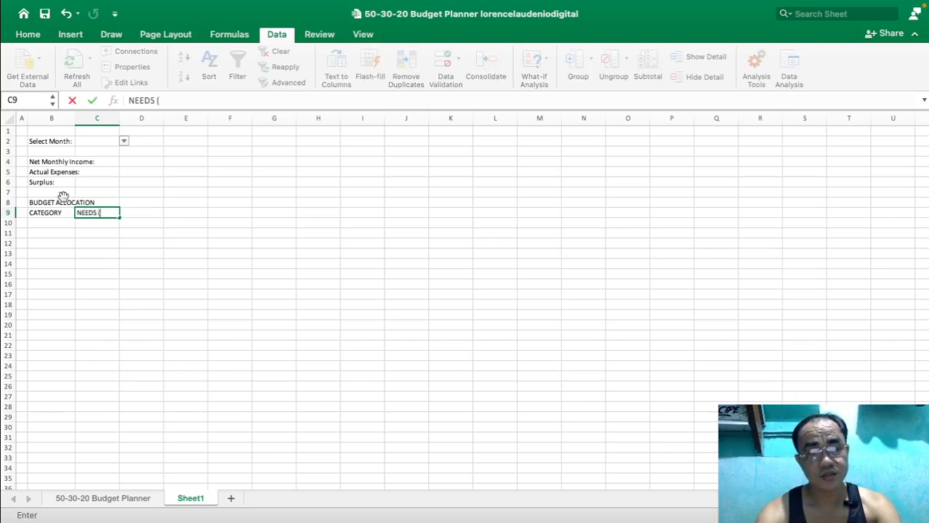
text(50%)
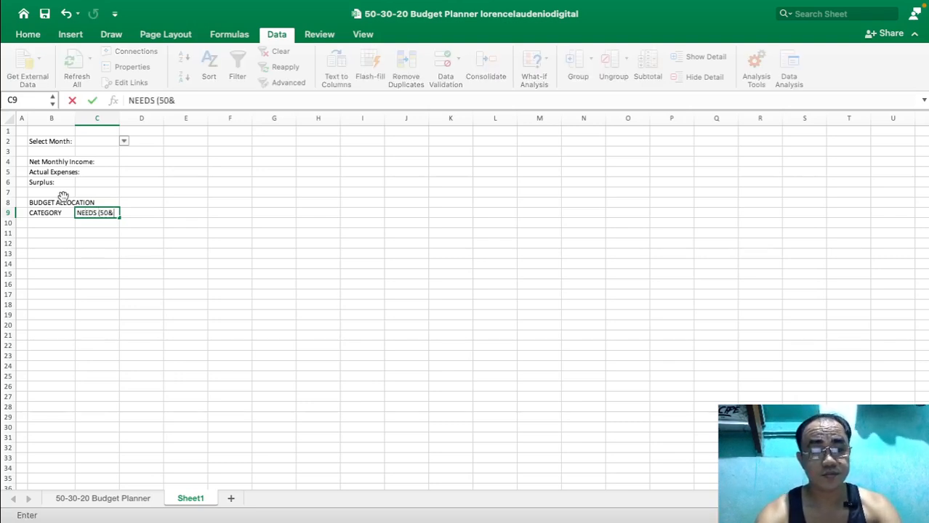
key(BackSpace)
text(%))
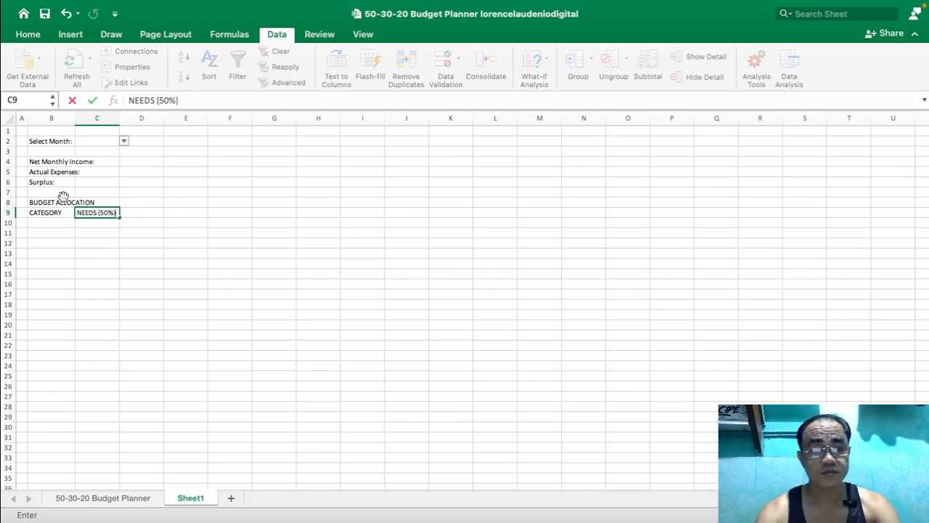
key(Tab)
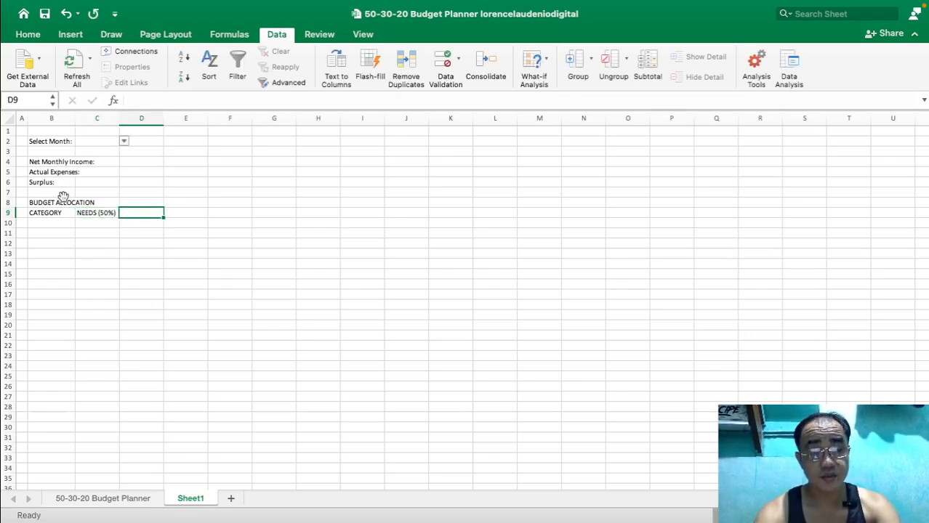
text(WANT)
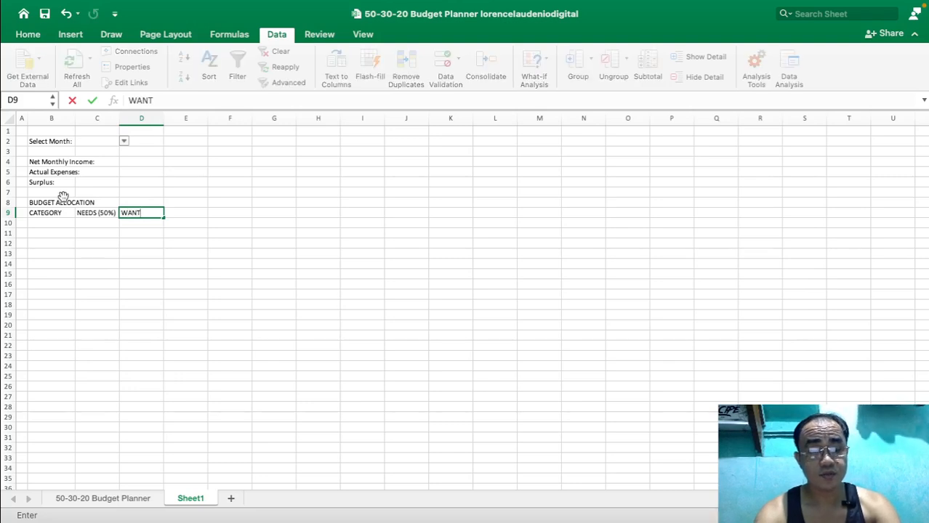
text(S ()
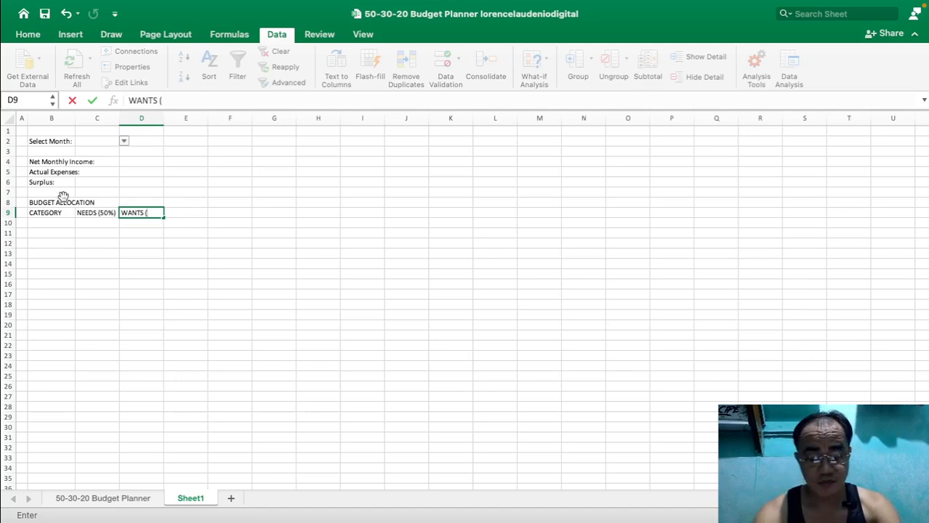
text(30)
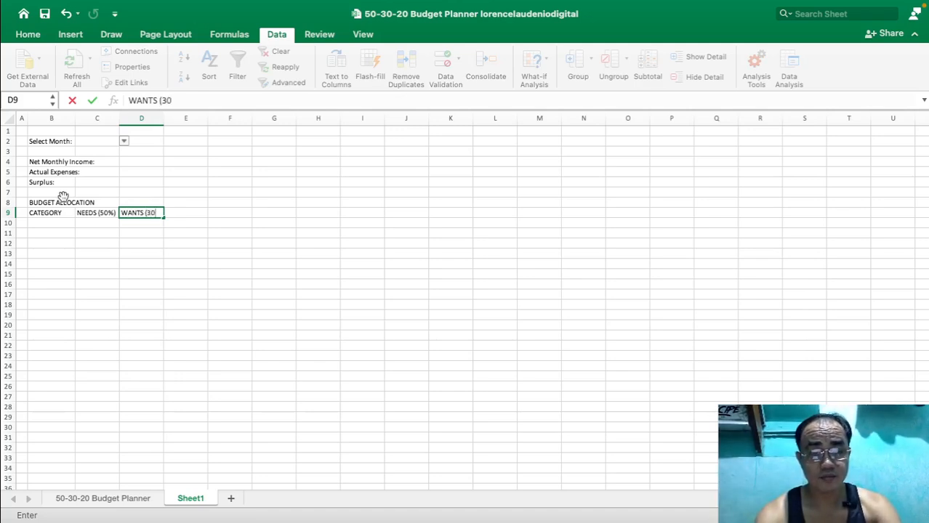
text(%))
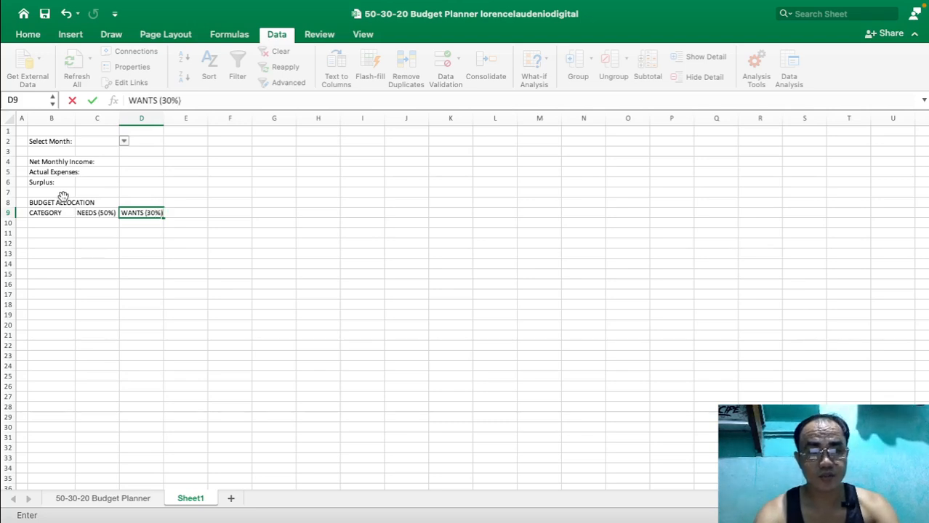
key(Tab)
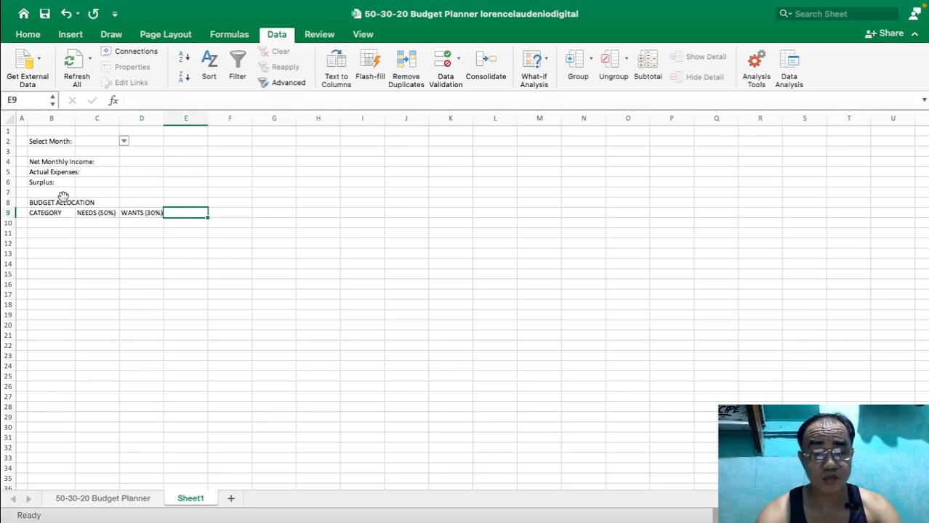
Enter the column header "SAVINGS/DEBTS (20%)" in cell E9.
text((SAVIN)
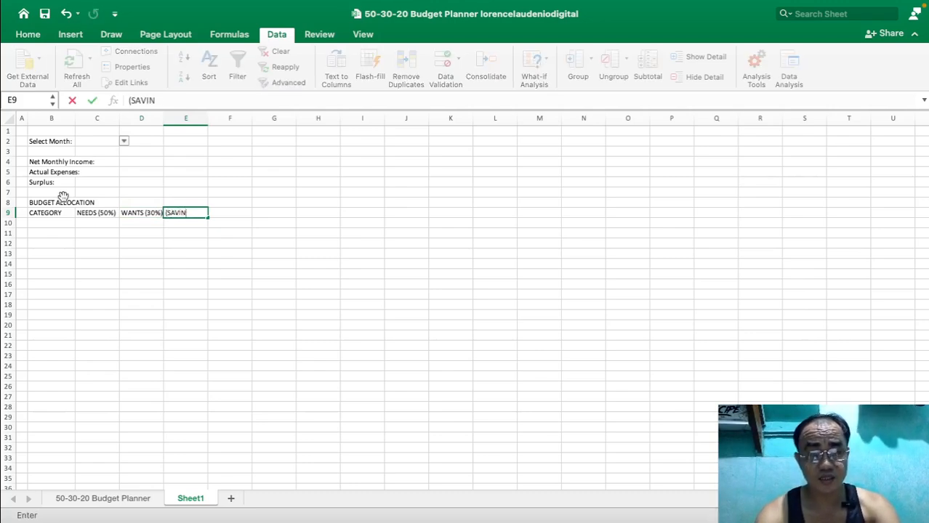
text(GS/DE)
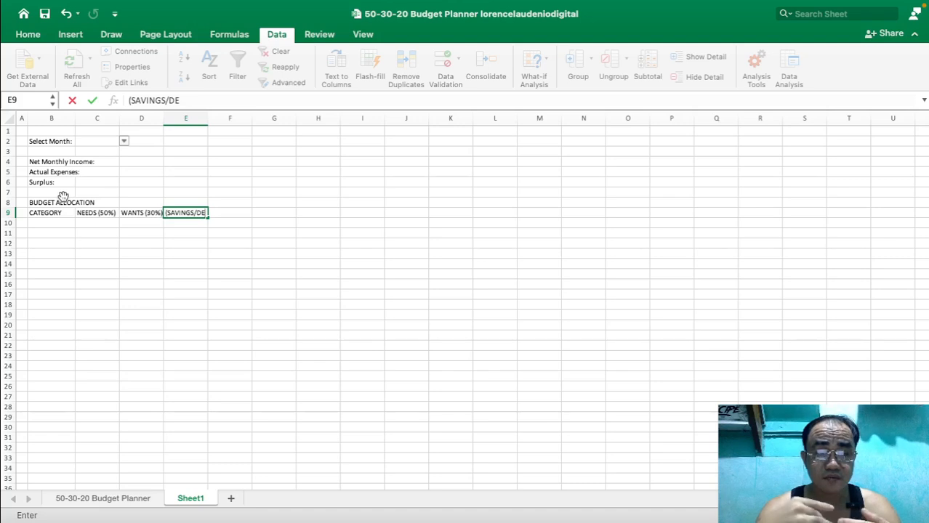
text(BTS)
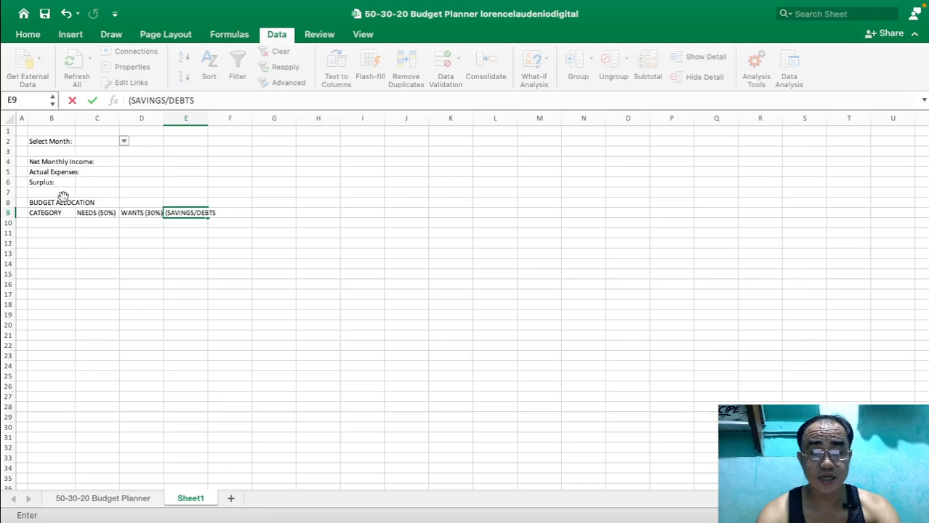
click(168, 213)
key(BackSpace)
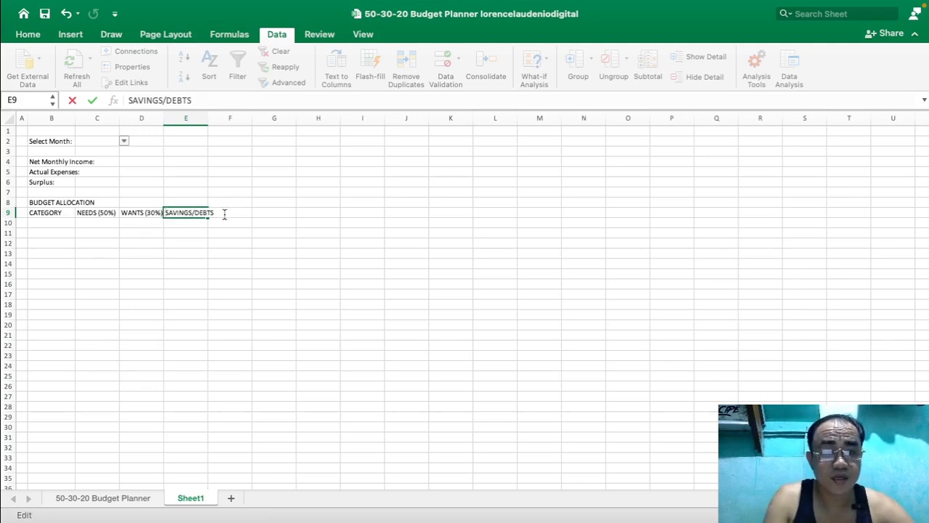
click(207, 99)
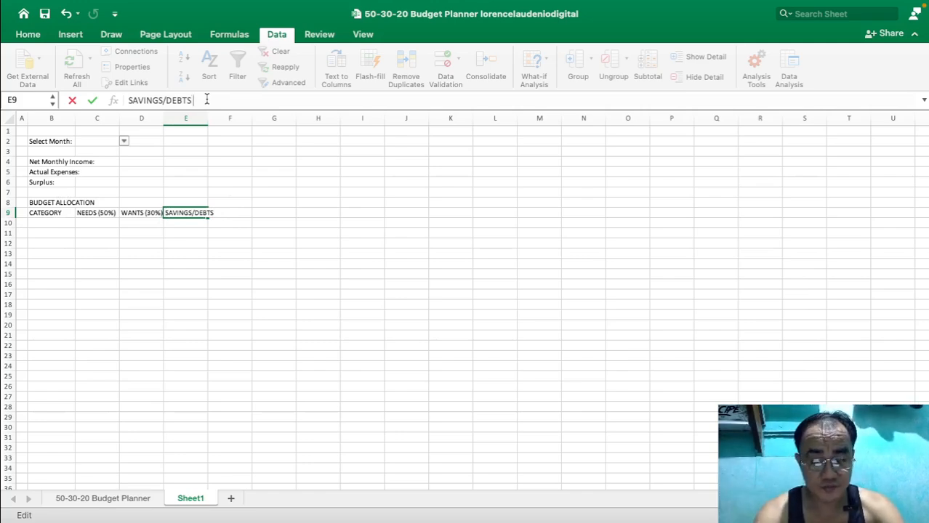
text((20)
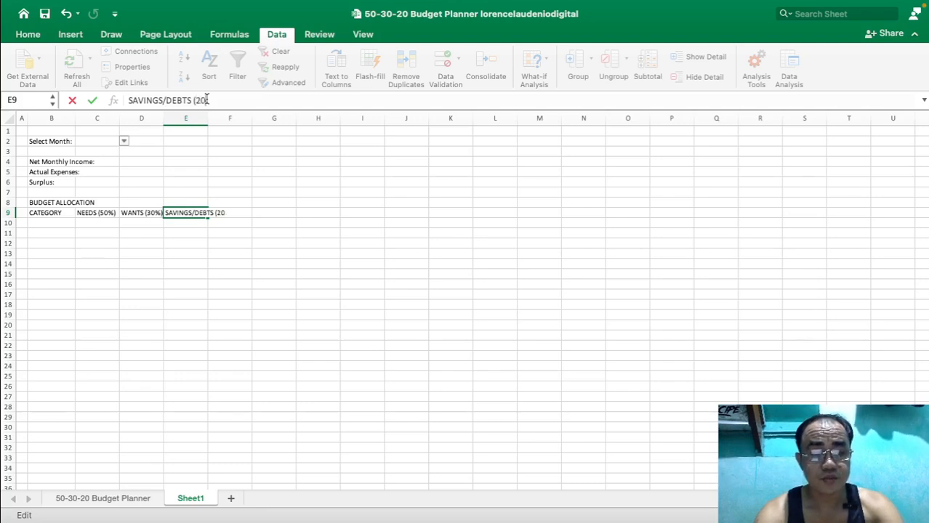
text(%))
key(Return)
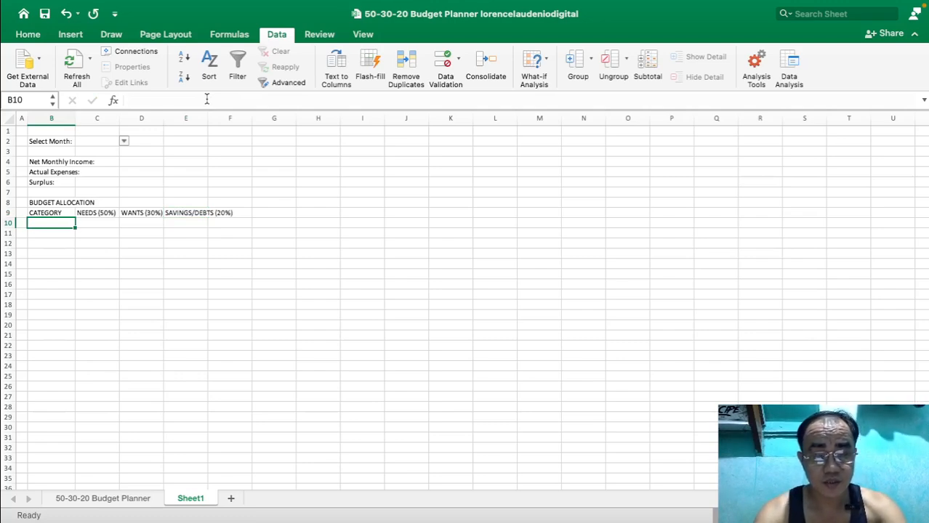
Enter the row label "50-30-20 Budget" in cell B10 under CATEGORY.
text(50-3-)
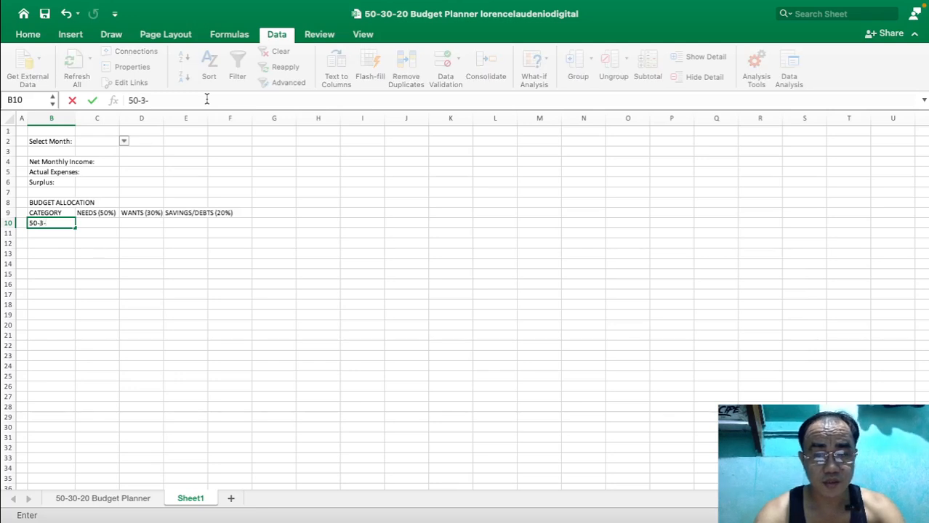
text(0-2)
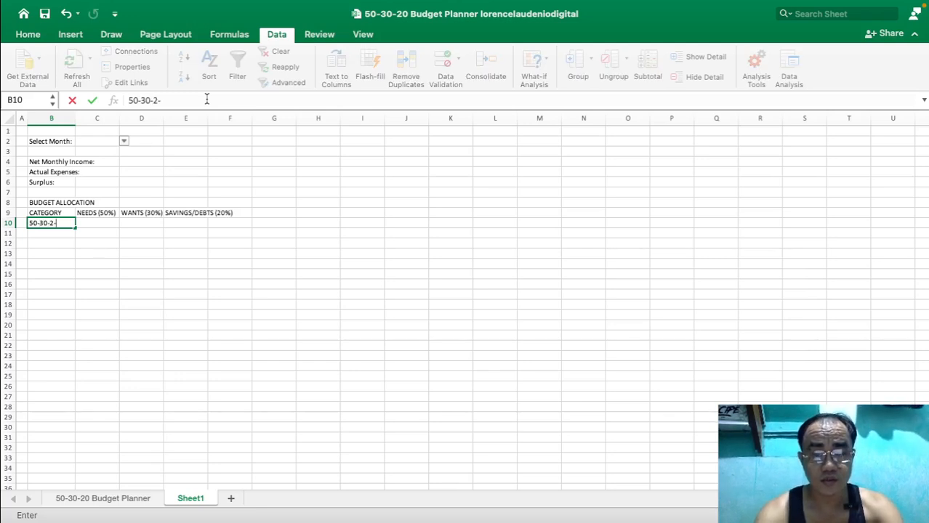
key(BackSpace)
text(0 BUDGE)
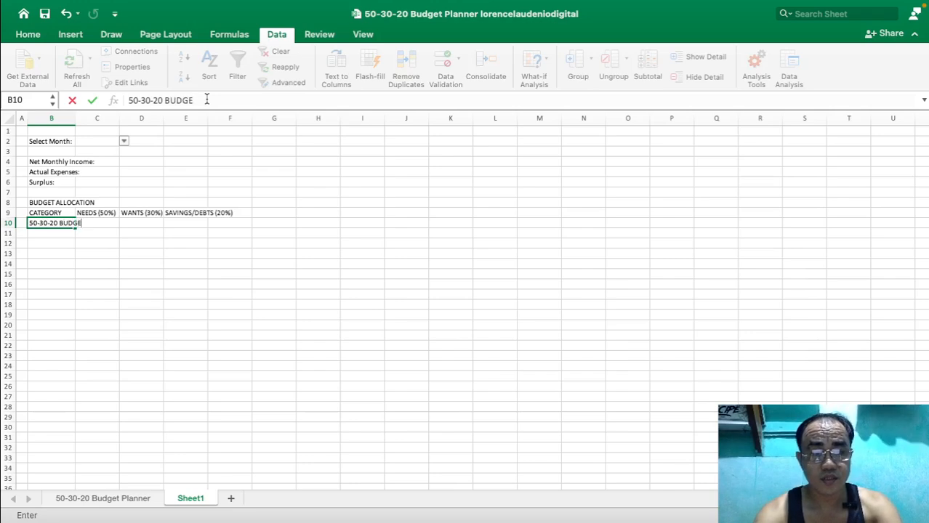
text(T)
key(BackSpace)
key(BackSpace)
key(BackSpace)
key(BackSpace)
key(BackSpace)
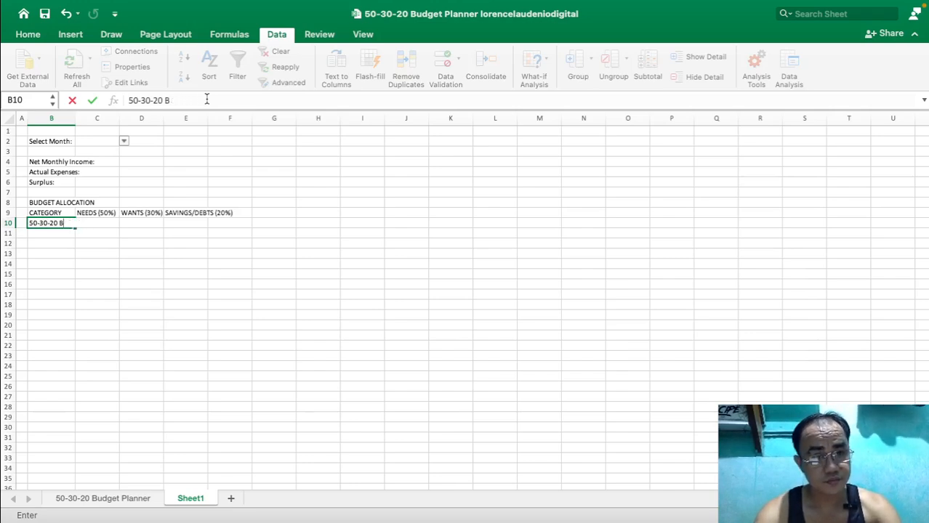
text(udget)
key(Return)
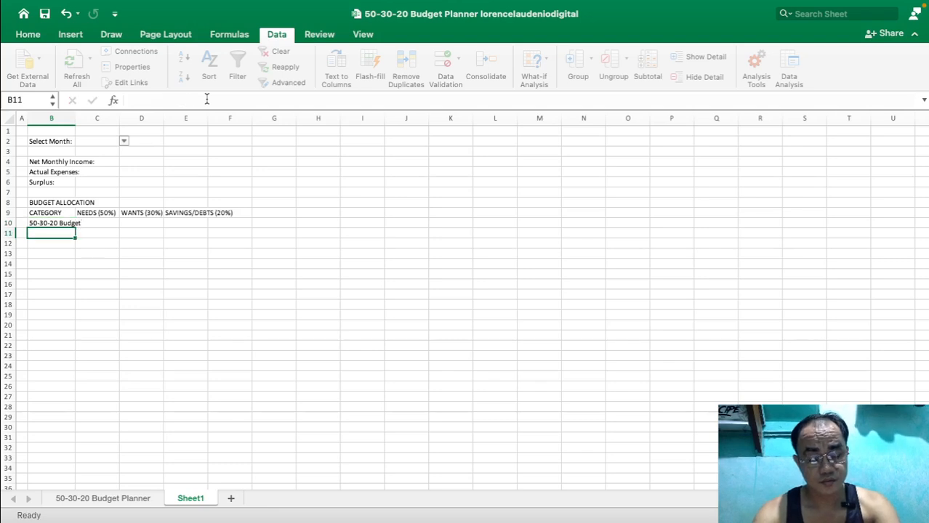
Add the row labels "Actual" in cell B11 and "Actual %" in cell B12.
text(Actual)
key(Return)
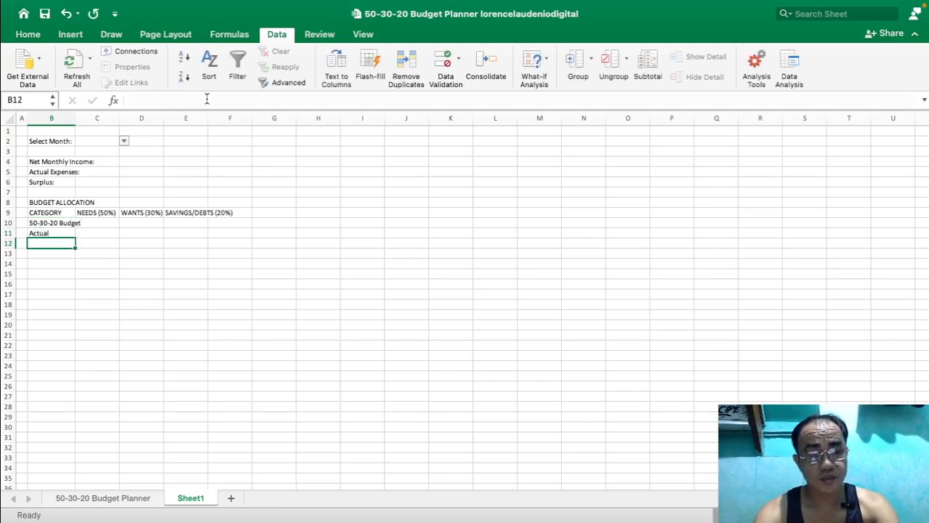
text(Actual %)
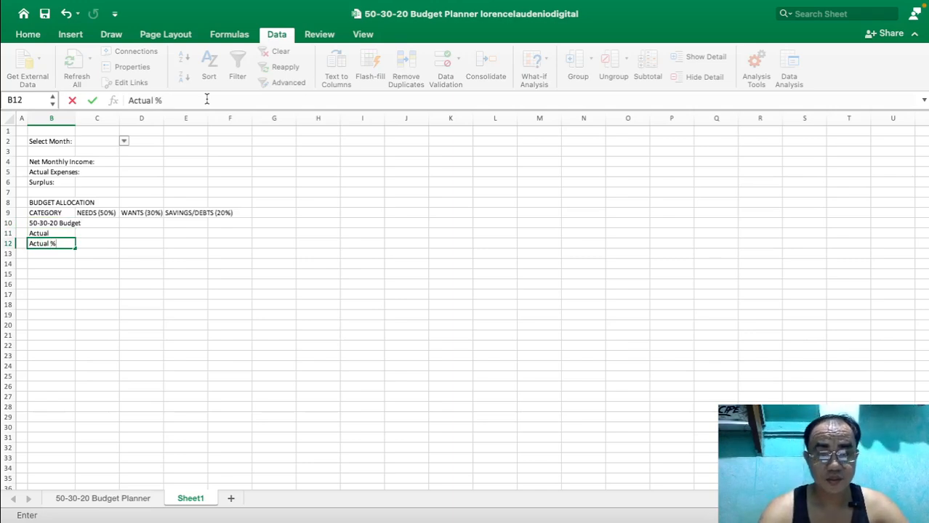
key(Return)
key(Return)
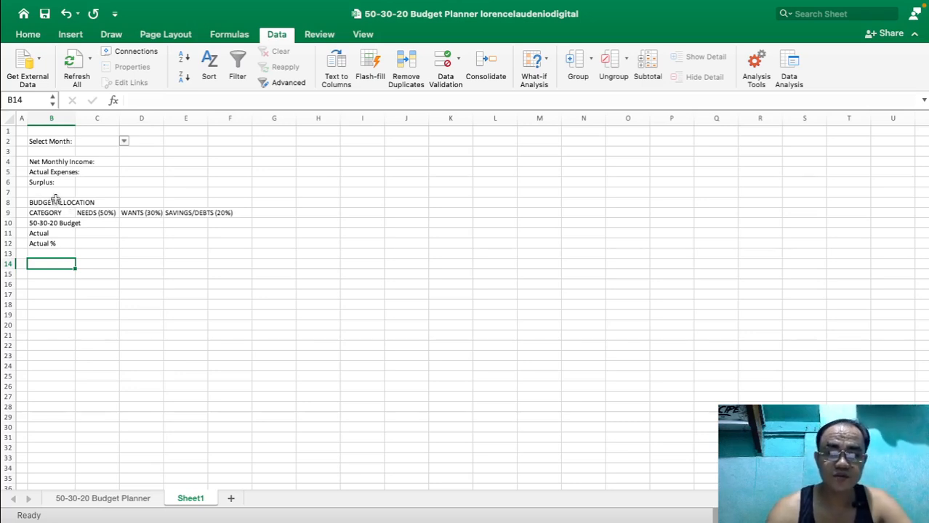
Review the color scheme and layout of the finished 50-30-20 Budget Planner sheet, and return to Sheet1.
click(139, 499)
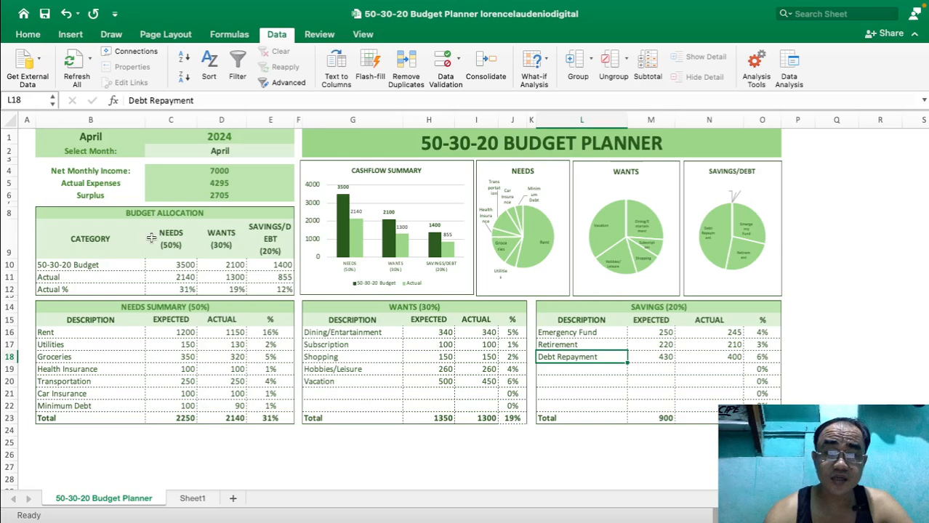
click(192, 499)
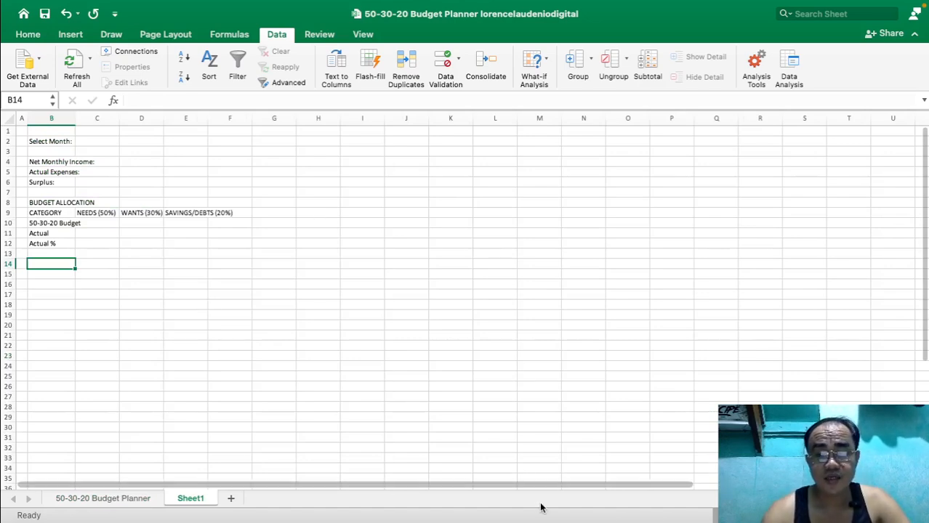
Switch to Google Chrome, search for "canva color palette" in a new tab, and return to the Excel workbook.
mouse_move(539, 503)
click(568, 503)
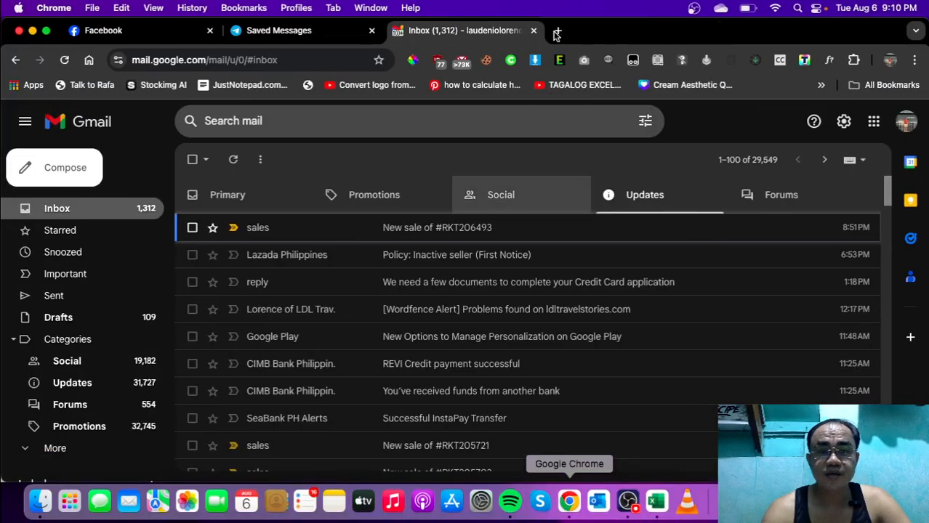
click(556, 32)
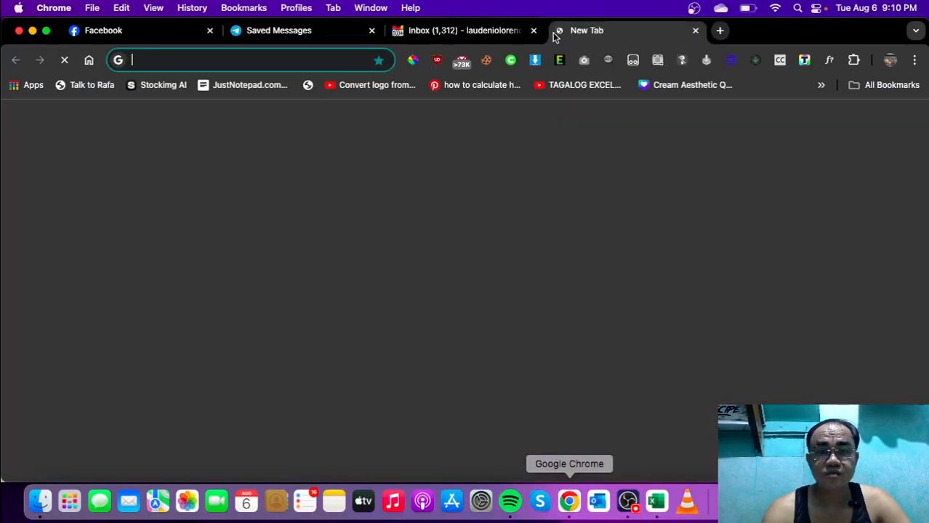
click(372, 31)
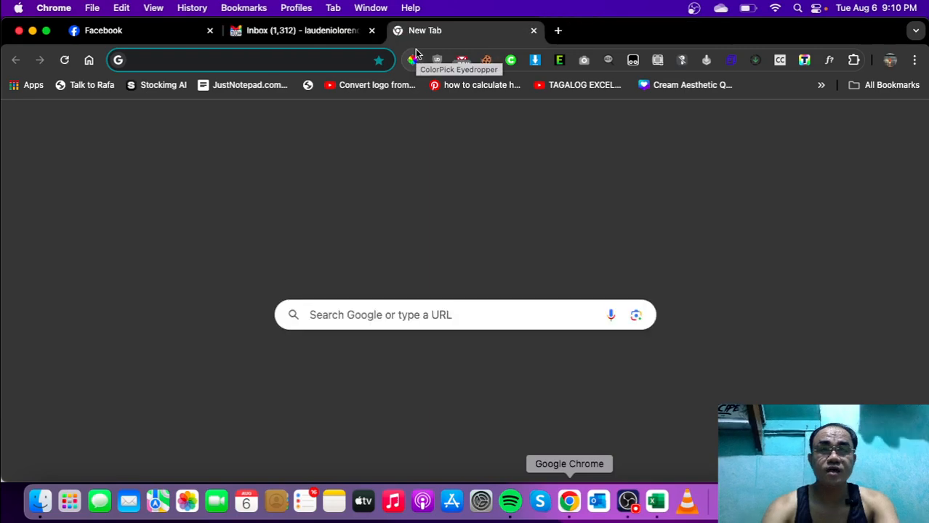
text(canva colo)
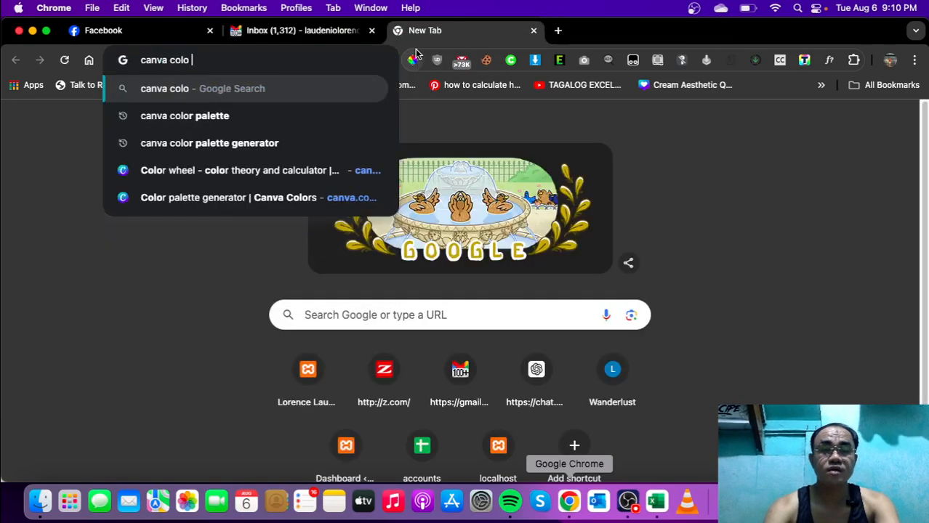
text(rp)
key(BackSpace)
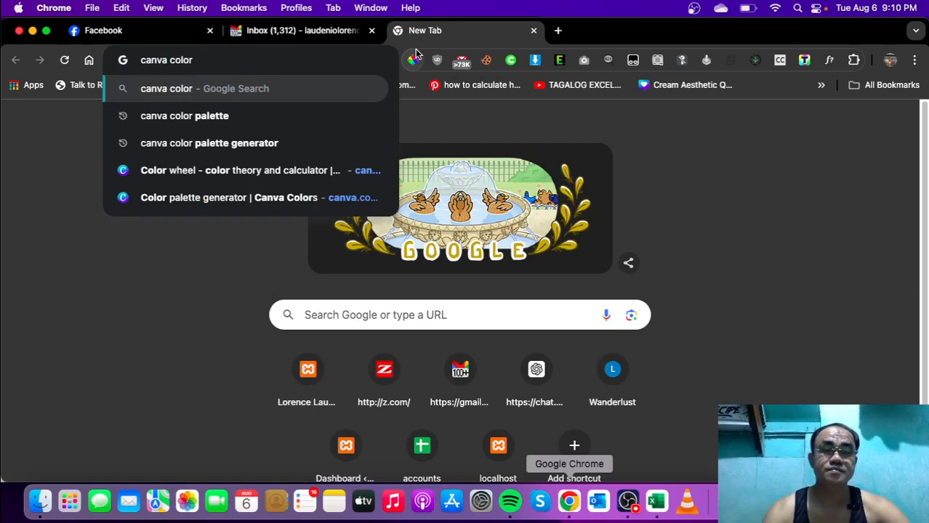
click(290, 115)
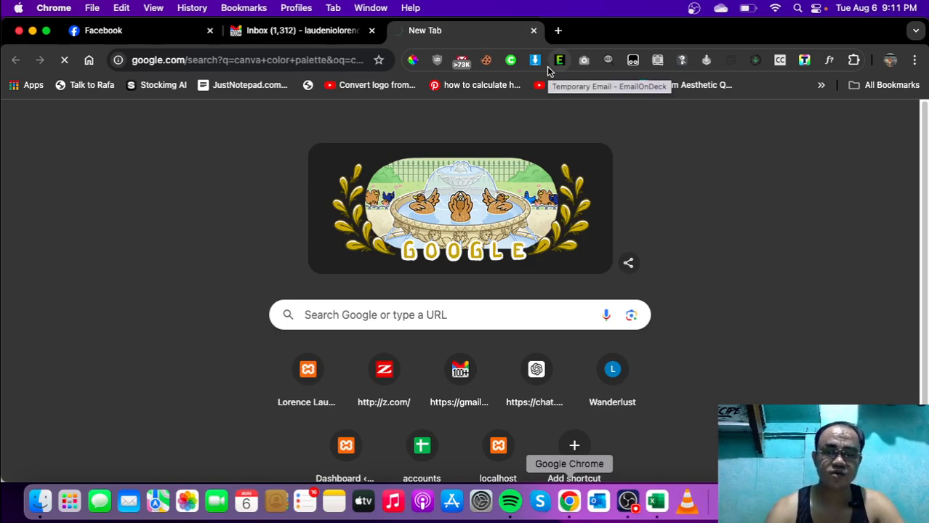
click(533, 30)
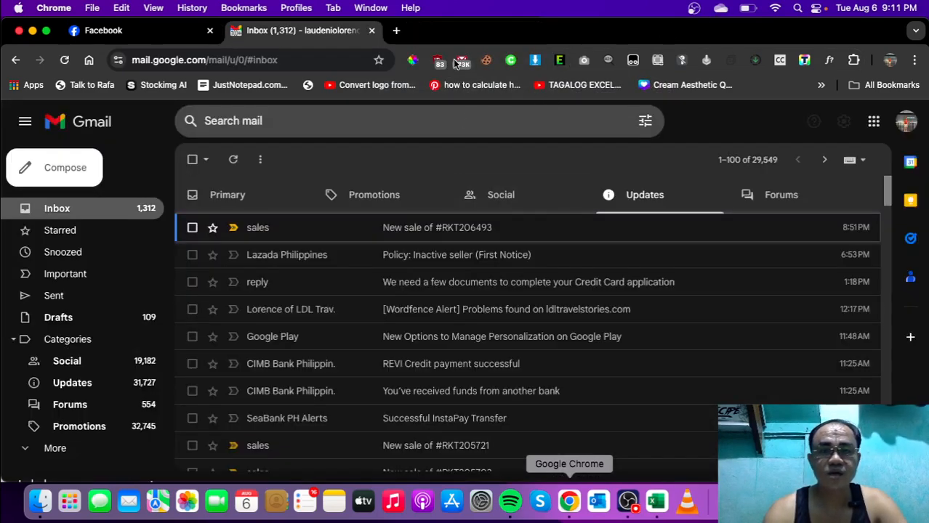
click(656, 503)
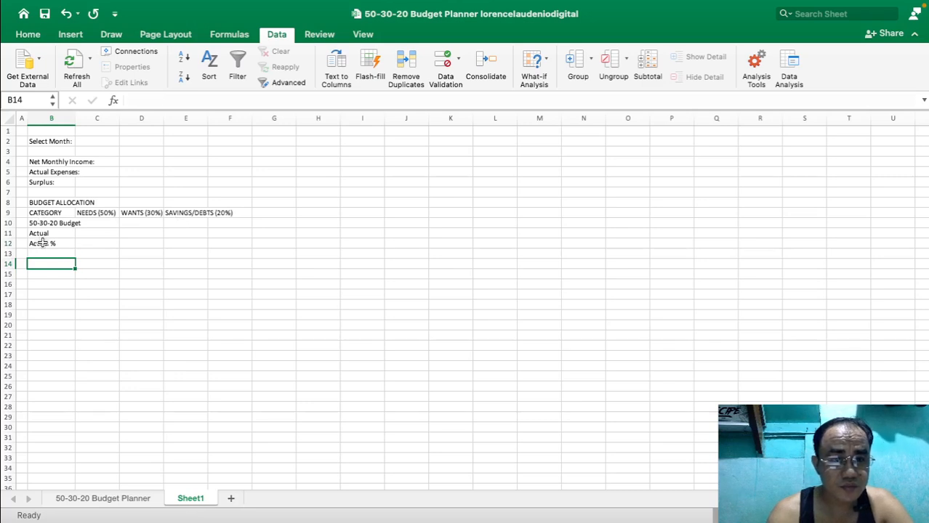
Apply a thin dark green outline border around the budget allocation table in B8:D12.
drag(43, 243, 142, 205)
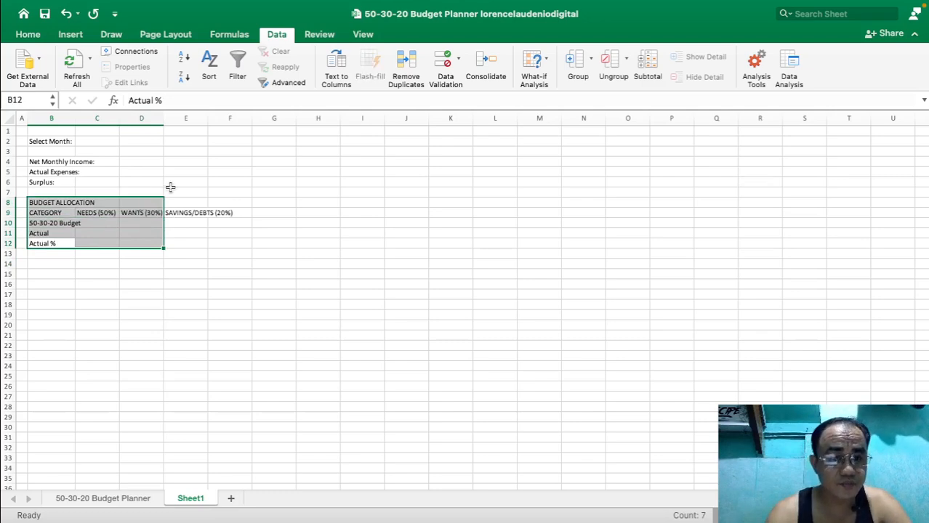
click(29, 35)
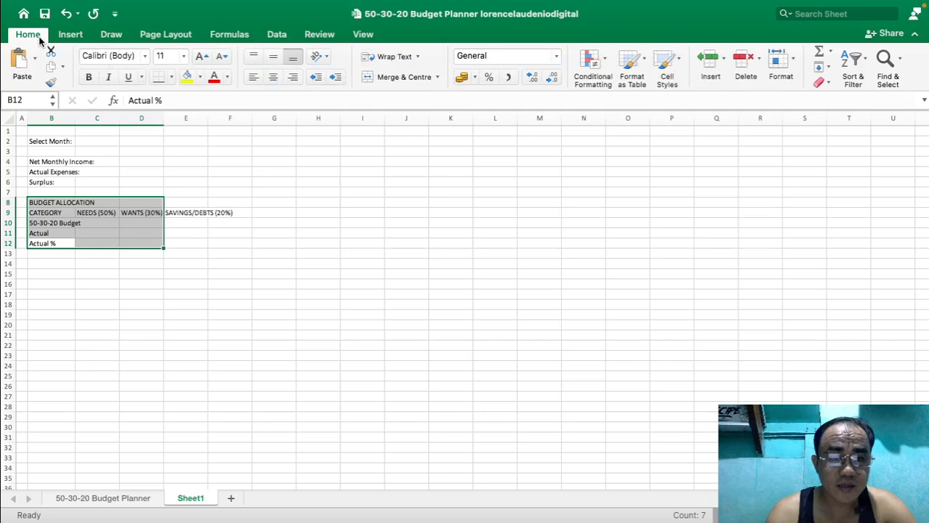
click(170, 79)
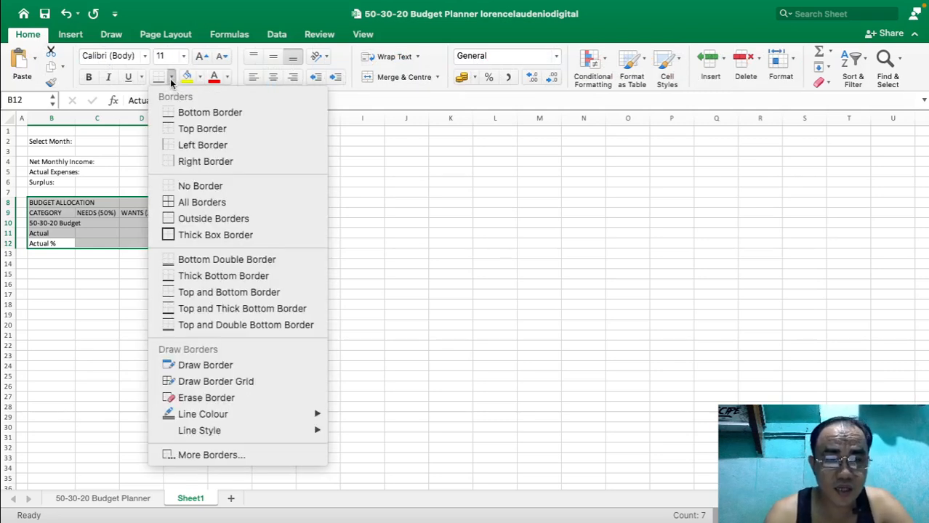
click(268, 454)
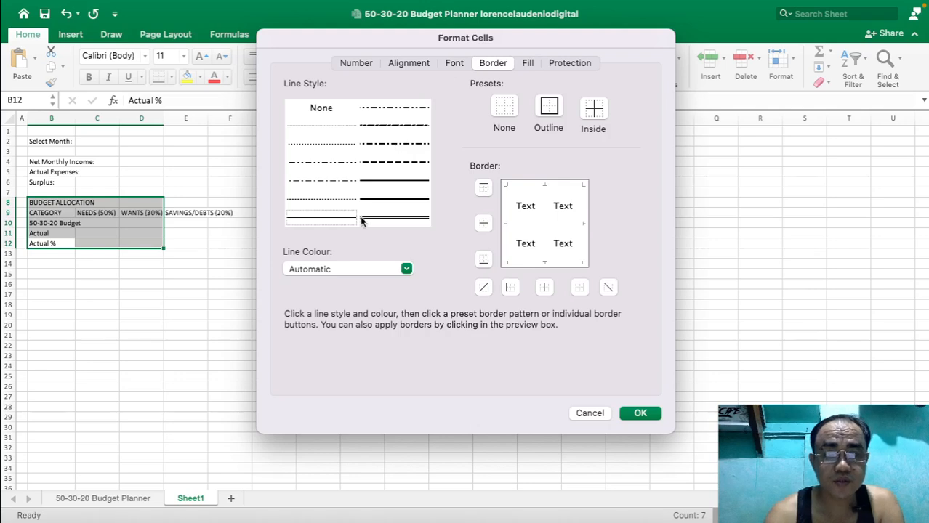
click(400, 266)
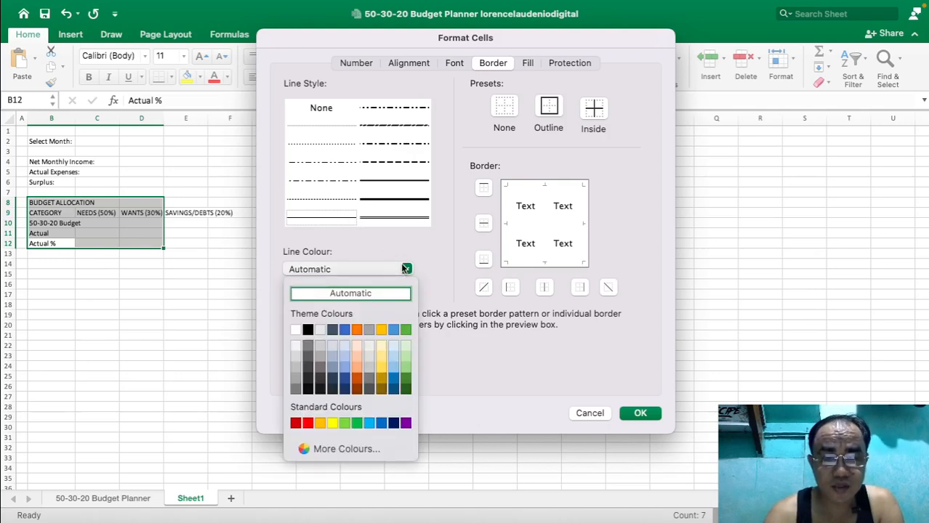
click(405, 388)
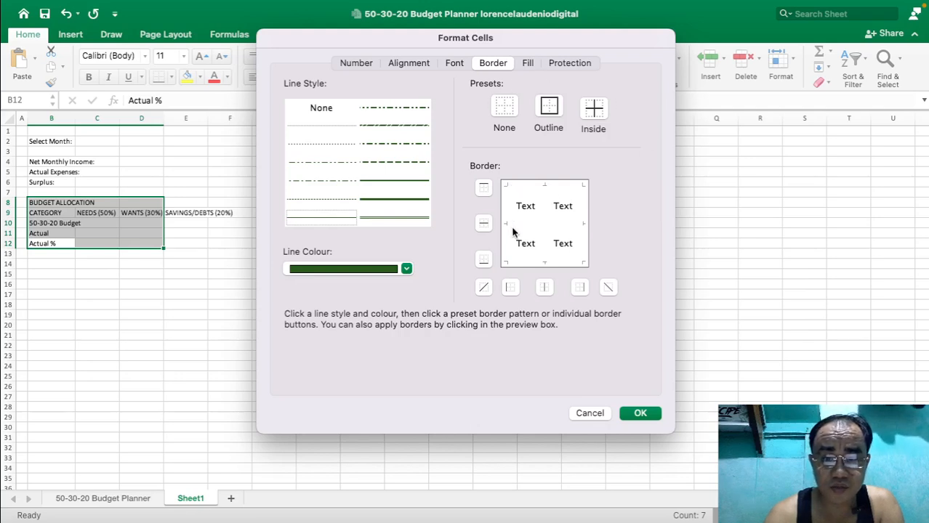
click(548, 106)
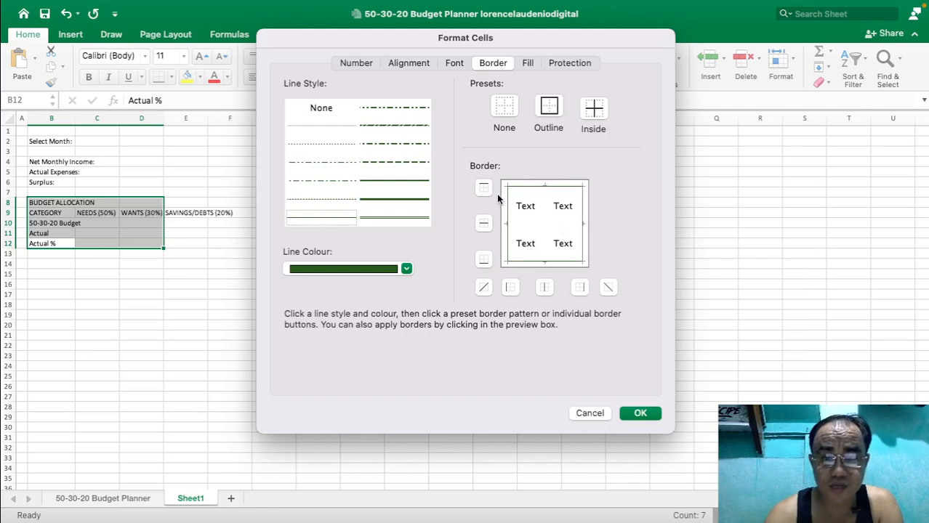
click(640, 412)
click(308, 354)
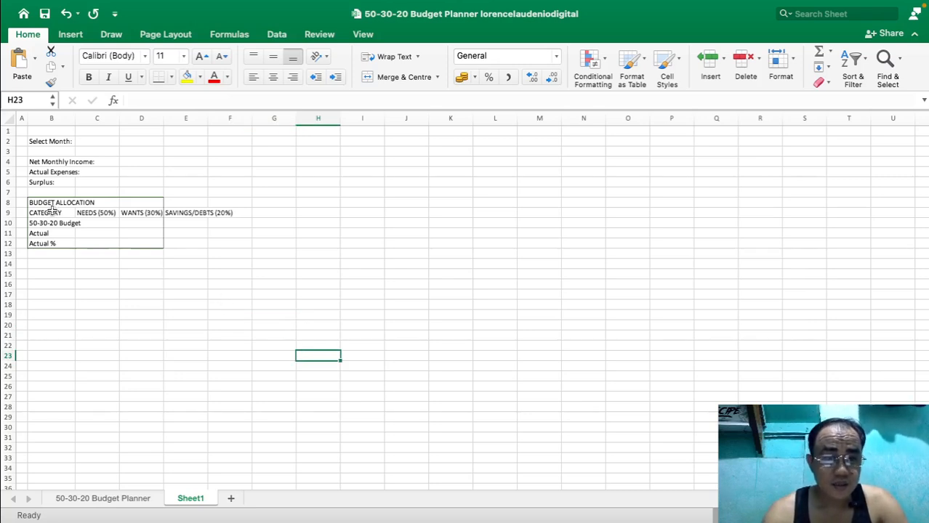
Merge and centre the BUDGET ALLOCATION title across B8:D8 and make its text bold dark green.
drag(44, 204, 125, 203)
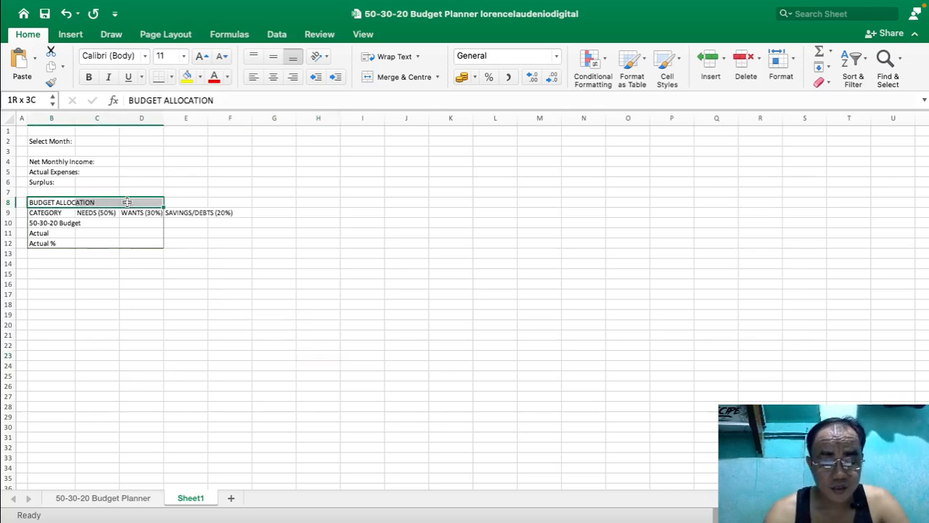
click(397, 77)
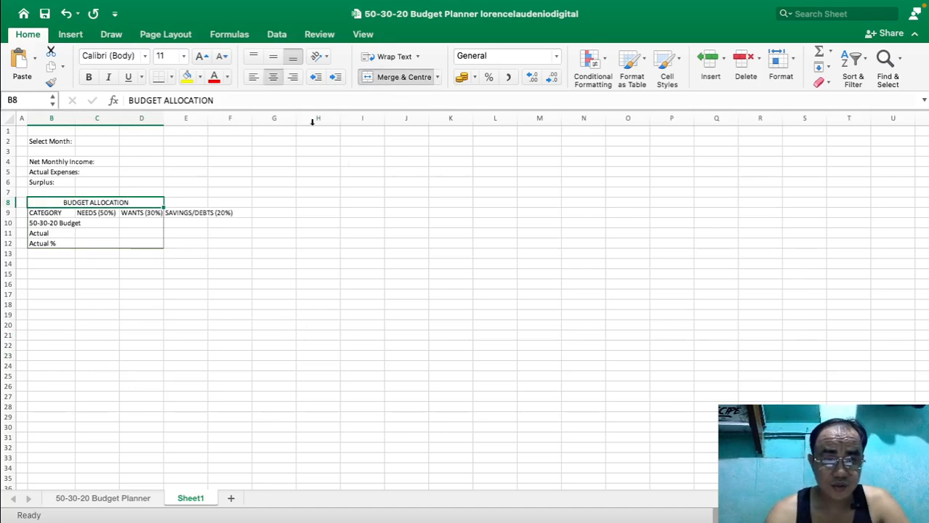
click(89, 79)
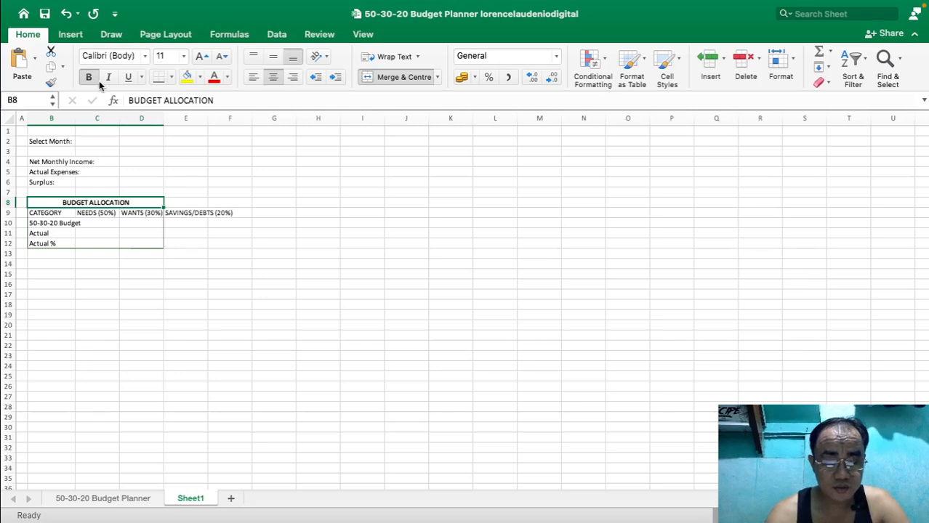
click(228, 78)
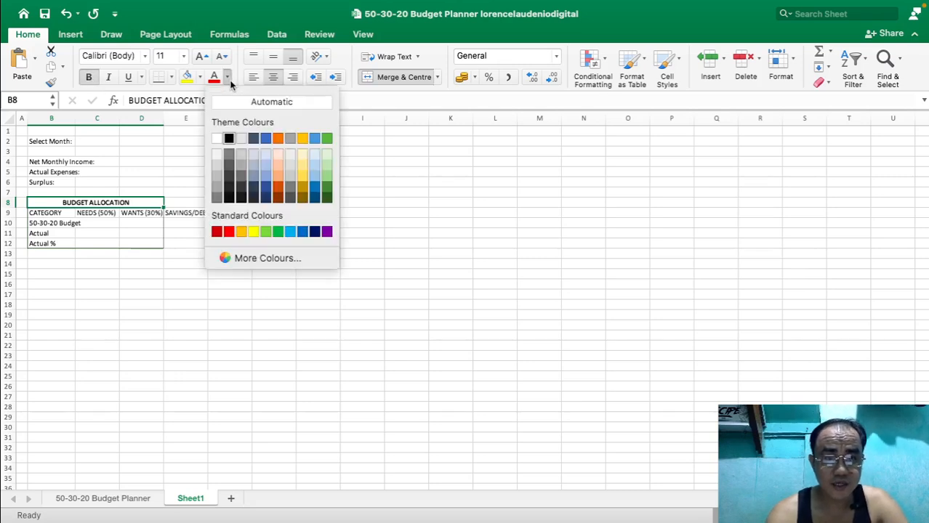
click(327, 191)
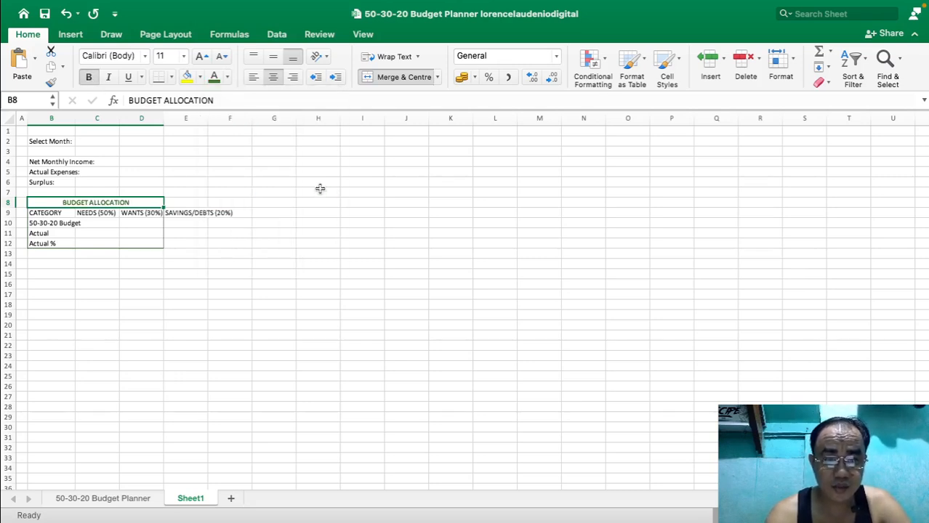
Fill the merged BUDGET ALLOCATION title cell with a light green theme colour.
click(200, 77)
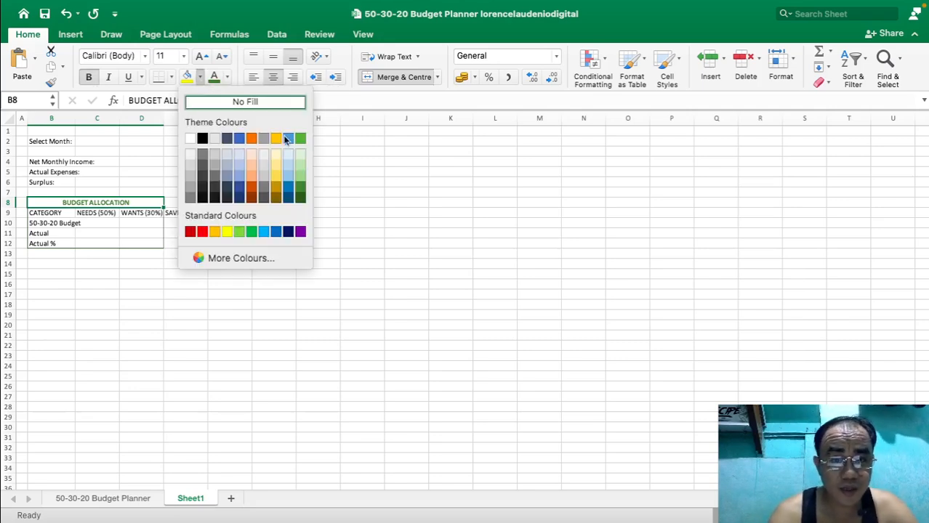
click(301, 176)
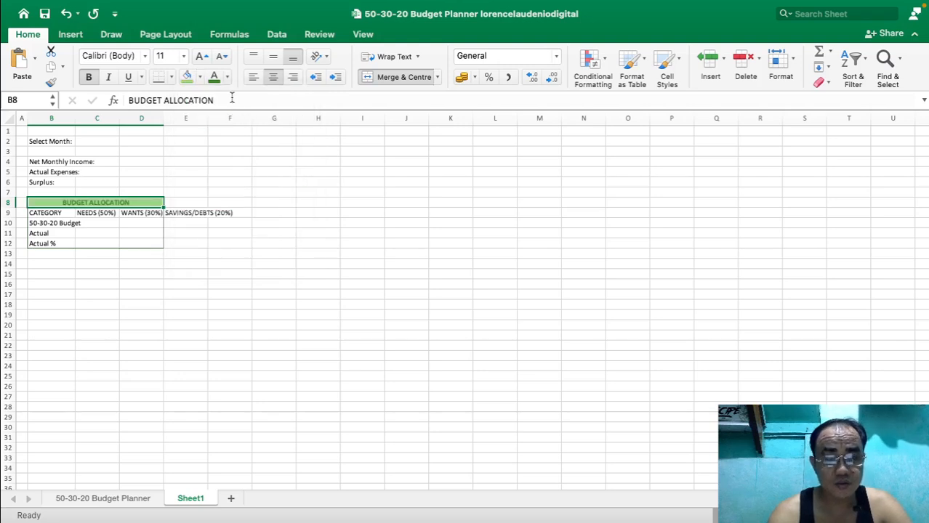
click(200, 77)
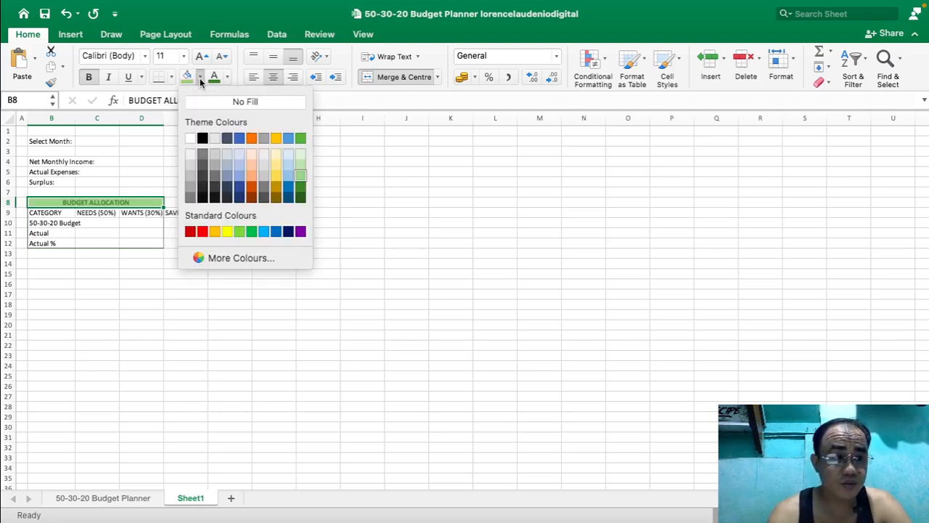
click(296, 167)
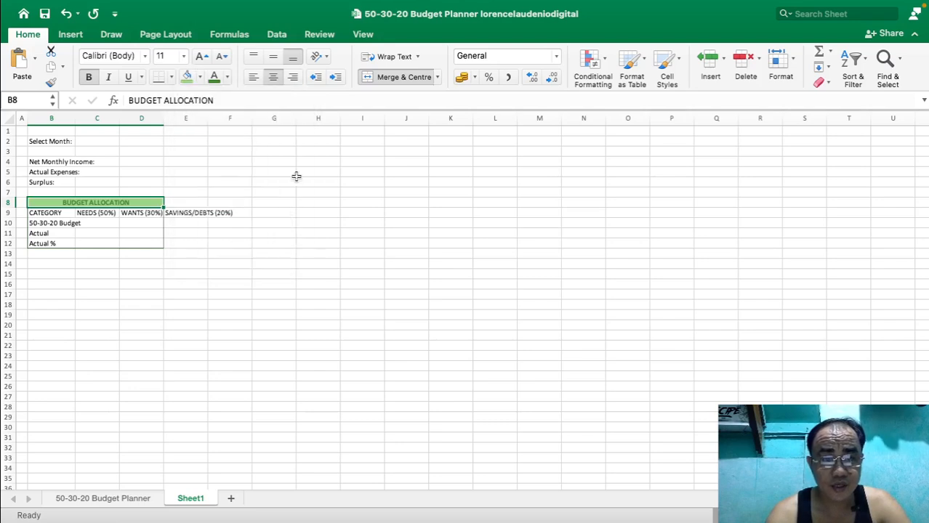
click(261, 224)
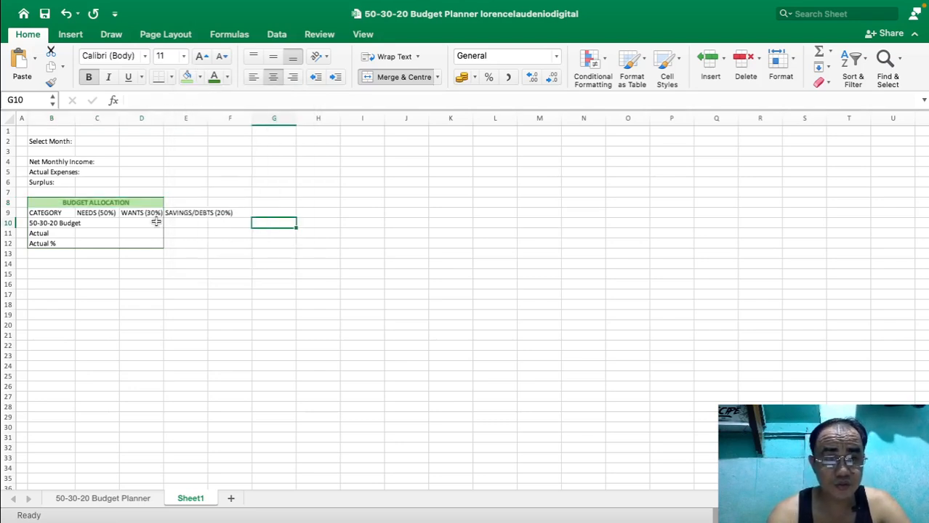
Fill the column headings in B9:D9 with the lightest green theme colour and make their text bold dark green.
drag(58, 212, 148, 213)
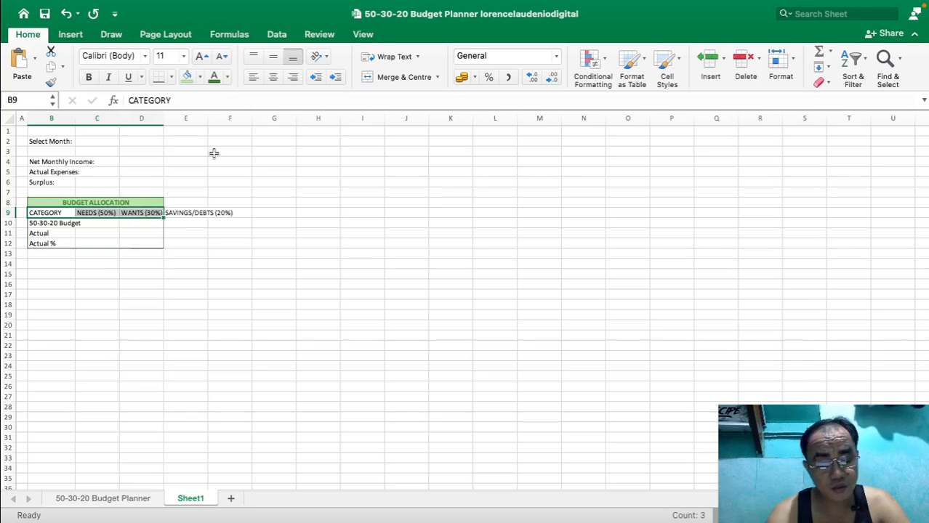
click(201, 79)
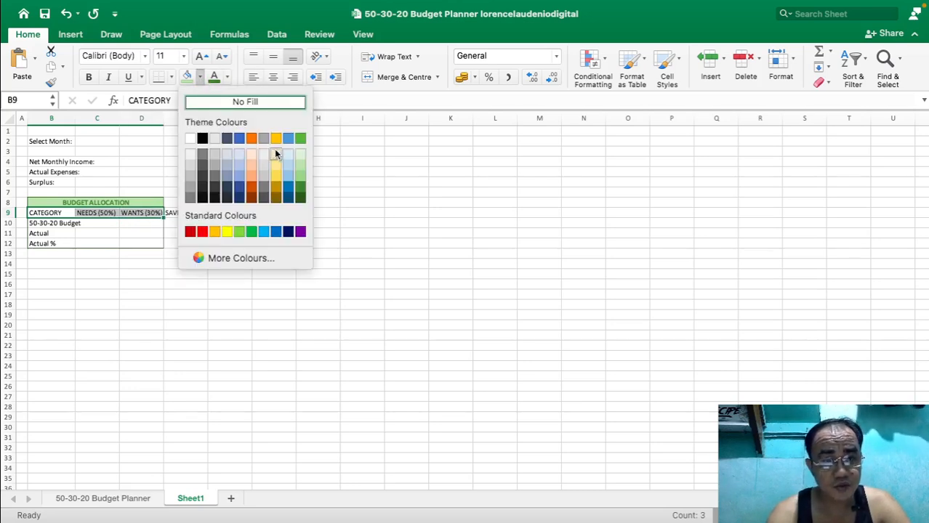
click(298, 159)
click(236, 222)
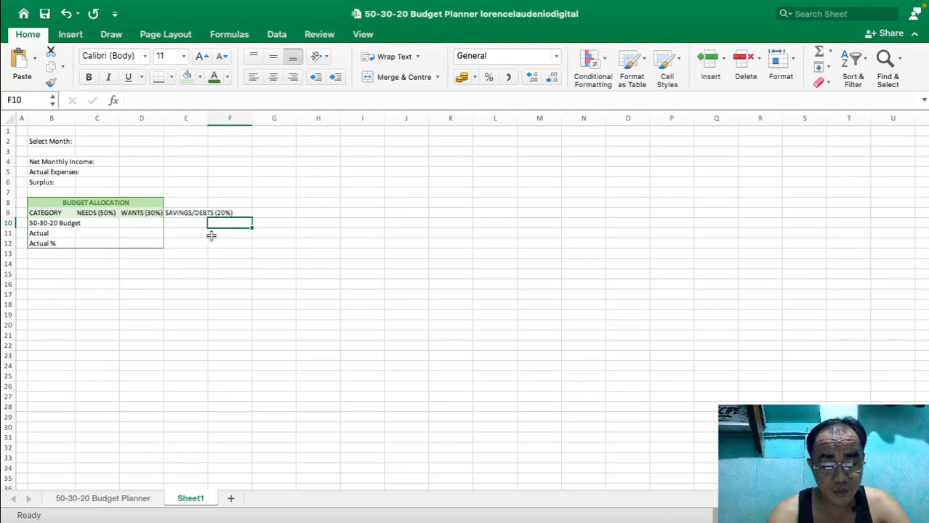
drag(53, 215, 142, 212)
click(92, 78)
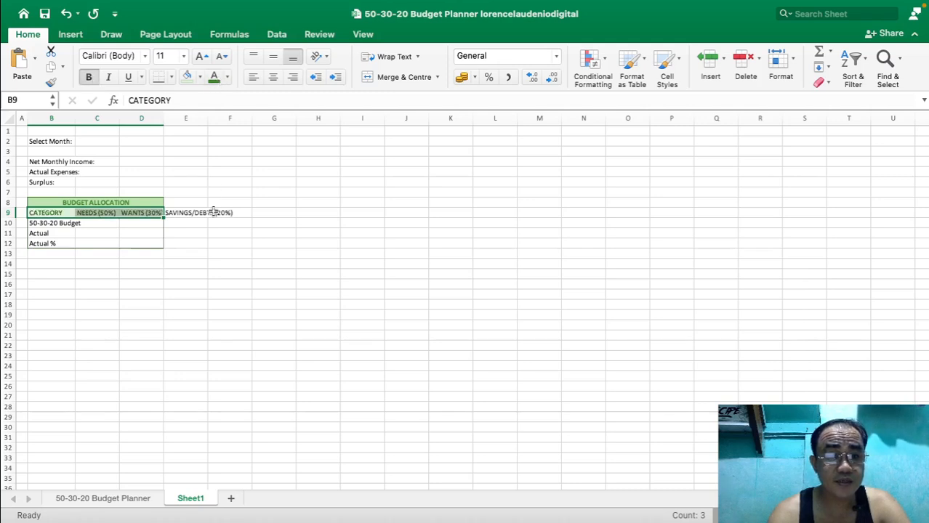
click(205, 253)
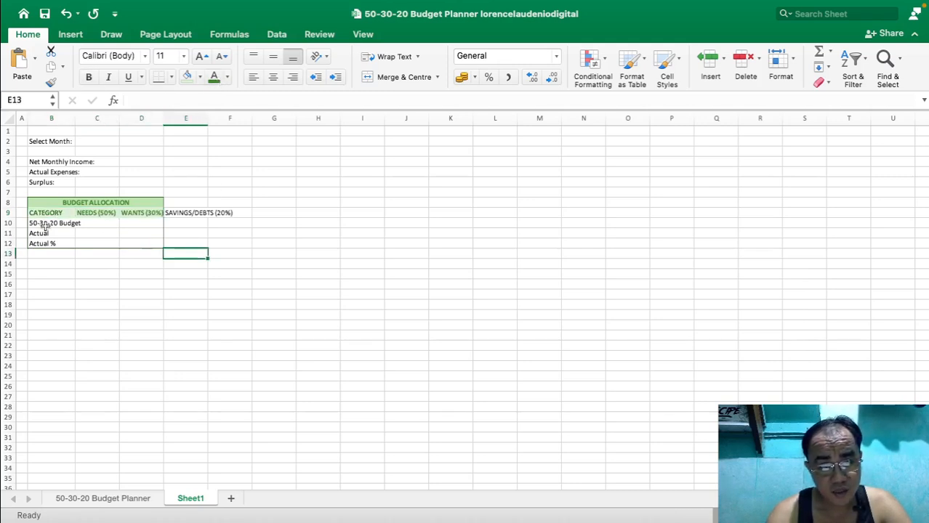
Colour the text in B10:D12 dark green and add dotted dark green inside borders to those cells.
drag(45, 226, 124, 240)
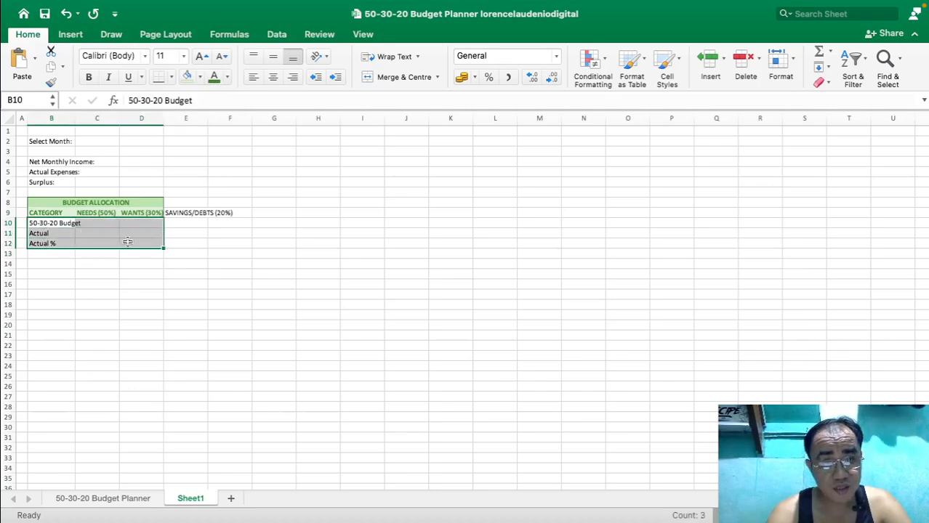
click(216, 77)
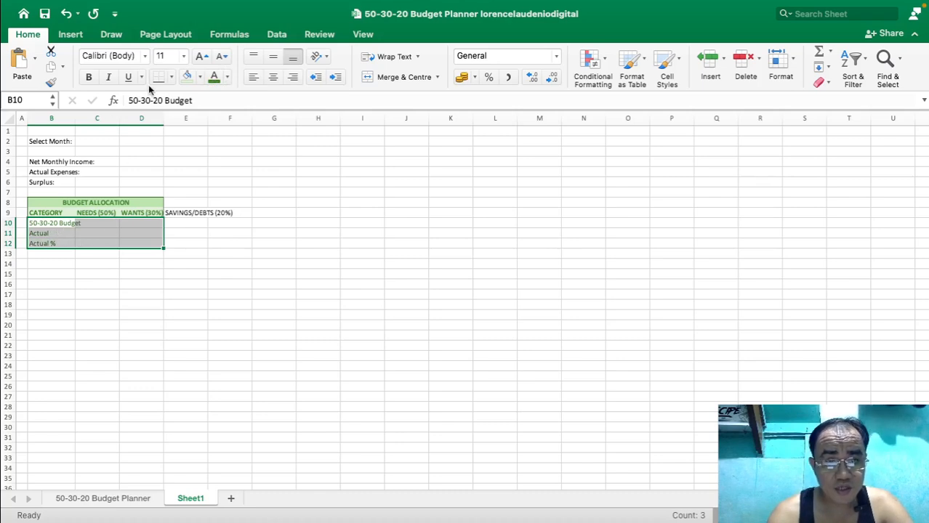
click(172, 77)
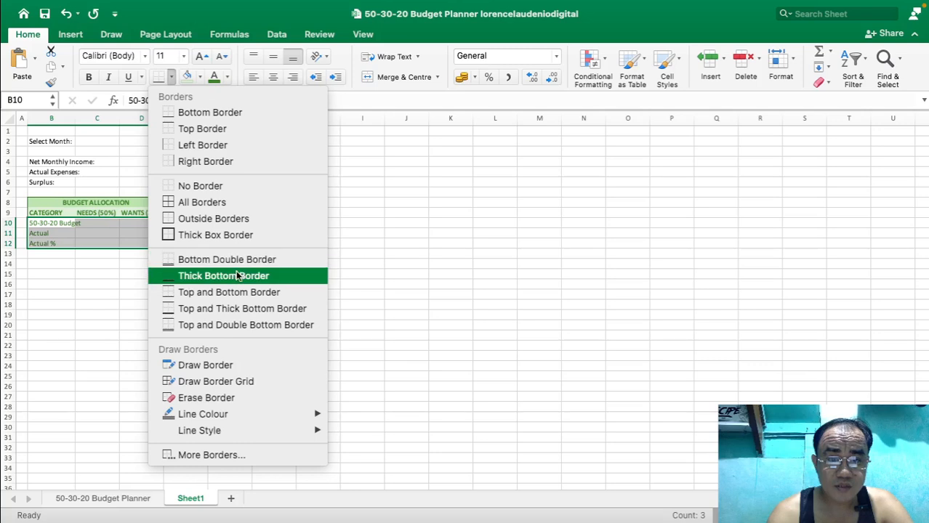
click(258, 451)
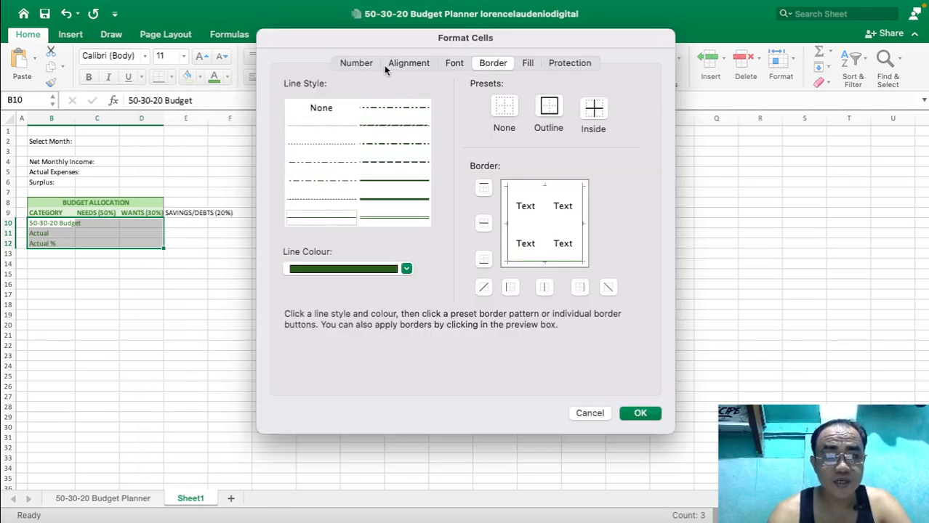
click(338, 149)
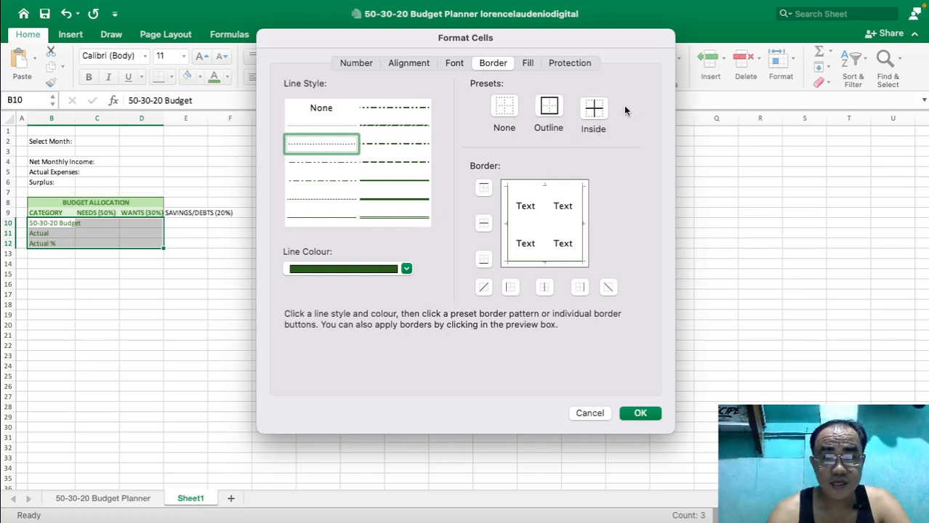
click(594, 110)
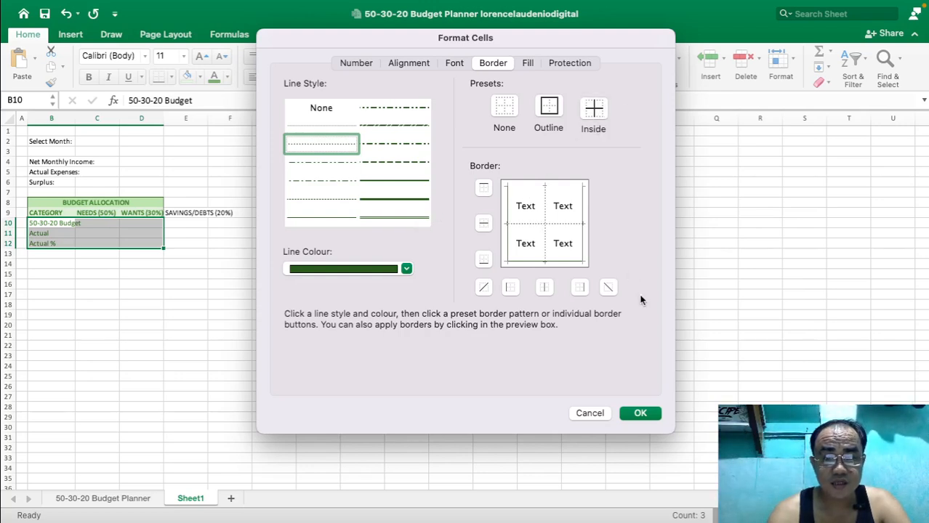
click(639, 412)
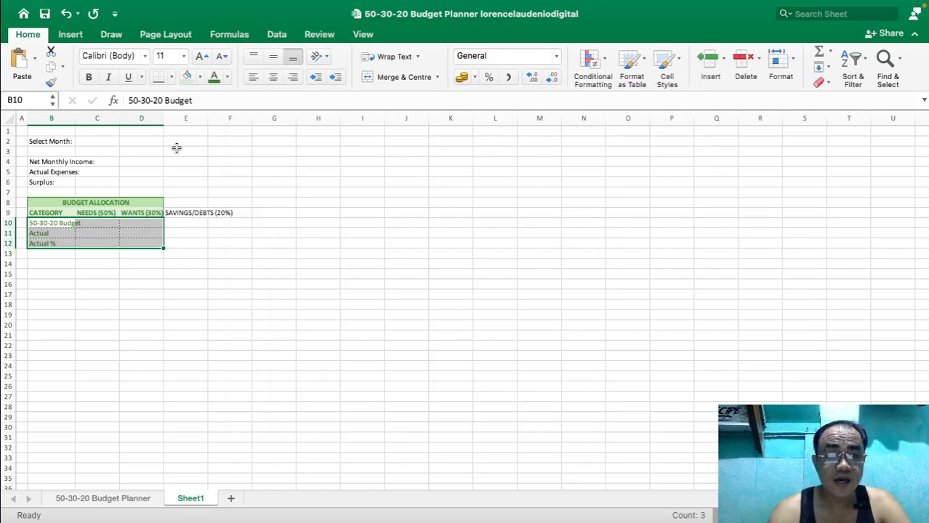
Widen column B to 10.83 and autofit columns C and D to their contents.
drag(74, 118, 98, 119)
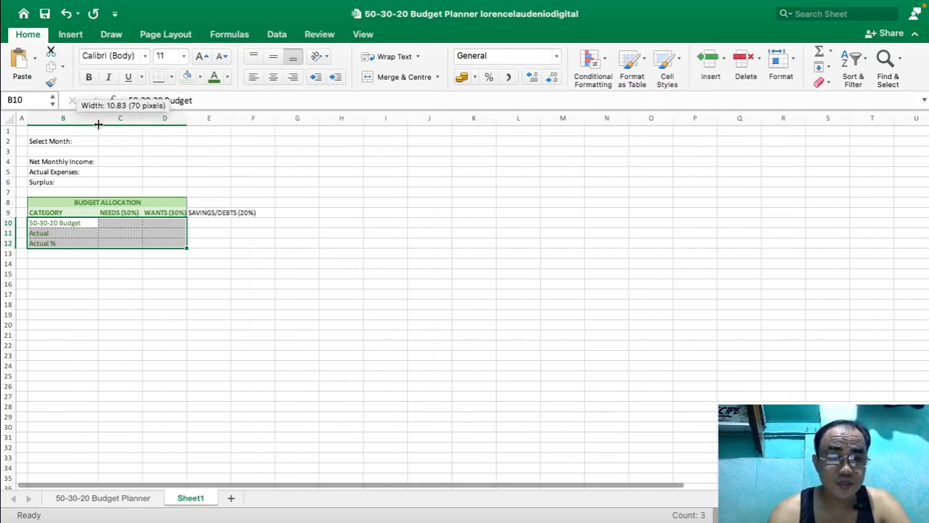
double_click(145, 119)
double_click(187, 118)
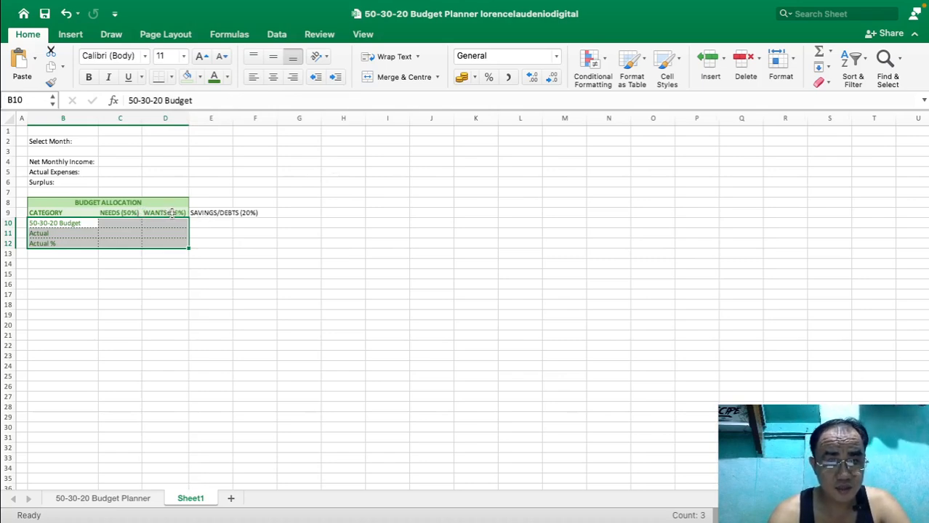
Add a solid dark green outline border around the whole budget allocation table, B8:E12.
click(199, 211)
drag(178, 204, 203, 245)
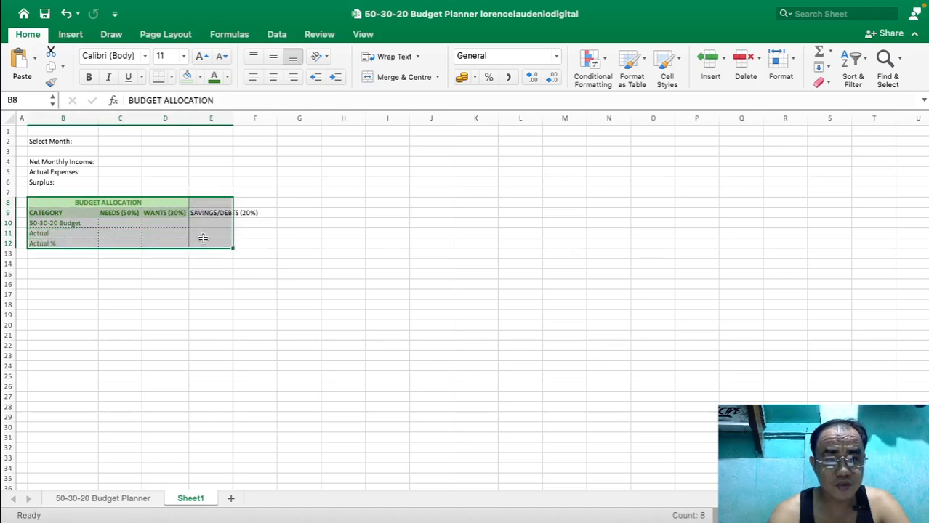
click(171, 77)
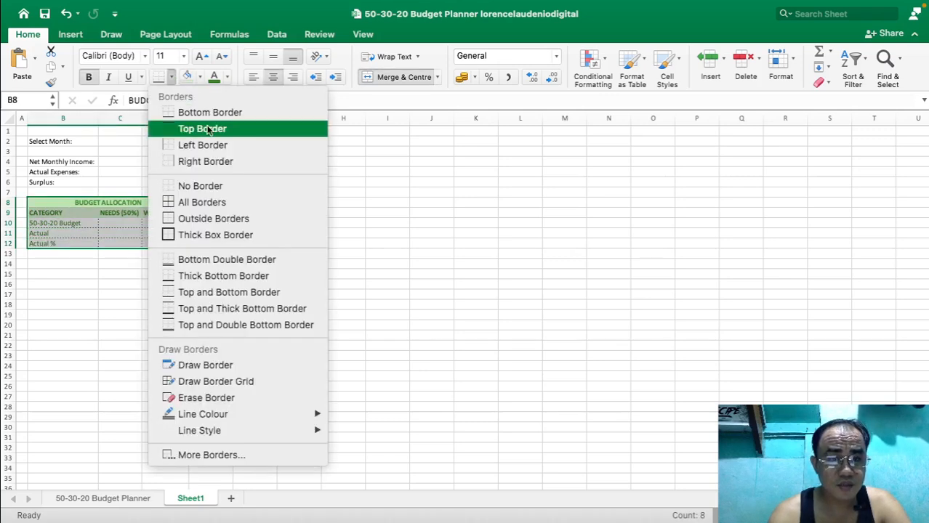
click(224, 459)
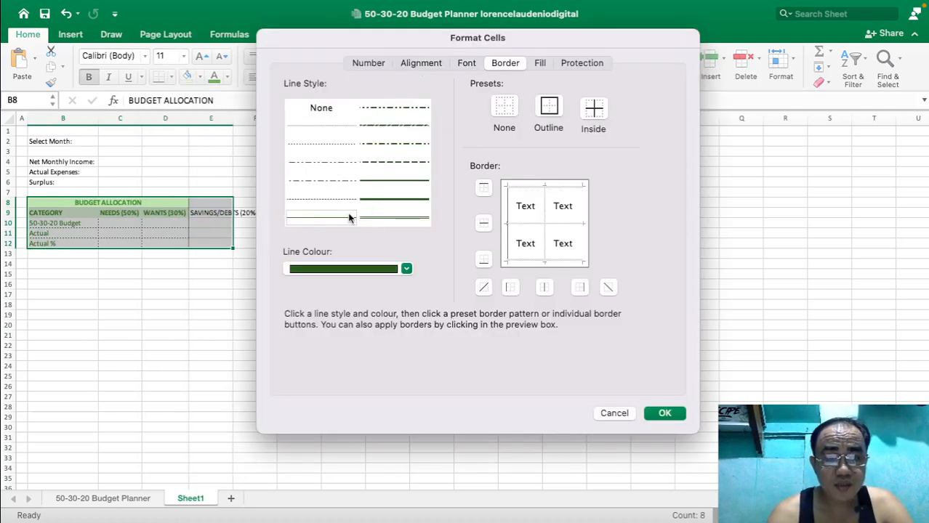
click(548, 107)
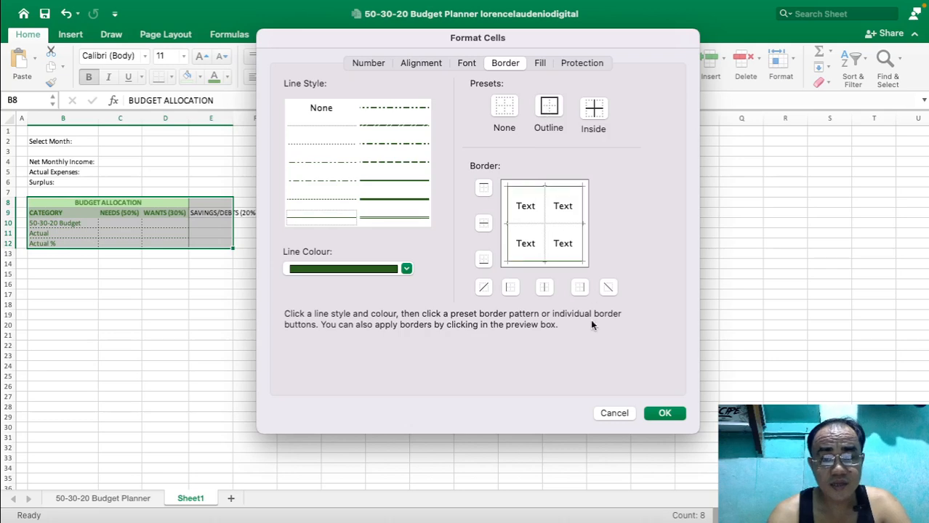
click(661, 413)
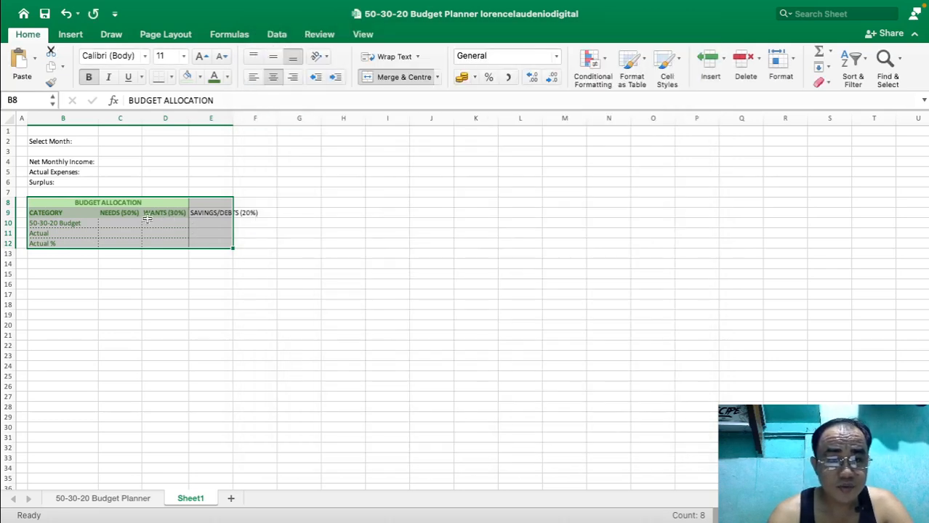
Re-merge and centre the BUDGET ALLOCATION title across B8:E8.
click(211, 212)
drag(75, 202, 218, 202)
click(372, 77)
click(372, 77)
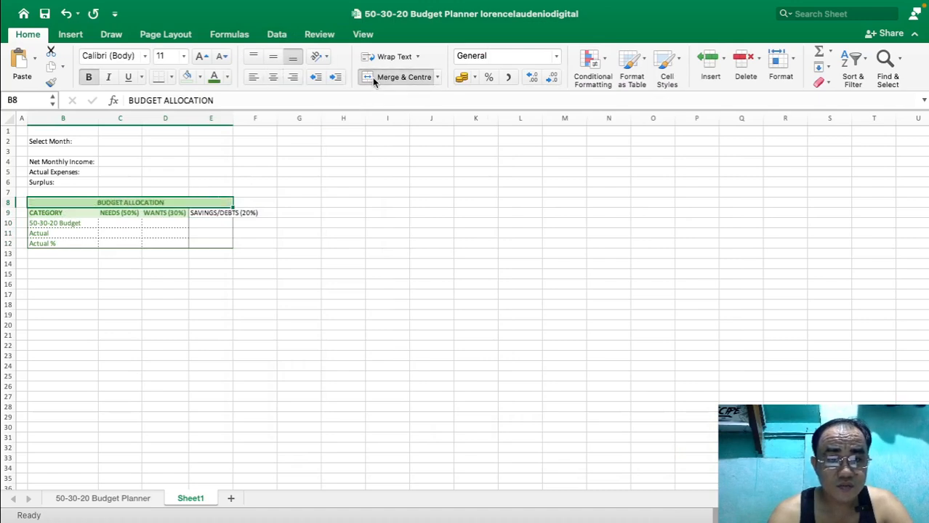
Apply the lightest green fill and bold dark green text to headings B9:E9, and widen column E to fit its heading.
drag(96, 212, 215, 213)
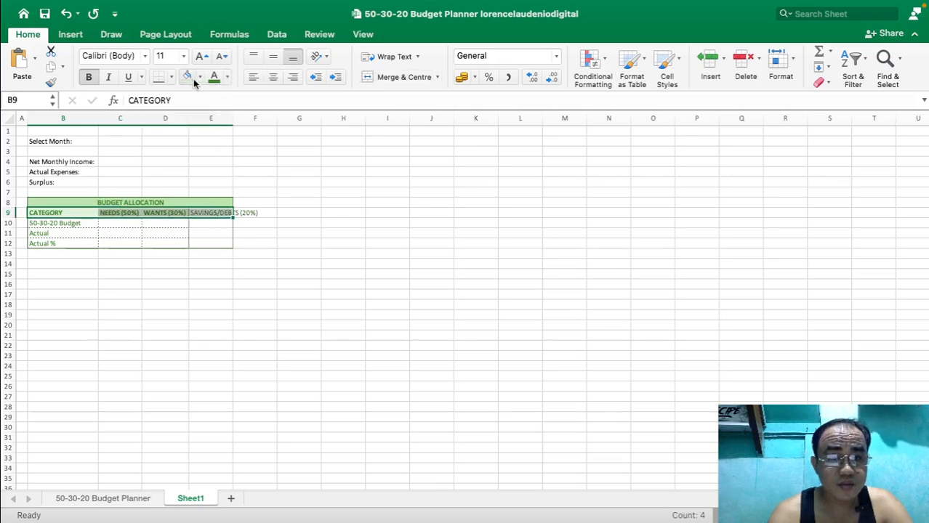
click(88, 77)
click(89, 77)
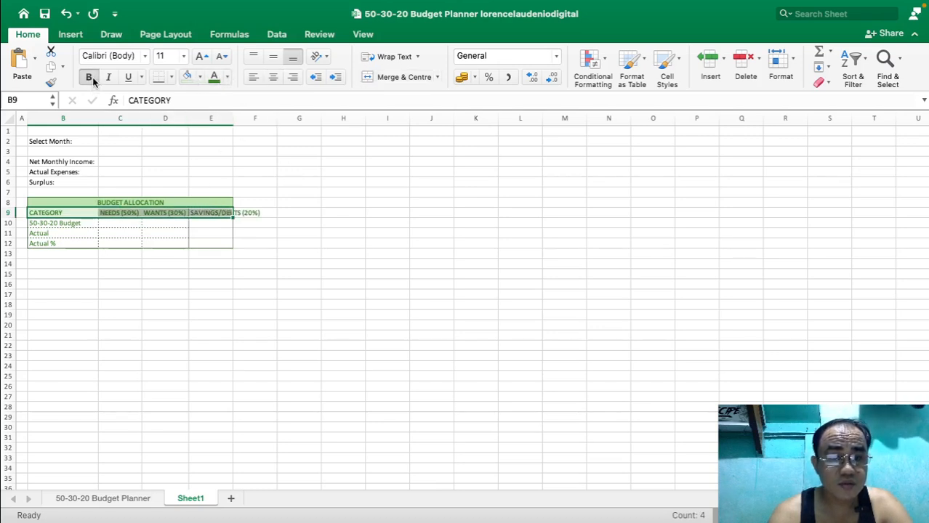
drag(233, 119, 263, 119)
click(328, 212)
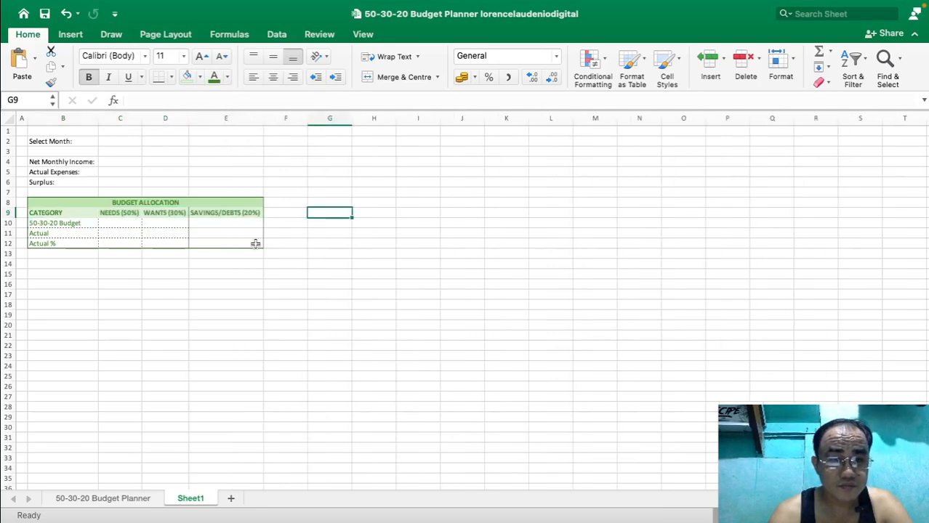
Add dotted dark green inside borders to cells B10:E12.
click(70, 224)
drag(71, 223, 247, 244)
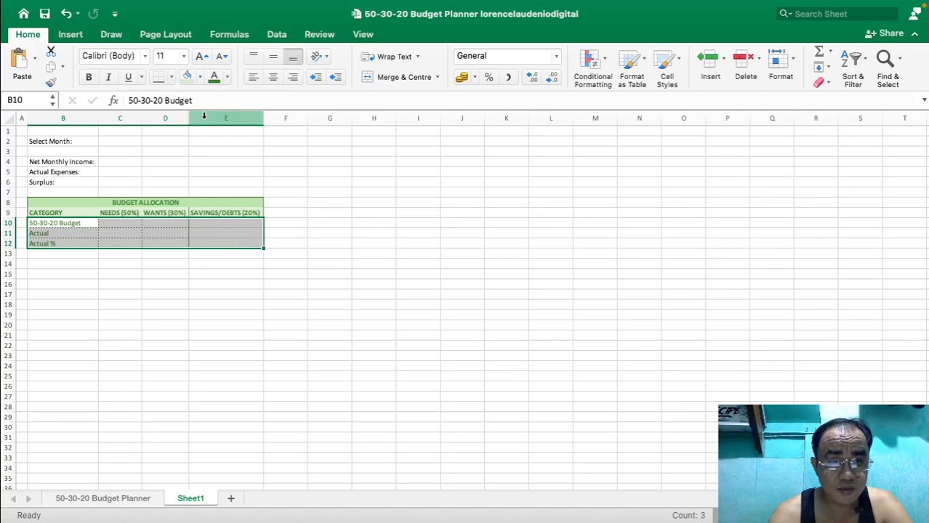
click(171, 77)
click(235, 454)
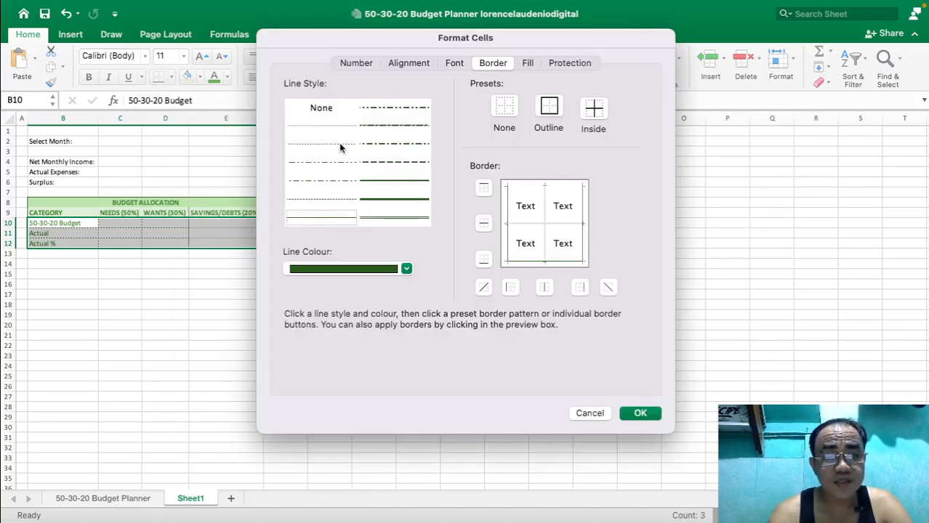
click(339, 144)
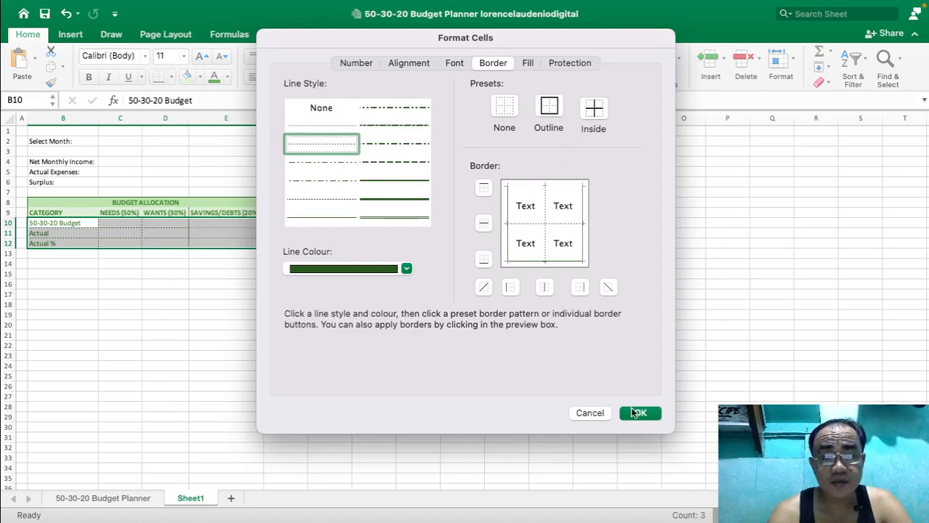
click(636, 413)
click(365, 292)
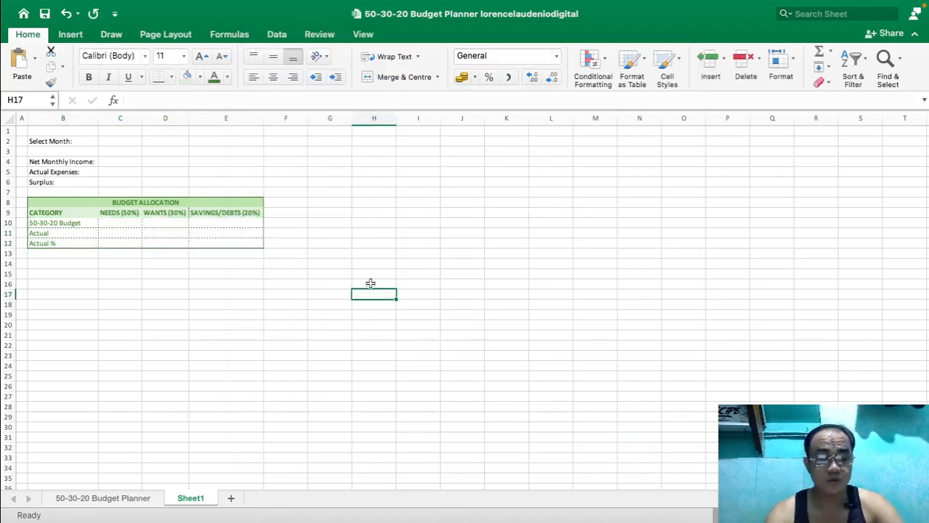
Try to insert a line break before the percentage in each of the headings C9, D9 and E9.
click(119, 212)
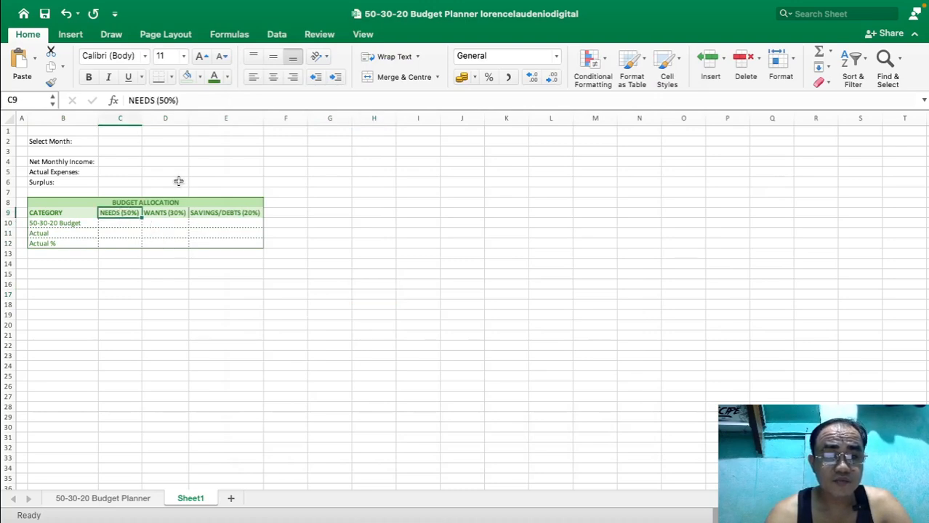
click(157, 100)
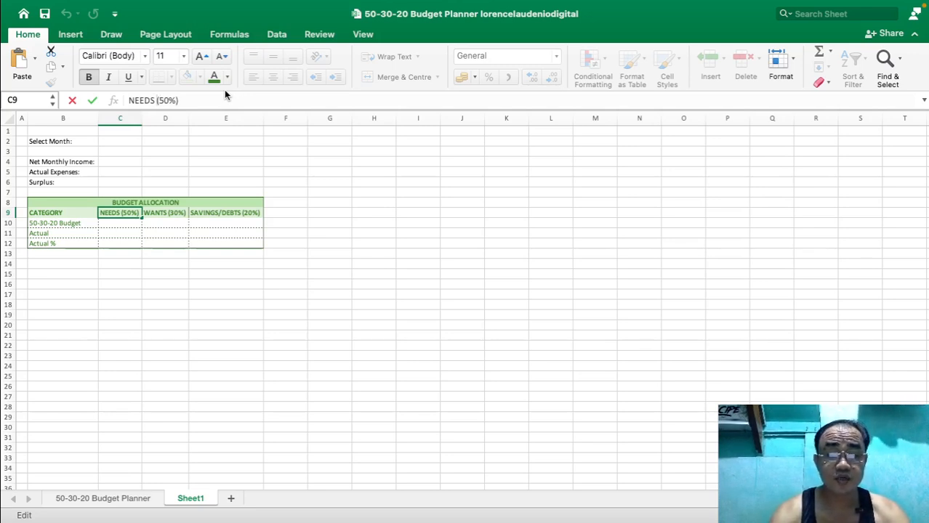
key(alt+Return)
key(Return)
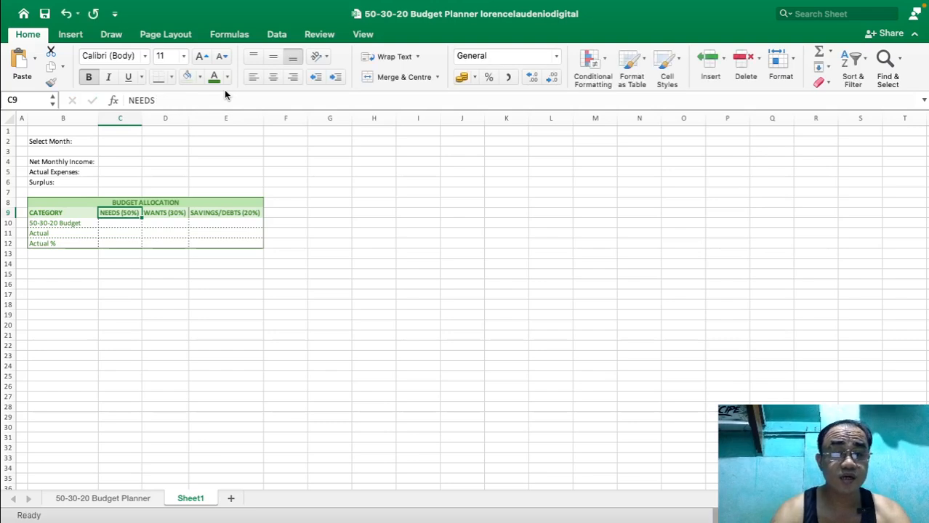
click(175, 215)
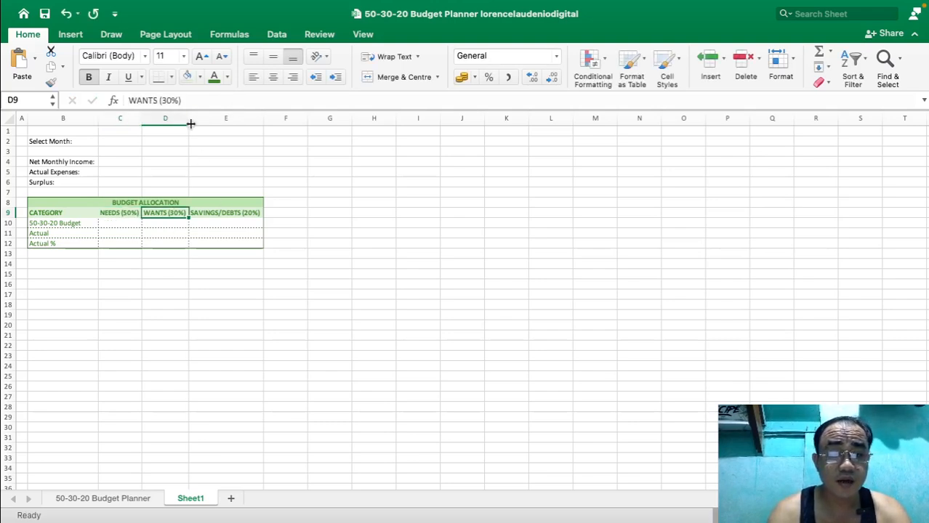
click(160, 100)
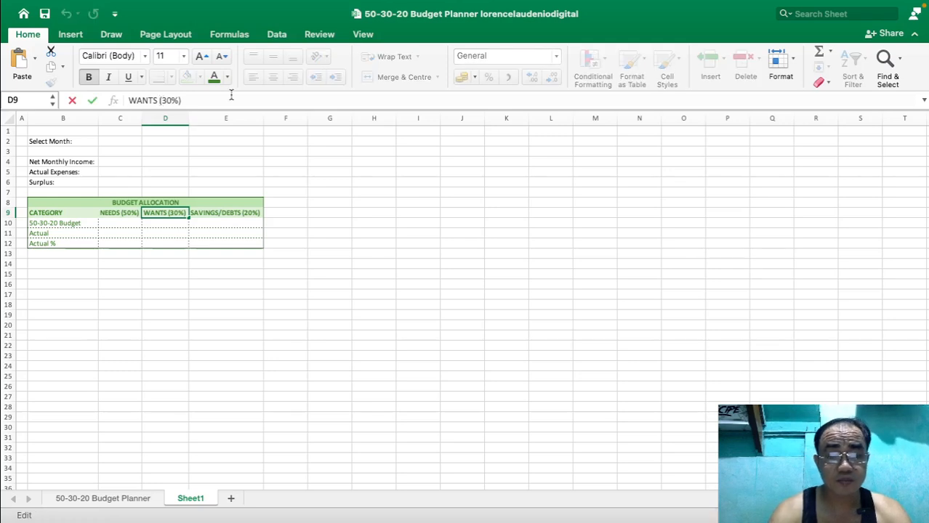
key(alt+Return)
key(Return)
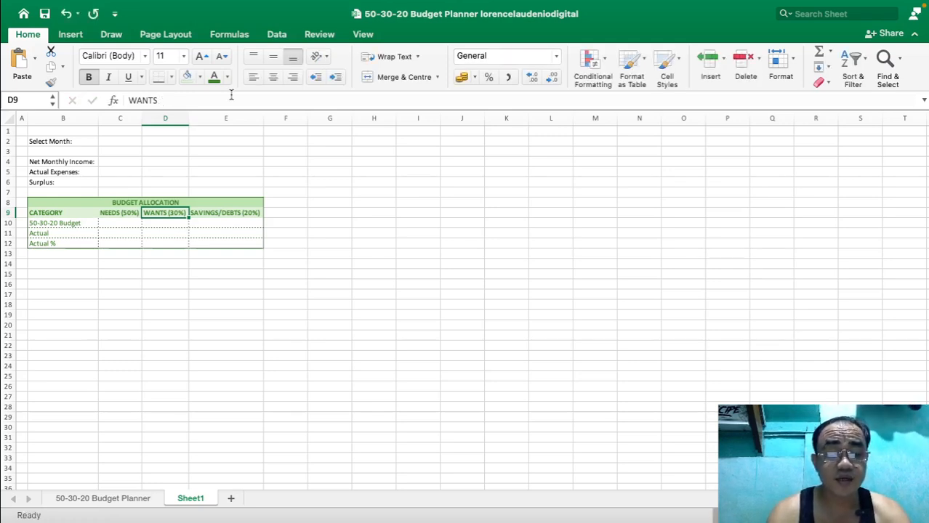
key(Right)
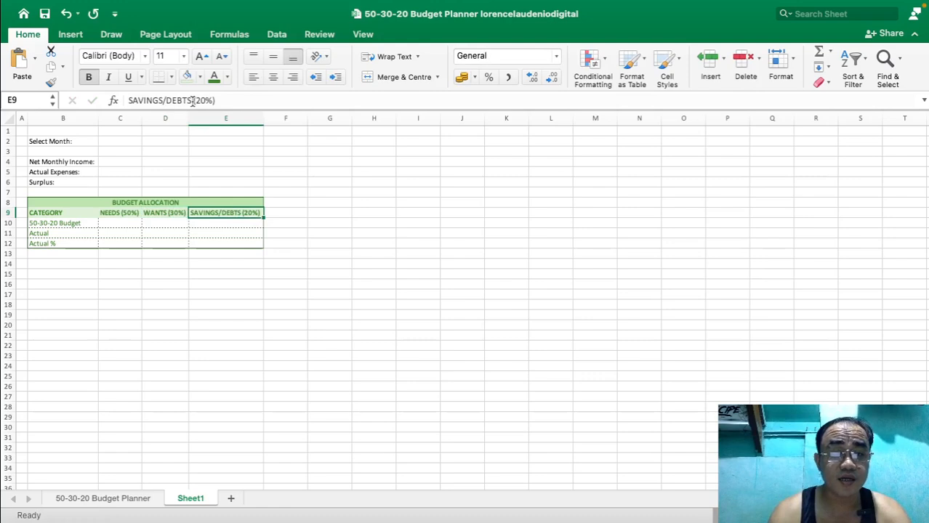
click(193, 101)
key(alt+Return)
key(Return)
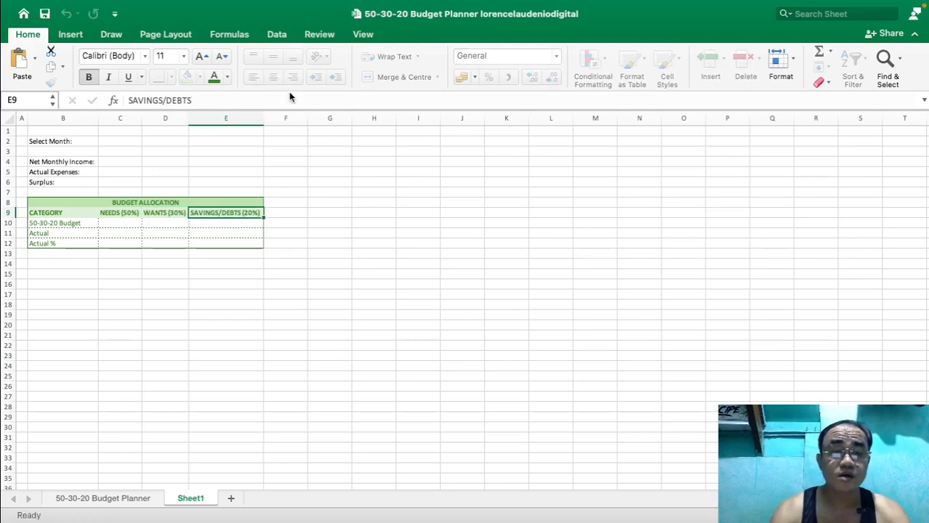
Turn on text wrapping for the headings in B9:E9 and make row 9 about two text lines tall.
drag(67, 213, 193, 213)
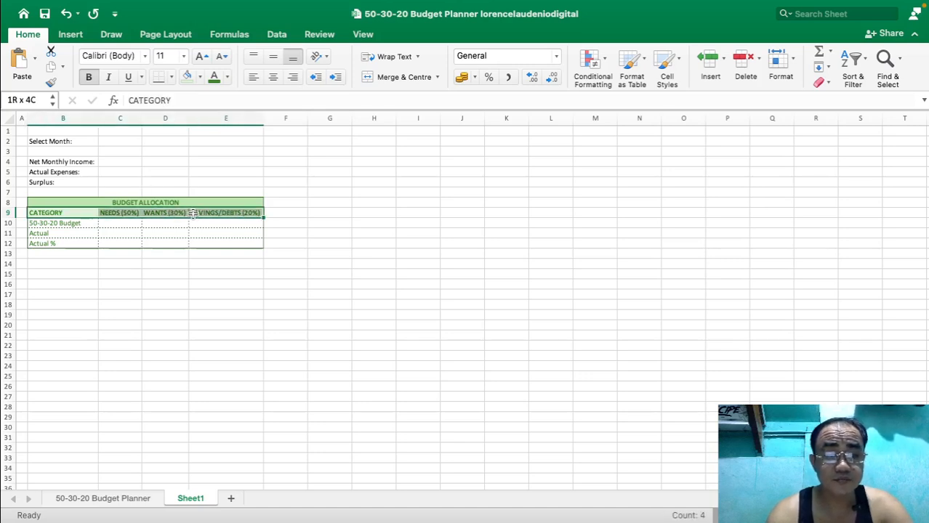
click(385, 56)
click(12, 218)
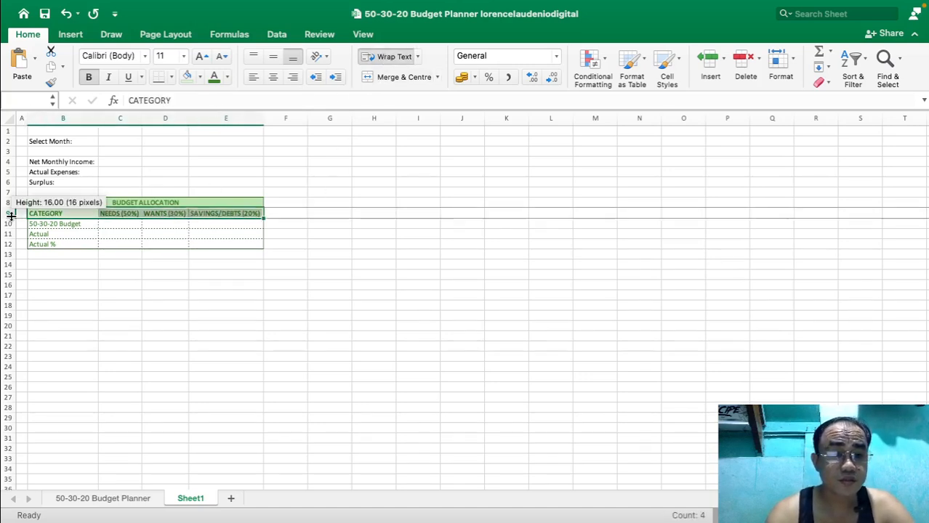
click(224, 233)
drag(11, 218, 202, 218)
Centre the headings in B9:E9 both vertically and horizontally.
click(120, 221)
click(273, 57)
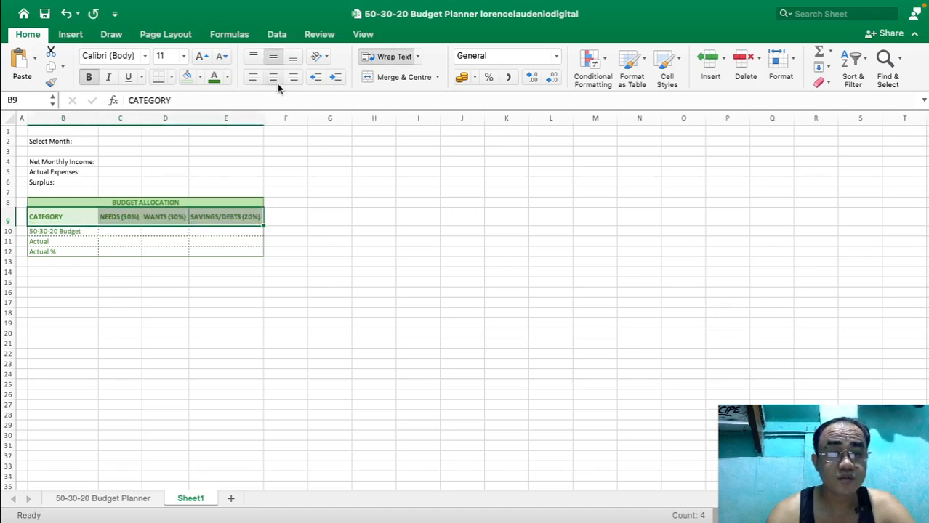
click(273, 77)
Insert a line break before (30%) in the WANTS heading and before (50%) in the NEEDS heading.
click(148, 223)
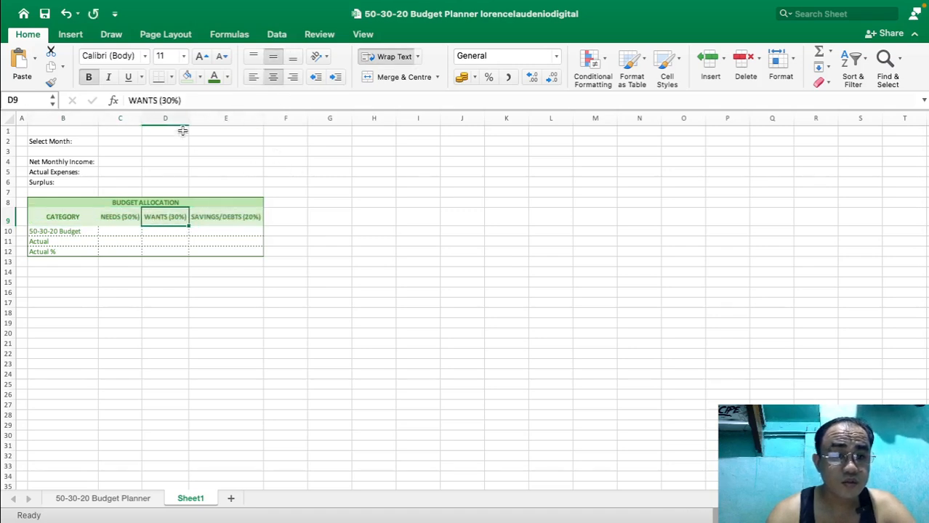
click(160, 102)
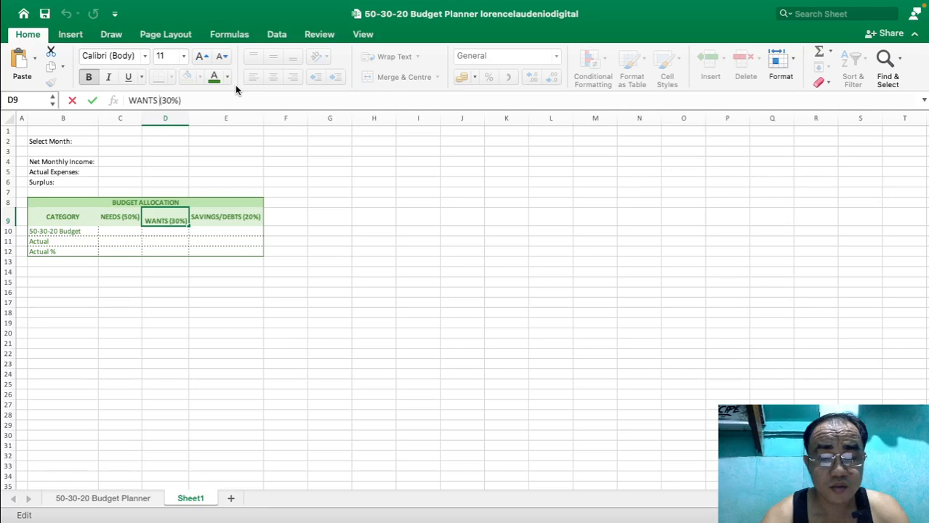
key(alt+Return)
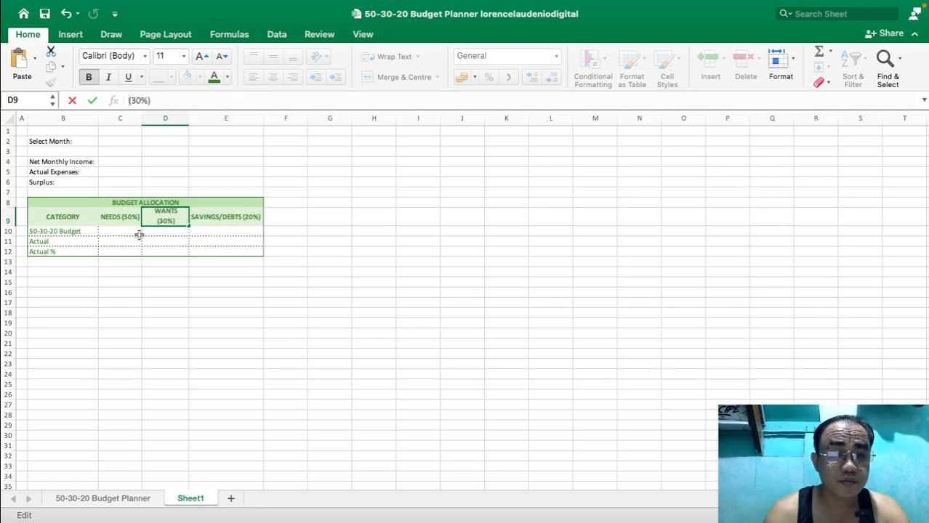
click(116, 216)
click(158, 101)
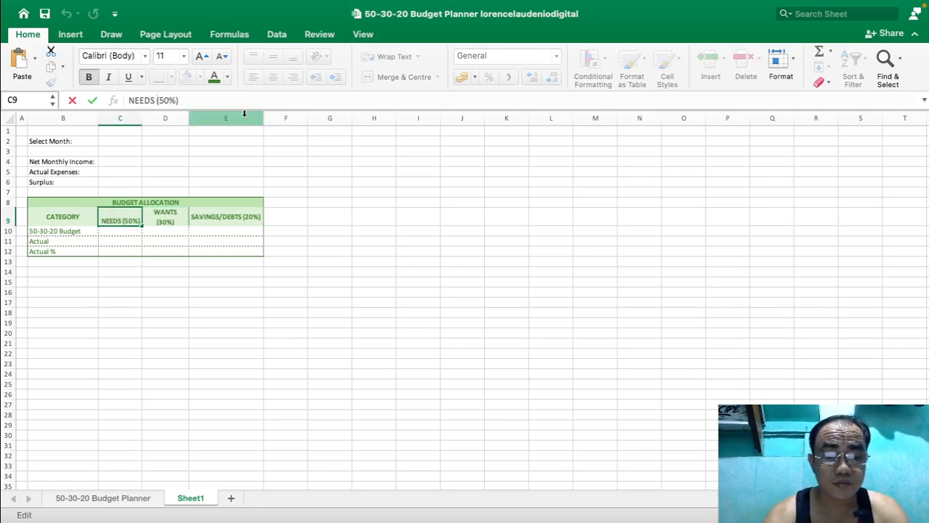
key(alt+Return)
Insert a line break before (20%) in the SAVINGS/DEBTS heading and make row 9 slightly taller to fit the two-line headings.
click(223, 217)
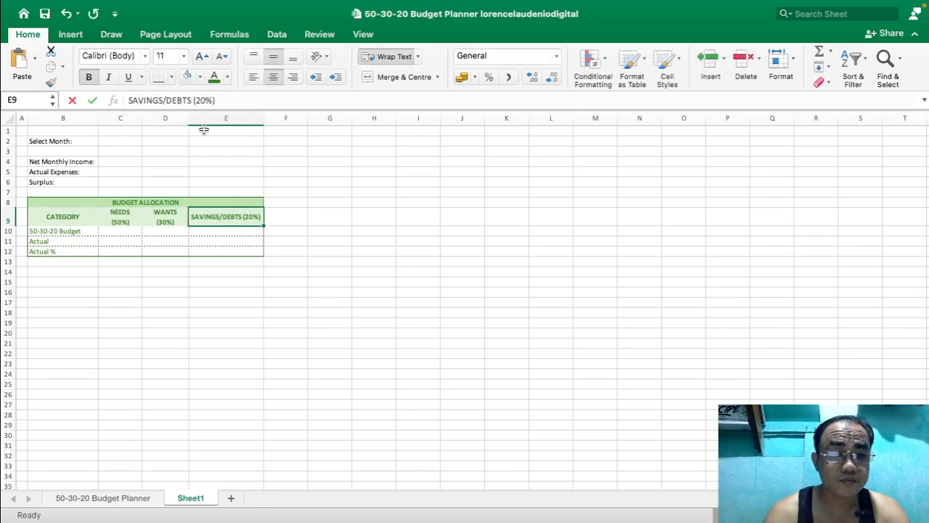
click(193, 100)
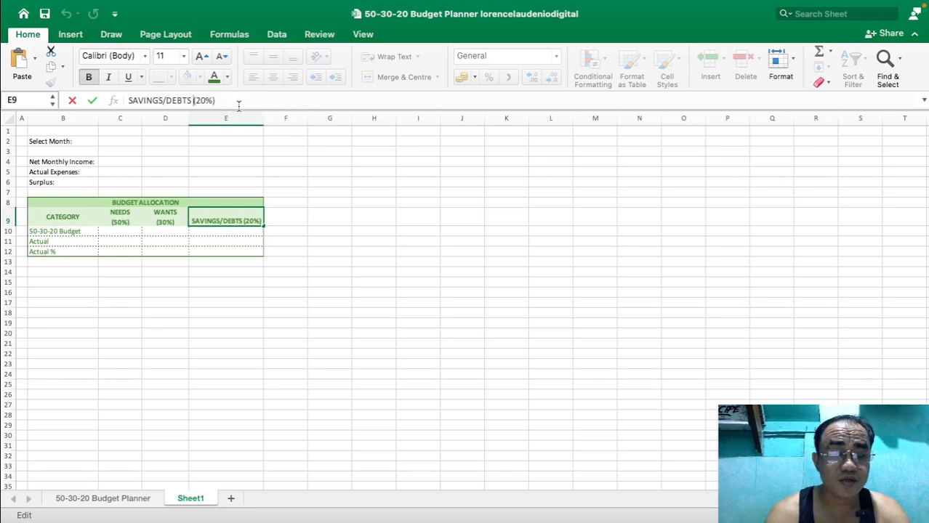
key(Escape)
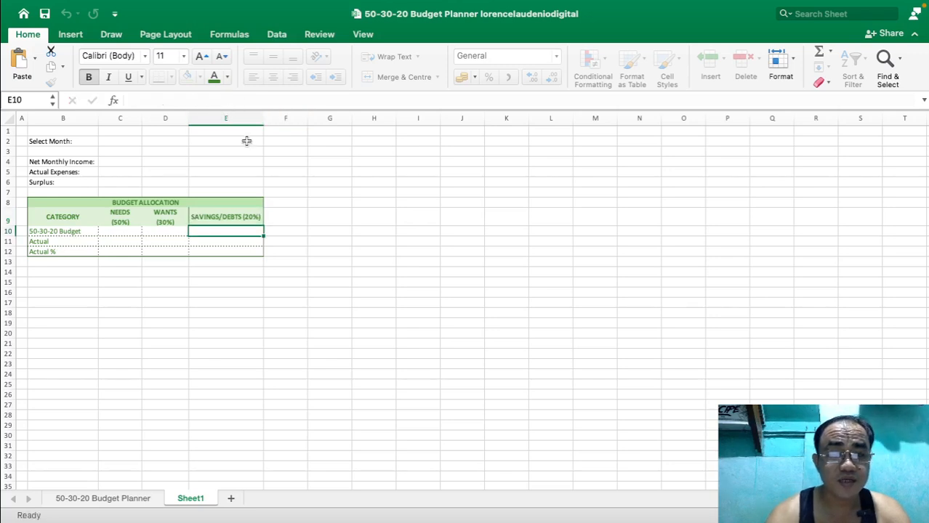
click(194, 101)
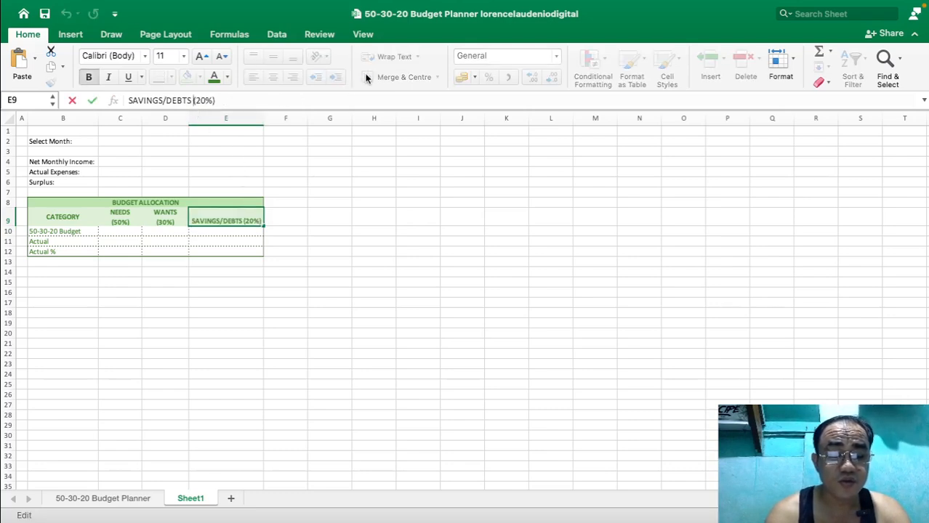
key(alt+Return)
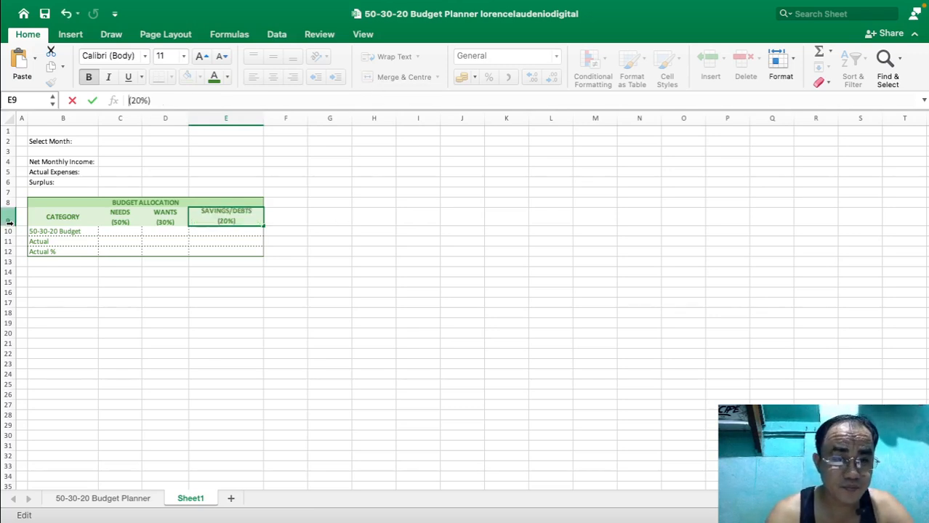
click(86, 280)
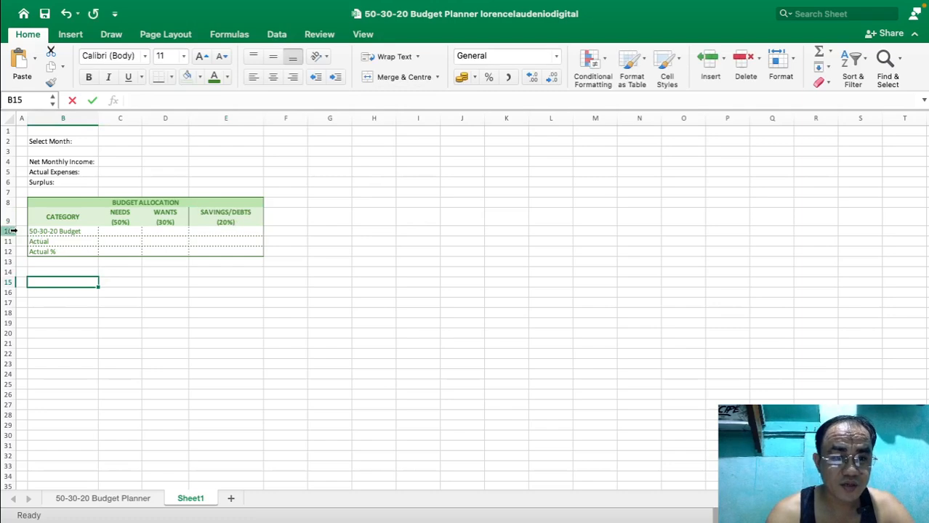
drag(12, 226, 12, 233)
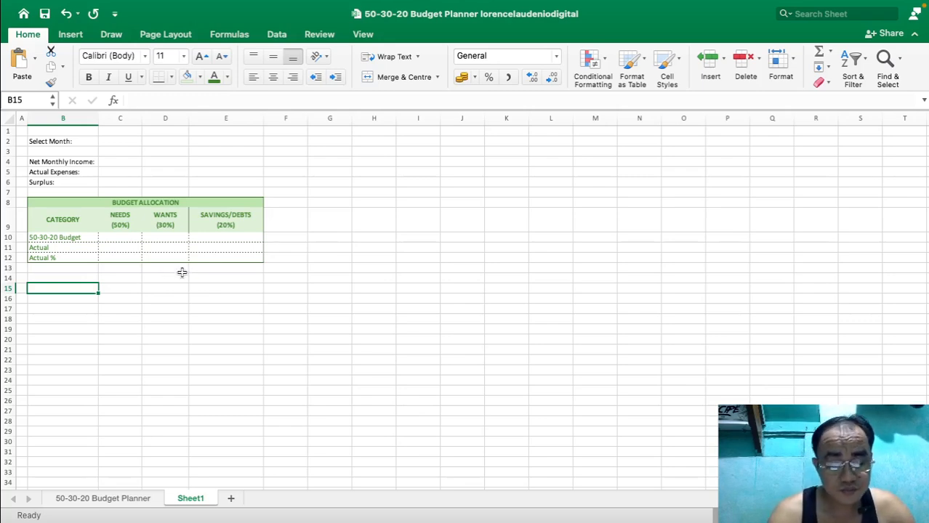
Copy the BUDGET ALLOCATION table in B8:E12 and paste a duplicate starting at B14.
scroll(181, 272, down, 1)
drag(35, 196, 216, 252)
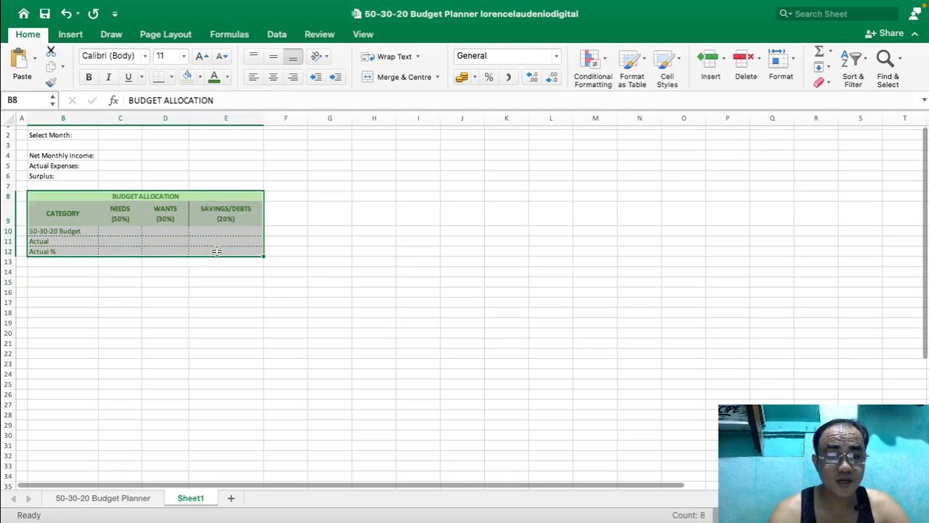
key(super+c)
click(80, 272)
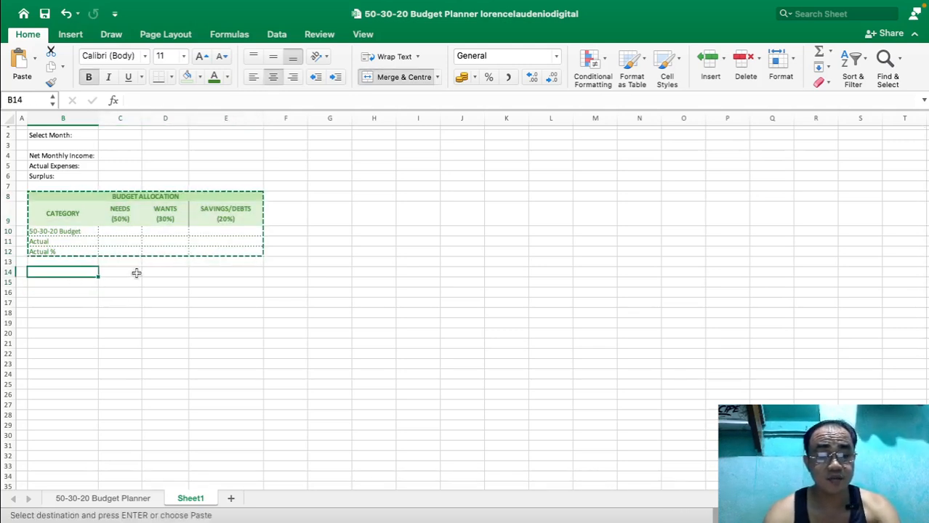
key(super+v)
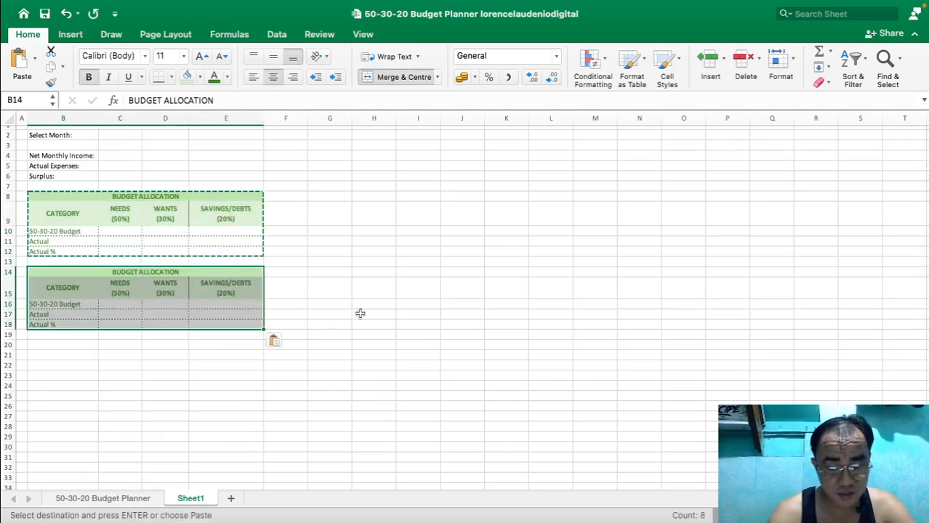
click(361, 313)
click(146, 274)
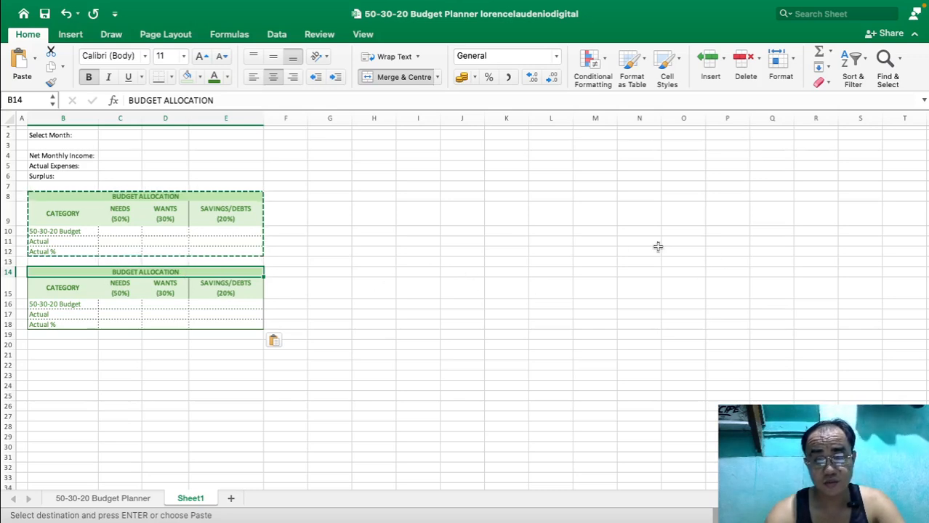
drag(815, 304, 770, 262)
click(452, 287)
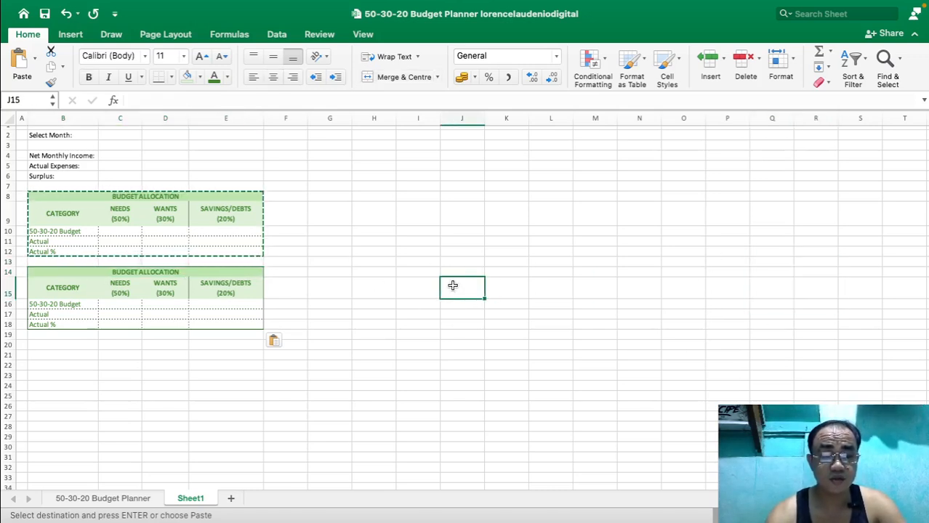
Retitle the duplicated table in B14 as NEEDS (50%).
click(91, 273)
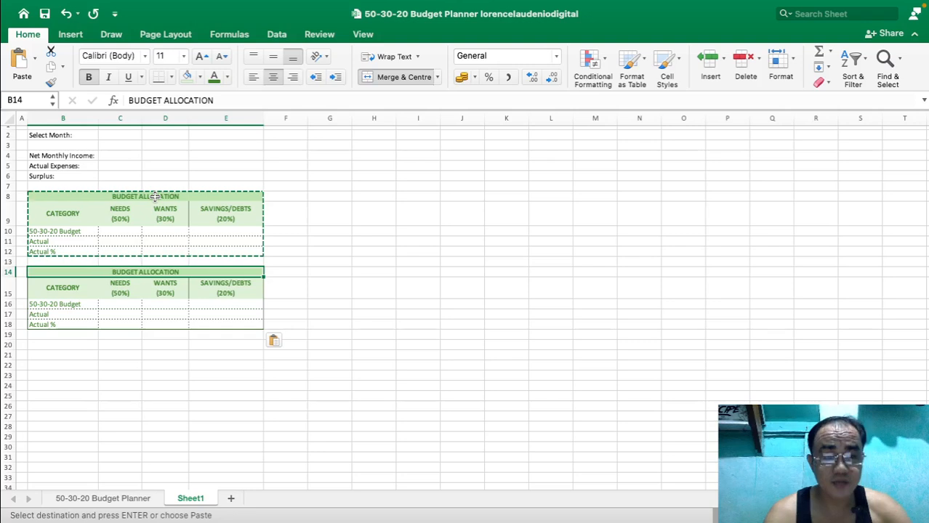
text(needs)
key(BackSpace)
key(BackSpace)
key(BackSpace)
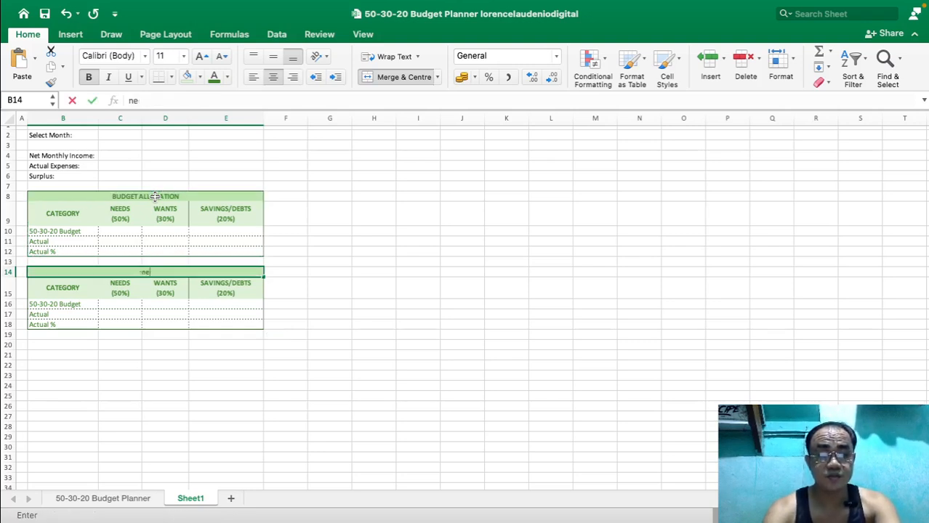
text(NEEDS S)
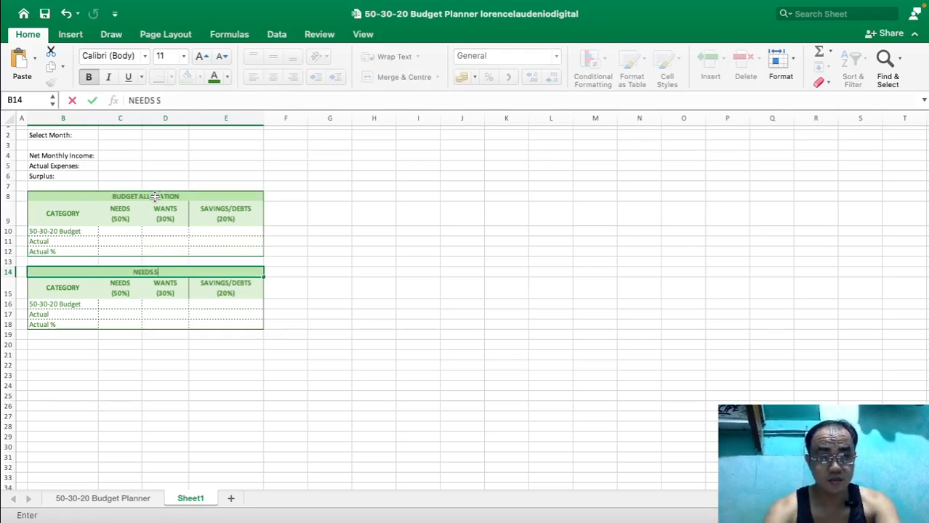
text(UMMA)
key(BackSpace)
key(BackSpace)
key(BackSpace)
key(BackSpace)
key(BackSpace)
key(BackSpace)
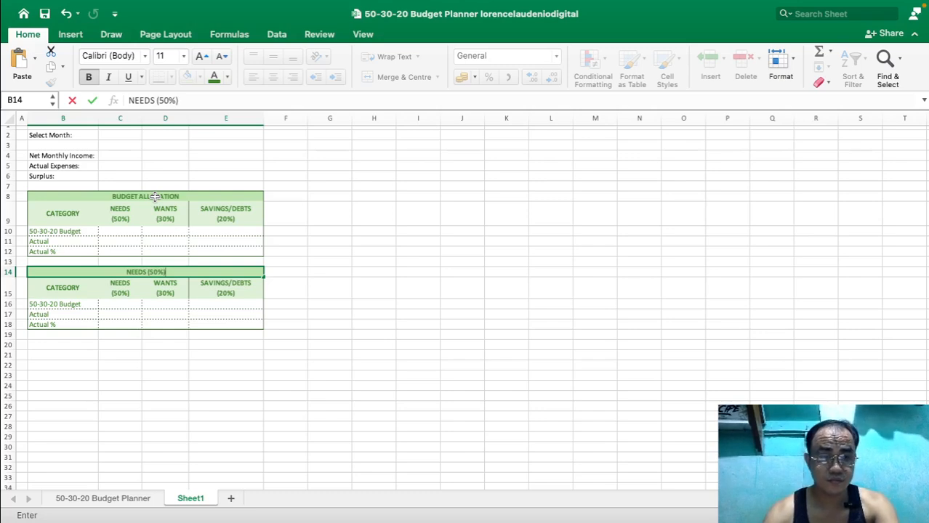
key(Tab)
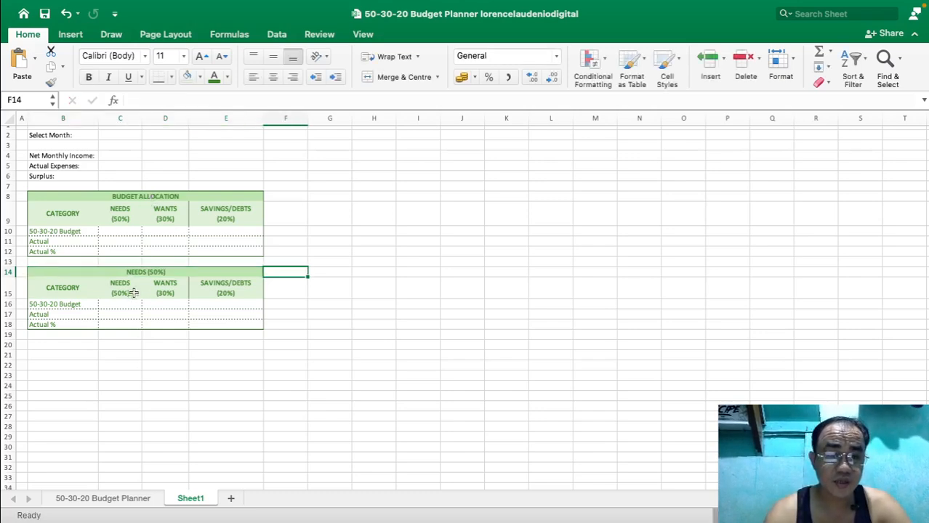
Change the heading in C15 of the lower table to EXPECTED.
click(132, 292)
text(EXPECT)
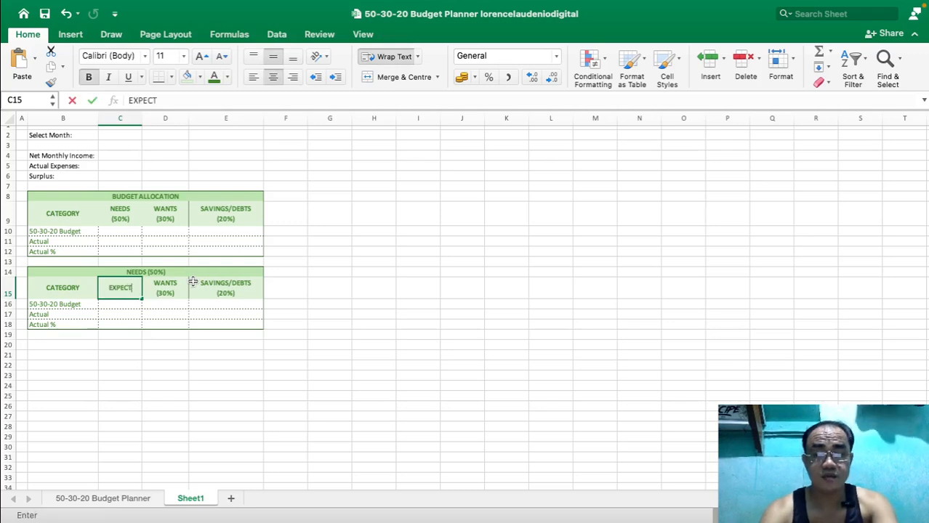
text(D)
key(BackSpace)
key(BackSpace)
text(RED)
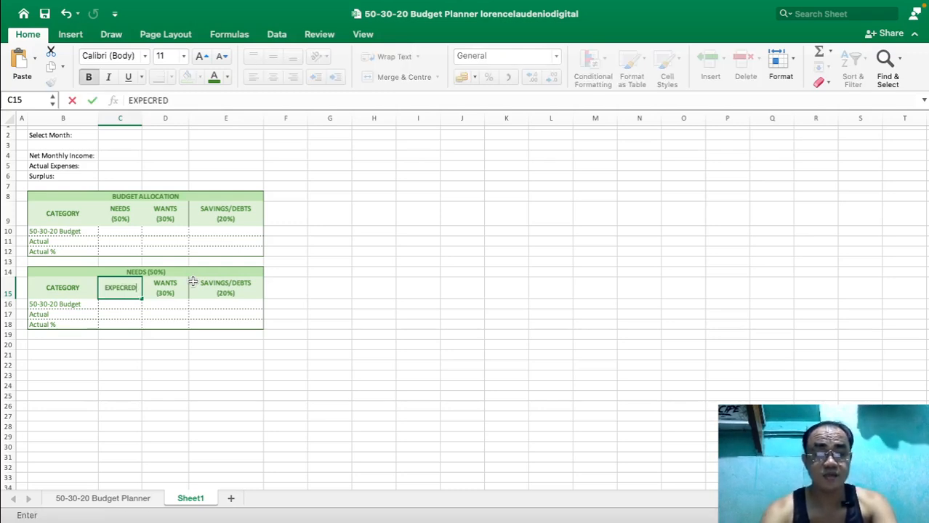
key(Tab)
key(Left)
text(EXPE)
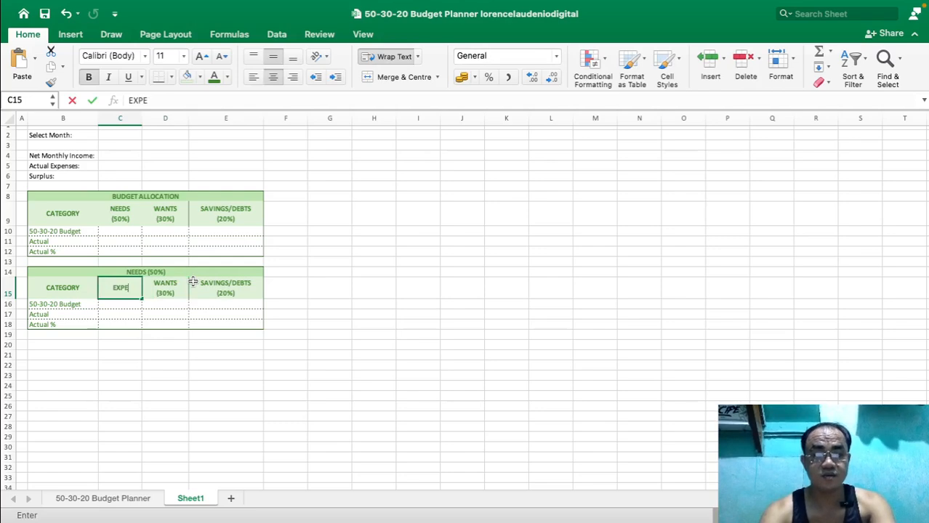
text(CTED)
key(Tab)
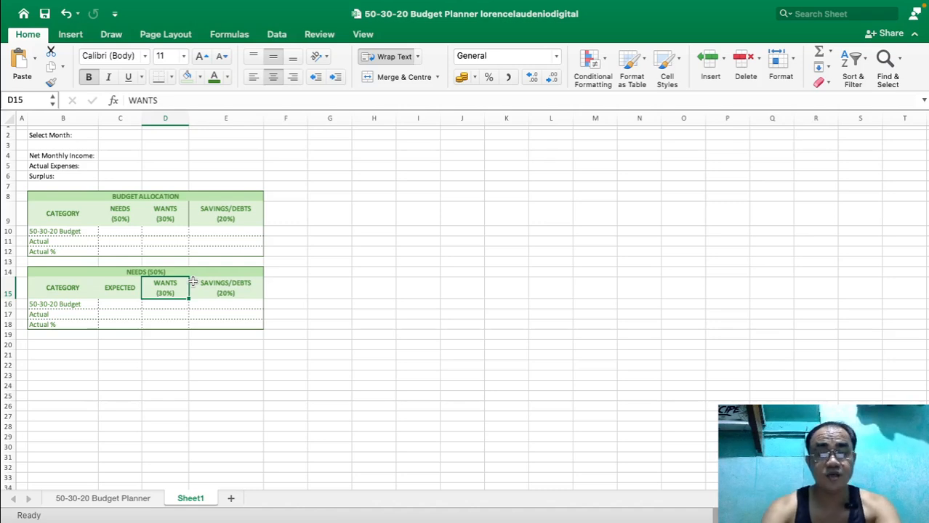
Change the headings in D15 and E15 of the lower table to ACTUAL and %.
text(ACTUAL)
key(Tab)
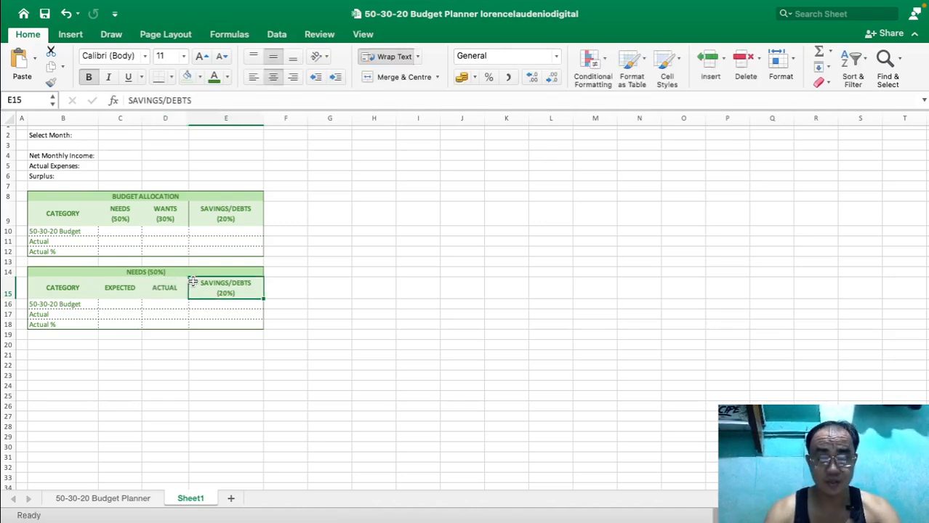
text(%)
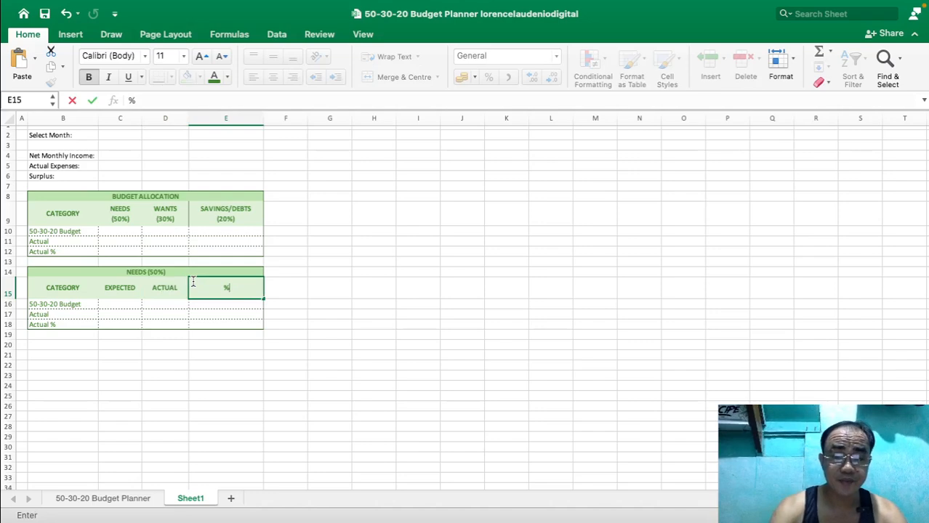
key(Return)
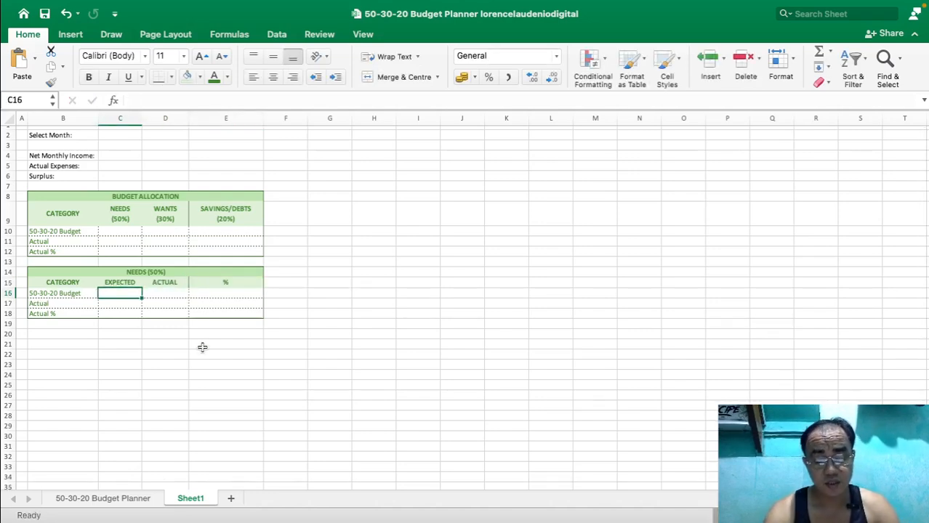
Replace the category labels in B16:B18 with Rent, Utilities and Groceries.
click(54, 294)
key(Delete)
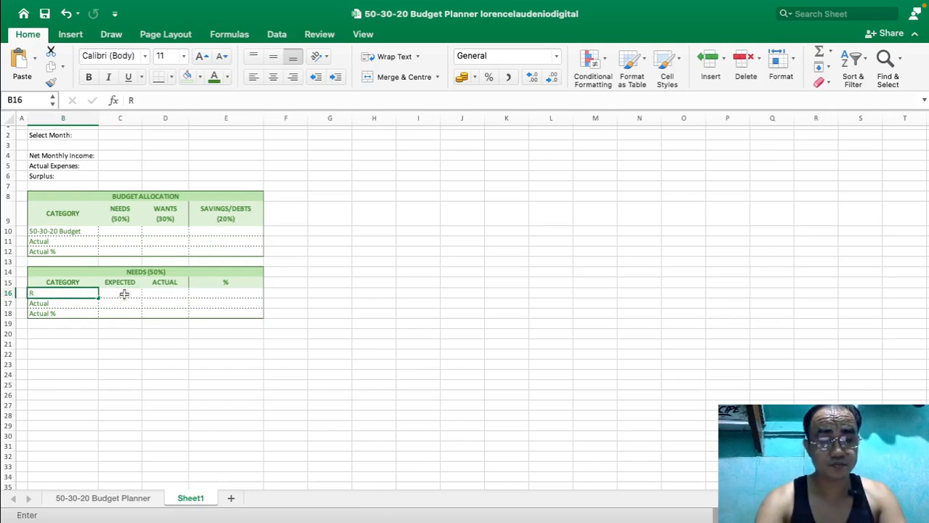
text(Rent)
key(Return)
text(Ut)
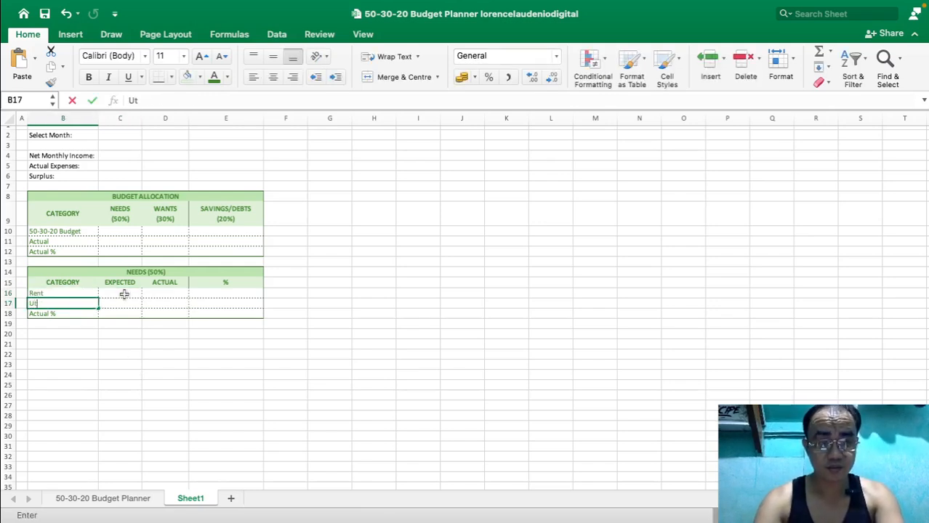
text(ilities)
key(Return)
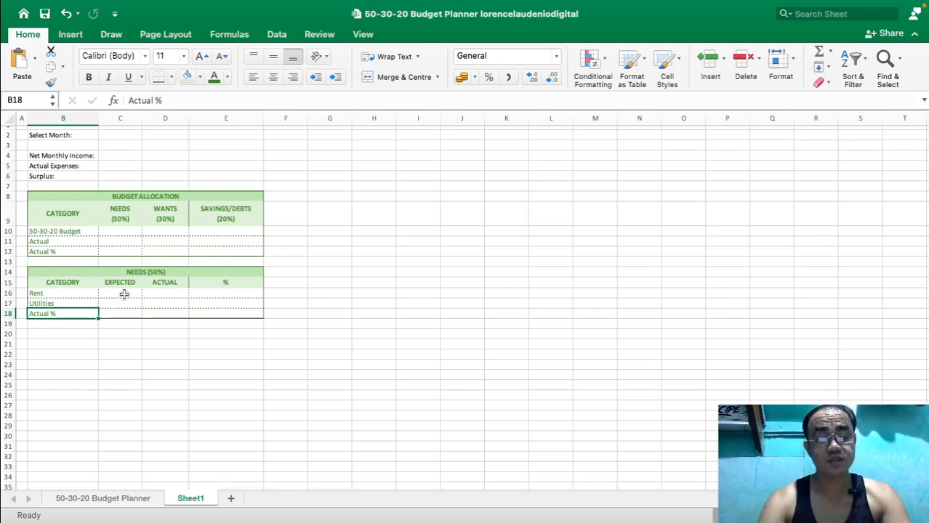
text(Gro)
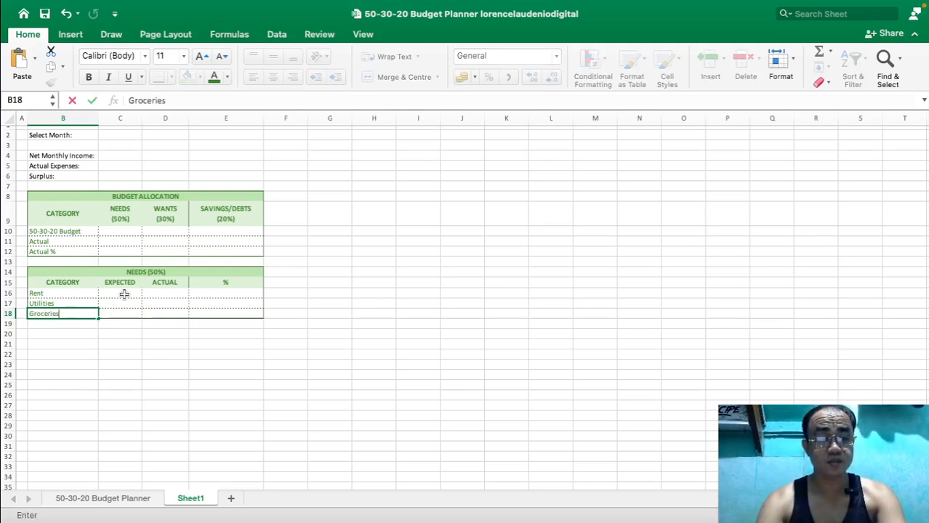
text(ceries)
key(Return)
Add the categories Health Insurance, Transportation and Car Insurance in B19:B21.
text(Health Insurance)
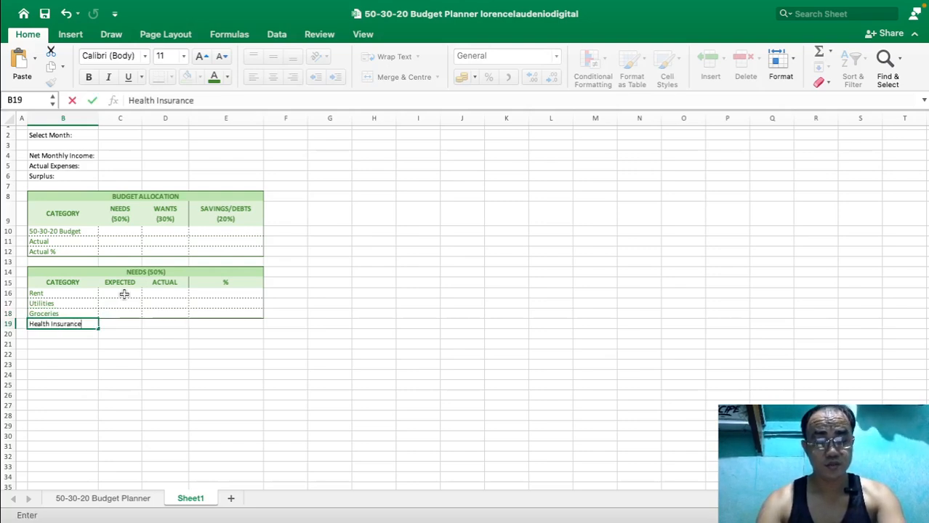
key(Return)
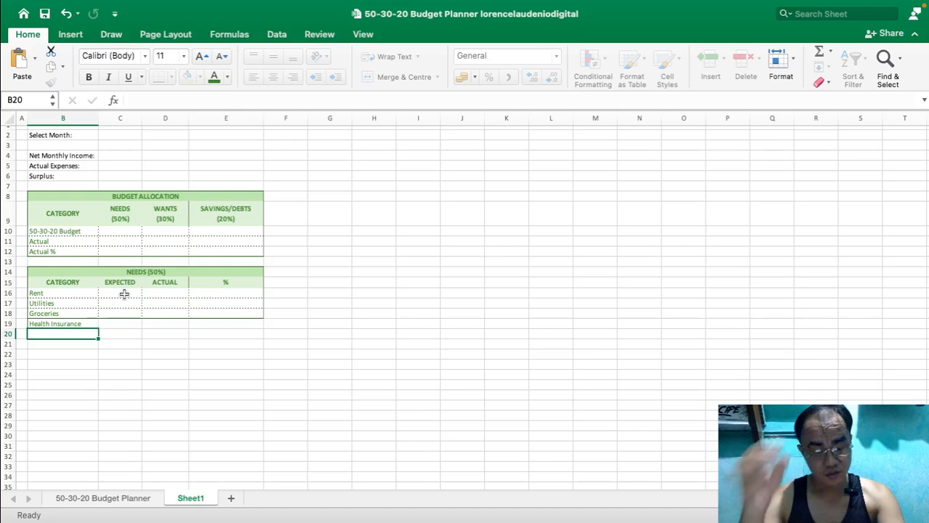
text(Tar)
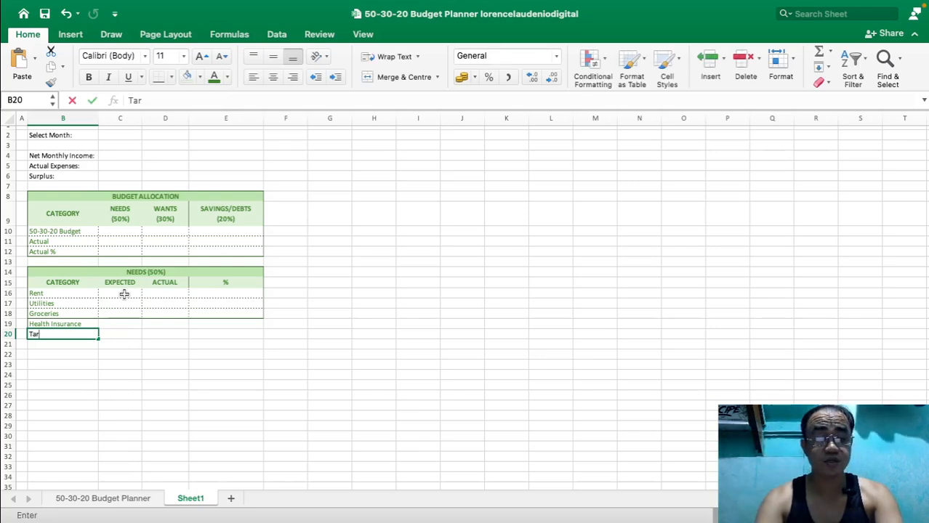
text(nspor)
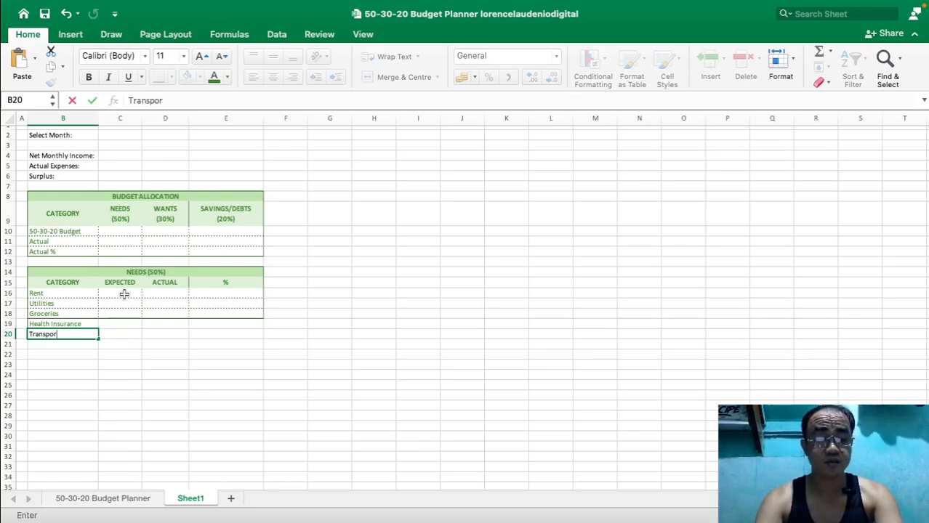
text(tation)
key(Return)
text(Car)
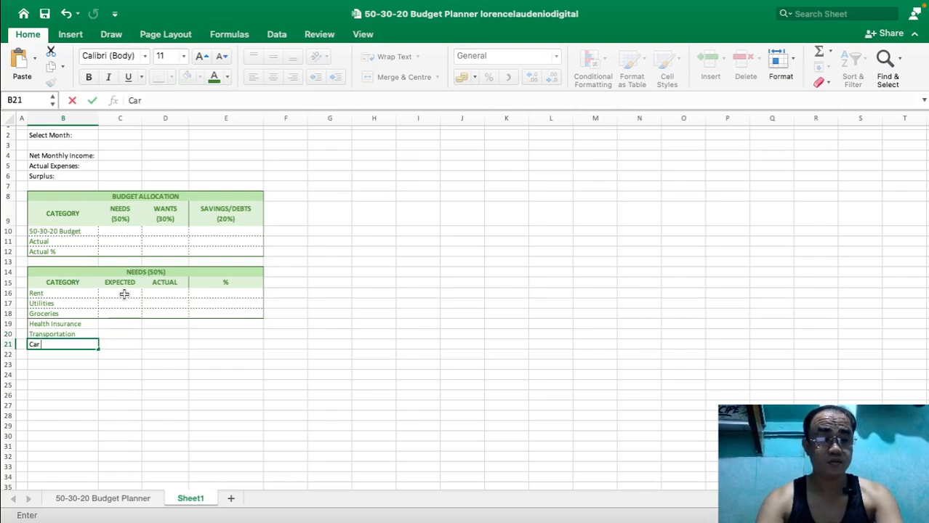
text( Insurance)
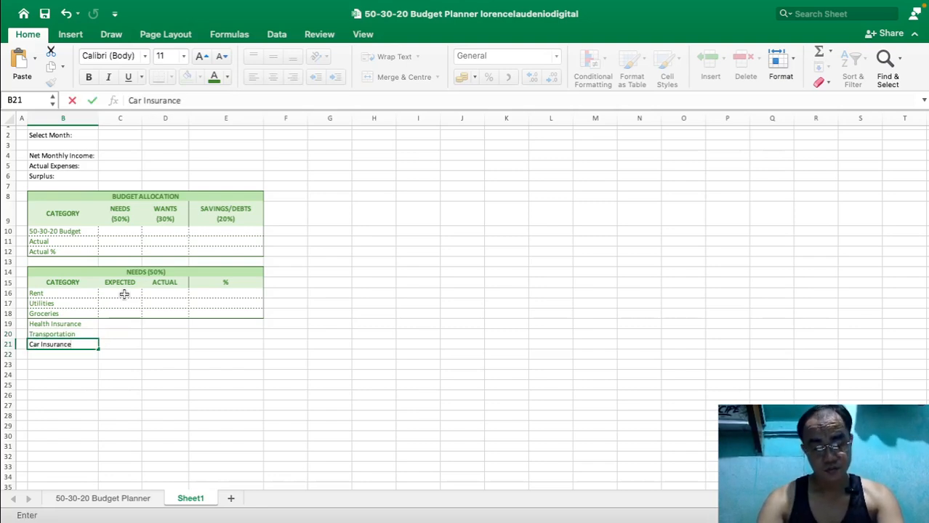
key(Return)
Add Minimum Debt in B22 and Total in B23 to complete the NEEDS category list.
text(Min)
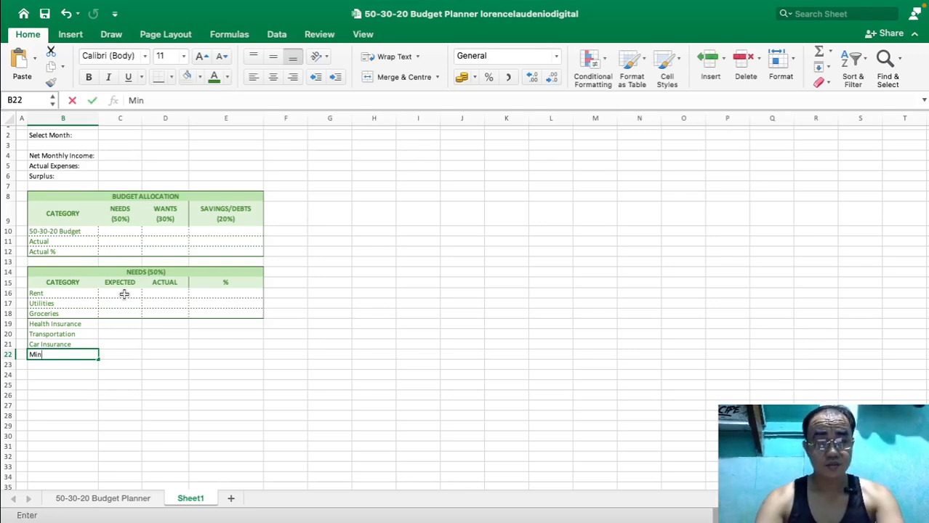
text(imum Debt)
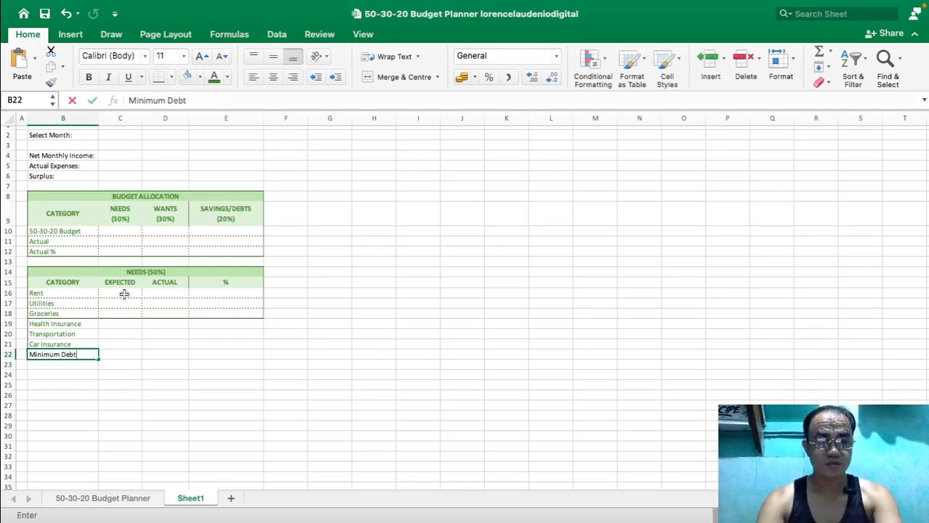
key(Return)
text(T)
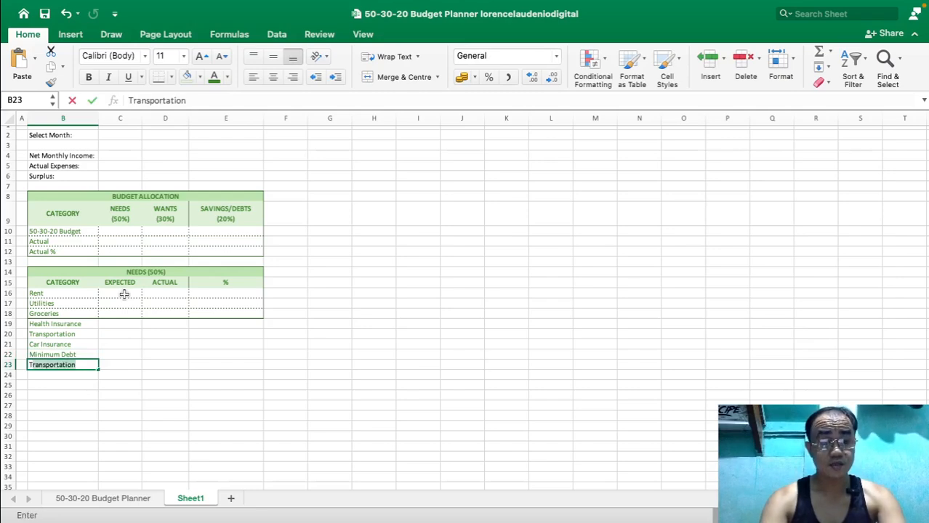
text(ota;)
key(BackSpace)
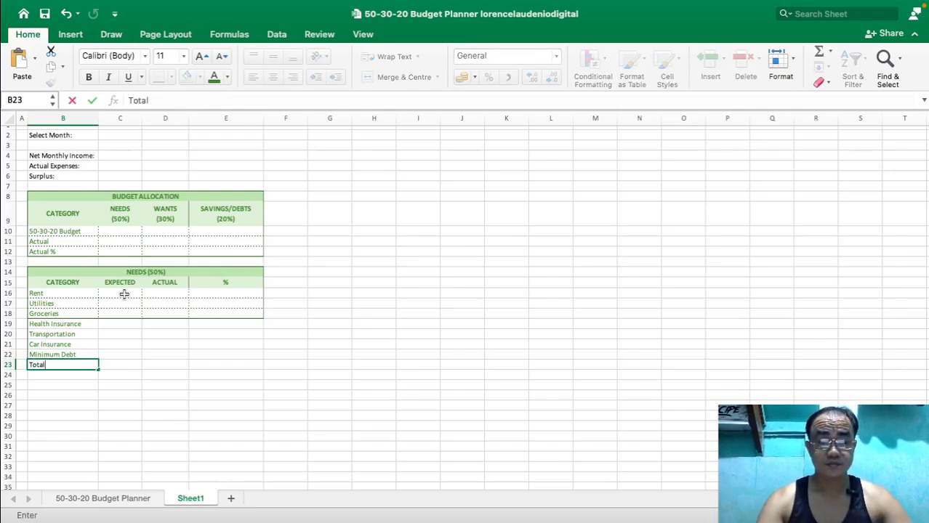
text(l)
key(Return)
Copy the cell formatting of the Utilities row B17:E17 onto the rows B18:E23 with Format Painter.
drag(58, 272, 169, 359)
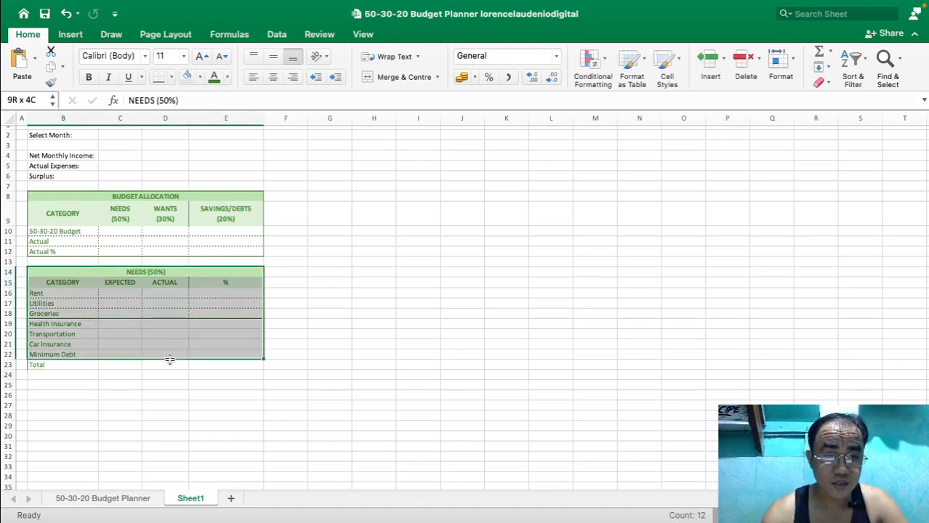
click(329, 333)
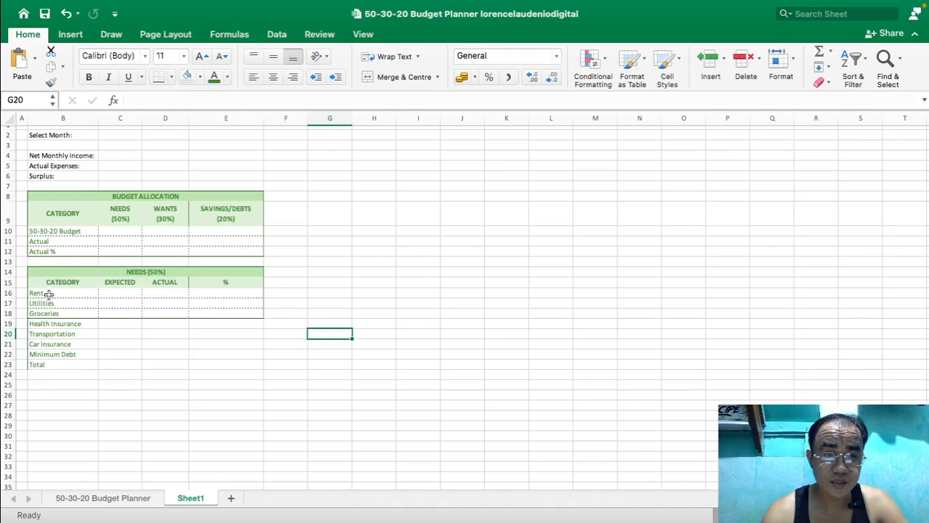
drag(44, 303, 240, 301)
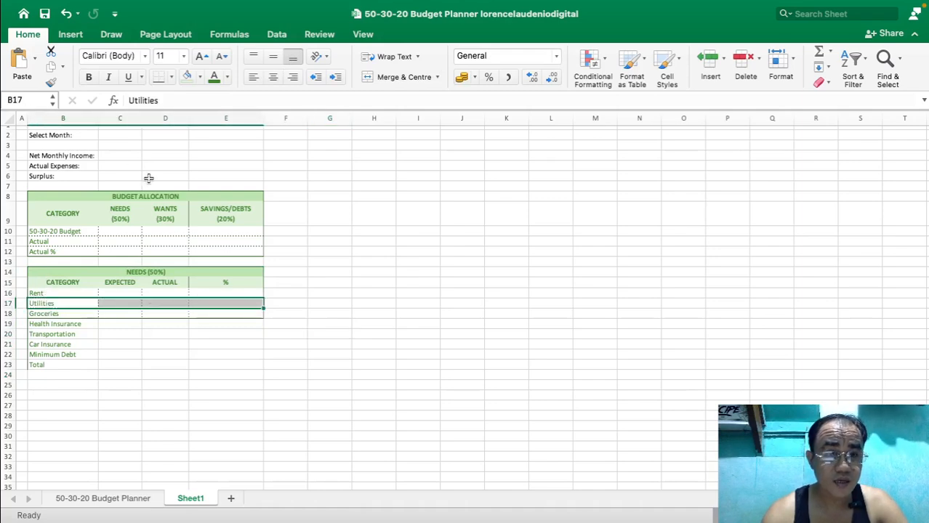
click(55, 86)
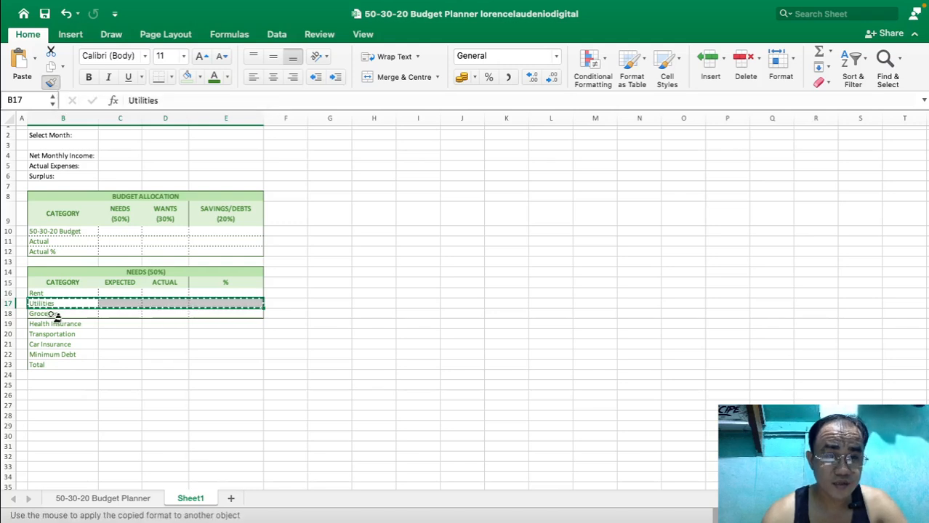
mouse_move(45, 316)
mouse_down()
mouse_move(244, 324)
mouse_move(244, 363)
mouse_up()
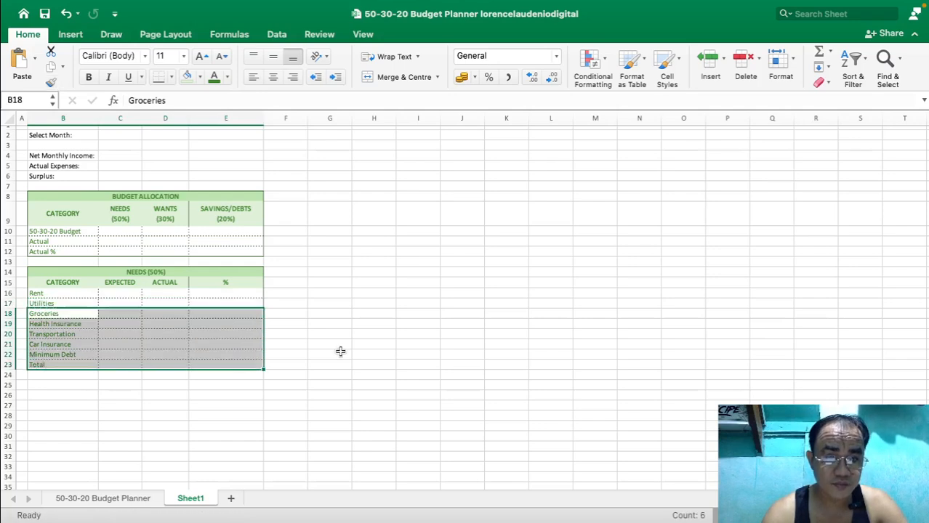
click(337, 353)
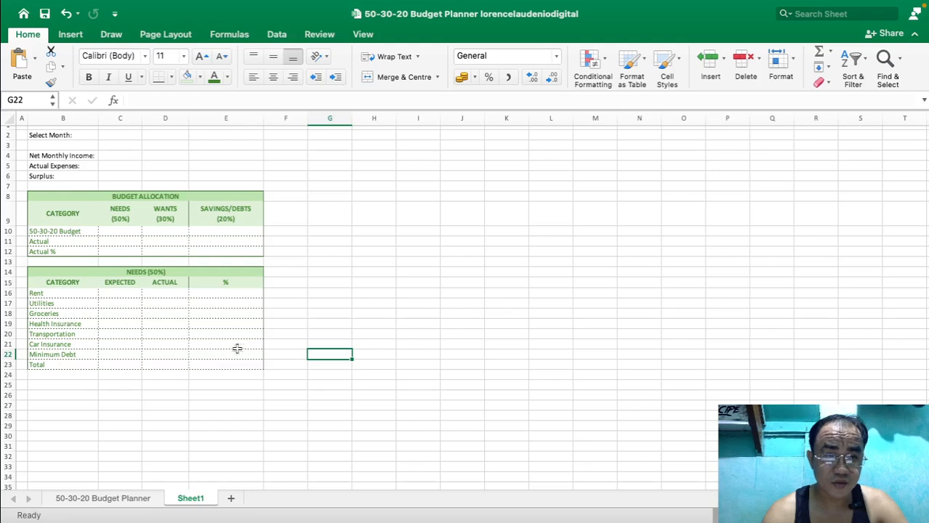
Add a thin solid dark green outline border around the whole NEEDS (50%) table, B14:E23.
drag(45, 271, 188, 363)
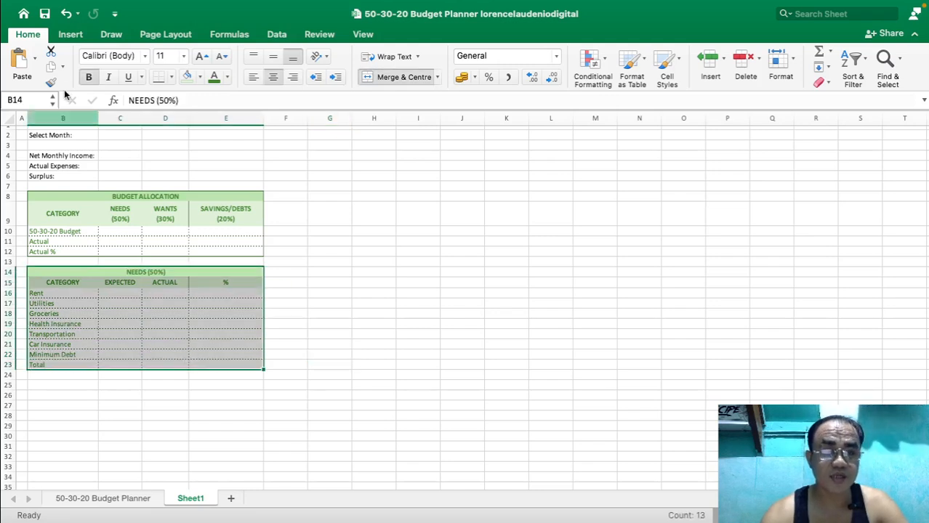
click(171, 79)
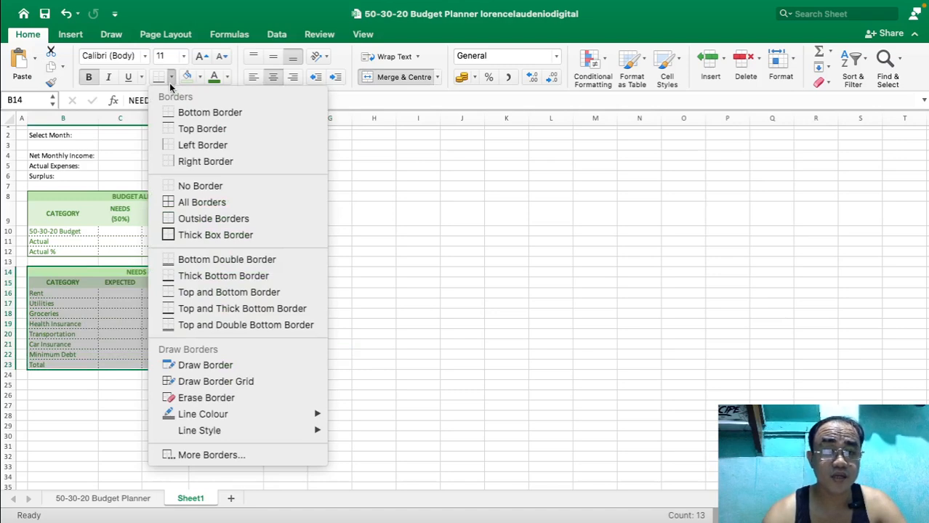
click(243, 455)
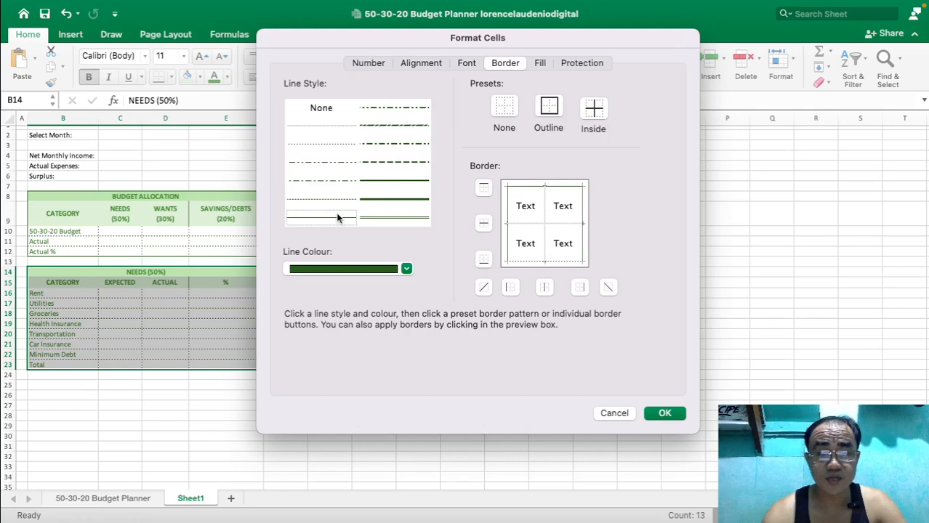
click(337, 218)
click(550, 109)
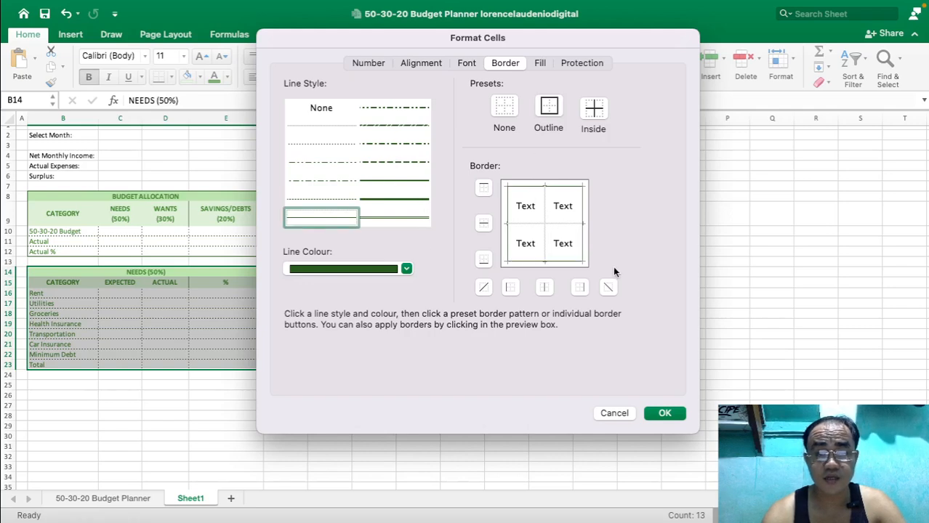
click(664, 413)
click(505, 366)
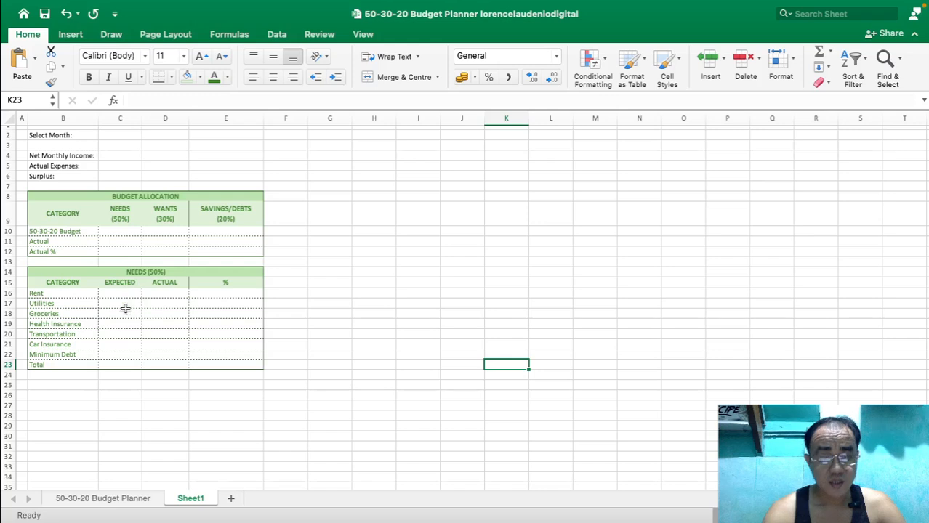
Narrow column F into a slim spacer and paste a copy of the NEEDS (50%) table starting at G14.
drag(61, 279, 214, 361)
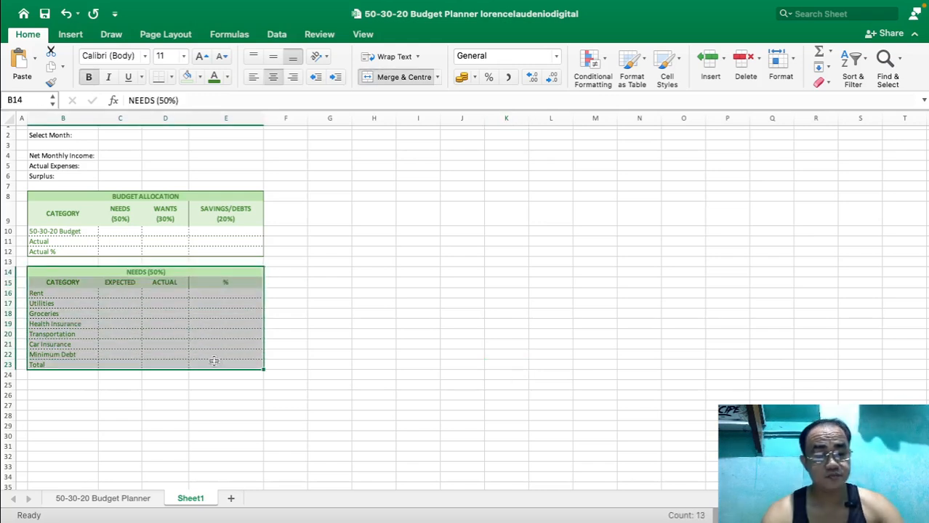
key(super+c)
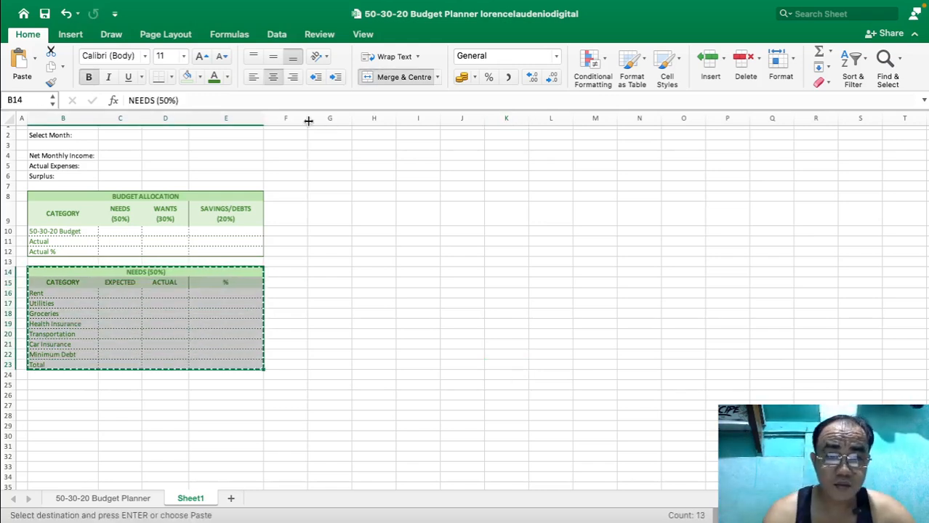
drag(306, 120, 273, 122)
click(291, 273)
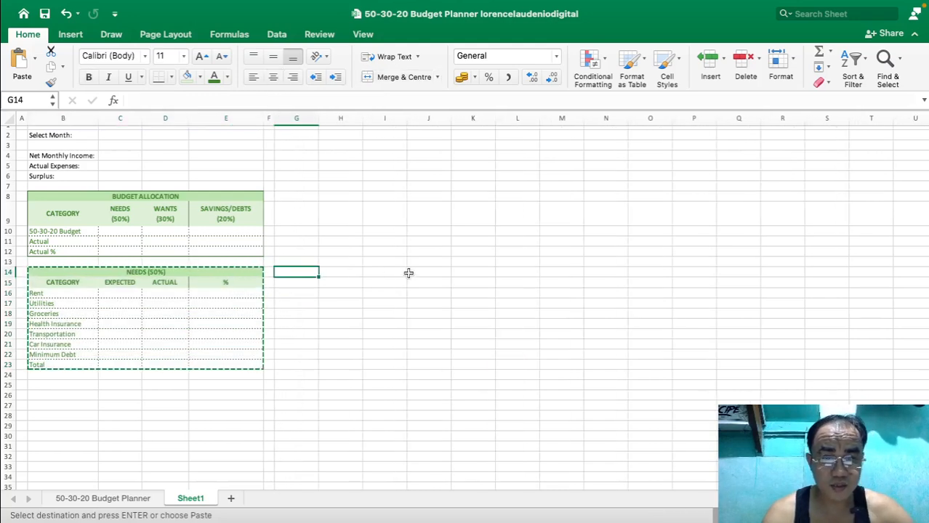
key(super+v)
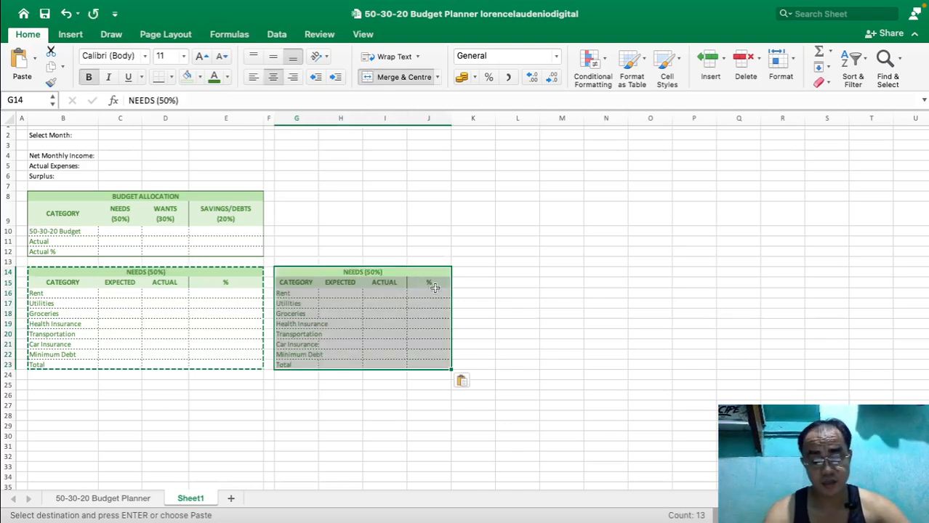
Change the title of the copied table in G14 to WANTS (30%).
click(360, 272)
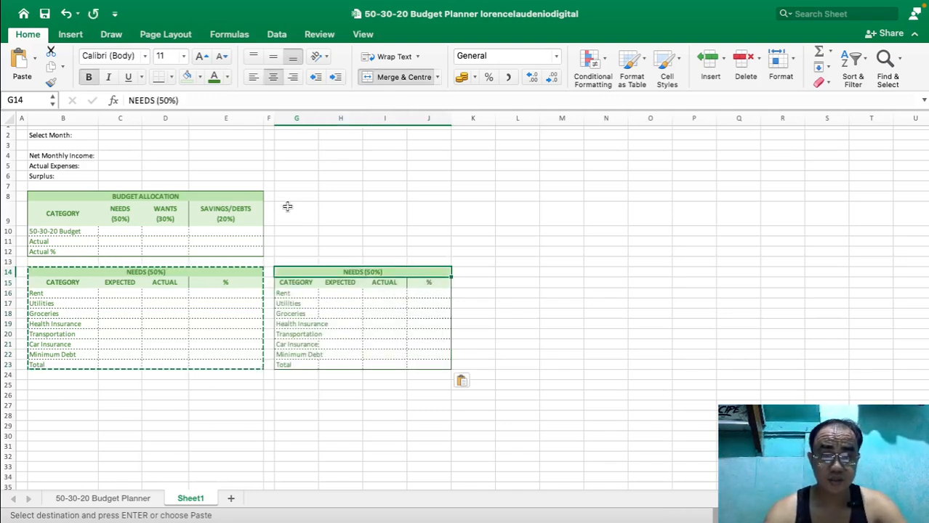
click(156, 101)
key(BackSpace)
key(BackSpace)
key(BackSpace)
key(BackSpace)
key(BackSpace)
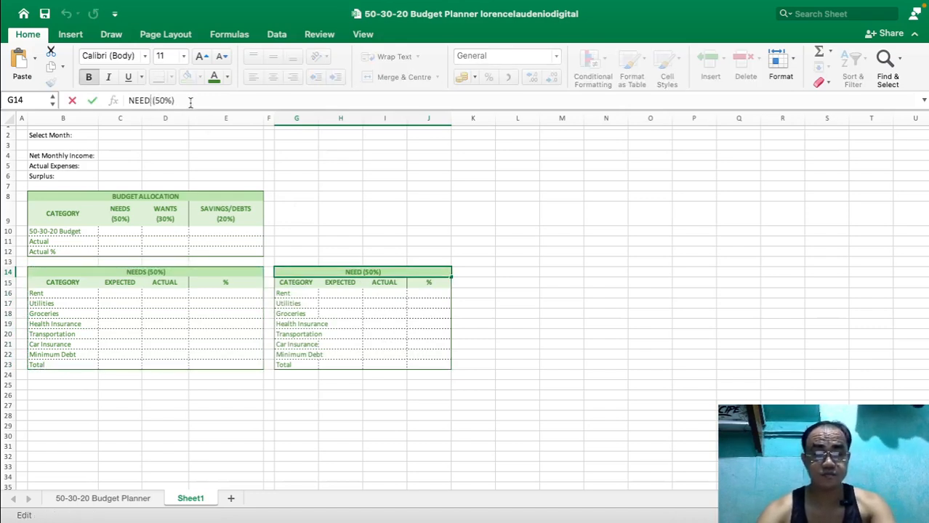
text(WANTS)
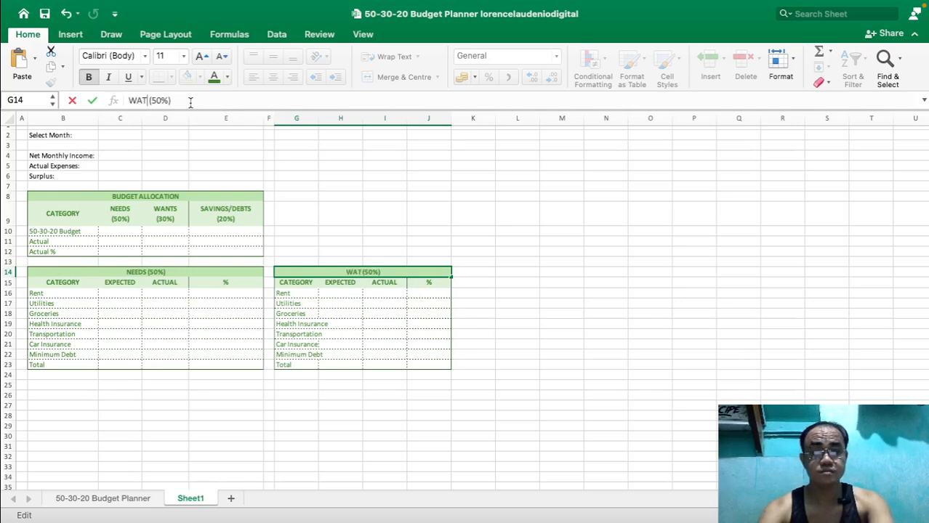
key(BackSpace)
key(BackSpace)
text(TS)
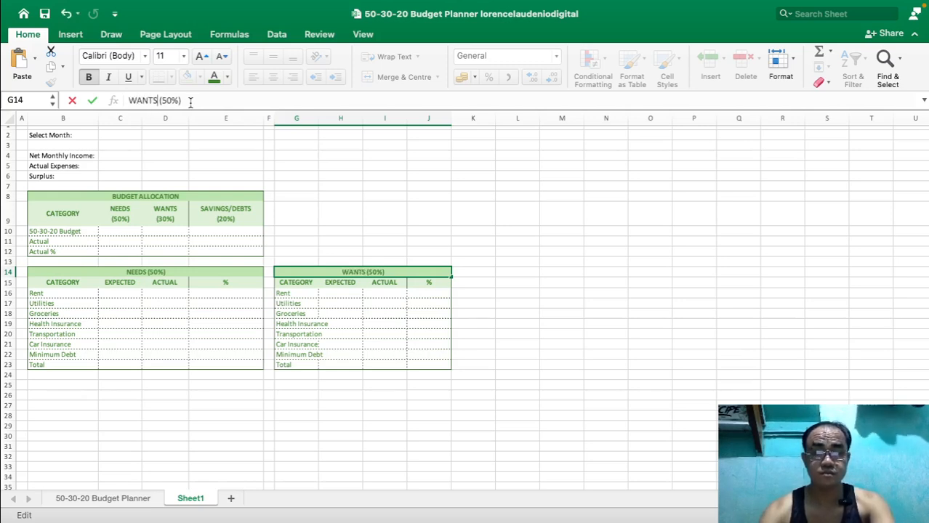
key(BackSpace)
text(3)
key(Return)
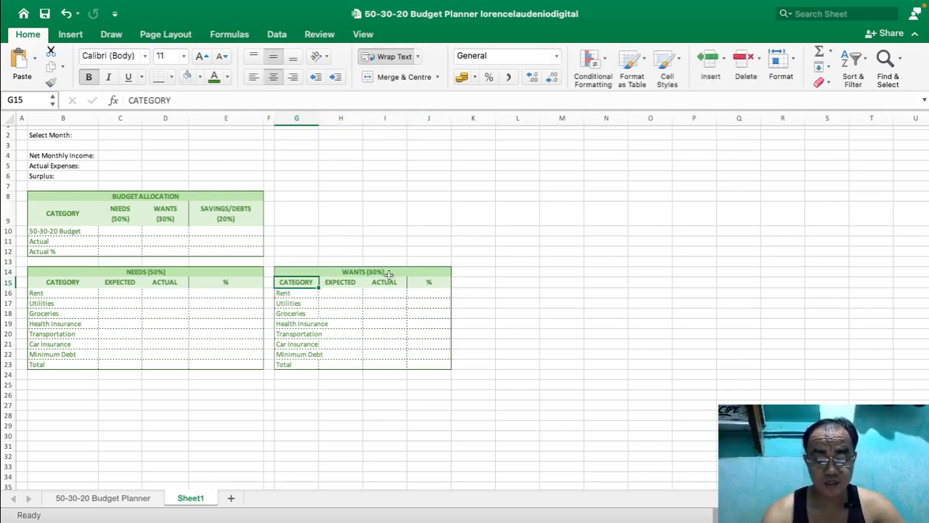
Clear the copied category labels in G16:G22 of the WANTS table, keeping the Total row.
click(308, 294)
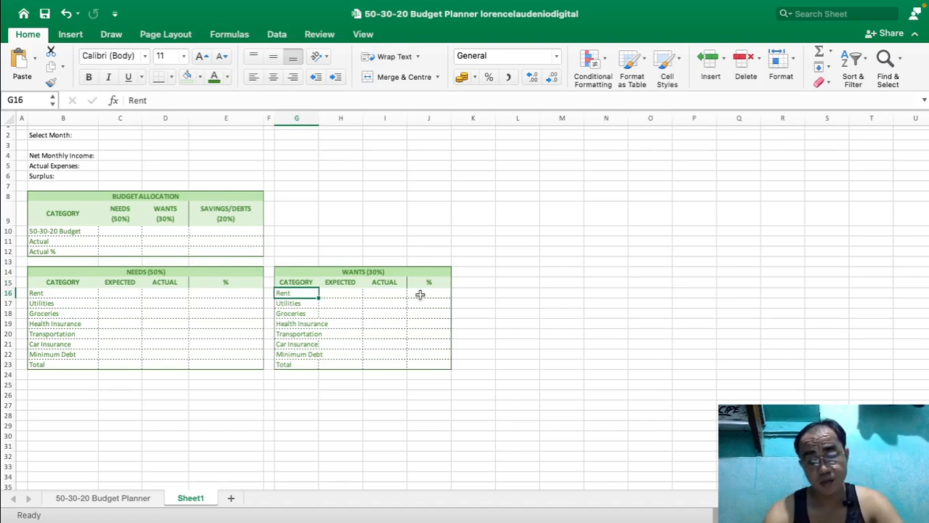
drag(307, 354, 308, 293)
key(Delete)
click(472, 293)
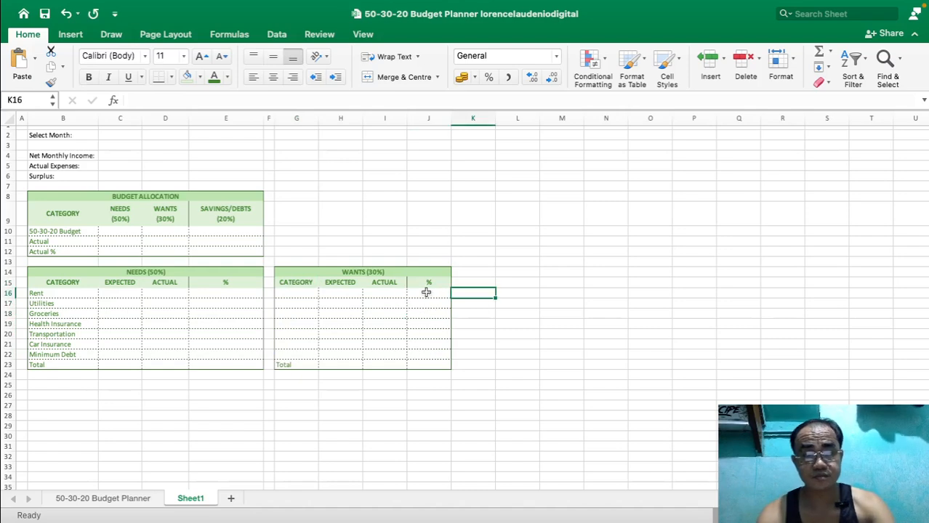
Enter the WANTS categories Dining/Entertainment in G16 and Subscription in G17.
click(301, 297)
text(D)
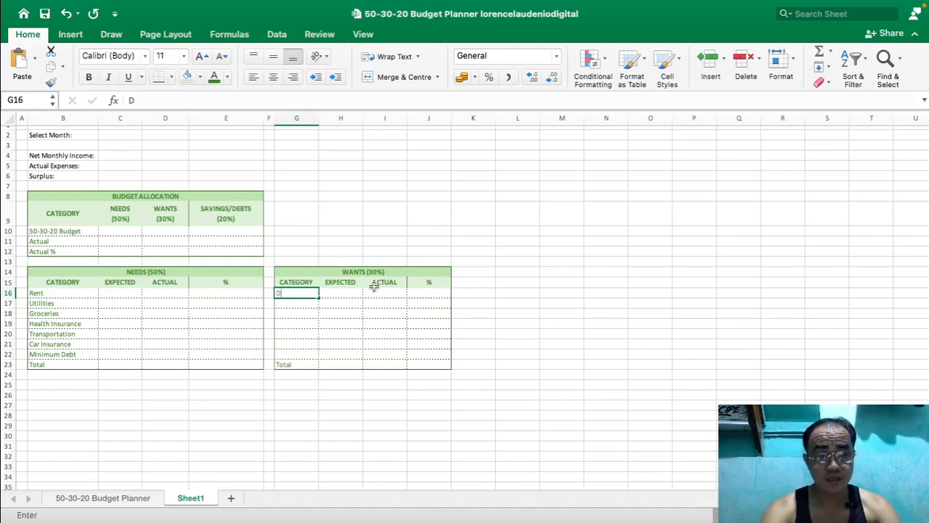
text(inin)
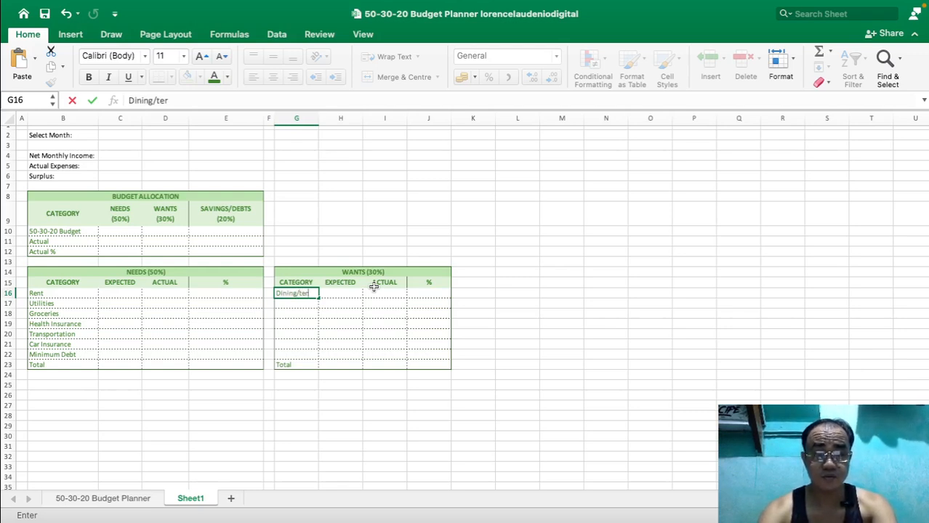
text(g/Ente)
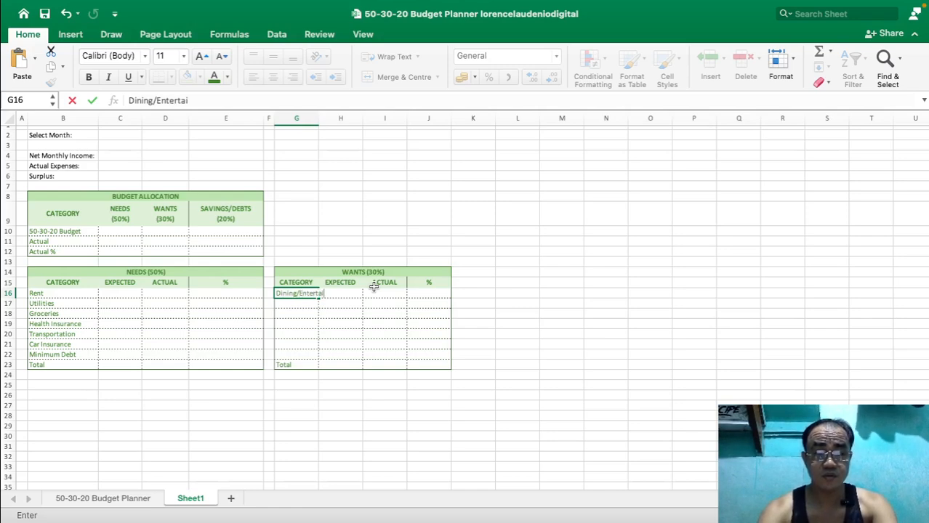
key(Return)
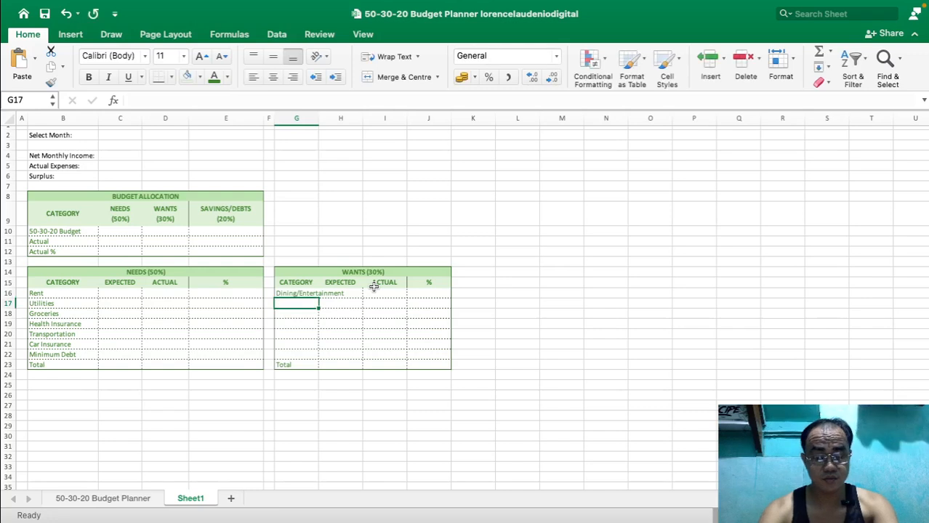
text(Subscriptio)
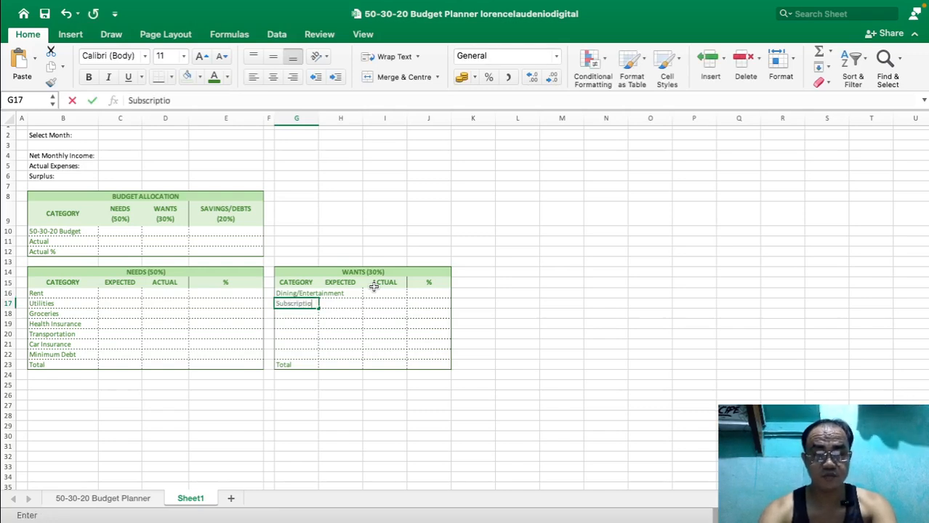
text(n)
key(Return)
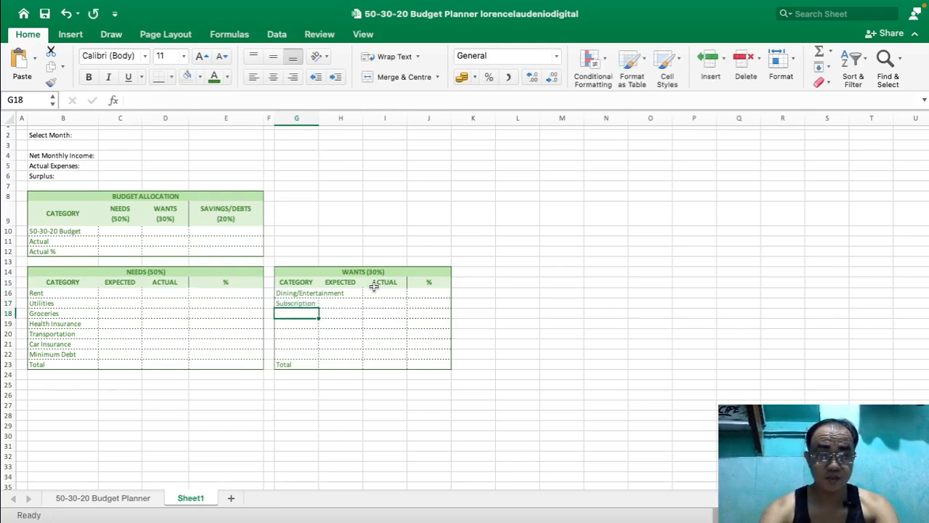
Add the WANTS categories Shopping, Hobbies/Leisure and Vacation in G18:G20.
text(Shopping)
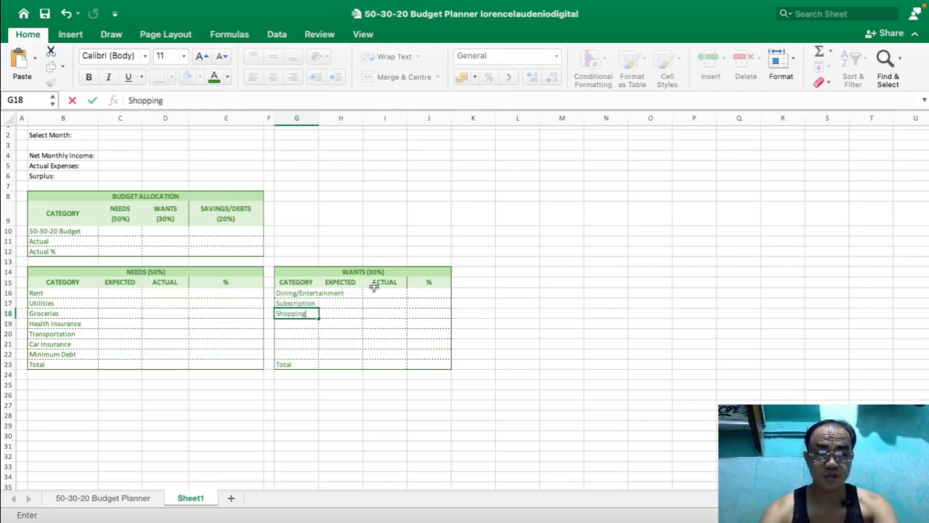
key(Return)
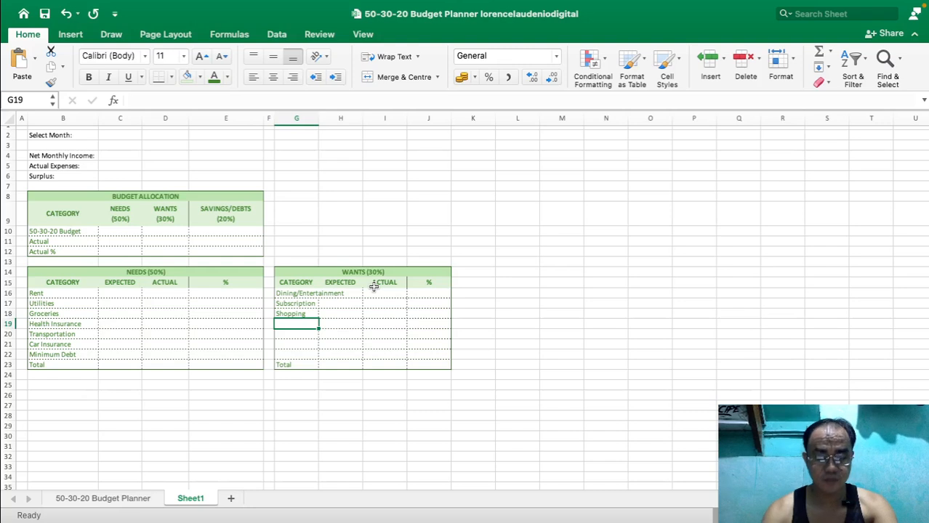
text(Hobbies/Leisure)
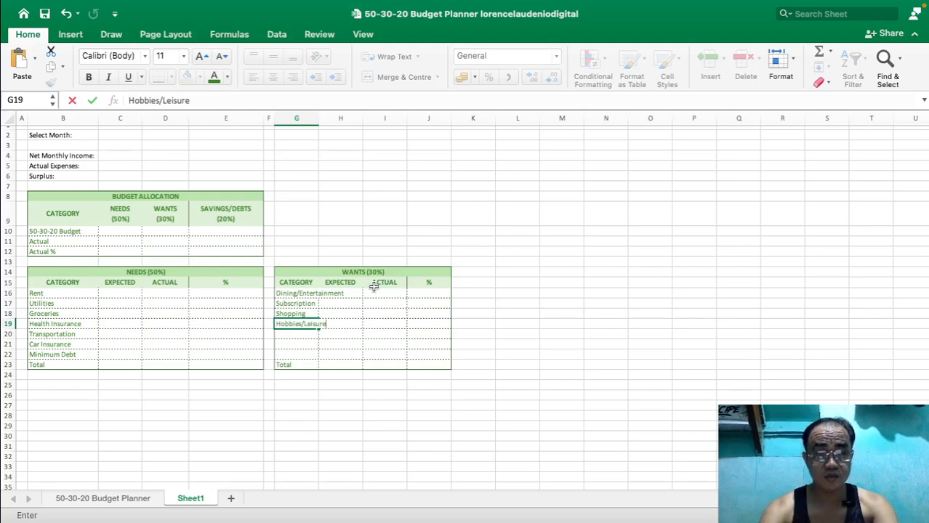
key(Return)
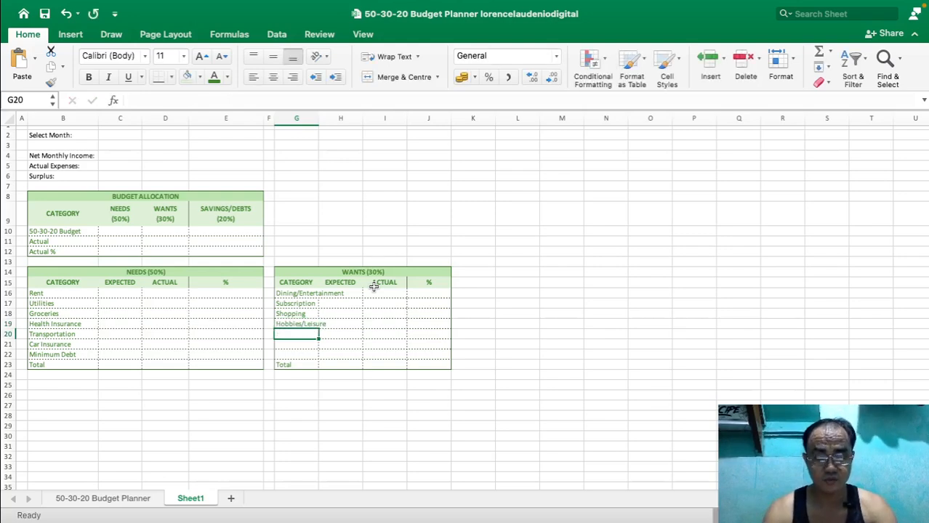
text(Vacation)
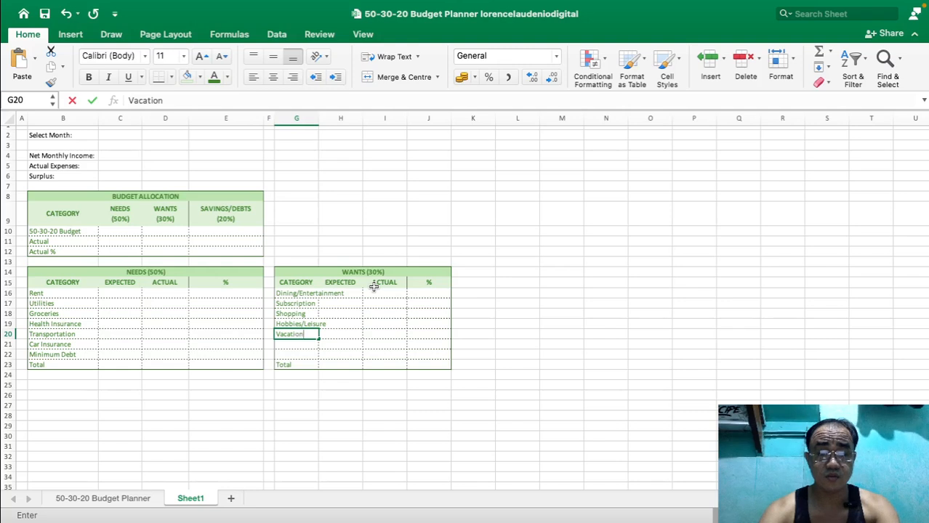
key(Return)
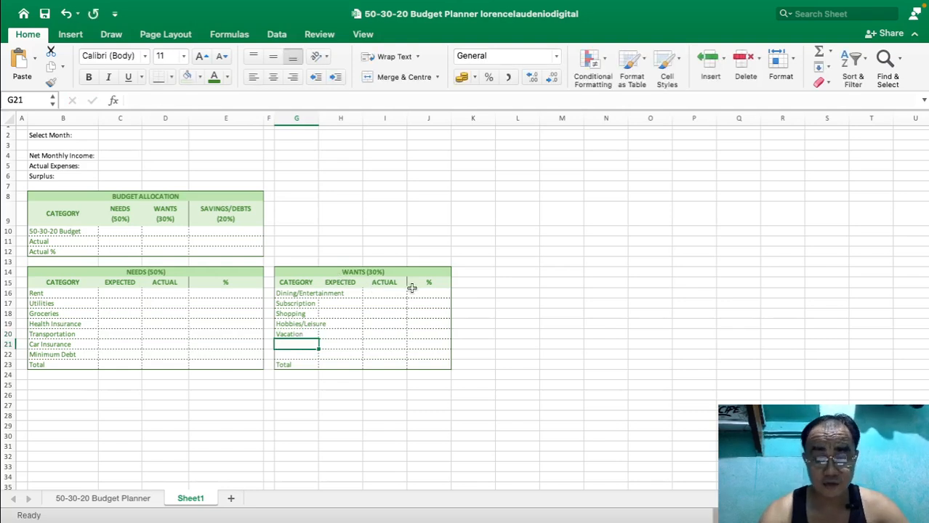
Duplicate the WANTS table G14:J23 to L14, narrowing column K as a spacer between the two tables.
drag(291, 271, 400, 361)
key(super+c)
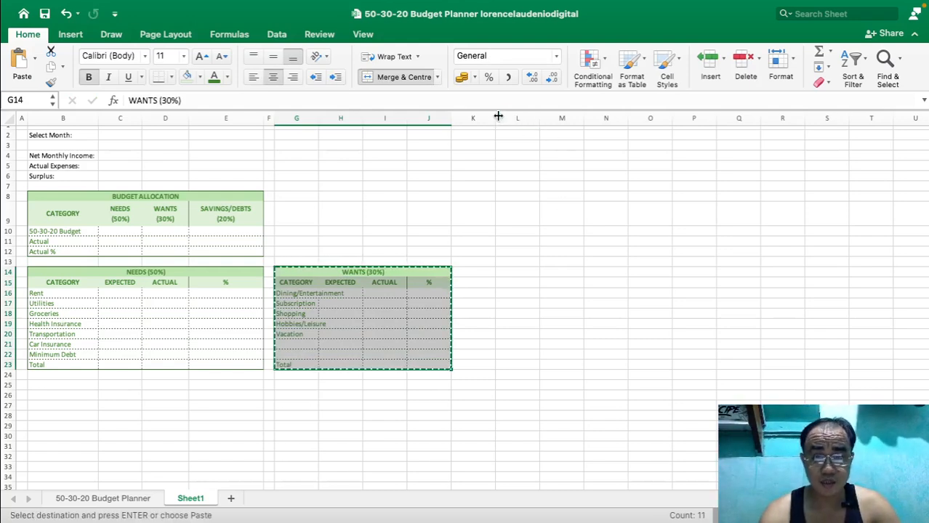
drag(496, 117, 469, 117)
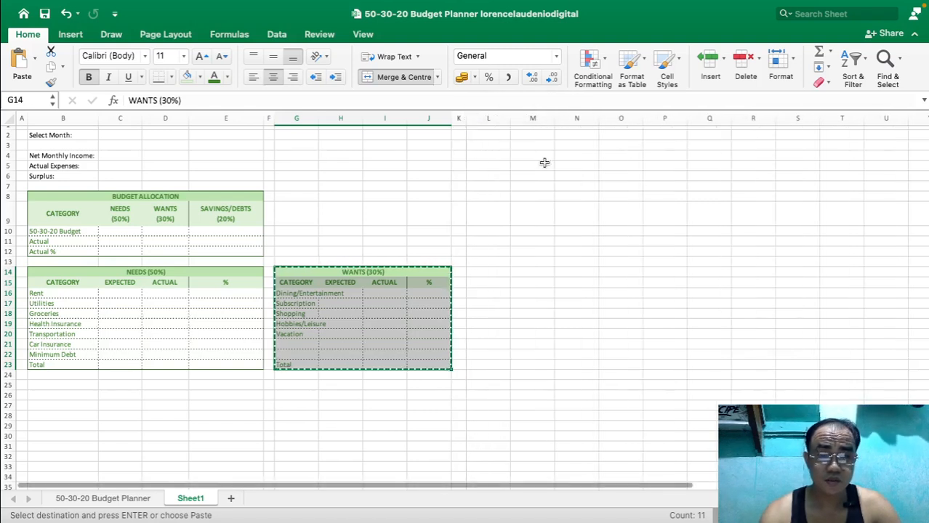
click(500, 272)
key(super+v)
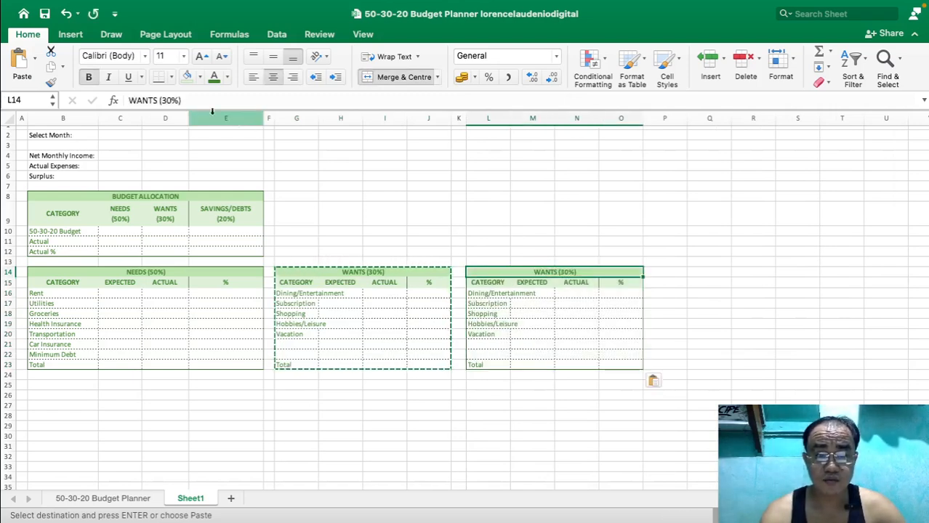
Change the title of the copied table in L14 to SAVINGS/DEBT (20%).
click(167, 101)
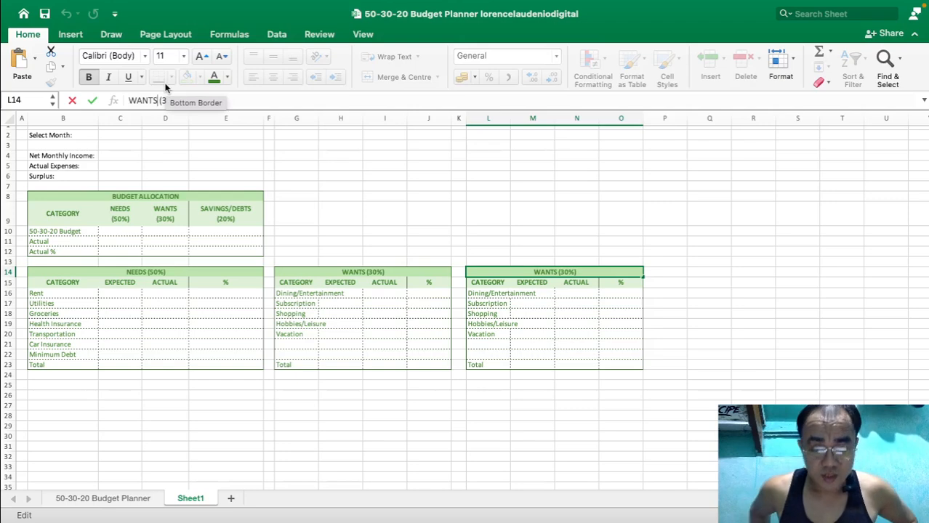
key(BackSpace)
key(BackSpace)
key(BackSpace)
key(BackSpace)
key(BackSpace)
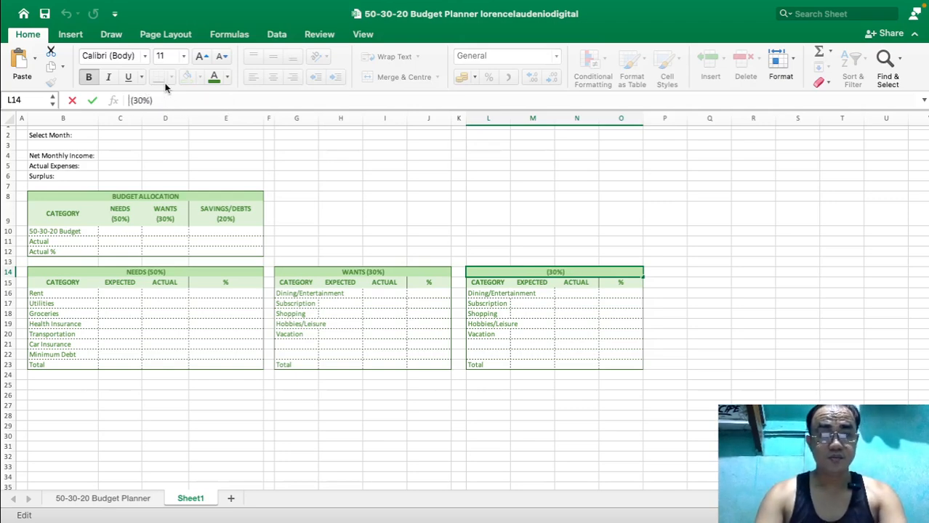
text(sAVINGS/)
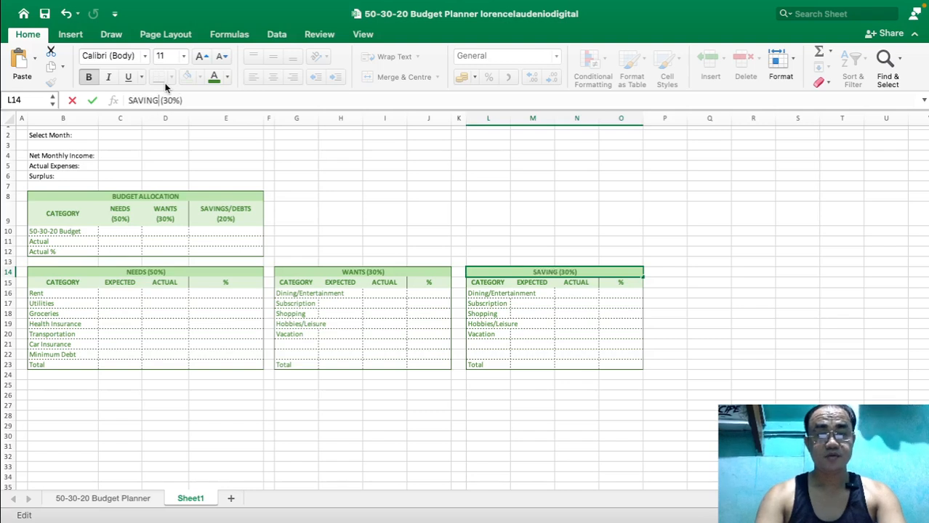
text(DEBT)
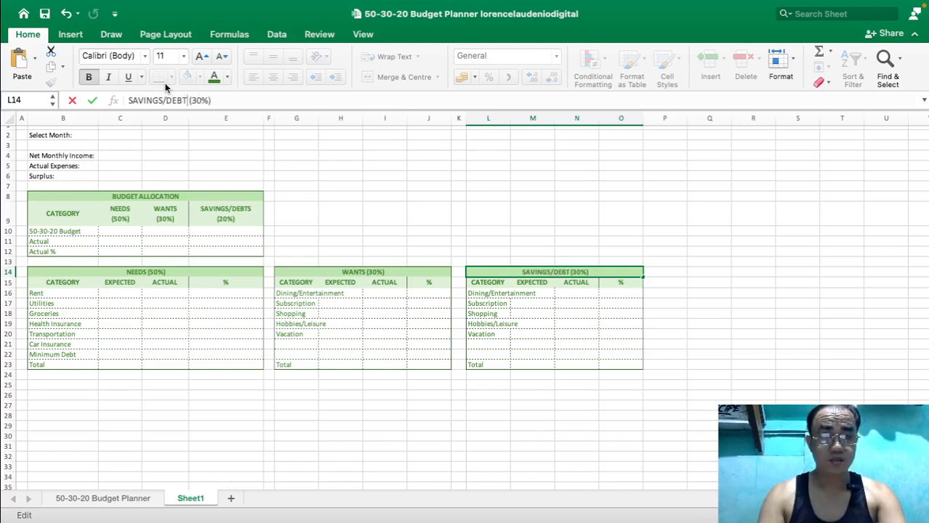
key(BackSpace)
text(2)
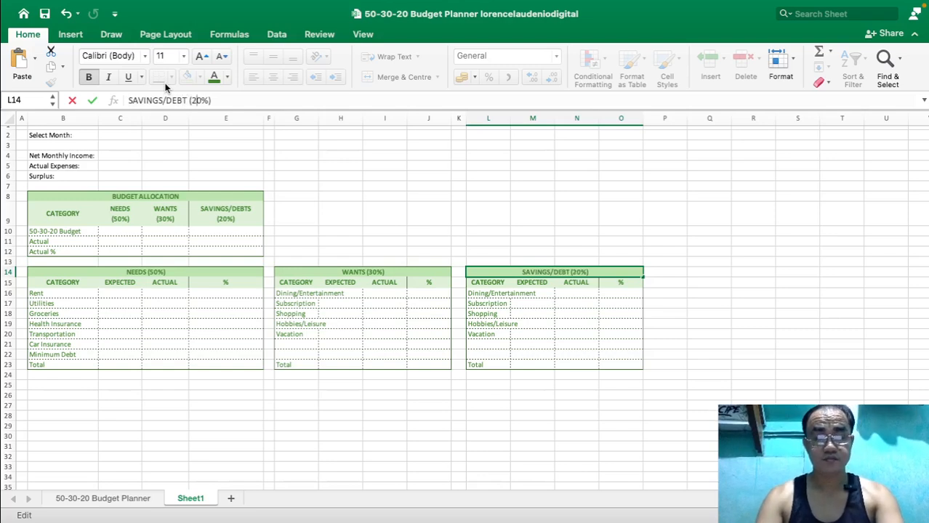
key(Return)
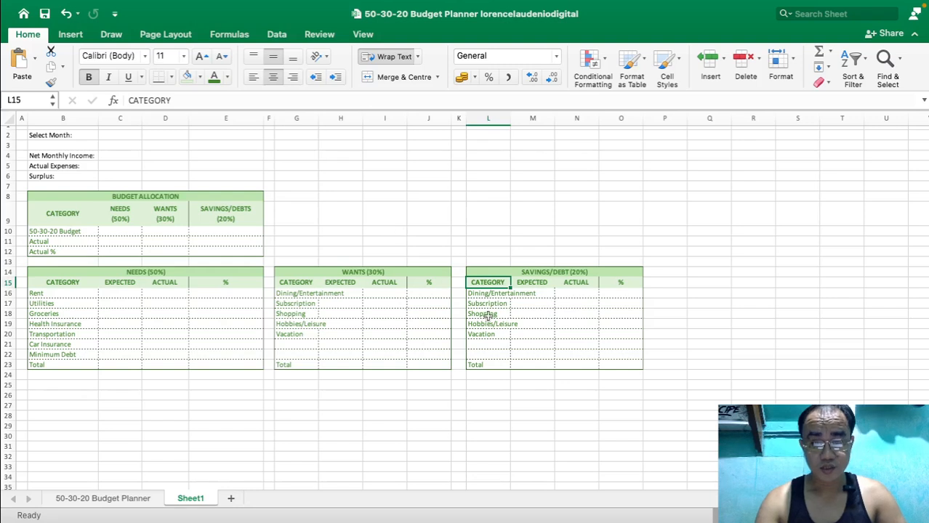
Clear the copied category labels in L16:L21 and enter Emergency Fund in L16.
drag(497, 294, 504, 342)
key(BackSpace)
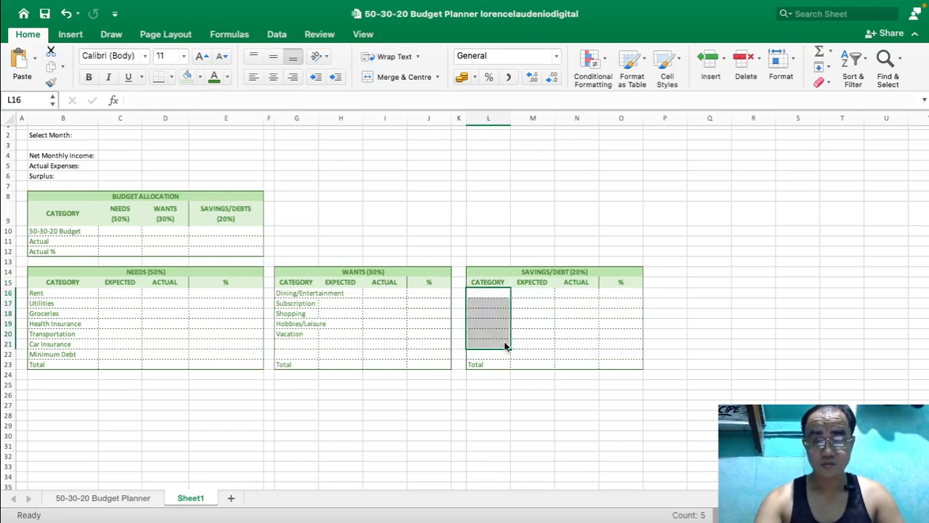
click(497, 296)
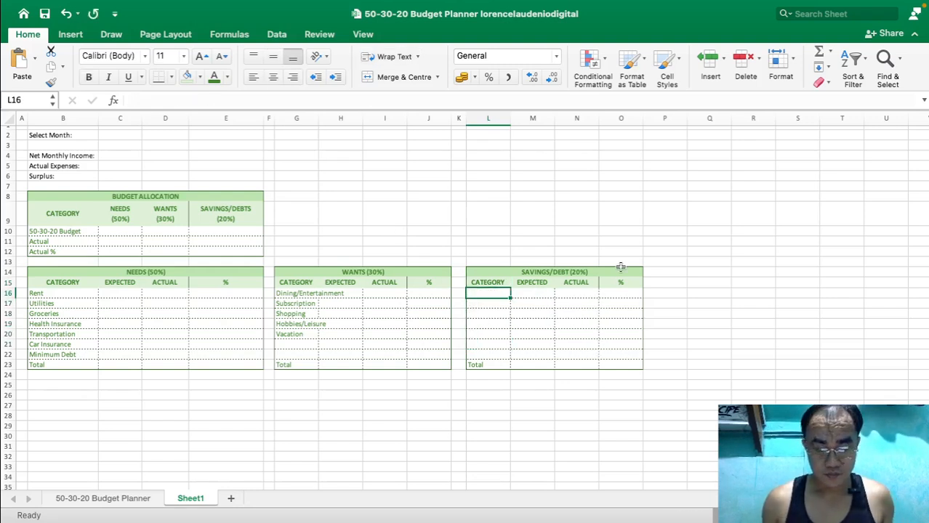
text(Emergenc)
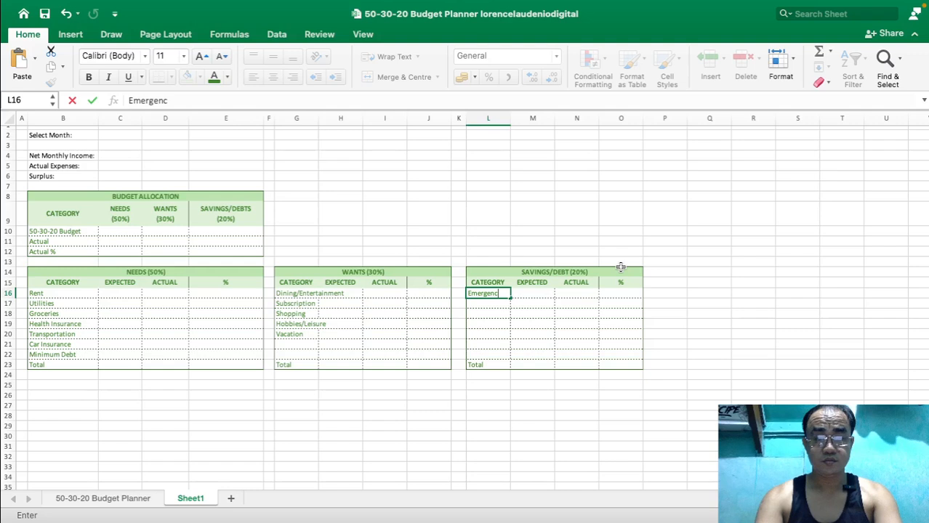
text(y Fund)
key(Return)
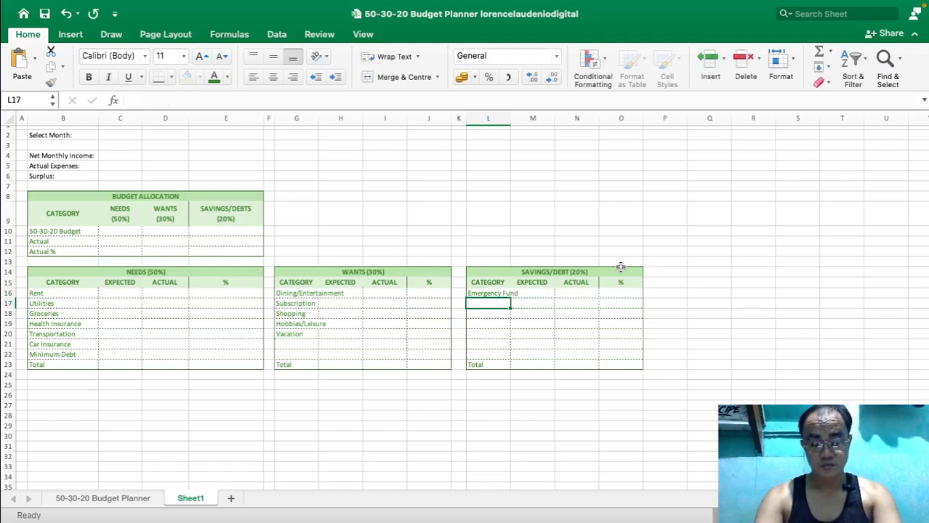
Add the categories Retirement in L17 and Debt Repayment in L18, and auto-fit column L to its labels.
text(Retire)
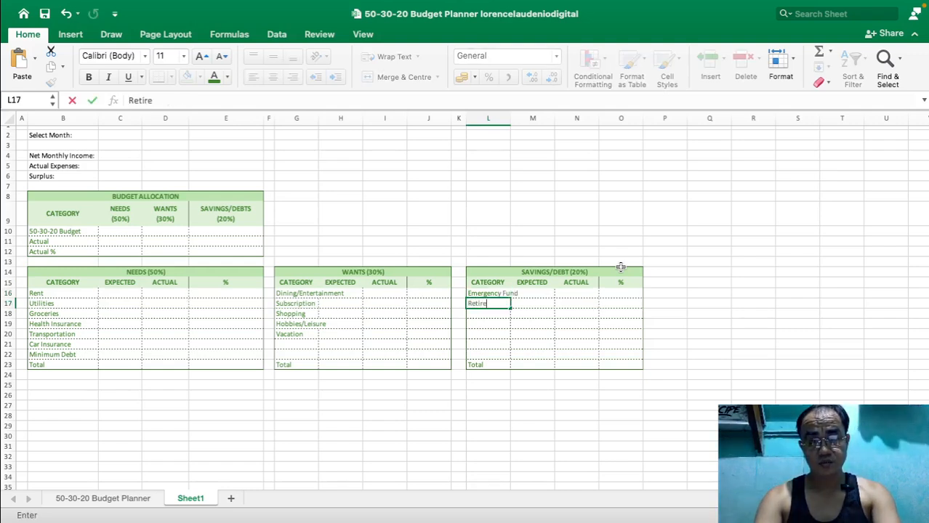
text(ment)
key(Return)
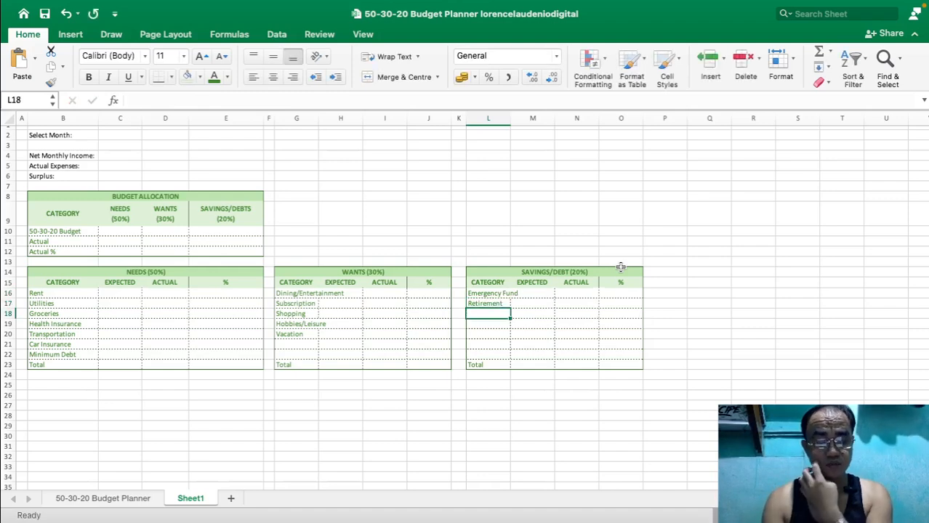
text(Debt)
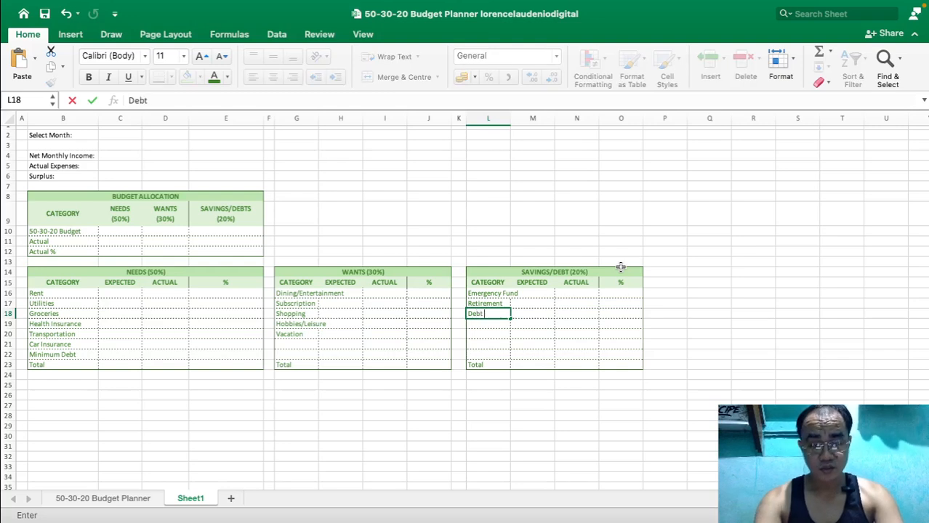
text( Repya)
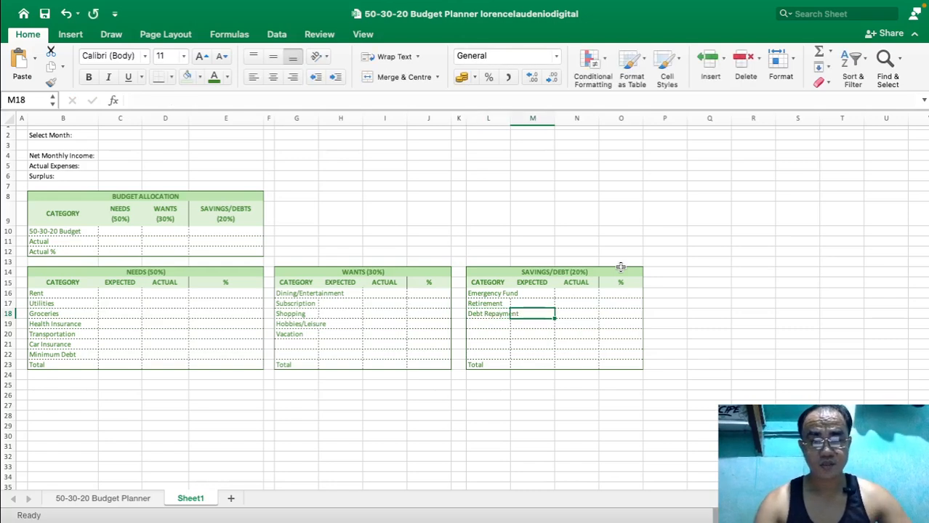
double_click(511, 117)
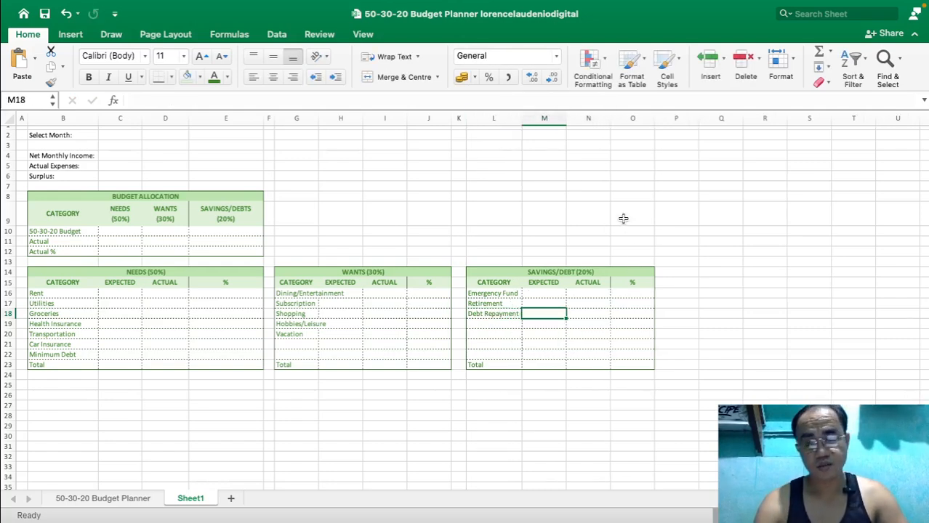
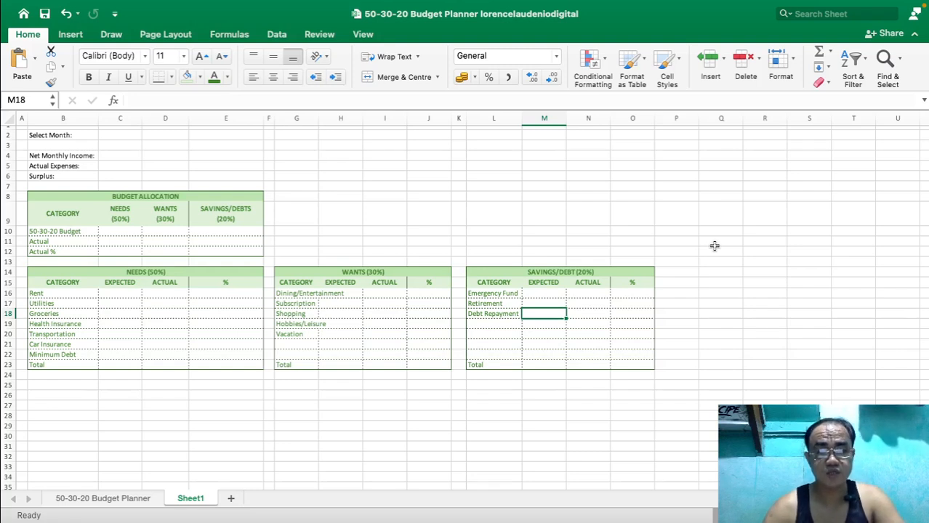
click(703, 314)
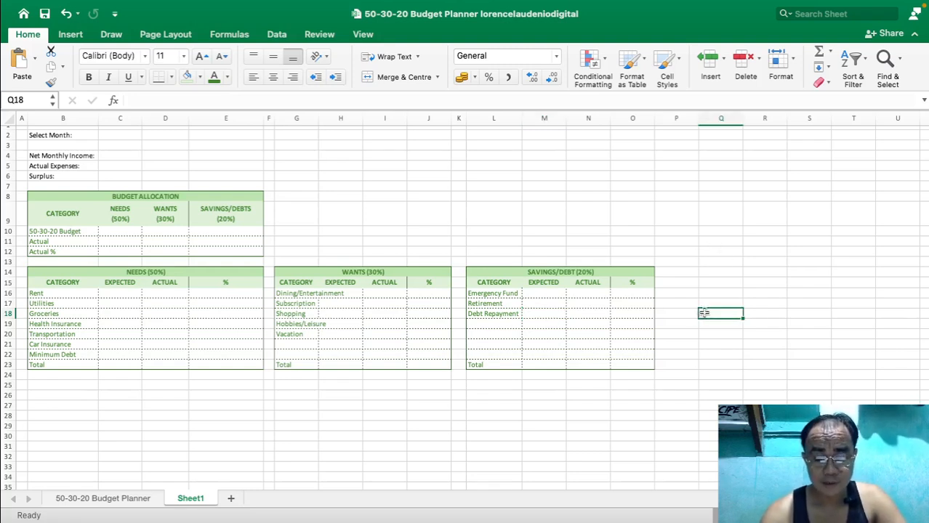
Try to remove the inner vertical borders from the BUDGET ALLOCATION header row B9:E9.
click(182, 283)
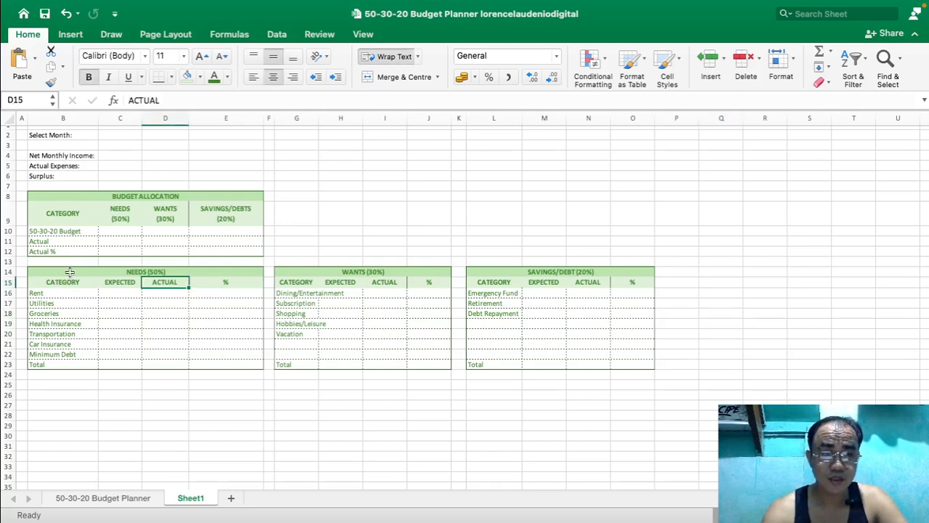
drag(95, 211, 221, 215)
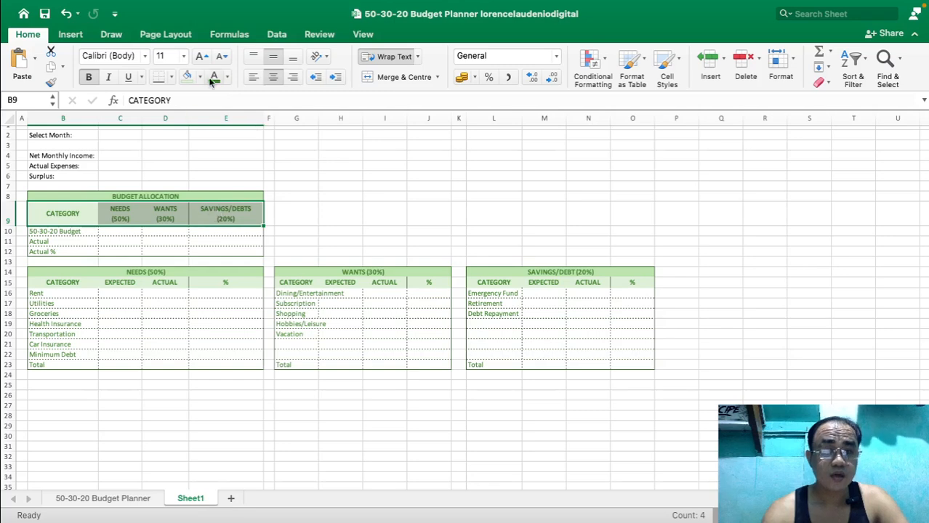
click(172, 77)
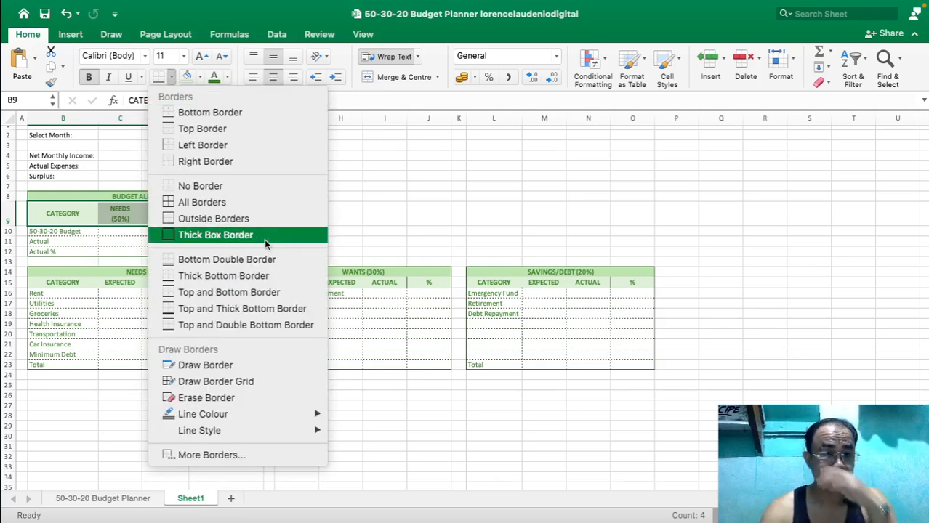
click(256, 456)
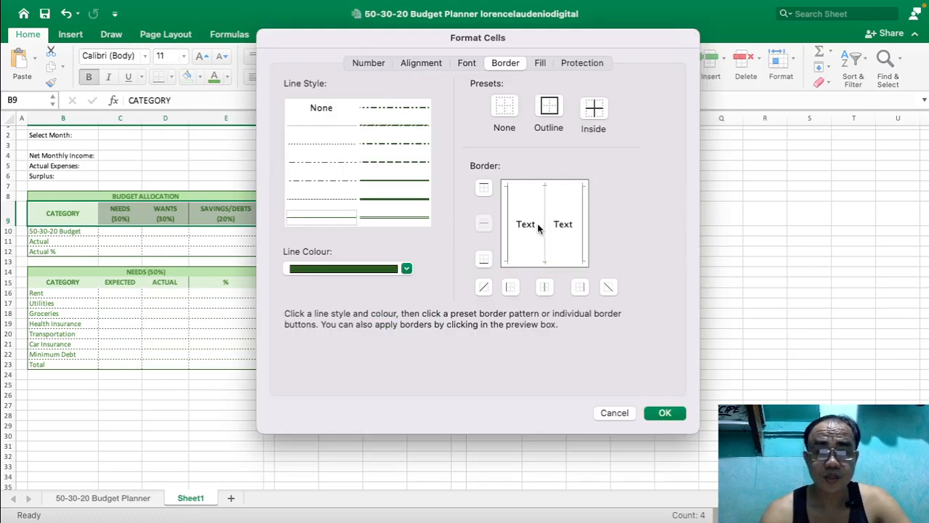
click(543, 225)
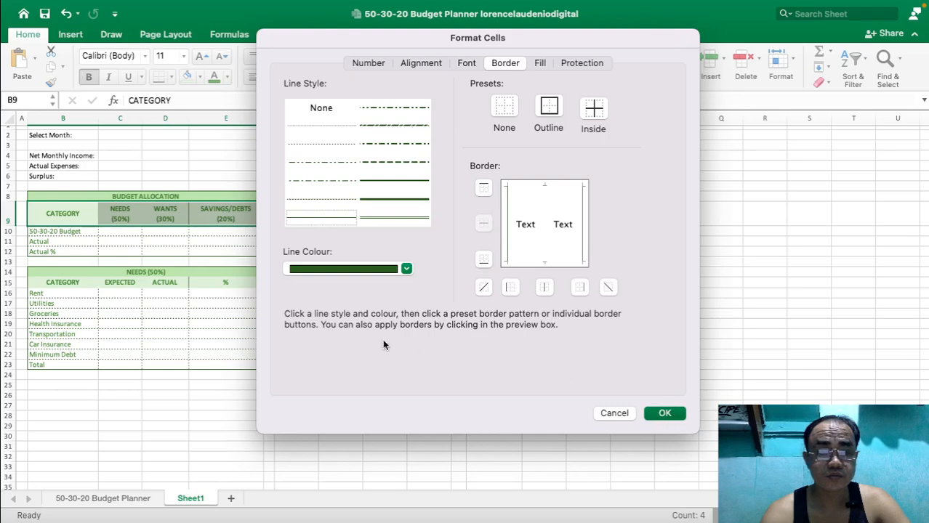
key(Return)
click(194, 278)
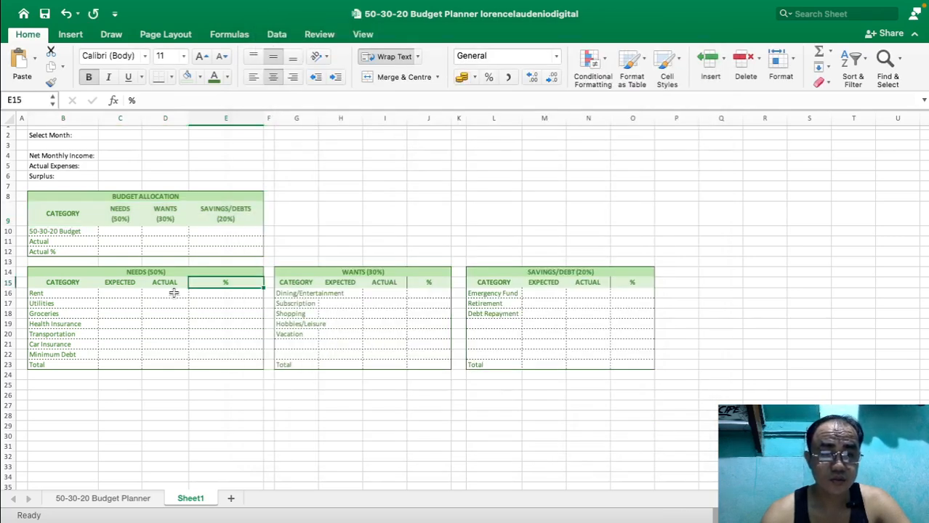
Undo the border change on the BUDGET ALLOCATION header row.
click(205, 364)
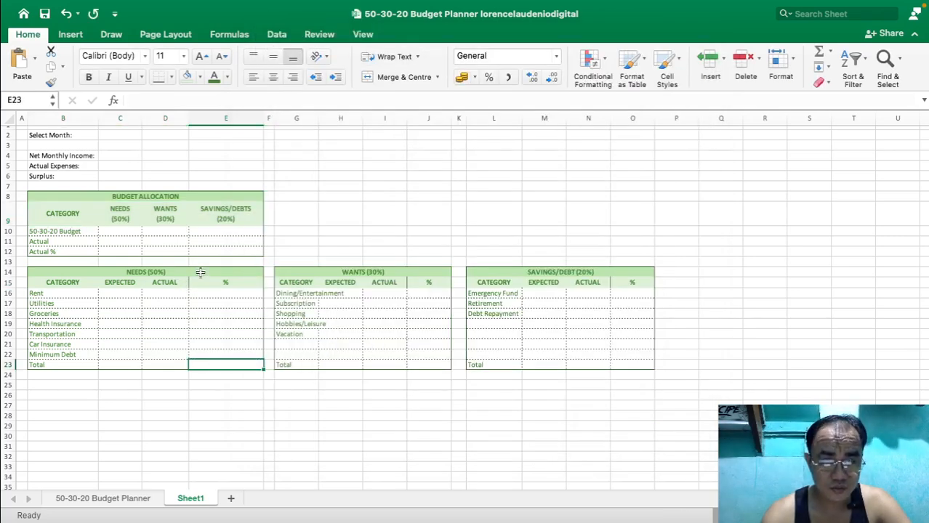
drag(73, 284, 233, 284)
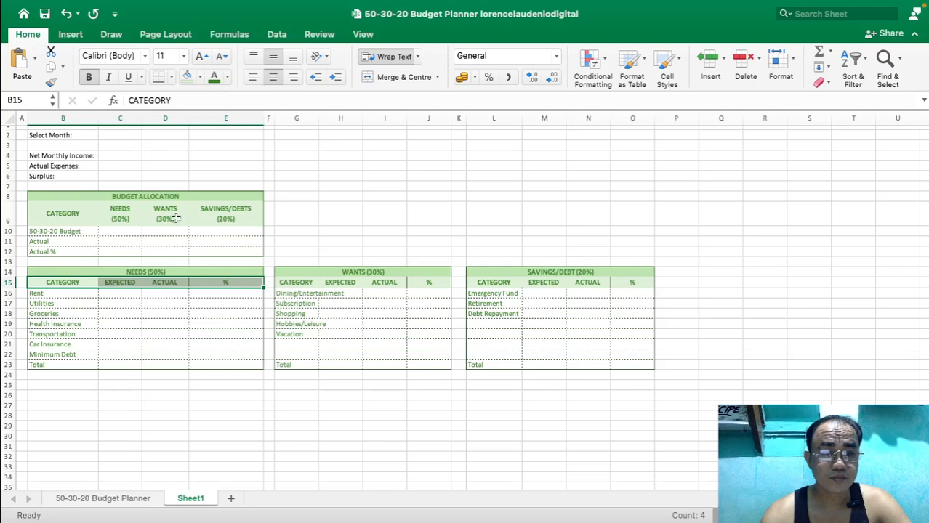
key(super+z)
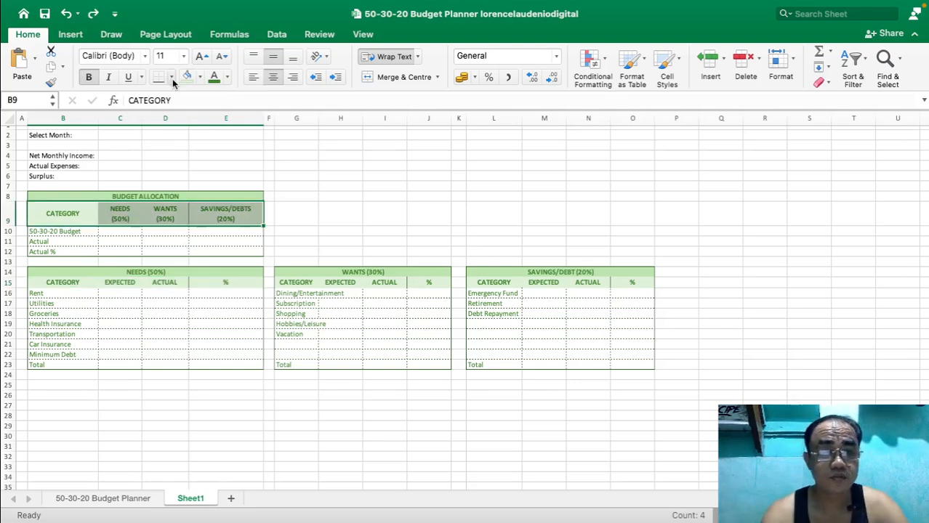
Remove the inner vertical borders between the BUDGET ALLOCATION column headings in B9:E9.
click(172, 78)
click(224, 454)
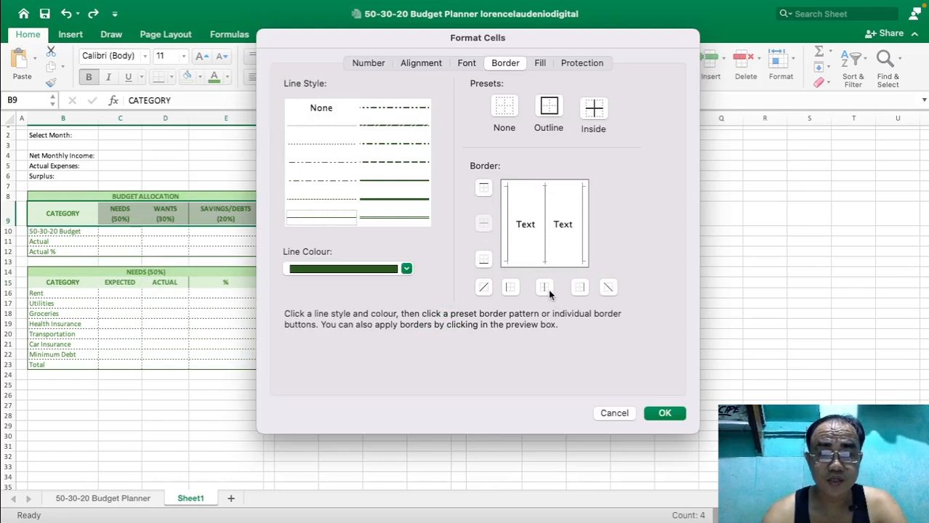
click(544, 288)
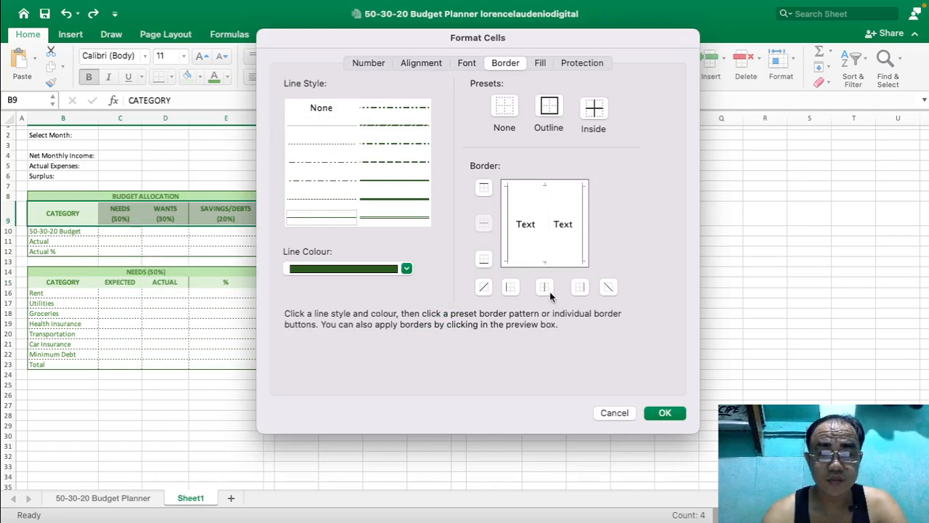
click(665, 414)
click(497, 374)
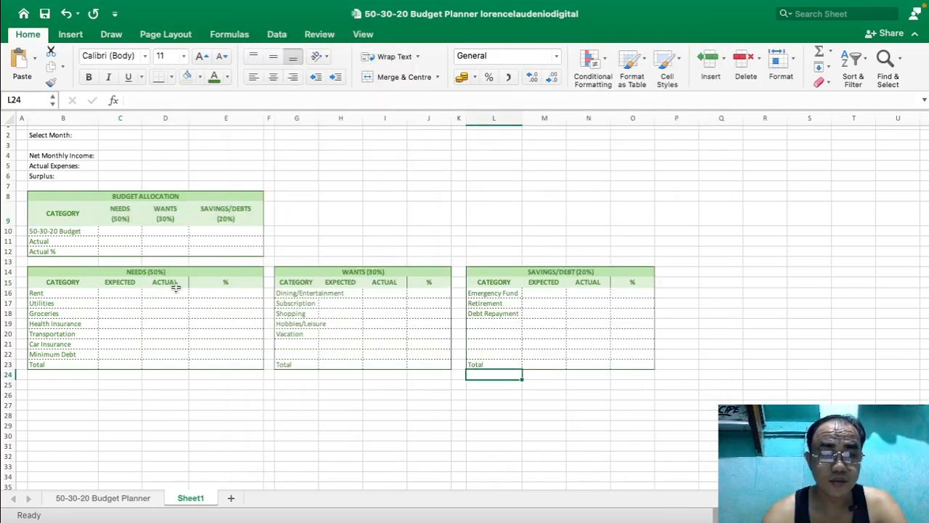
Remove the inner vertical borders from the NEEDS table's header row B15:E15.
drag(170, 284, 227, 282)
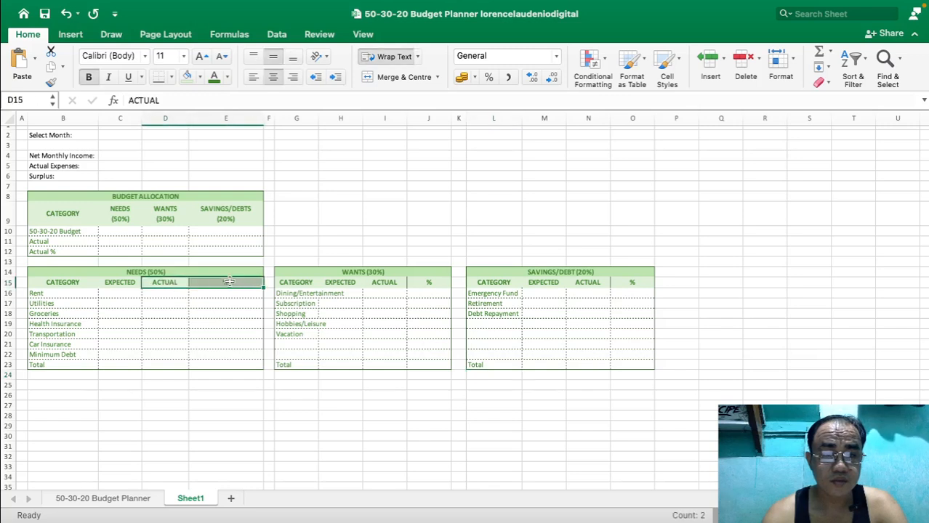
drag(65, 285, 201, 277)
click(224, 303)
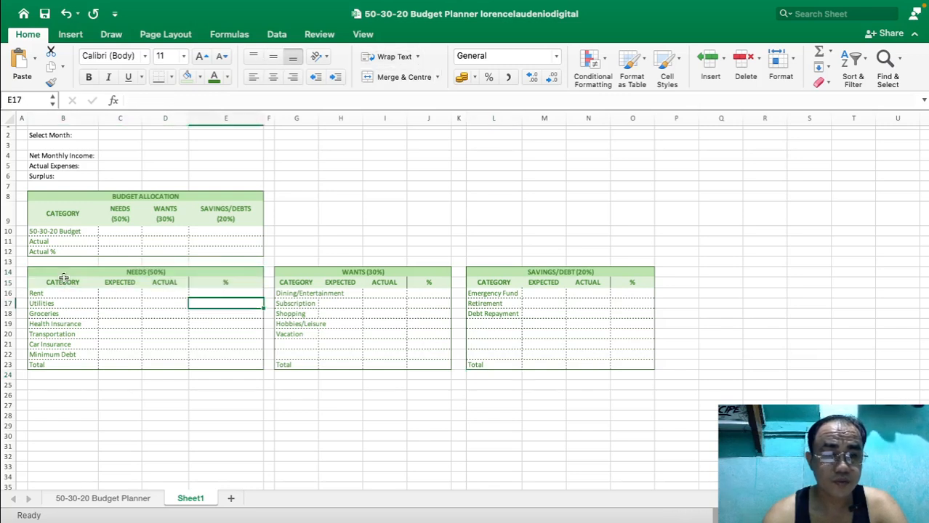
drag(65, 282, 222, 284)
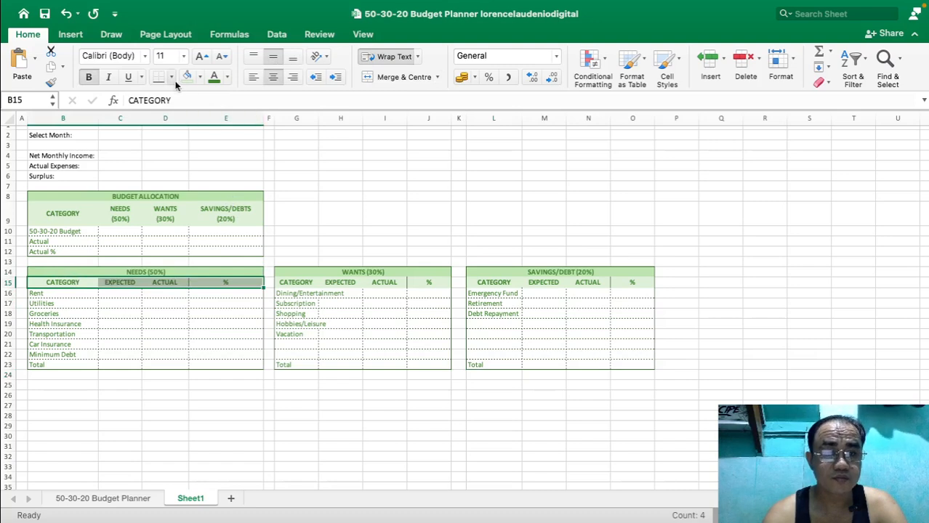
click(171, 76)
click(253, 455)
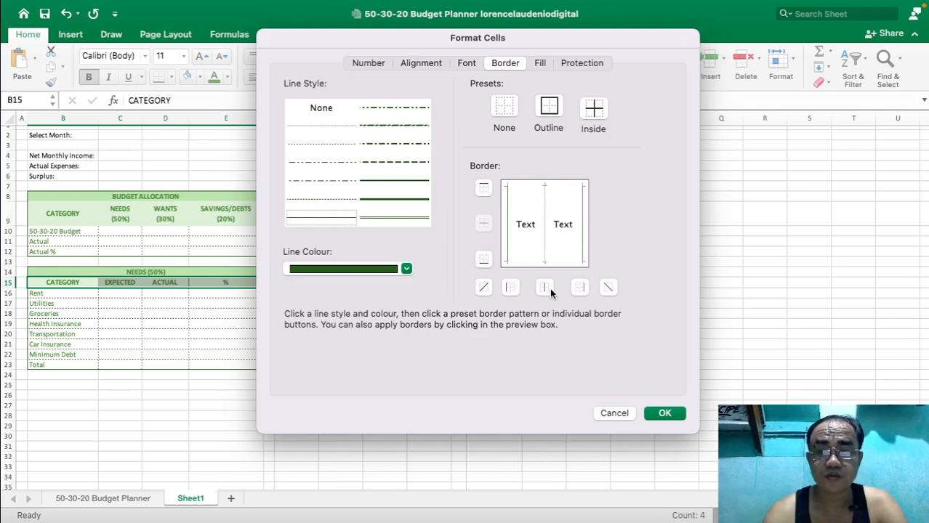
click(549, 289)
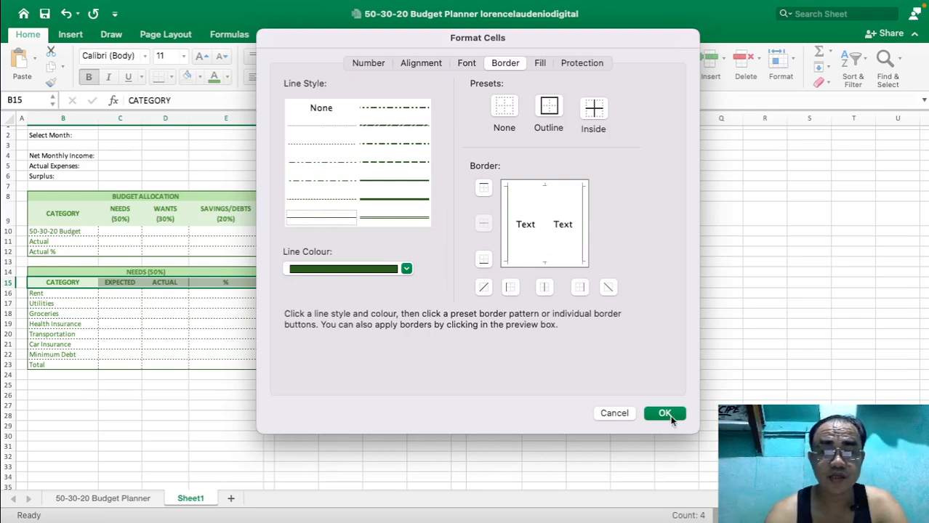
click(386, 374)
Remove the inner vertical borders from the WANTS table's header row G15:J15.
drag(311, 284, 416, 278)
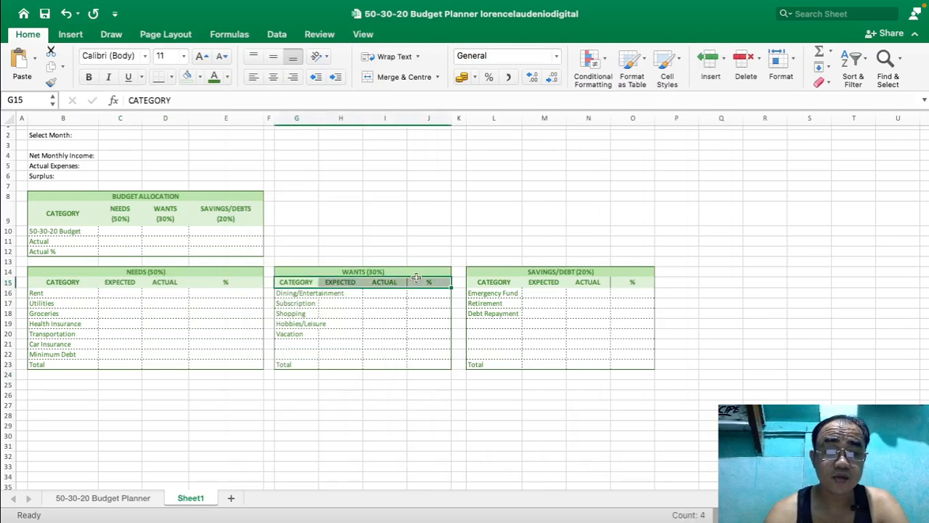
click(172, 78)
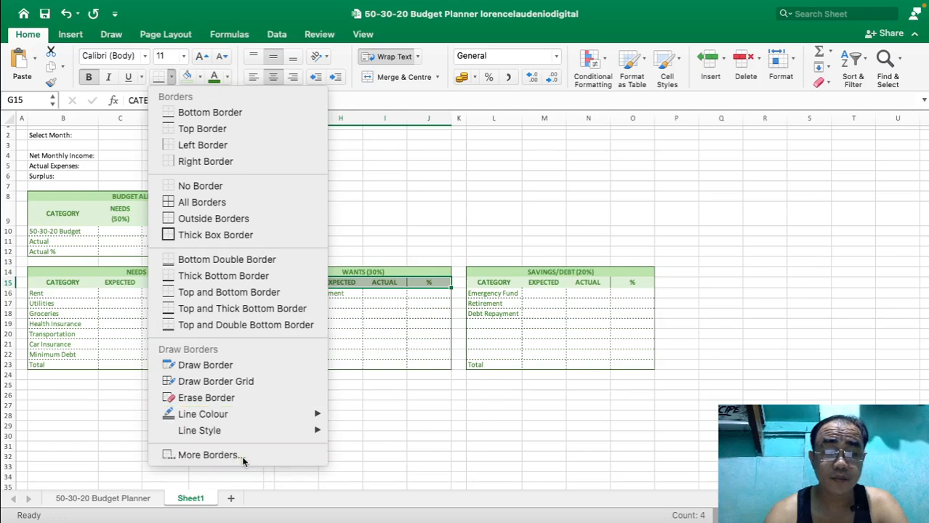
Remove the inside vertical borders from the WANTS table's header row, G15:J15.
click(207, 455)
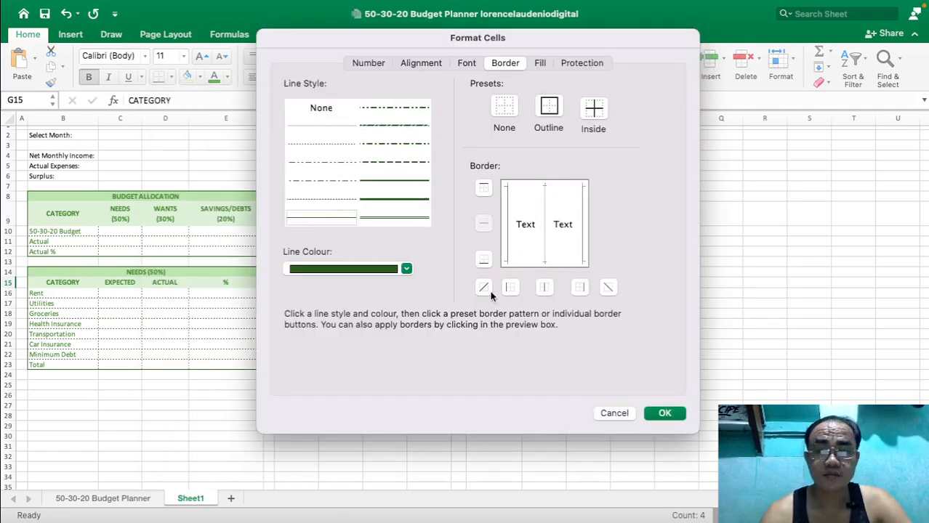
click(546, 288)
click(676, 413)
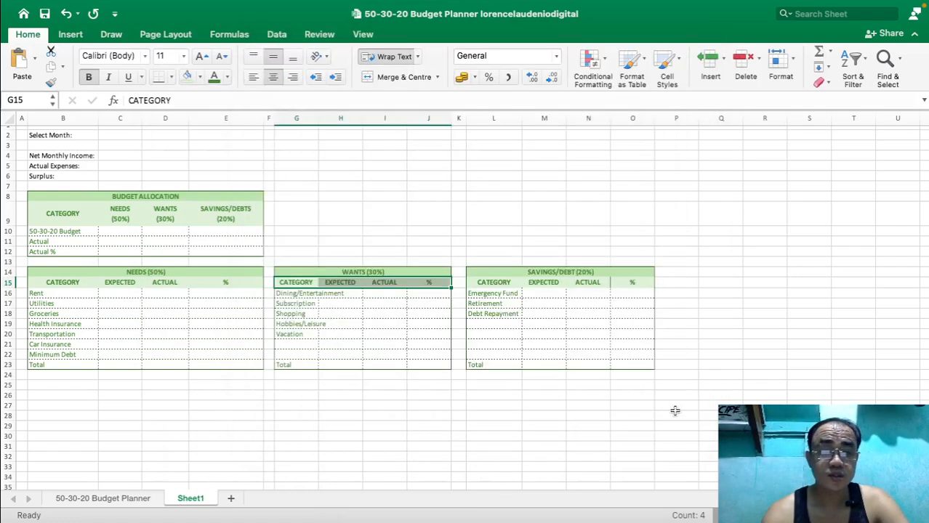
click(614, 376)
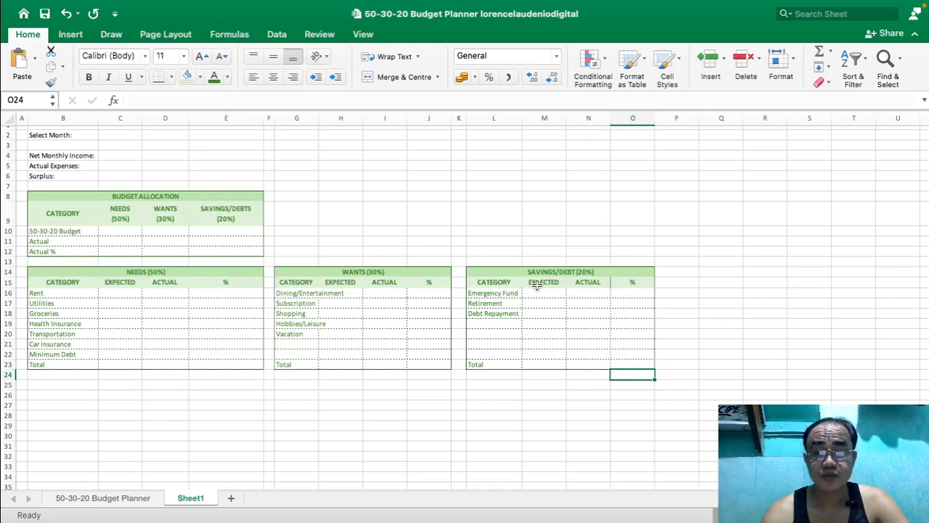
Remove the inside vertical borders from the SAVINGS/DEBT table's header row, L15:O15.
drag(520, 283, 636, 284)
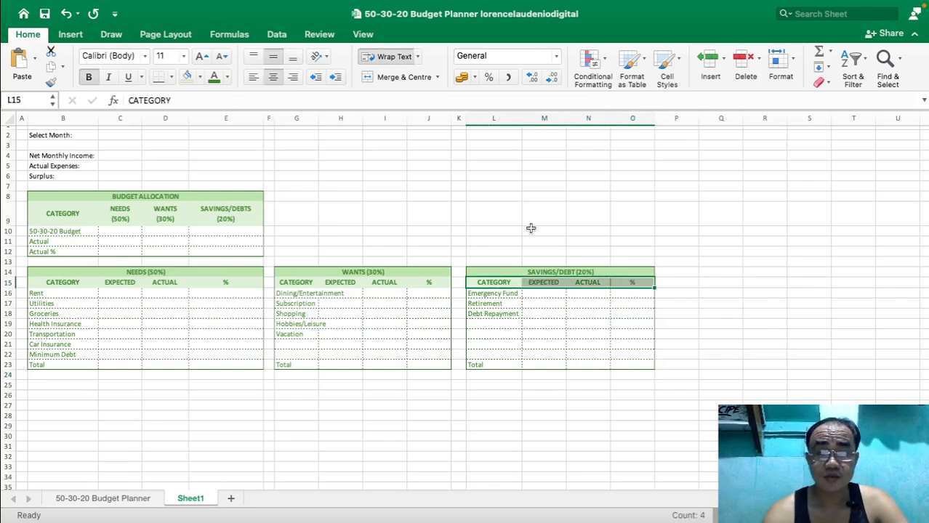
click(171, 77)
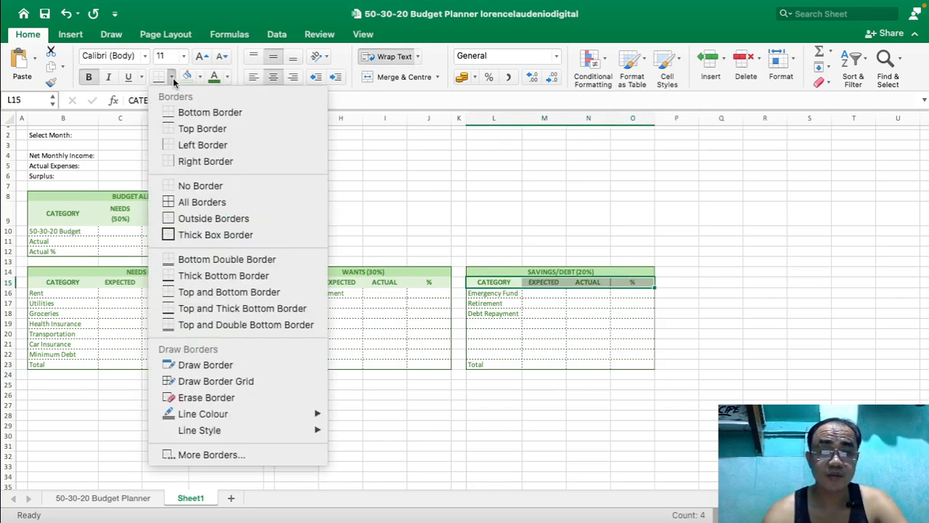
click(286, 454)
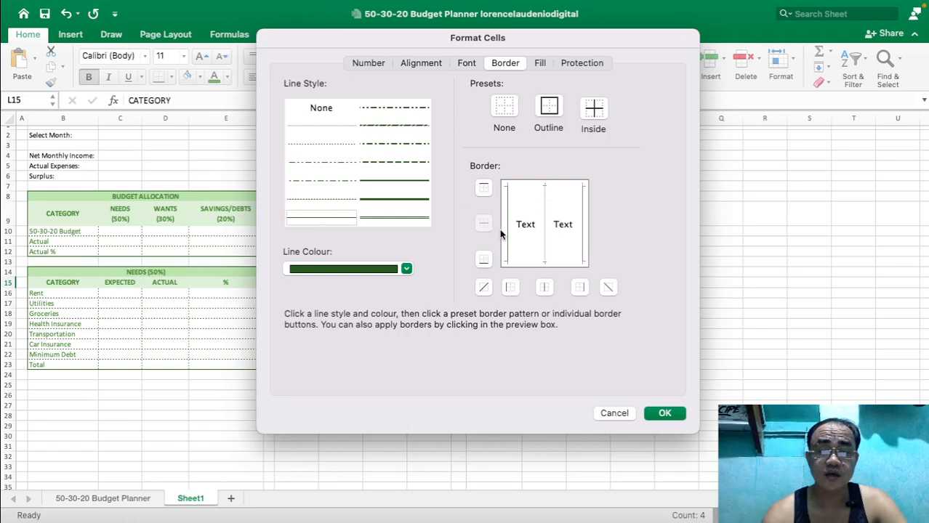
click(543, 287)
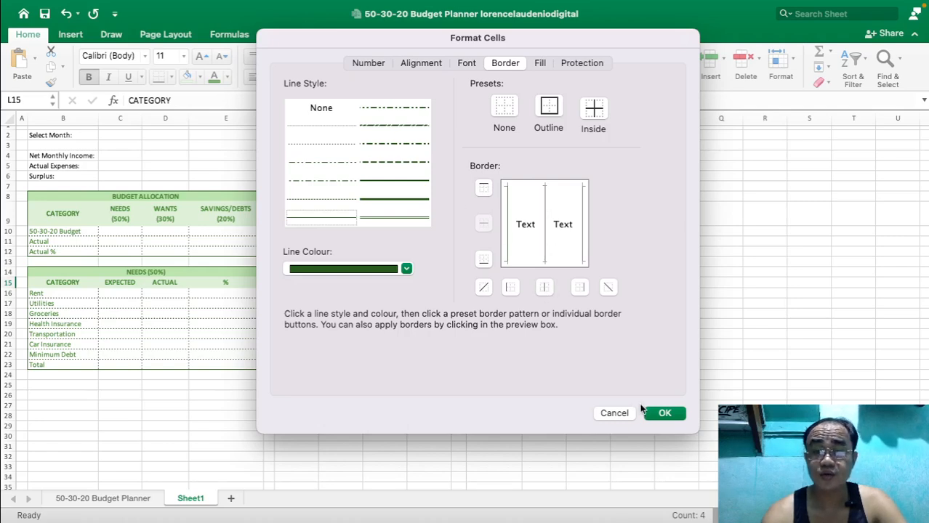
click(666, 413)
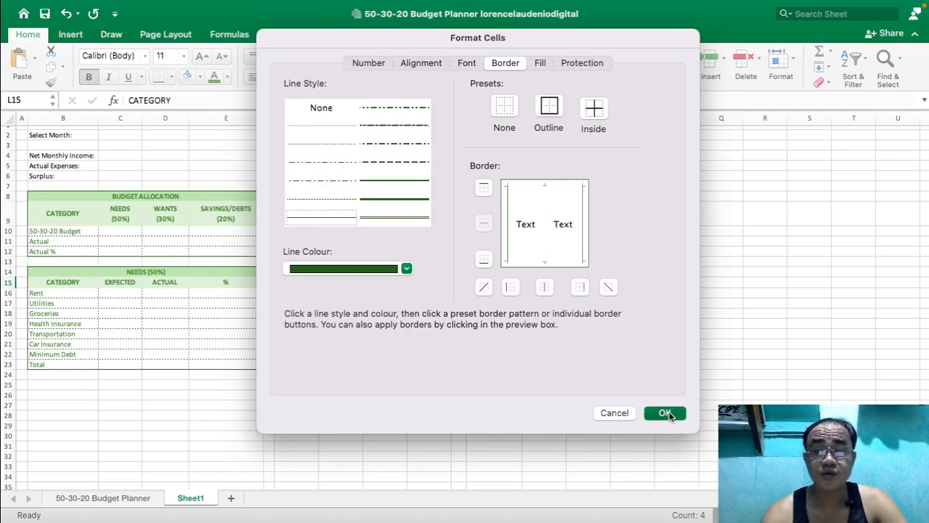
click(592, 398)
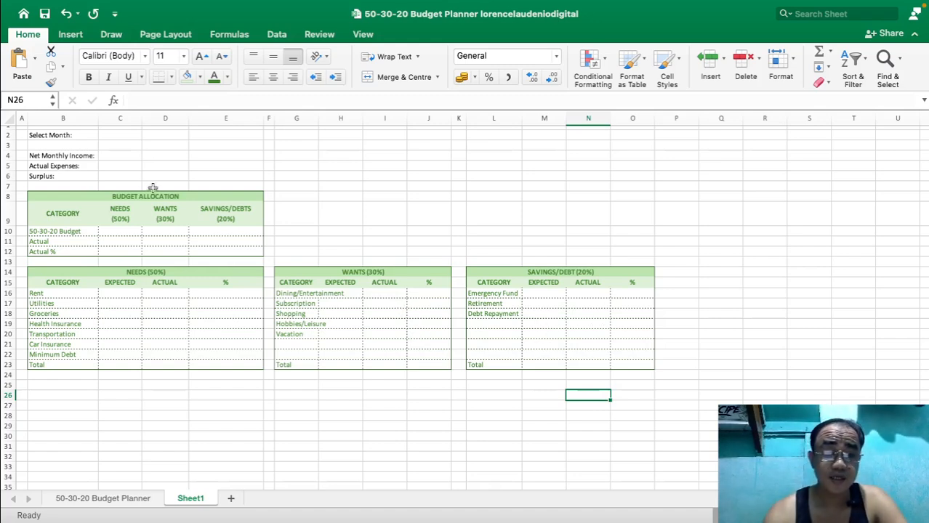
Adjust the table column widths by widening columns B, G and L for their category names and narrowing column E.
scroll(166, 218, up, 1)
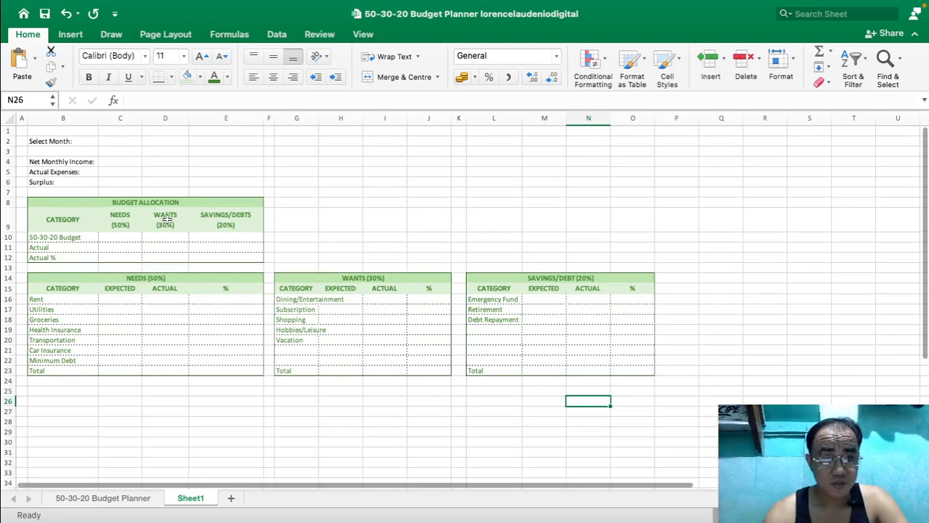
click(73, 140)
click(151, 142)
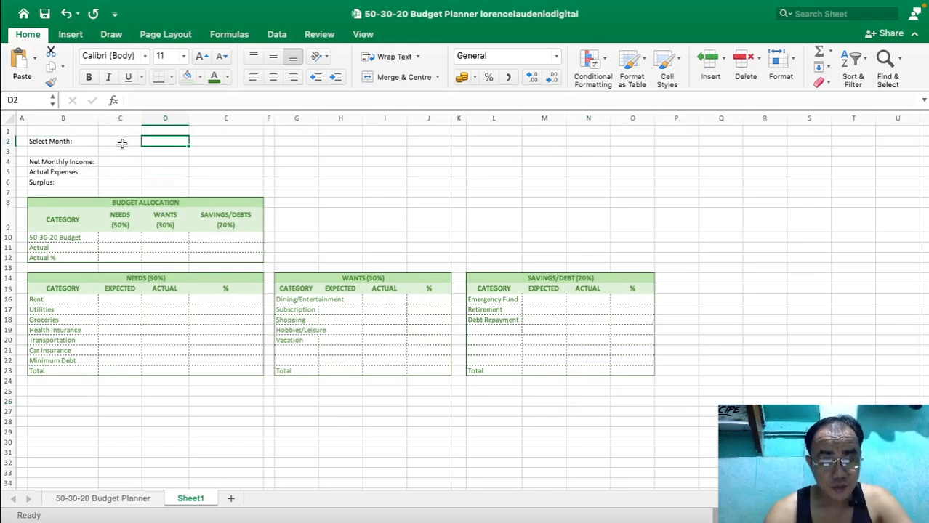
drag(99, 116, 121, 117)
click(318, 161)
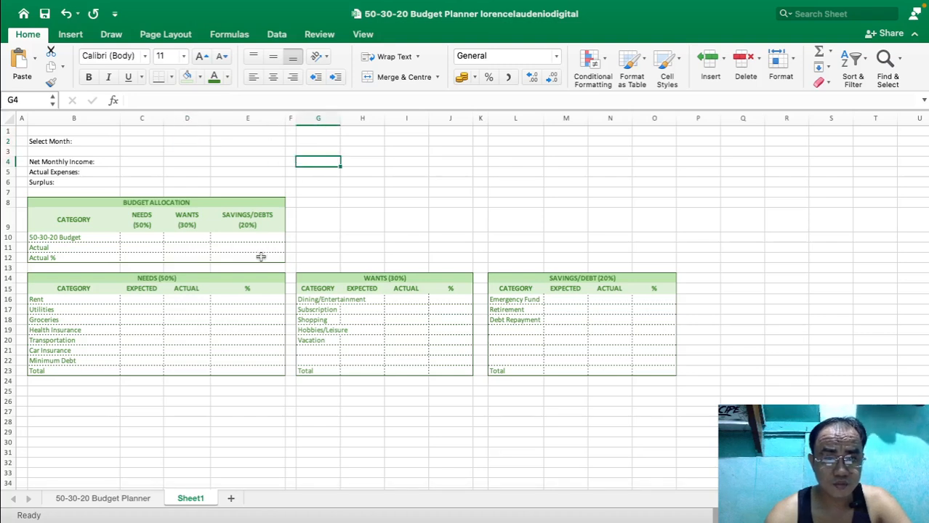
drag(285, 121, 261, 120)
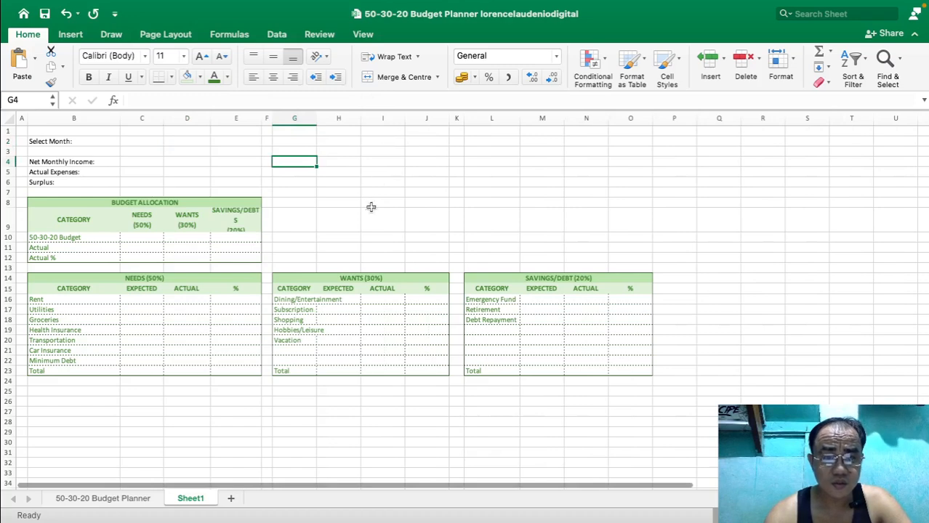
drag(317, 119, 370, 118)
drag(573, 117, 601, 119)
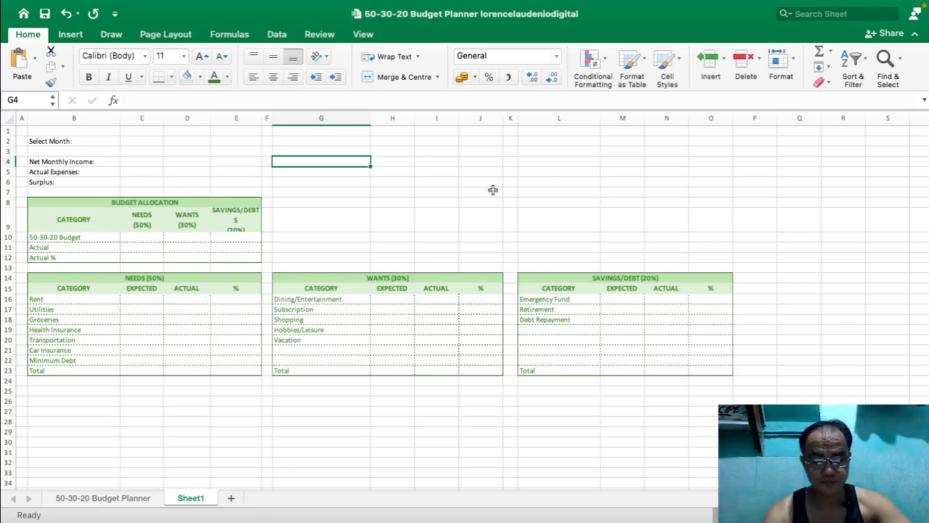
Centre the Net Monthly Income, Actual Expenses and Surplus labels in B4:B6 and make them bold green.
drag(71, 161, 70, 180)
click(273, 76)
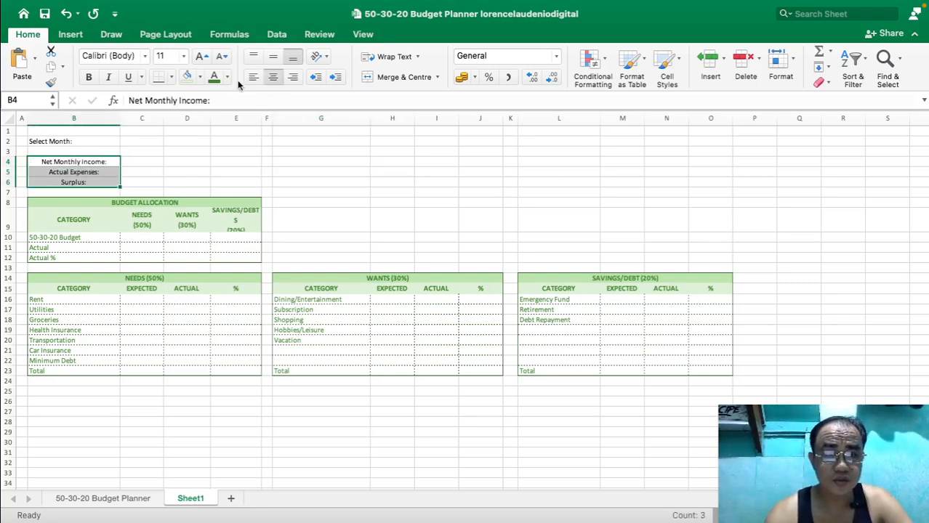
click(214, 80)
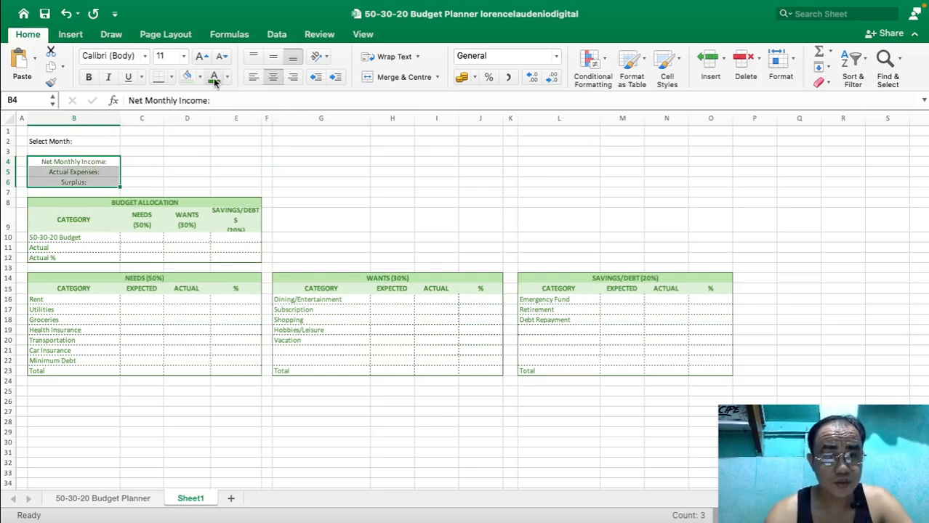
click(88, 77)
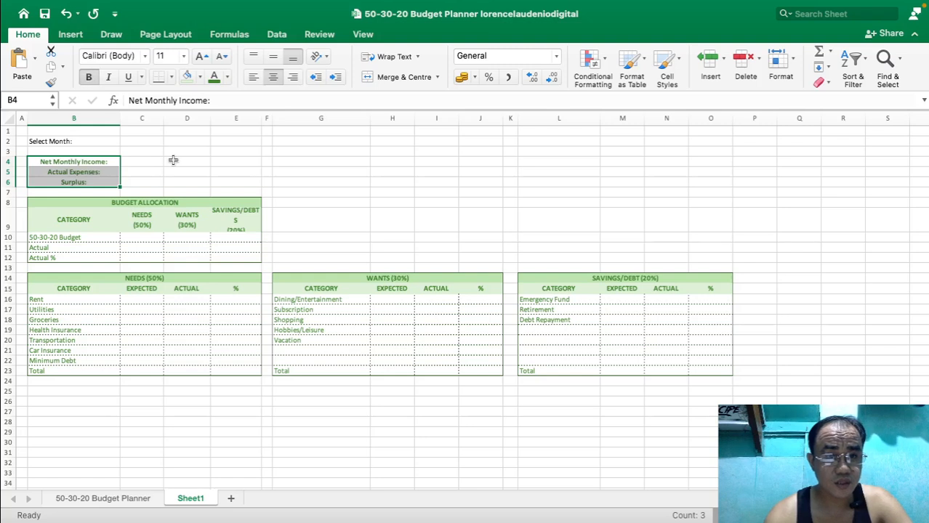
Merge and centre columns C to E separately in rows 4, 5 and 6 beside the income, expenses and surplus labels.
drag(154, 161, 221, 155)
click(367, 77)
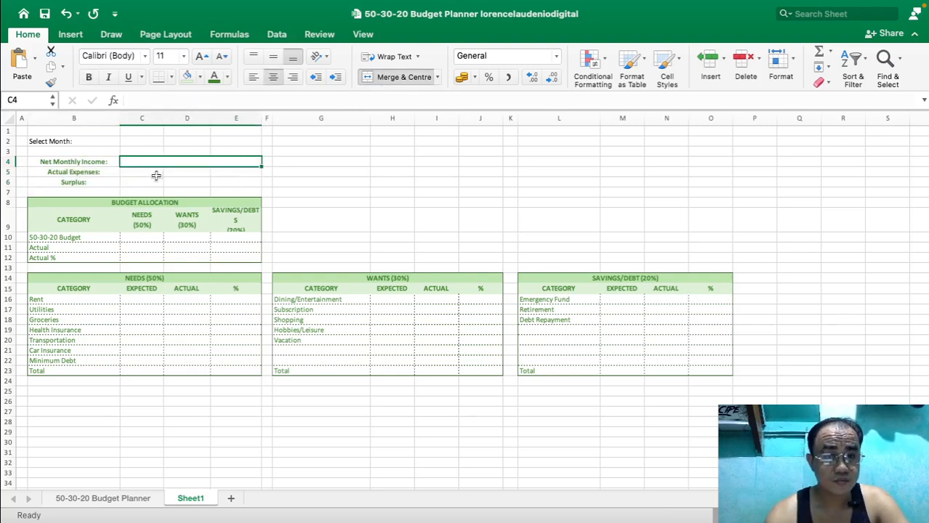
click(153, 172)
drag(153, 173, 240, 172)
click(370, 77)
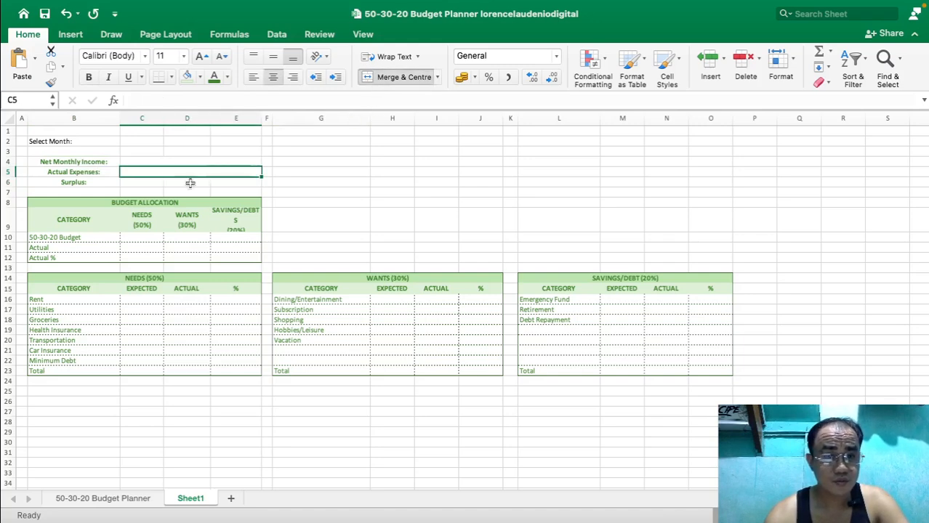
drag(143, 183, 252, 181)
click(371, 77)
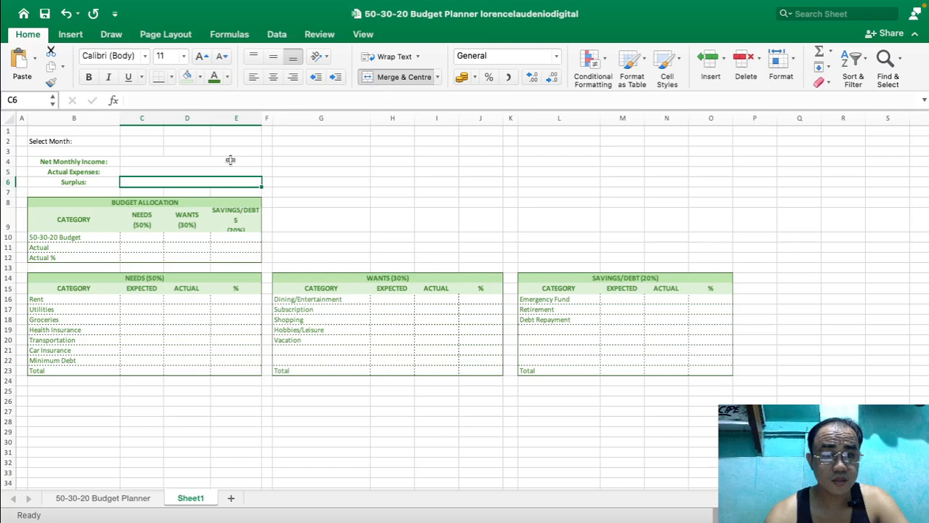
Fill the merged value cells C4:E6 with light green.
click(184, 162)
drag(184, 161, 183, 179)
click(188, 76)
click(328, 171)
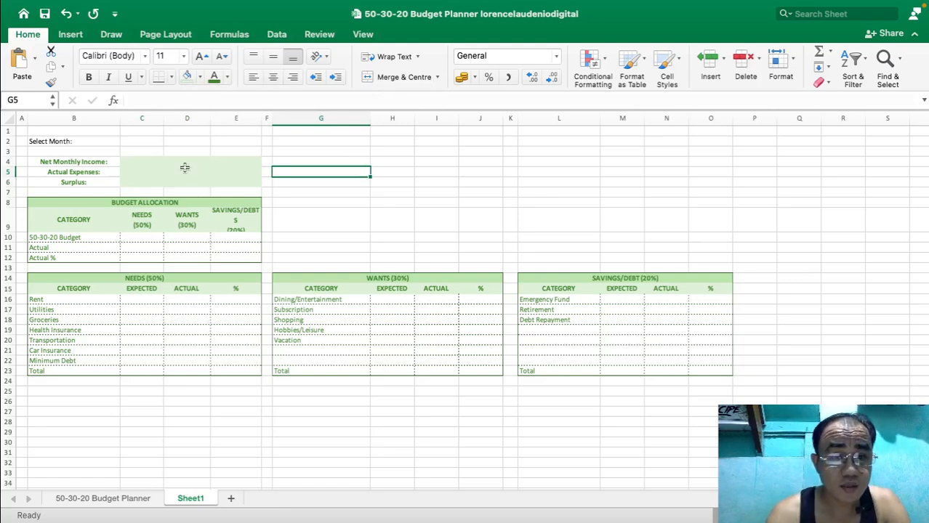
Set the font of the merged value cells C4:E6 to bold green.
drag(184, 168, 184, 183)
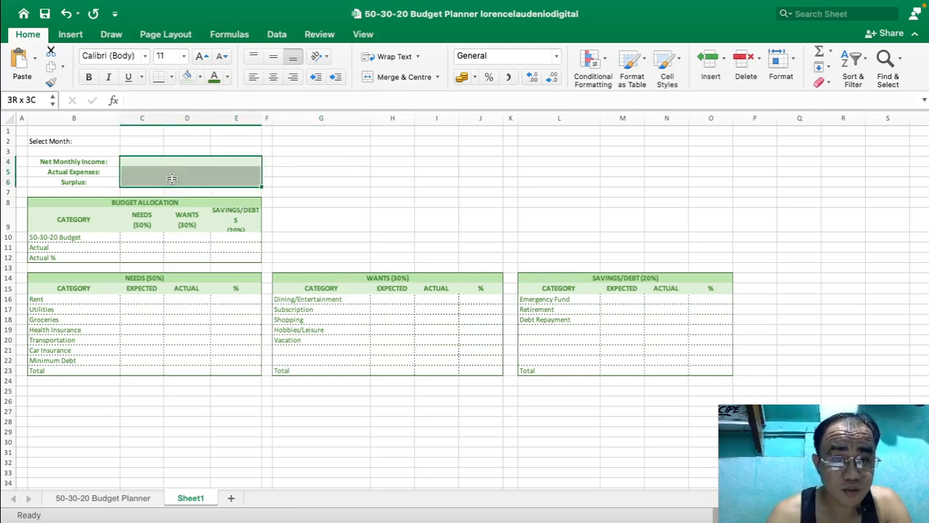
click(227, 79)
click(218, 81)
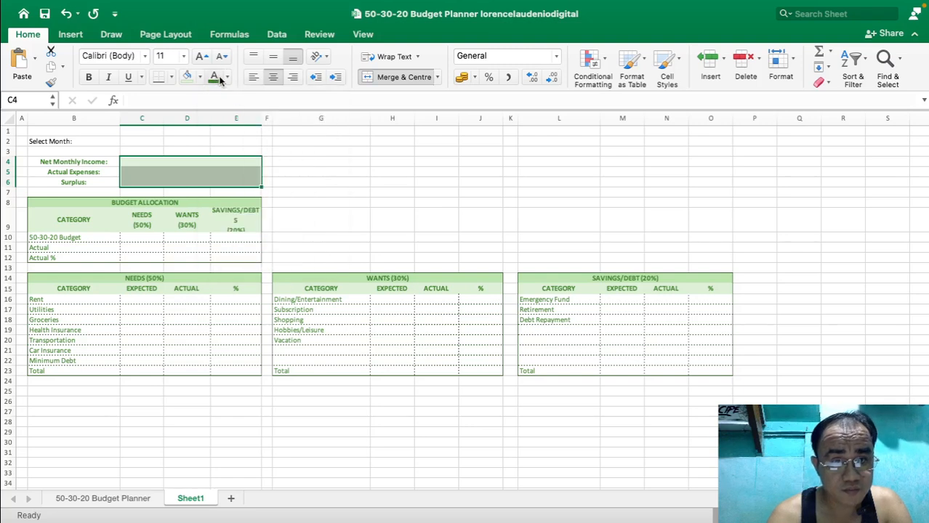
click(88, 77)
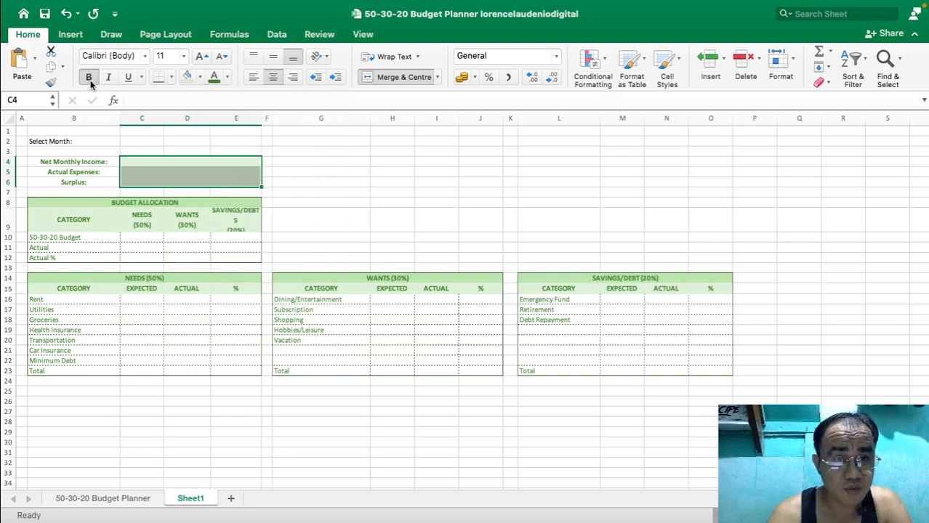
Centre the Select Month label in B2 and make it bold green.
click(61, 141)
click(273, 77)
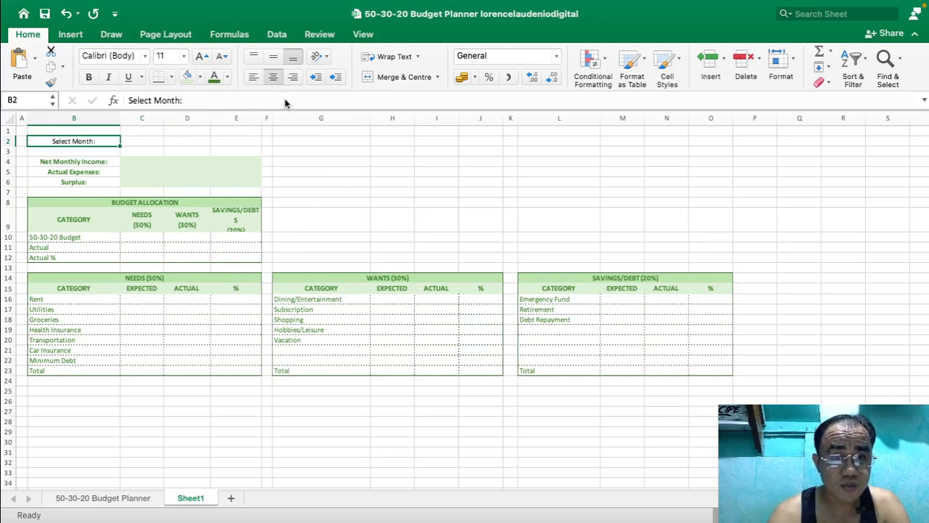
click(88, 79)
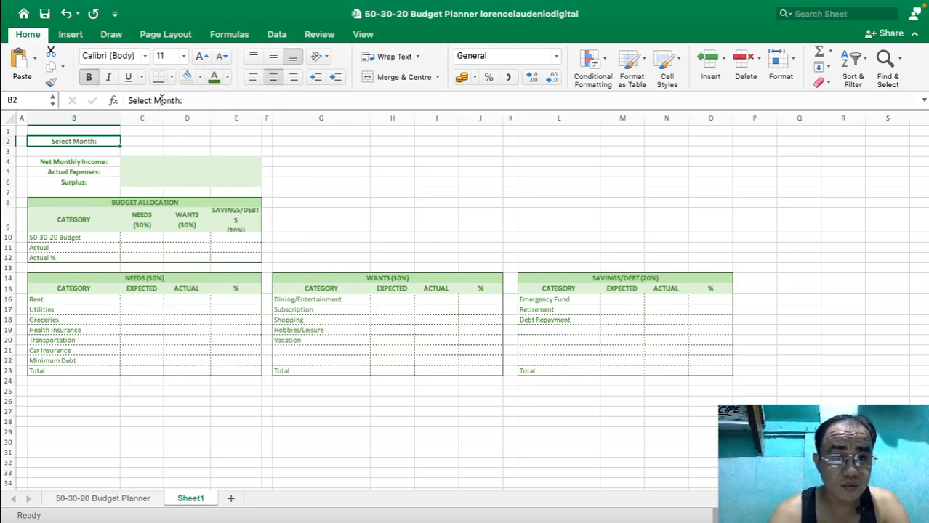
Try merging and centring C2:F2 beside the Select Month label, and undo the merge.
drag(158, 141, 269, 141)
click(403, 77)
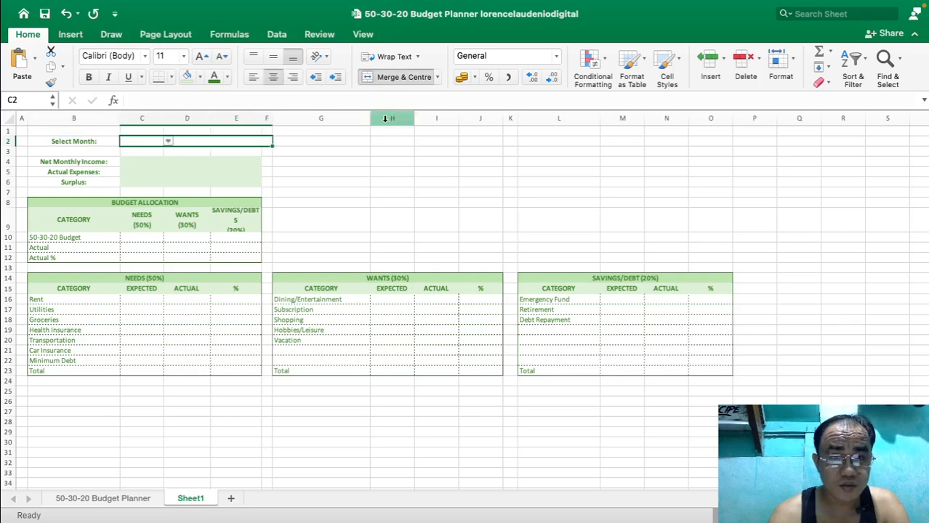
key(super+z)
click(356, 164)
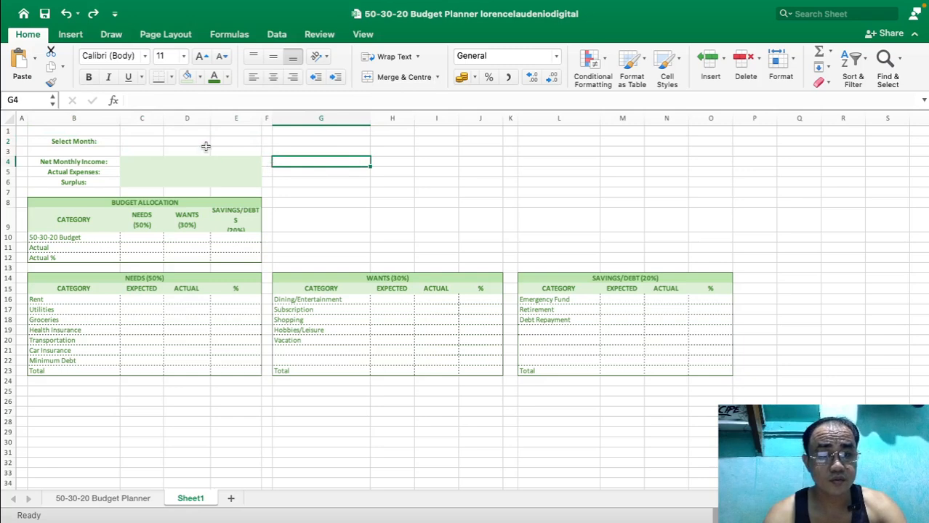
Merge and centre C2:E2 beside the Select Month label and fill the merged cell with light green.
click(160, 143)
drag(160, 143, 251, 142)
click(387, 78)
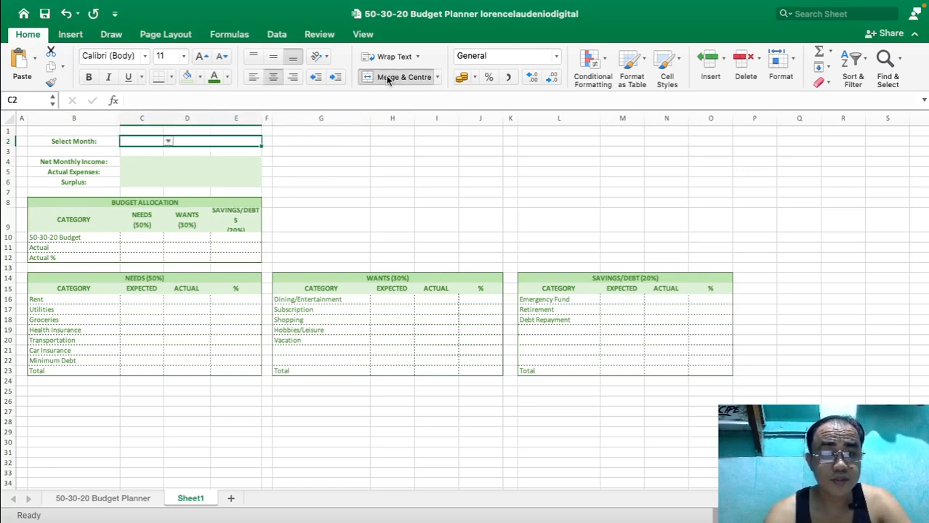
click(388, 80)
click(387, 78)
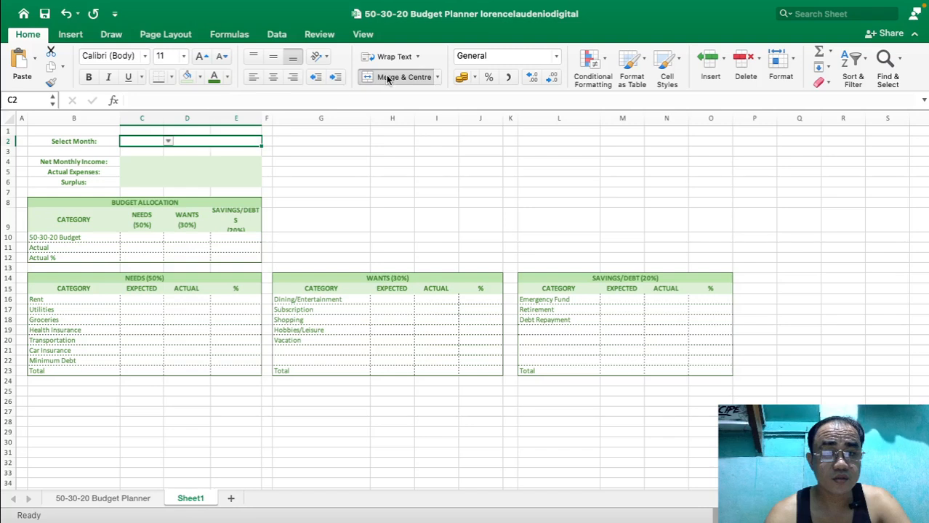
click(188, 79)
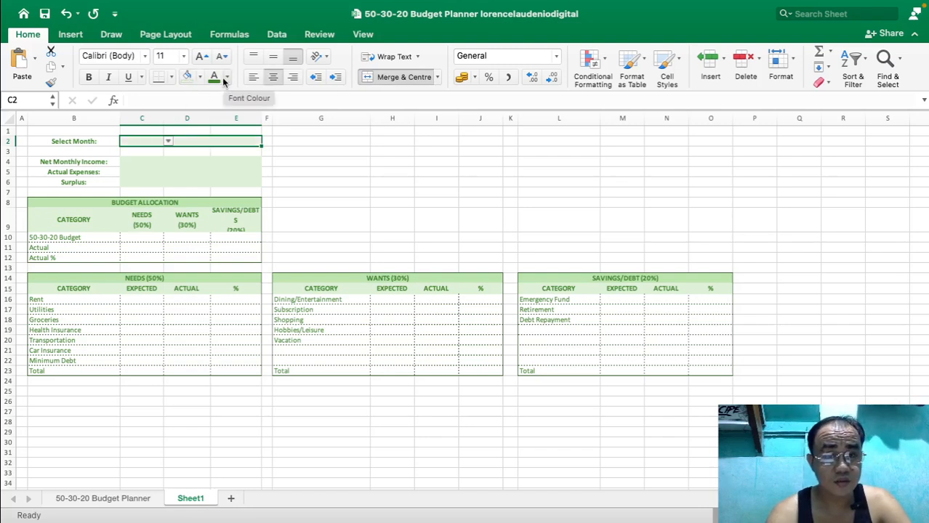
click(327, 148)
click(149, 141)
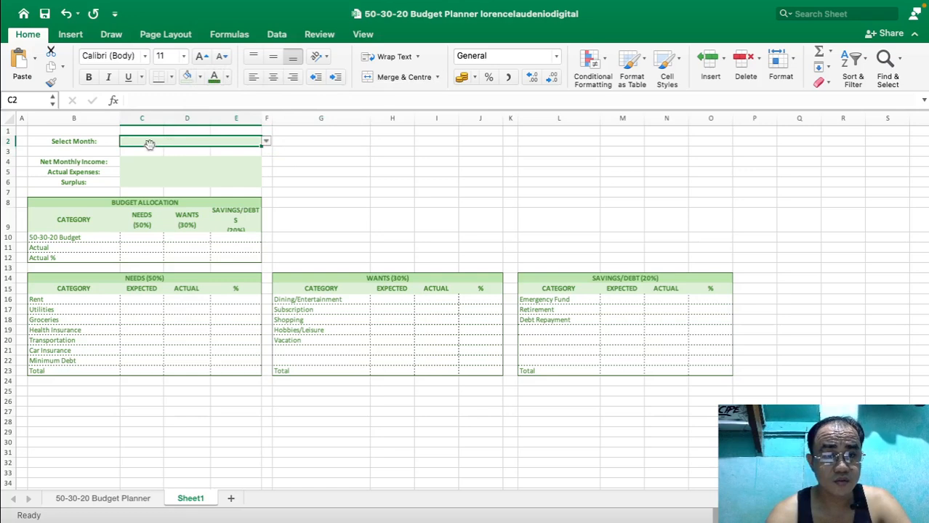
click(284, 151)
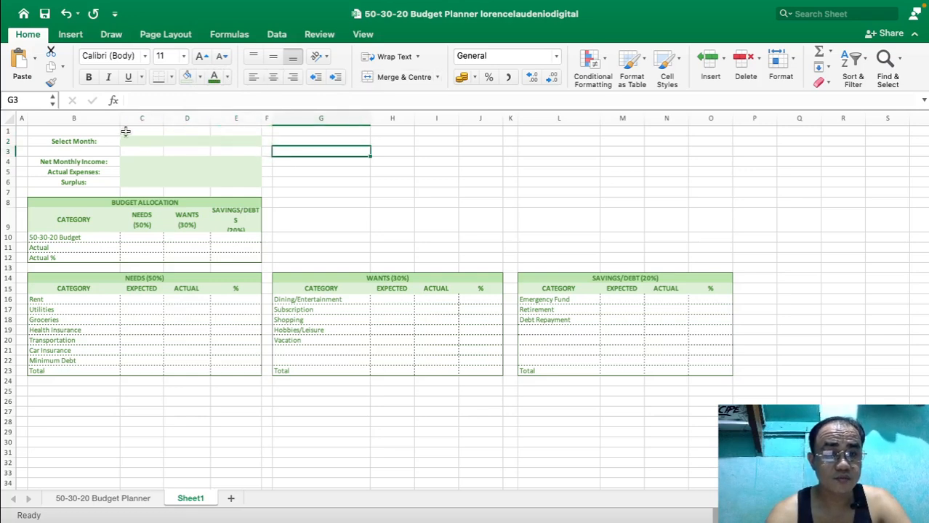
Enter the formula =C2 in cell B1 to reference the month selection cell.
click(74, 131)
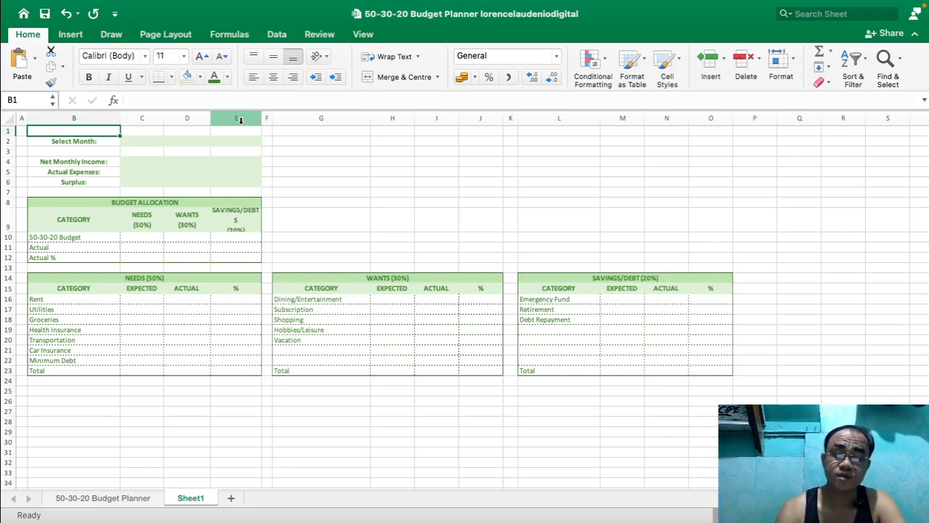
text(=)
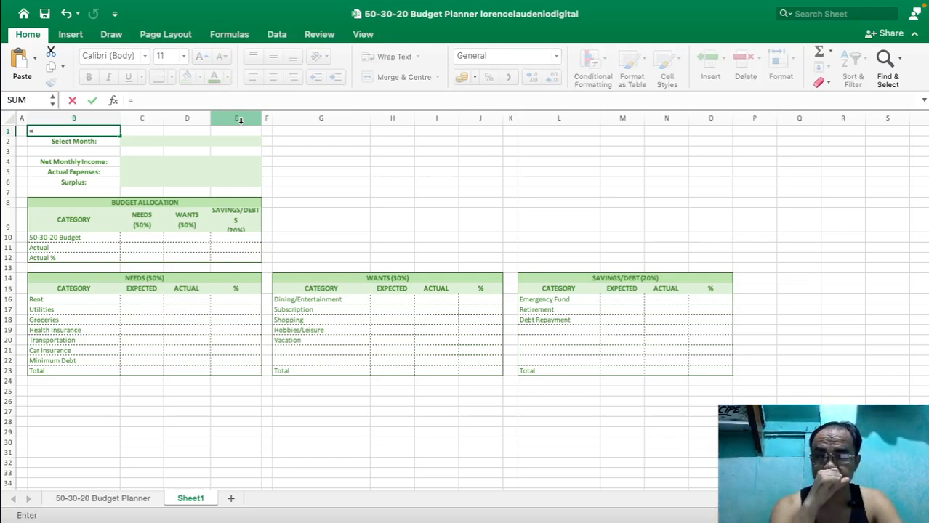
click(152, 141)
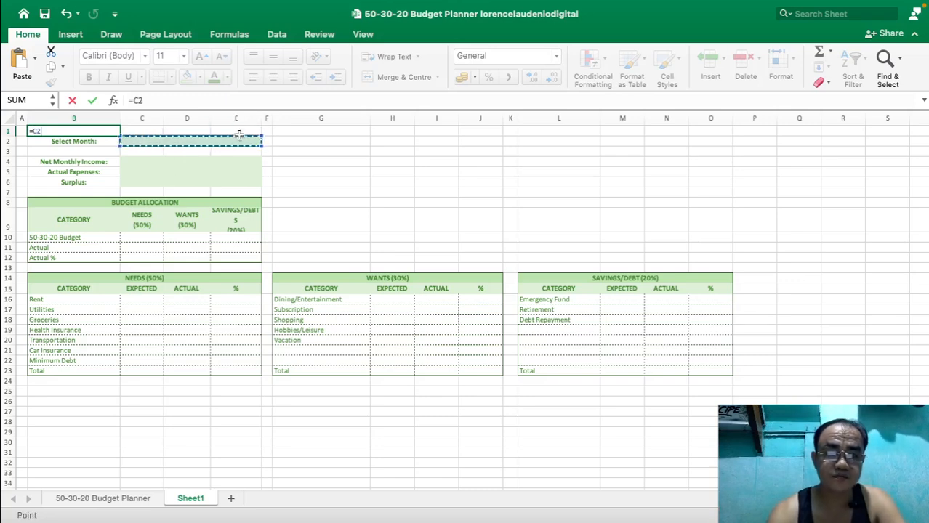
key(Return)
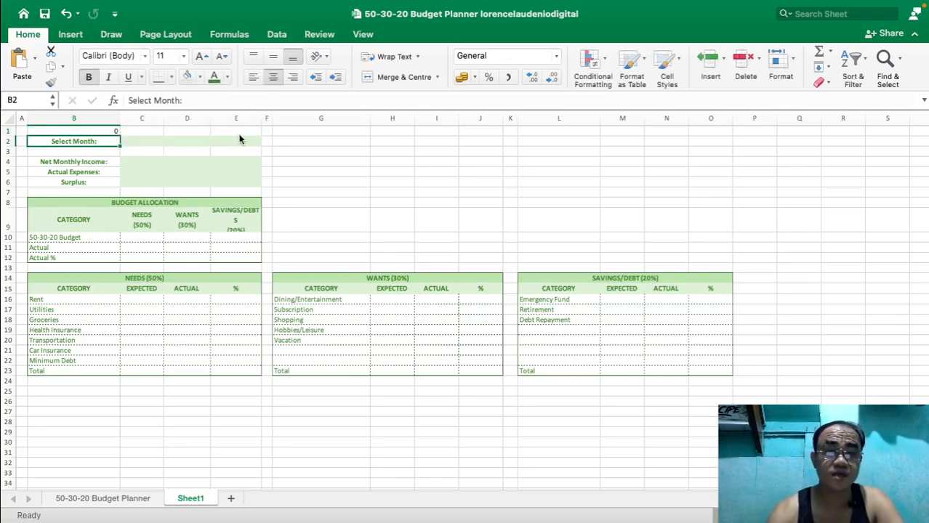
Change the formula in B1 to =IF(C2="","",C2) so it stays blank when no month is selected.
click(99, 130)
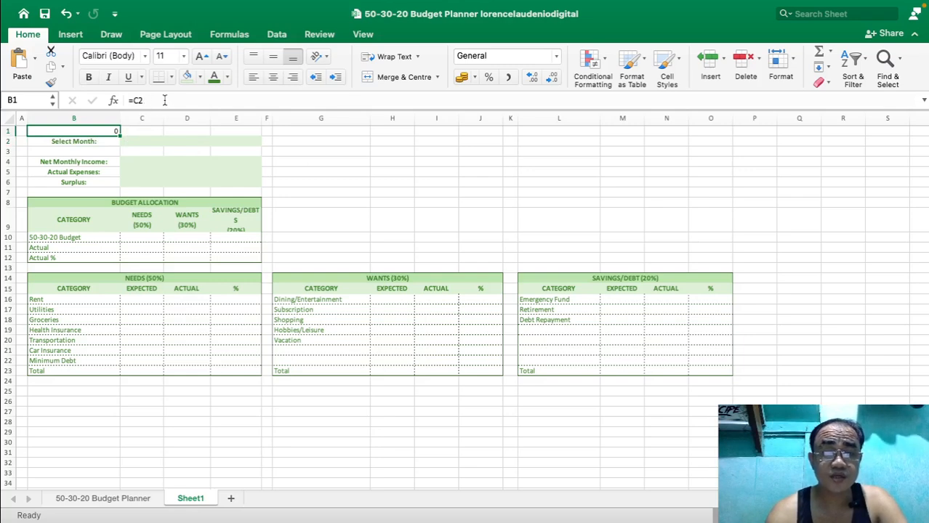
double_click(135, 100)
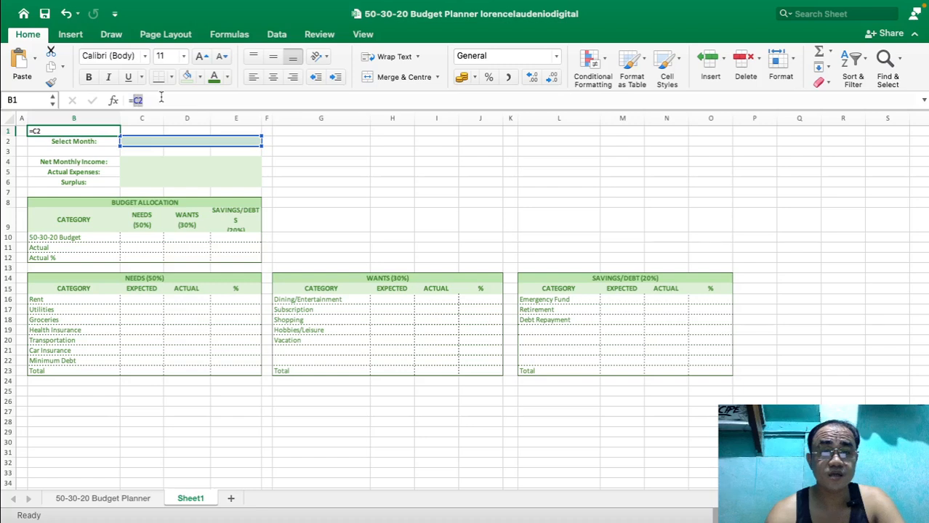
text(if)
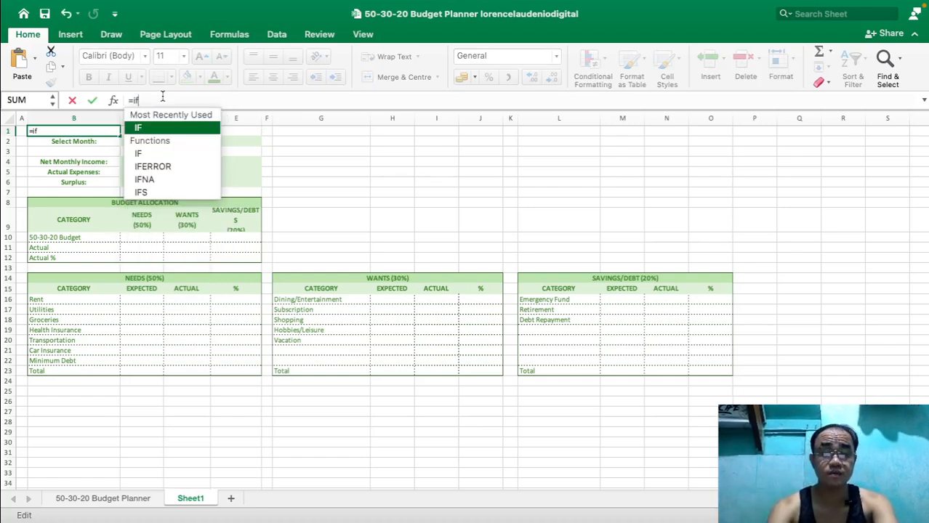
text(()
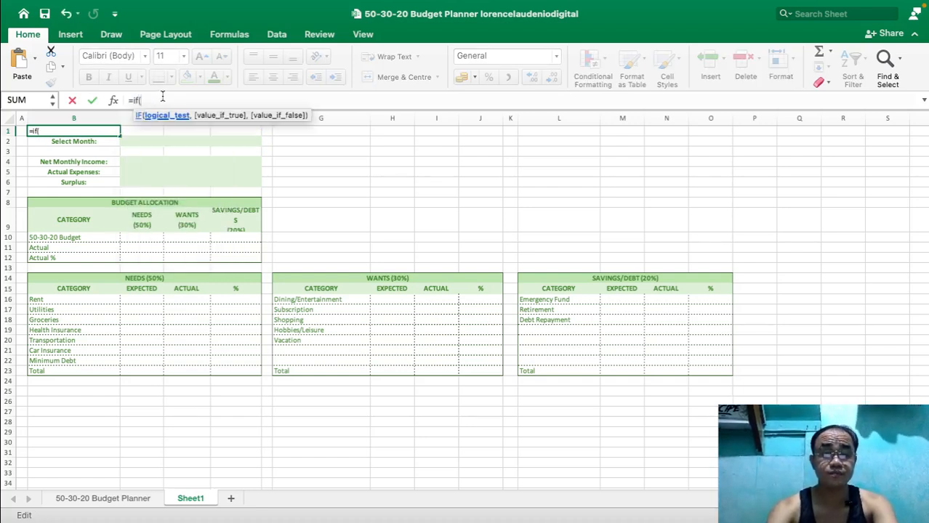
click(145, 142)
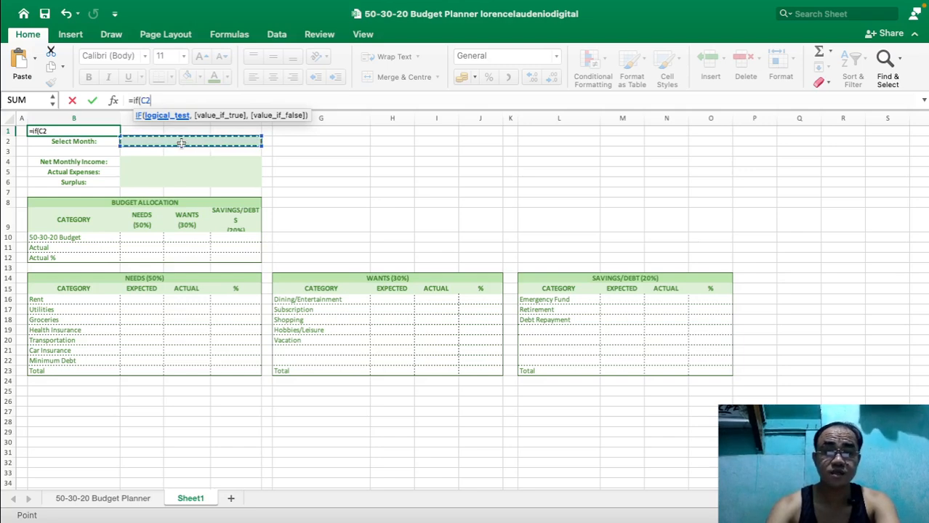
text(=")
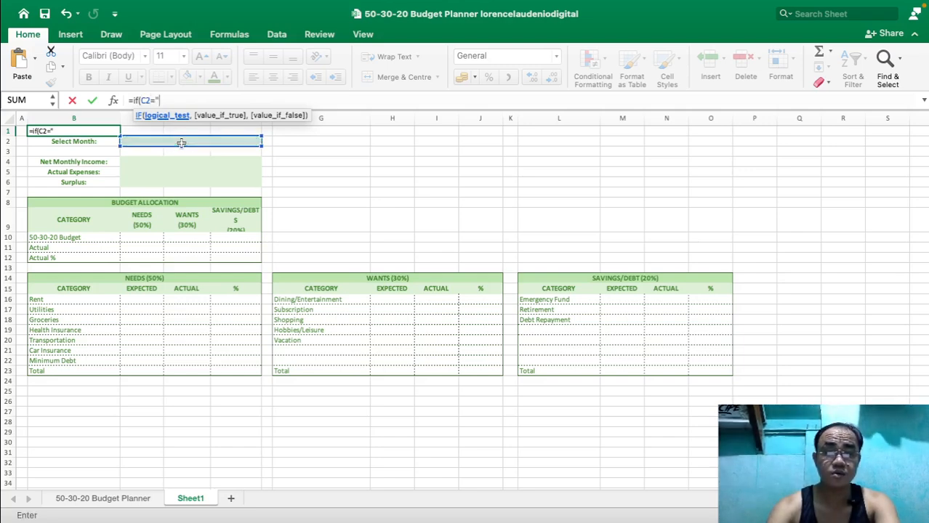
text(",)
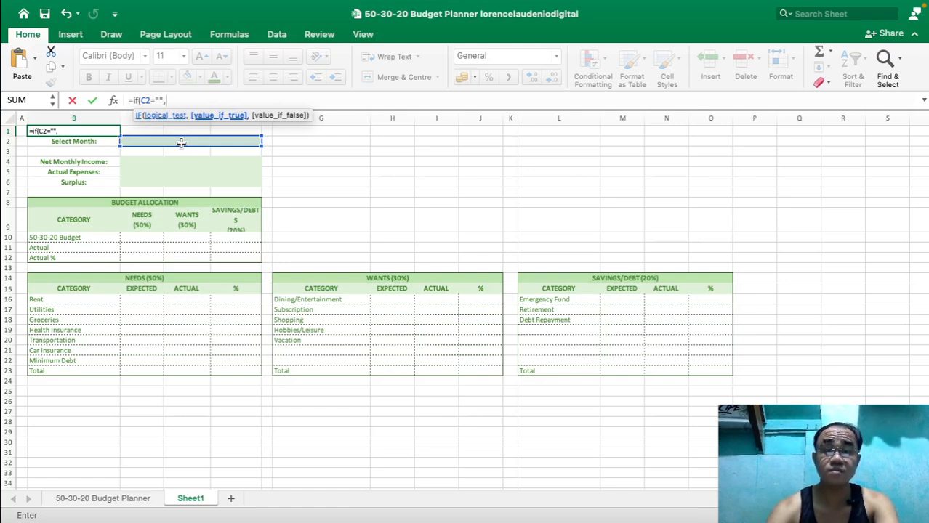
text("",)
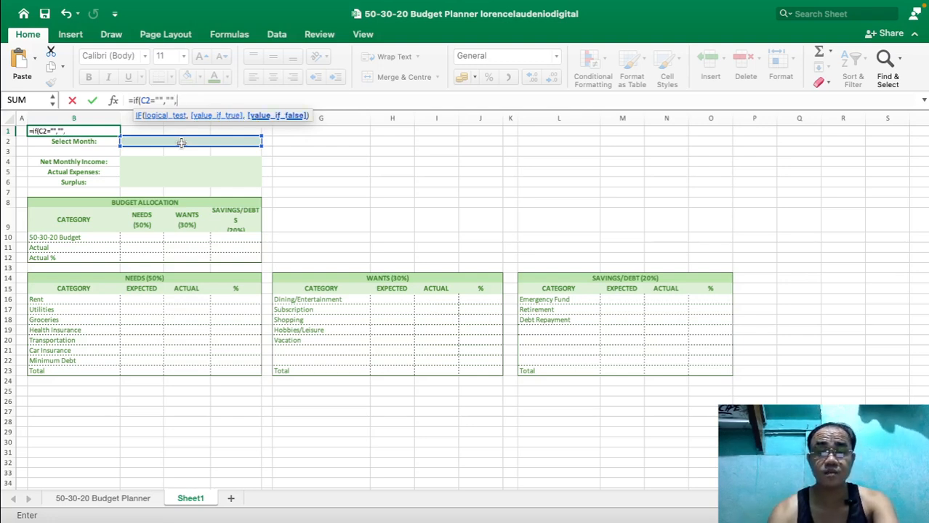
click(143, 143)
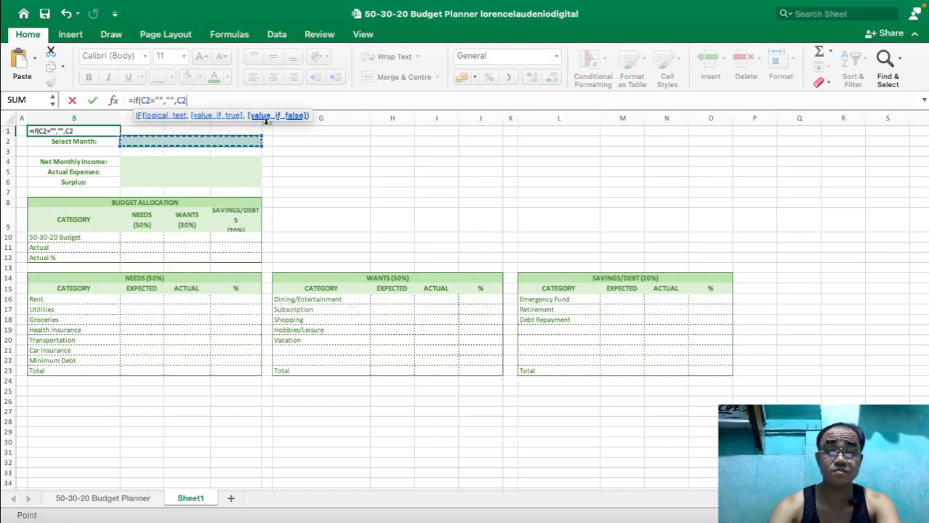
text())
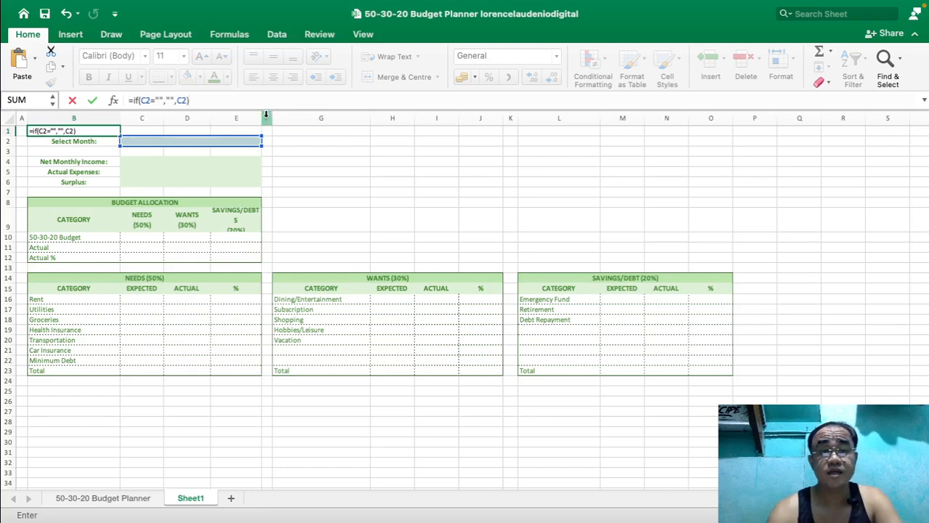
key(Return)
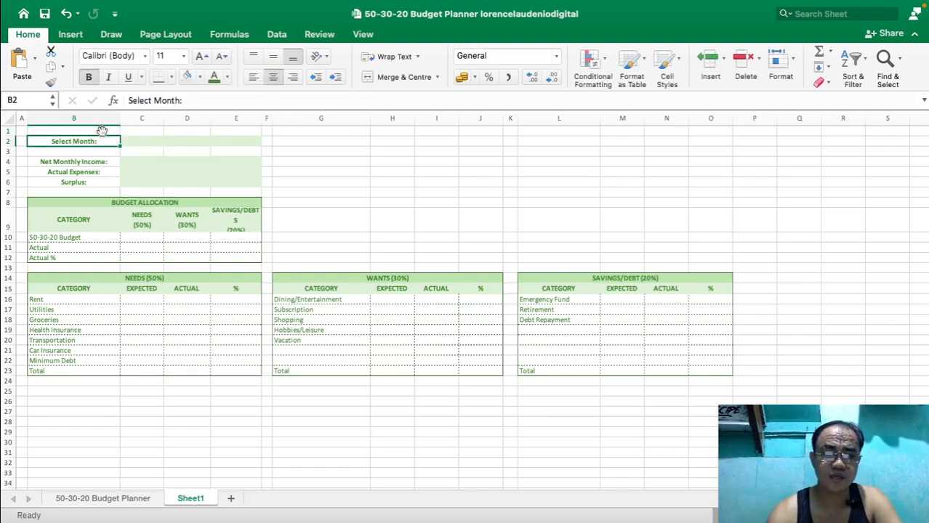
Make B1 bold, and merge and centre C1:E1 with bold text.
click(179, 133)
click(100, 131)
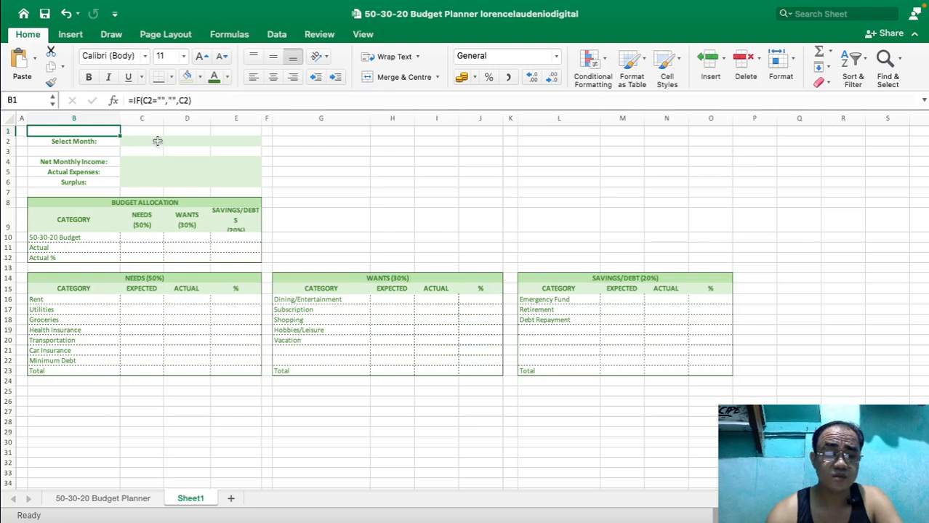
click(90, 78)
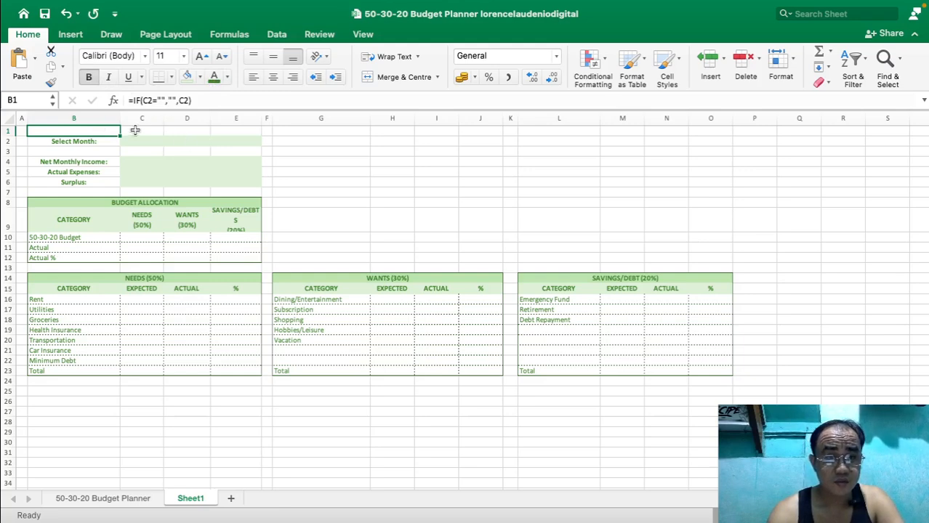
drag(134, 131, 232, 128)
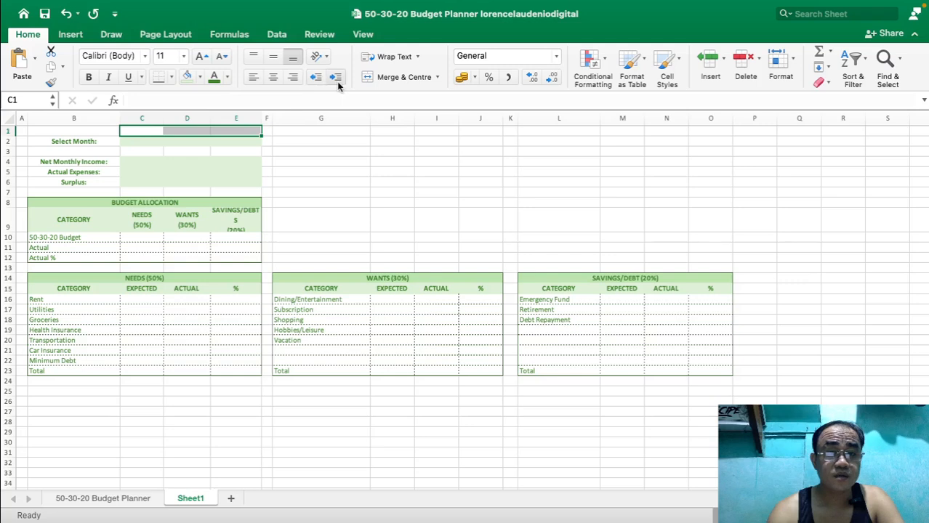
click(385, 77)
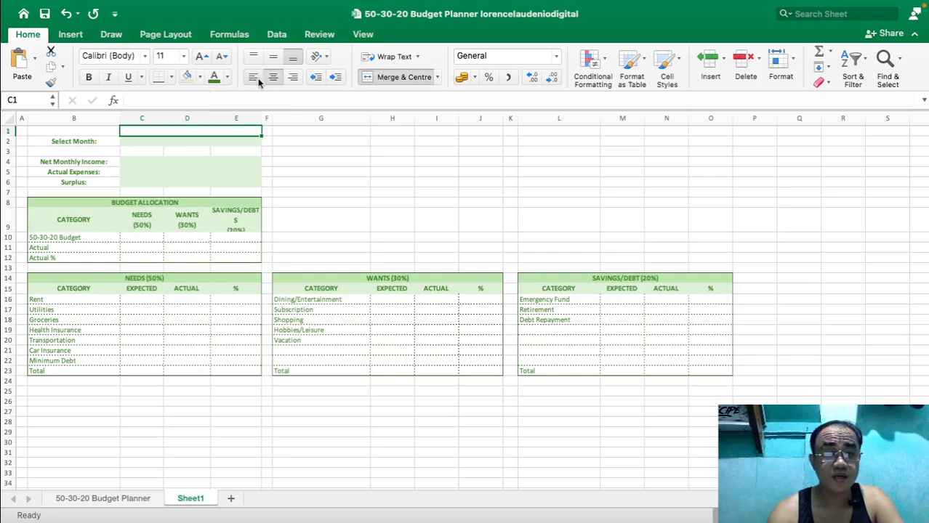
click(89, 78)
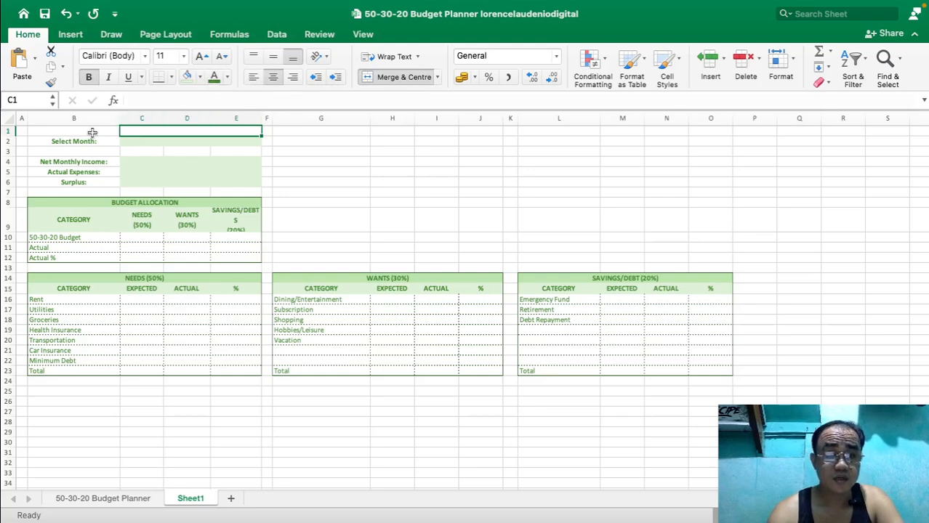
Fill the header row B1:E1 and the Select Month label in B2 with the medium green used for the table titles.
drag(93, 131, 195, 129)
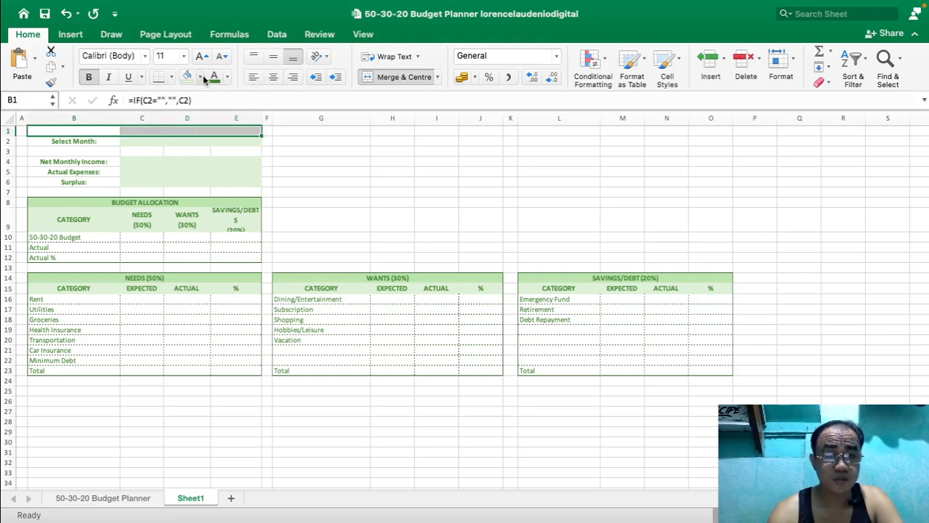
click(201, 80)
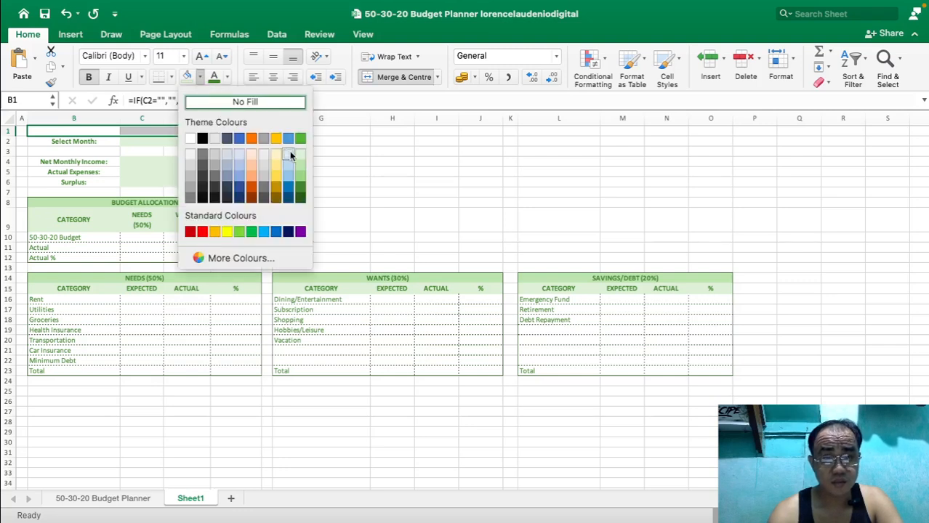
click(296, 165)
click(73, 141)
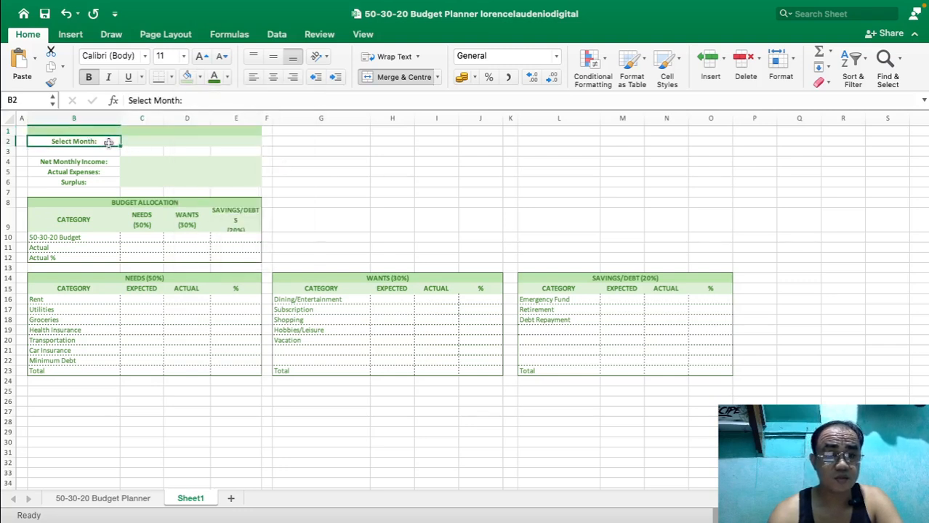
click(186, 76)
click(334, 152)
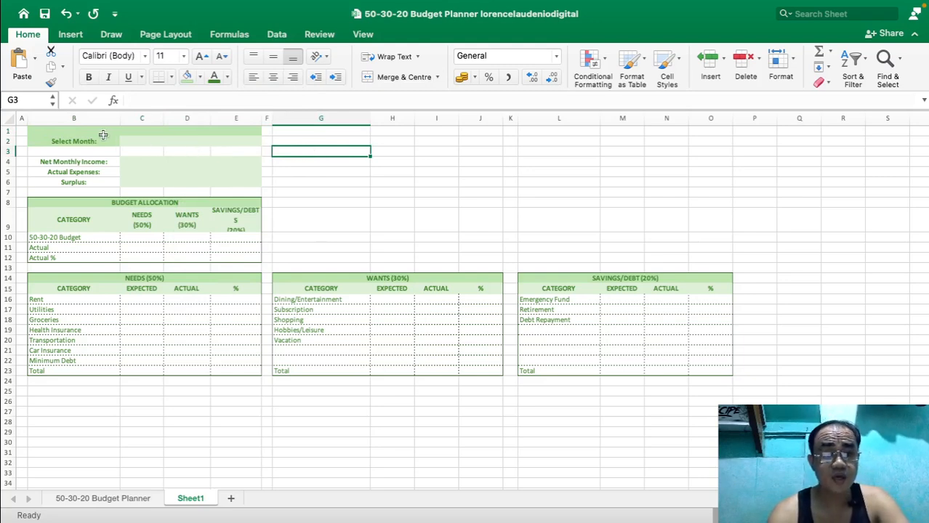
Enter the year 2024 in the merged header cell C1.
drag(125, 132, 214, 135)
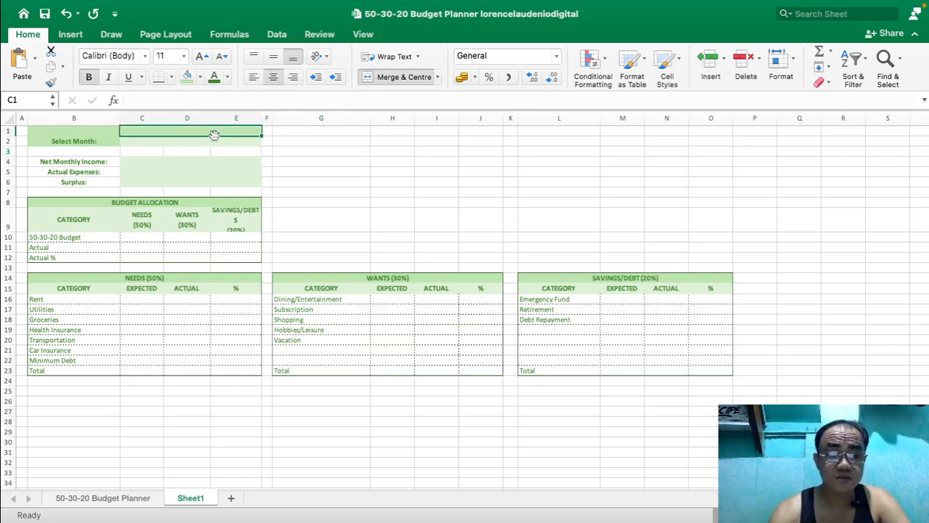
text(2024)
key(Return)
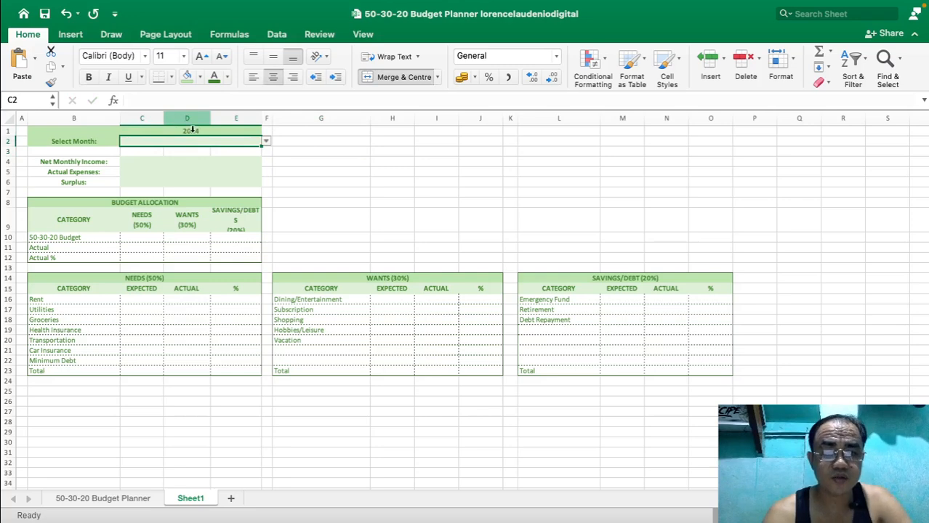
click(322, 148)
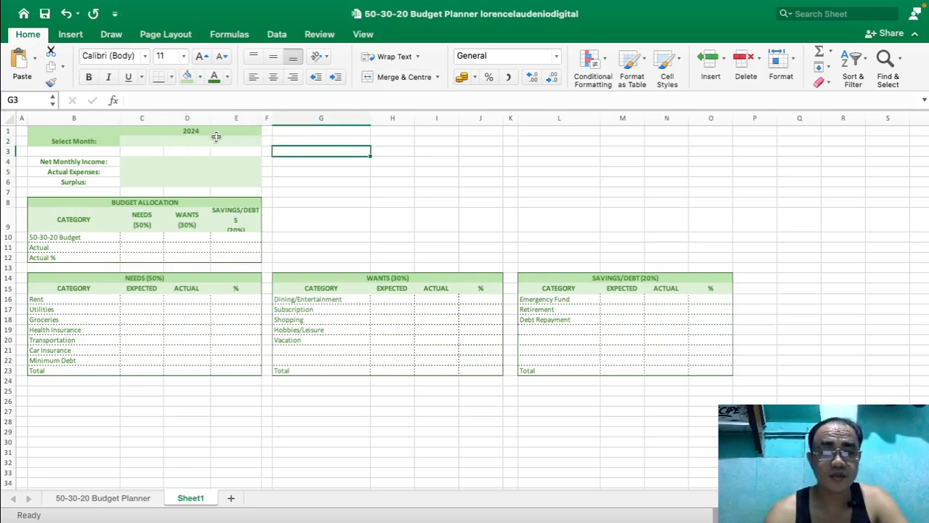
Choose January as the month in C2.
click(181, 141)
click(265, 141)
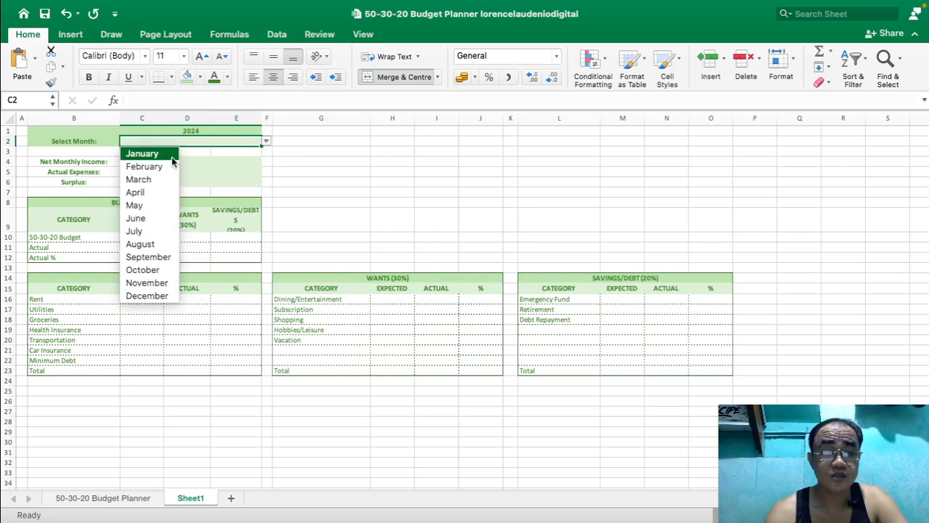
click(178, 153)
Centre the month name in B1 and enlarge both it and the year in C1 to font size 16.
click(43, 132)
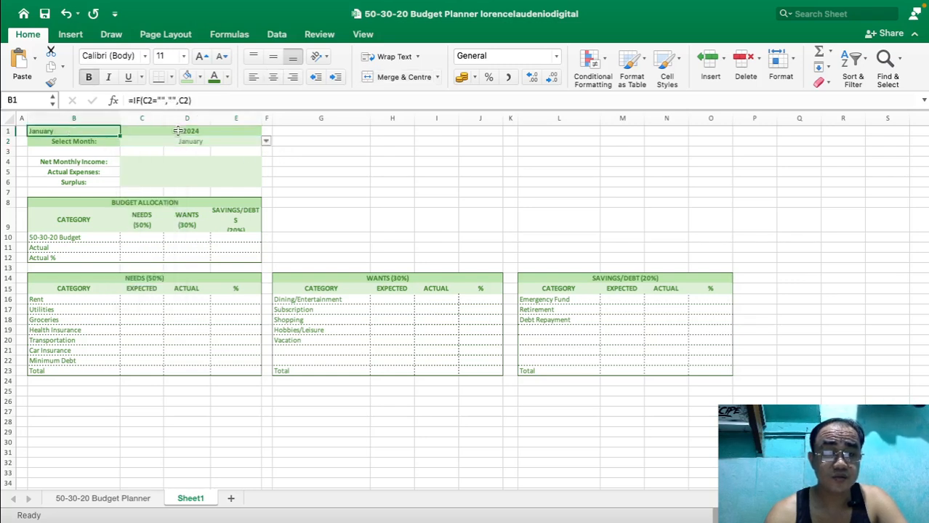
click(273, 77)
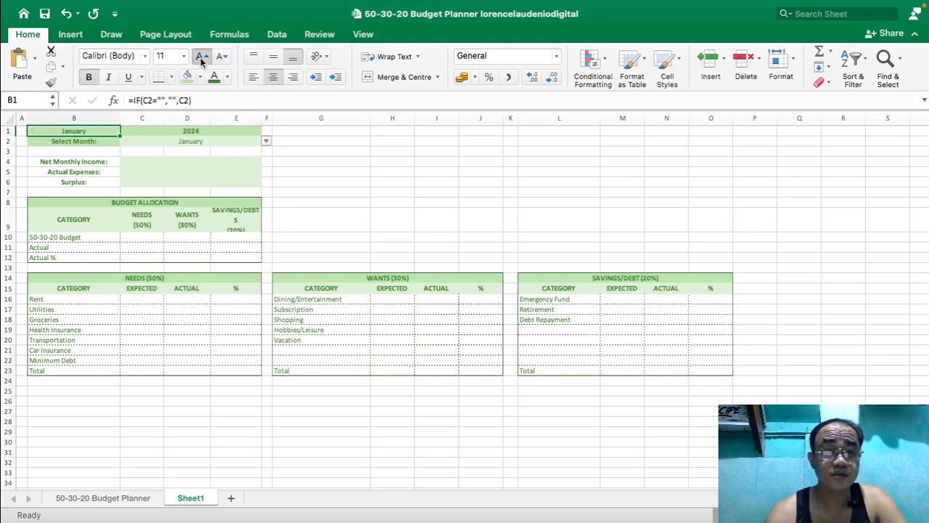
click(201, 58)
drag(178, 133, 105, 130)
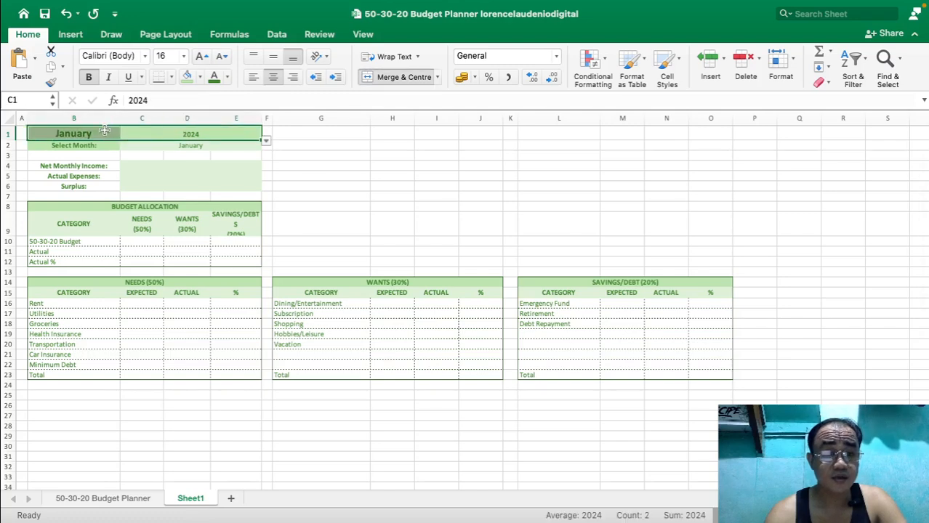
click(201, 59)
click(201, 60)
click(201, 59)
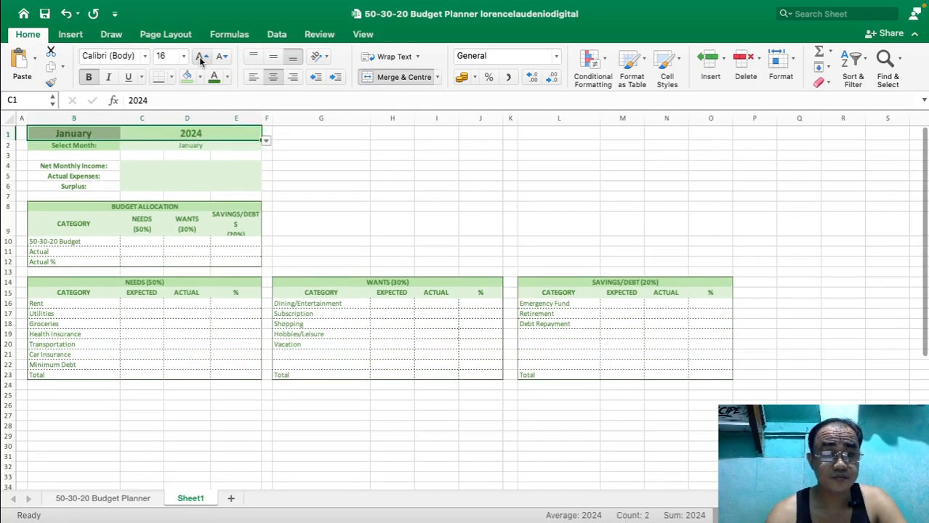
click(312, 136)
Change the selected month in C2 to August.
click(219, 149)
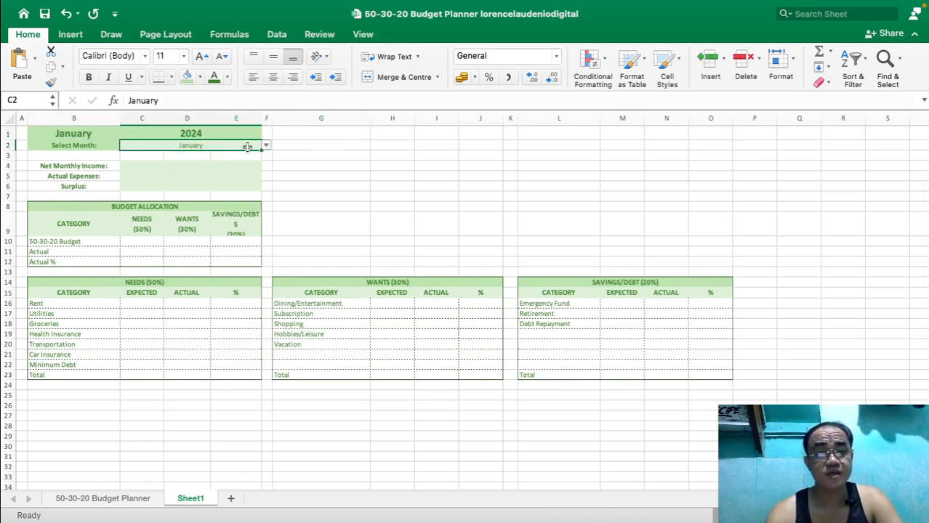
click(266, 146)
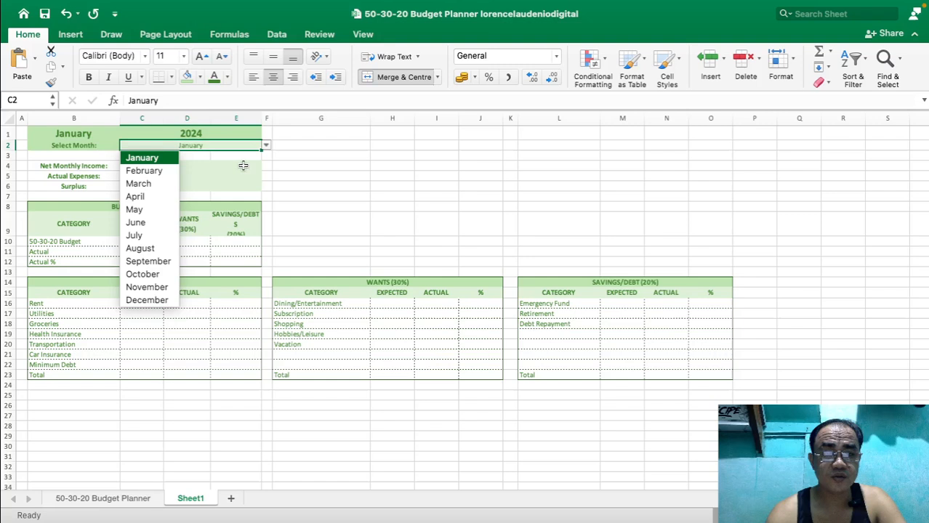
click(174, 247)
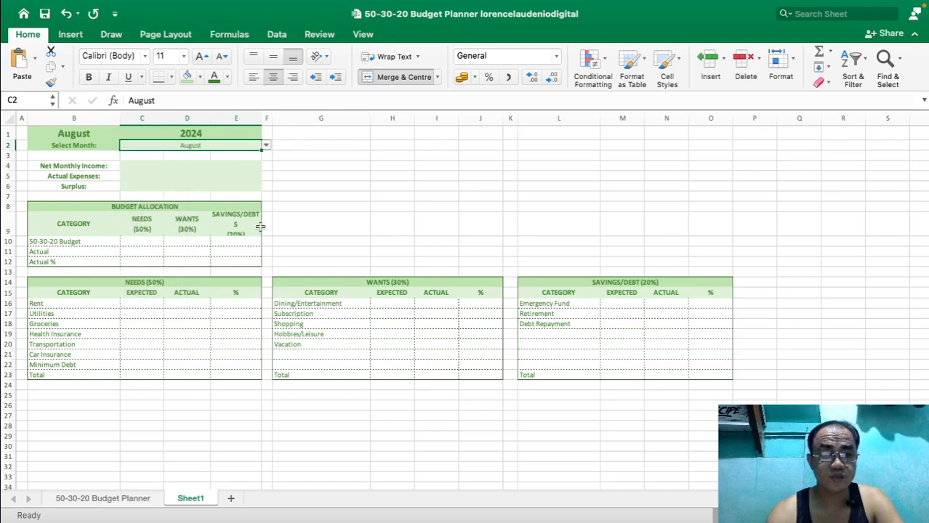
click(327, 185)
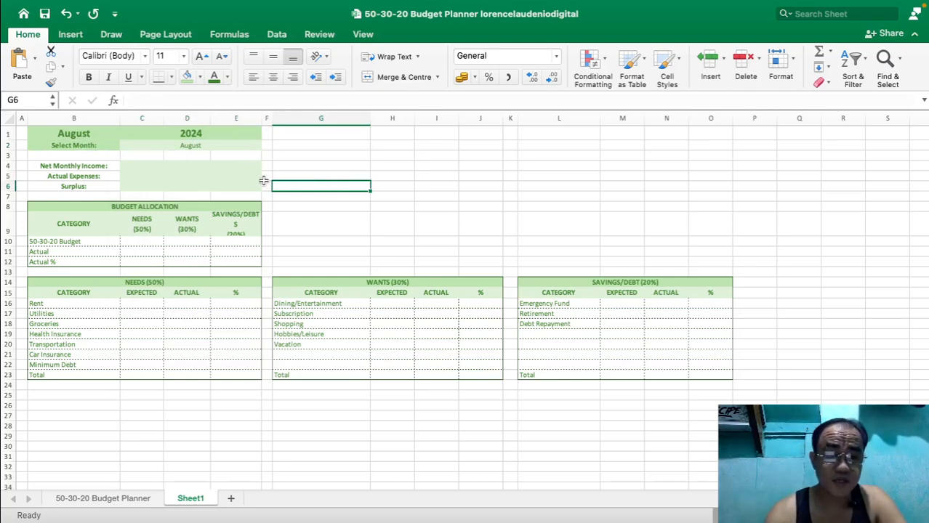
click(146, 242)
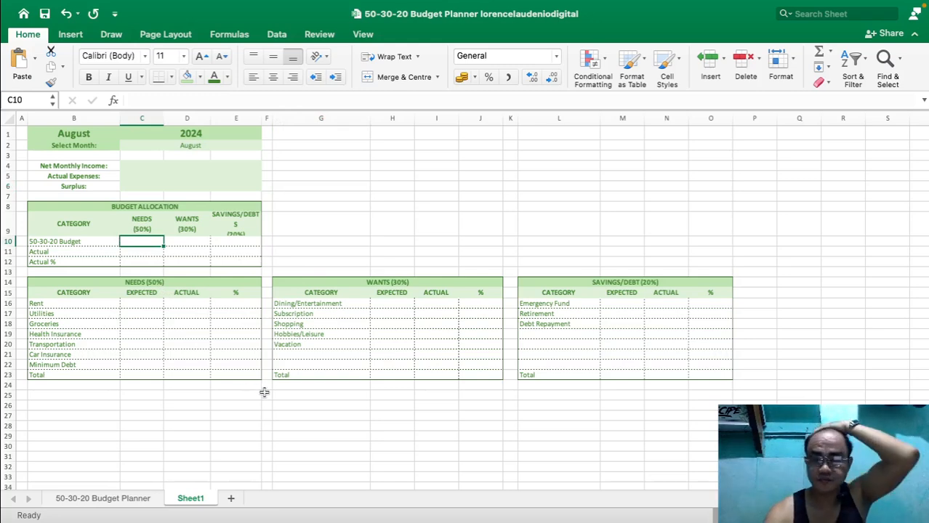
click(155, 332)
Enter 1200 as the expected and 1150 as the actual amount for Rent in the Needs table.
click(149, 305)
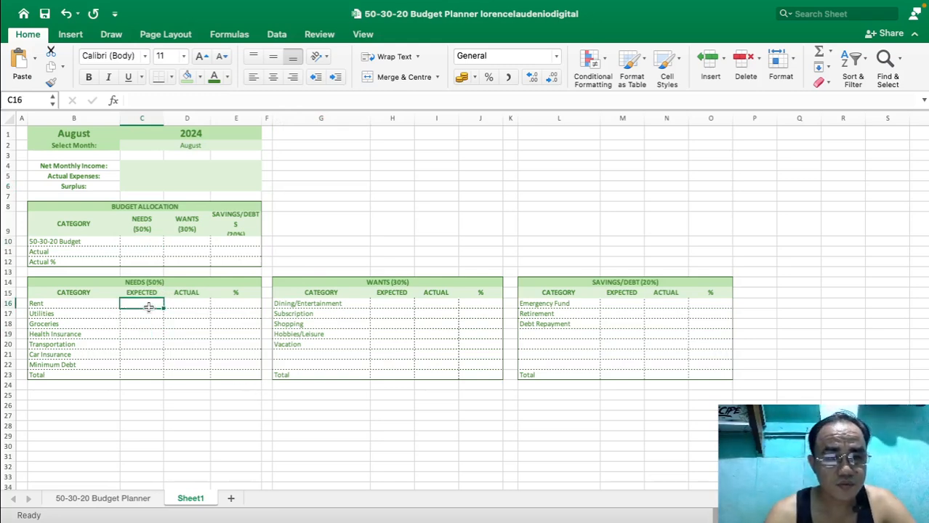
text(1200)
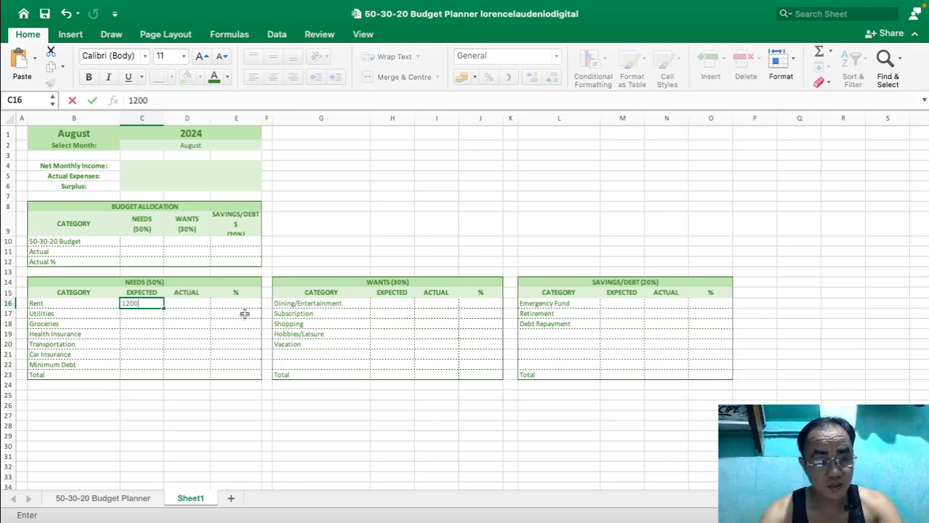
key(Tab)
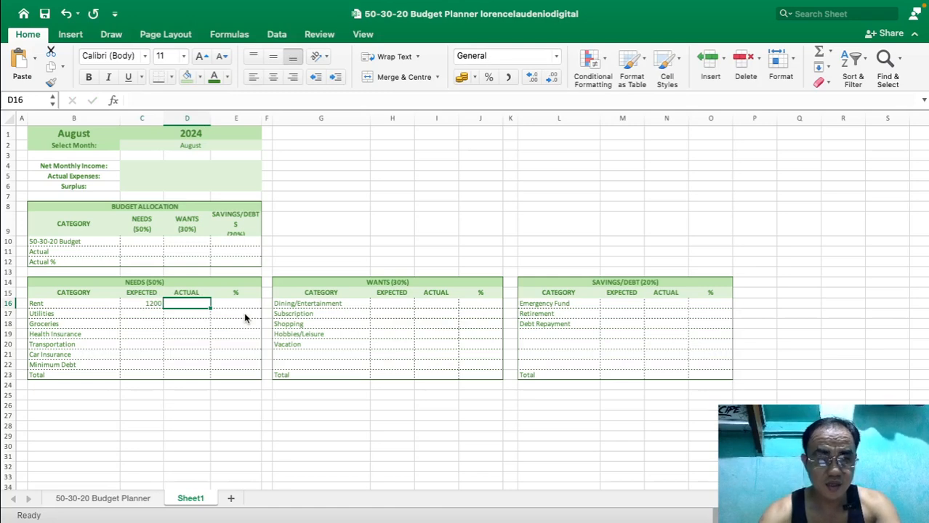
text(11)
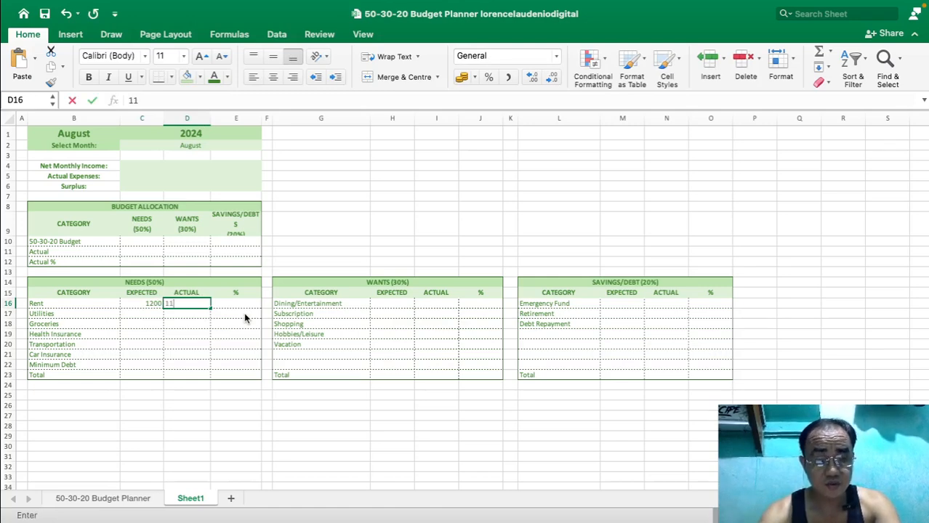
text(50)
key(Tab)
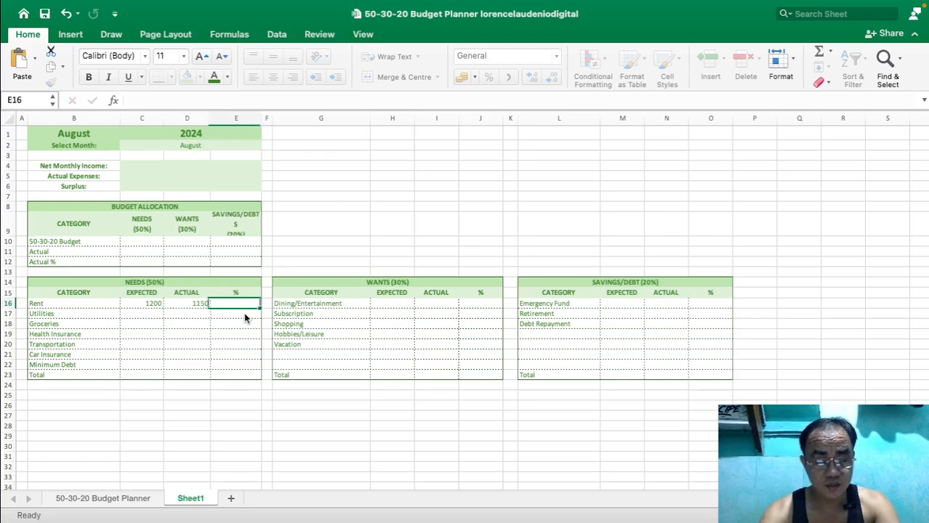
Enter 150 as the expected and 130 as the actual amount for Utilities.
key(Down)
key(Left)
key(Left)
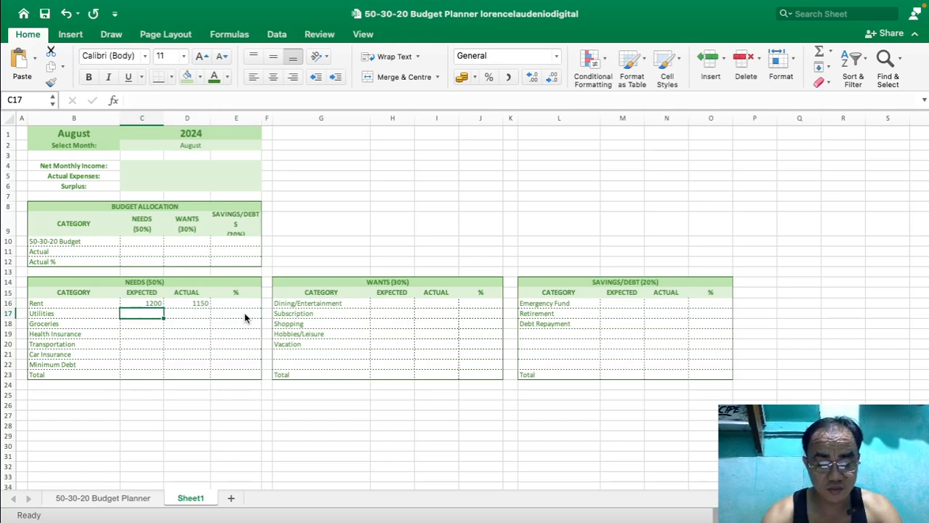
text(150)
key(Tab)
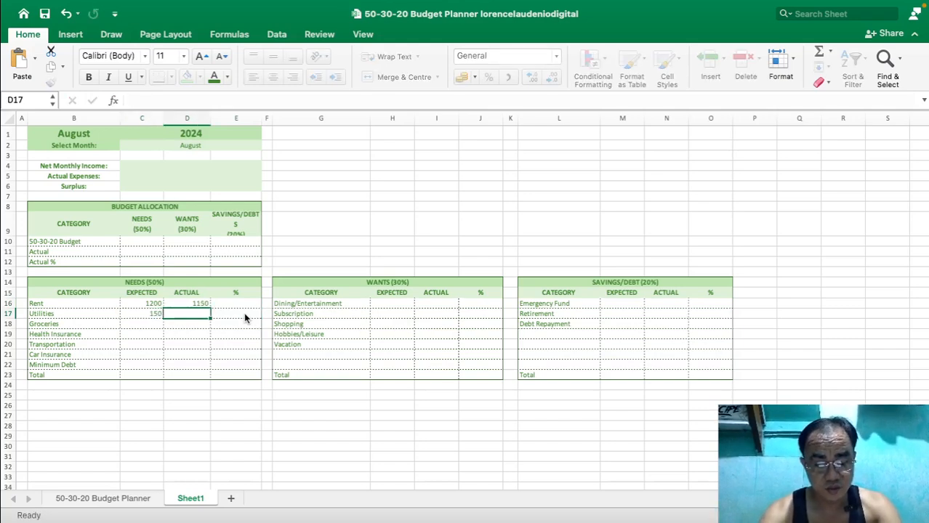
text(130)
key(Return)
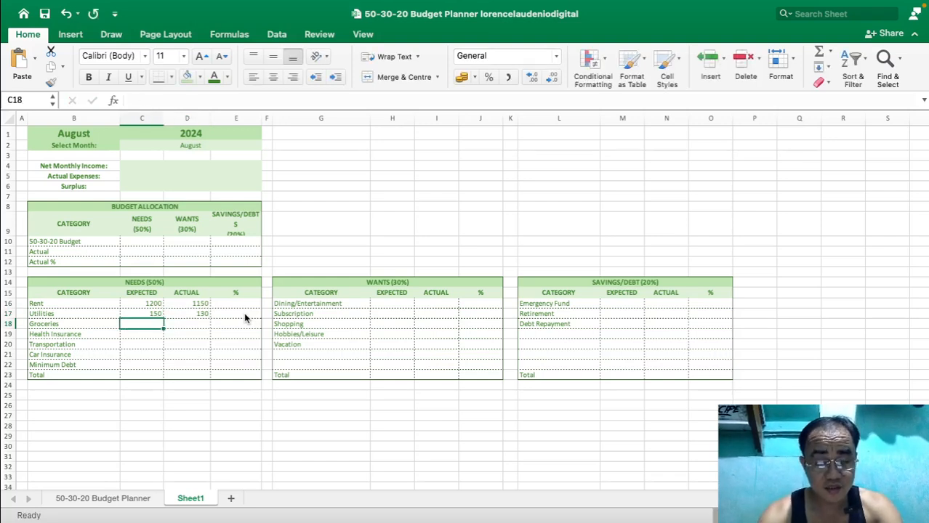
Fill in the expected and actual amounts: 350 and 320 for Groceries, 100 and 100 for Health Insurance.
text(350)
key(Tab)
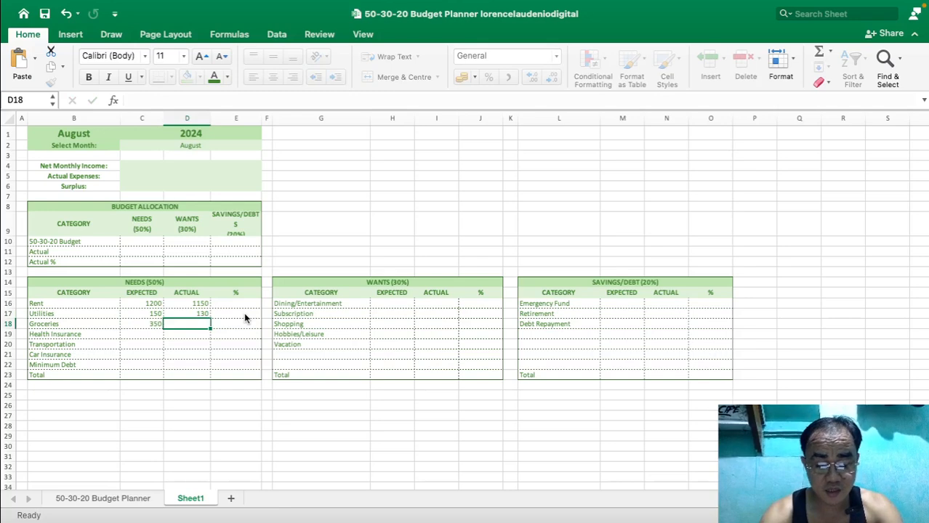
text(320)
key(Return)
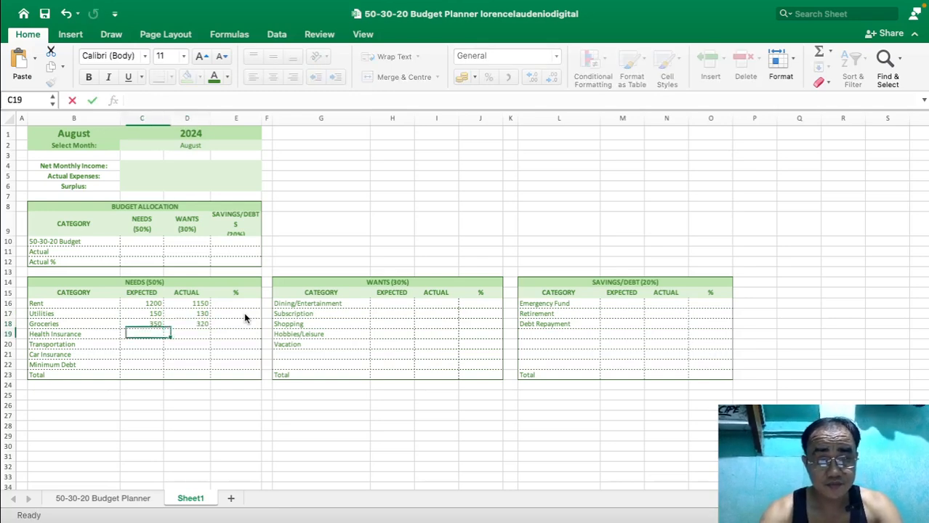
text(100)
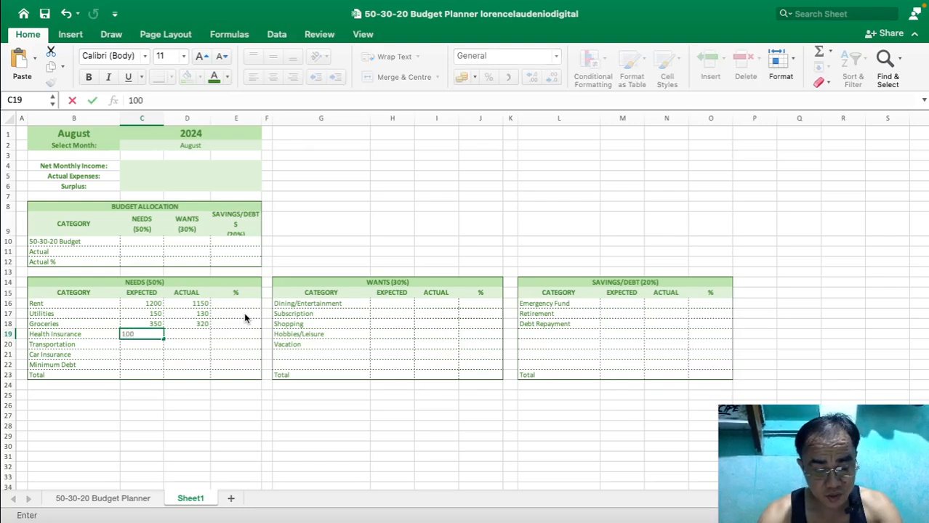
key(Tab)
text(1)
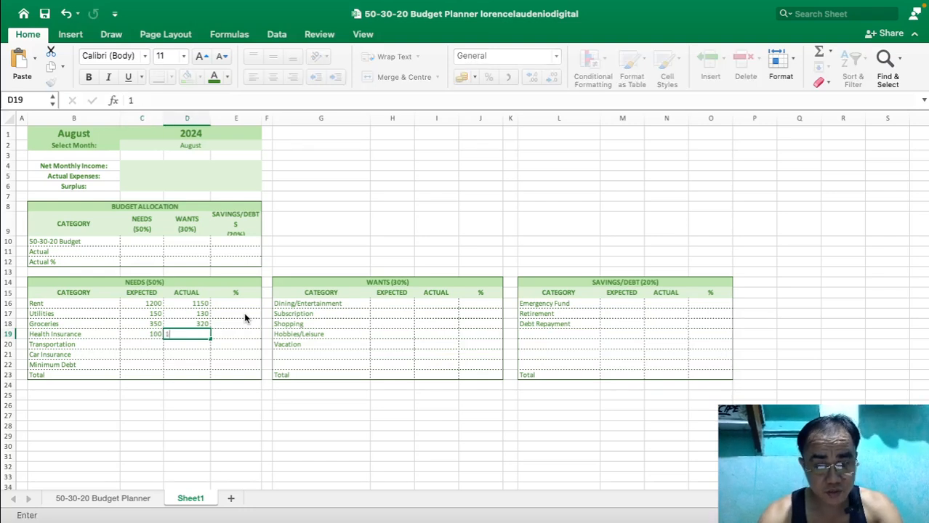
text(00)
key(Return)
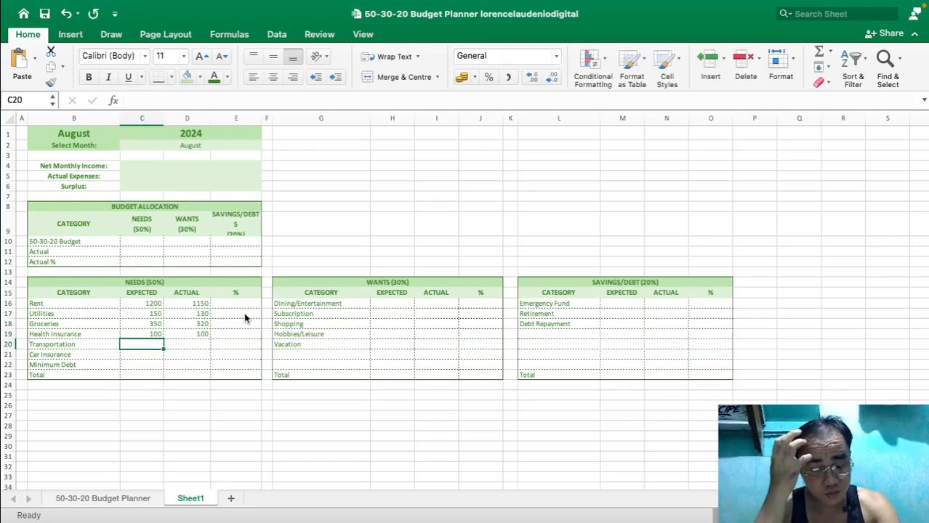
Enter expected amounts of 250 for Transportation and Car Insurance, and 100 as both expected and actual for Minimum Debt.
text(250)
key(Return)
text(2)
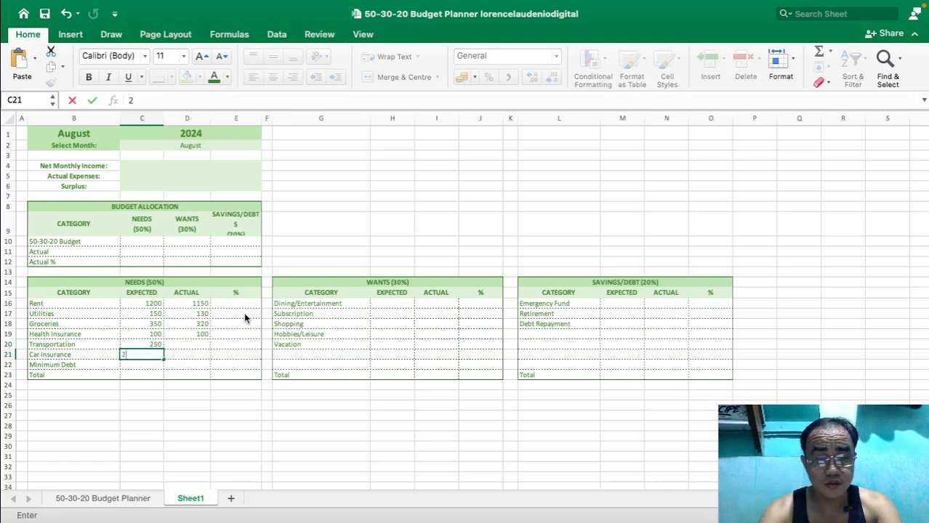
text(50)
key(Return)
text(100)
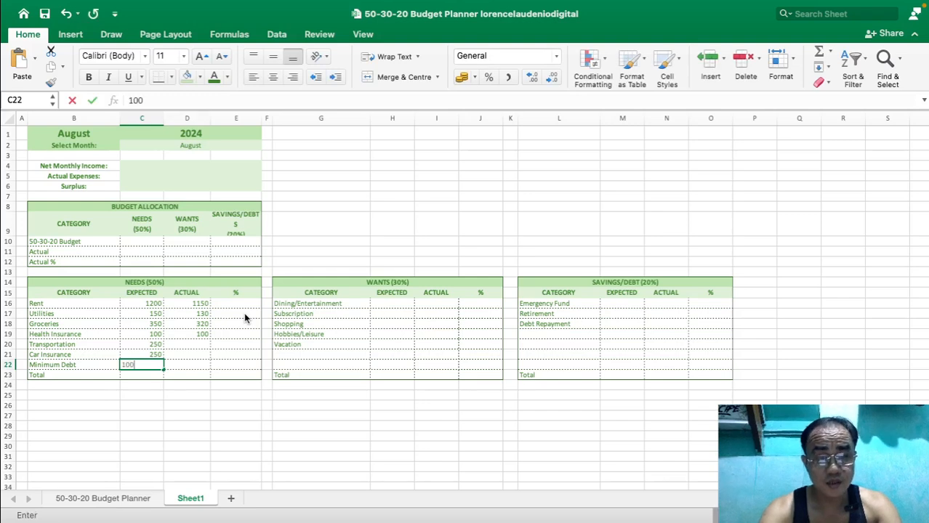
key(Tab)
text(100)
key(Return)
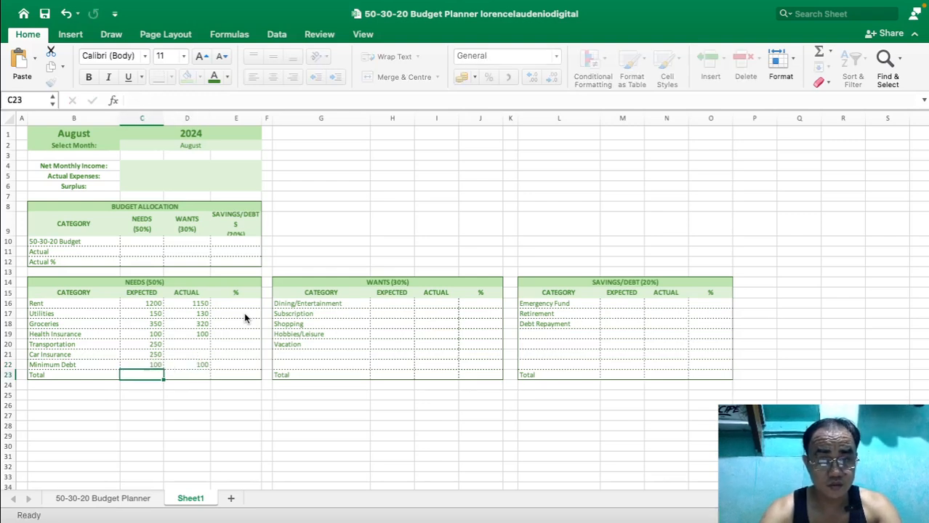
Enter 250 as the actual amount for Transportation in D20.
key(Up)
key(Up)
key(Up)
key(Right)
key(Right)
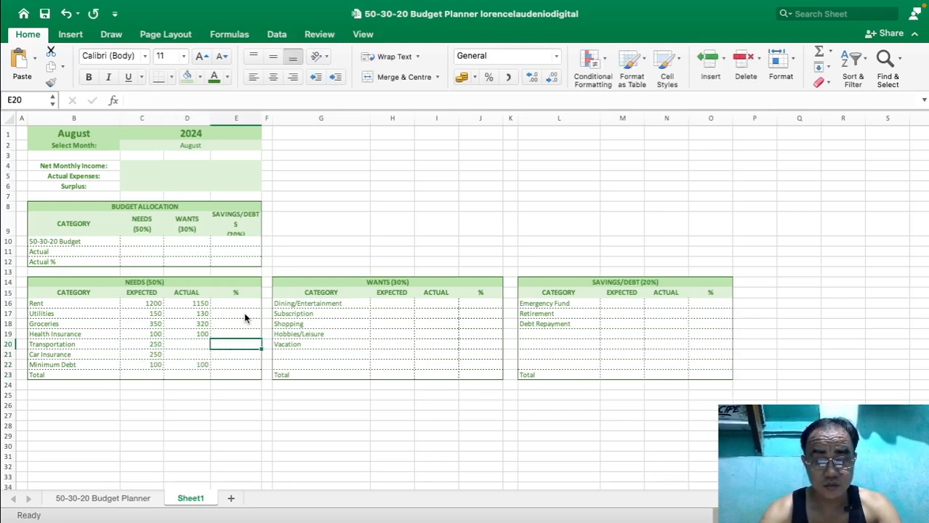
key(Left)
text(250)
key(Return)
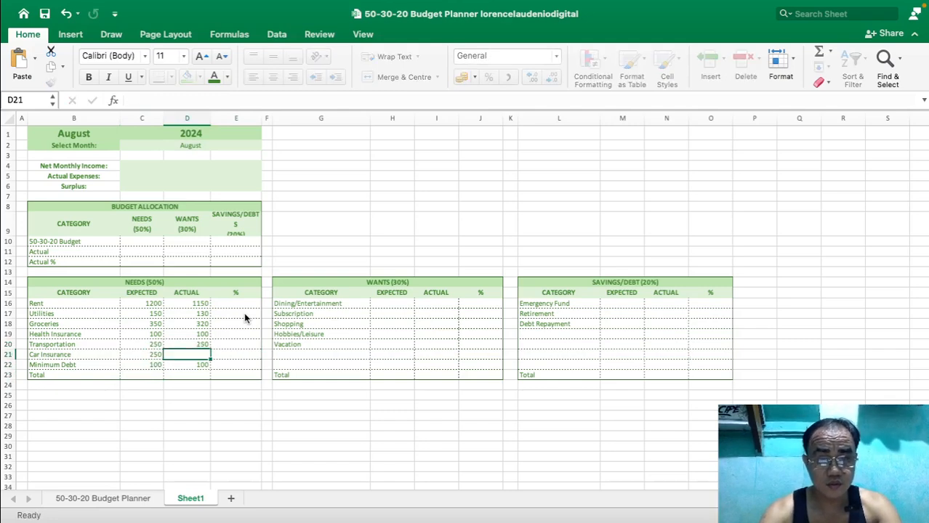
Set both the expected and actual amounts for Car Insurance to 100.
key(Left)
text(100)
key(Tab)
text(100)
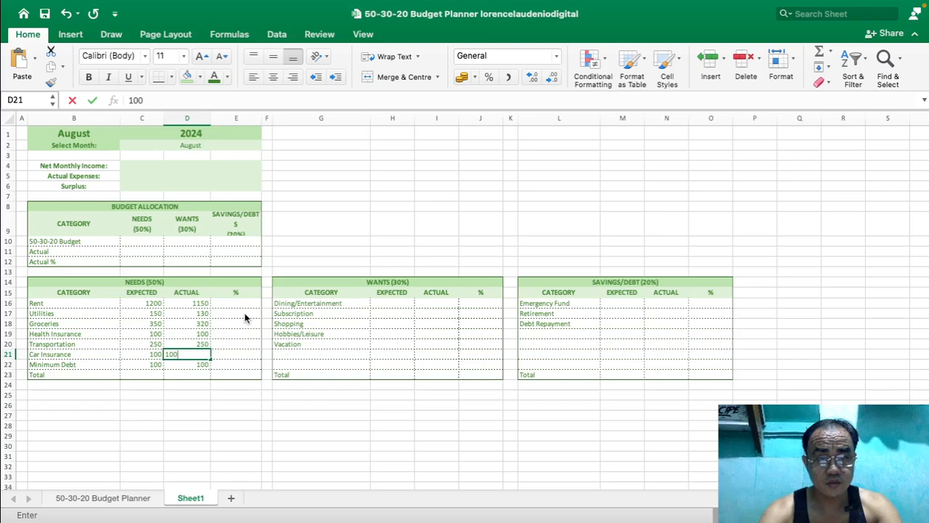
key(Return)
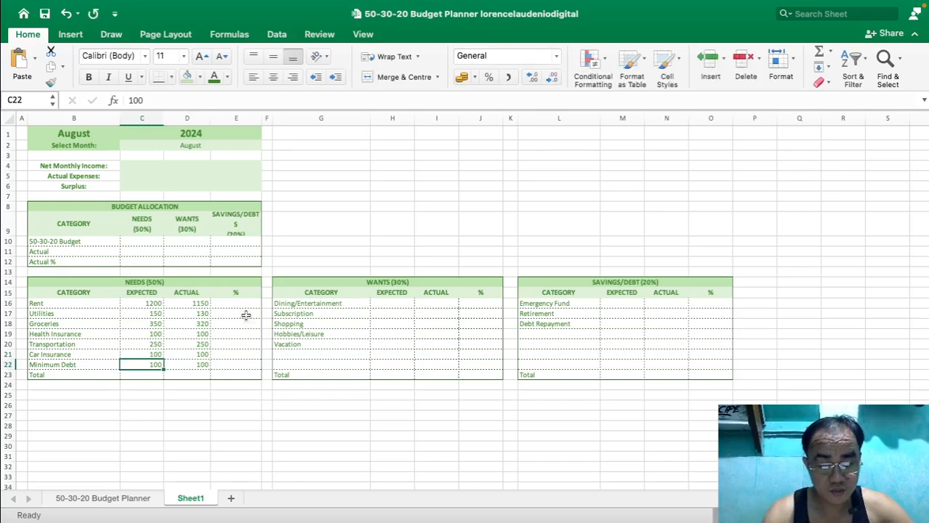
Re-enter the Minimum Debt row with 100 expected and 90 actual.
text(100)
key(Tab)
text(90)
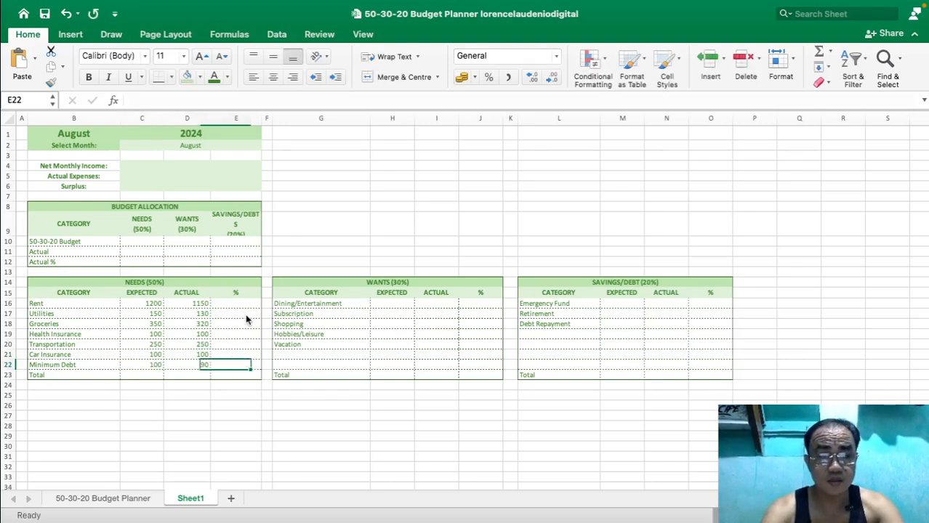
key(Tab)
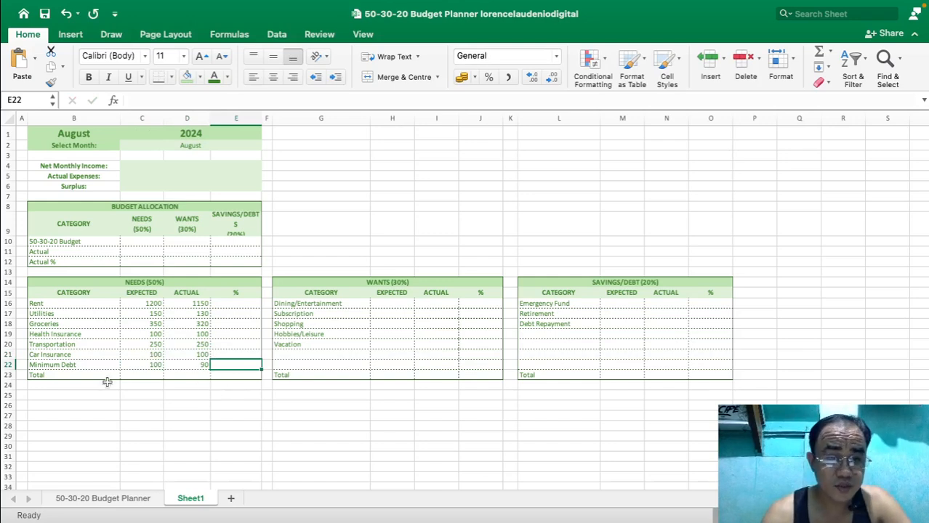
Total the Needs expected amounts in C23 with =SUM(C16:C22) and fill the formula across to E23.
click(151, 375)
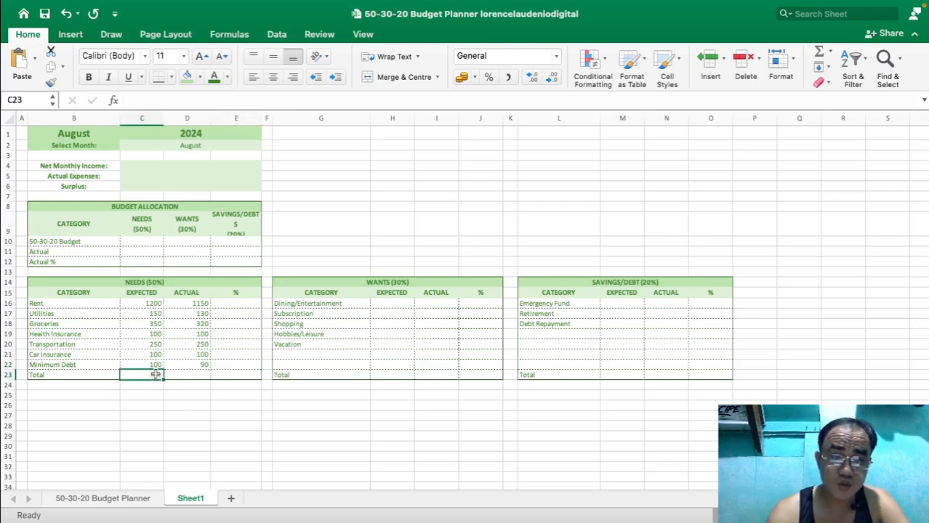
click(819, 54)
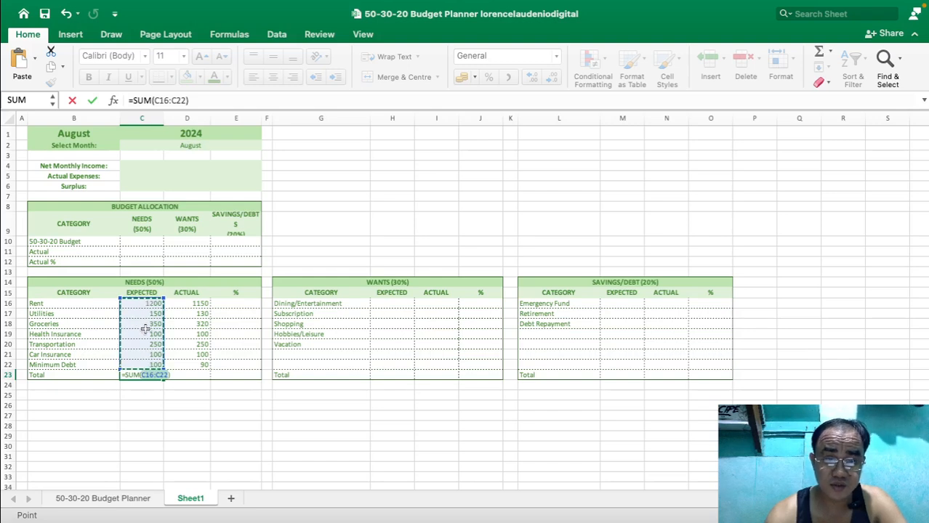
key(Return)
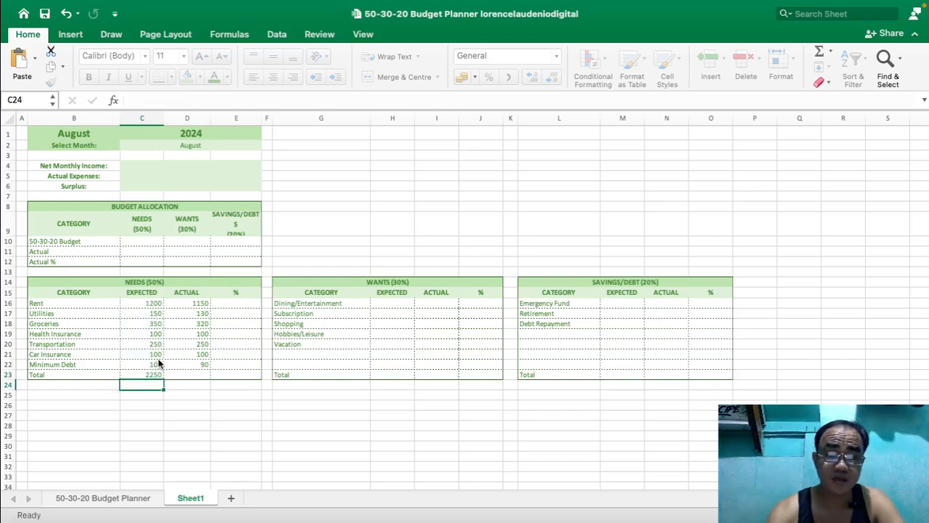
click(159, 374)
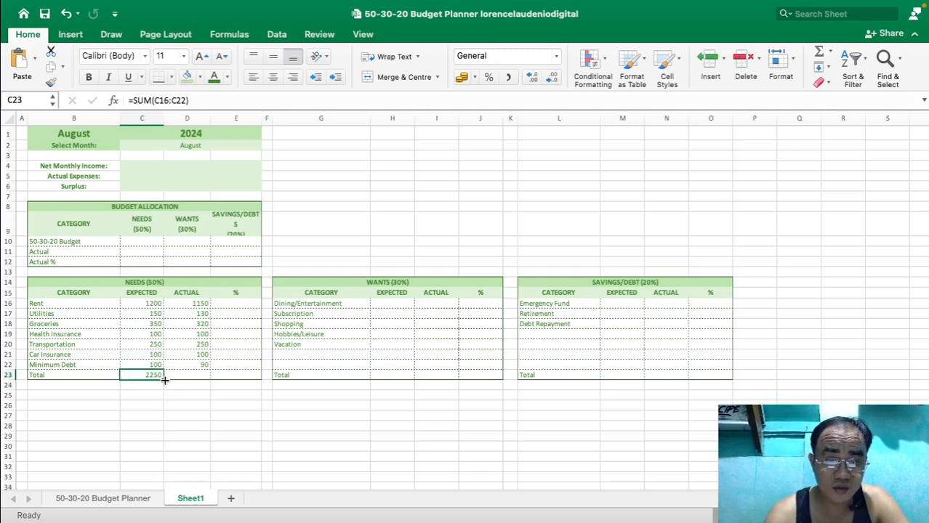
drag(164, 380, 251, 379)
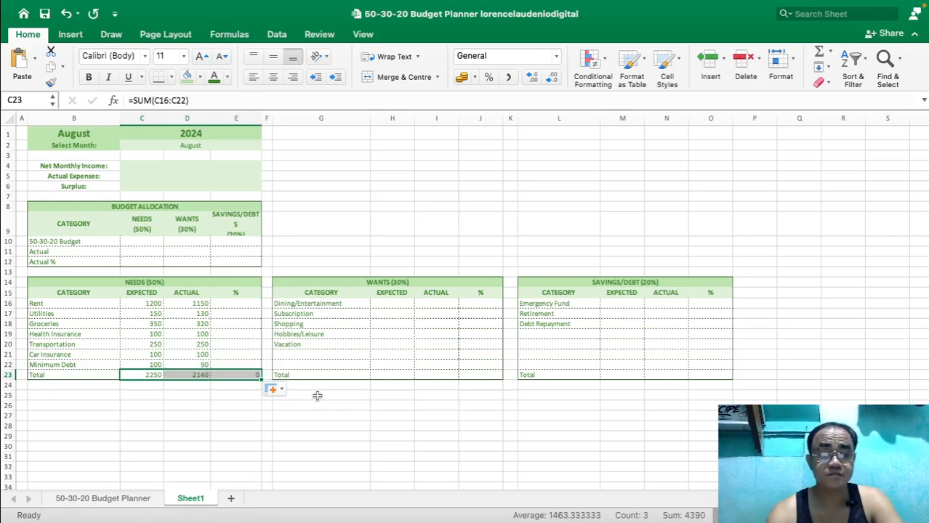
click(316, 395)
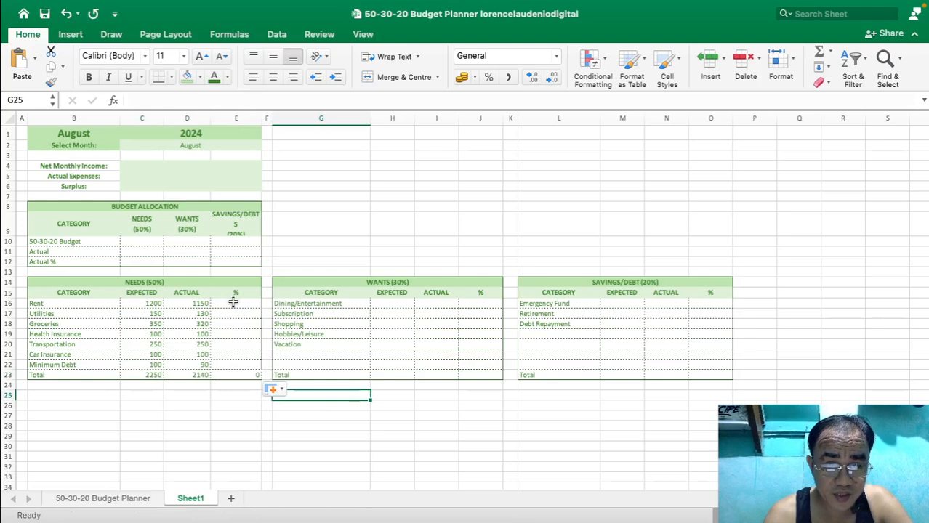
Format the Needs percentage column E16:E23 as Percentage.
drag(234, 303, 243, 372)
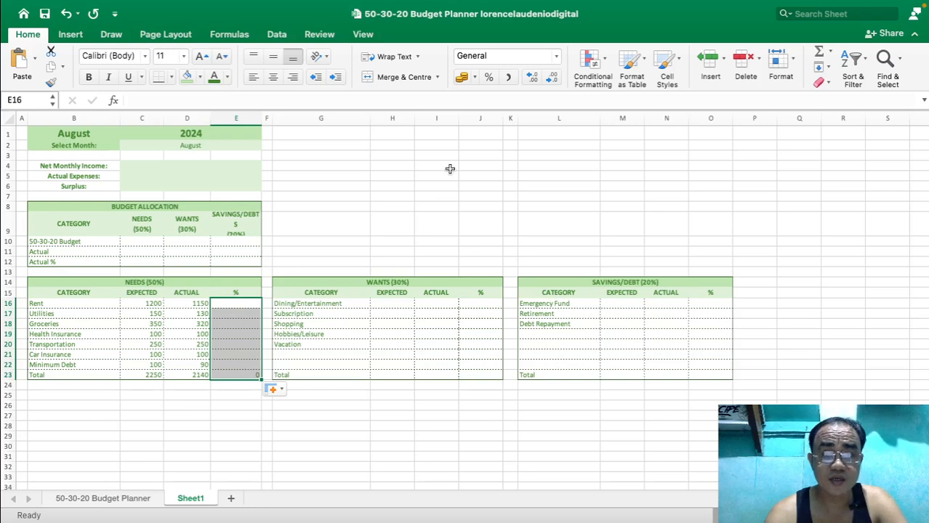
click(487, 77)
click(460, 313)
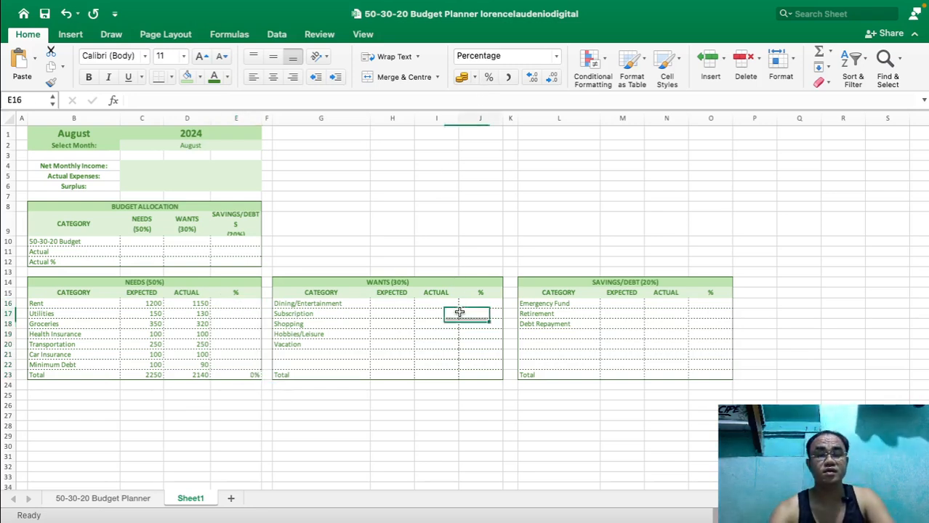
Centre the contents of the Needs percentage cells E16:E23.
drag(252, 306, 250, 372)
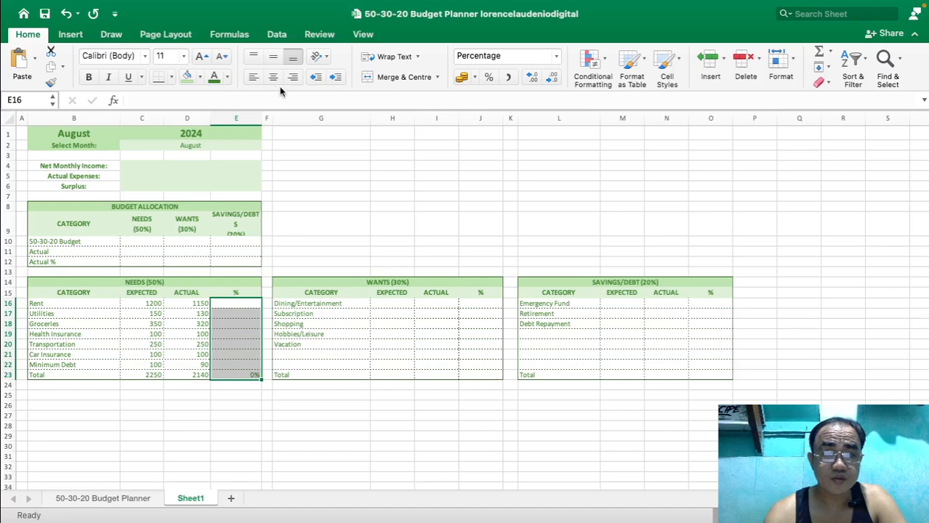
click(355, 345)
click(451, 326)
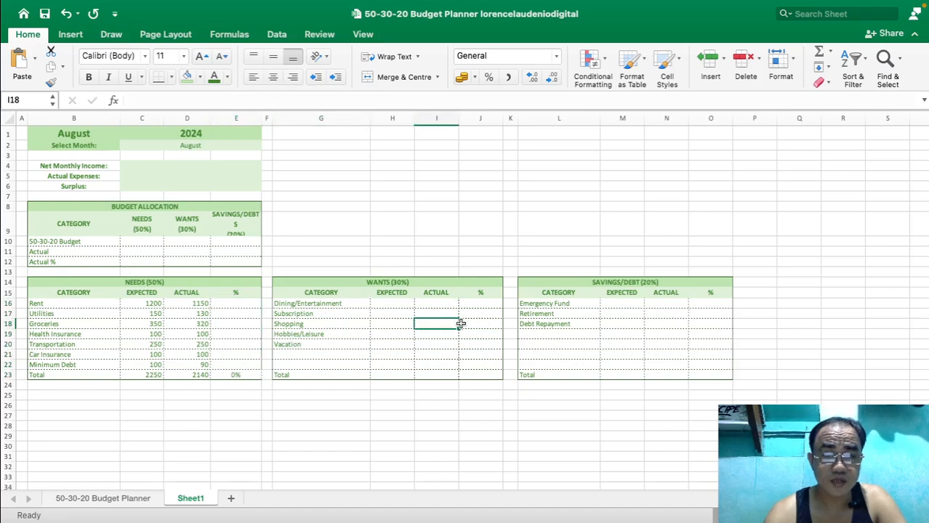
Total the Wants expected amounts in H23 with =SUM(H16:H22) and fill the formula across to J23.
click(400, 375)
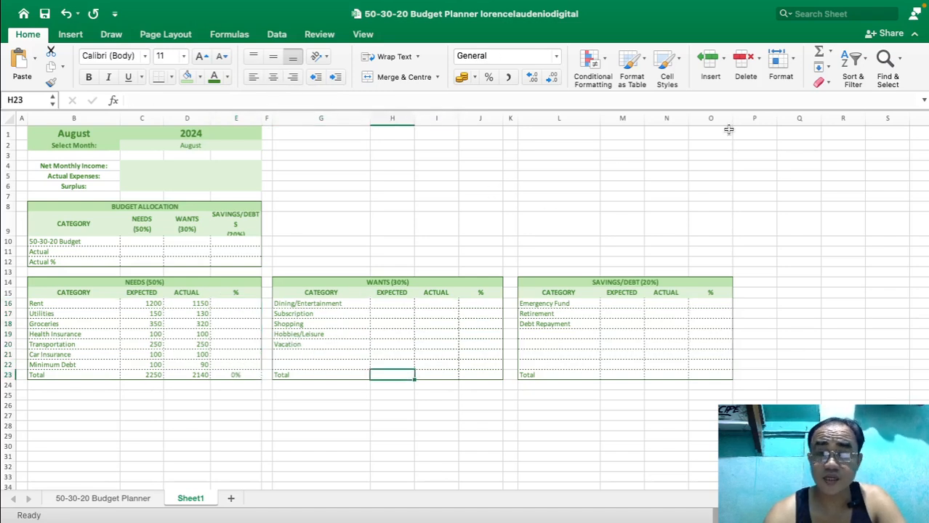
click(818, 54)
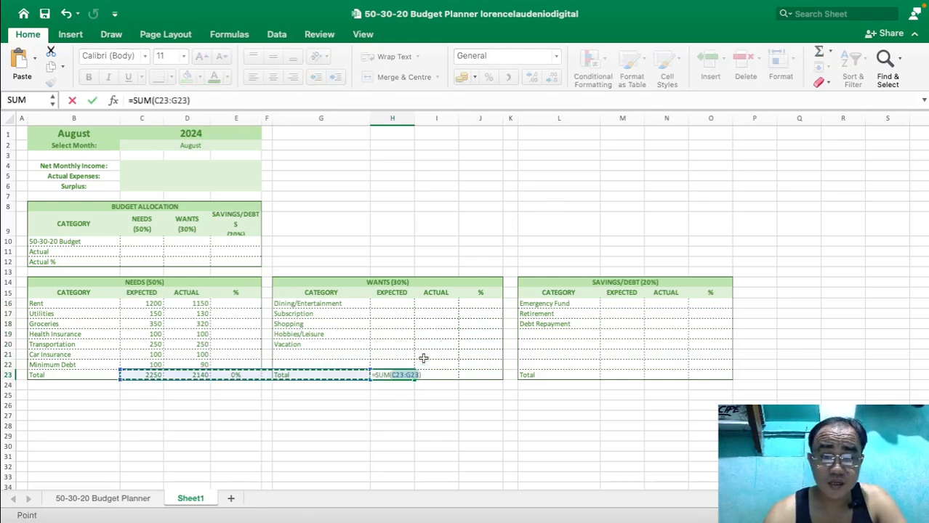
drag(408, 365, 409, 305)
key(Return)
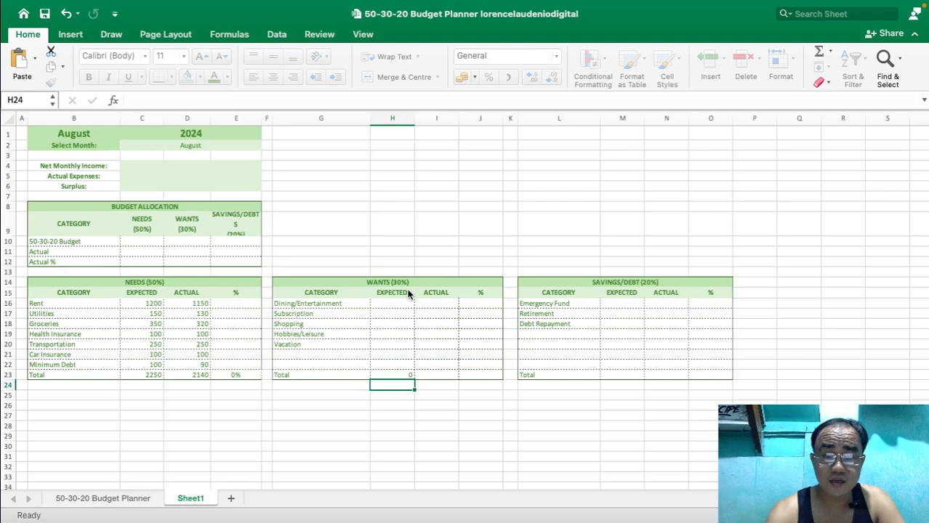
click(403, 379)
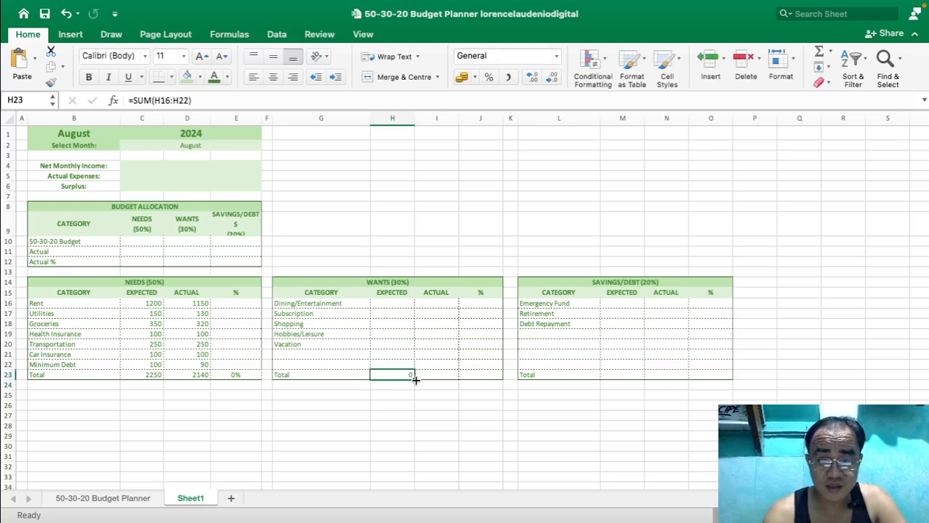
drag(415, 379, 489, 375)
Format the Wants percentage cells J16:J23 as Percentage and centre their contents.
drag(485, 305, 484, 374)
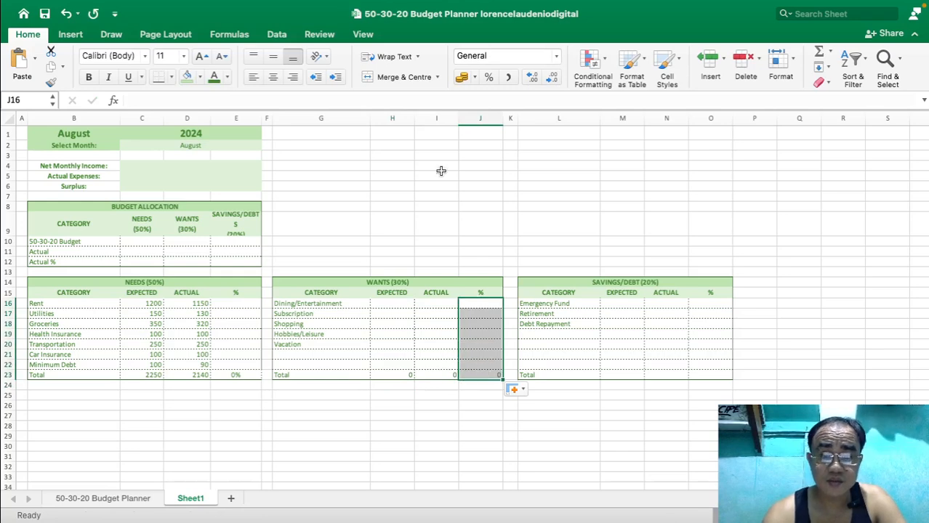
click(486, 77)
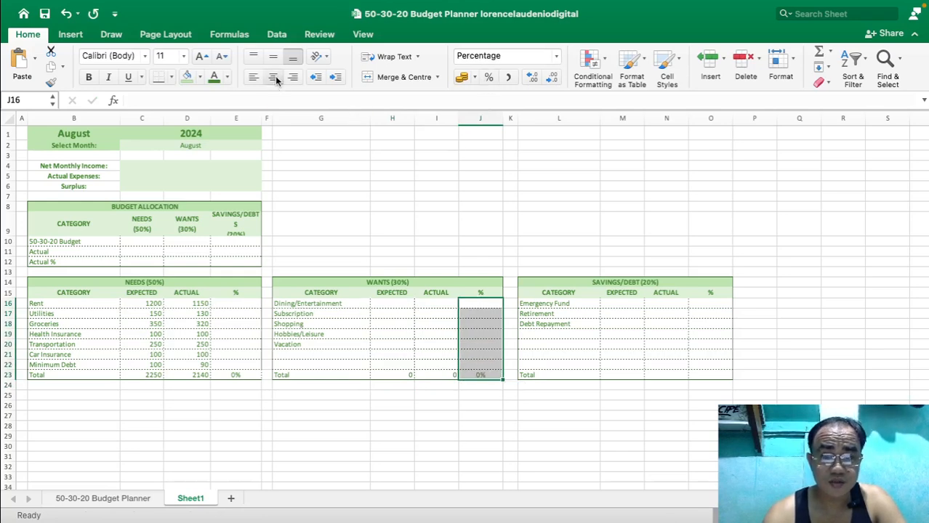
click(682, 334)
Total the Savings/Debt expected amounts in M23 with =SUM(M16:M22) and fill the formula across to O23.
click(636, 375)
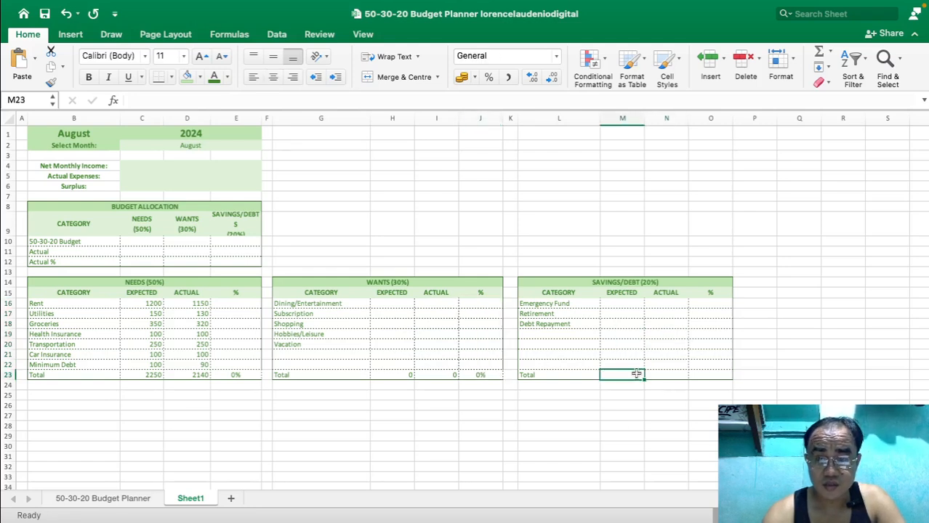
click(819, 52)
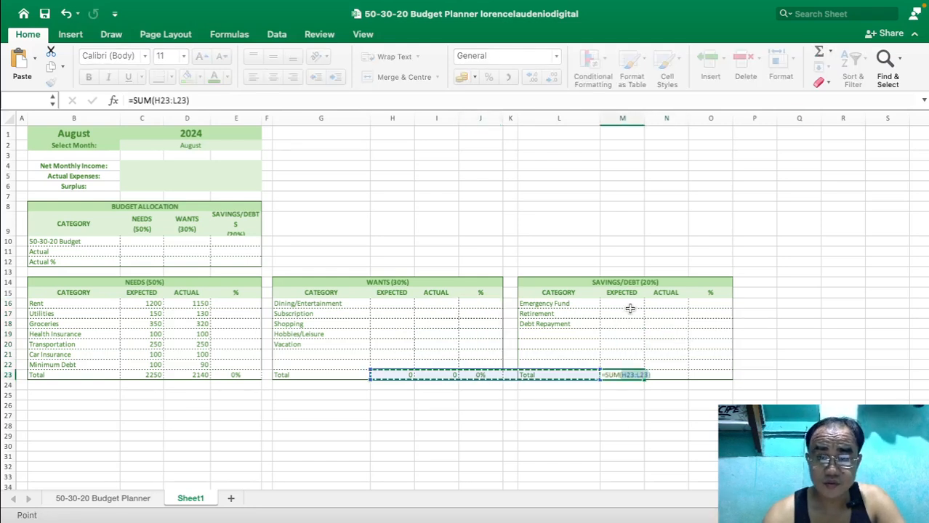
click(629, 306)
drag(629, 309, 631, 358)
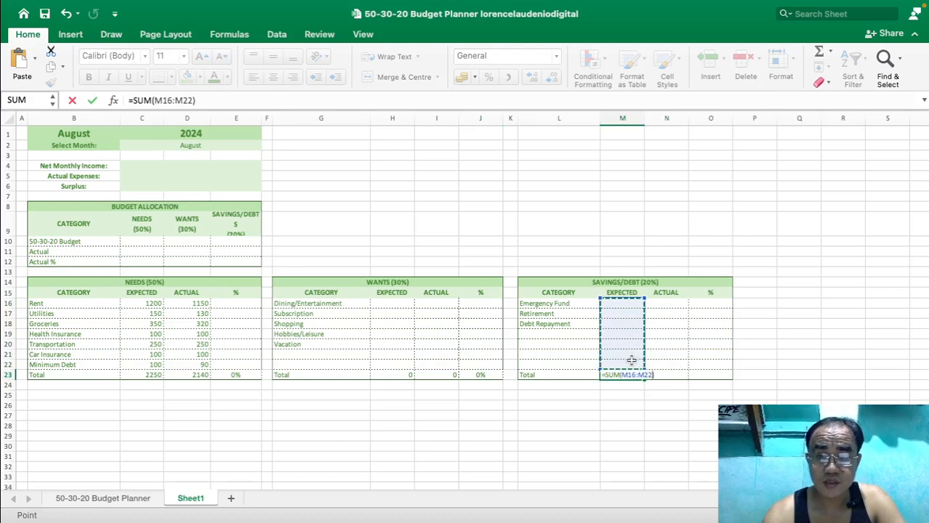
key(Return)
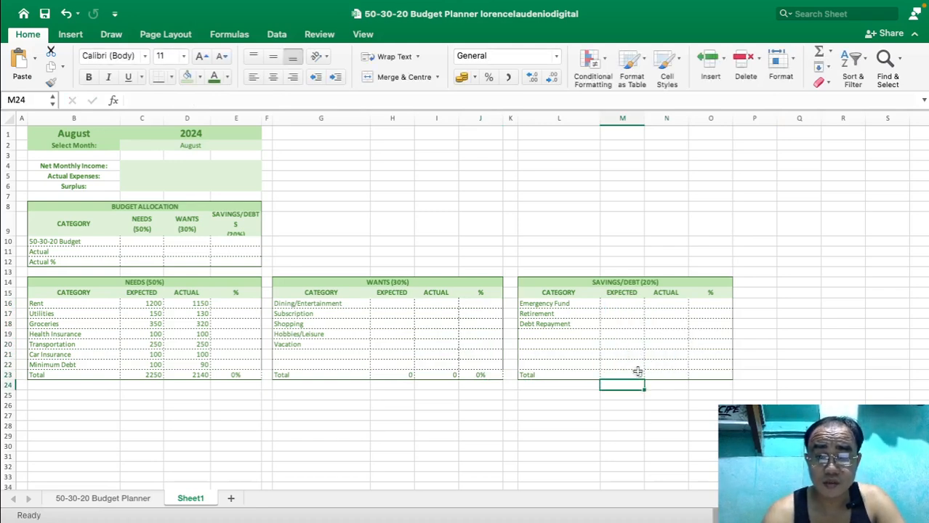
click(635, 374)
click(647, 382)
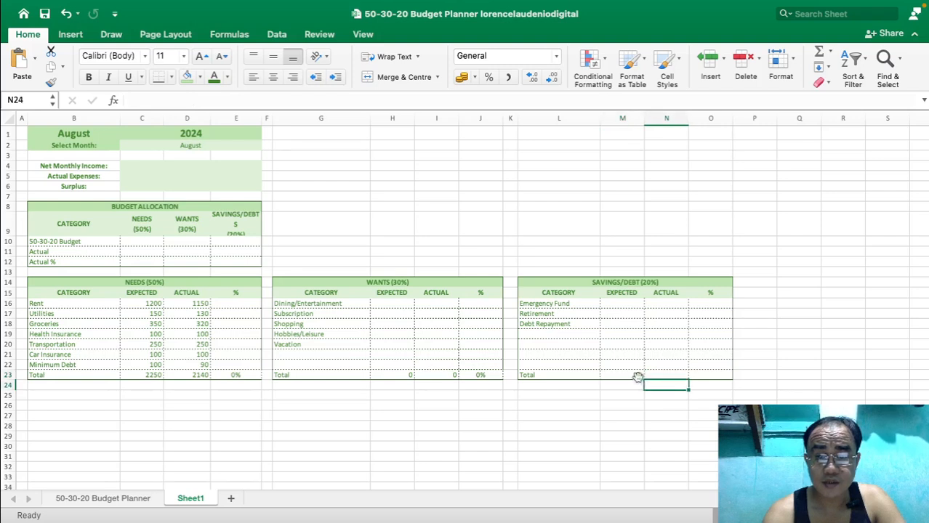
click(638, 377)
drag(644, 380, 722, 378)
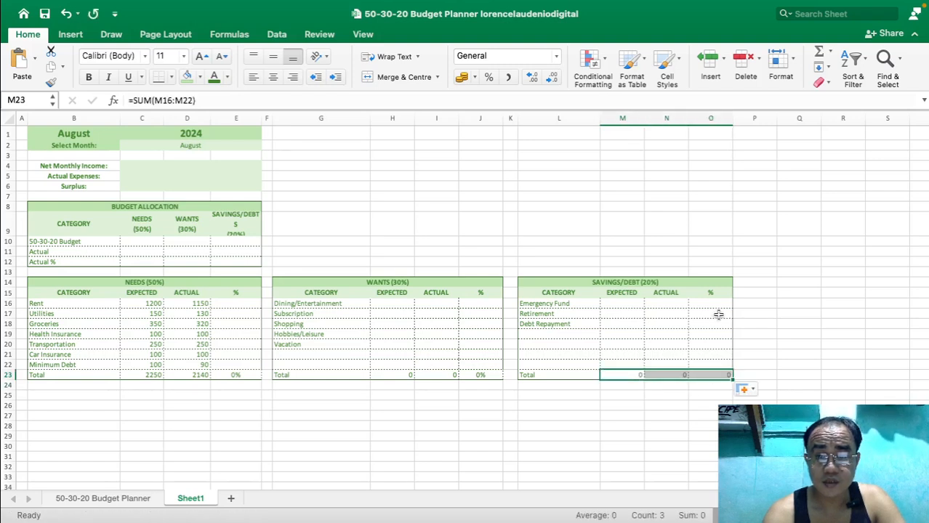
Format the Savings/Debt percentage cells O16:O23 as Percentage and centre their contents.
drag(717, 305, 715, 375)
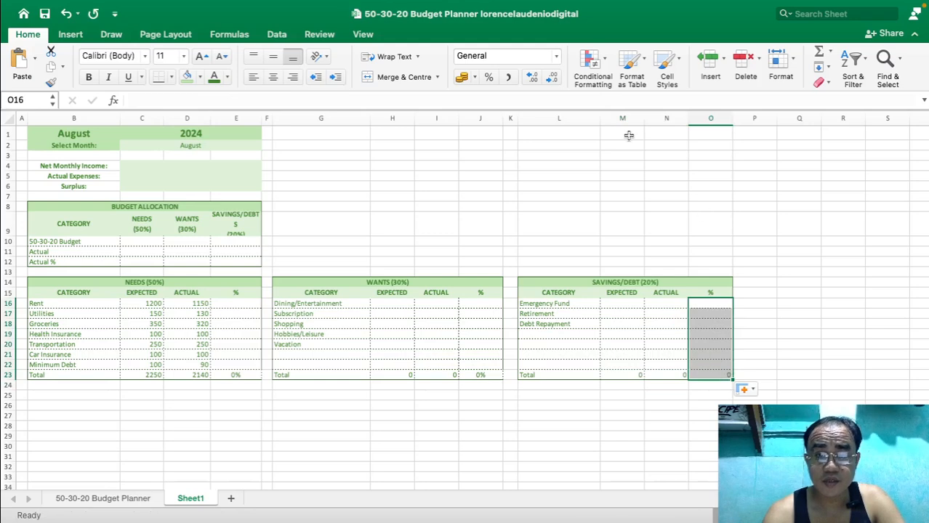
click(489, 77)
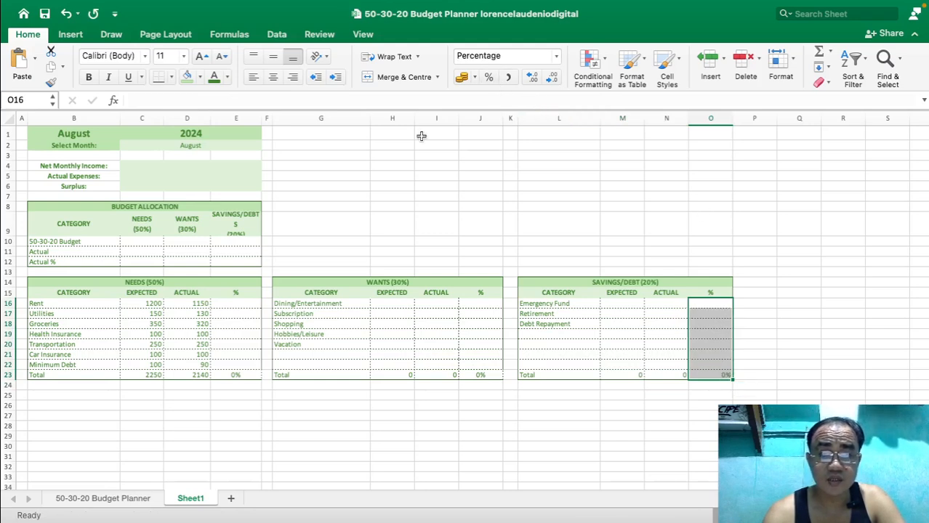
click(780, 241)
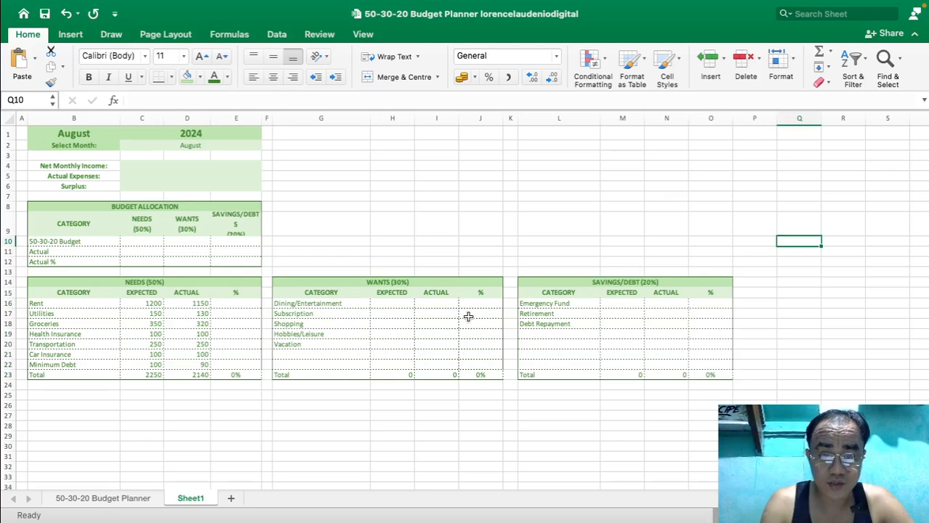
Fill the Wants table with 340 expected and 340 actual for Dining/Entertainment, and 100 for both amounts of Subscription.
click(386, 304)
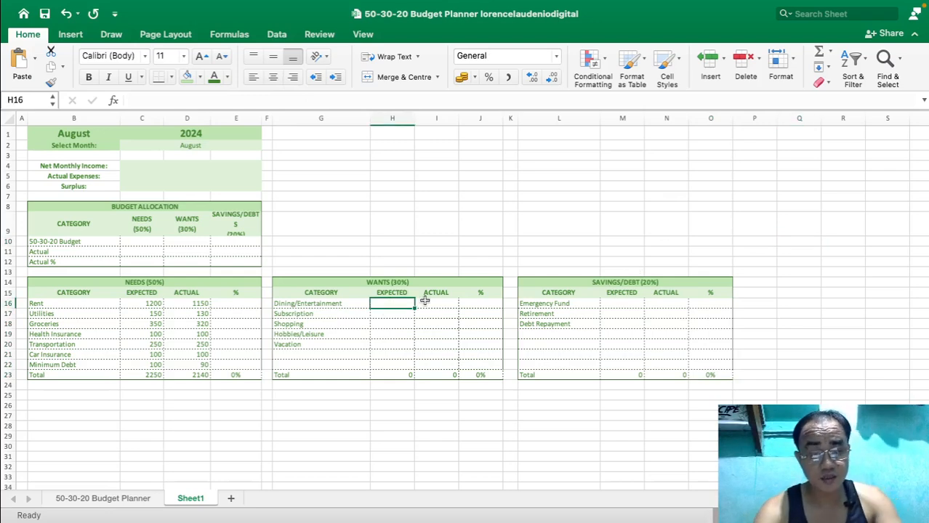
text(340)
click(425, 300)
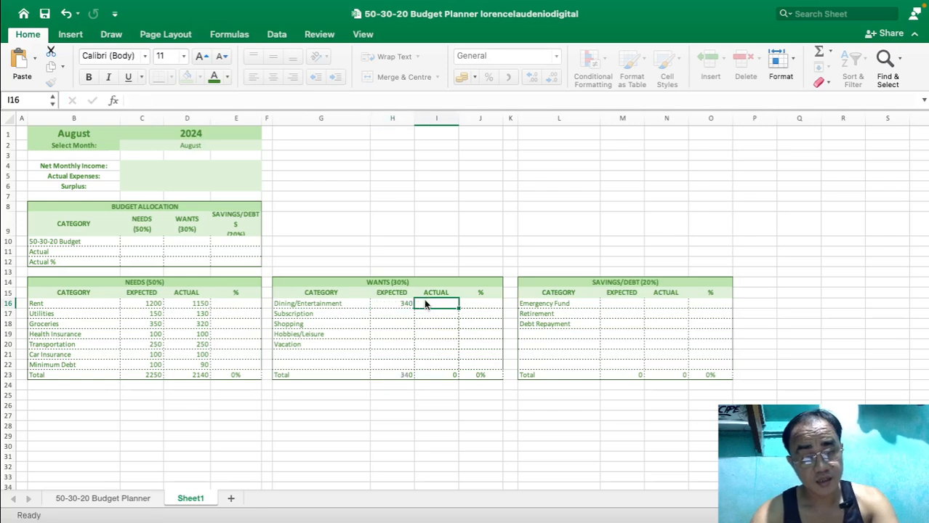
text(340)
key(Return)
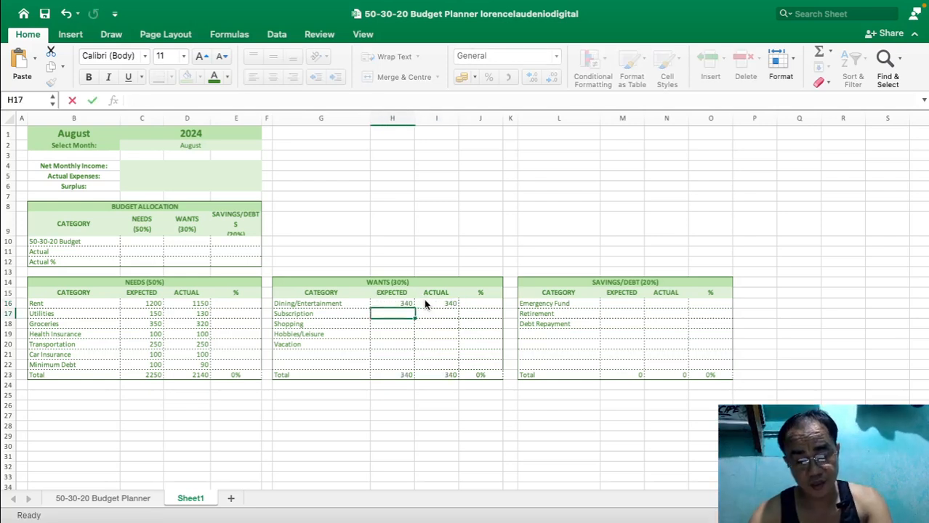
text(100)
key(Tab)
text(100)
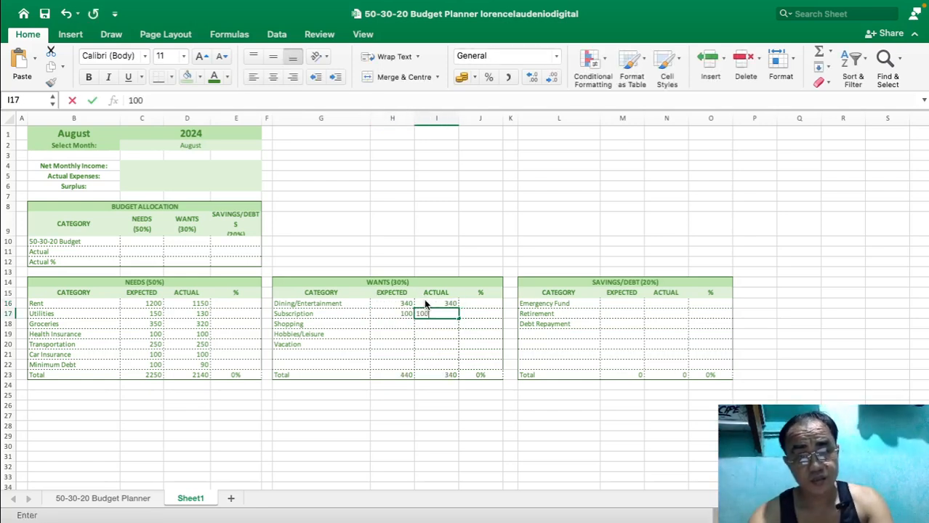
key(Right)
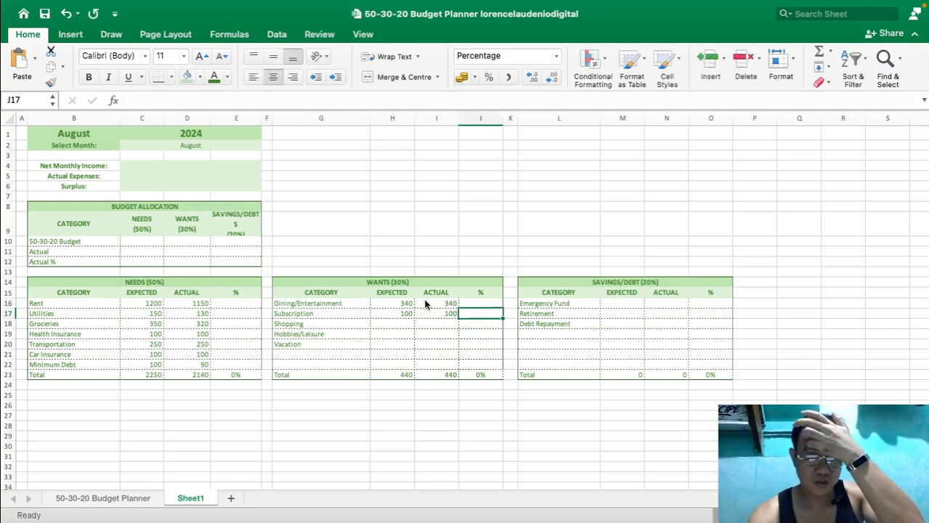
Enter 150 expected and 150 actual for Shopping, and 260 expected and 260 actual for Hobbies/Leisure.
key(Down)
key(Left)
key(Left)
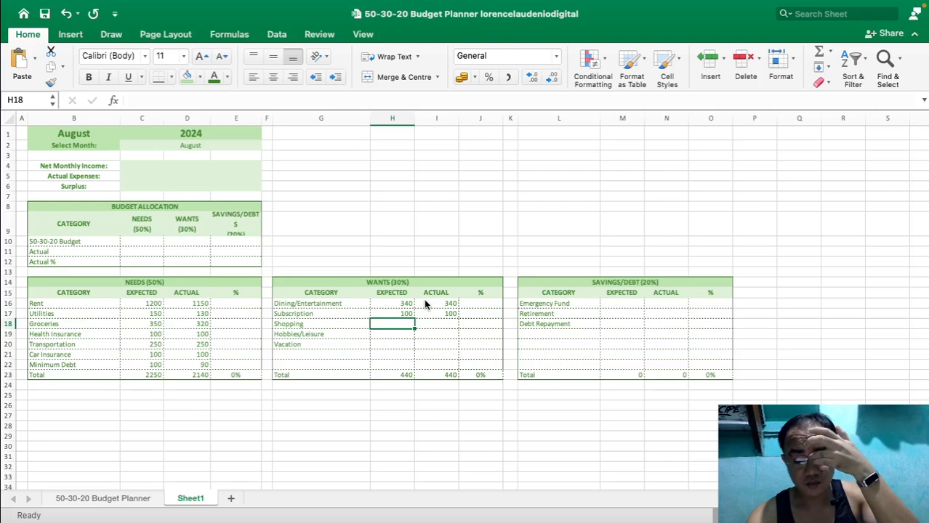
text(14)
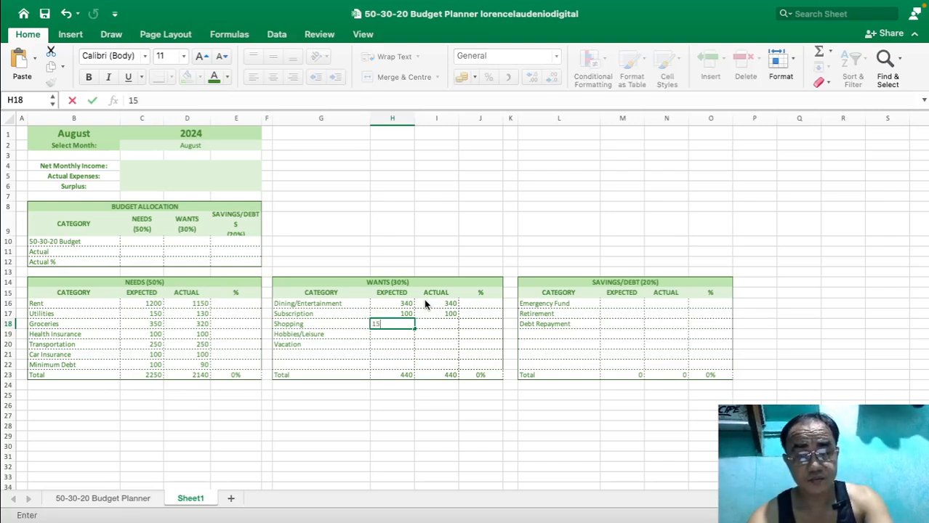
text(0)
key(Tab)
text(150)
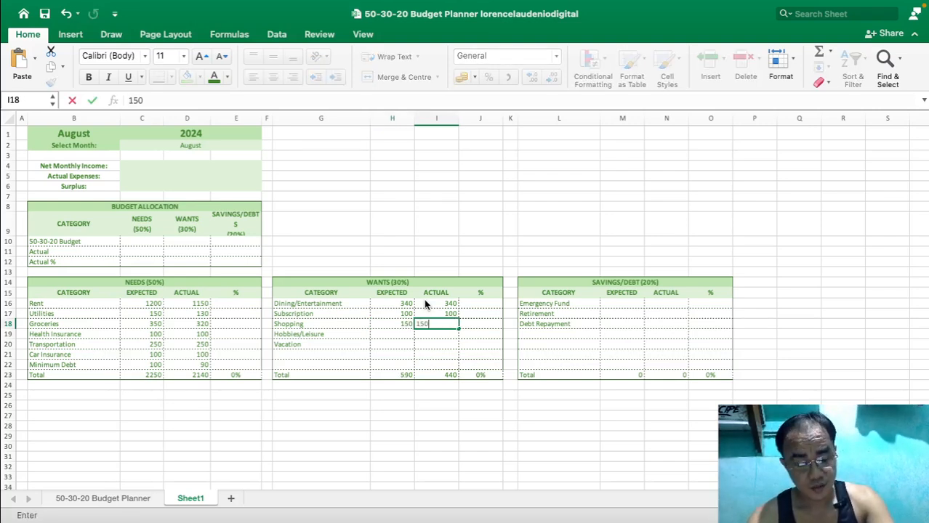
key(Return)
text(260)
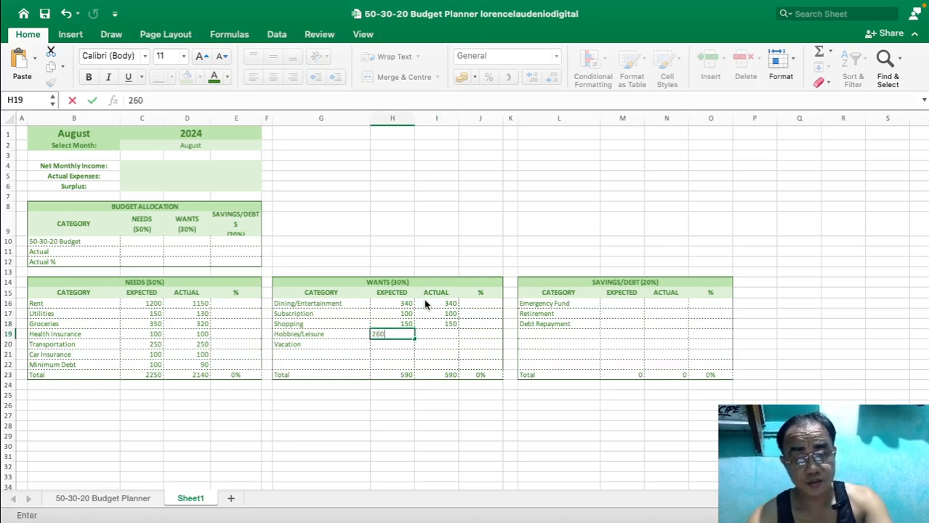
key(Tab)
text(260)
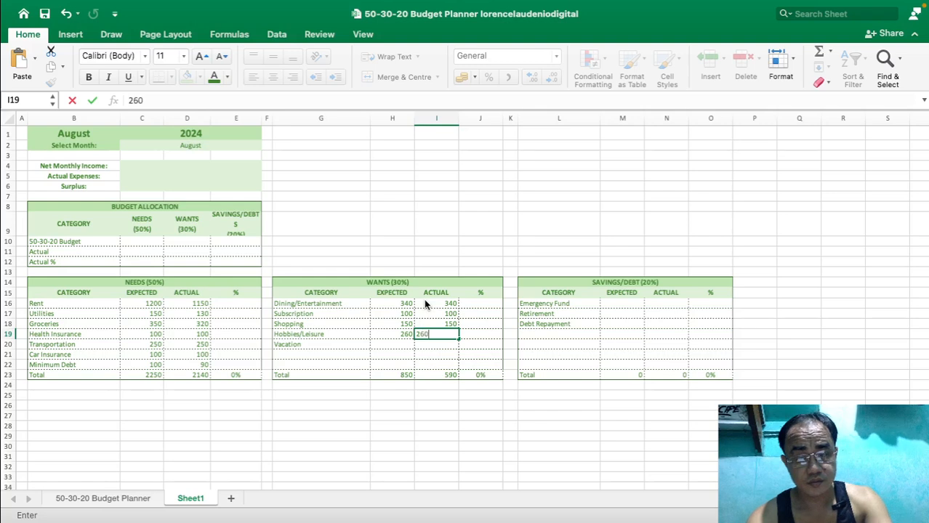
key(Return)
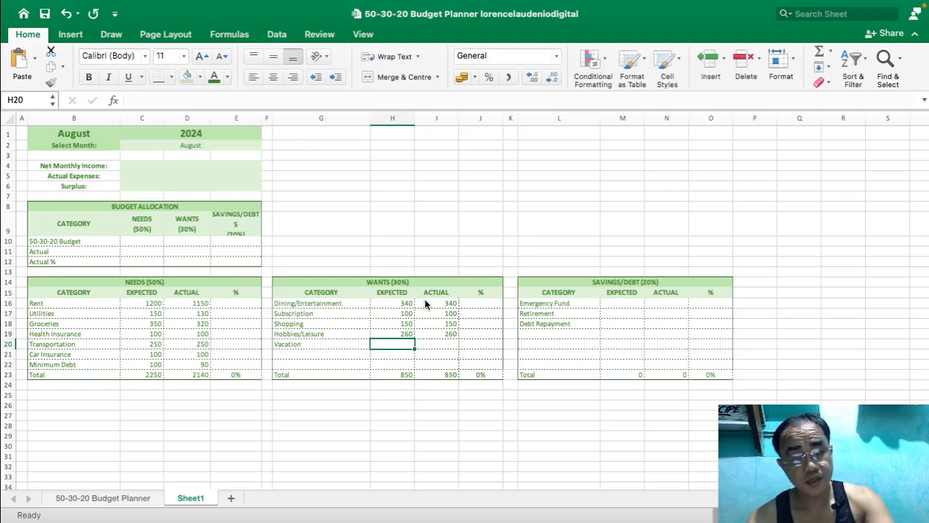
Enter 500 as the expected and 450 as the actual amount in the Vacation row.
text(500)
key(Tab)
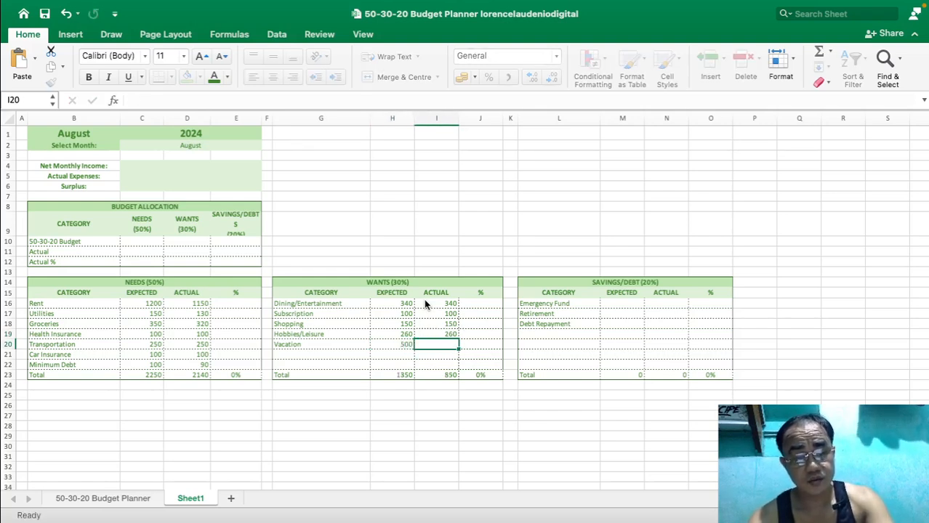
text(540)
key(Tab)
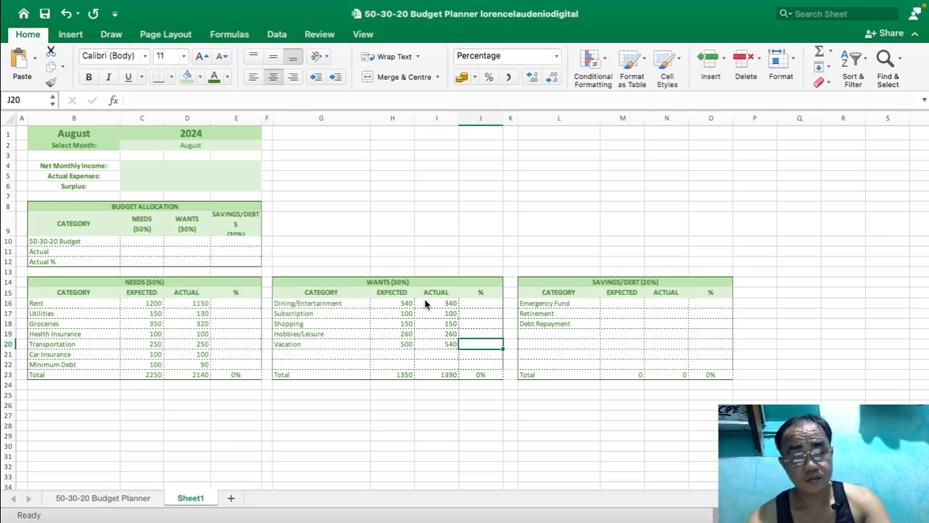
key(shift+Tab)
text(450)
key(Tab)
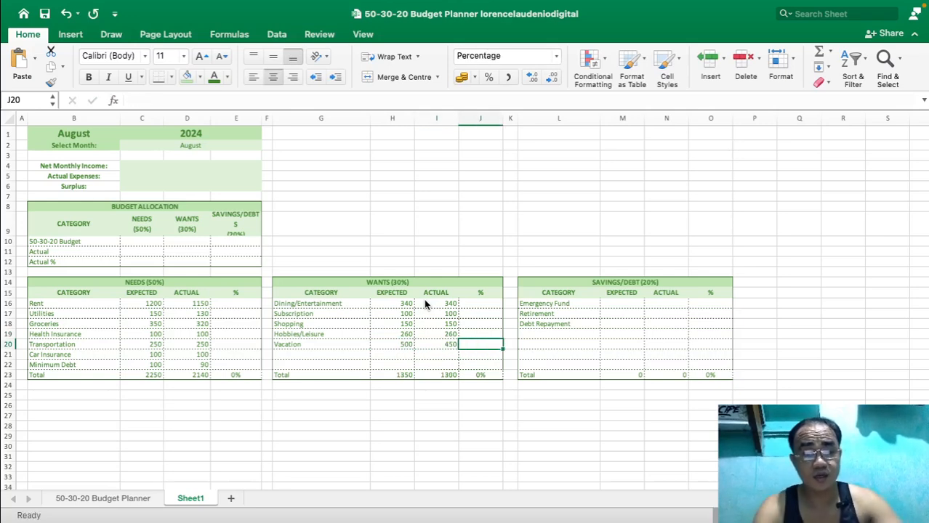
Enter 250 expected and 245 actual for Emergency Fund in the Savings/Debt table.
click(630, 303)
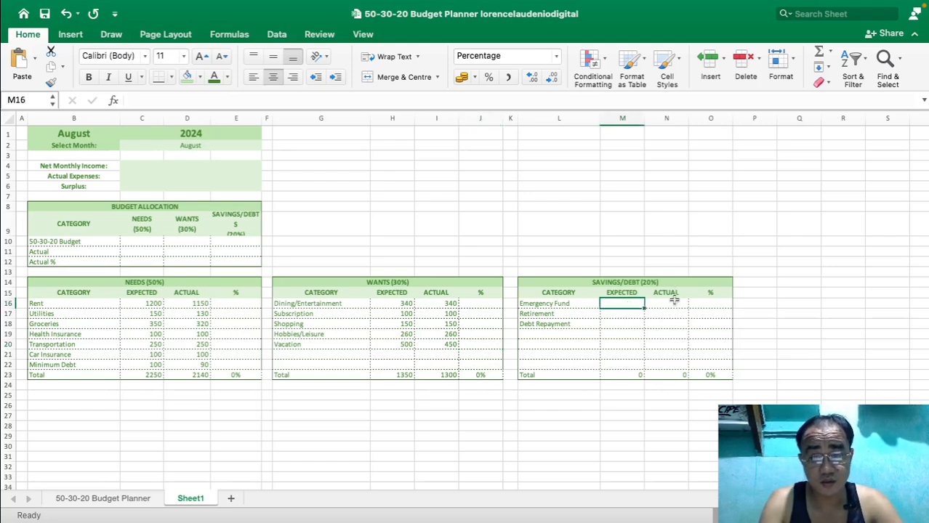
text(250)
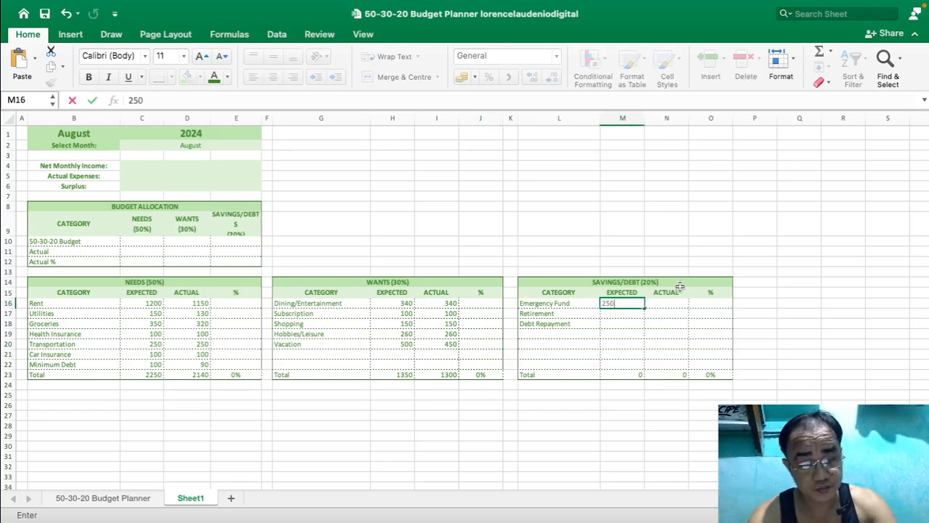
key(Tab)
text(245)
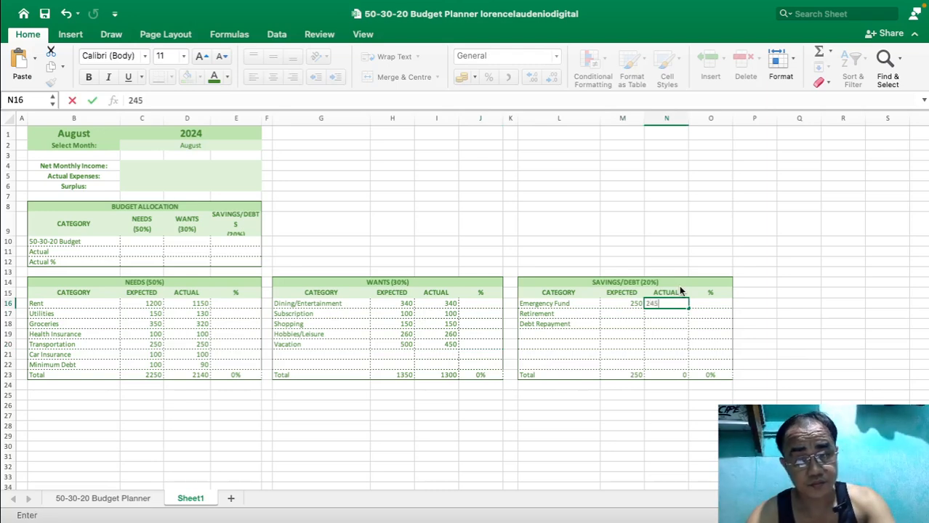
key(Return)
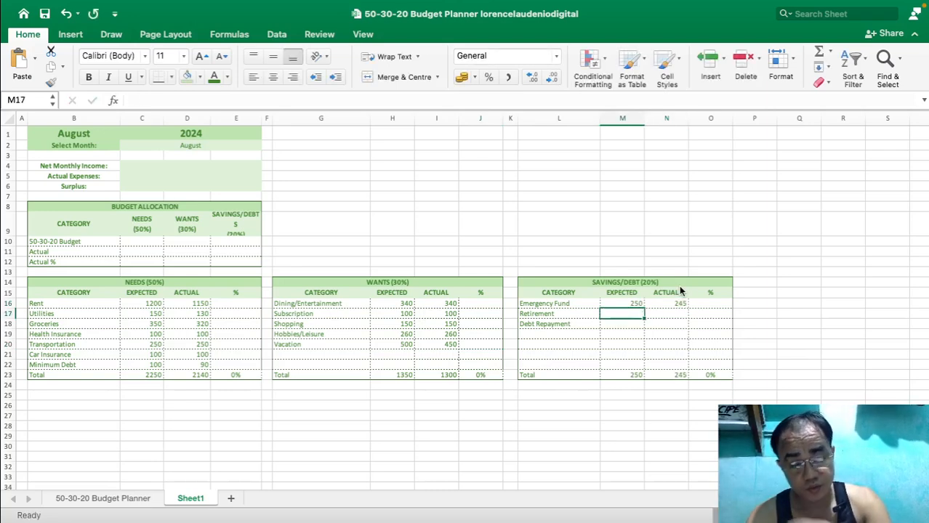
Enter 220 expected and 210 actual for Retirement, and 430 expected and 400 actual for Debt Repayment.
text(220)
key(Tab)
text(210)
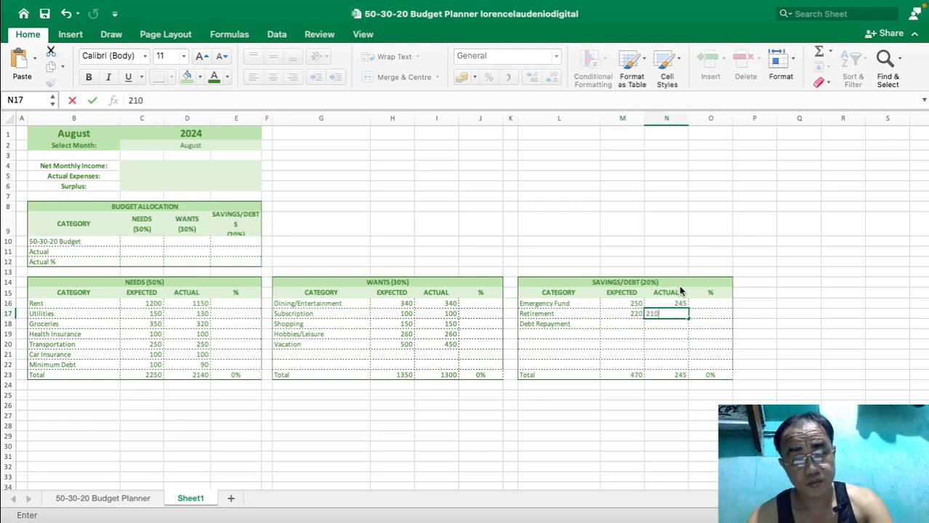
key(Return)
text(430)
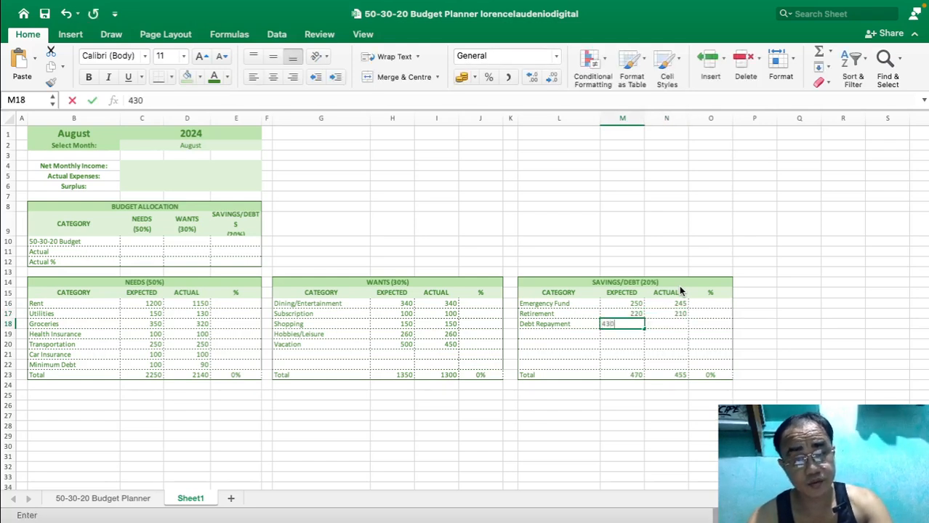
key(Tab)
text(3)
key(BackSpace)
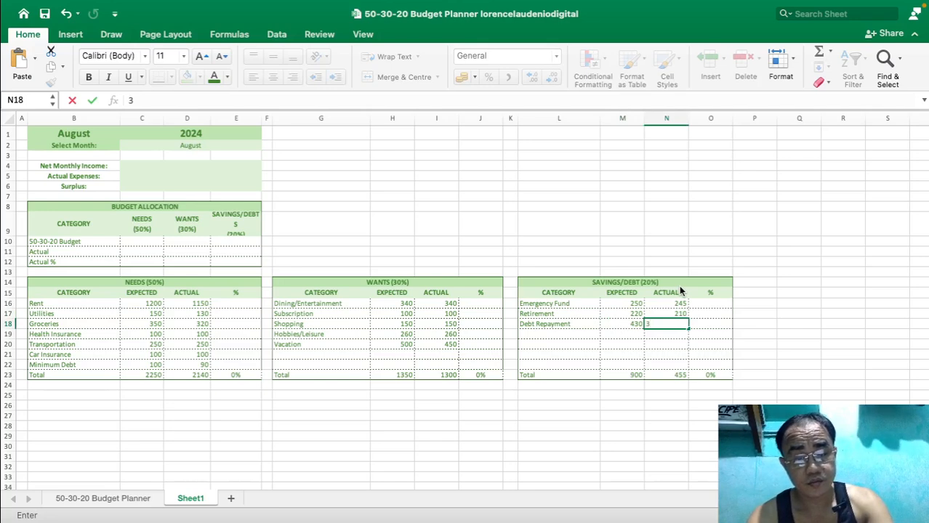
text(400)
key(Tab)
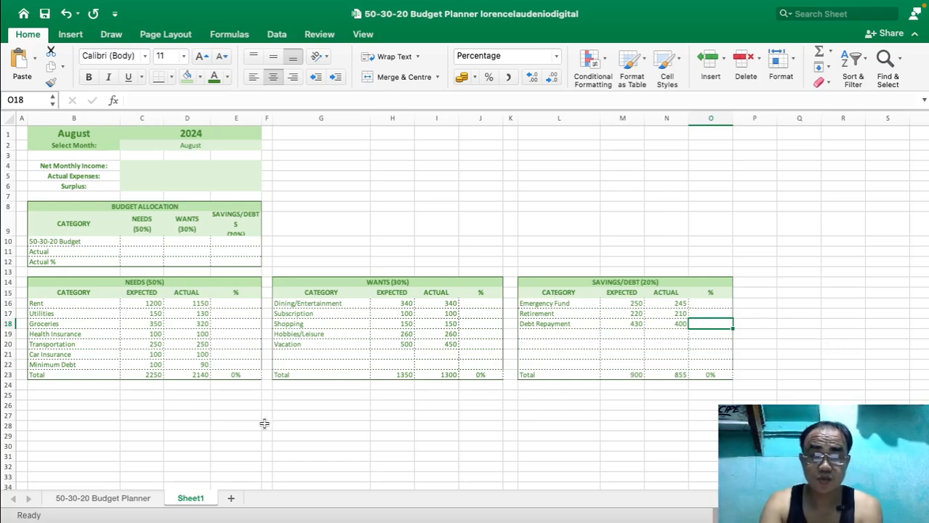
click(180, 375)
click(316, 413)
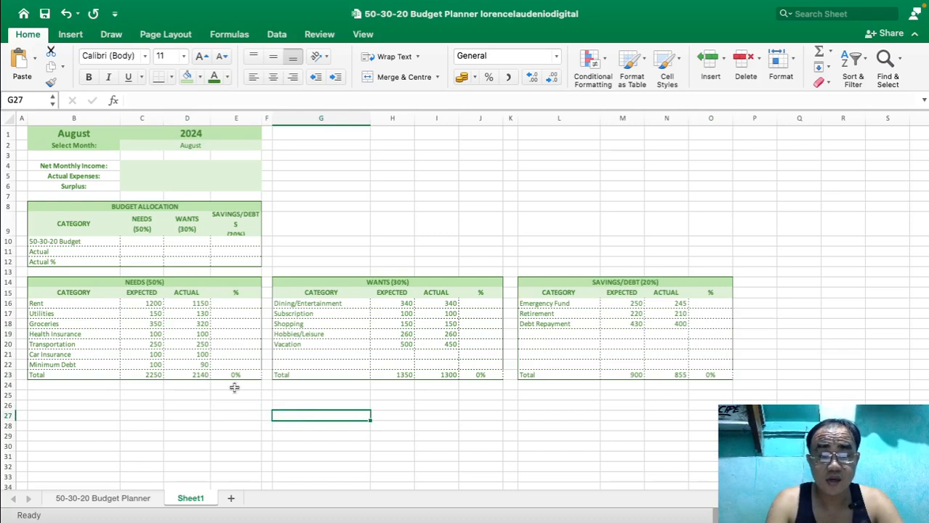
drag(154, 365, 149, 294)
click(235, 323)
click(155, 375)
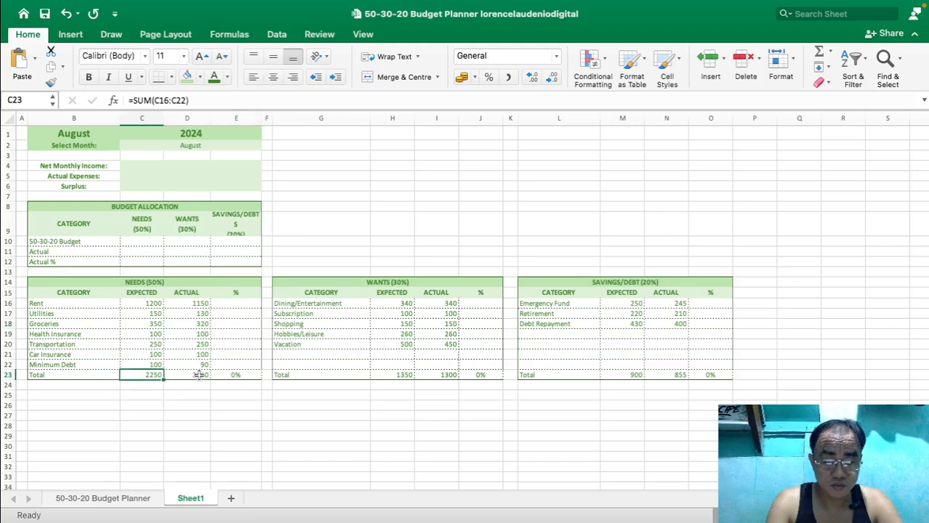
click(198, 375)
Make the Total rows of the Needs and Wants tables bold.
click(63, 375)
drag(63, 375, 235, 375)
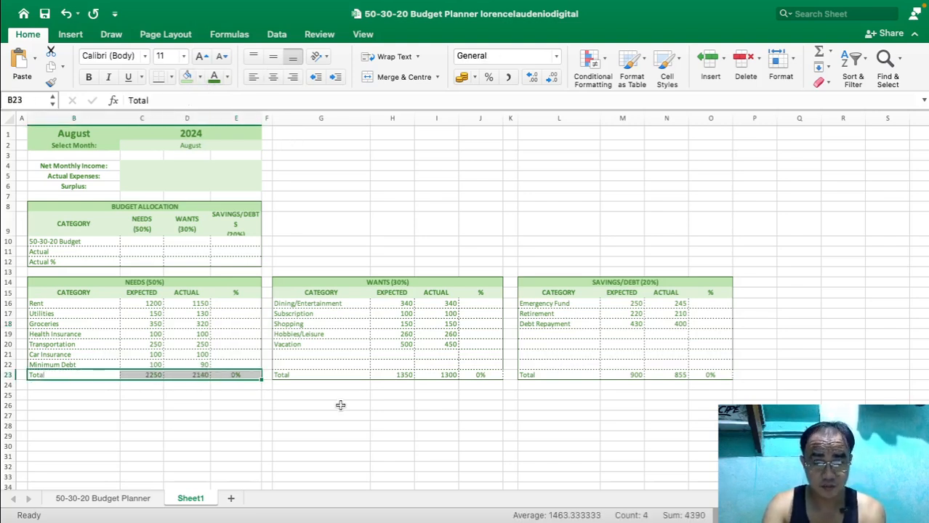
click(87, 77)
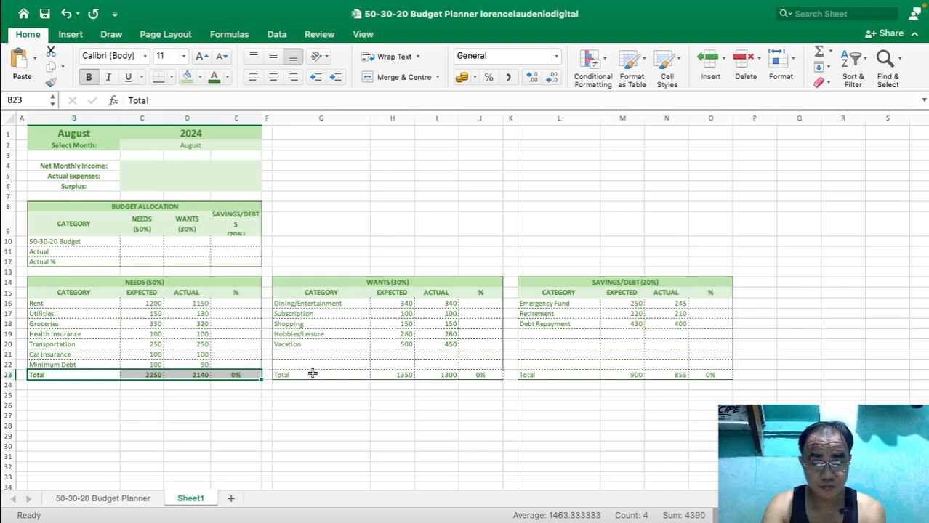
drag(311, 375, 480, 375)
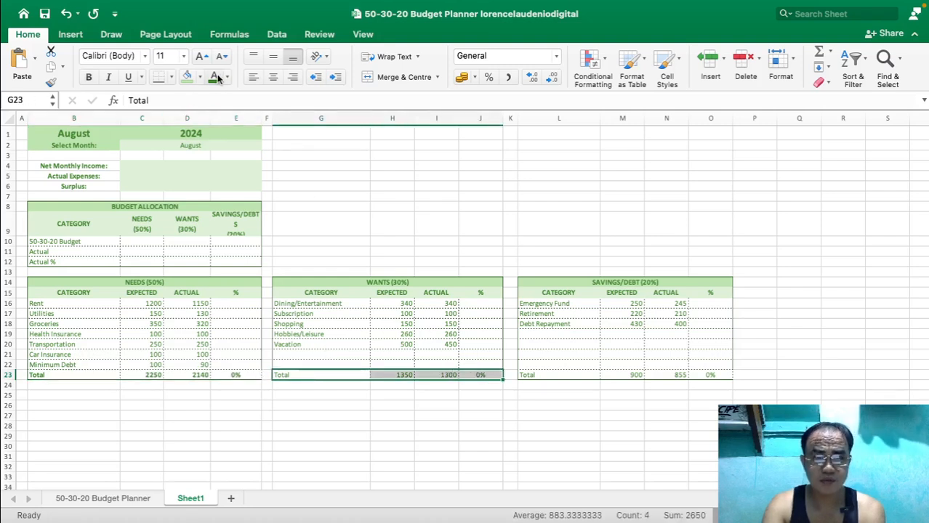
click(88, 77)
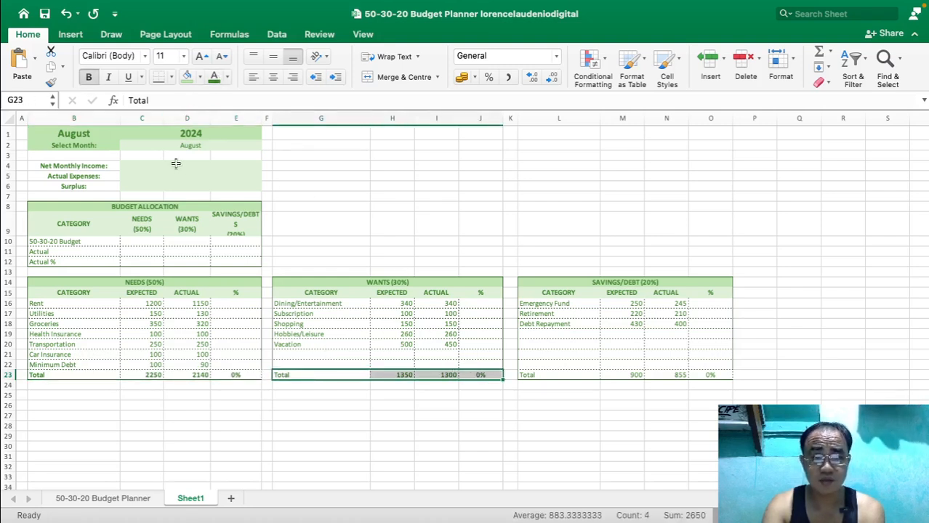
click(376, 429)
Copy the bold formatting of the Wants table's Total label onto the Total row of the Savings/Debt table.
click(342, 379)
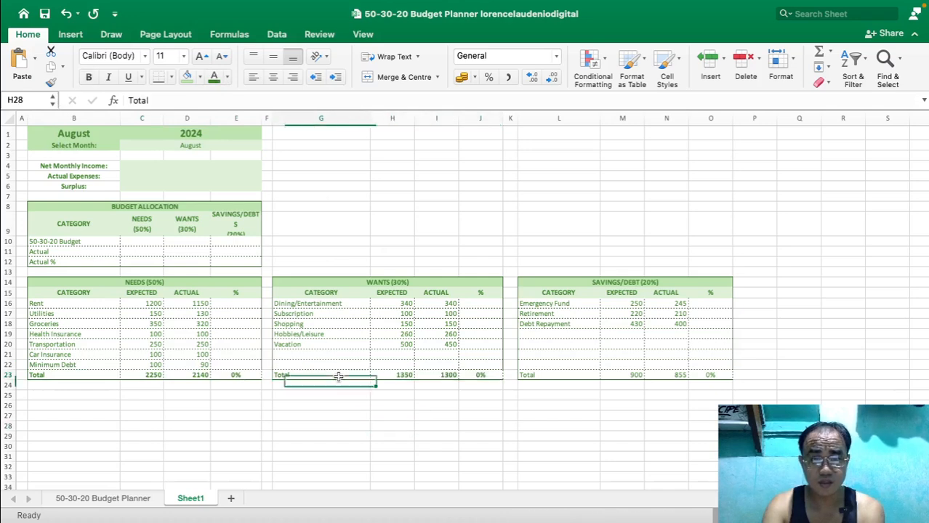
click(51, 82)
drag(556, 376, 721, 376)
click(780, 392)
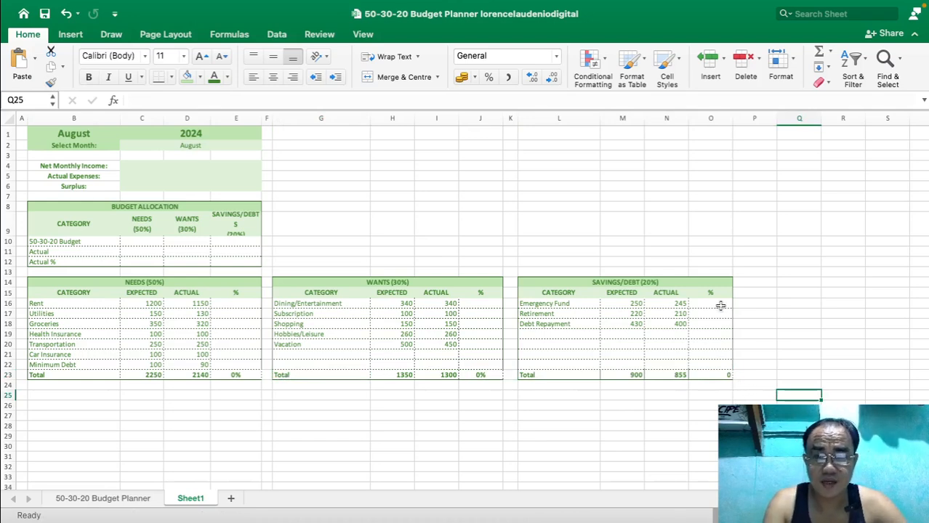
Format the Savings/Debt table's % column, including its total, as centred percentages.
drag(719, 305, 719, 377)
click(488, 77)
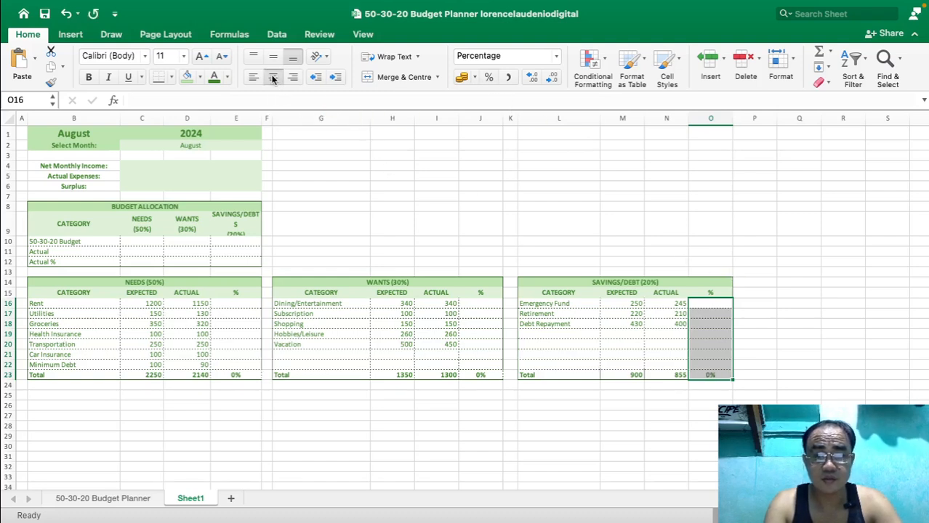
click(619, 176)
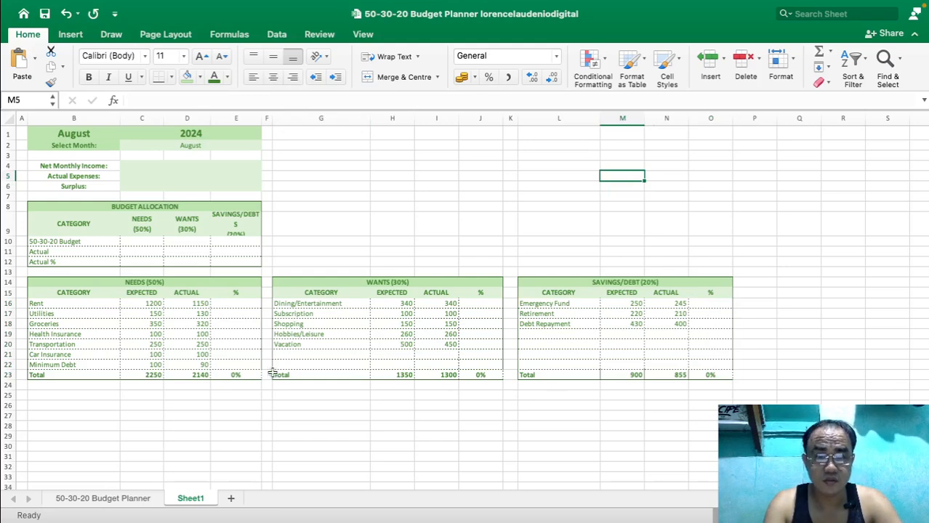
Apply a thin solid dark green outline border around the whole Needs table.
click(247, 374)
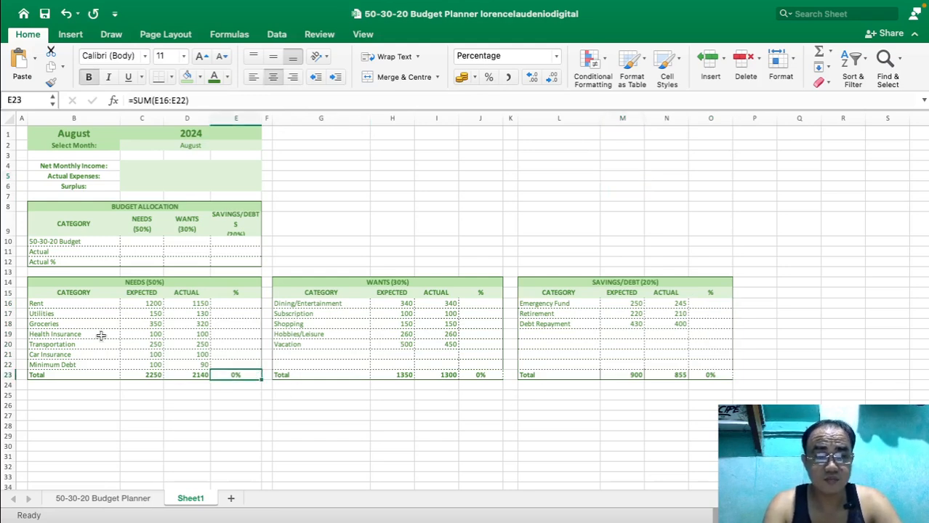
drag(51, 283, 247, 376)
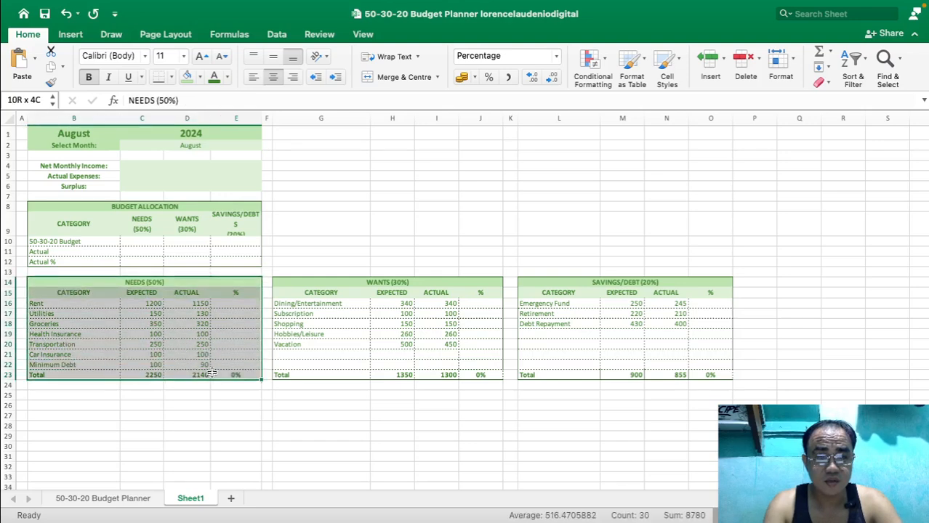
click(171, 77)
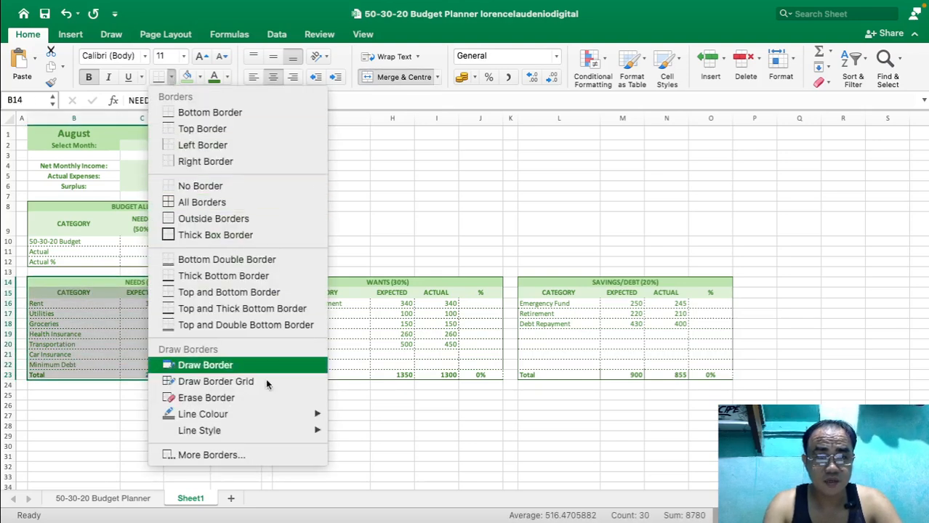
click(269, 454)
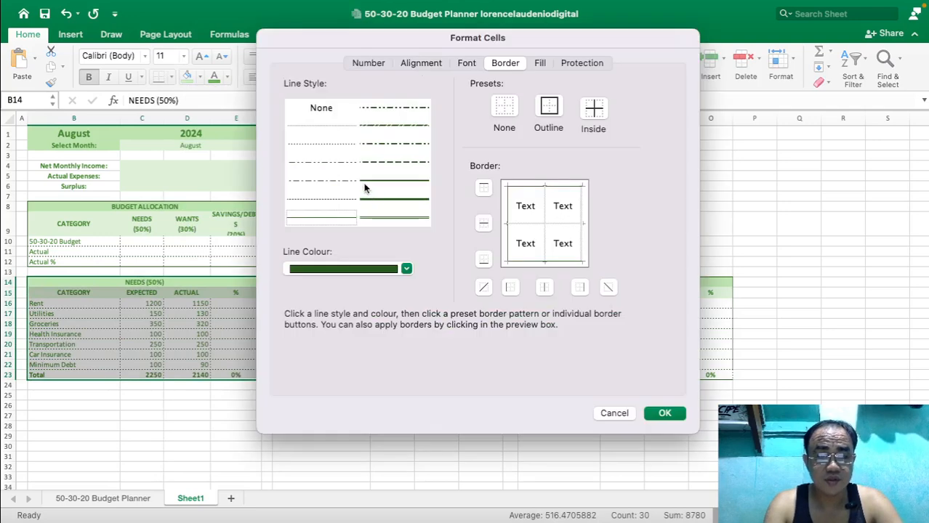
click(348, 213)
click(557, 105)
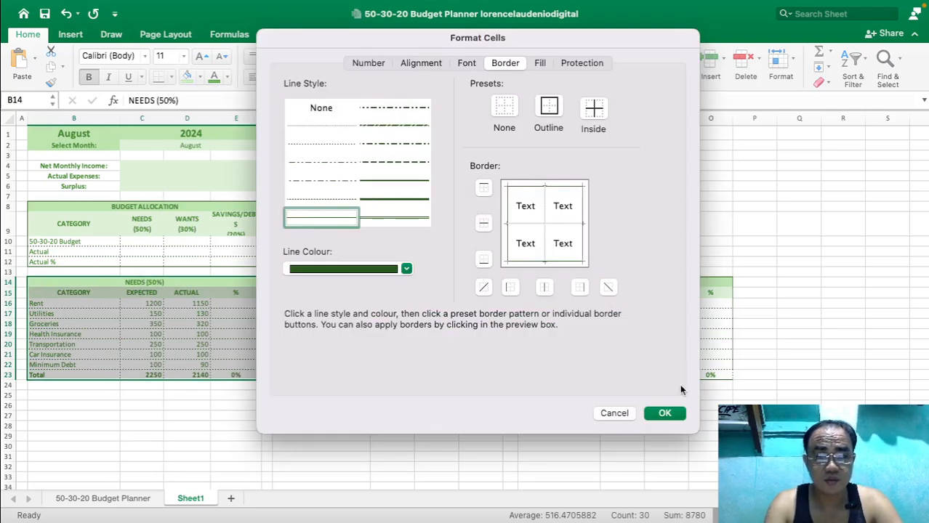
click(664, 413)
Apply the same thin solid dark green outline border around the Wants table.
drag(285, 283, 465, 375)
click(170, 77)
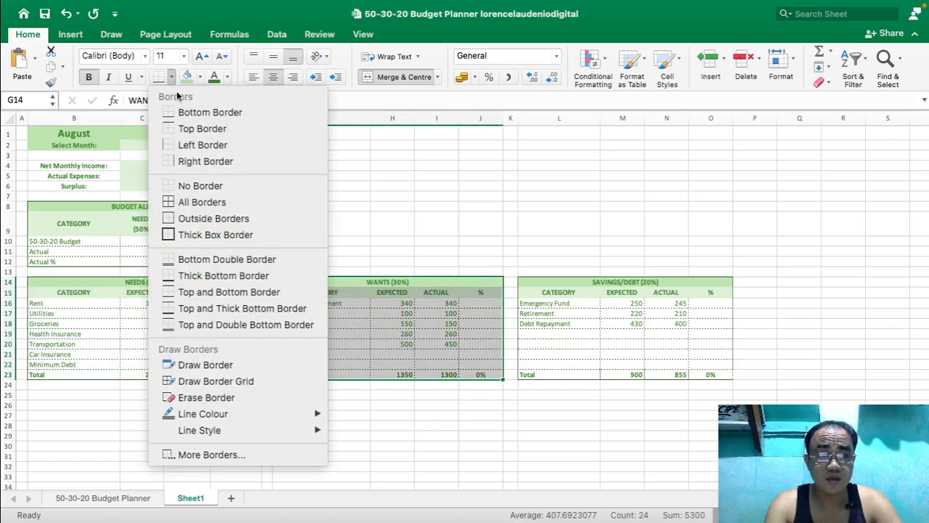
click(281, 451)
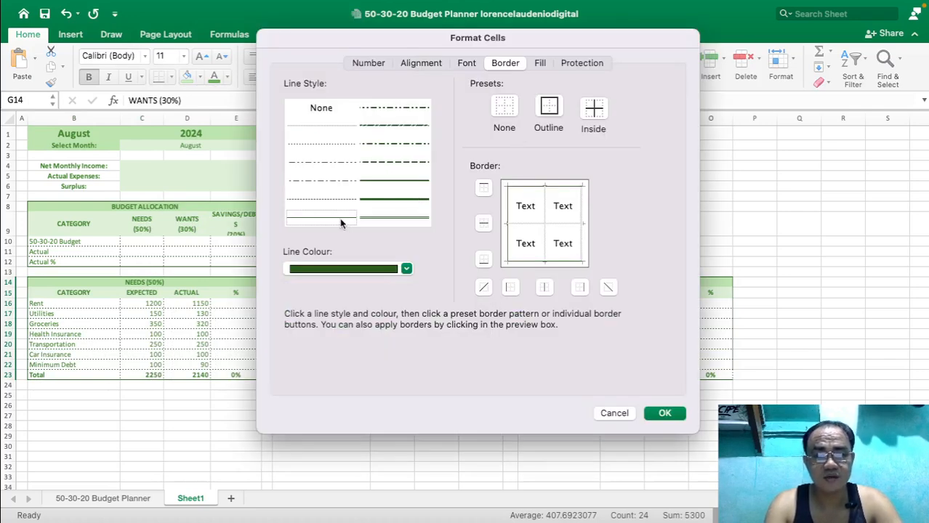
click(339, 218)
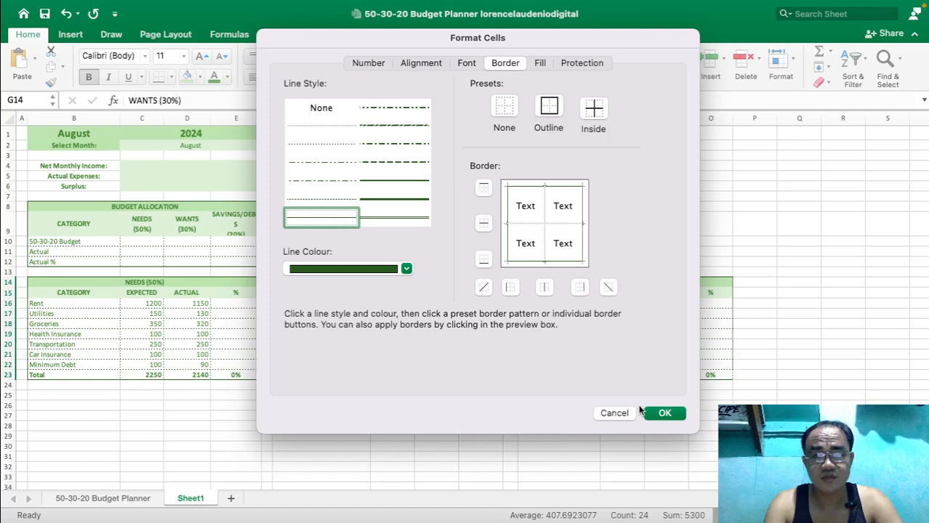
click(661, 413)
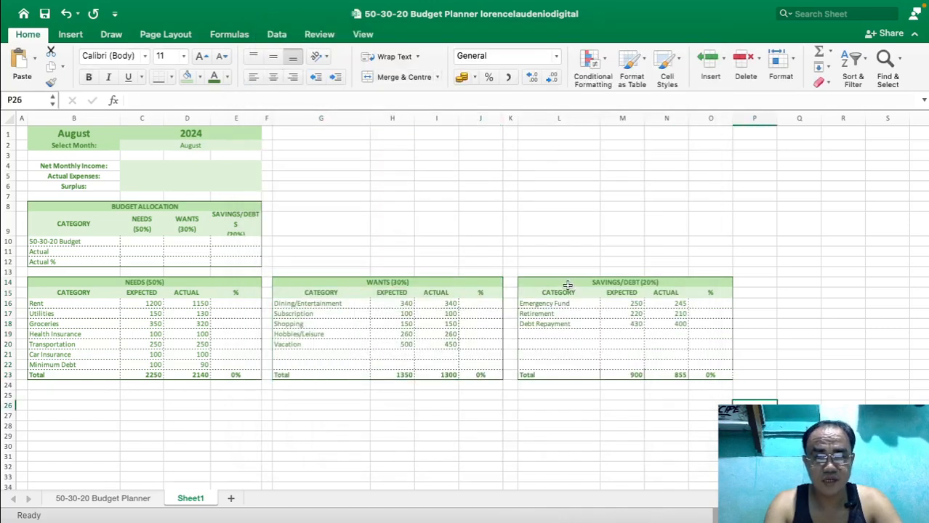
Outline the whole Savings/Debt table with the thin solid dark green border.
drag(567, 285, 730, 374)
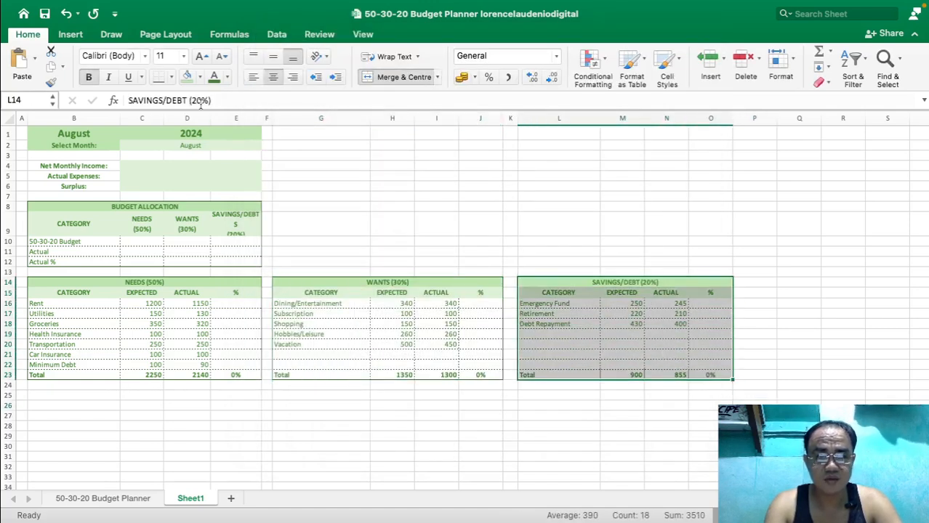
click(171, 77)
click(290, 455)
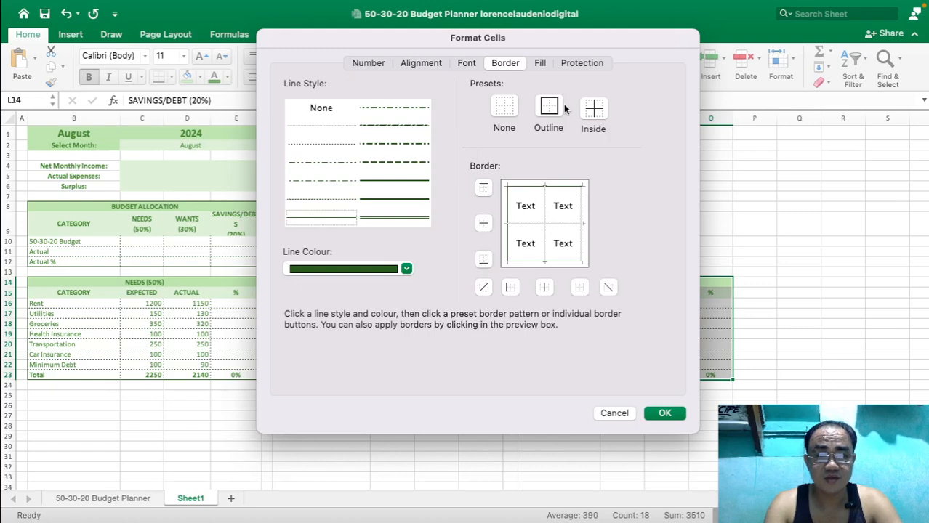
click(565, 107)
click(662, 412)
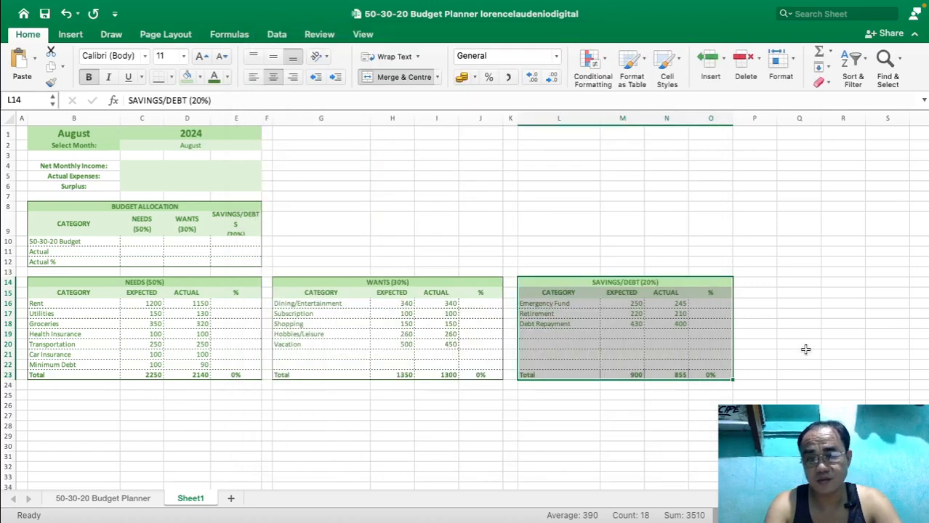
click(802, 353)
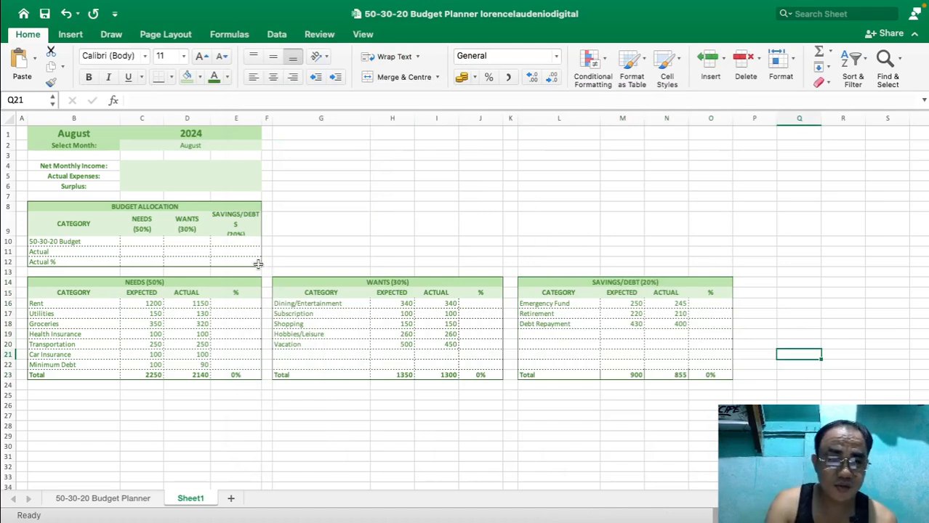
Enter 7000 as the Net Monthly Income.
click(169, 166)
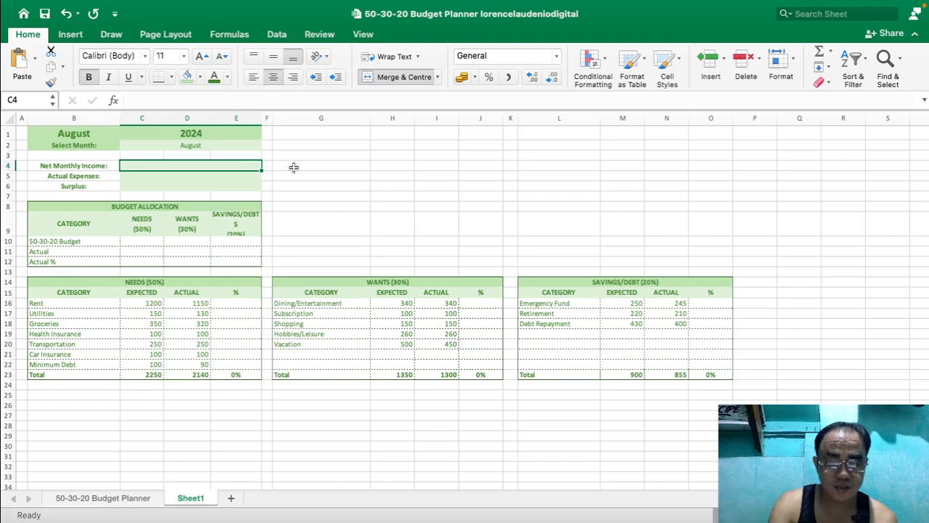
text(7000)
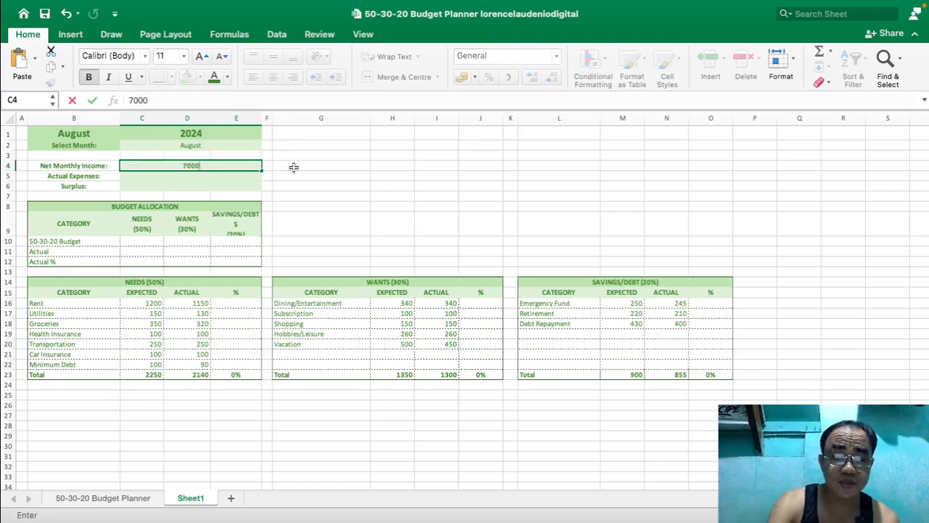
key(Return)
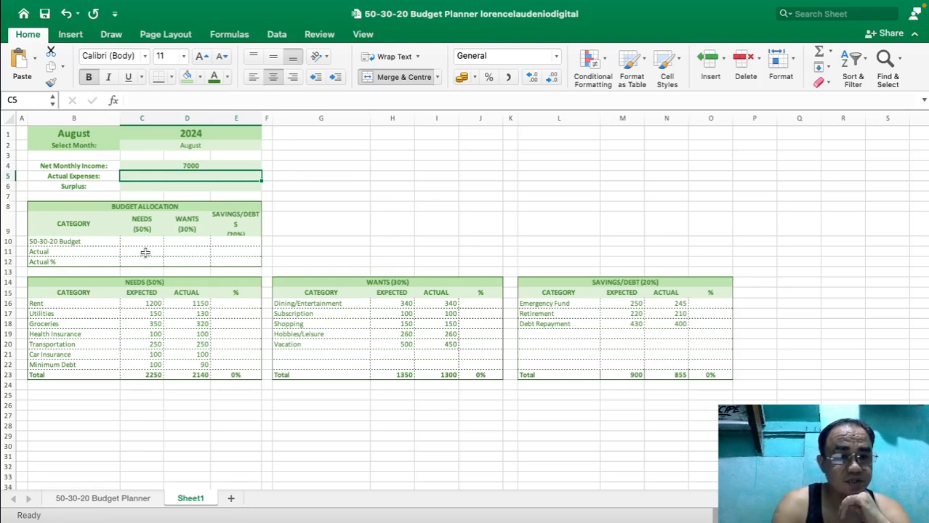
Calculate Actual Expenses by adding the three Actual cells of the Budget Allocation table with =C11+D11+E11.
drag(146, 252, 253, 244)
drag(182, 251, 155, 251)
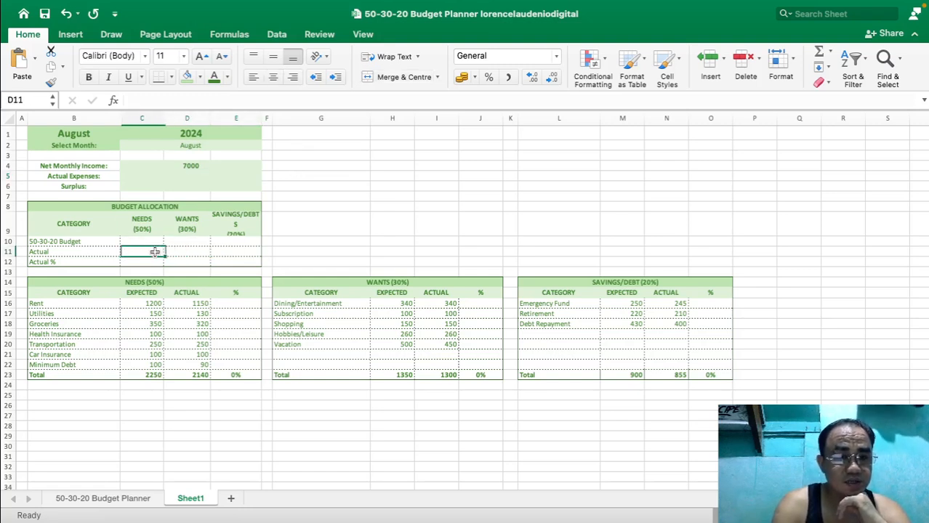
click(172, 177)
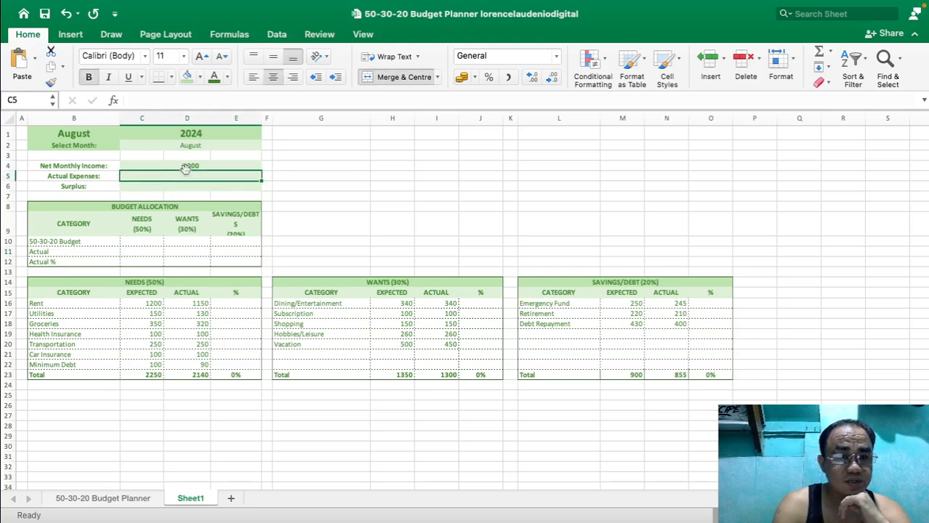
text(=)
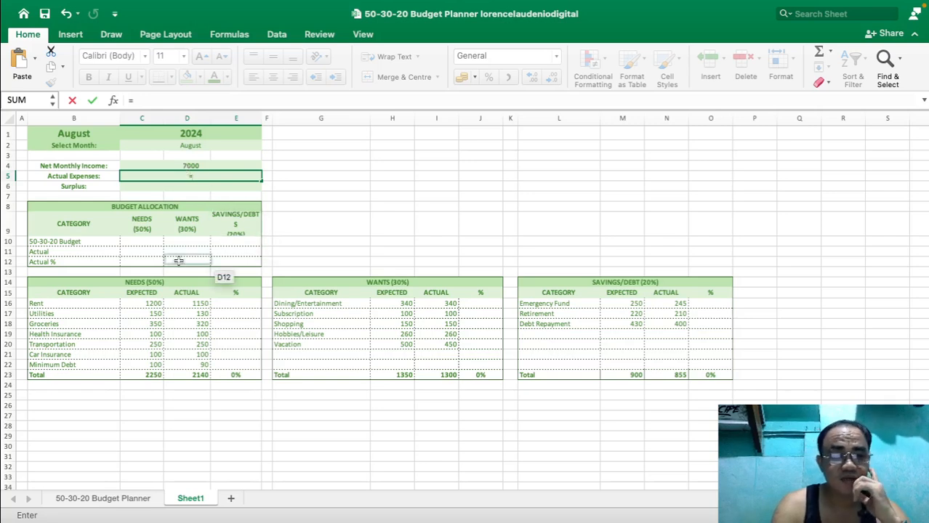
click(147, 253)
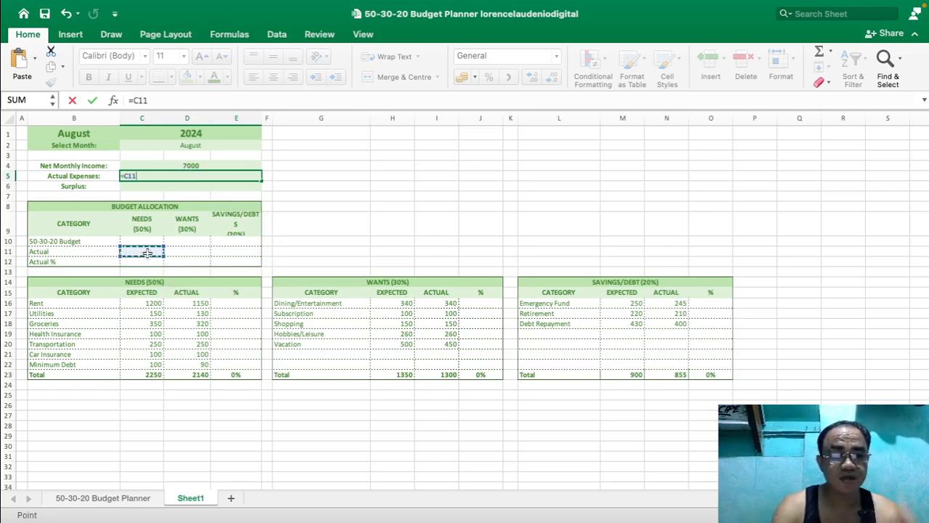
text(+)
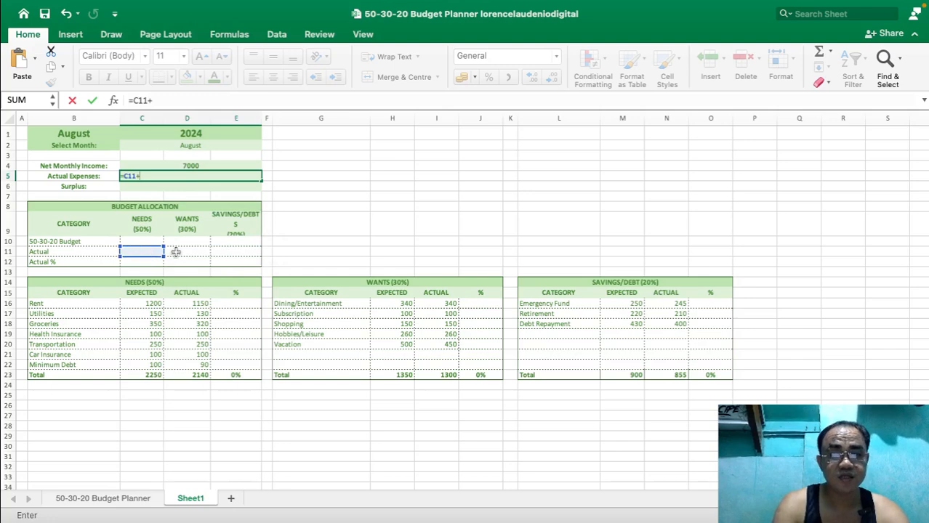
click(174, 252)
text(+)
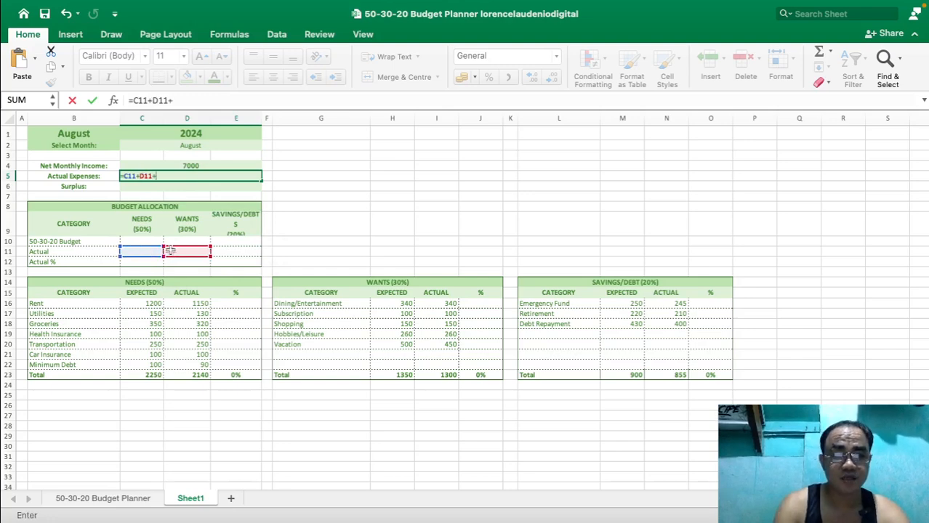
click(245, 251)
key(Return)
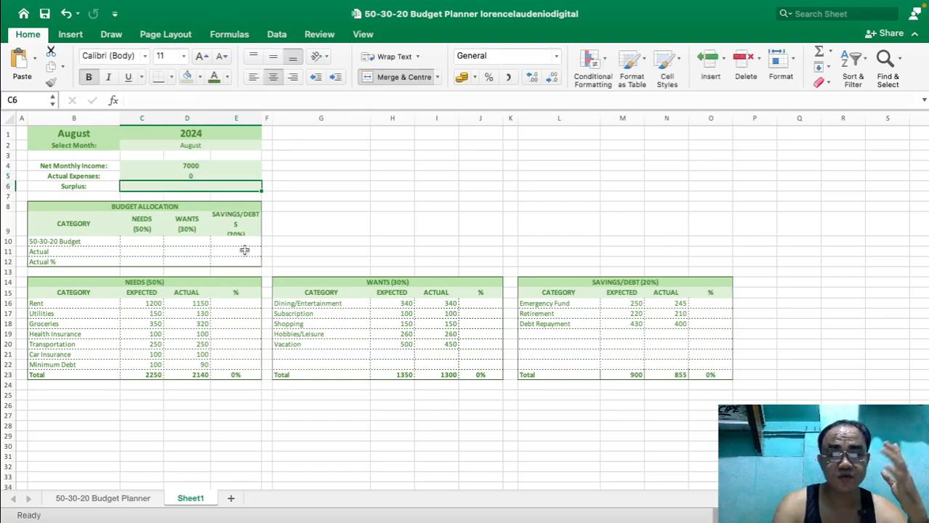
Replace the Actual Expenses formula with =SUM(C11:E11), covering the Budget Allocation table's Actual row.
click(208, 177)
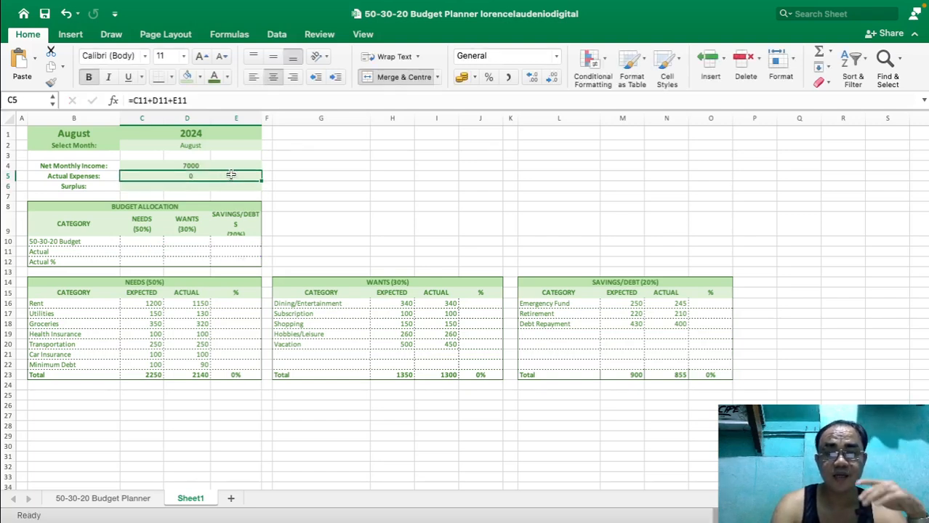
text(=)
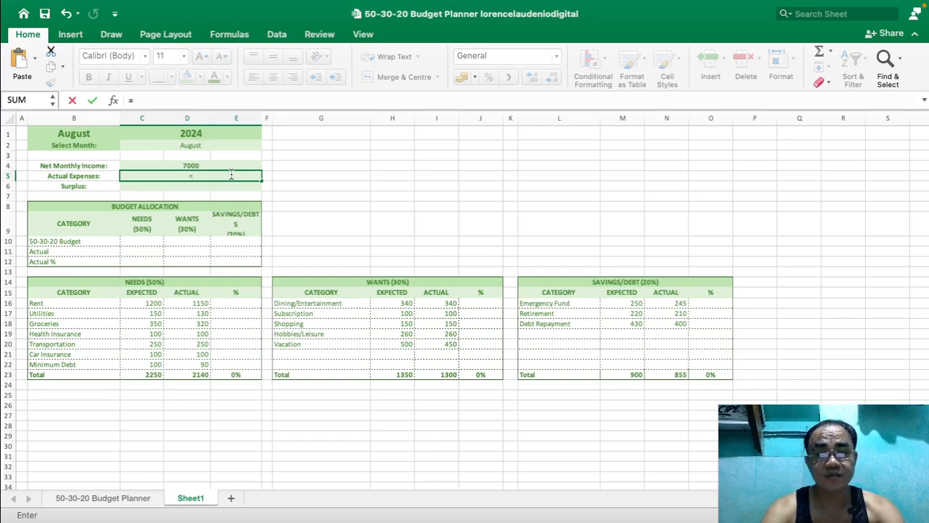
text(sum)
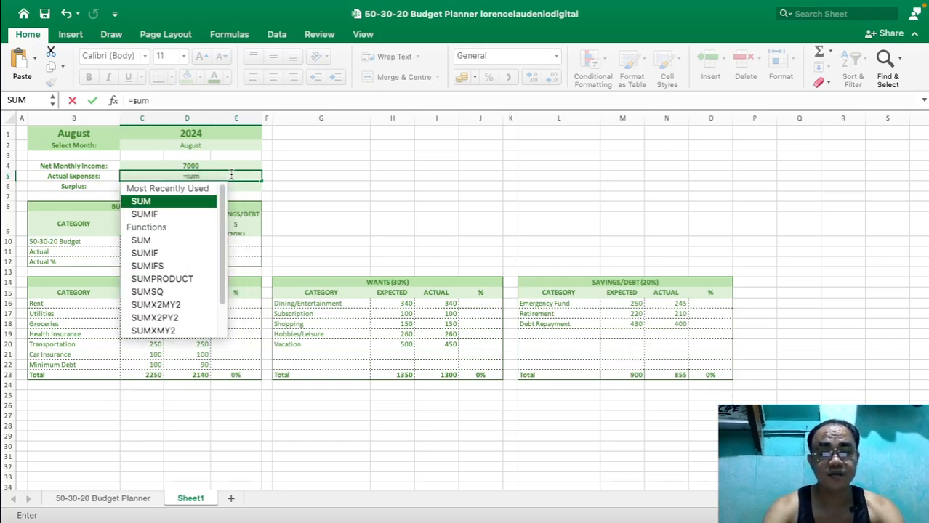
text(()
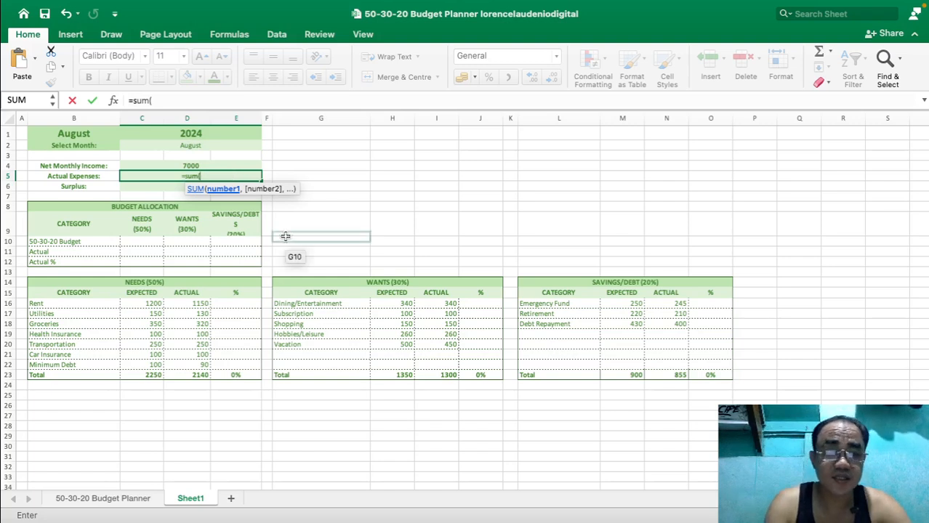
drag(149, 252, 251, 251)
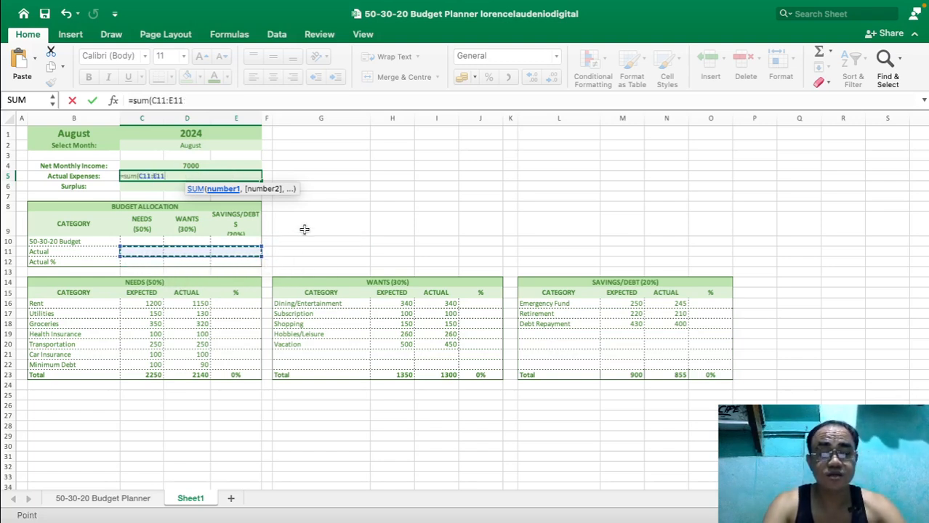
text())
key(Return)
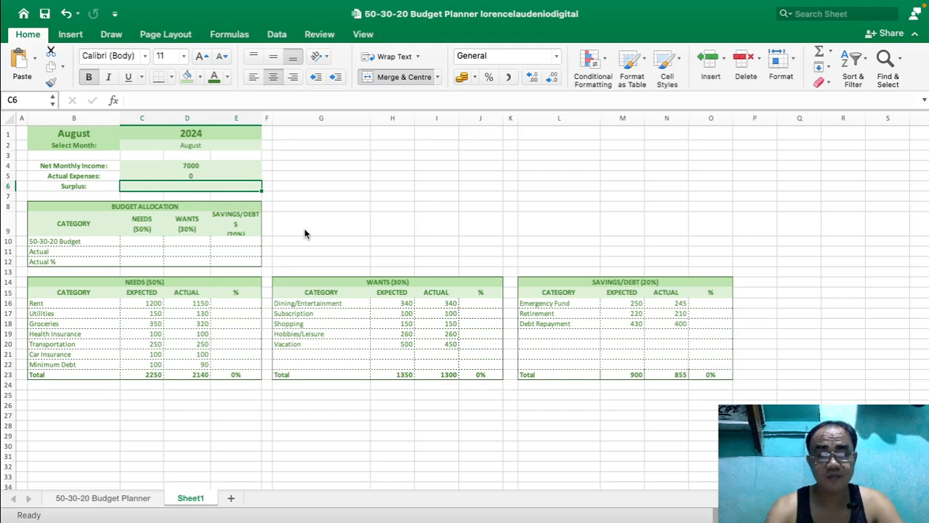
Calculate the Surplus as Net Monthly Income minus Actual Expenses with =C4-C5.
text(=)
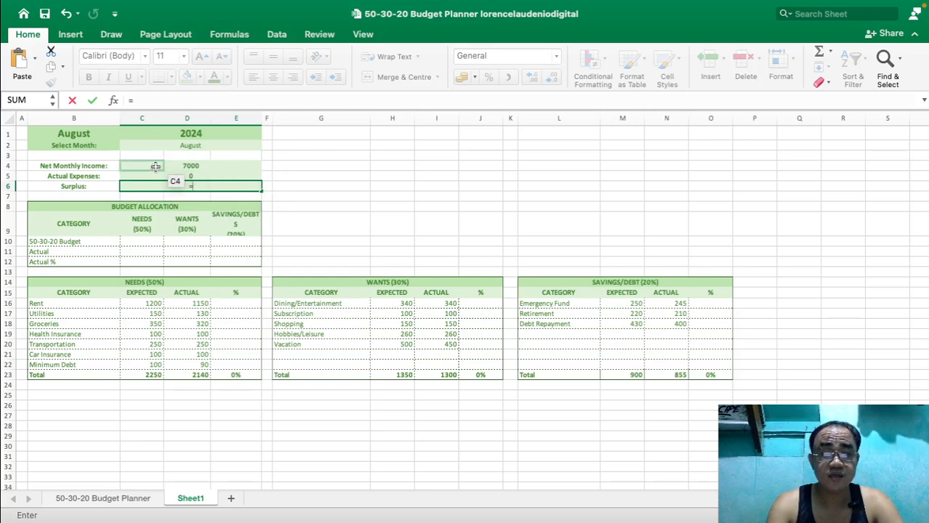
click(234, 166)
text(-)
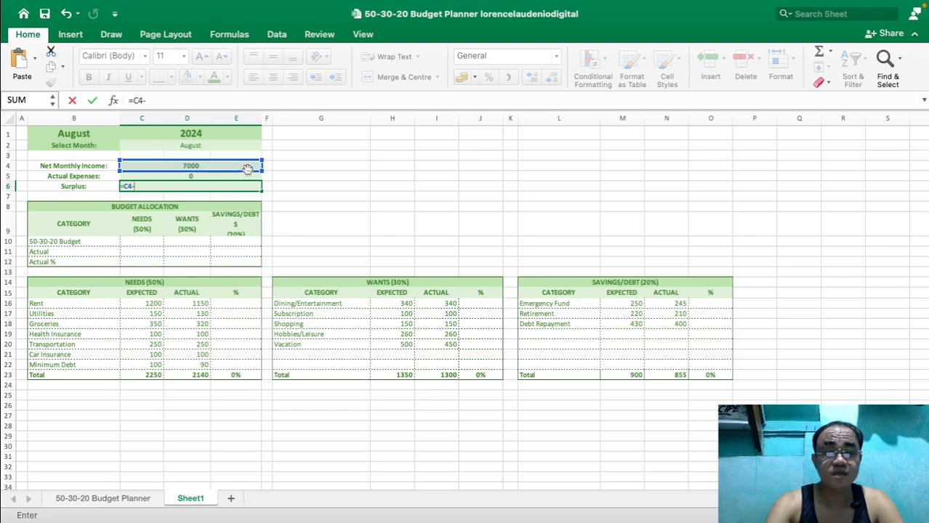
click(208, 177)
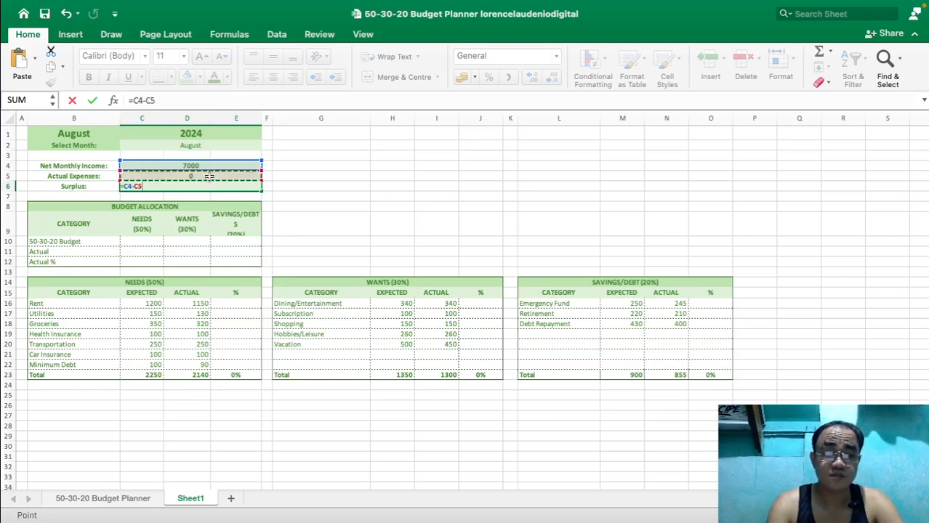
key(Return)
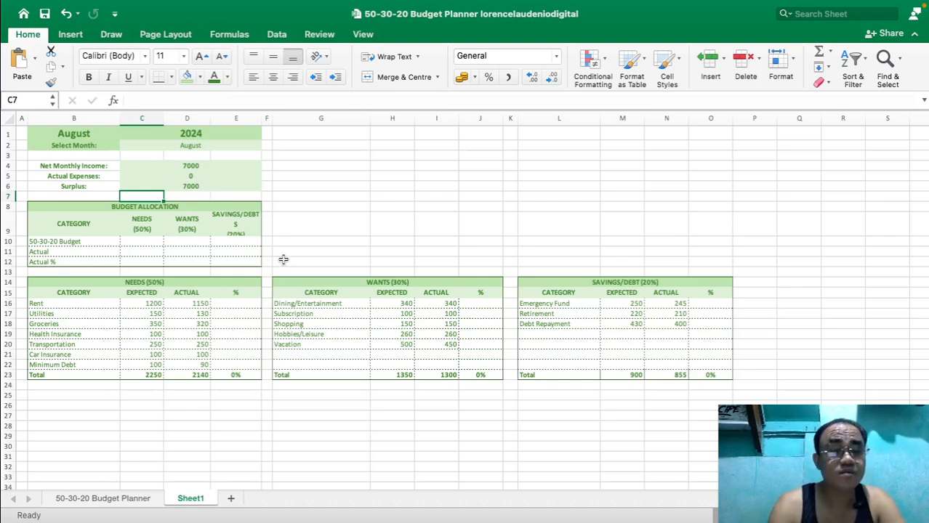
In the Budget Allocation table's Actual row, link Needs to the actual total =D23 and Wants to =I23.
click(143, 252)
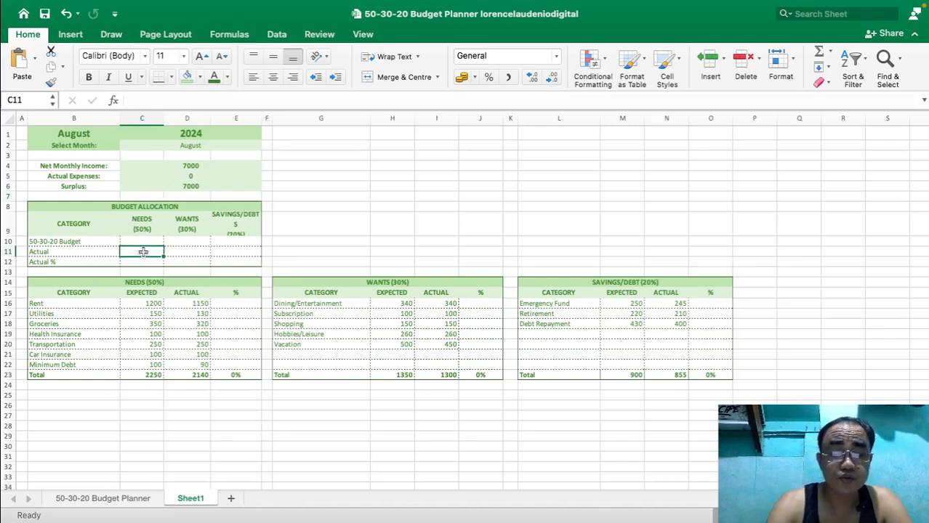
text(=)
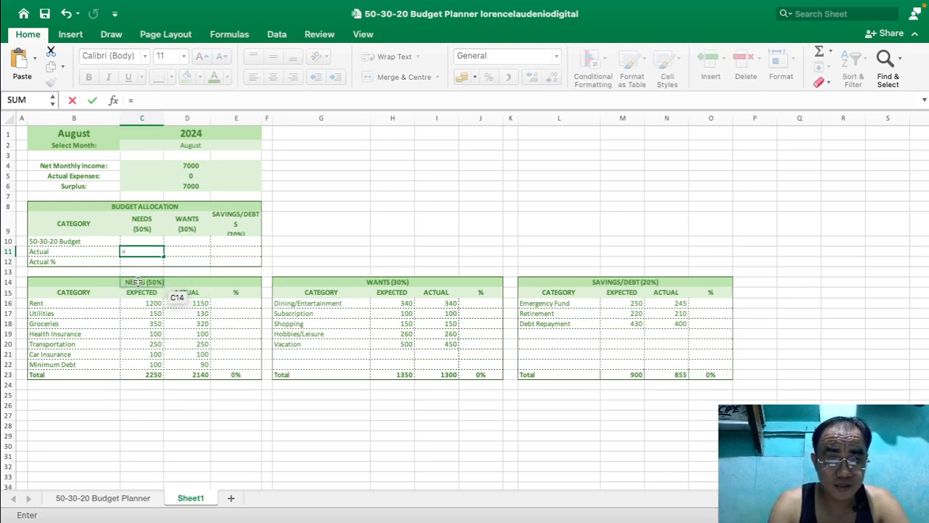
click(198, 374)
key(Return)
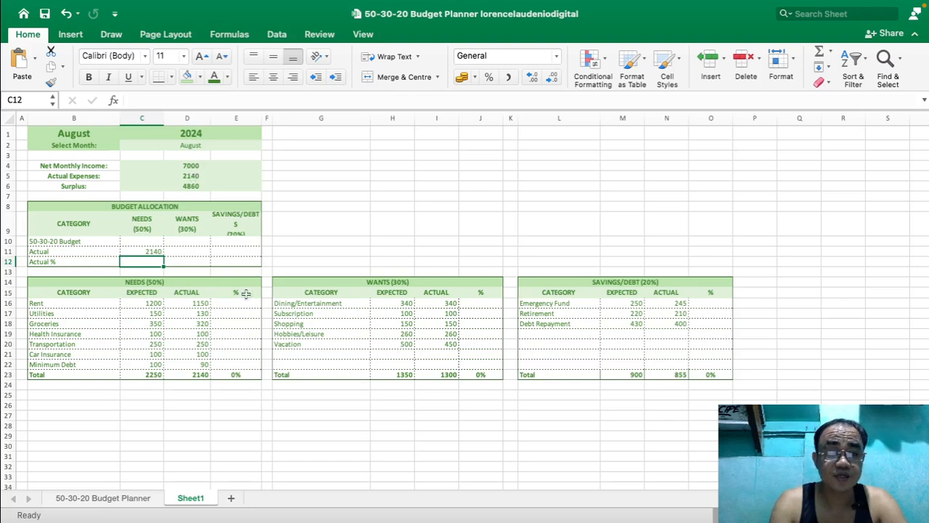
click(208, 253)
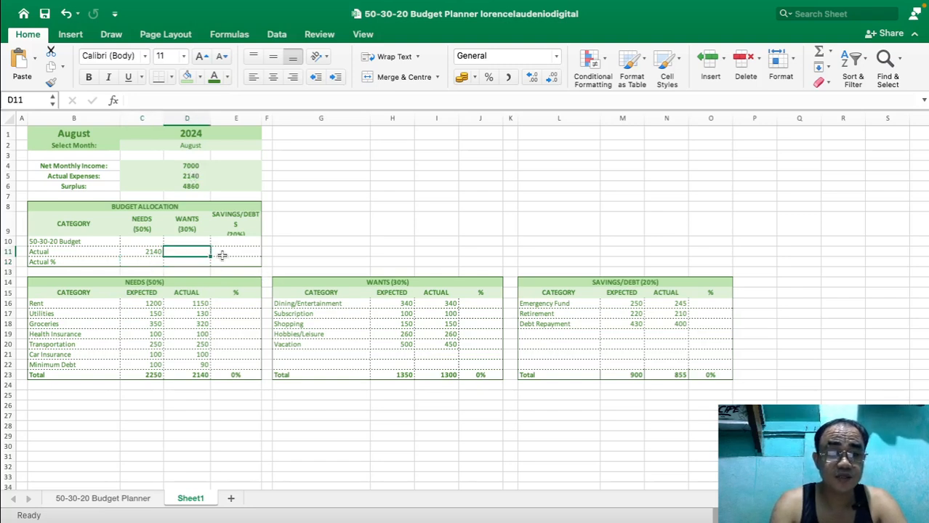
text(=)
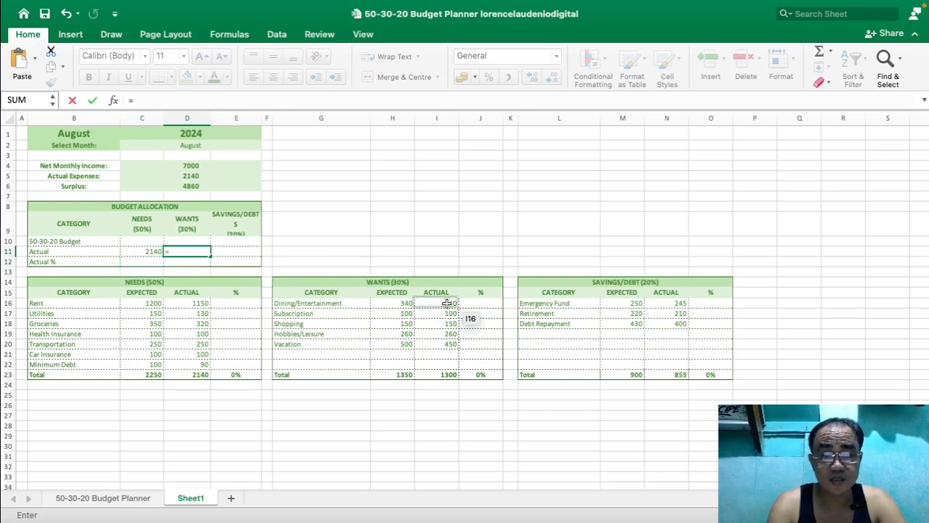
click(456, 375)
key(Return)
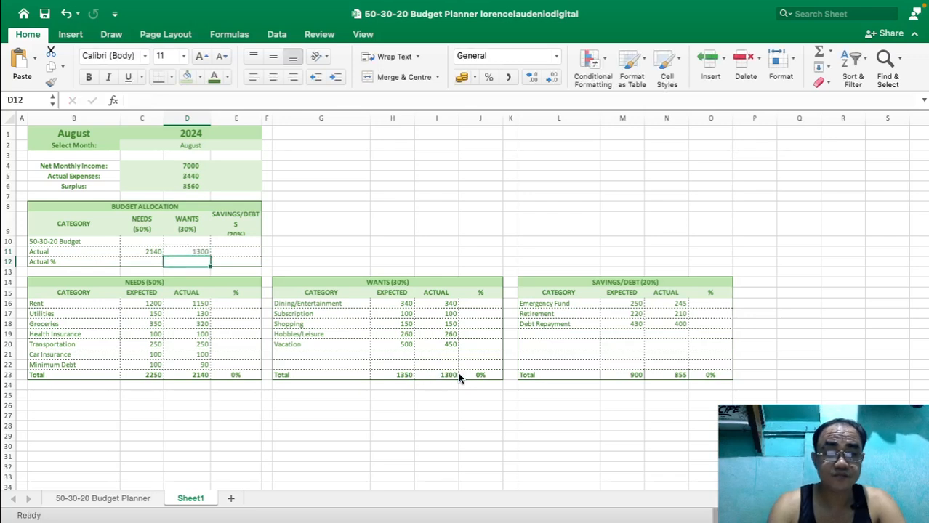
Widen column E to fit the Savings/Debts heading and link its Actual amount to the savings table's actual total with =N23.
click(249, 251)
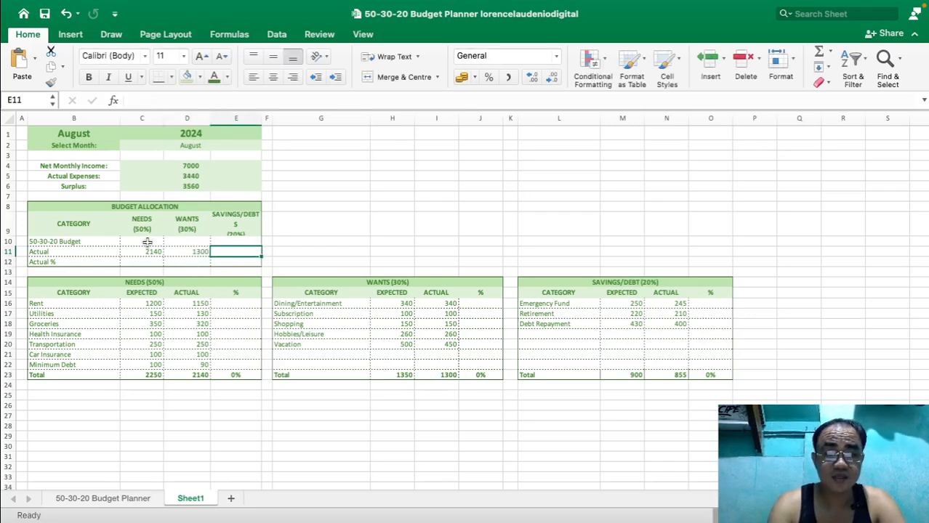
drag(258, 119, 266, 119)
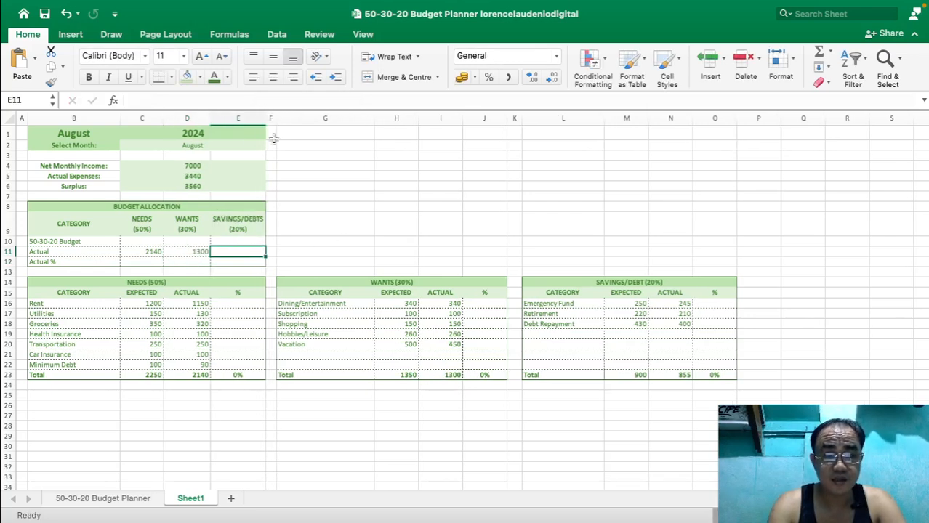
text(=)
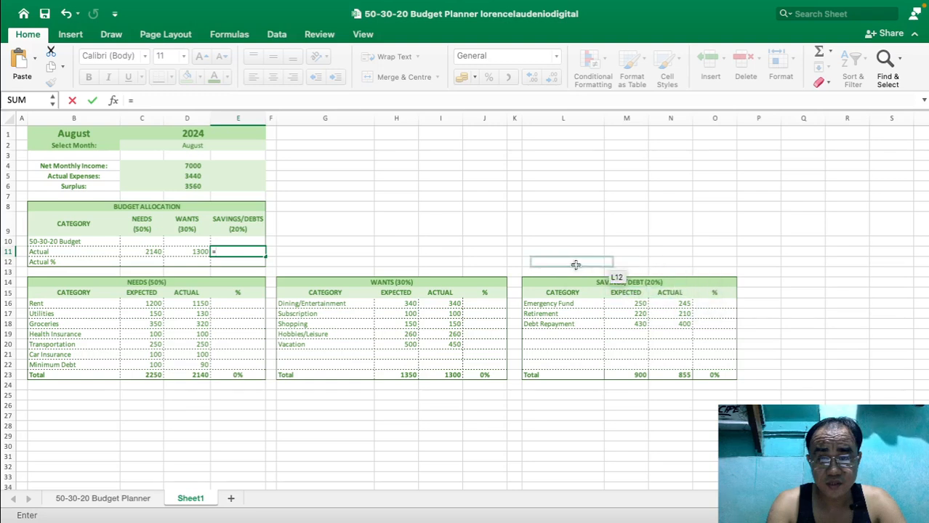
click(683, 374)
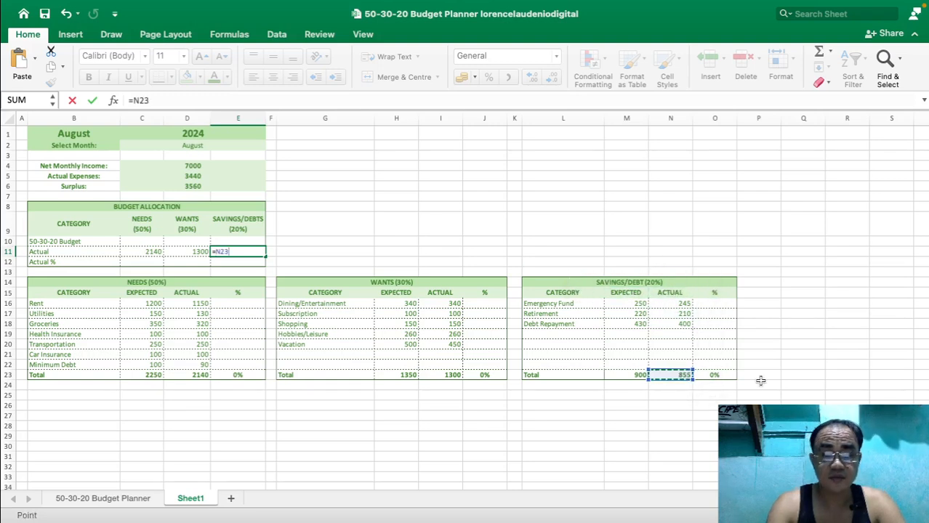
key(Return)
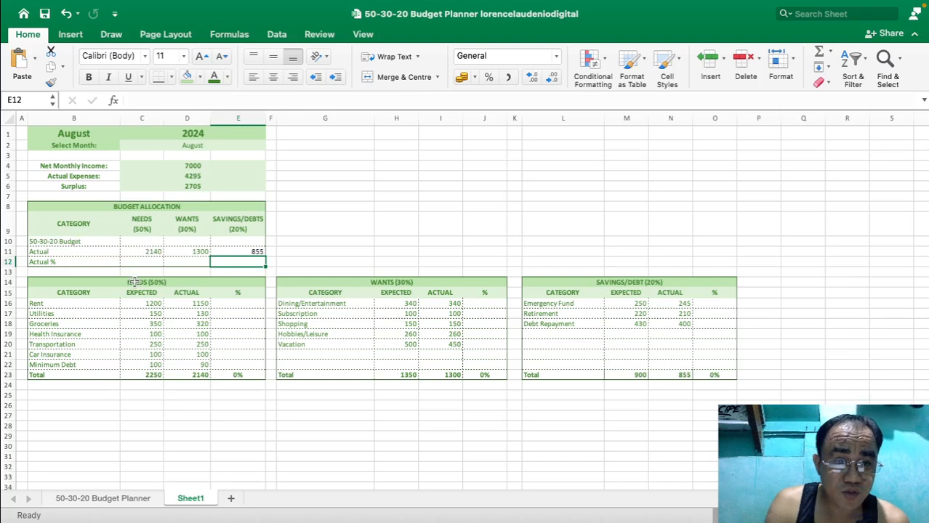
Fill the 50-30-20 Budget row with links to the expected totals: =C23 for Needs, =H23 for Wants and =M23 for Savings/Debts.
click(141, 240)
text(=)
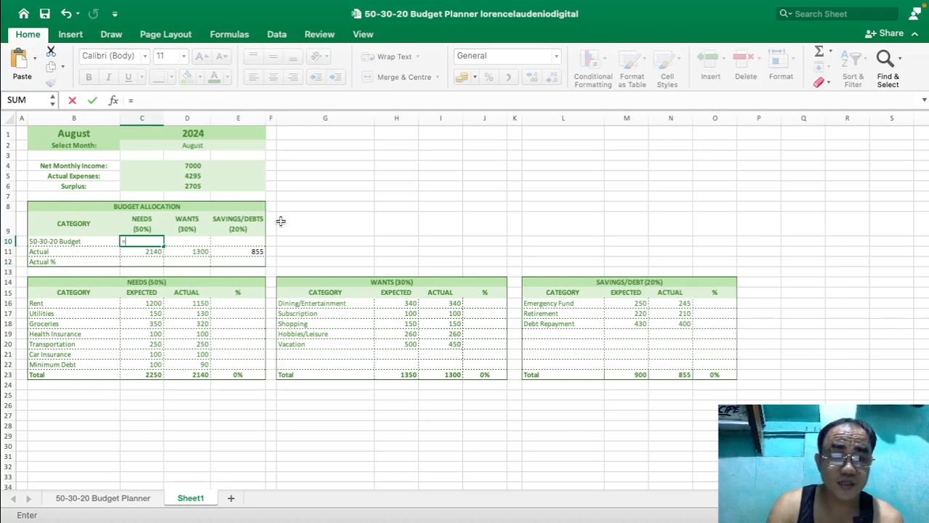
click(157, 376)
key(Return)
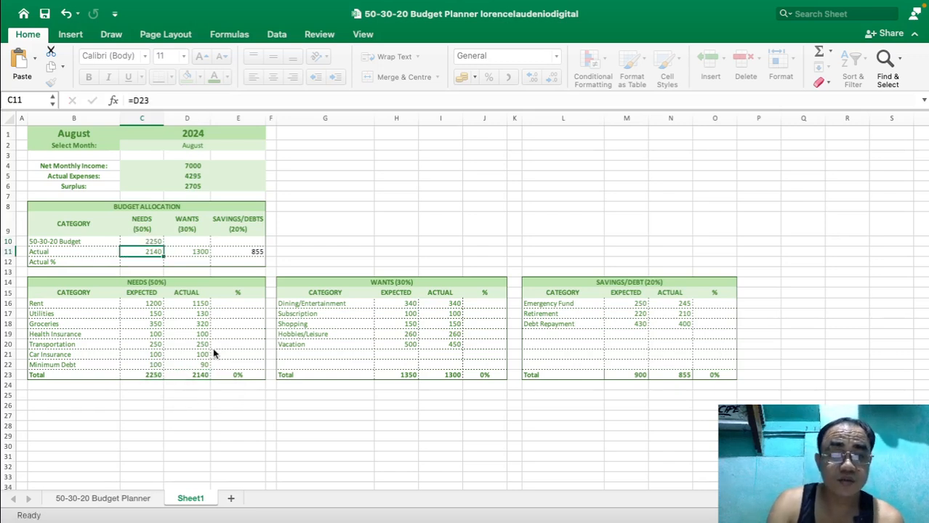
click(187, 241)
text(=)
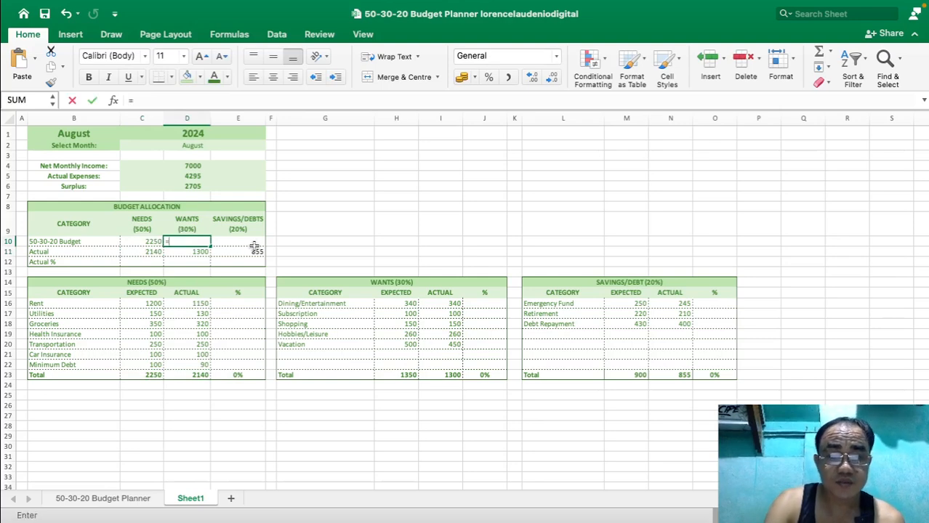
click(396, 372)
key(Return)
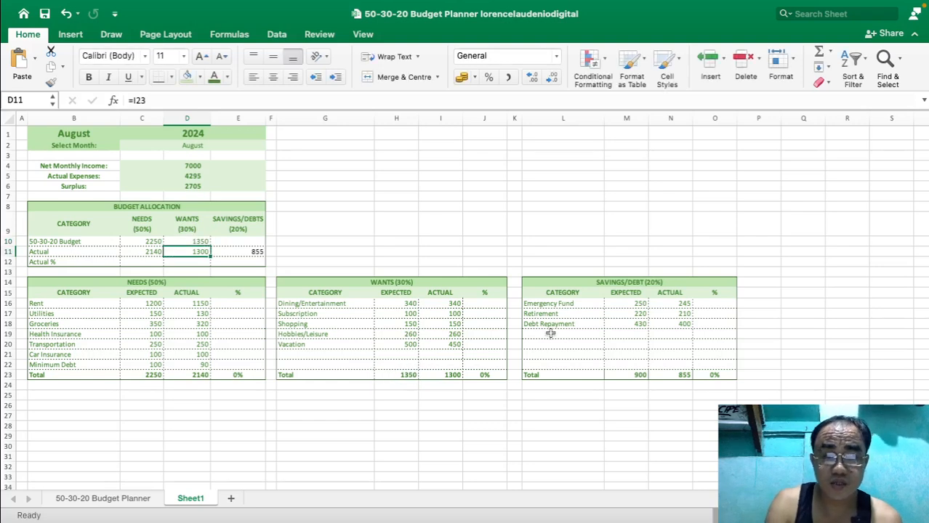
click(248, 241)
text(=)
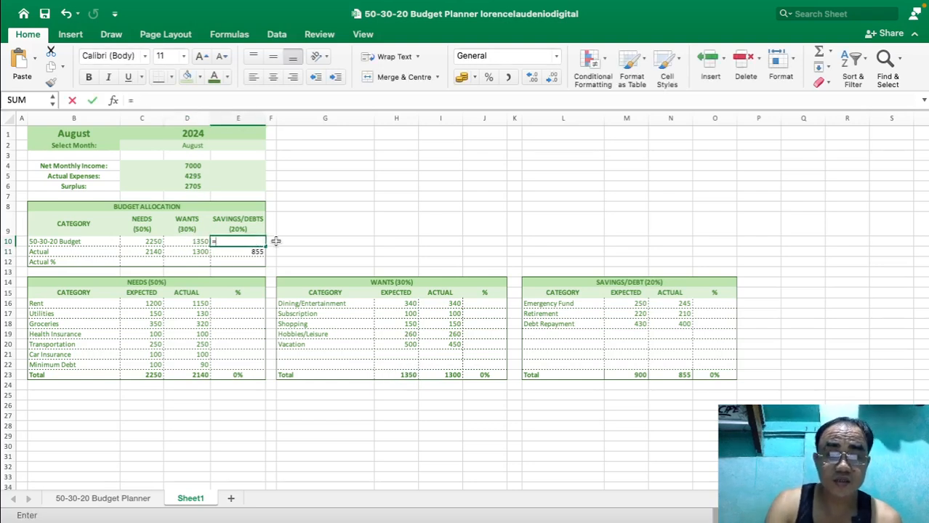
click(636, 375)
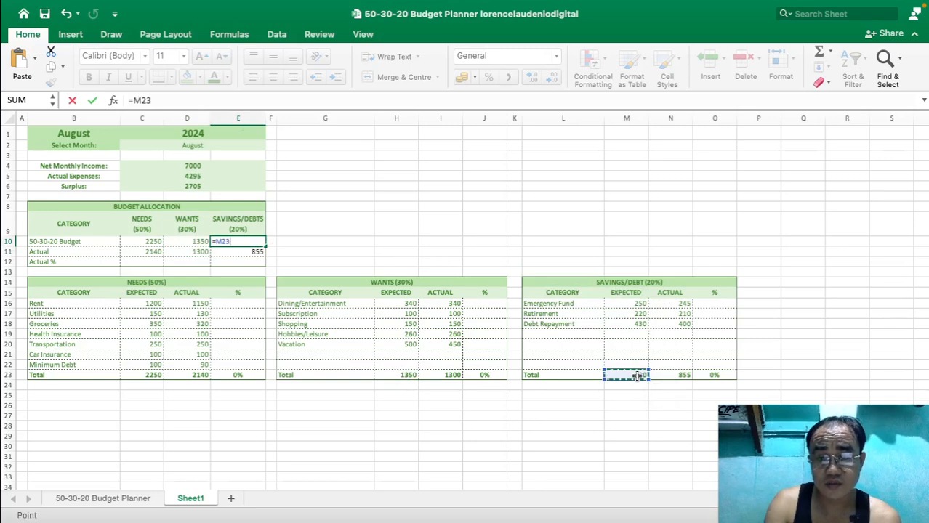
key(Return)
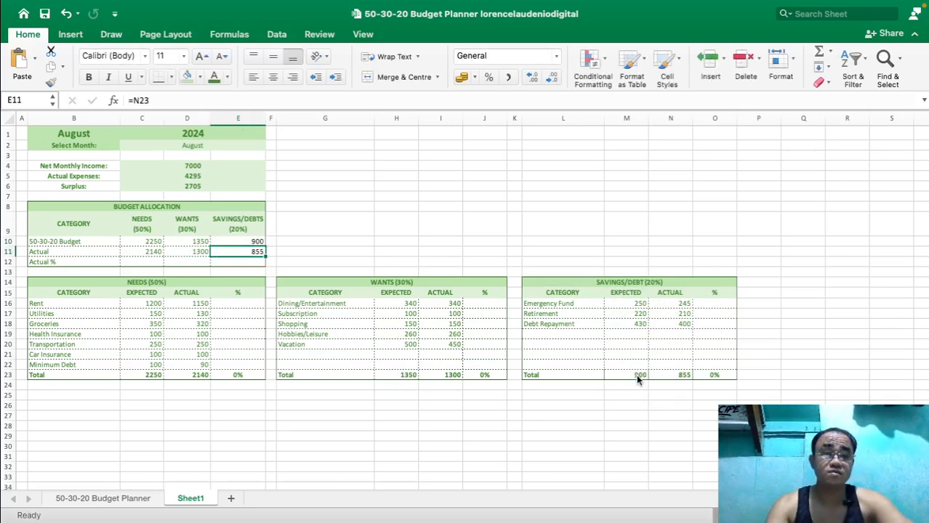
Apply the green font colour to the Savings/Debts cells E10:E12 of the Budget Allocation table.
click(281, 242)
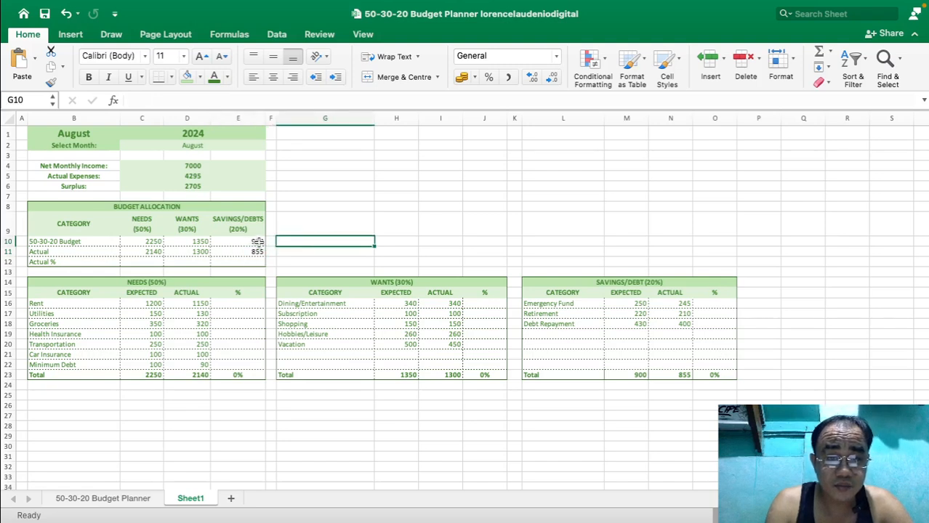
drag(250, 243, 247, 262)
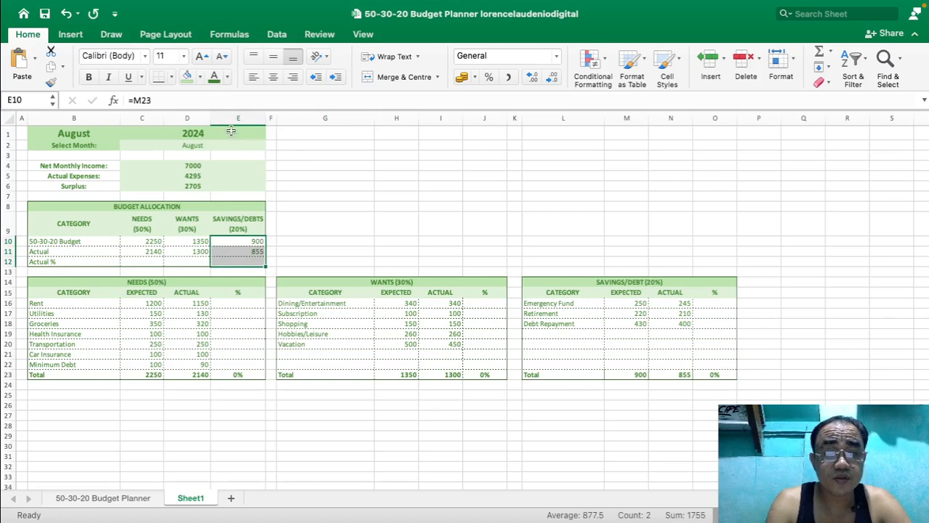
click(363, 164)
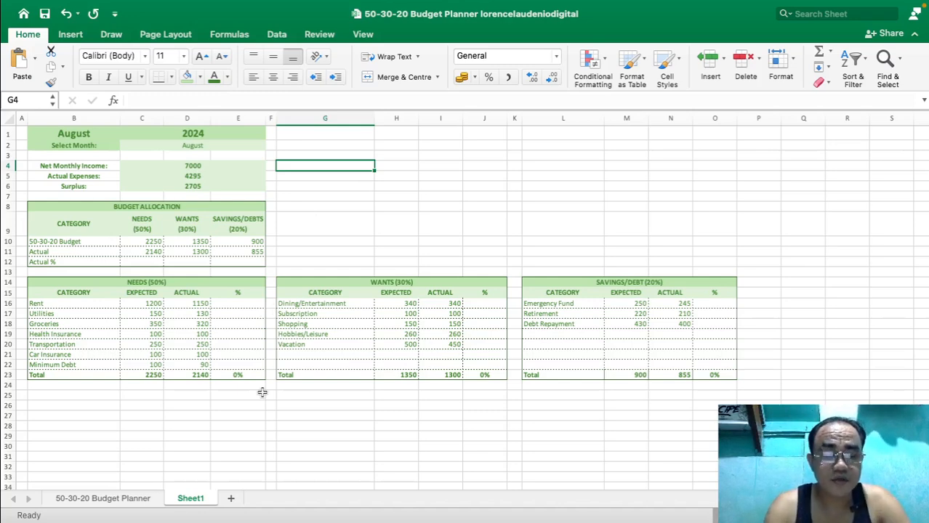
Calculate Rent's percentage in E16 as its actual amount divided by Net Monthly Income with =D16/C4.
click(249, 304)
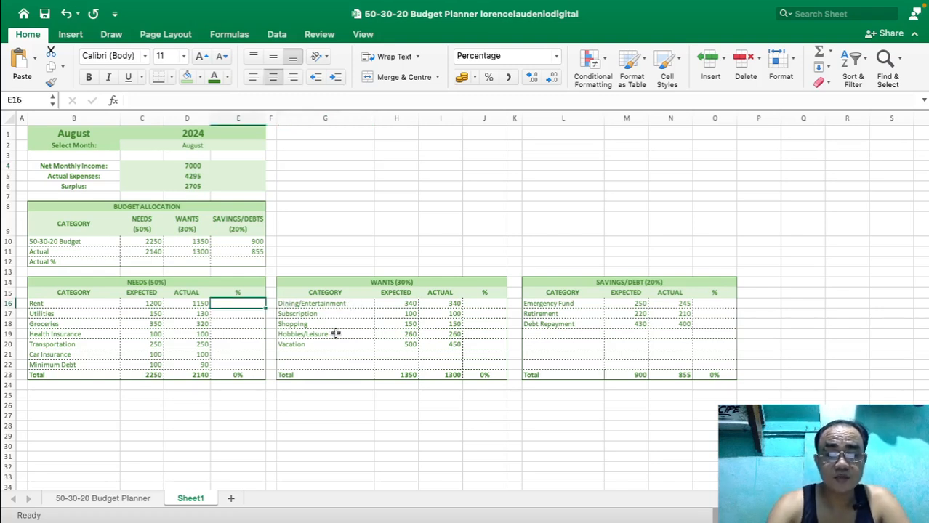
text(=)
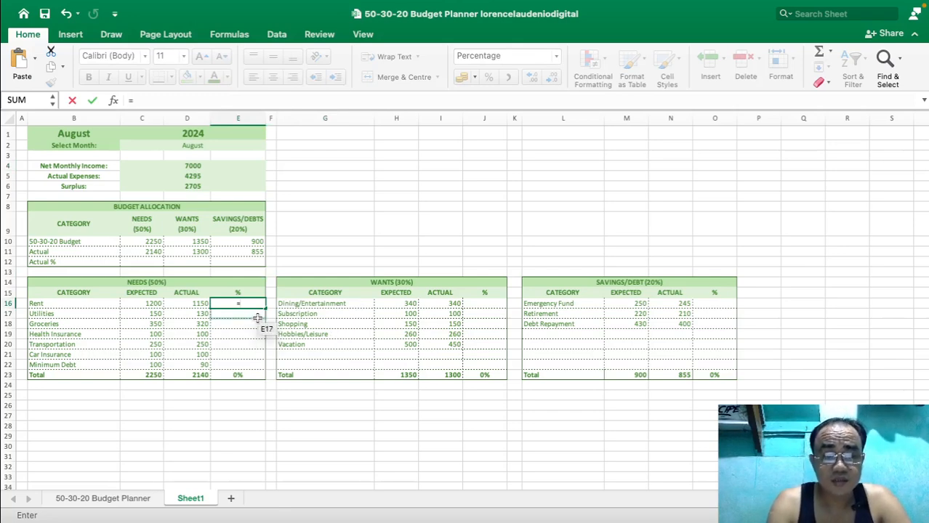
click(200, 304)
text(/)
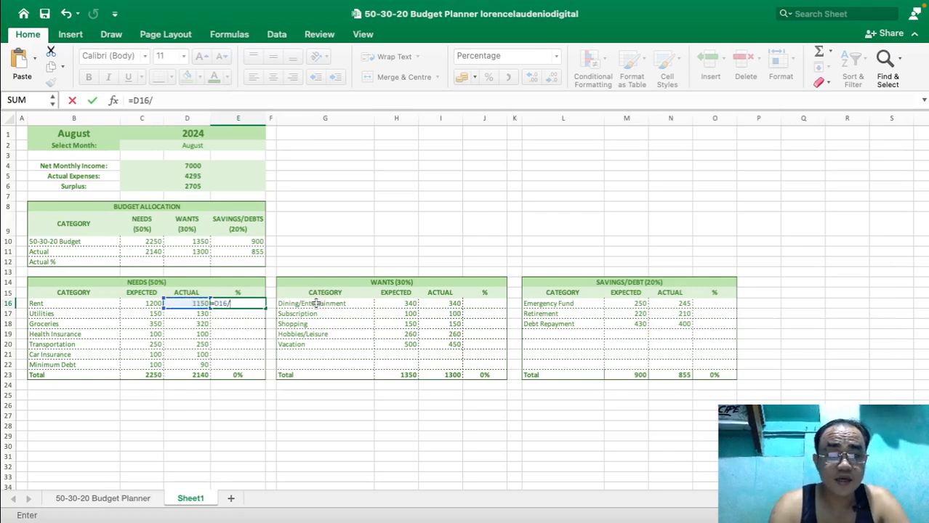
click(200, 165)
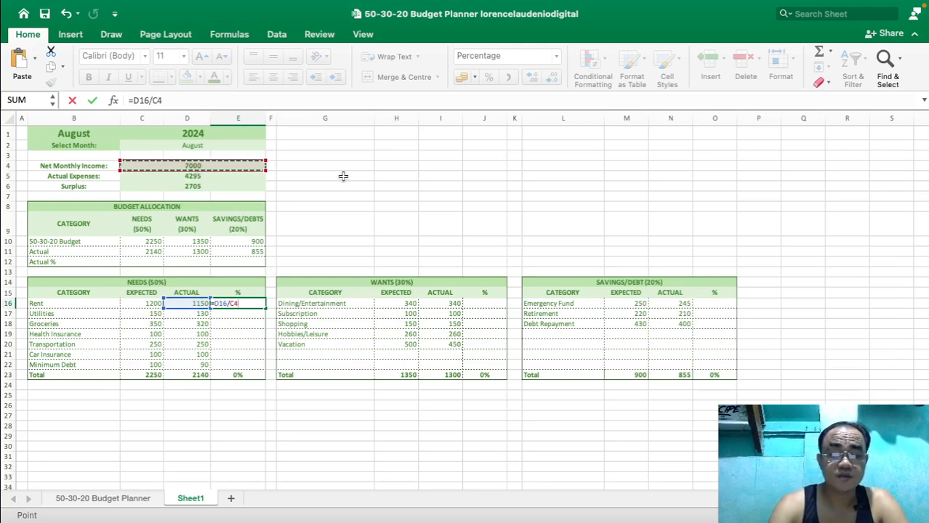
key(Return)
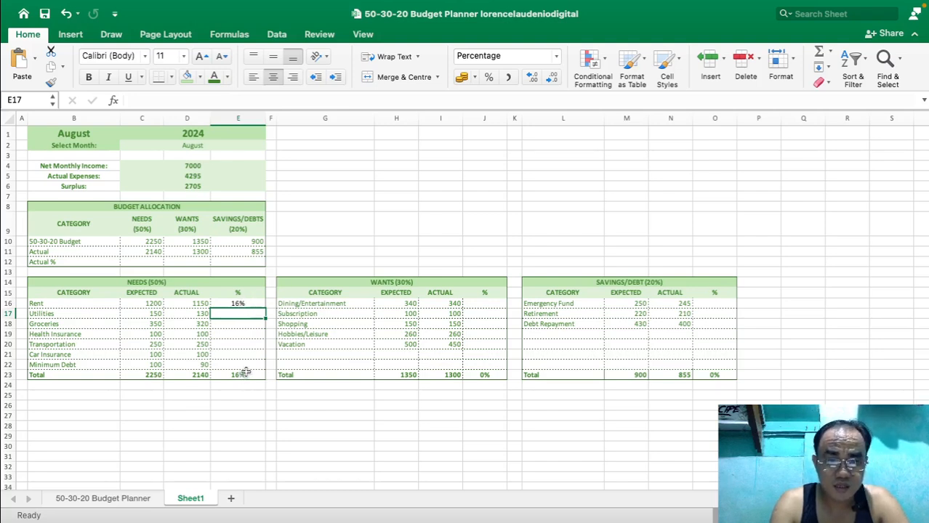
Apply the green font colour to the % columns of the Needs, Wants and Savings/Debt tables, rows 16 to 23.
drag(249, 375, 252, 304)
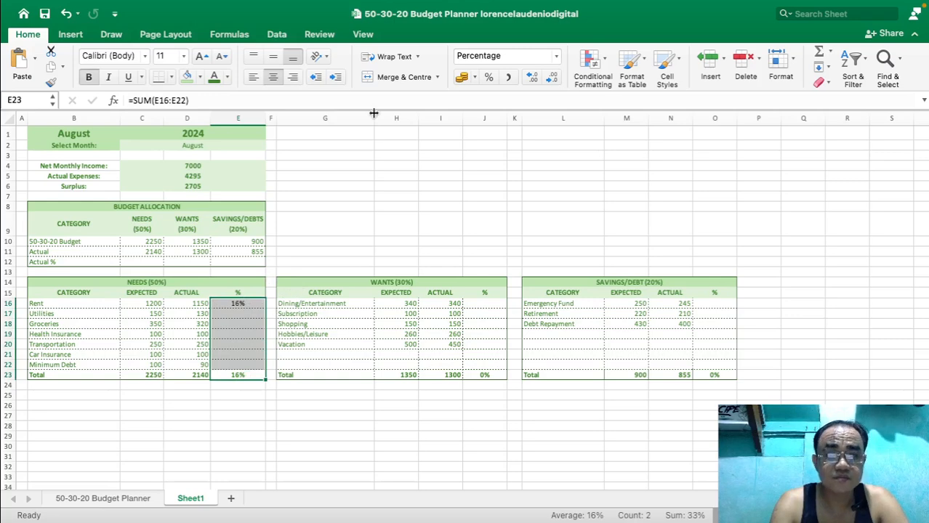
drag(495, 376, 494, 304)
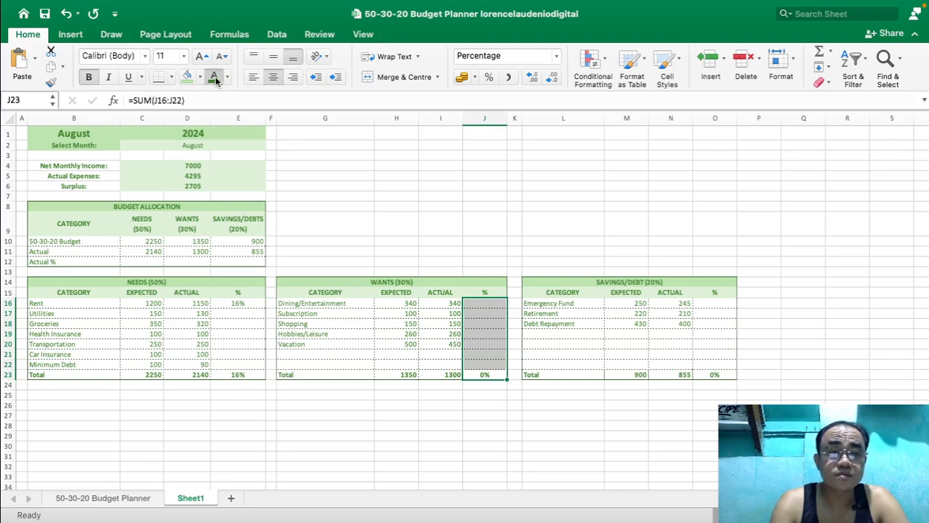
drag(708, 375, 708, 304)
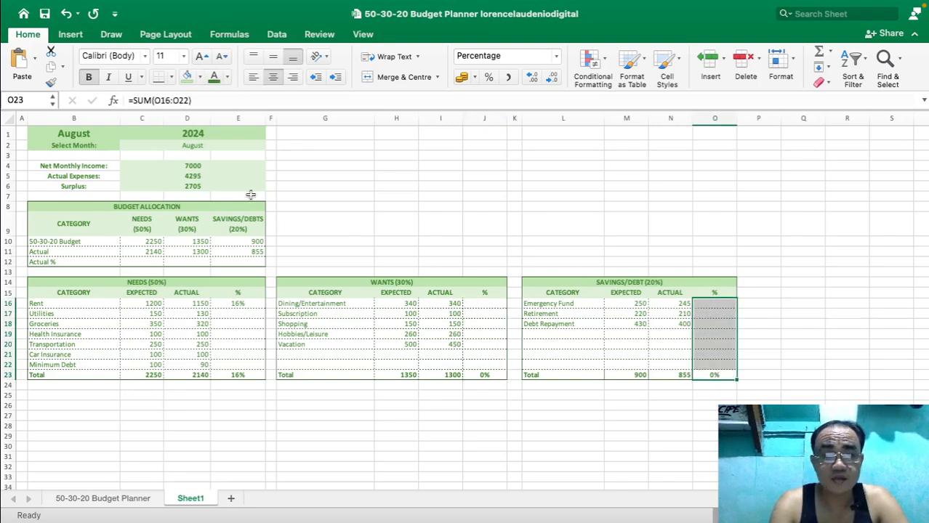
click(349, 166)
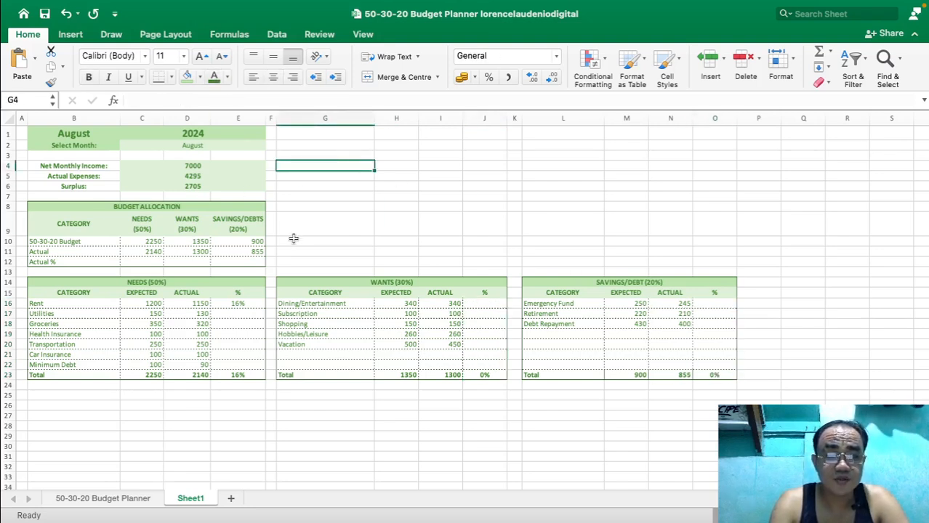
Try to fill the Rent percentage formula down through the Minimum Debt row with its relative income reference.
click(247, 303)
drag(264, 309, 260, 364)
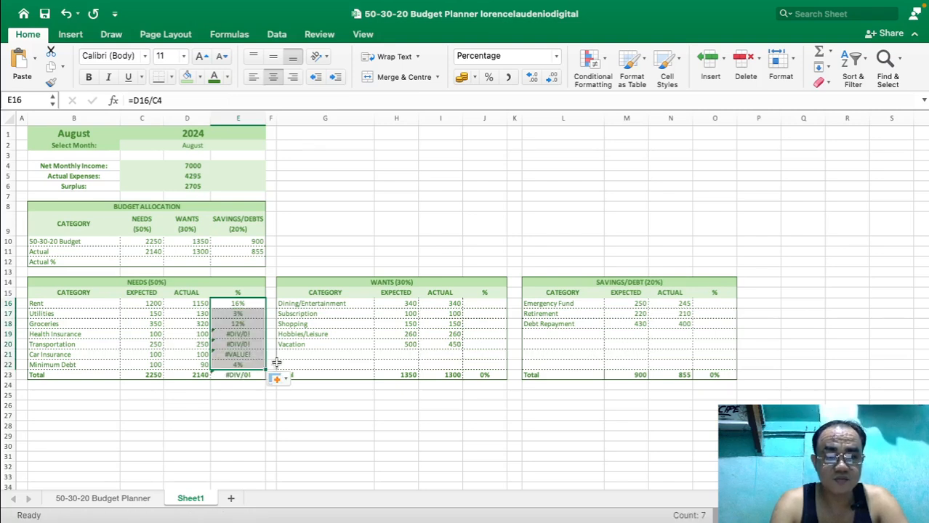
click(248, 412)
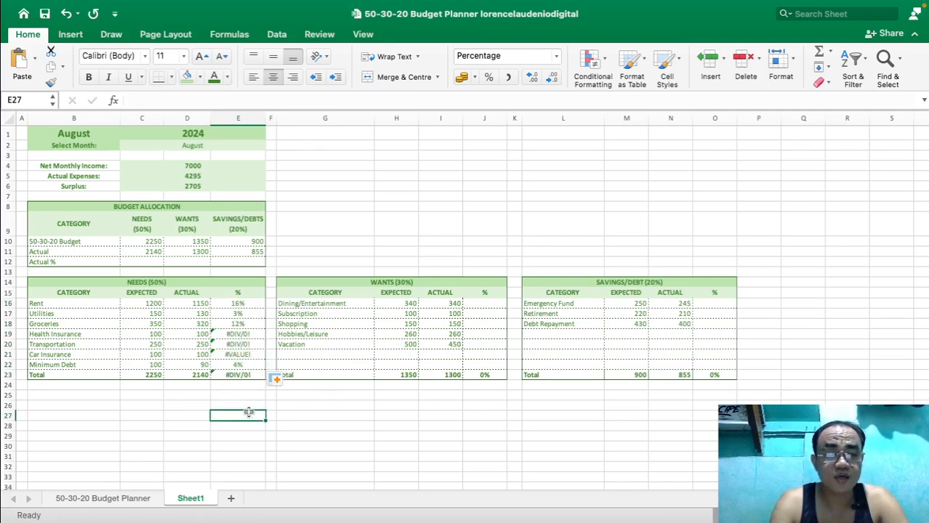
Examine the filled percentage formulas in the Needs table and compare which income cell each row references.
click(239, 344)
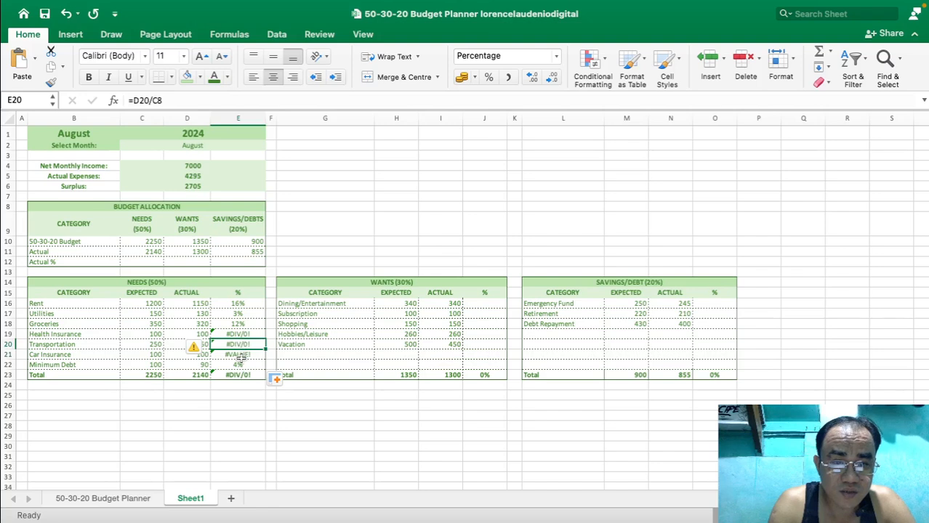
click(238, 355)
click(238, 426)
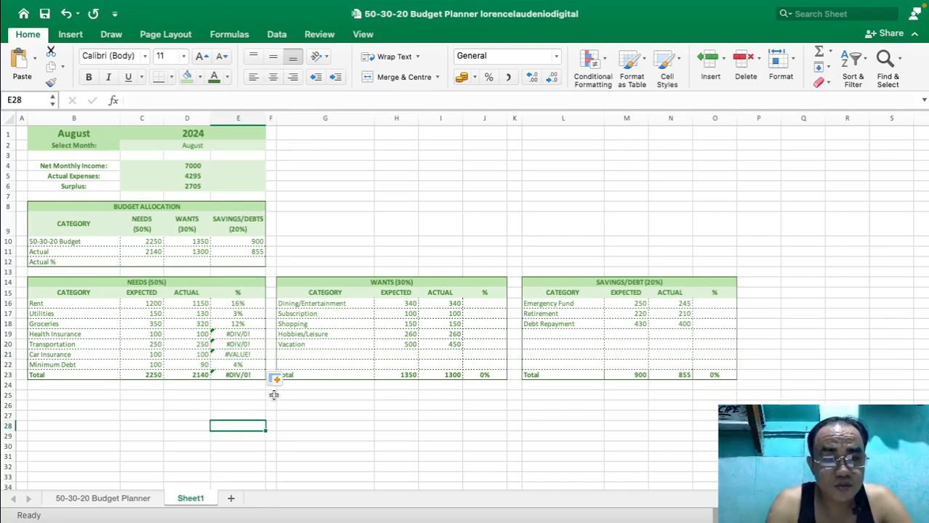
click(236, 335)
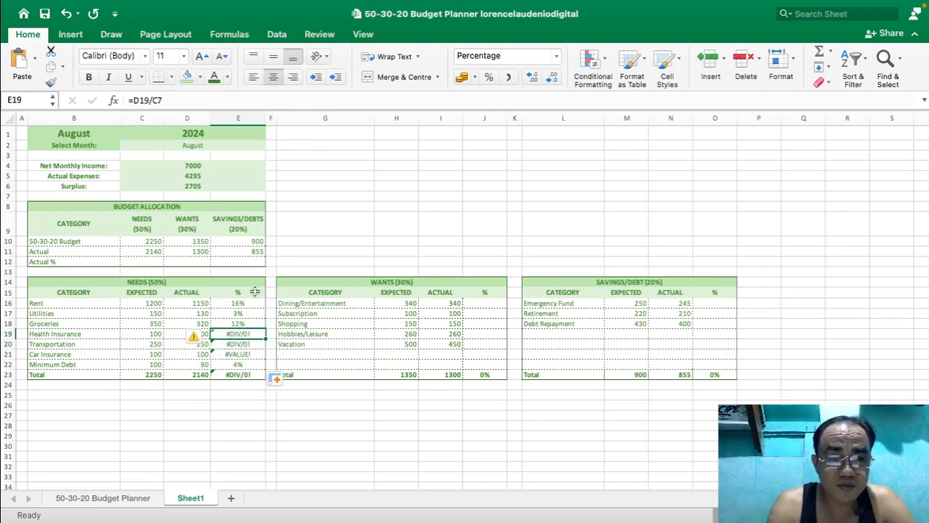
click(325, 418)
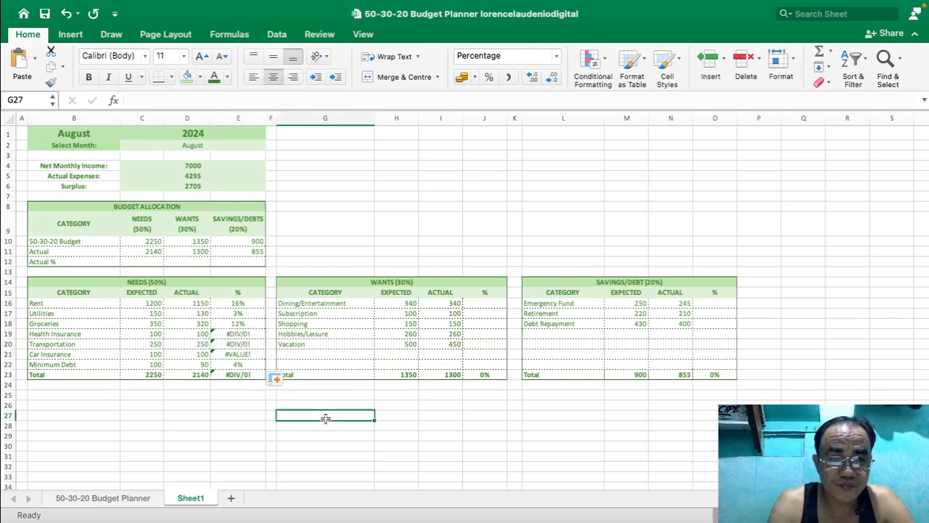
click(254, 335)
click(251, 344)
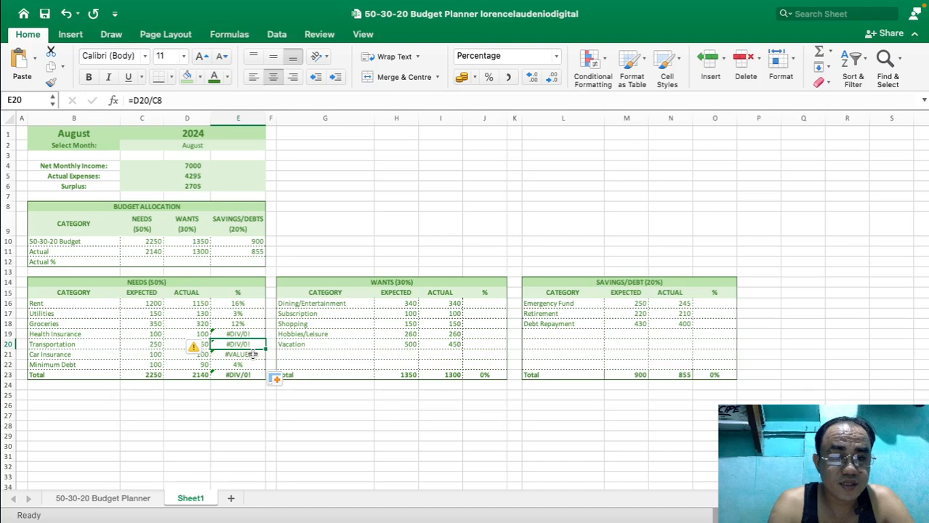
click(249, 305)
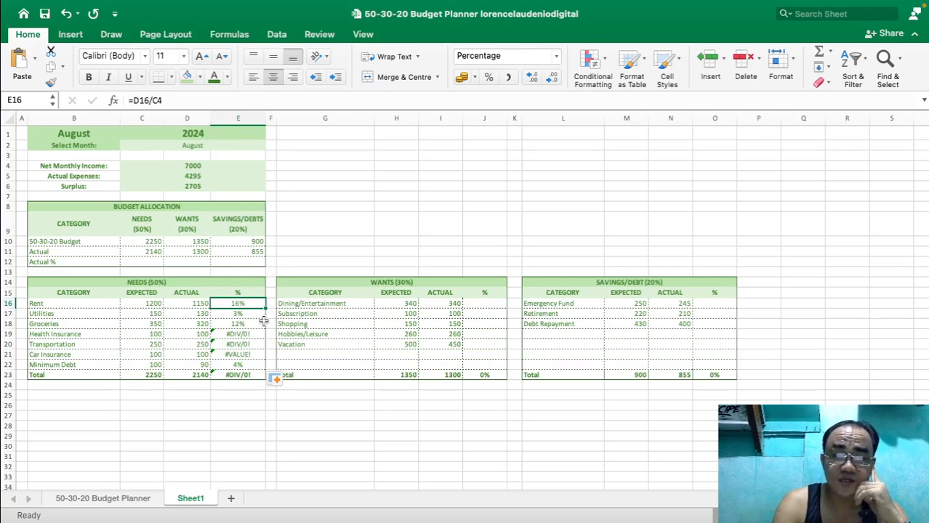
click(260, 375)
click(246, 304)
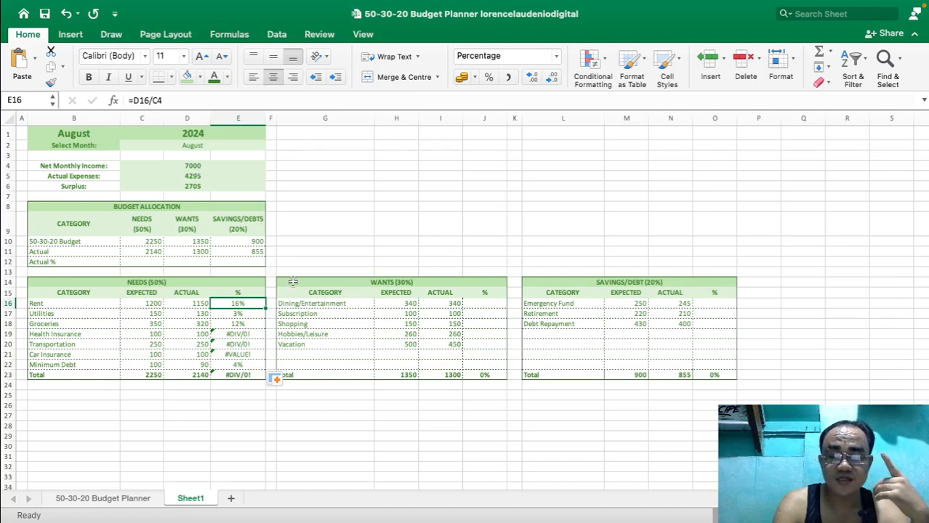
double_click(155, 101)
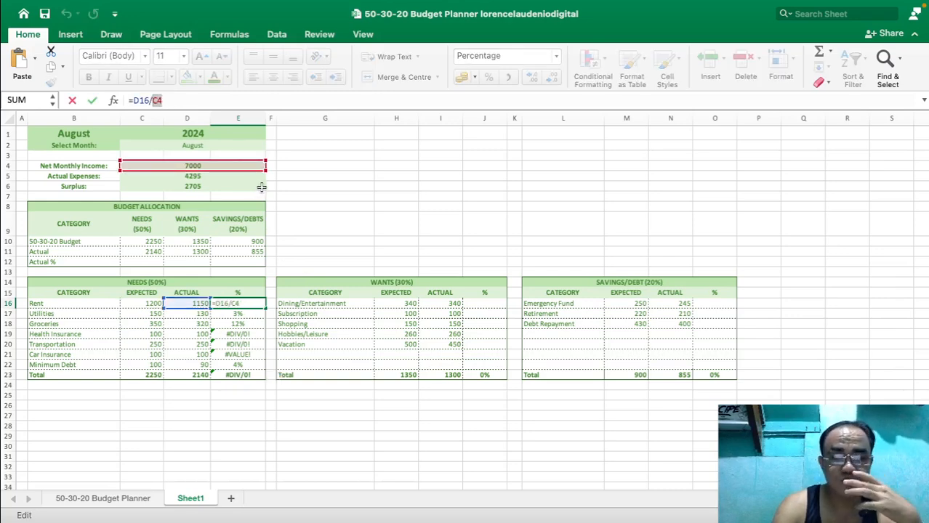
key(Return)
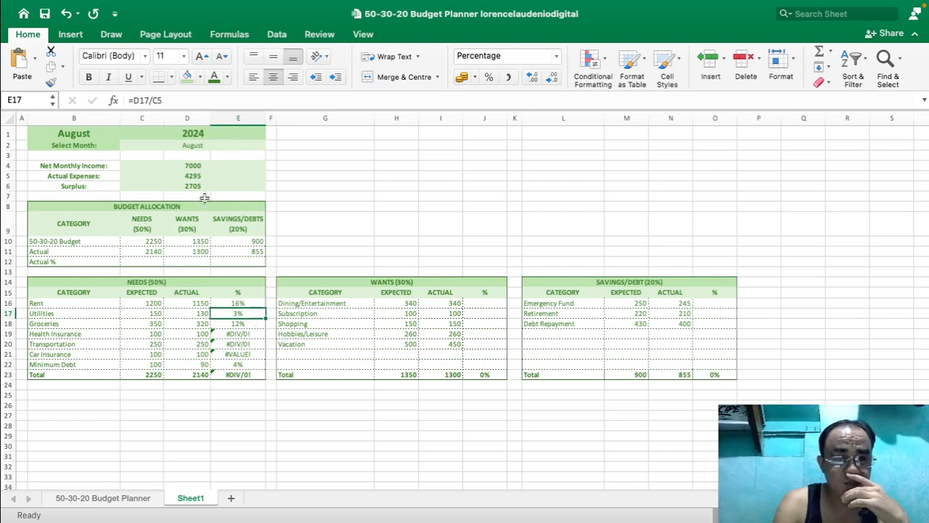
click(199, 176)
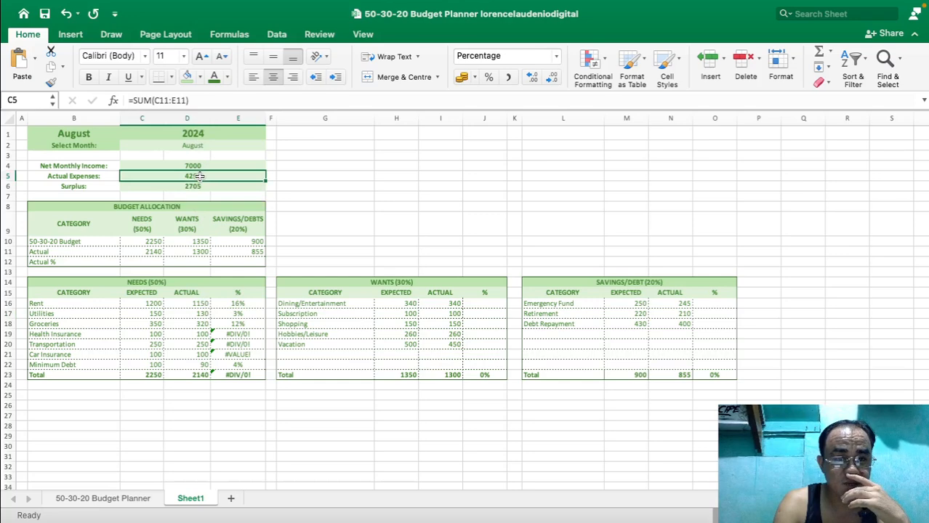
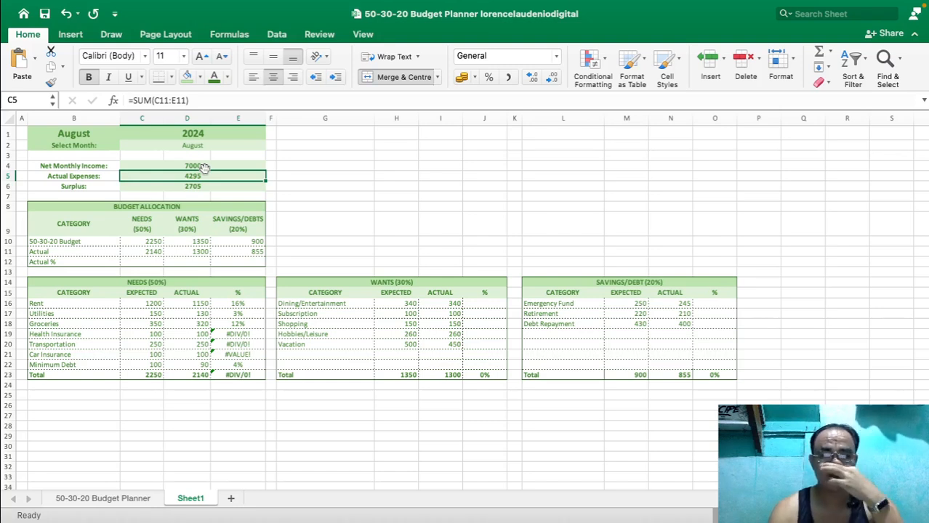
Make the income reference absolute in Rent's percentage formula, =D16/$C$4, and fill it down through Minimum Debt in E22.
click(247, 304)
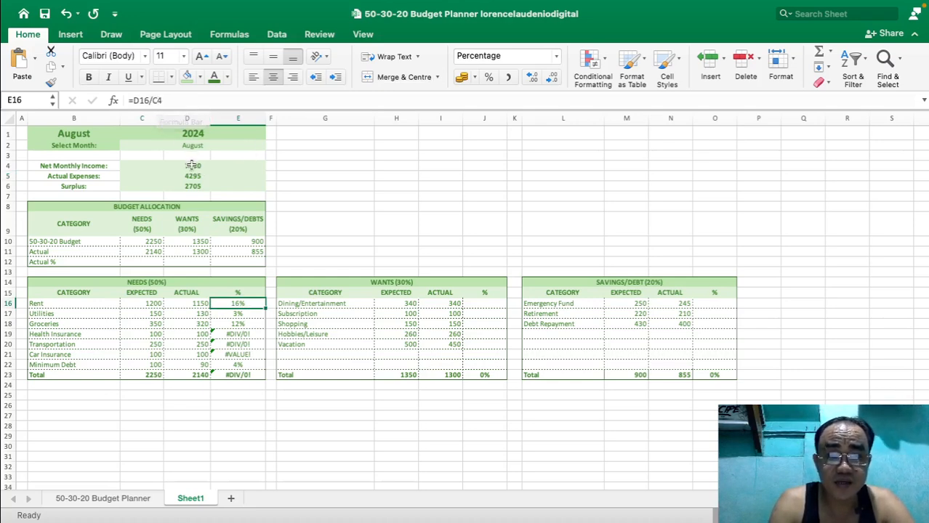
double_click(153, 101)
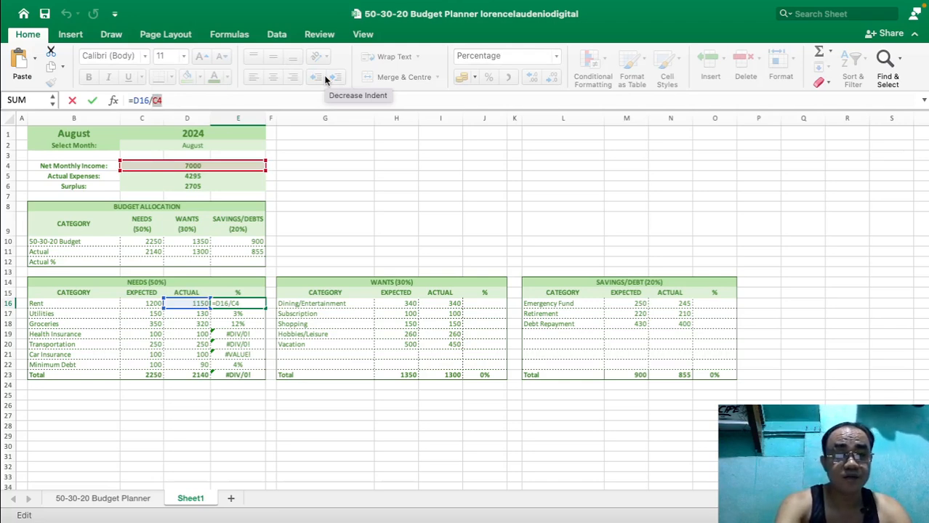
key(F4)
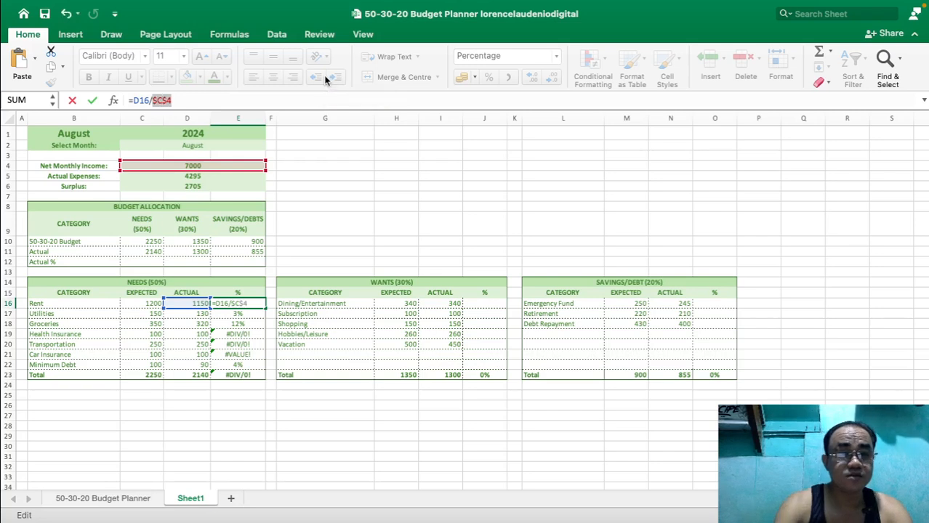
click(170, 101)
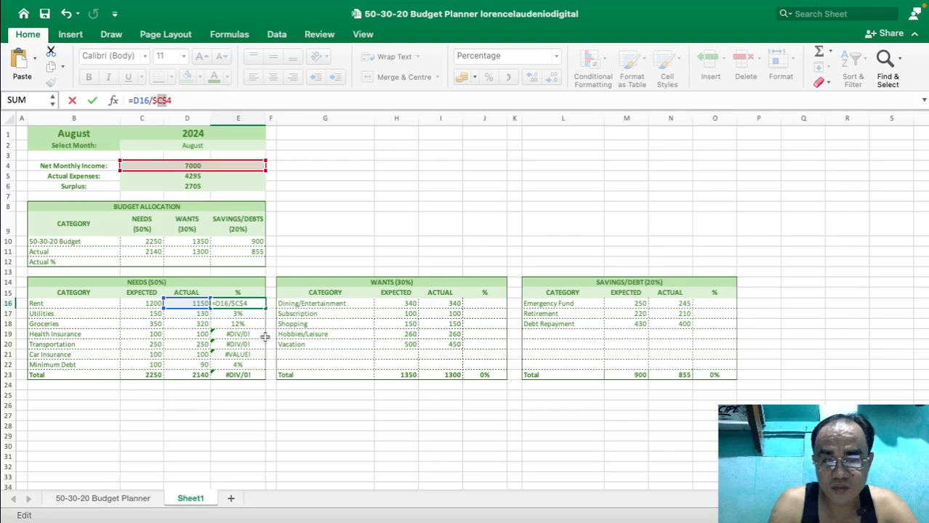
key(Return)
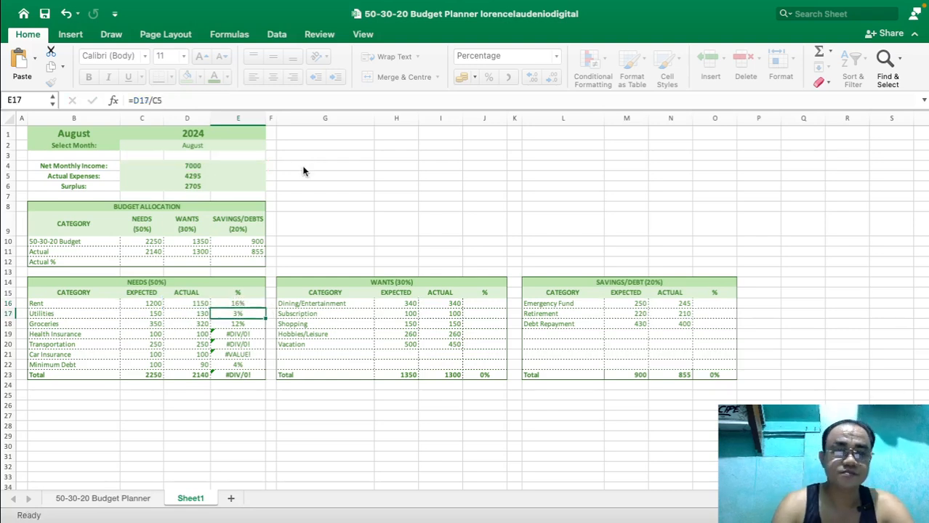
click(251, 303)
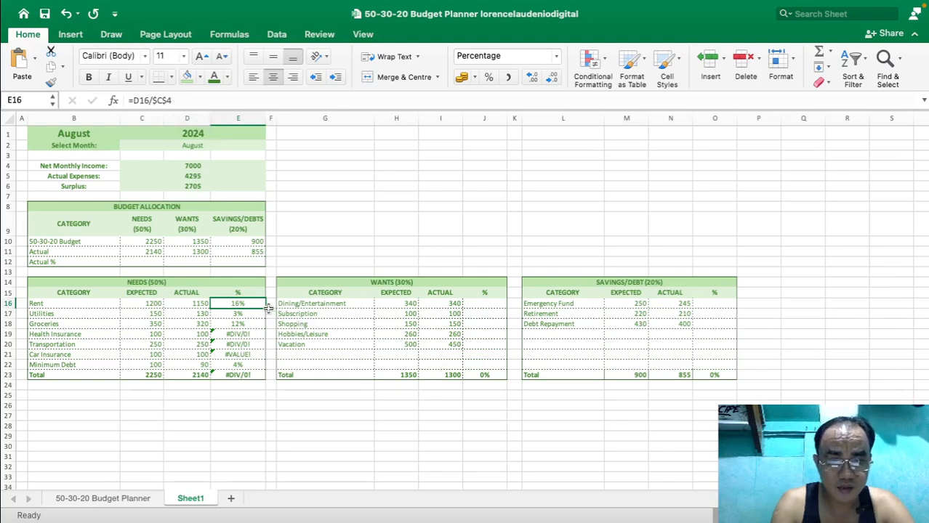
drag(266, 308, 263, 365)
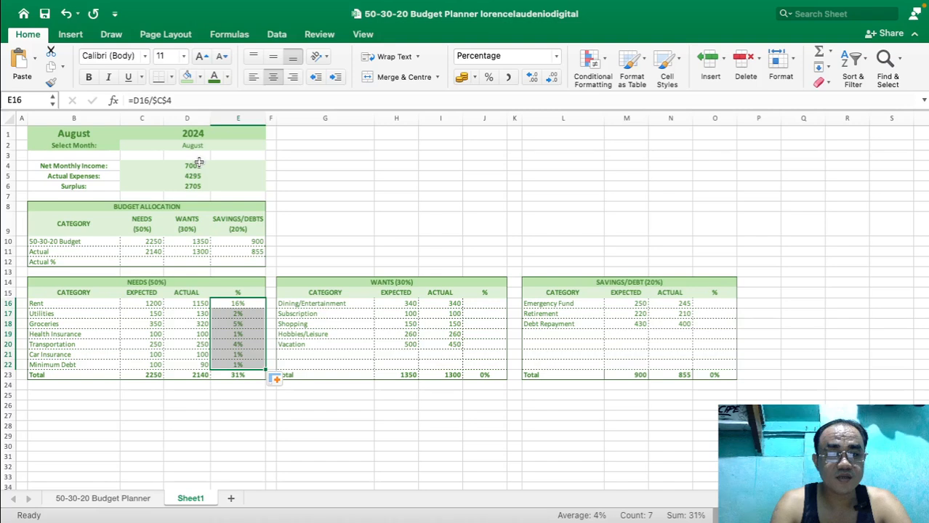
click(257, 321)
Wrap Rent's percentage formula in an error check, =IFERROR(D16/$C$4,""), and fill it down through Minimum Debt in E22.
click(254, 303)
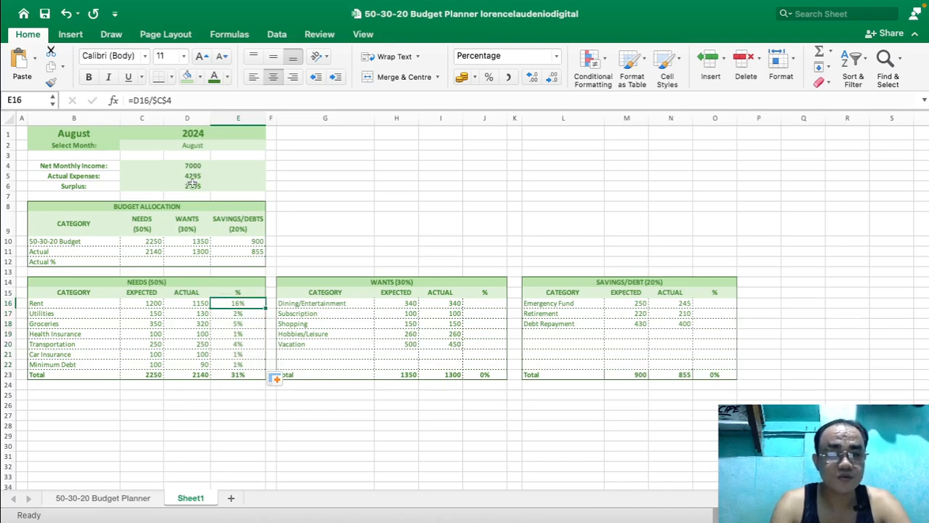
drag(135, 103, 212, 102)
key(super+c)
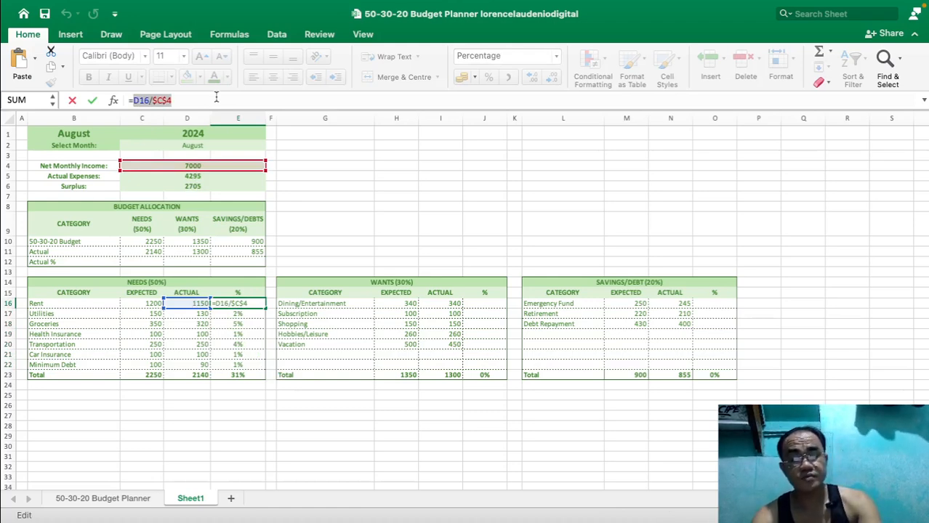
key(BackSpace)
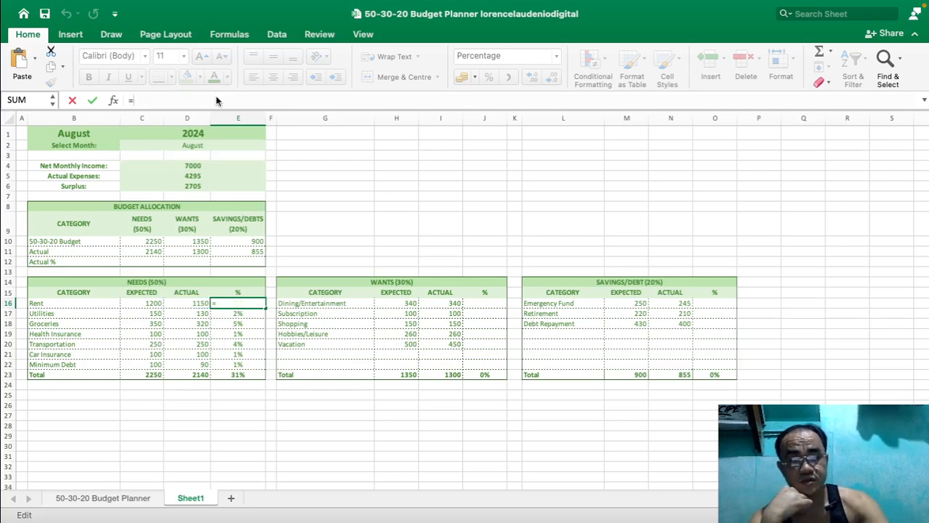
text(if)
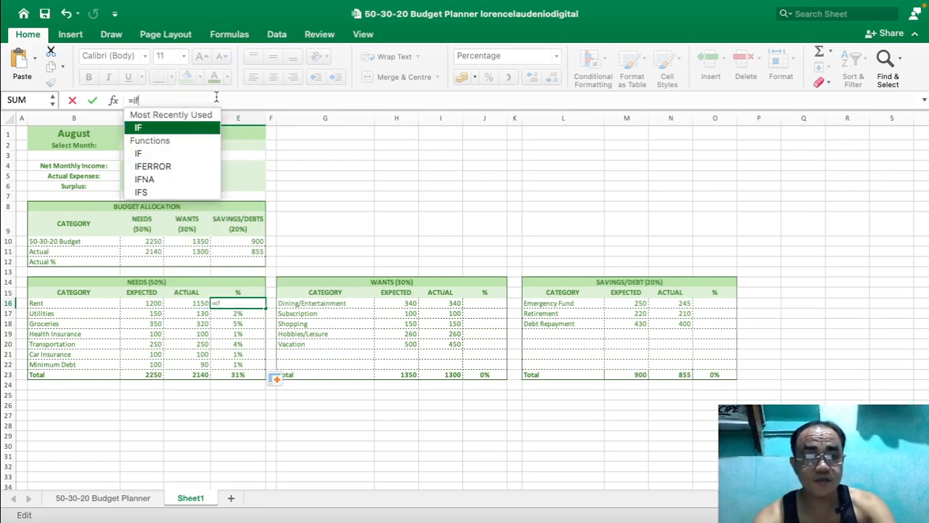
key(Down)
key(Down)
key(Tab)
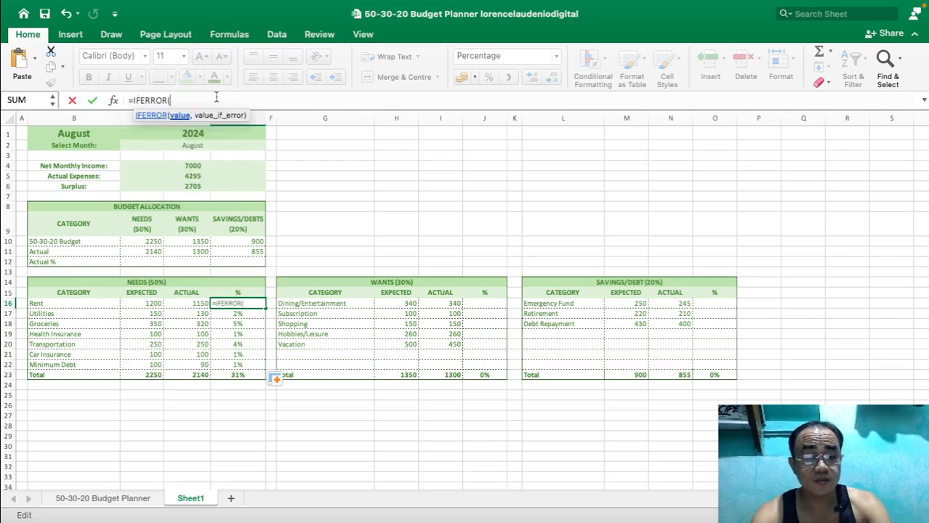
key(super+v)
text(,)
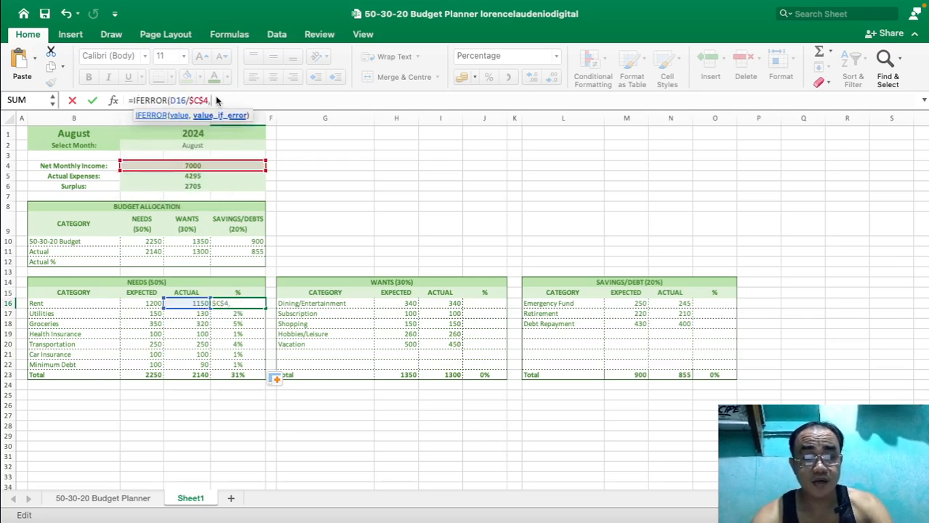
text(""))
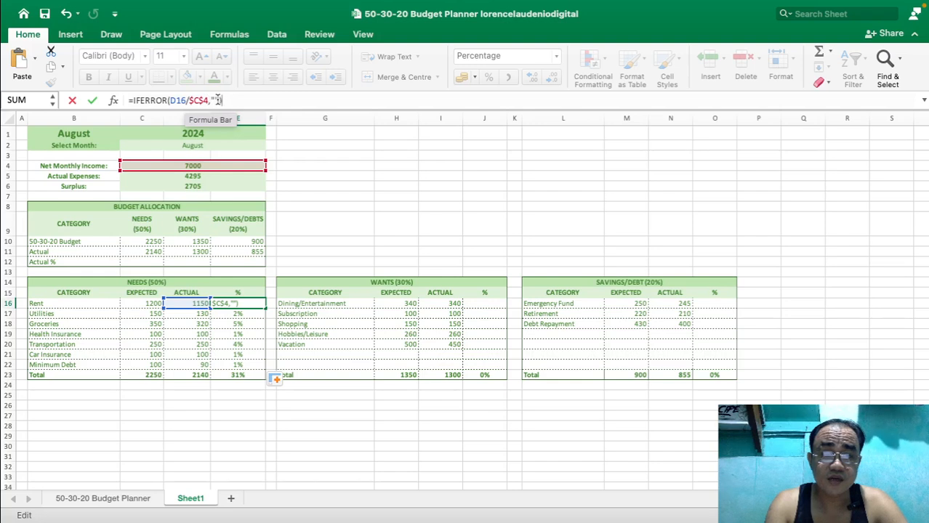
key(Return)
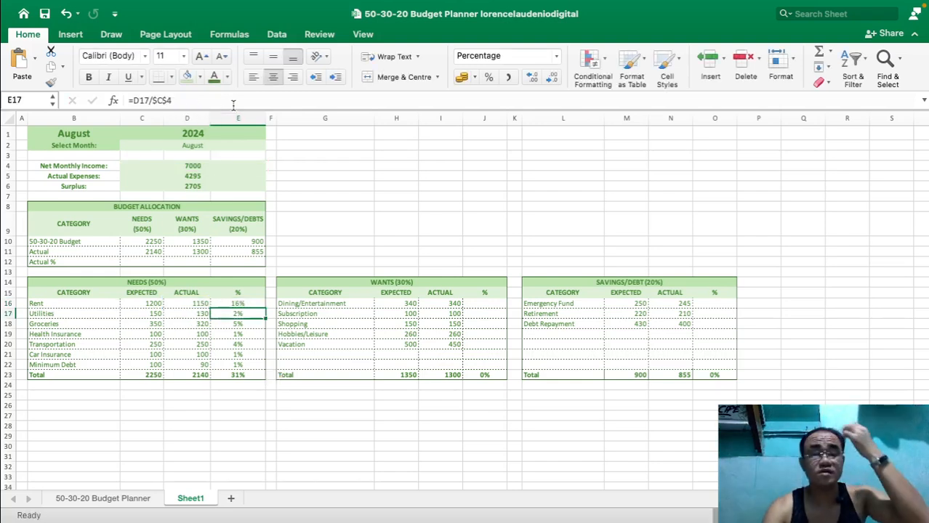
click(247, 304)
drag(267, 308, 269, 368)
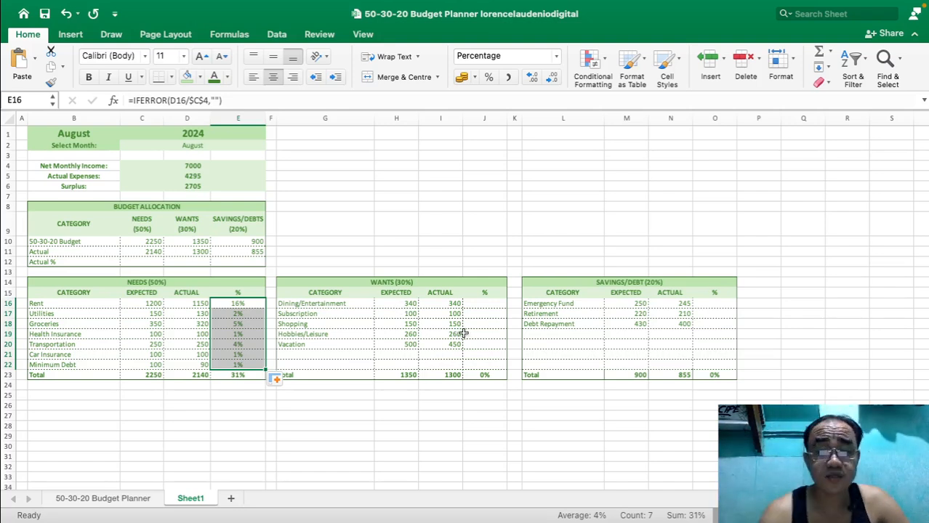
Enter =IFERROR(I16/$C$4,"") as the Dining/Entertainment percentage in J16 and fill it down the Wants table through J22.
click(484, 303)
text(=)
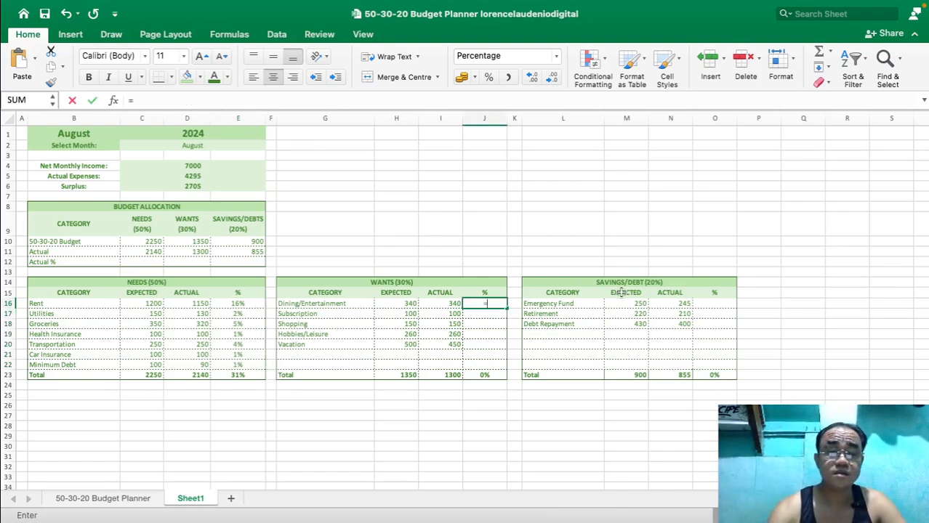
text(if)
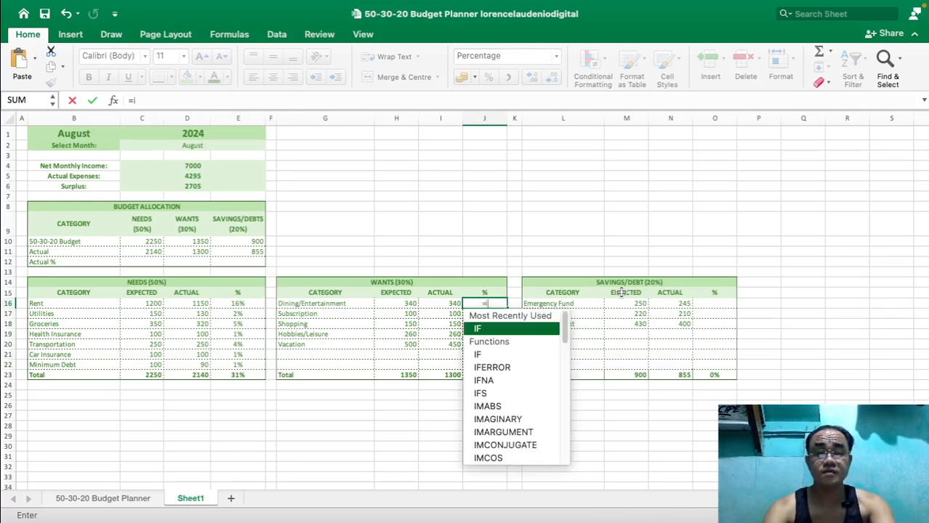
key(Down)
key(Down)
key(Tab)
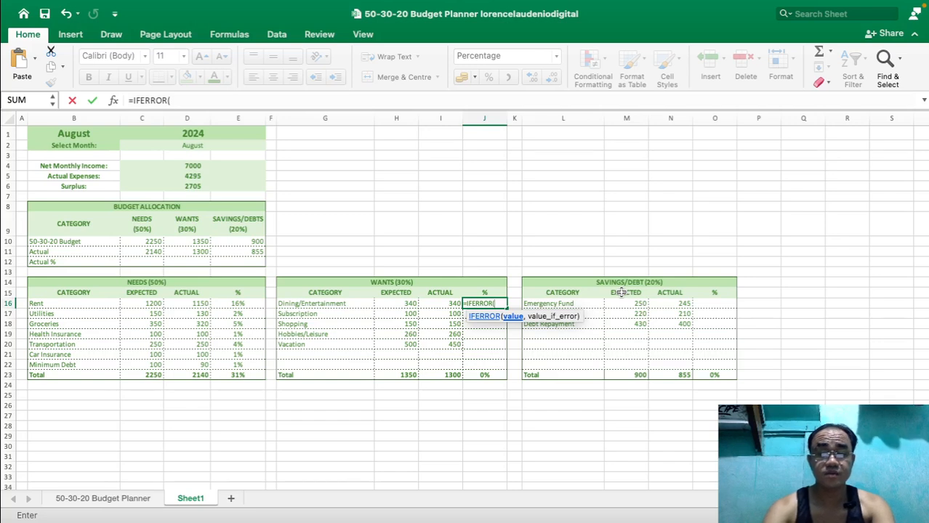
click(457, 303)
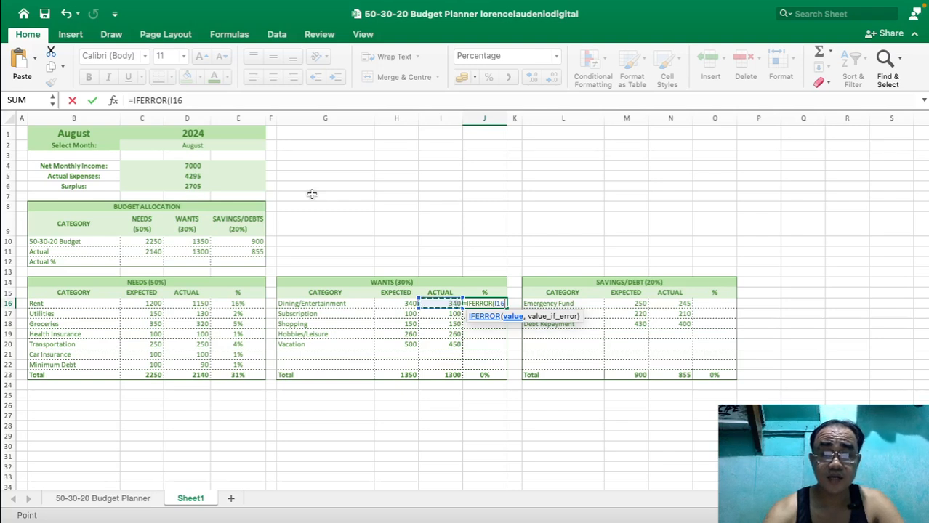
text(/)
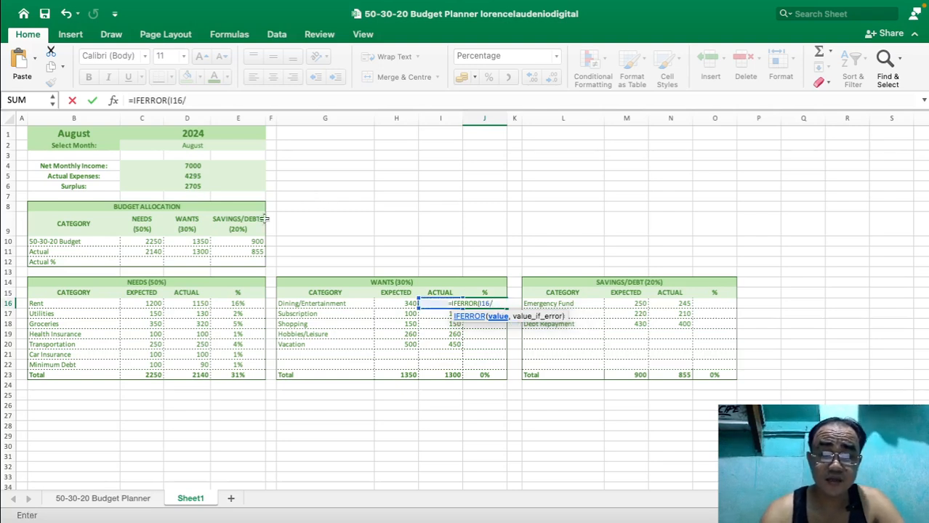
click(187, 166)
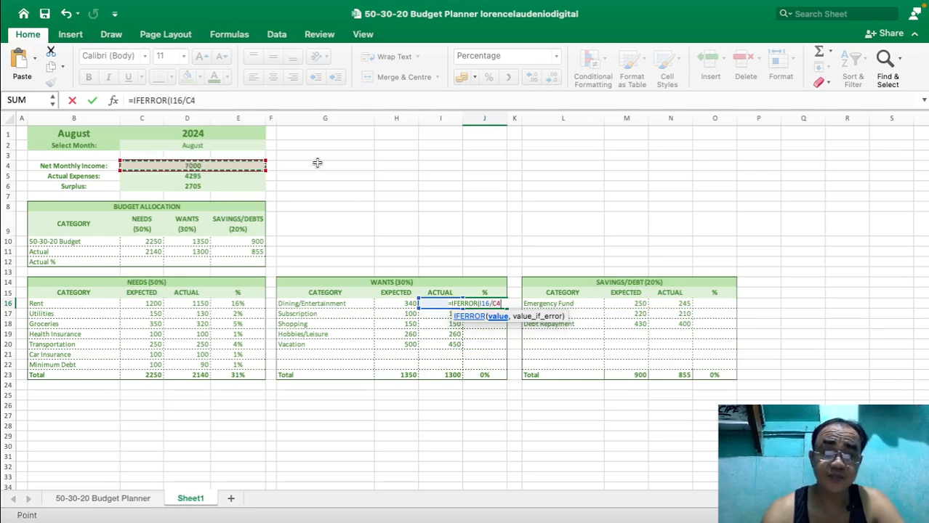
double_click(189, 101)
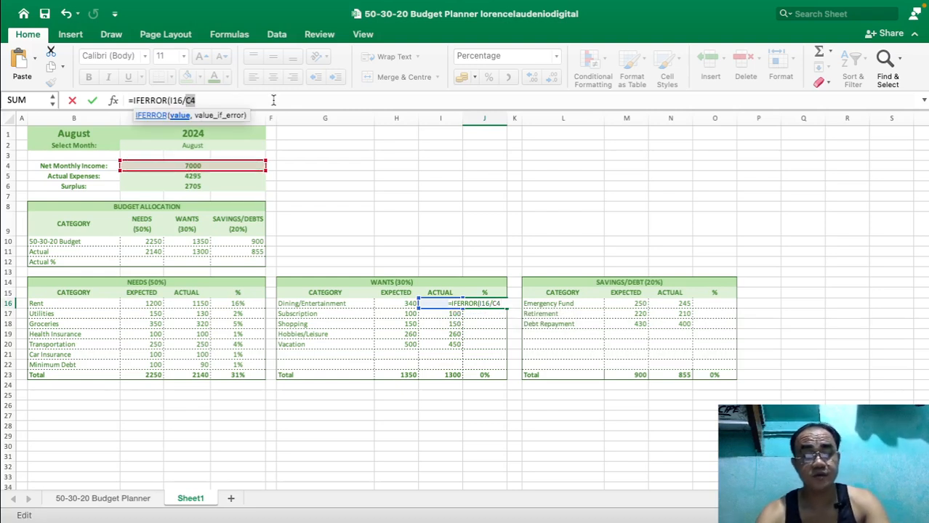
key(F4)
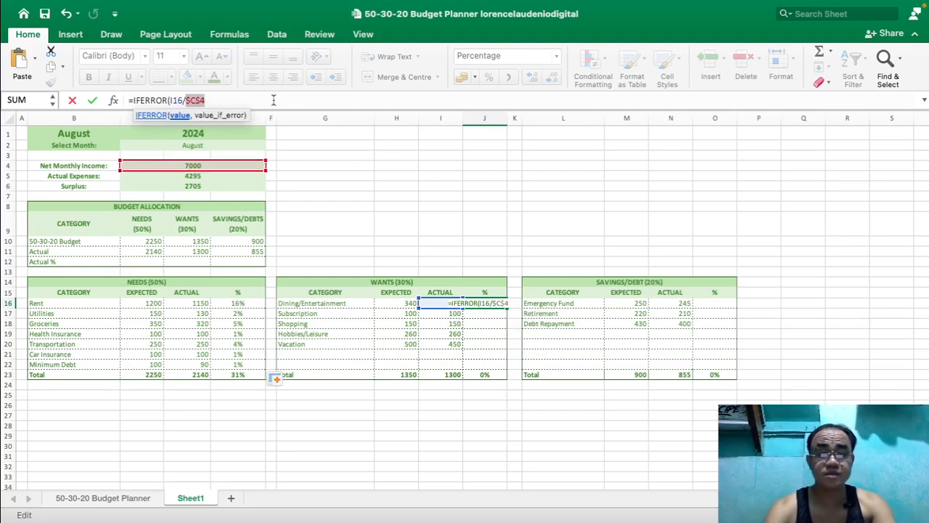
click(272, 96)
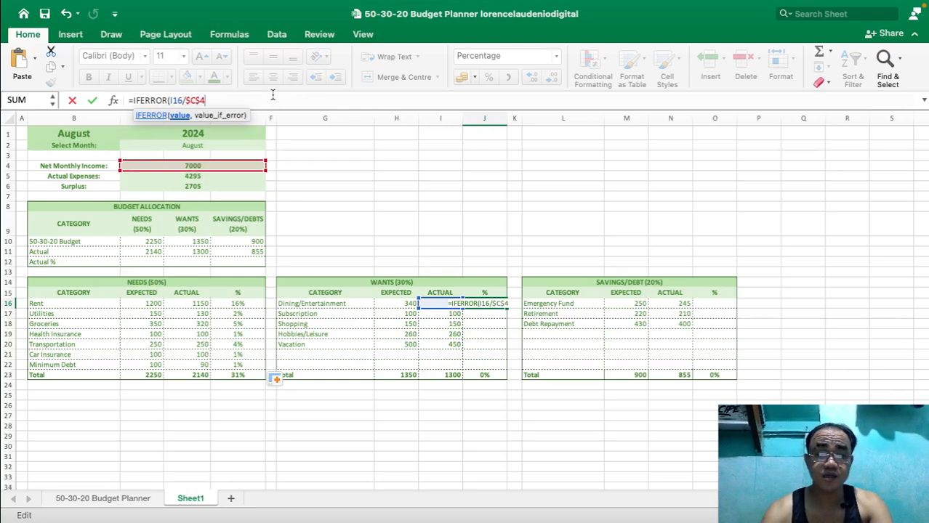
text(,"")
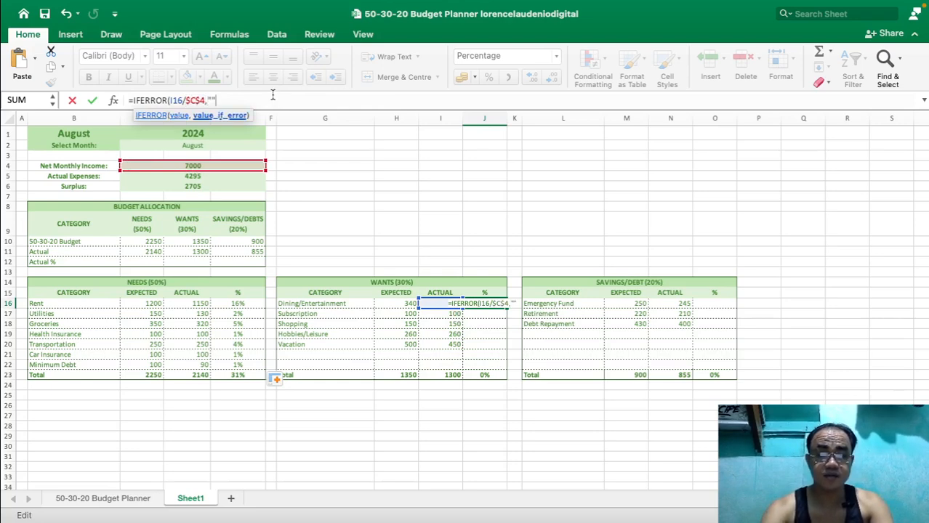
text())
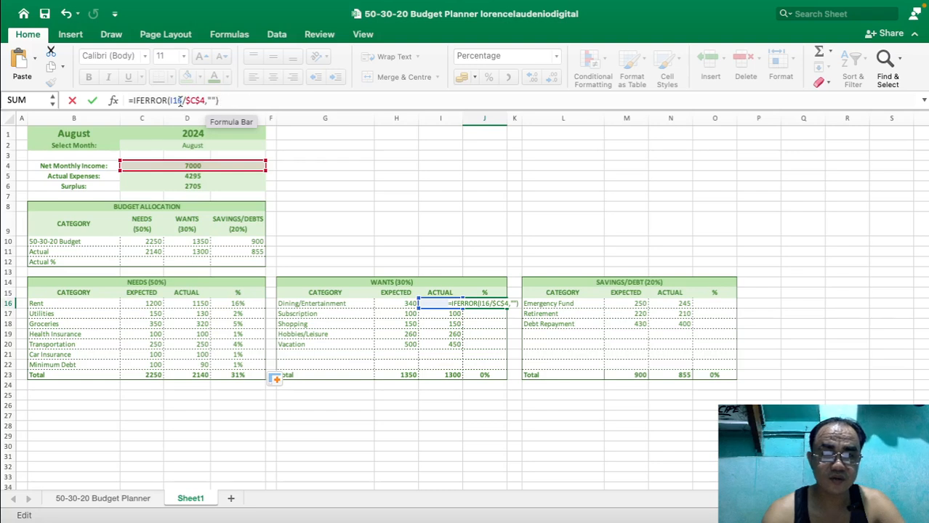
key(Return)
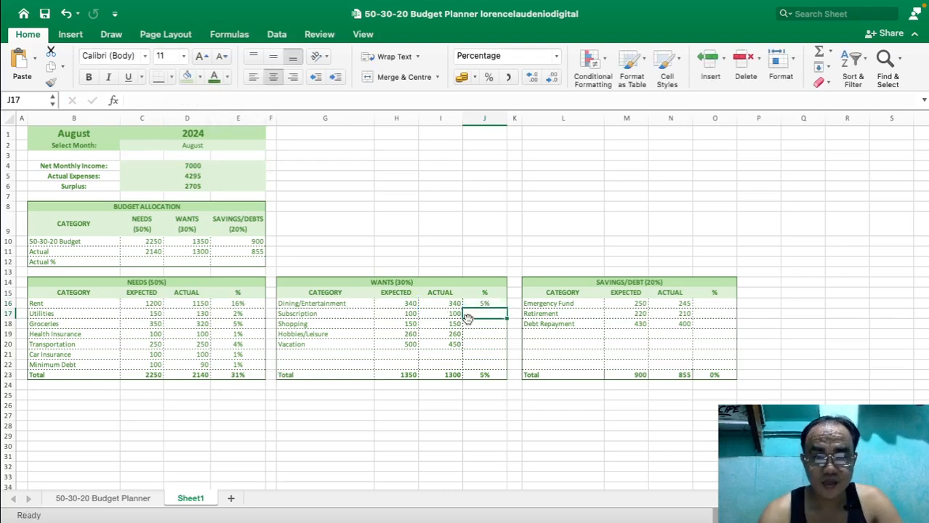
click(483, 303)
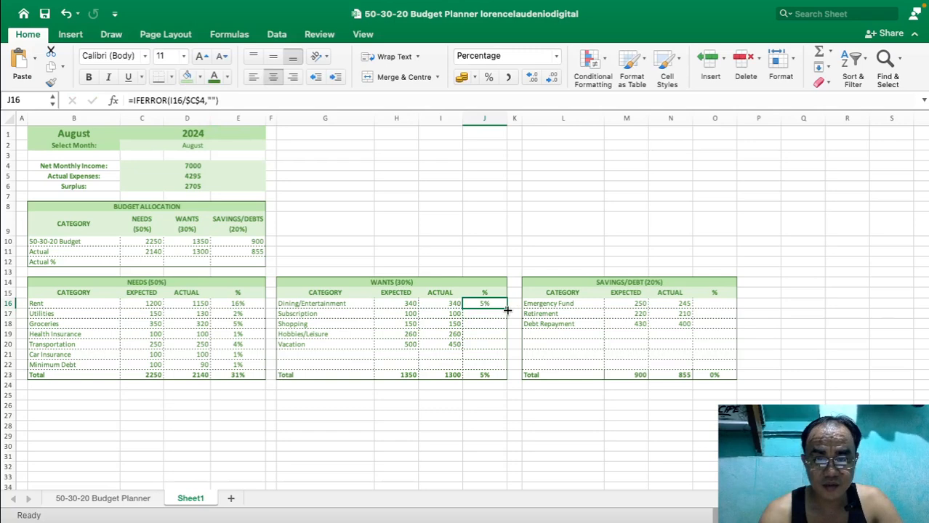
drag(507, 311, 504, 366)
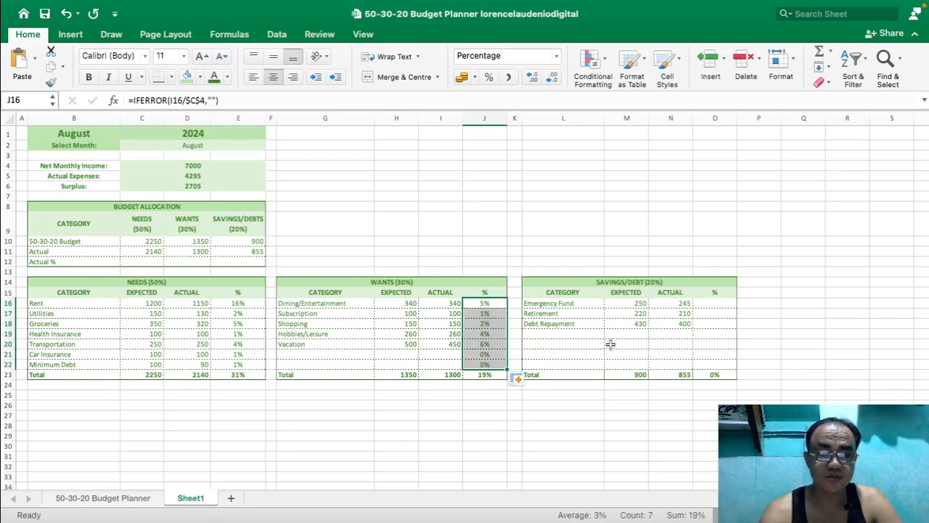
Enter =IFERROR(N16/$C$4,"") as the Emergency Fund percentage in O16 and fill it down the Savings/Debt table through O22.
click(718, 305)
text(=if)
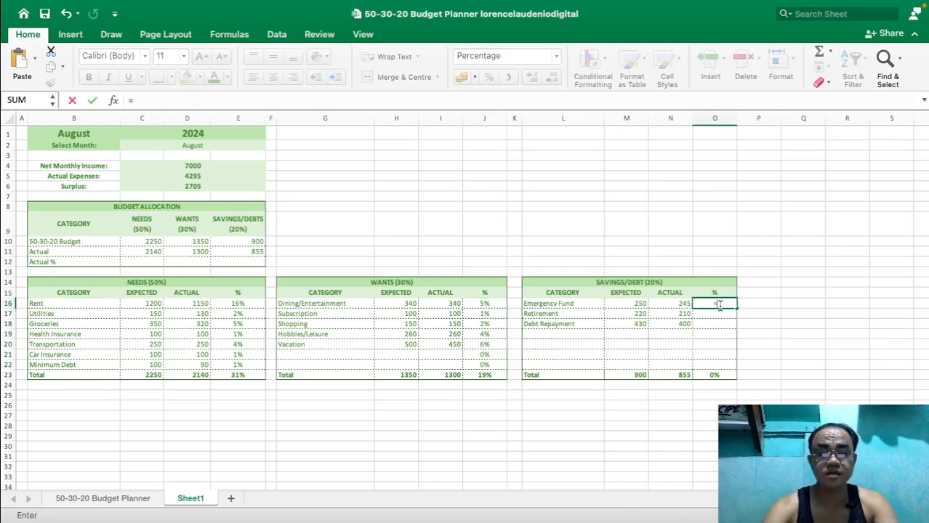
key(Down)
key(Down)
key(Tab)
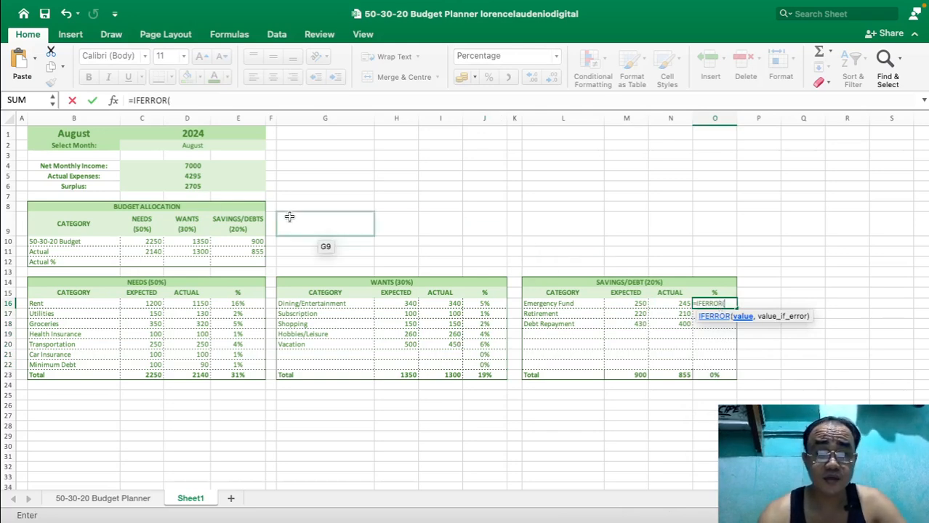
click(669, 302)
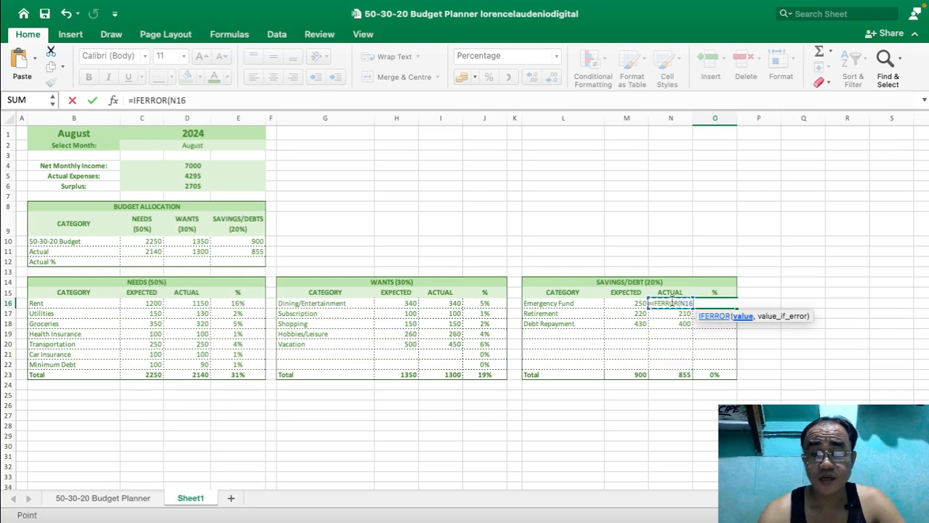
text(/)
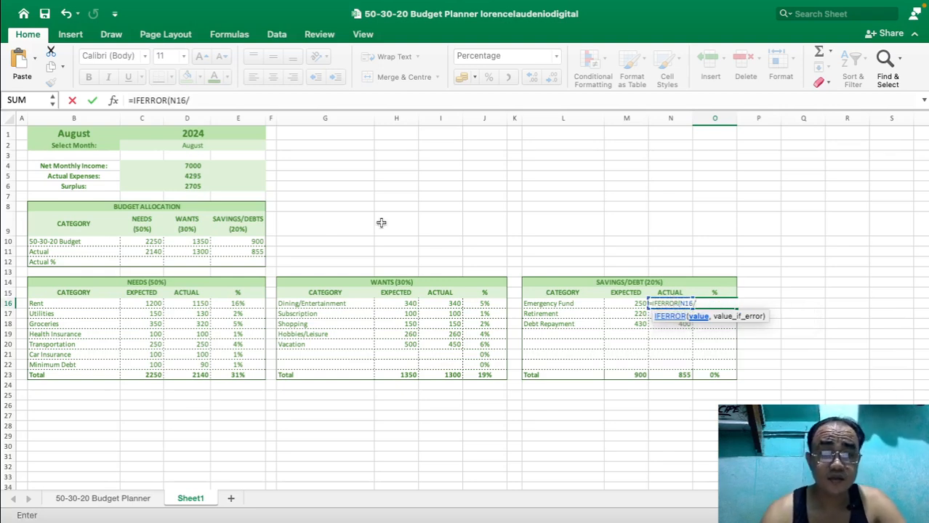
click(186, 166)
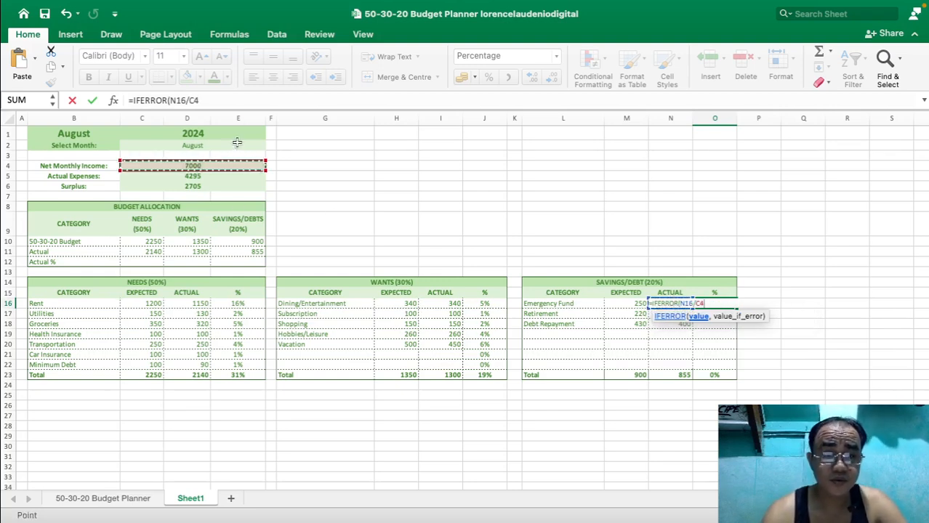
click(208, 101)
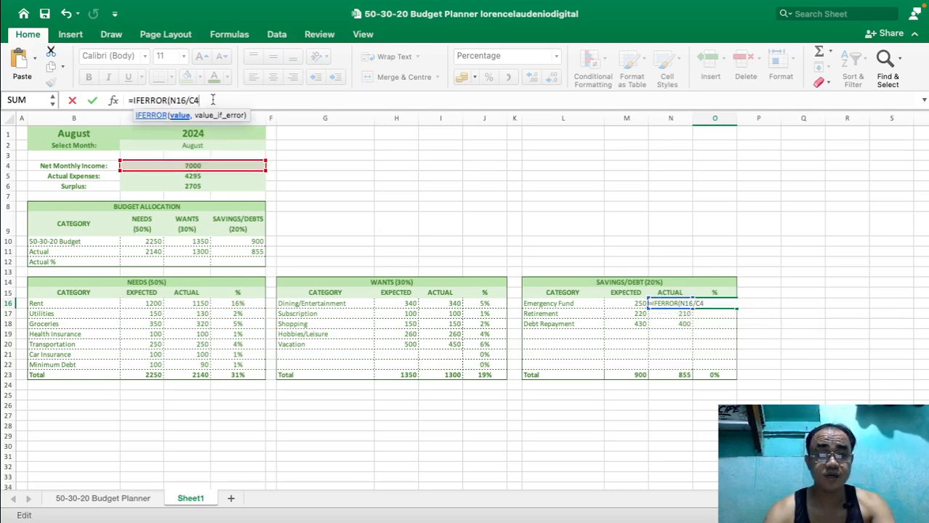
drag(189, 101, 210, 102)
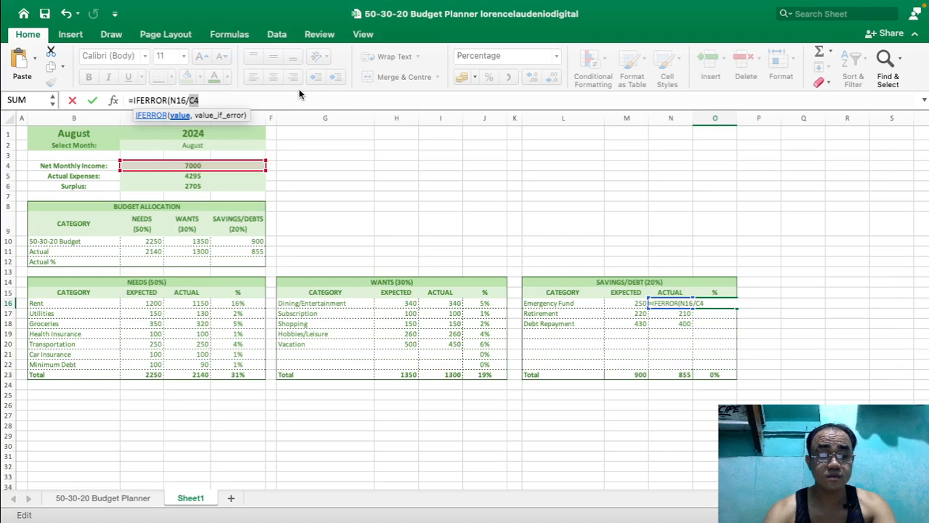
key(F4)
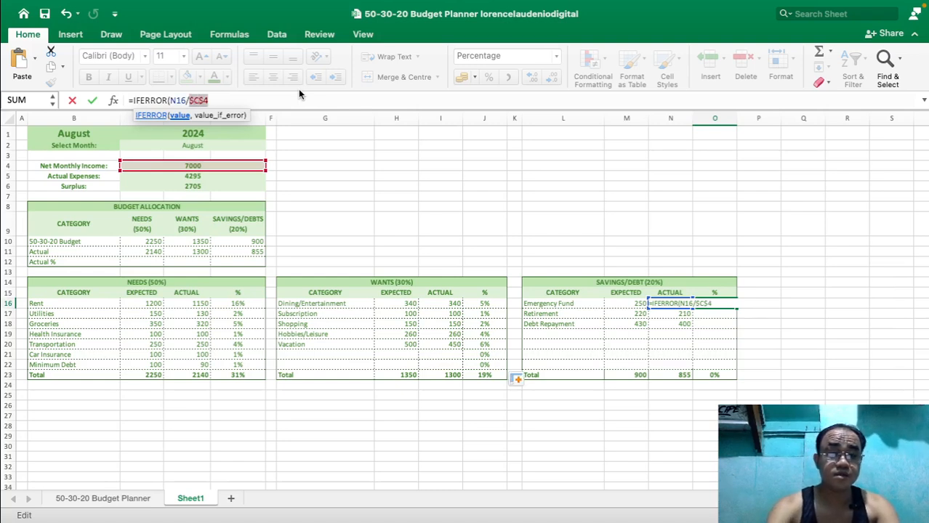
click(288, 102)
text(,)
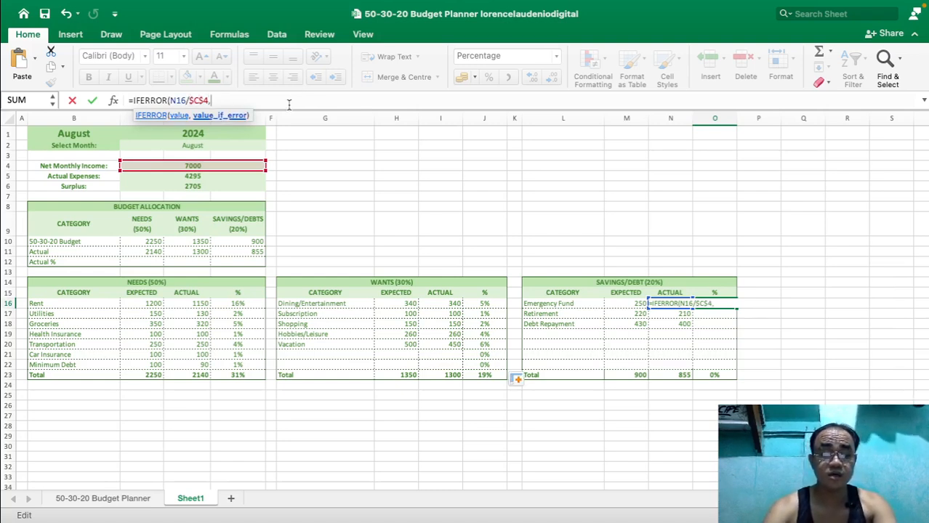
text(""))
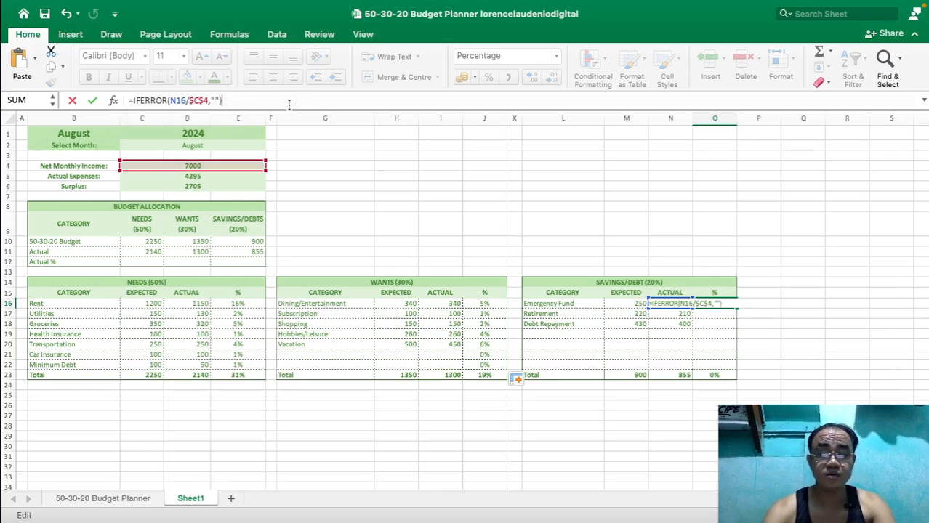
key(Return)
click(720, 303)
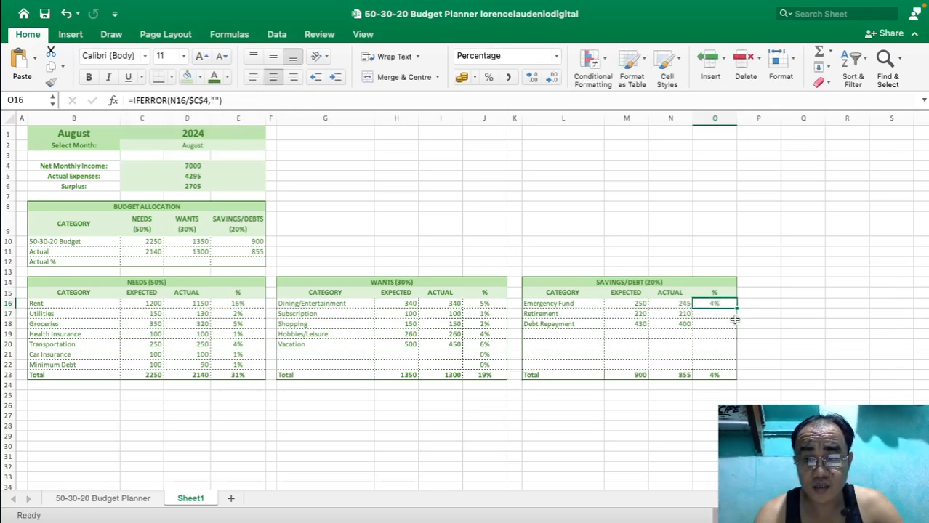
drag(735, 308, 734, 366)
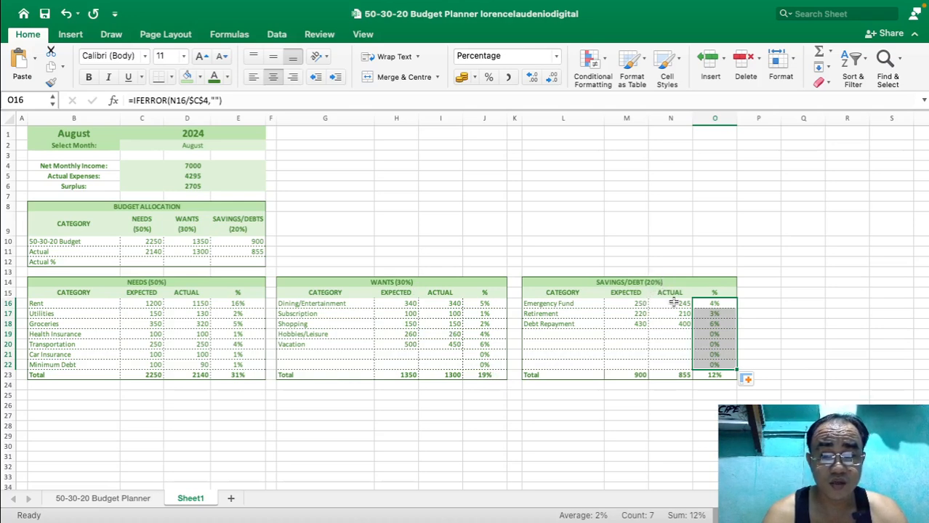
Merge and centre cells G1:O2 as a title banner and fill it with a medium theme green.
click(786, 372)
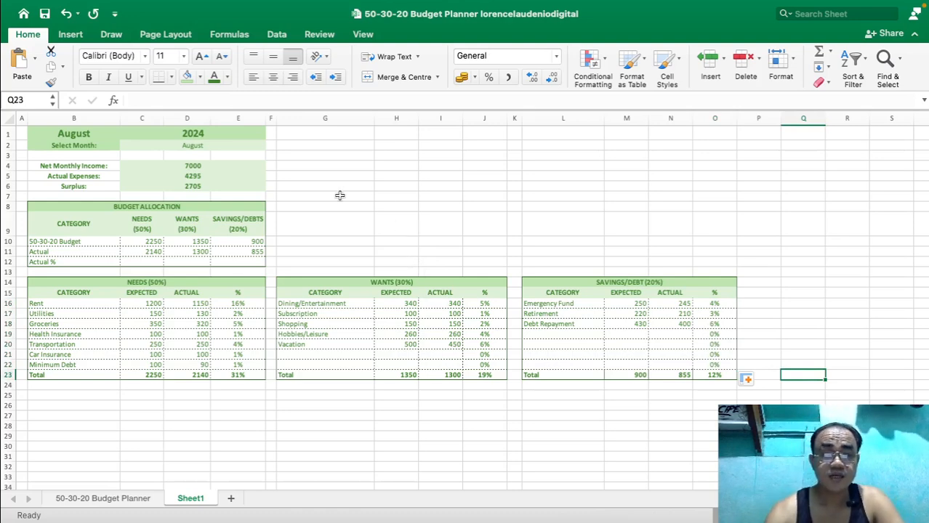
drag(298, 133, 716, 144)
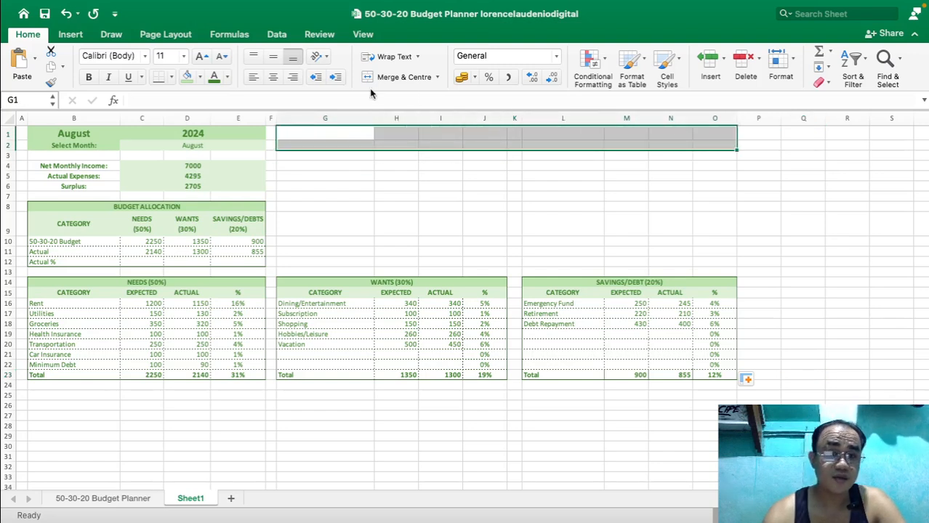
click(418, 78)
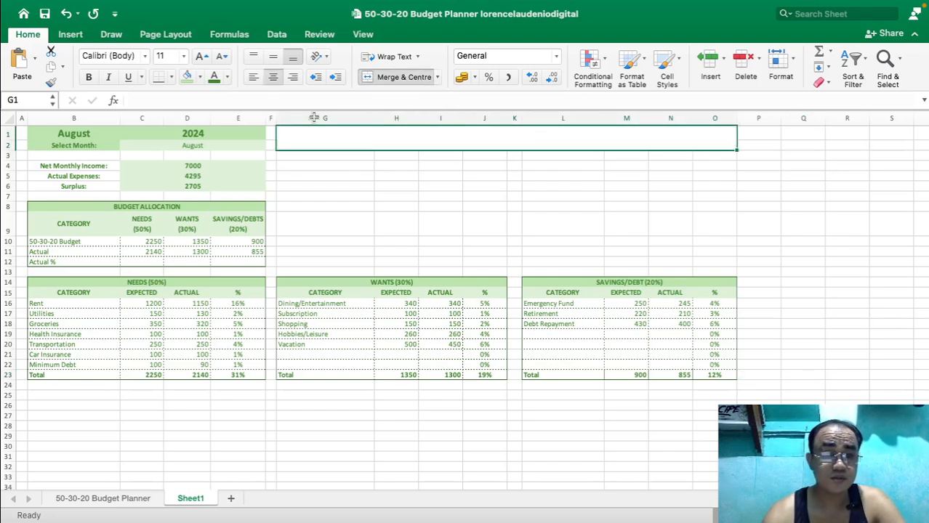
click(200, 77)
click(301, 180)
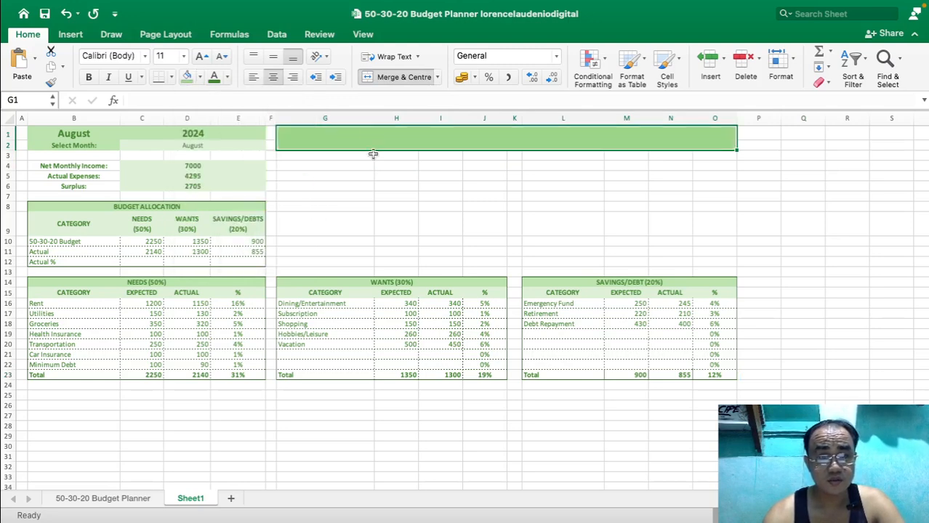
Make the merged title cell's text bold and set its font size to 20.
click(88, 77)
click(200, 57)
click(200, 57)
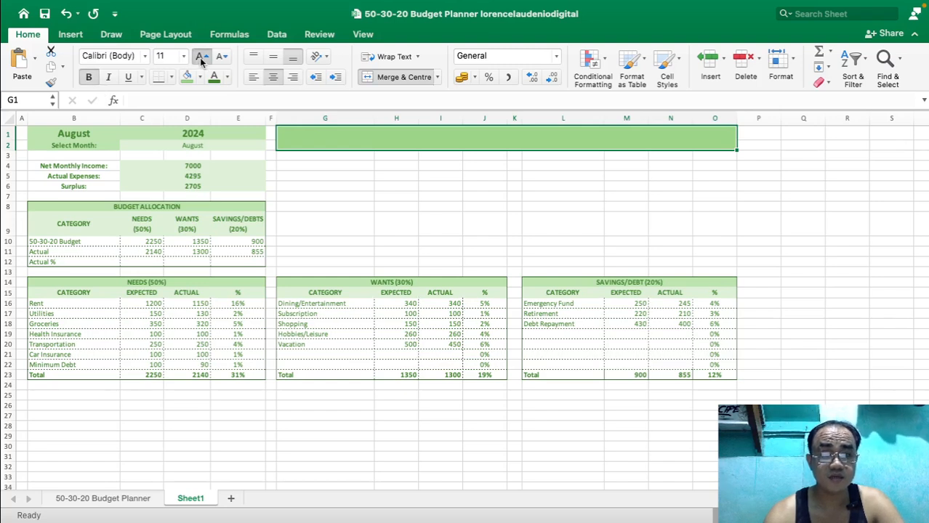
click(201, 57)
click(201, 57)
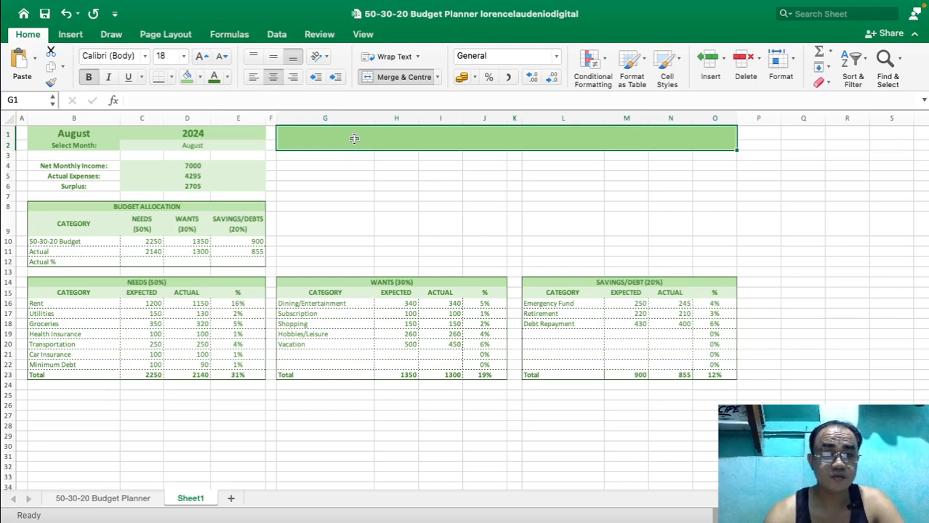
click(200, 57)
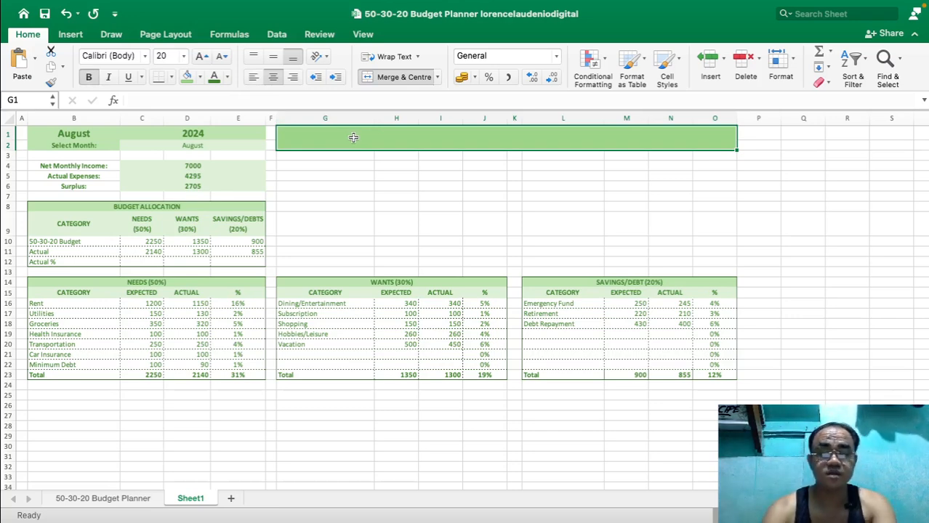
Enter the banner title as the owner's first name in possessive form followed by "50-30-20 BUDGET PLANNER", all in capitals.
text(LORENCE)
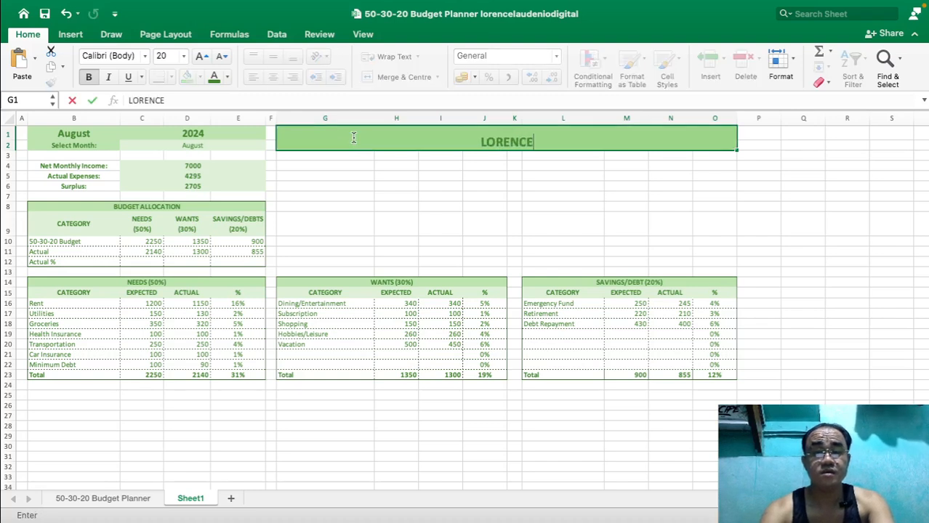
text('S)
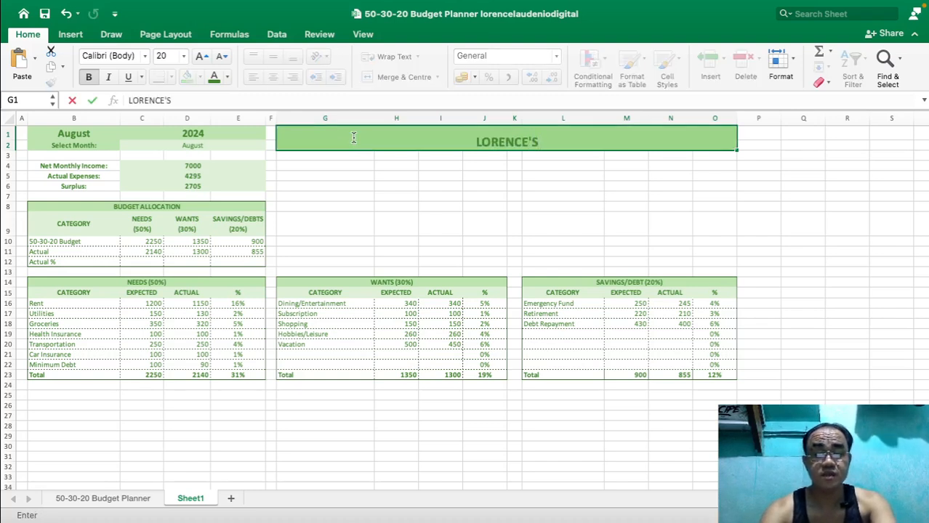
text( 50-3)
text(0-)
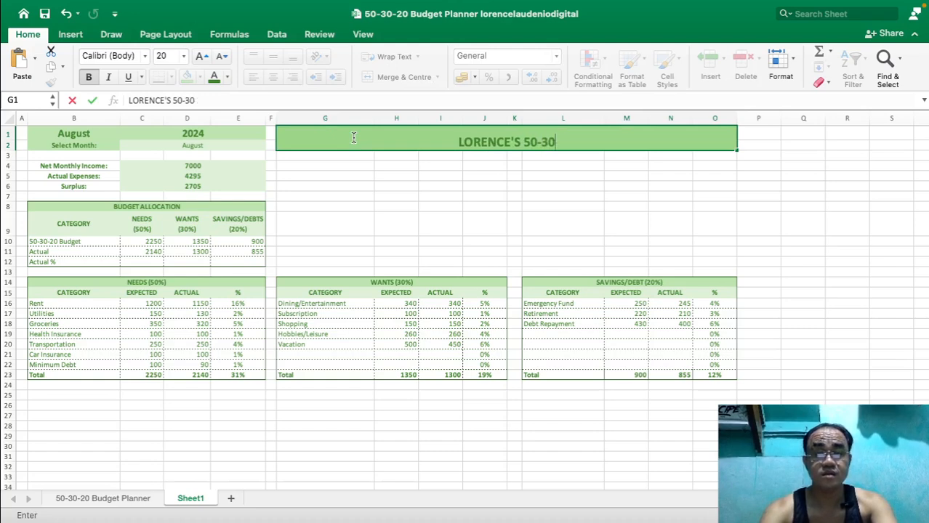
text(20 )
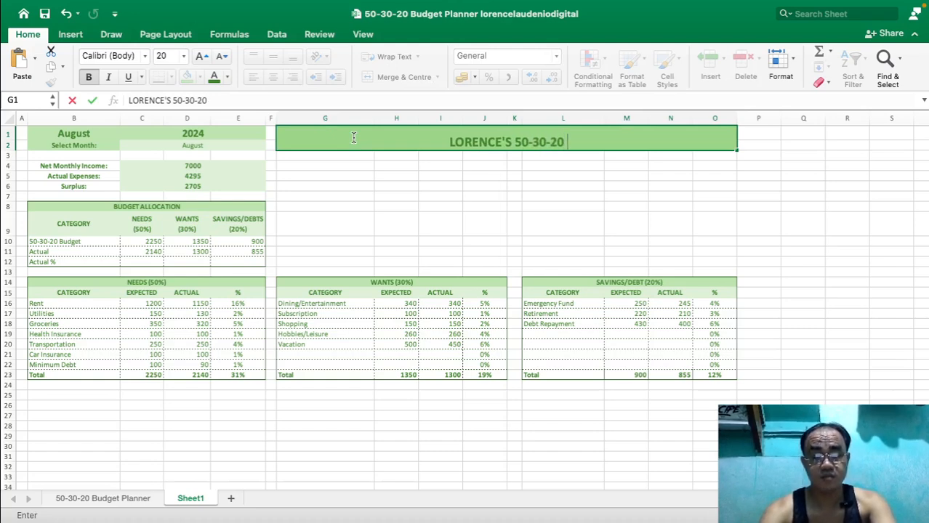
text(BUDGET PLANNER)
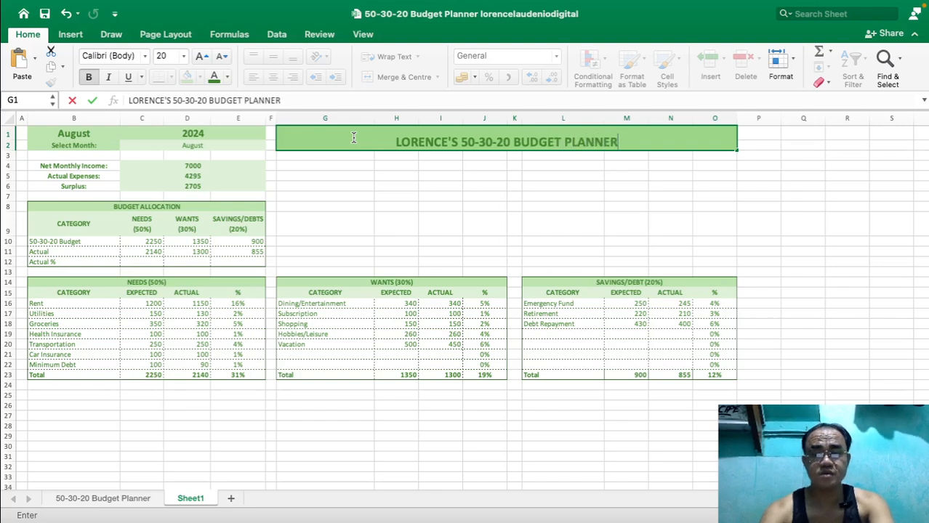
key(Return)
Centre the banner title vertically and enlarge its font to size 26.
click(321, 139)
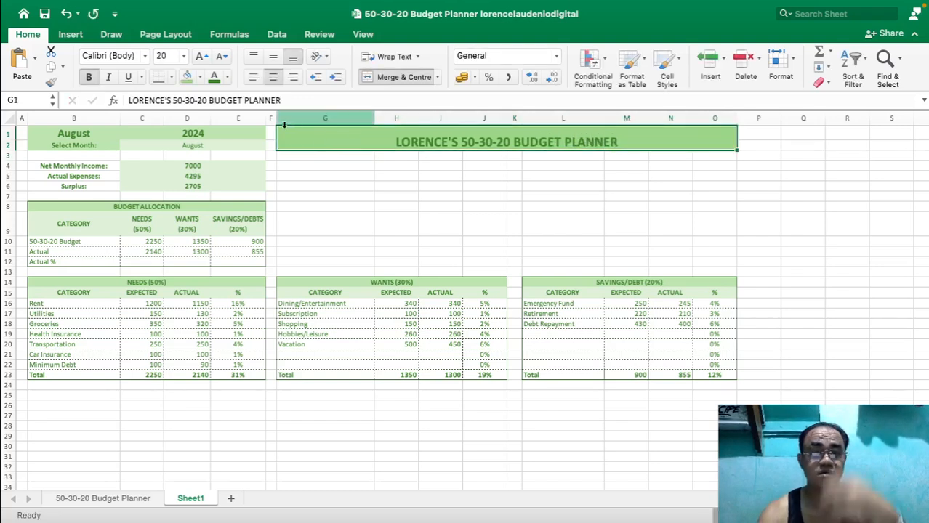
click(273, 57)
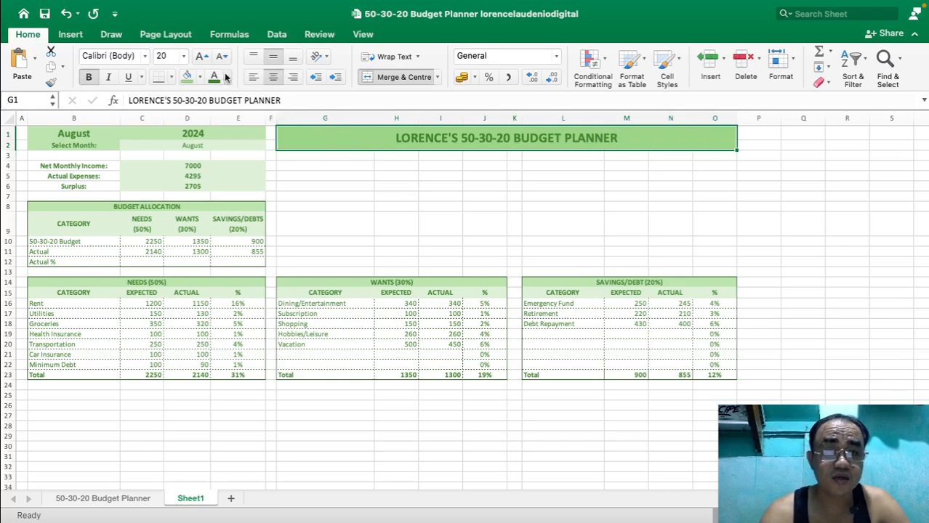
click(201, 56)
click(201, 56)
click(201, 56)
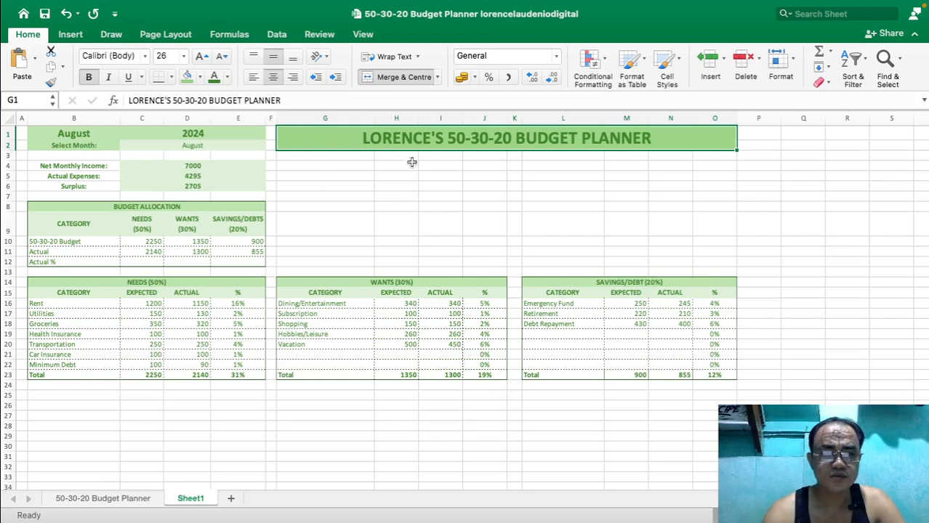
Change the title banner's fill to the next lighter theme green, matching the August month header.
click(200, 78)
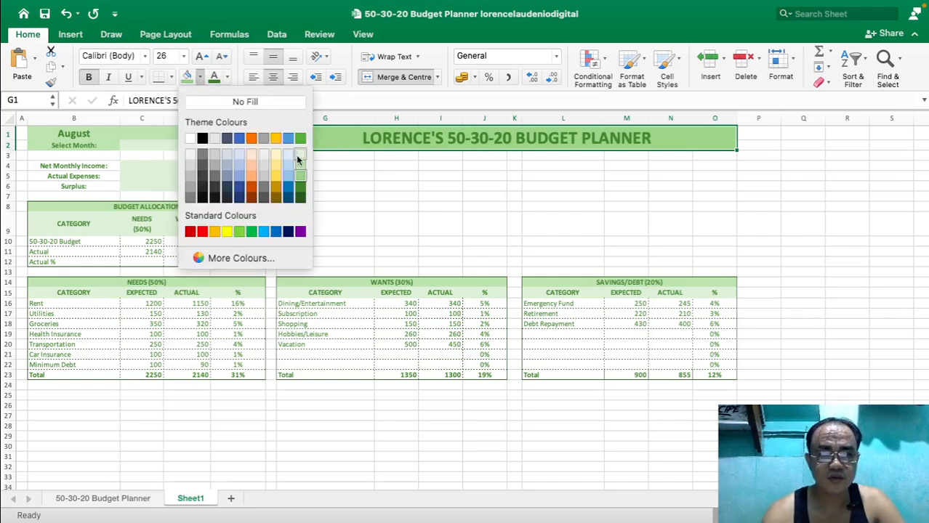
click(298, 165)
click(412, 174)
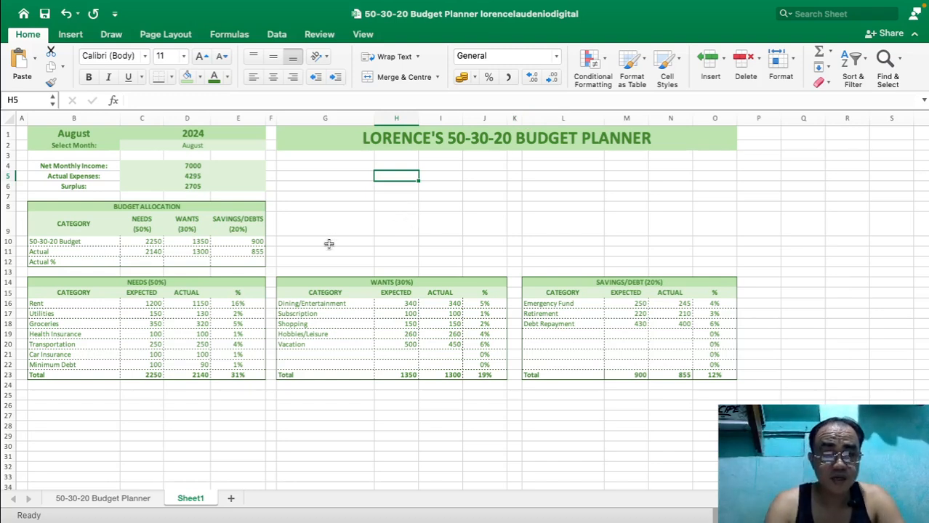
Check the formula of the Needs Actual % cell C12 on the 50-30-20 Budget Planner sheet, then return to Sheet1.
click(137, 263)
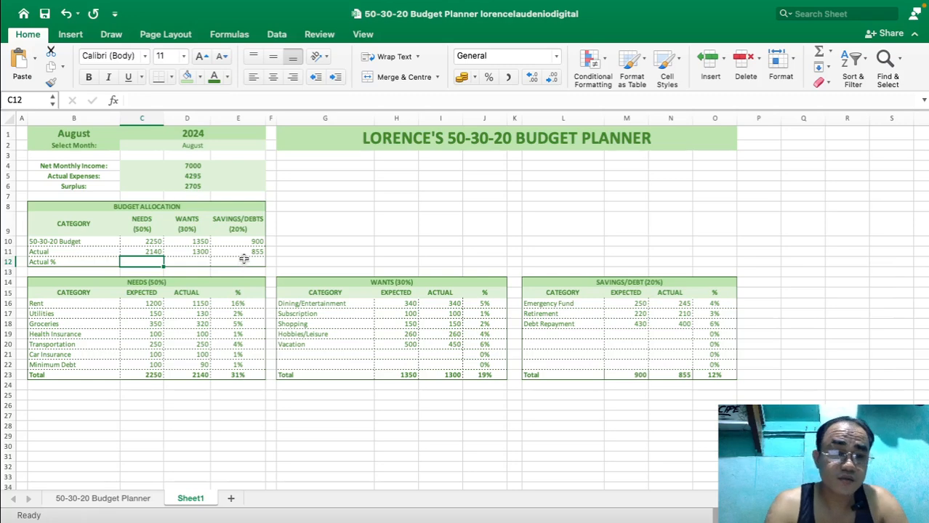
click(149, 499)
click(181, 289)
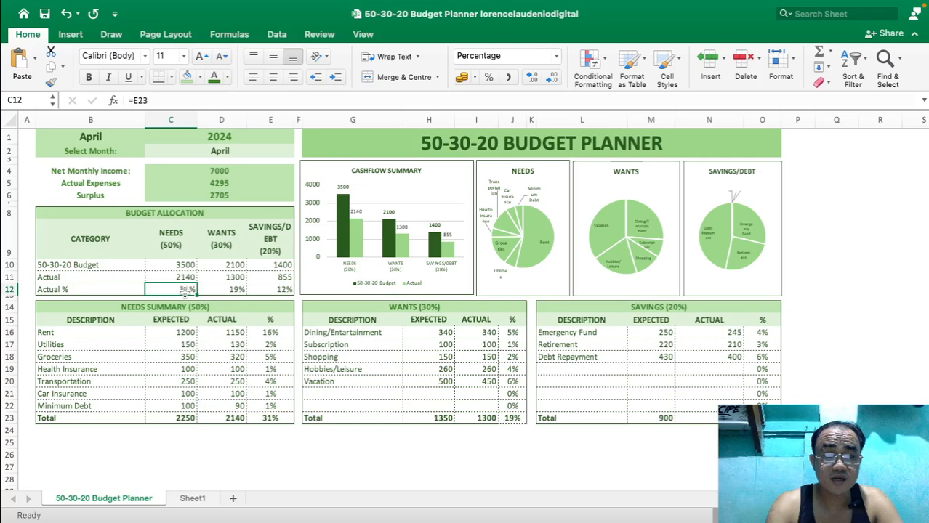
click(147, 99)
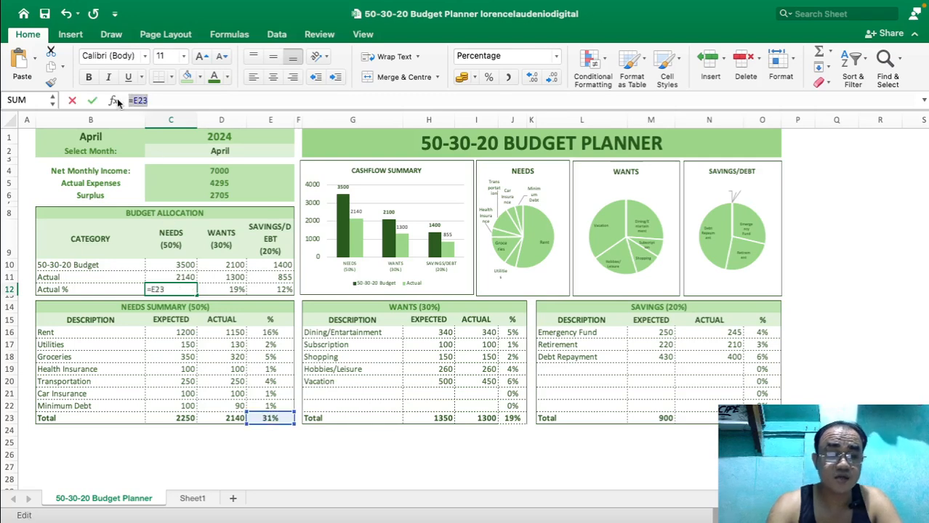
key(Escape)
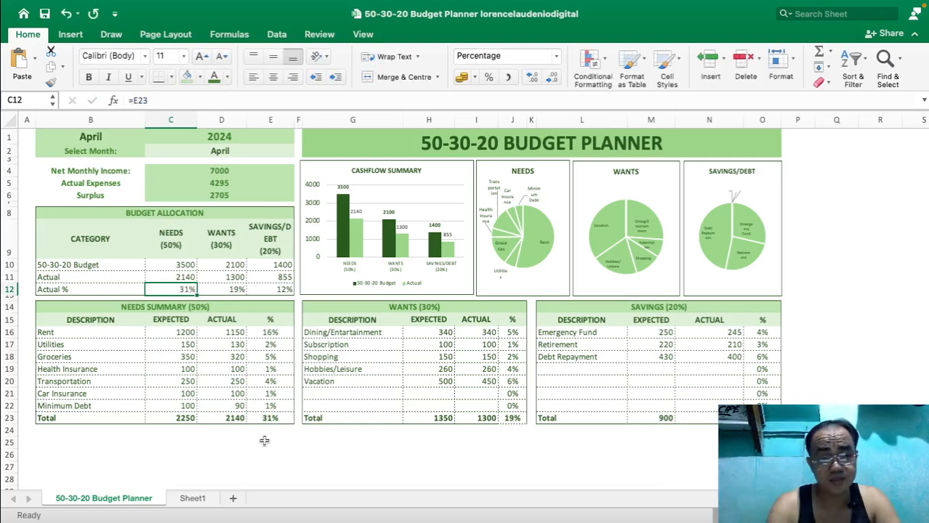
click(191, 498)
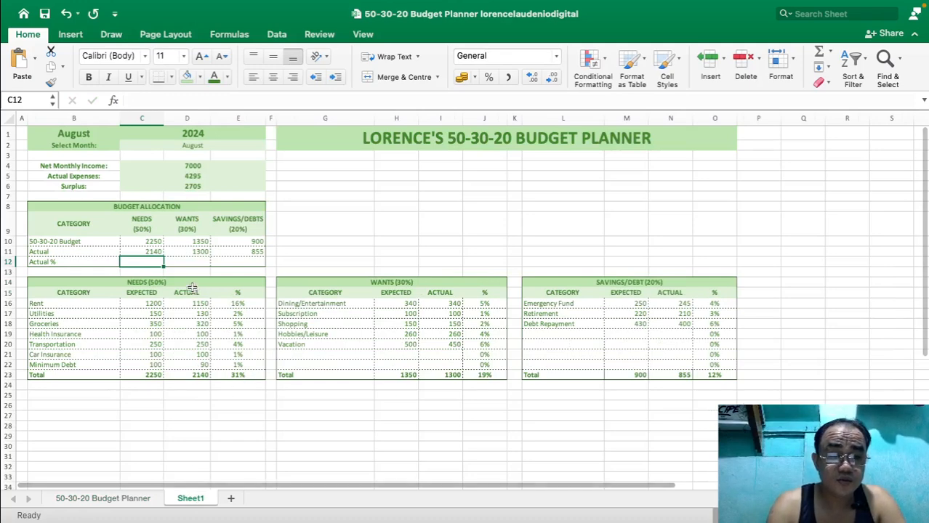
Fill the Actual % row with references to the table totals: C12 =E23, D12 =J23 and E12 =O23.
text(=)
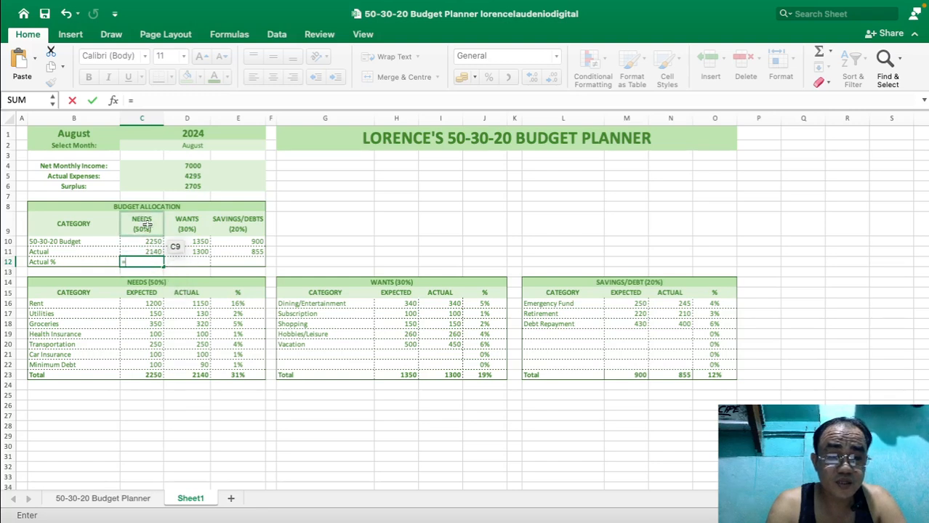
click(244, 374)
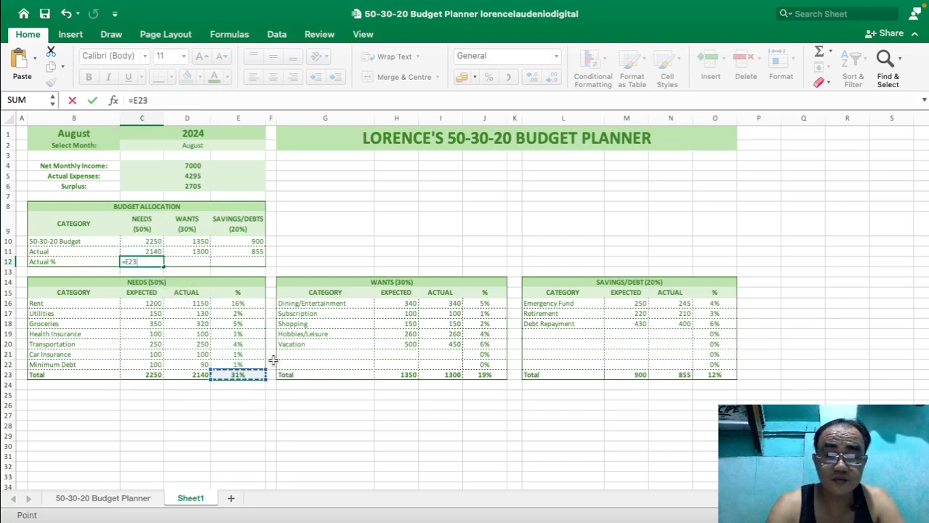
key(Return)
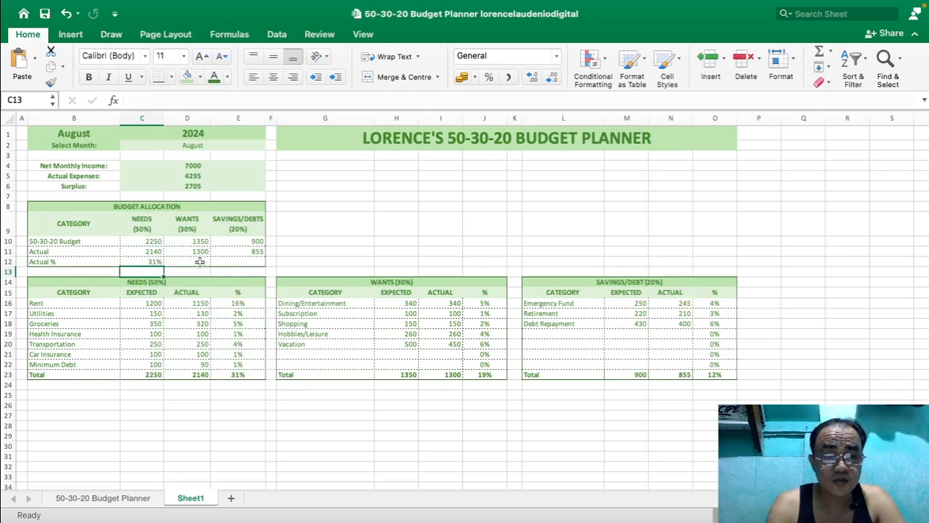
click(199, 262)
text(=)
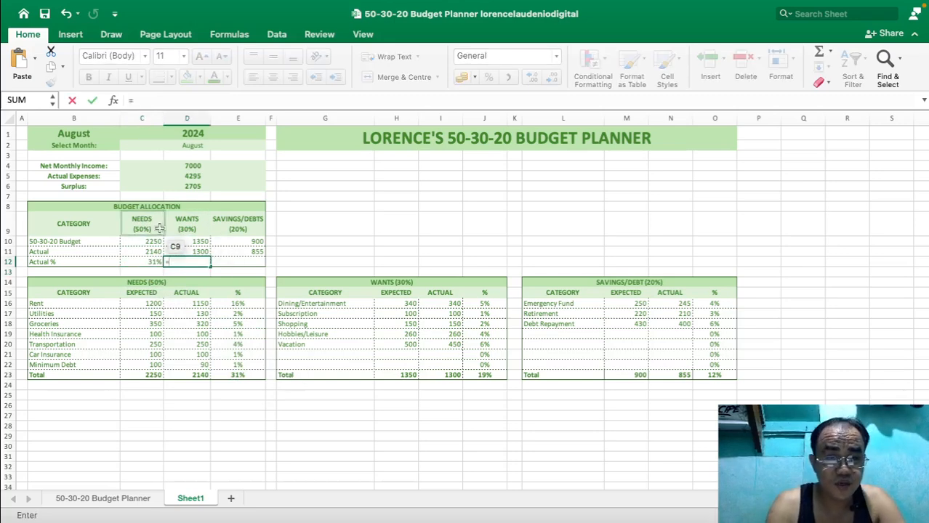
click(483, 375)
key(Return)
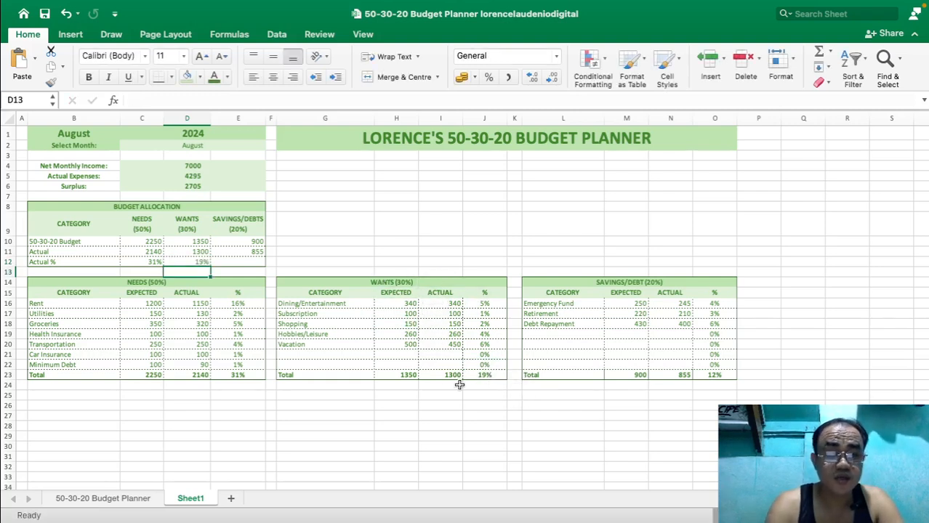
click(256, 262)
text(=)
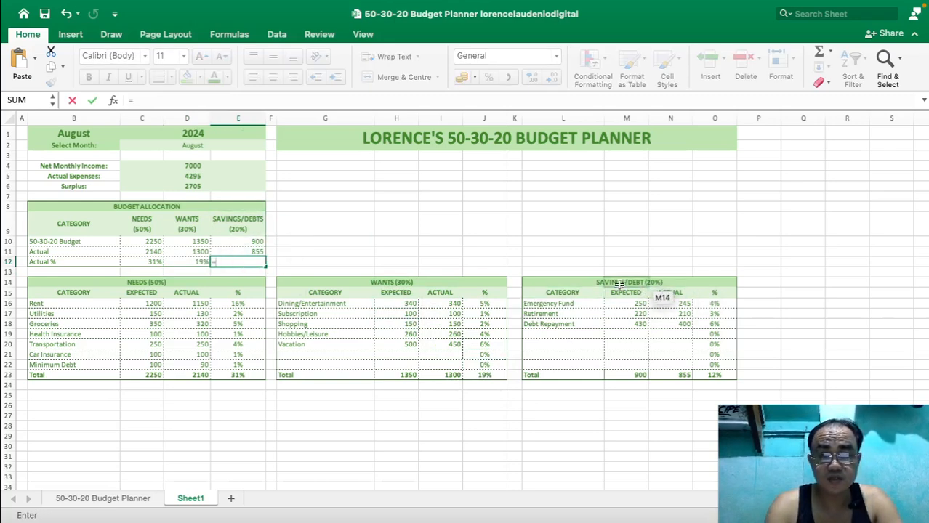
click(714, 375)
key(Return)
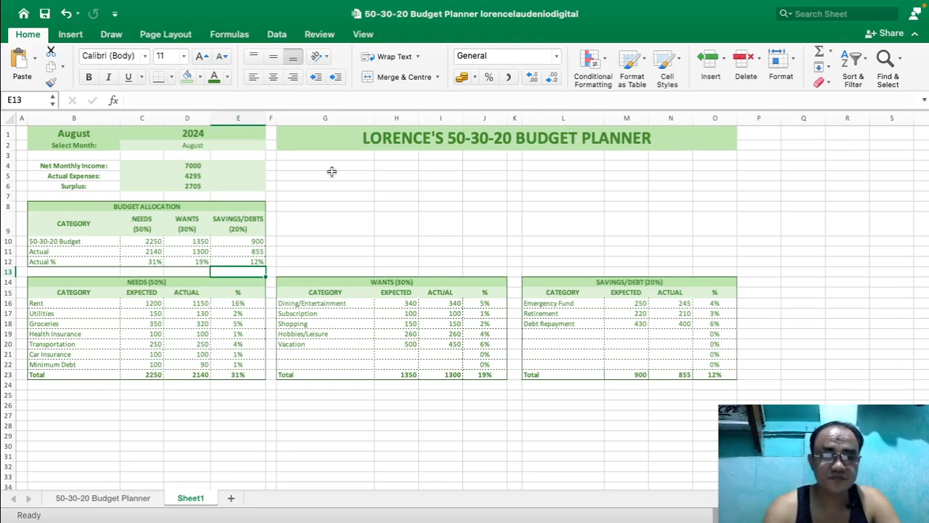
click(169, 218)
click(109, 219)
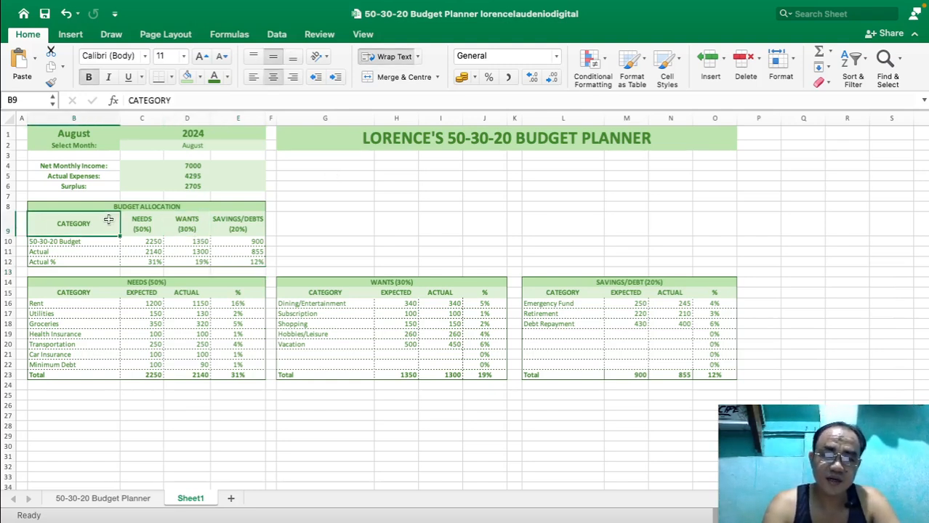
click(156, 258)
click(86, 243)
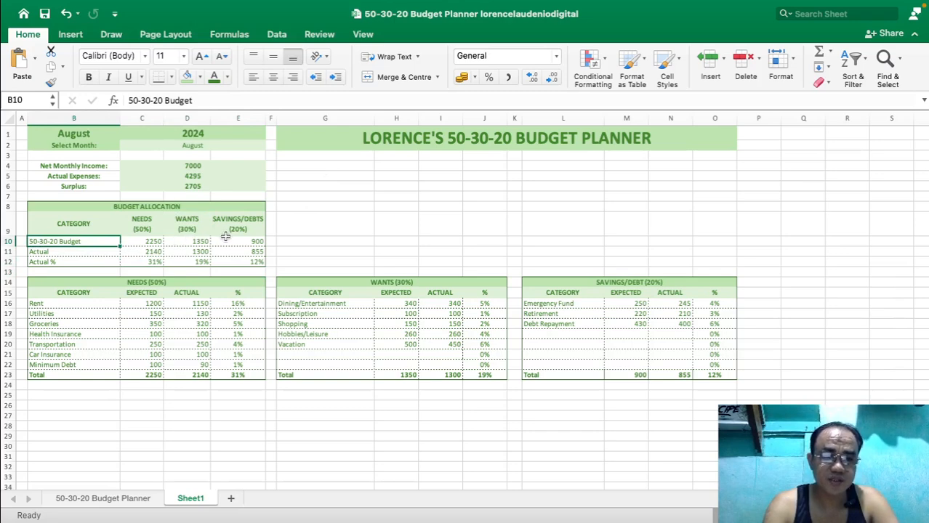
click(149, 239)
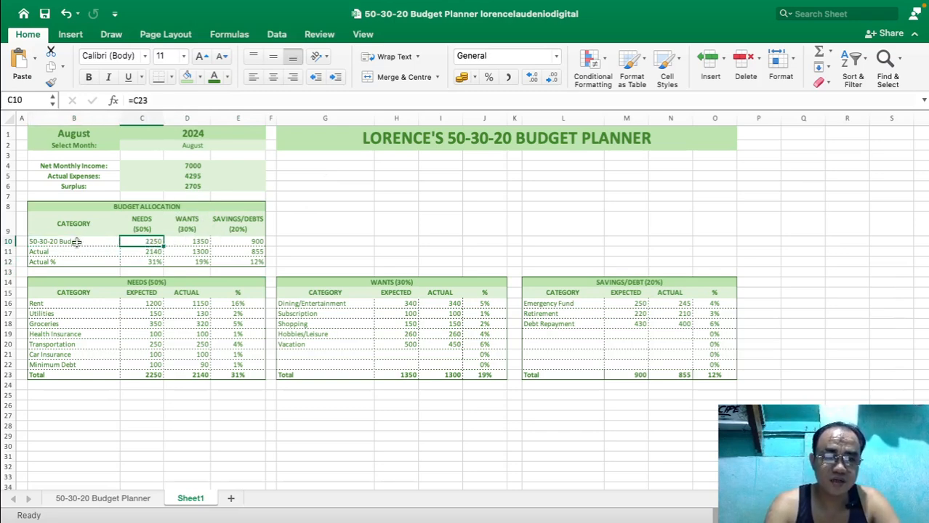
drag(76, 230, 172, 258)
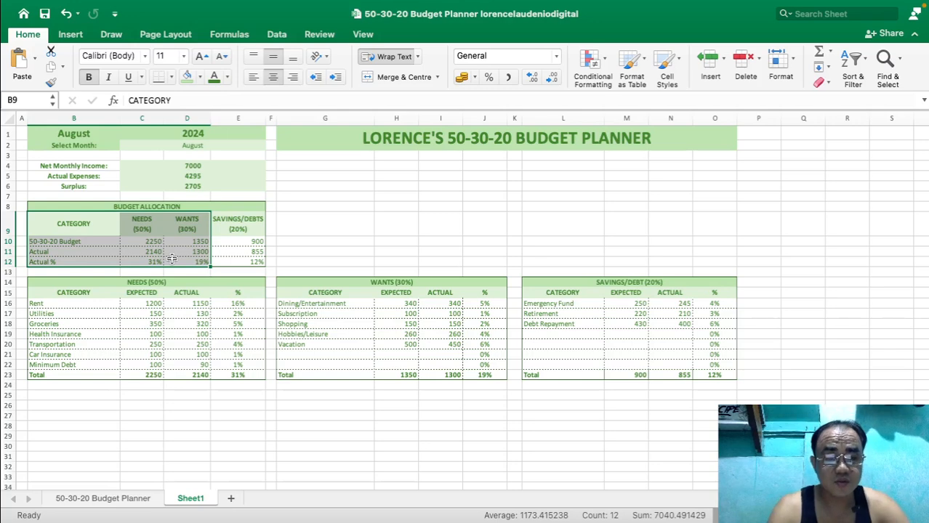
Check the data source range of the Cashflow Summary chart on the 50-30-20 Budget Planner sheet, then return to Sheet1.
click(153, 499)
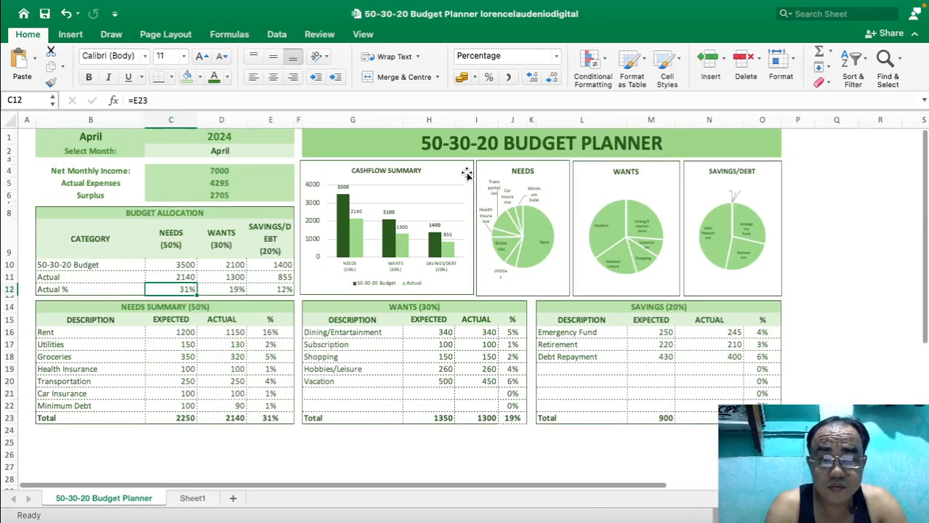
click(471, 169)
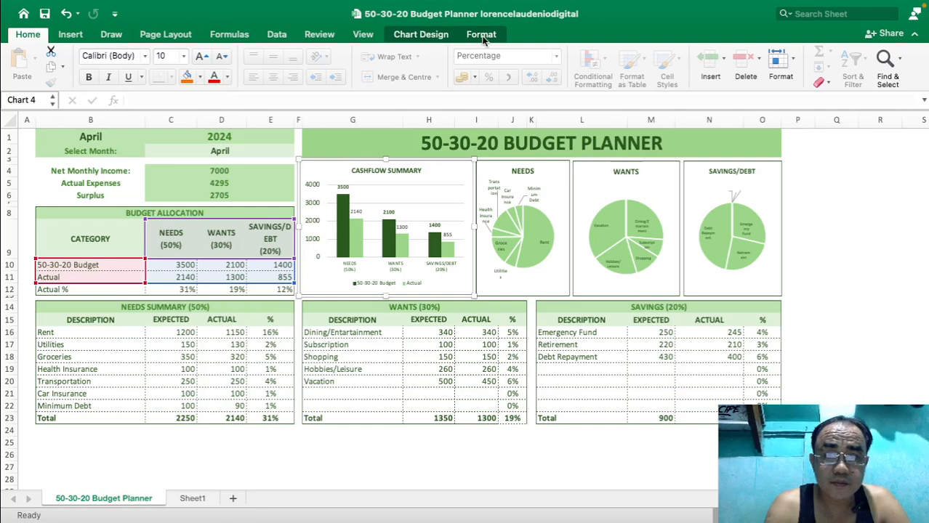
click(481, 34)
click(428, 36)
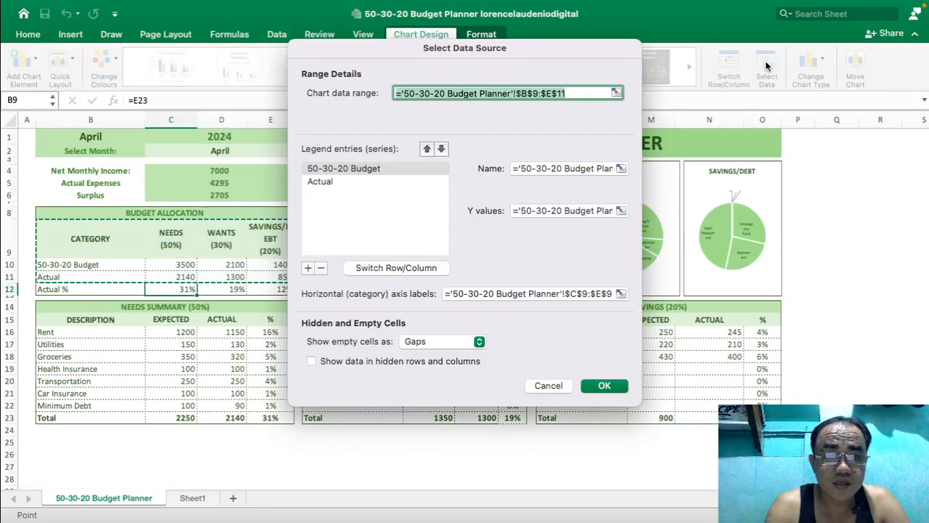
click(766, 69)
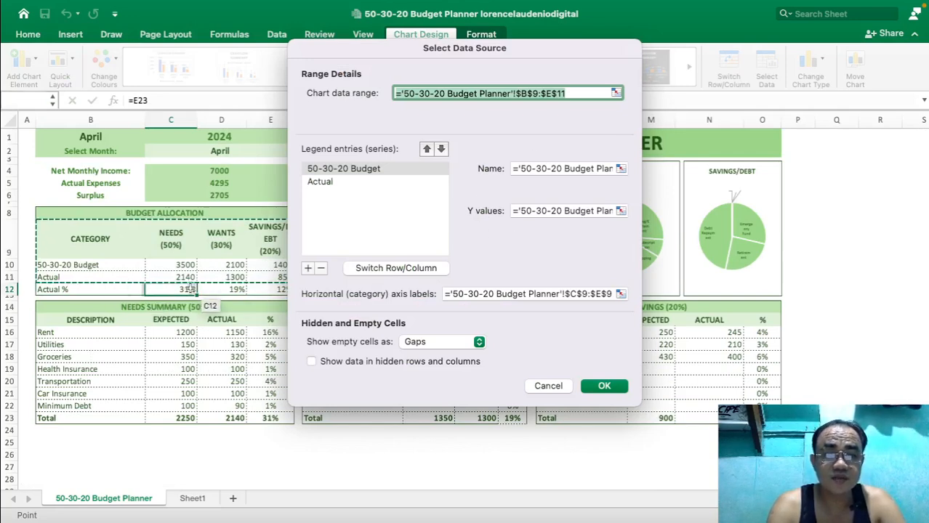
click(548, 385)
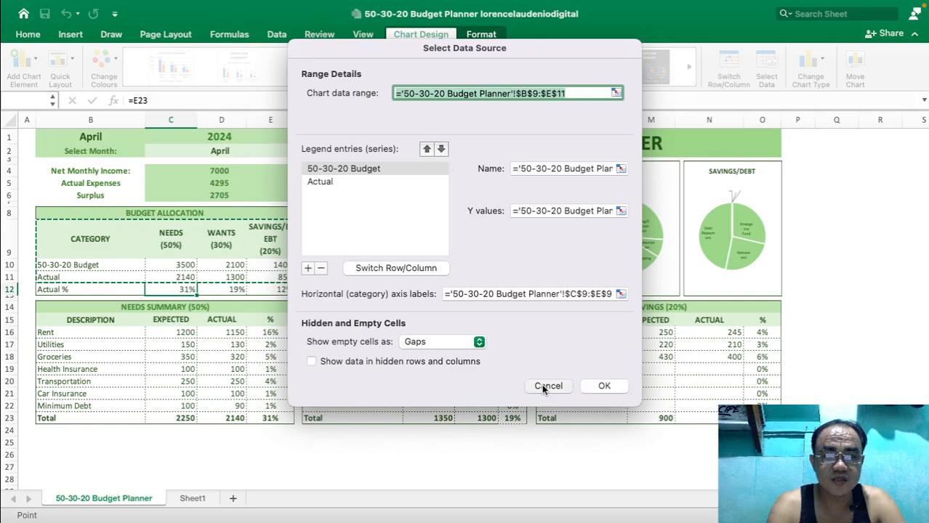
click(191, 498)
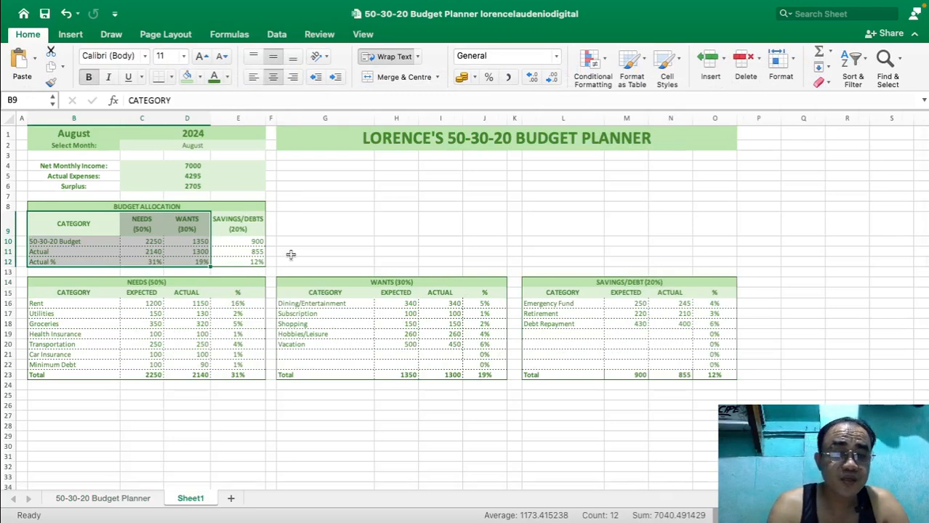
Insert a 2-D clustered column chart from the budget allocation range B9:E11, leaving out the Actual % row.
click(291, 226)
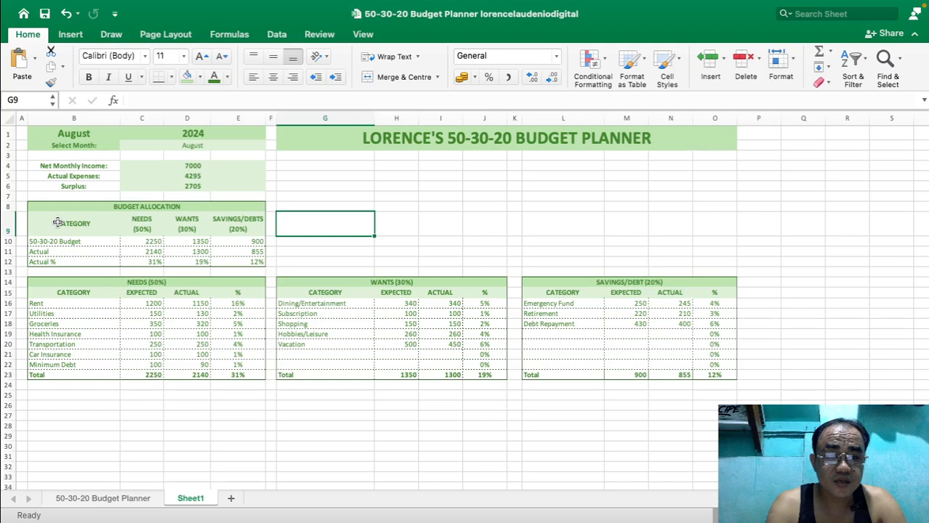
drag(57, 222, 242, 247)
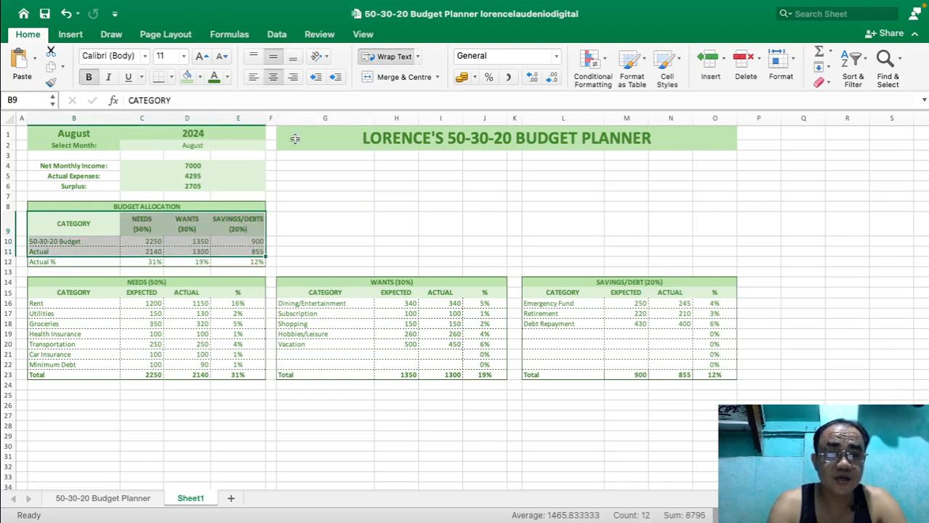
click(71, 36)
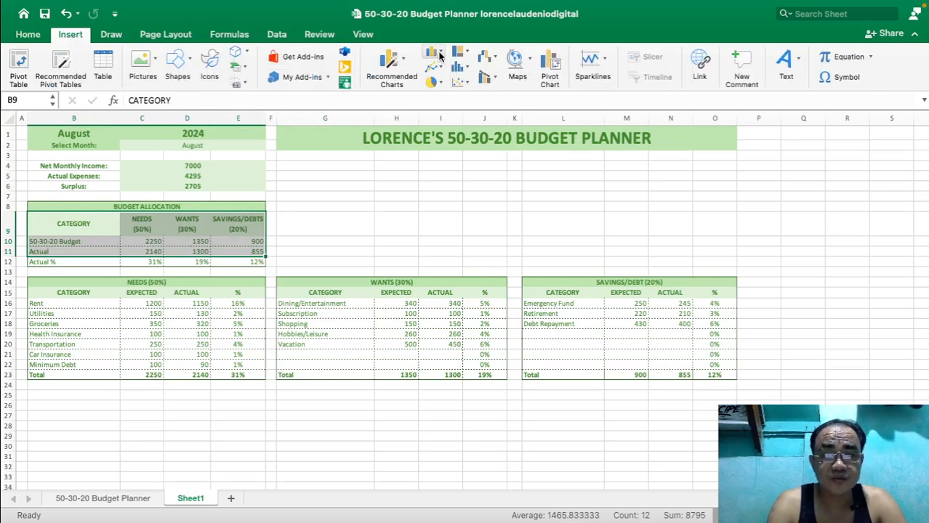
click(439, 56)
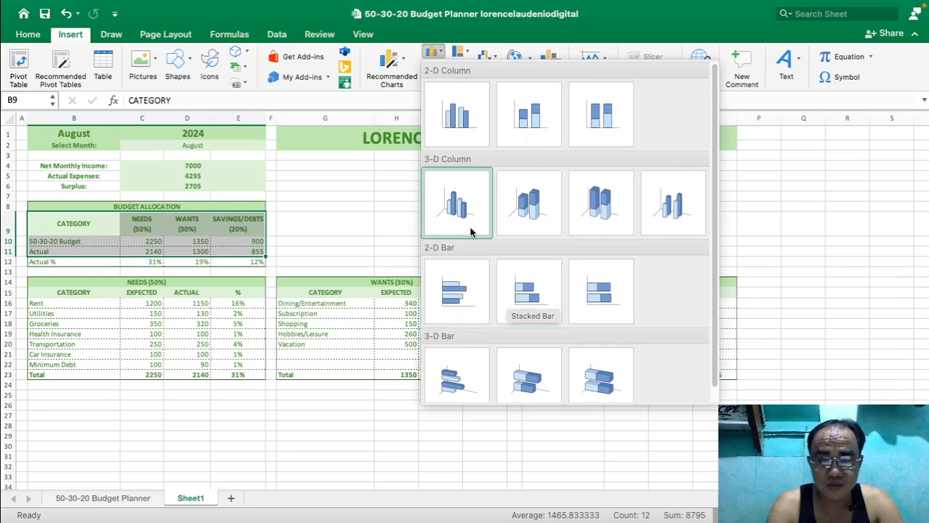
click(457, 134)
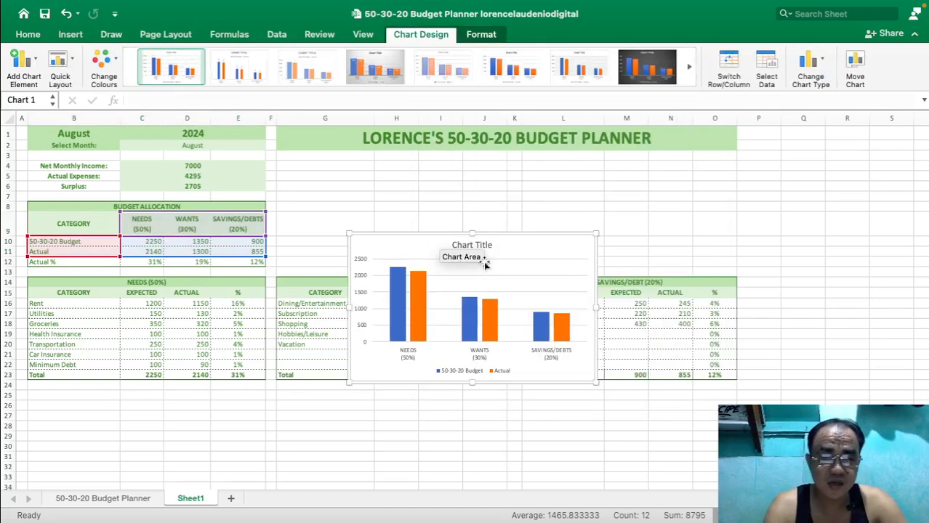
Place the column chart under the title banner beside the Budget Allocation table and shrink it to end above the Wants table.
drag(537, 245, 465, 170)
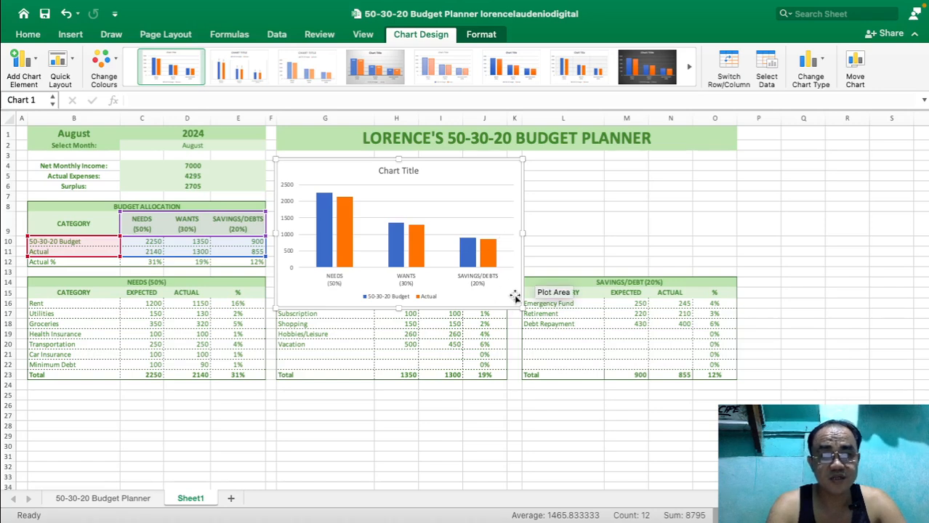
drag(517, 306, 456, 268)
click(563, 197)
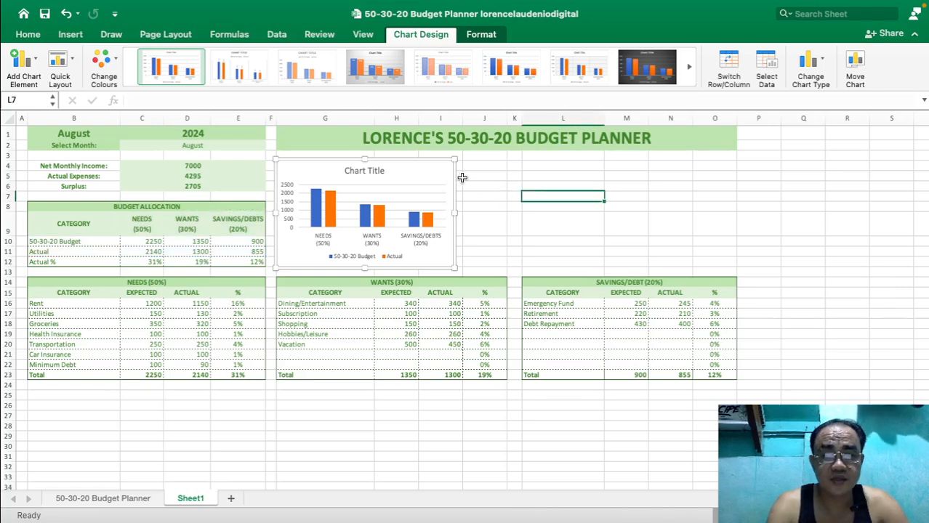
Replace the column chart's placeholder title with CASHFLOW SUMMARY.
click(441, 173)
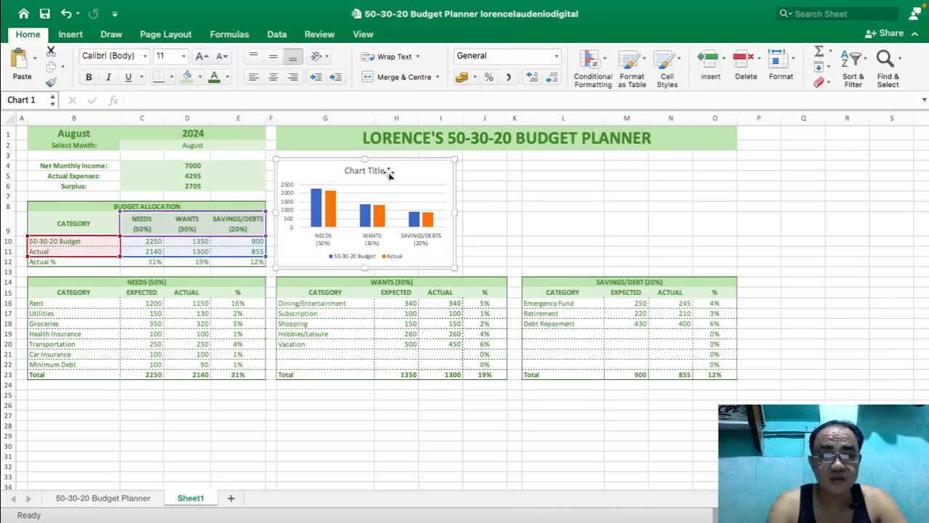
click(379, 171)
double_click(379, 172)
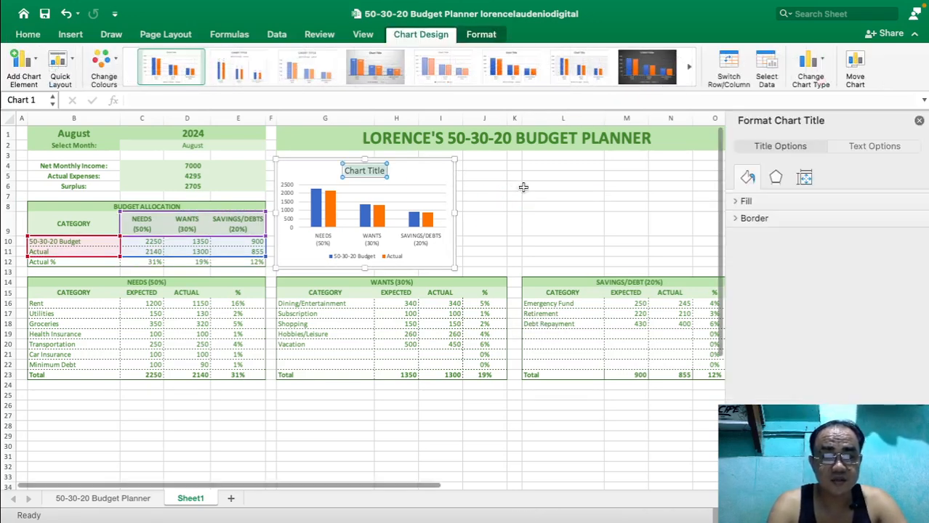
click(365, 175)
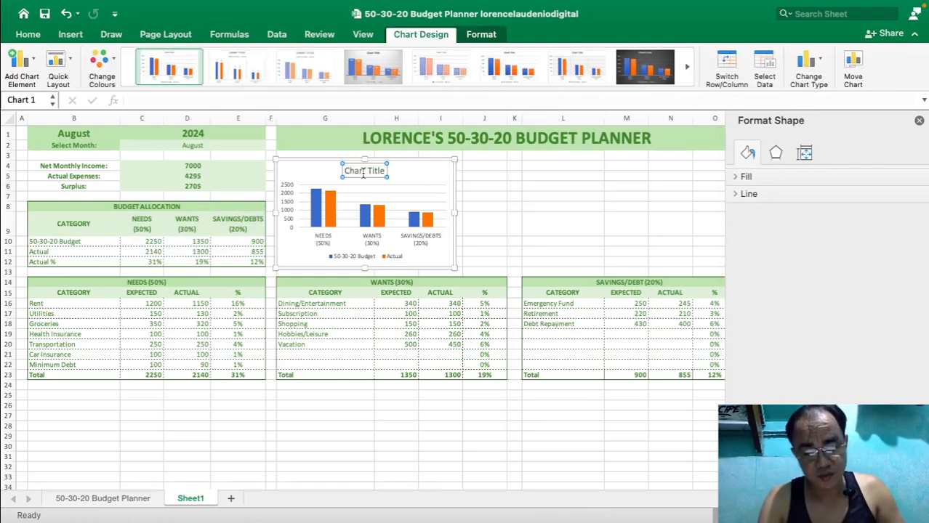
click(364, 172)
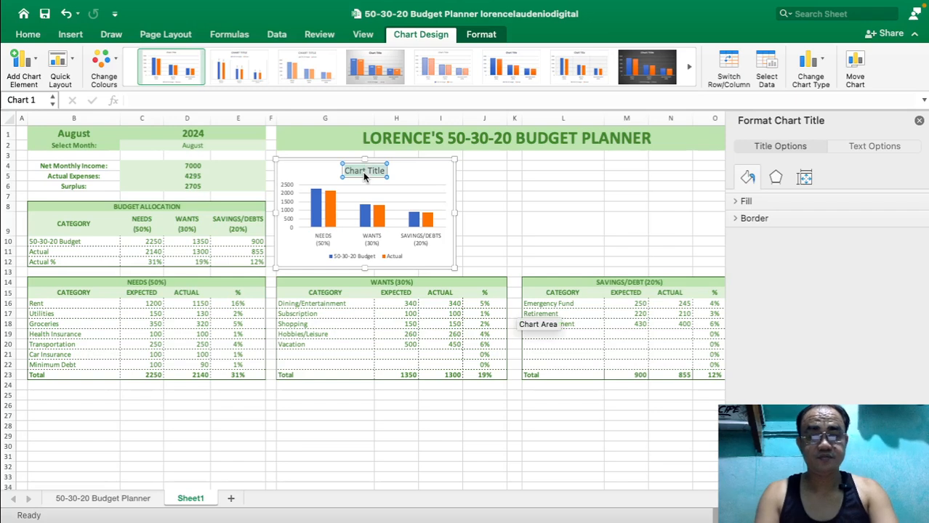
text(CASGFKI)
key(BackSpace)
key(BackSpace)
key(BackSpace)
key(BackSpace)
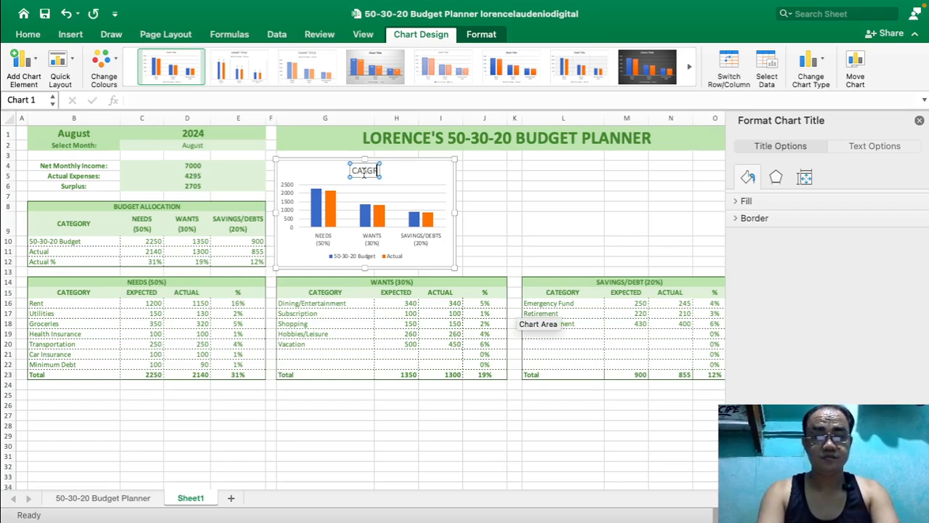
text(HFLOW SUMMARY)
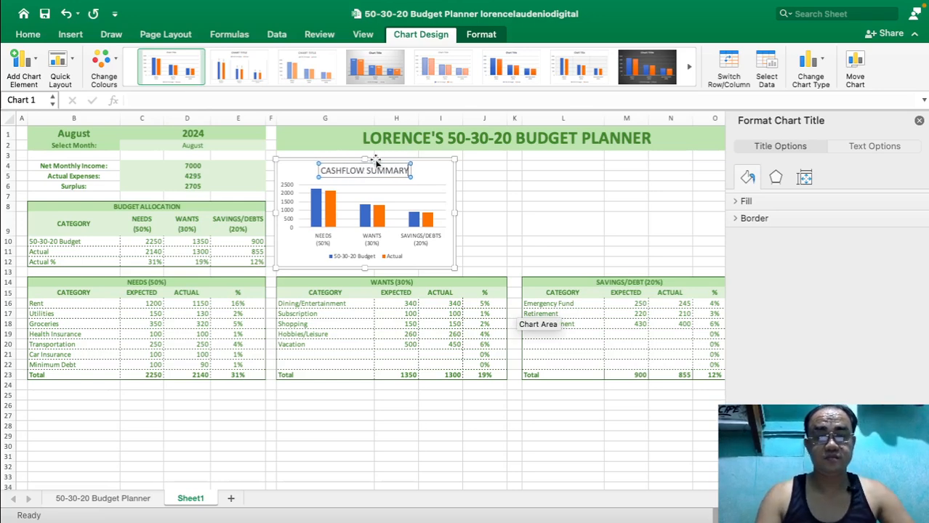
click(564, 194)
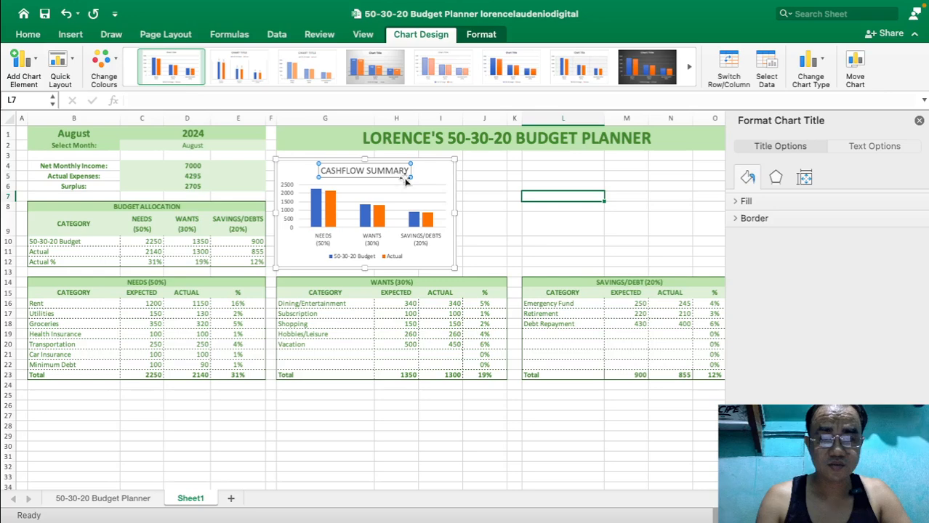
Format the CASHFLOW SUMMARY chart title in the darkest theme green, bold, at font size 10.5.
click(396, 178)
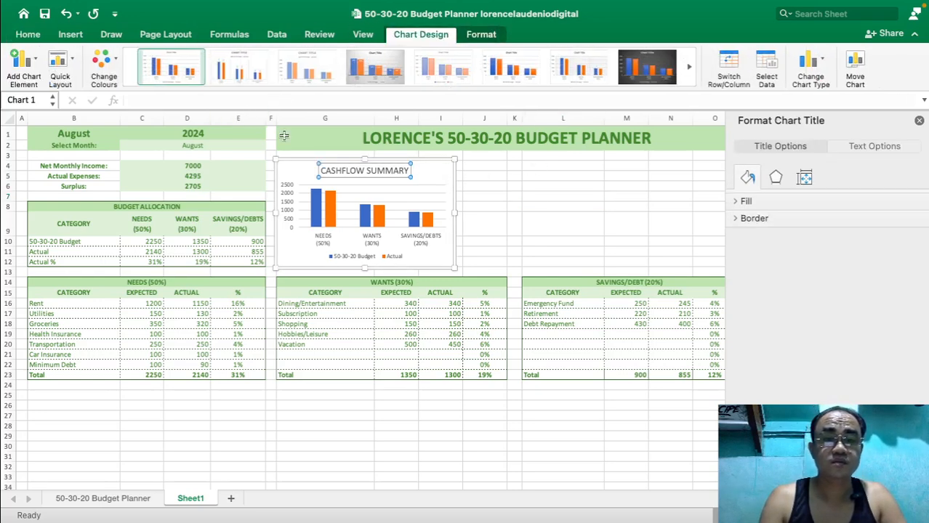
click(28, 34)
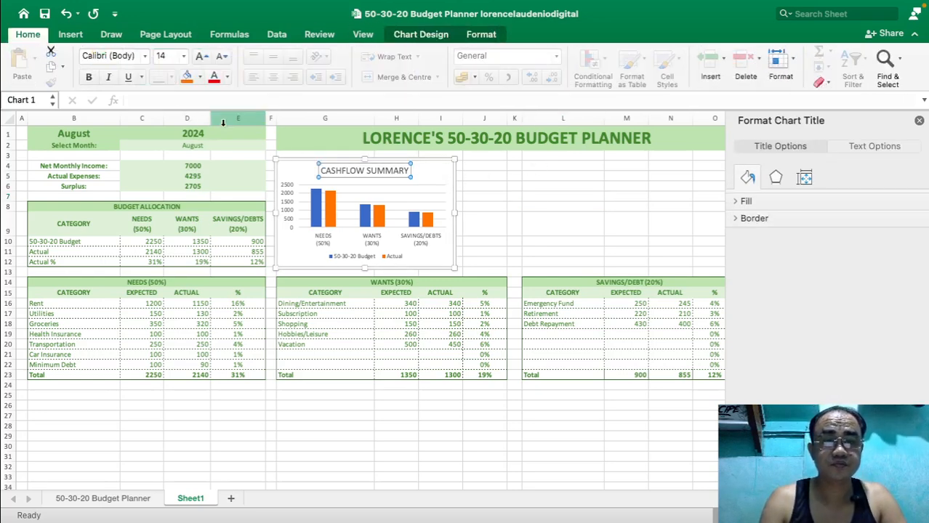
click(226, 77)
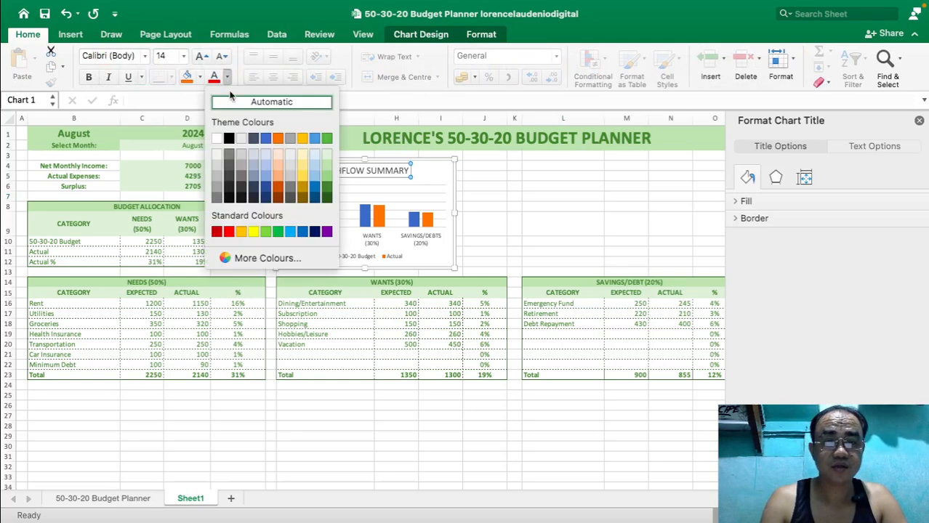
click(327, 197)
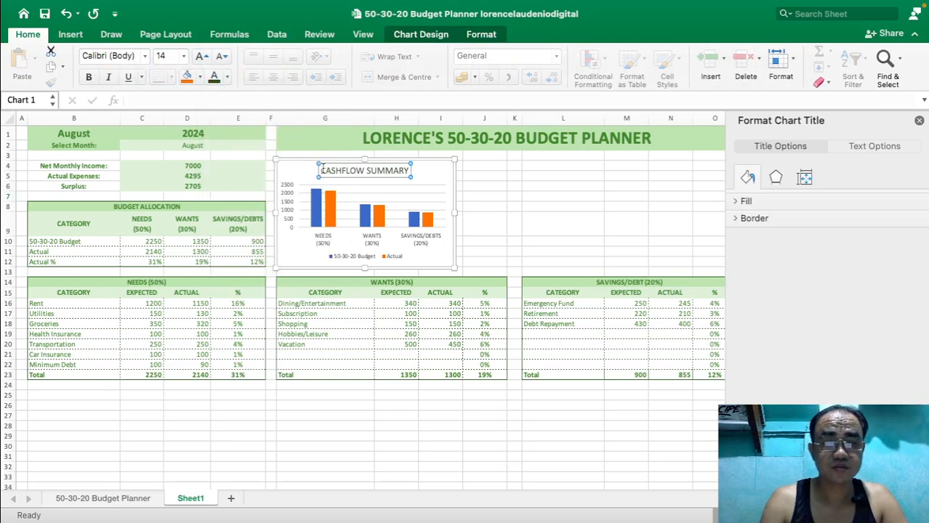
click(89, 77)
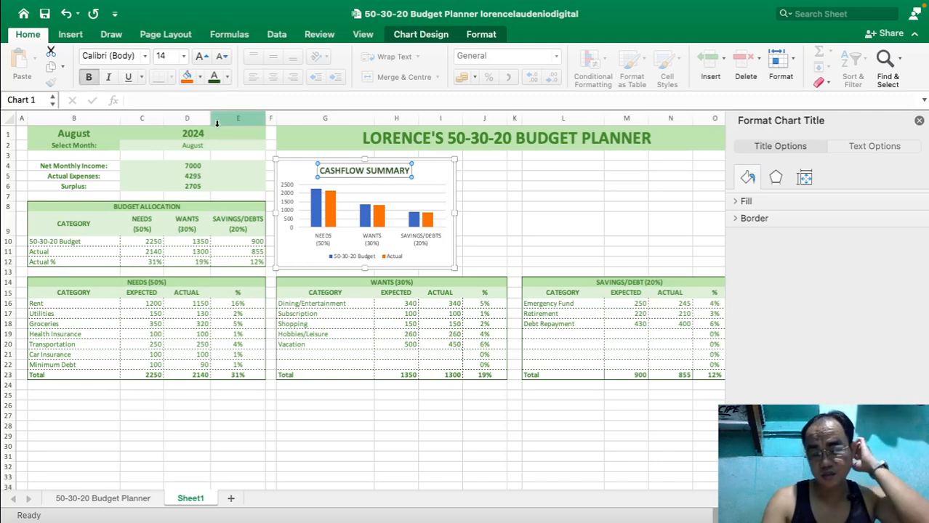
click(222, 58)
click(222, 61)
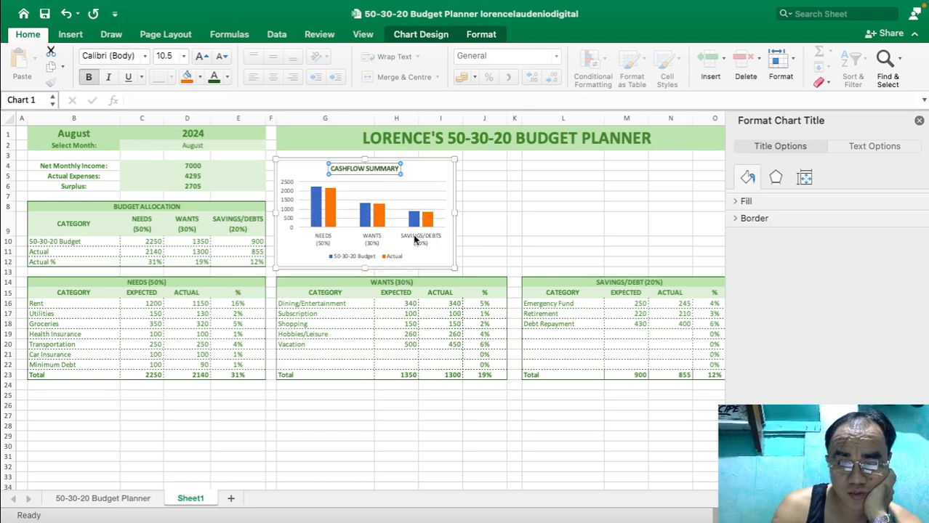
click(318, 220)
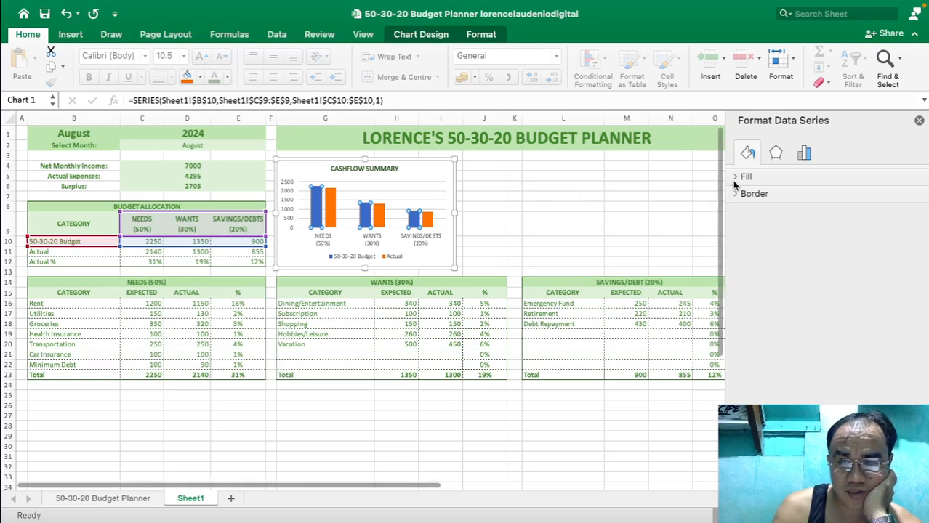
click(804, 154)
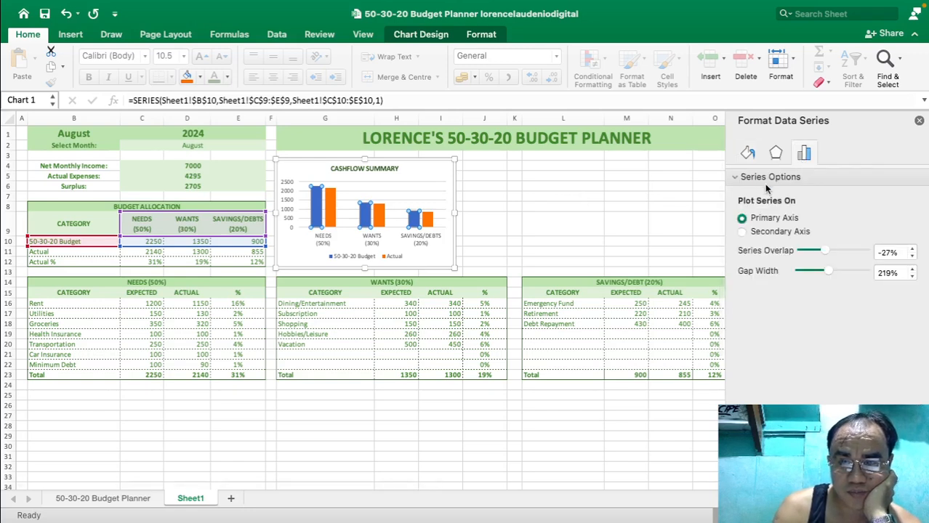
click(746, 154)
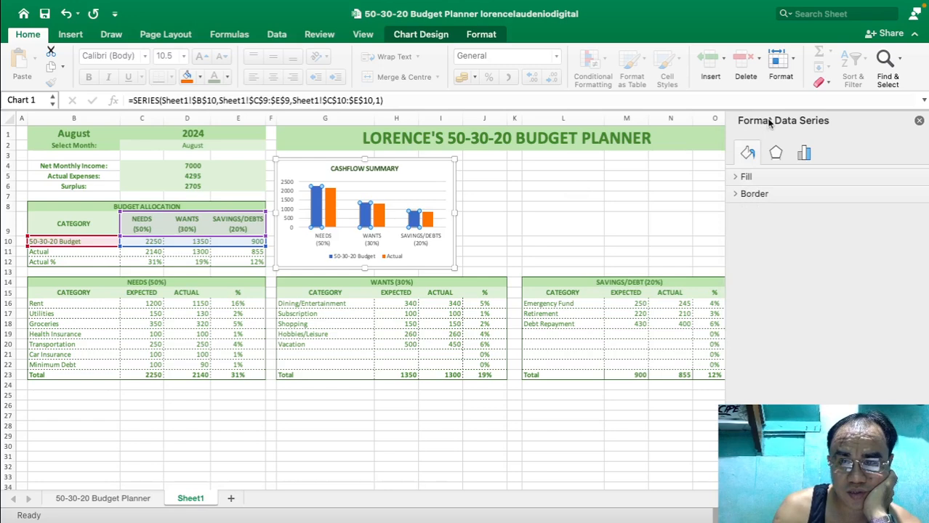
click(919, 121)
click(800, 341)
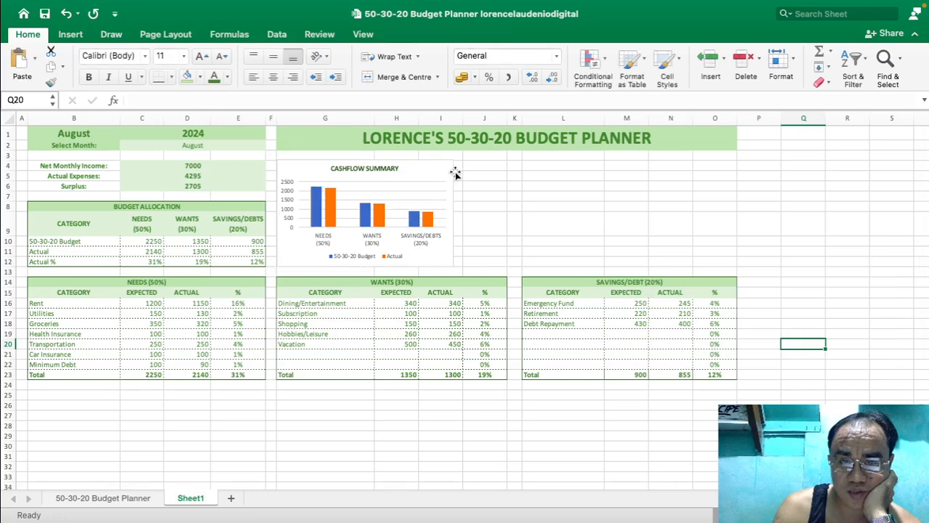
Give the 50-30-20 Budget columns of the CASHFLOW SUMMARY chart a solid fill in the darkest theme green.
click(317, 206)
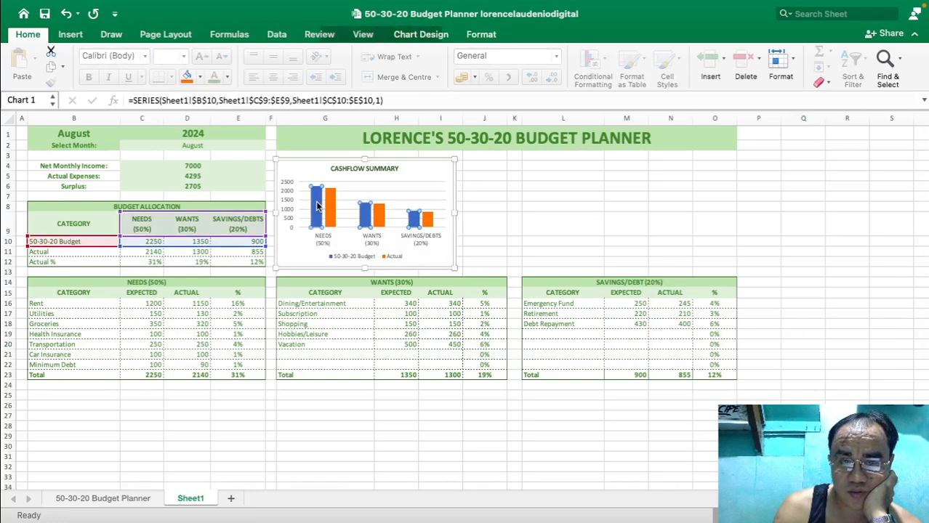
click(481, 35)
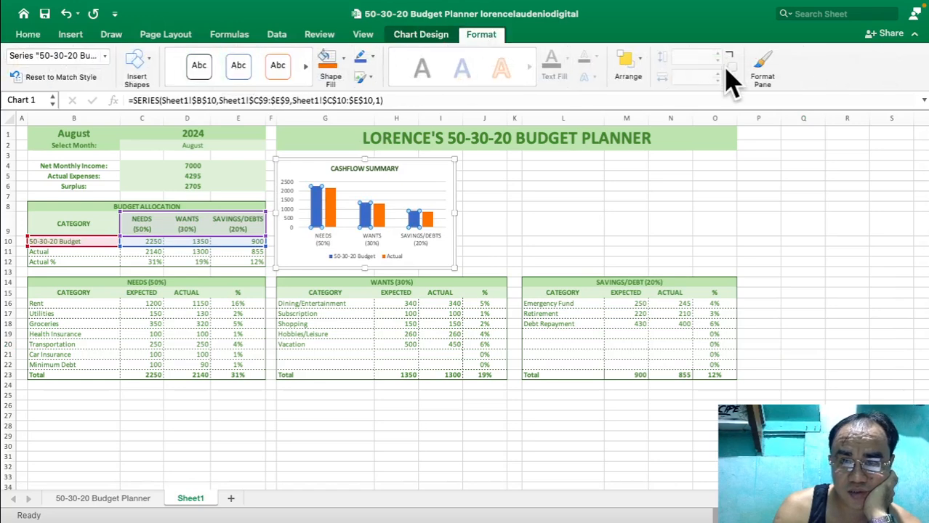
click(770, 65)
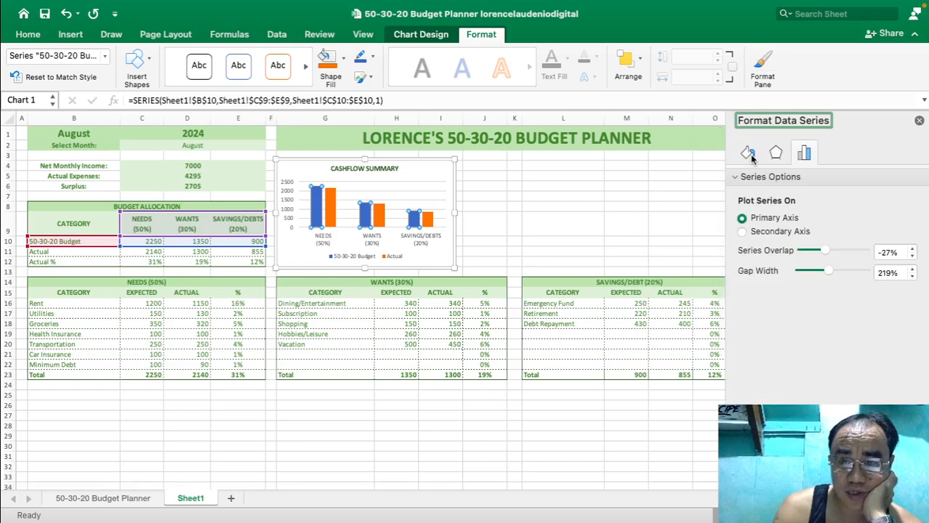
click(750, 155)
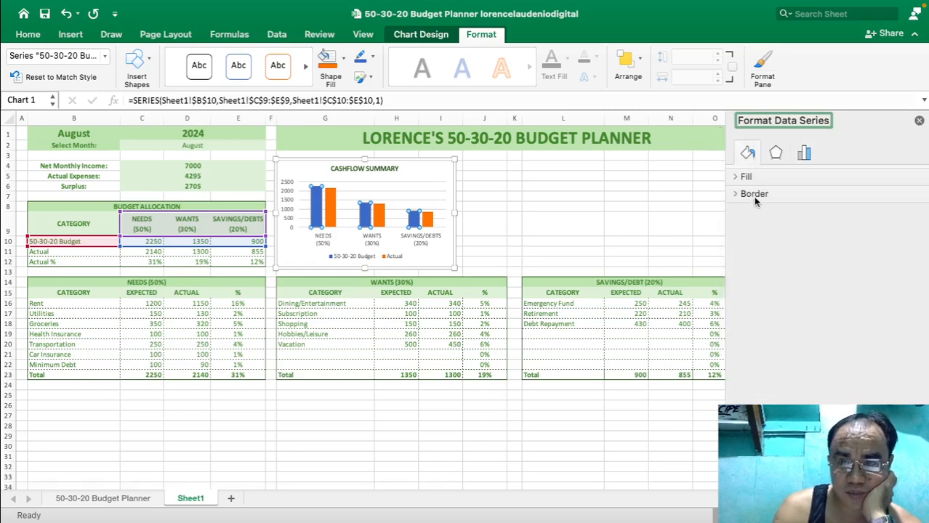
click(739, 178)
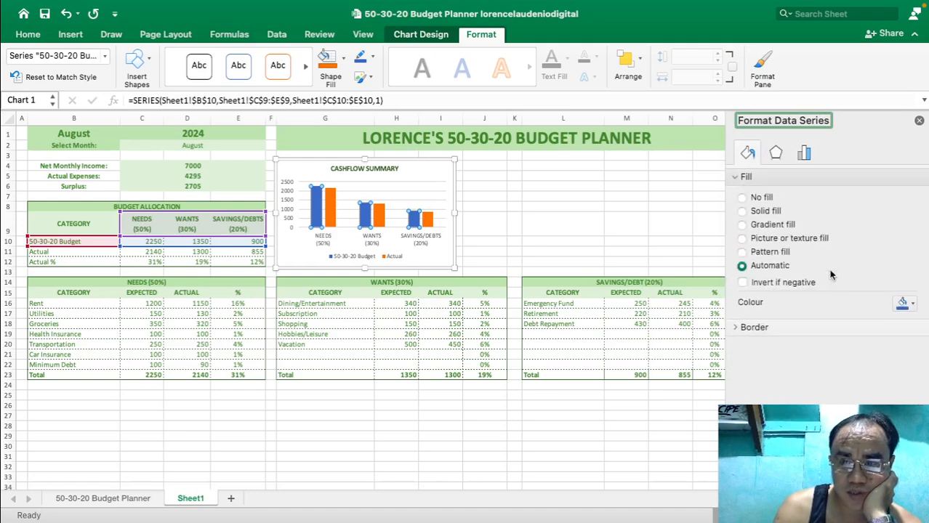
click(754, 212)
click(904, 305)
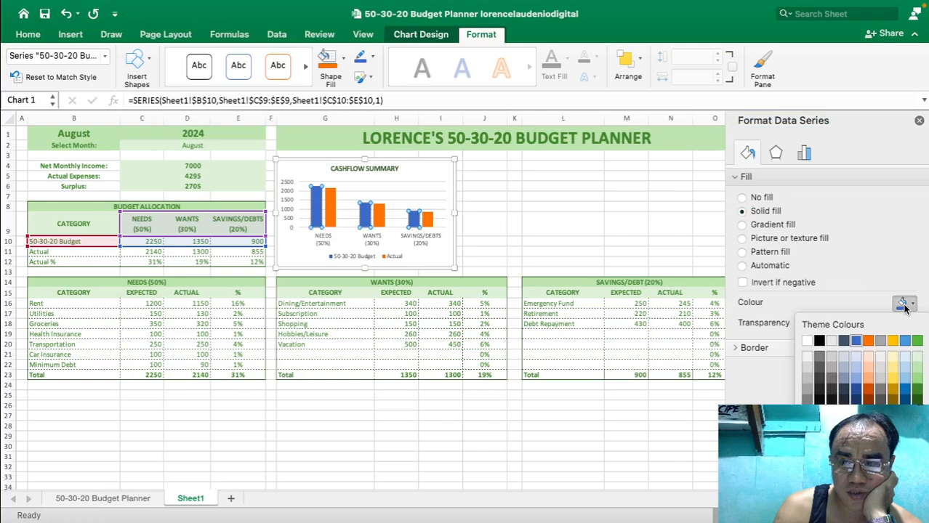
click(917, 400)
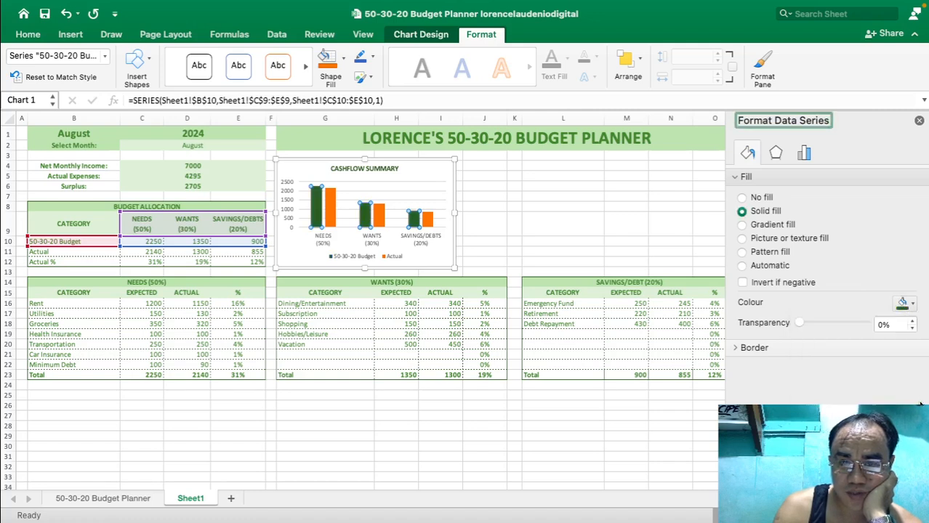
Give the Actual columns of the CASHFLOW SUMMARY chart a solid fill in the medium-light theme green.
click(333, 218)
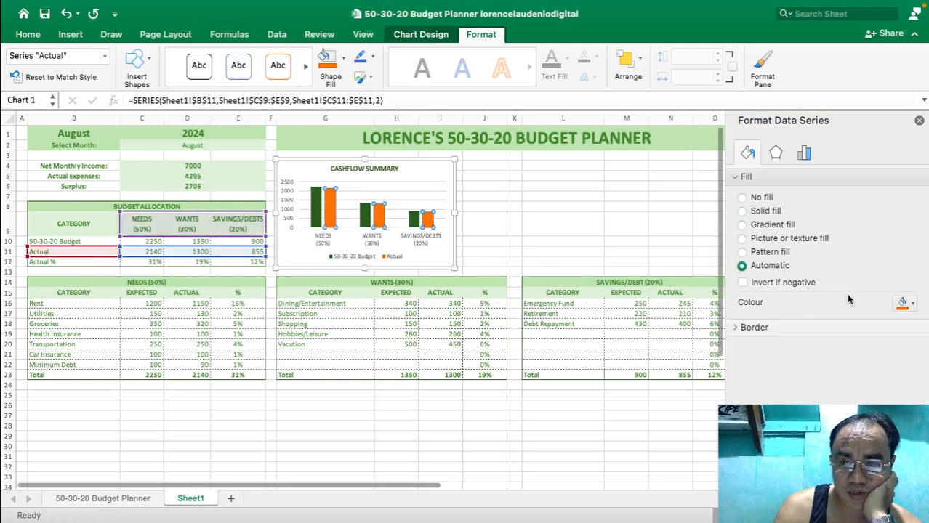
click(743, 212)
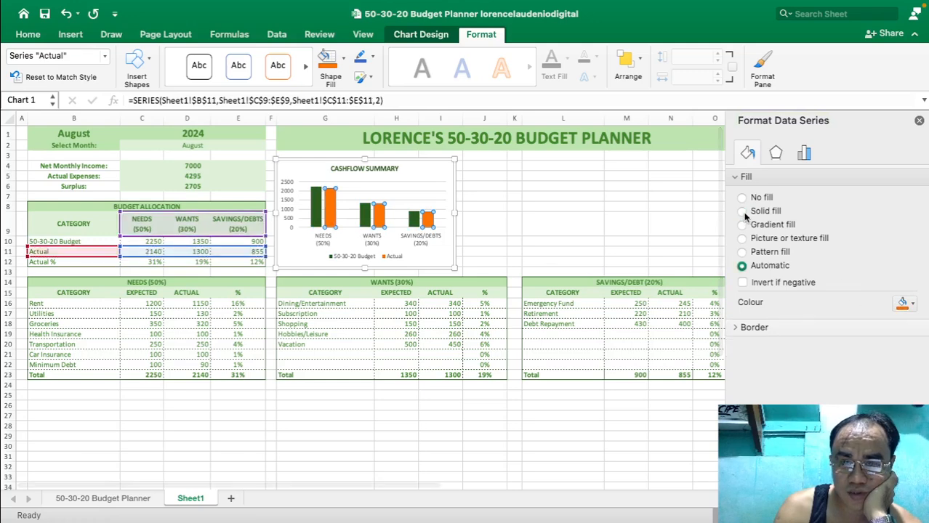
click(908, 308)
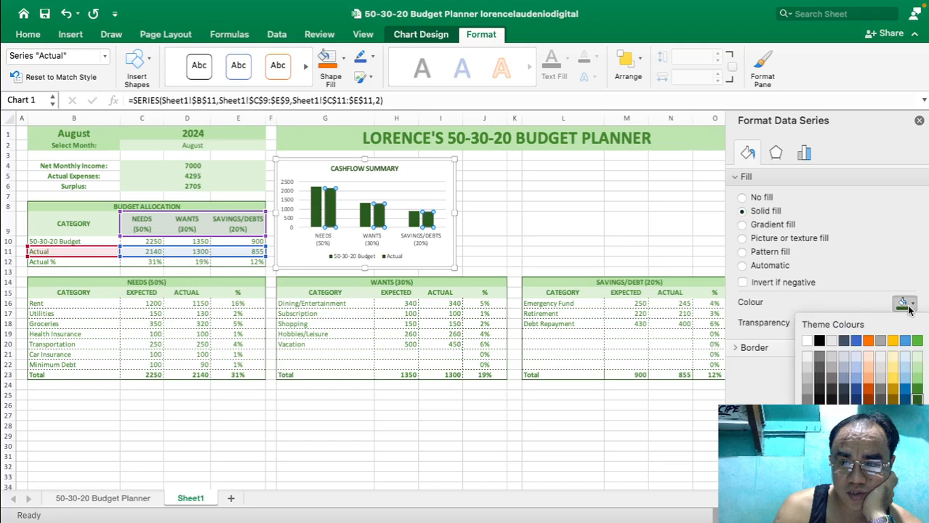
click(917, 379)
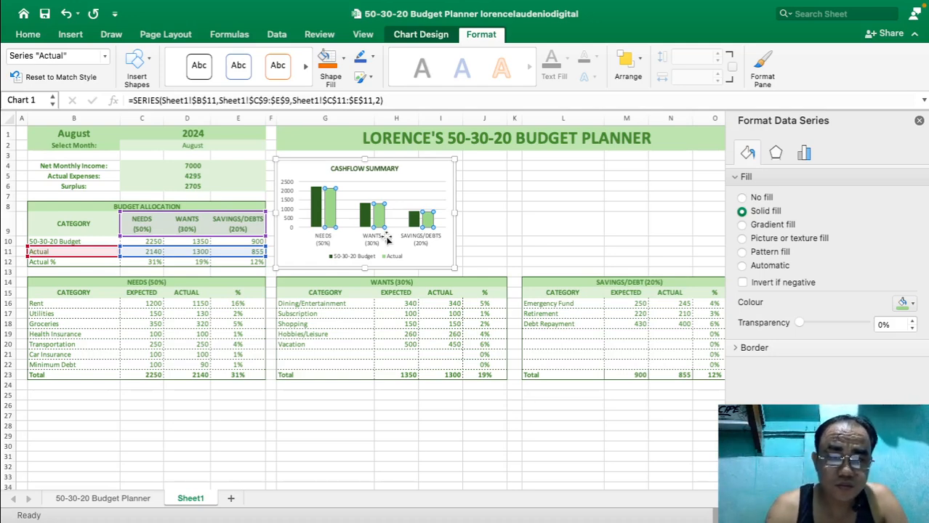
Add data labels to both the Actual and 50-30-20 Budget series of the CASHFLOW SUMMARY chart.
right_click(330, 205)
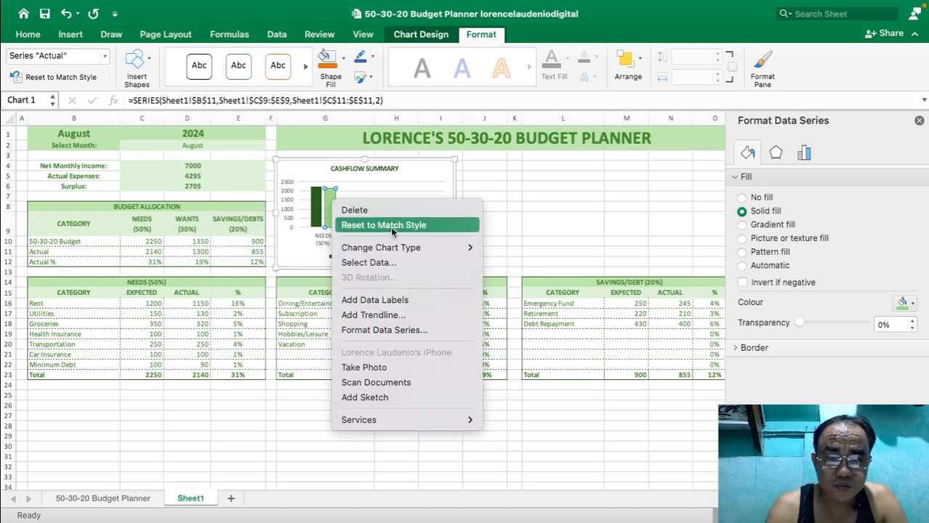
click(445, 300)
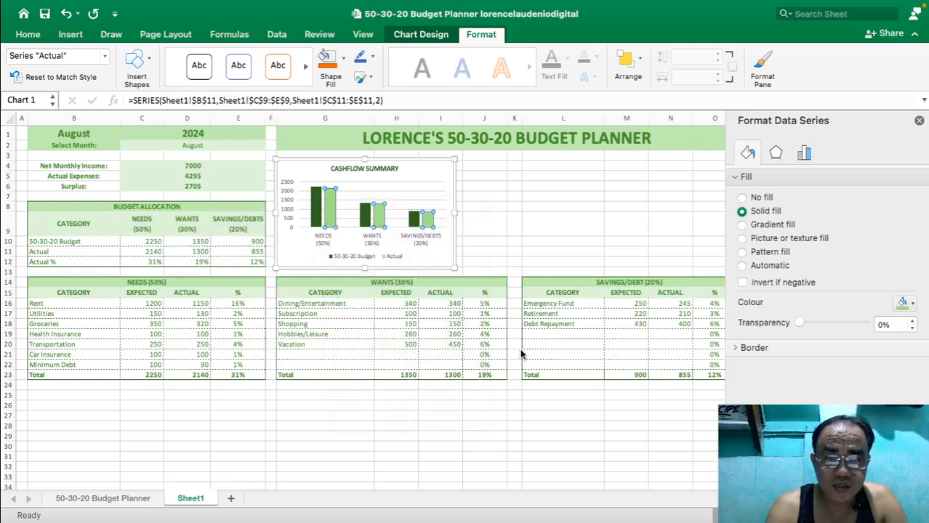
right_click(311, 207)
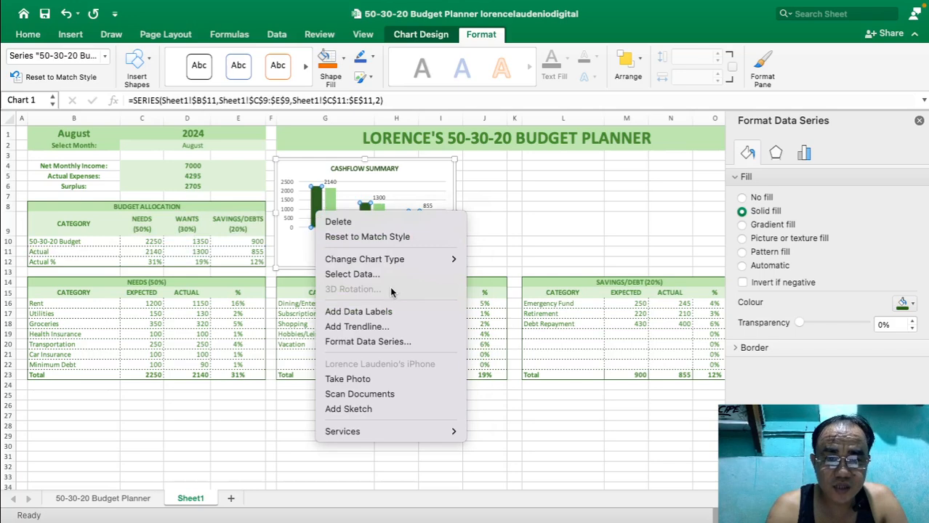
click(385, 311)
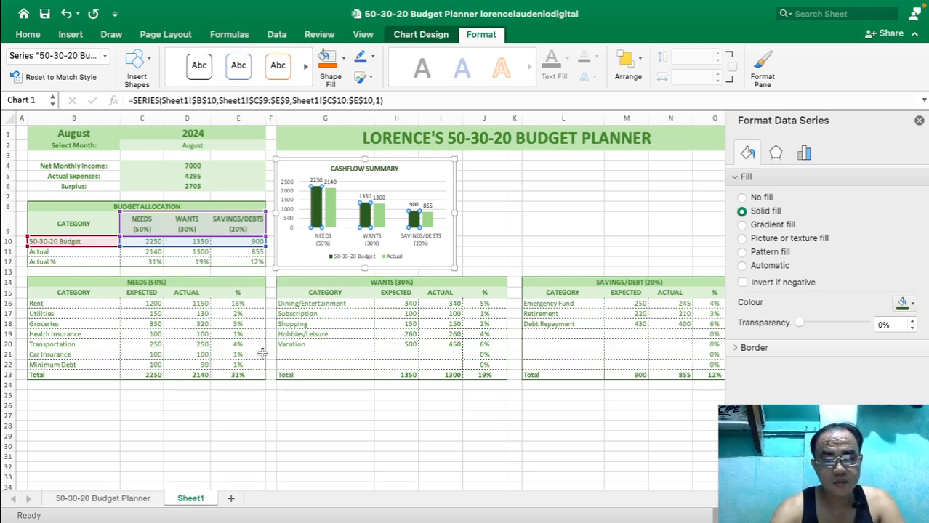
key(Up)
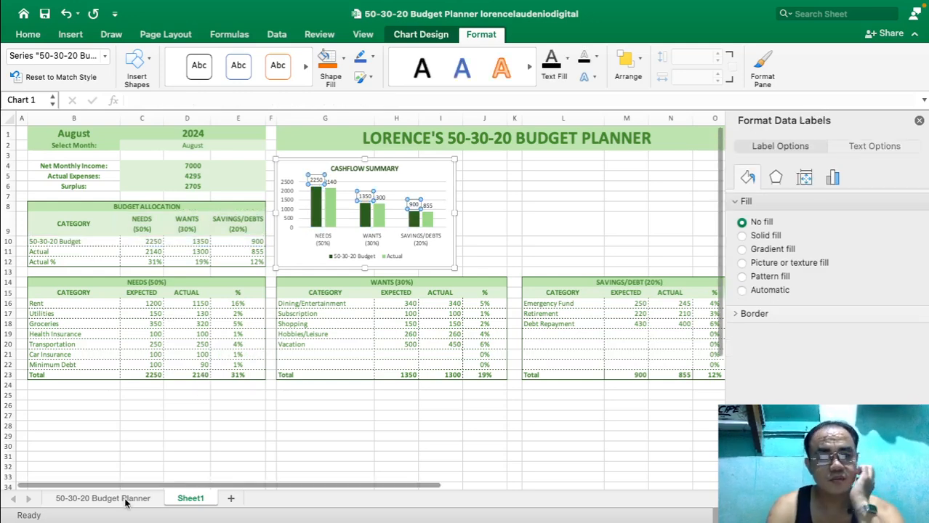
Examine the 50-30-20 Budget formulas in cells C10, D10 and E10 on the finished 50-30-20 Budget Planner sheet.
click(124, 501)
click(170, 266)
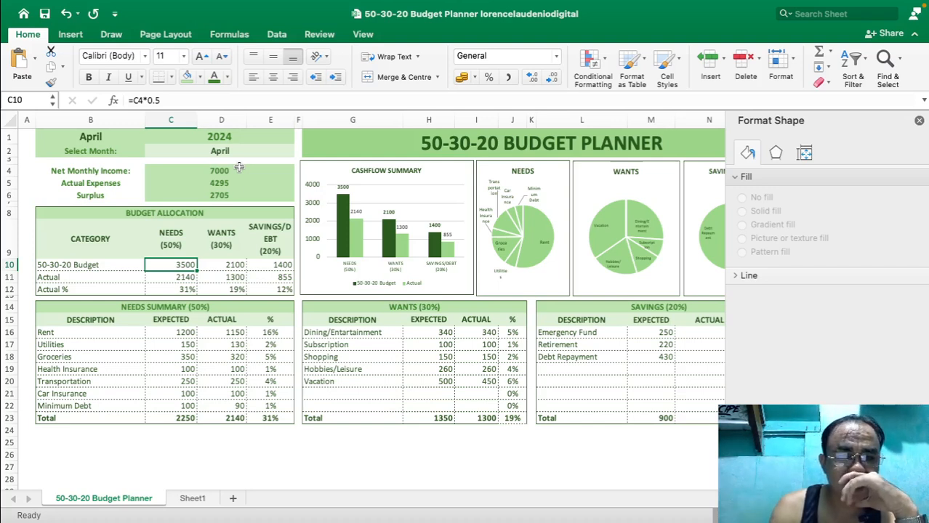
click(231, 270)
click(270, 268)
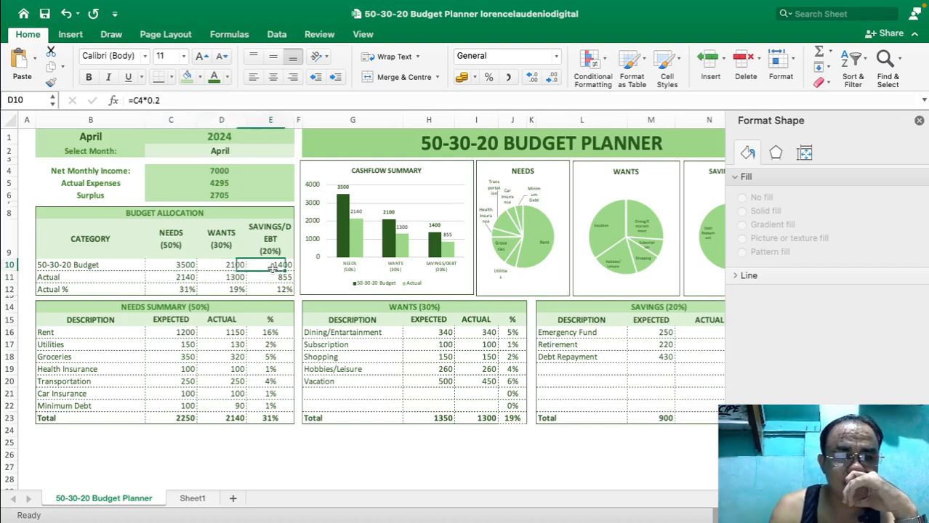
click(192, 265)
click(231, 267)
click(264, 266)
click(181, 266)
click(231, 267)
click(265, 267)
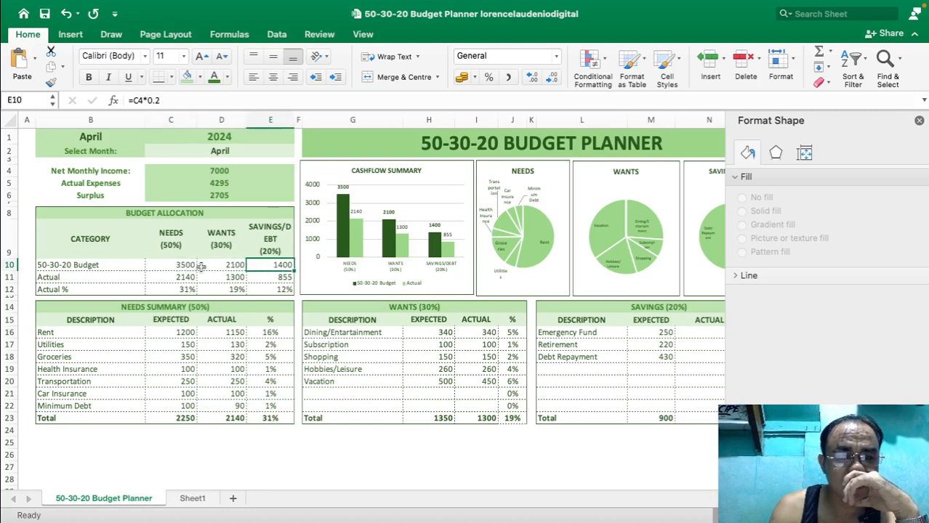
click(183, 265)
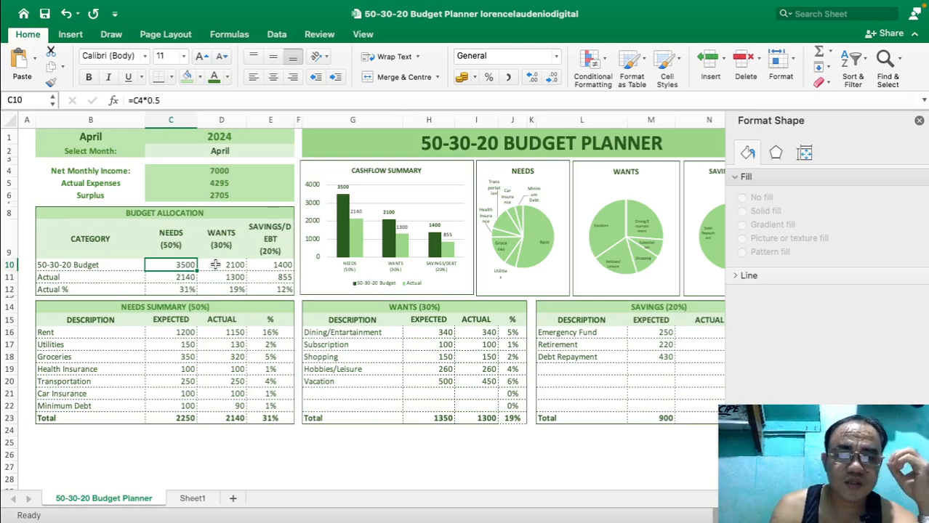
click(215, 264)
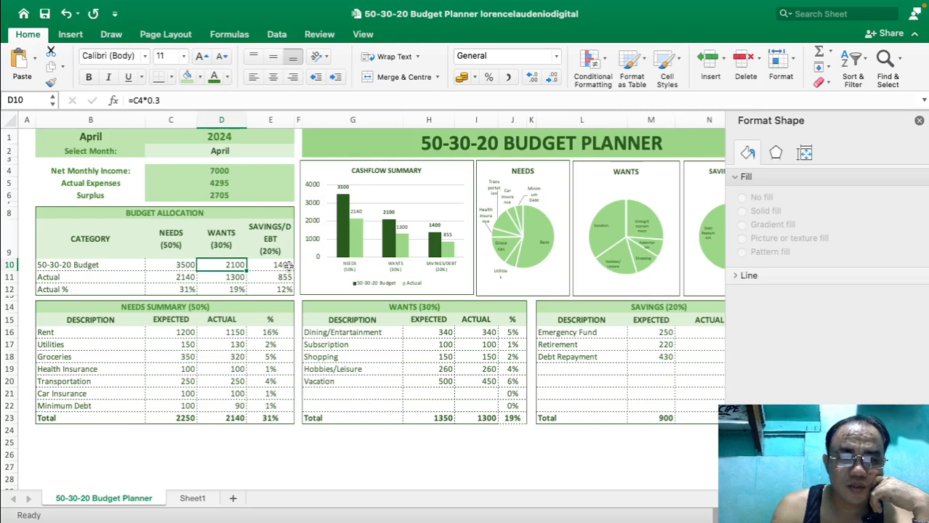
click(287, 265)
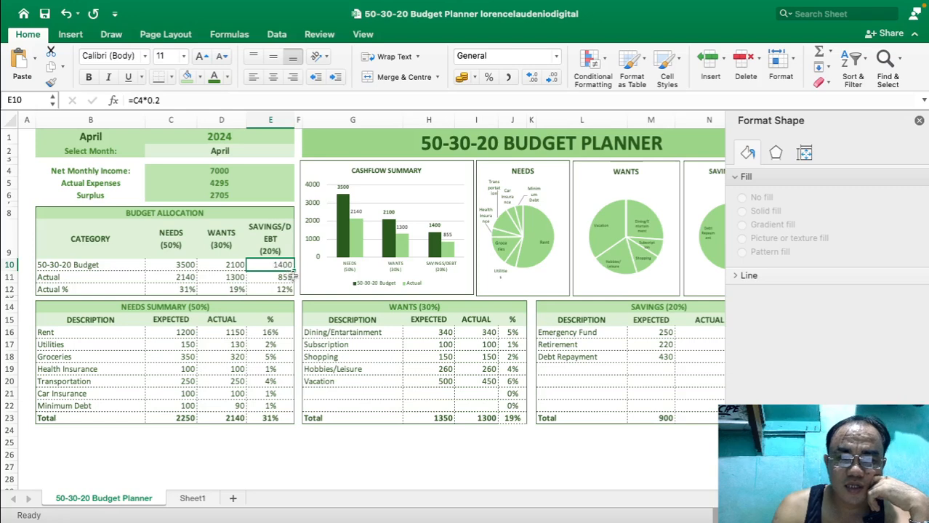
On Sheet1, replace the Needs budget formula in cell C10 with =C4*50%, based on the net monthly income.
click(193, 498)
click(156, 241)
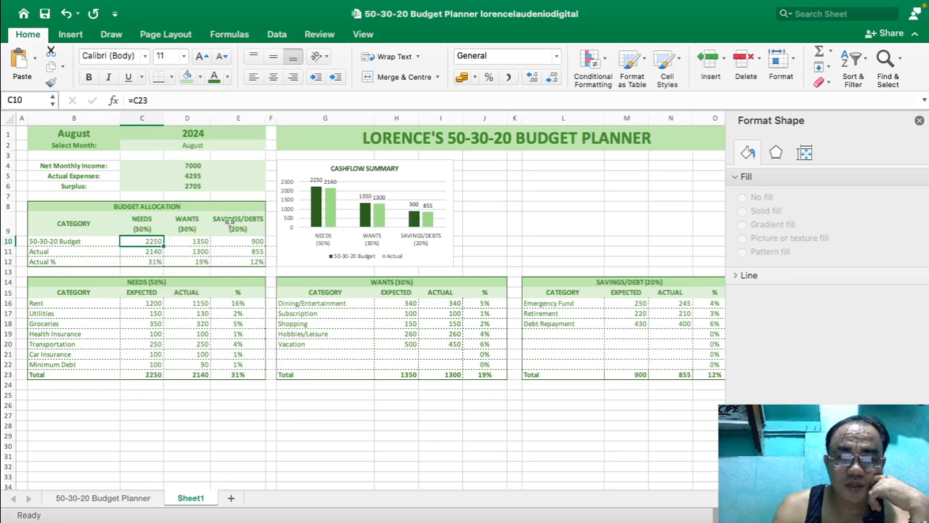
text(=)
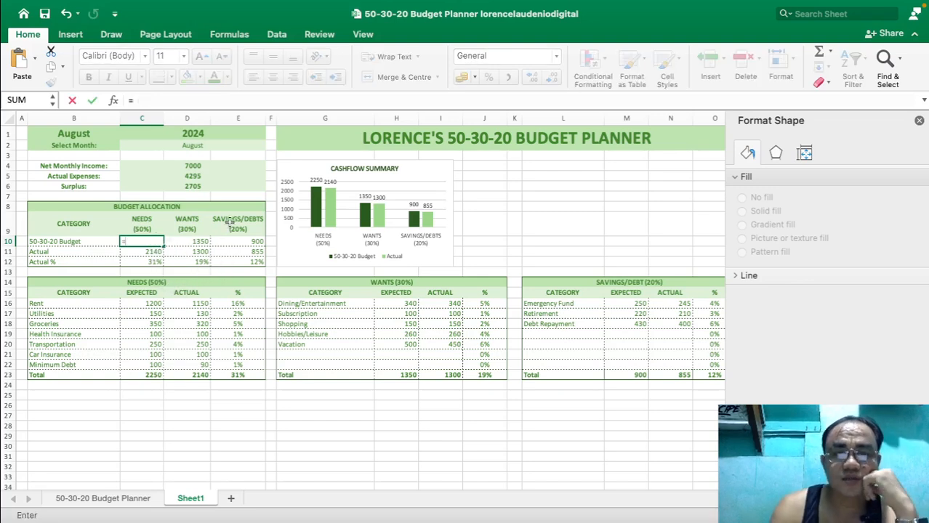
click(193, 166)
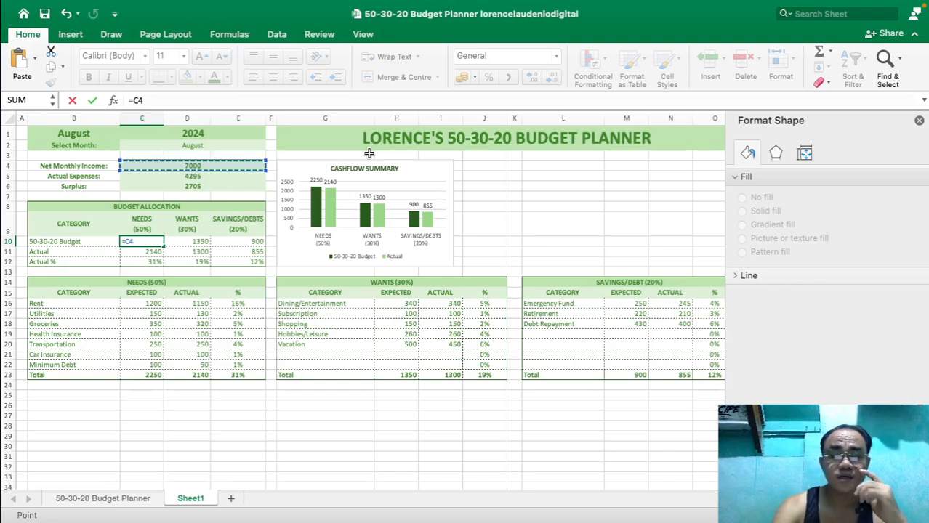
text(*)
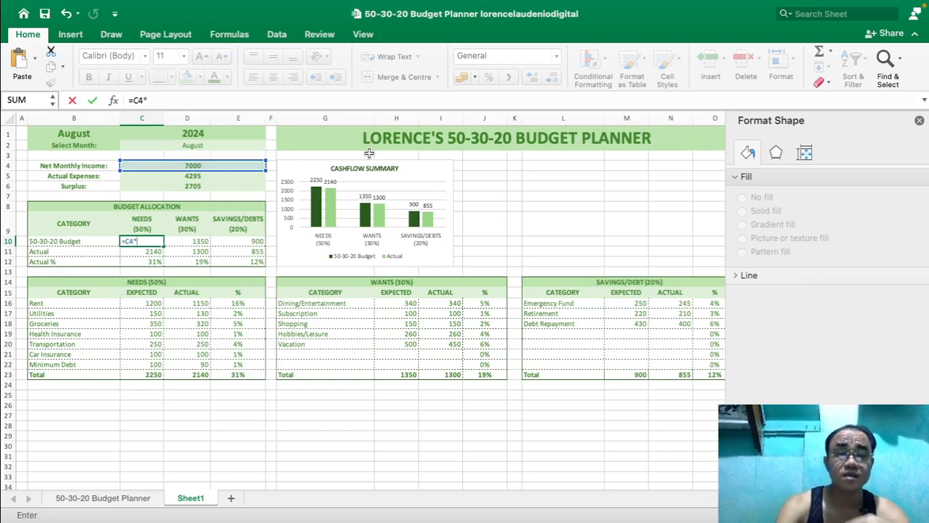
text(0.)
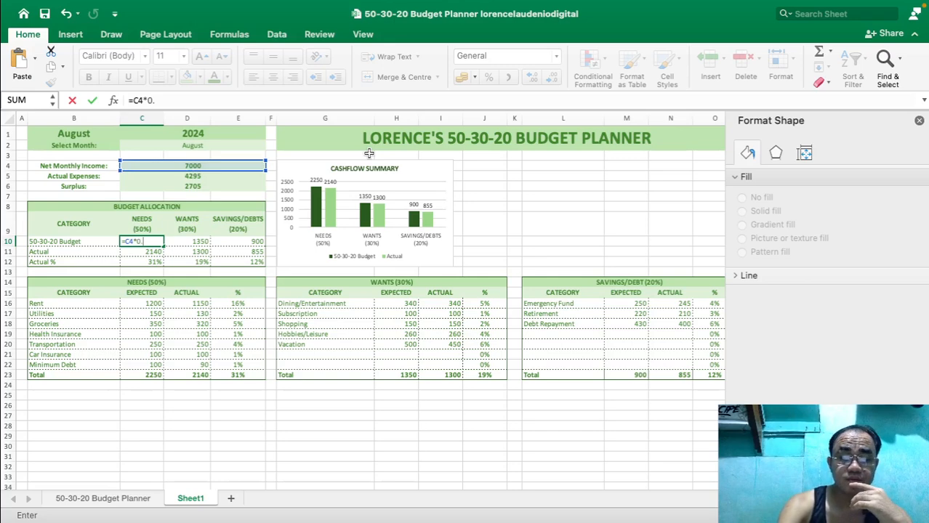
text(5)
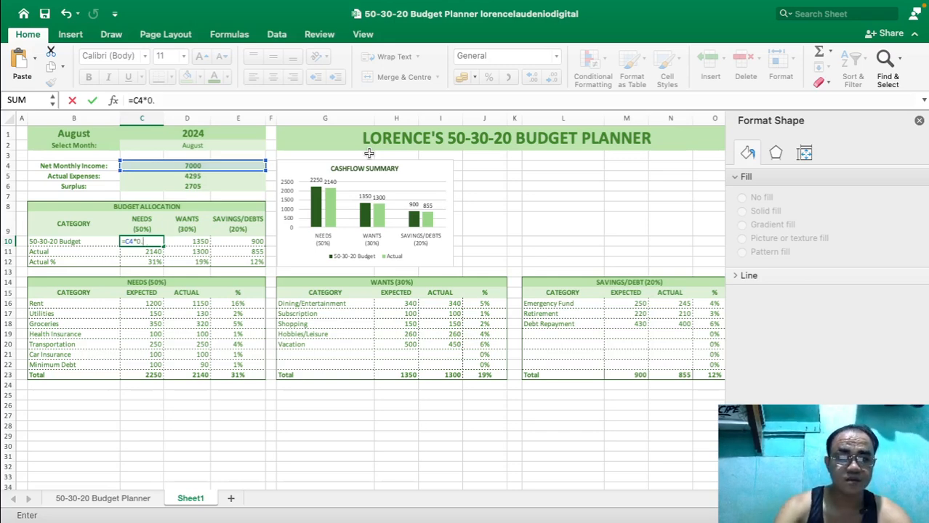
key(BackSpace)
key(BackSpace)
text(50%)
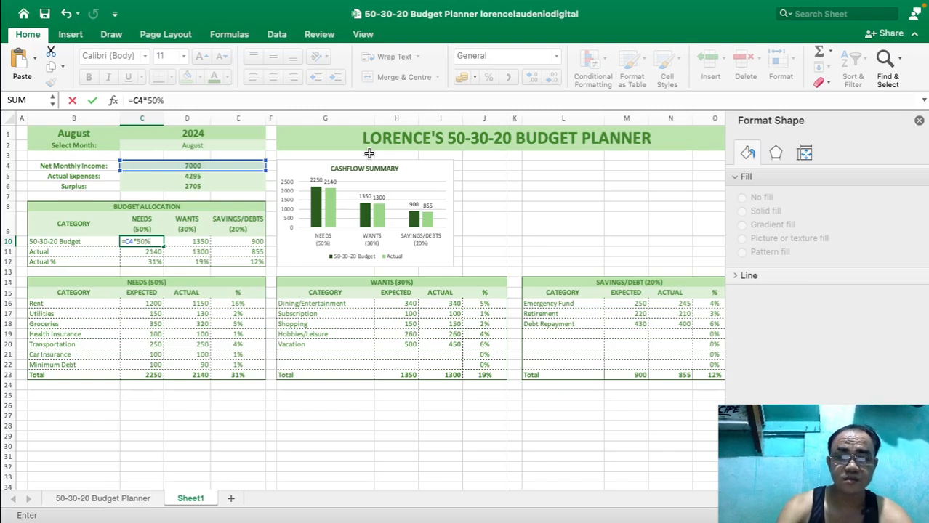
key(Return)
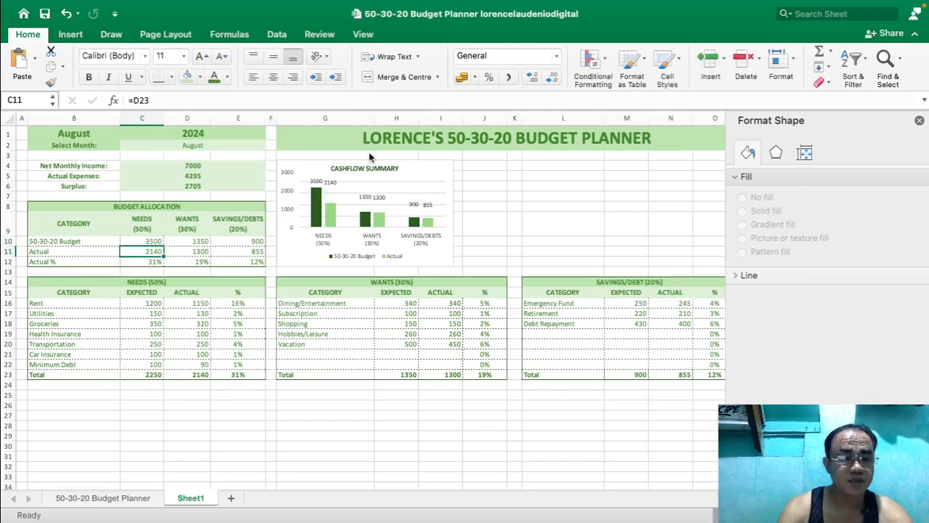
Change the multiplier in the Needs budget formula so that cell C10 reads =C4*0.5.
click(142, 242)
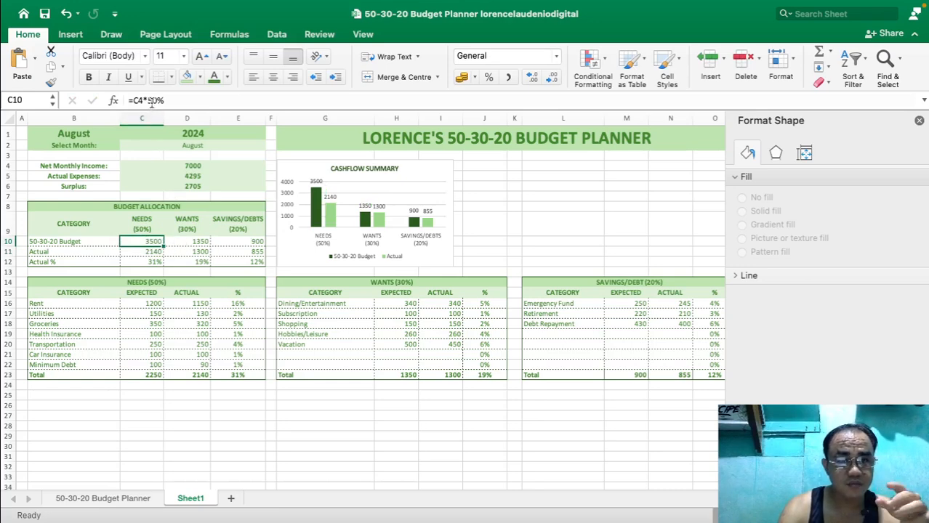
drag(166, 100, 148, 101)
key(BackSpace)
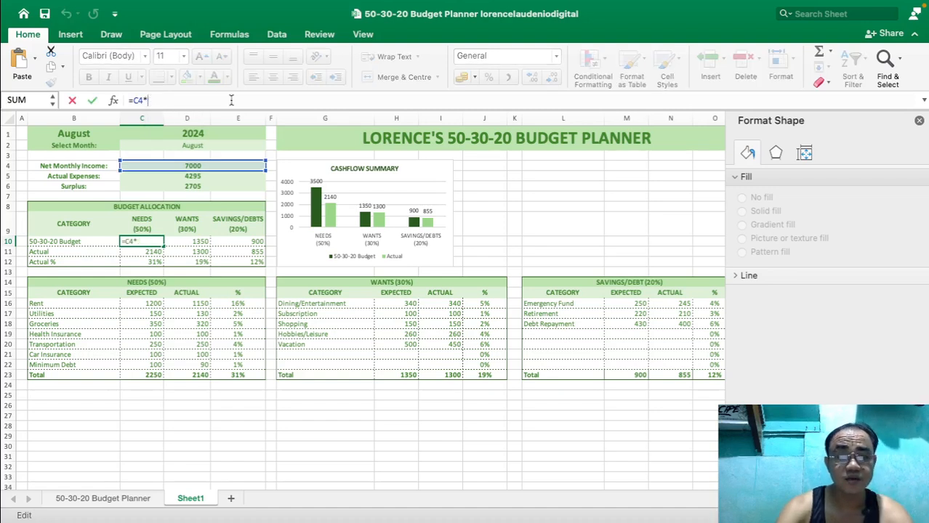
text(0.)
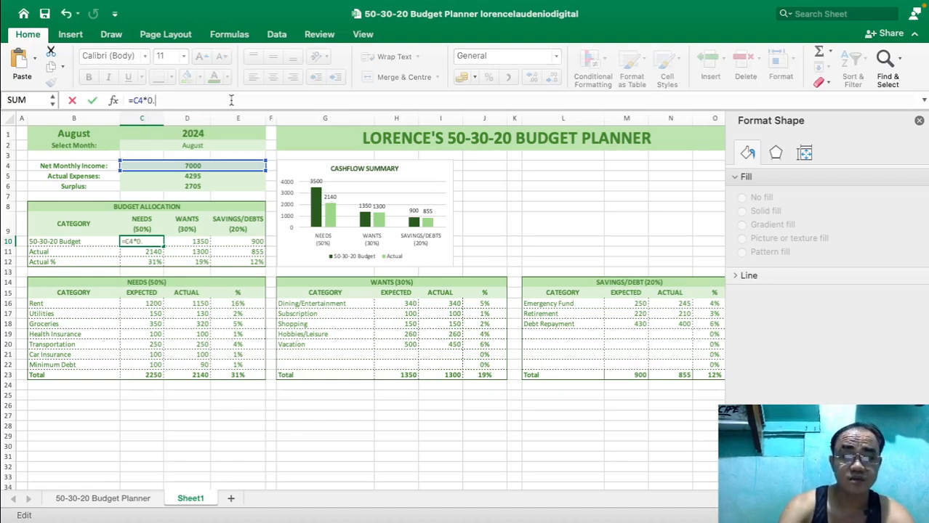
text(5)
key(Return)
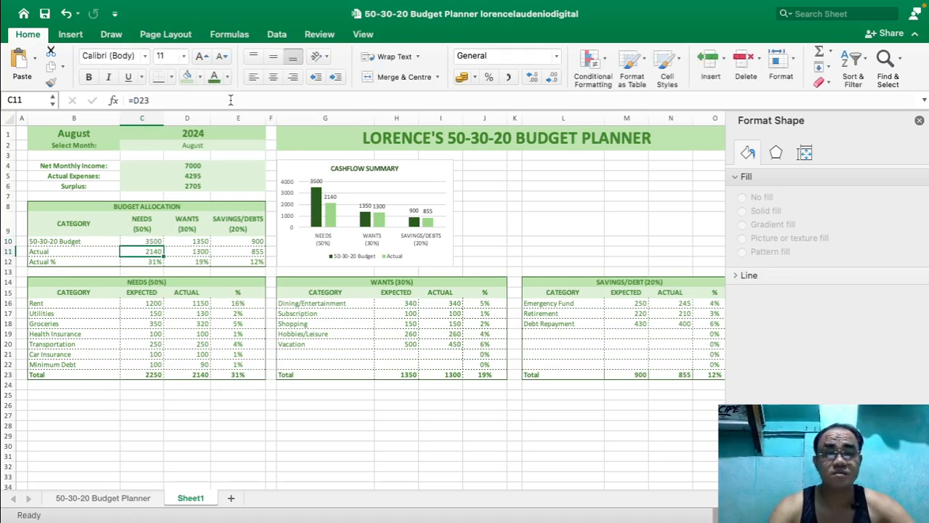
click(191, 243)
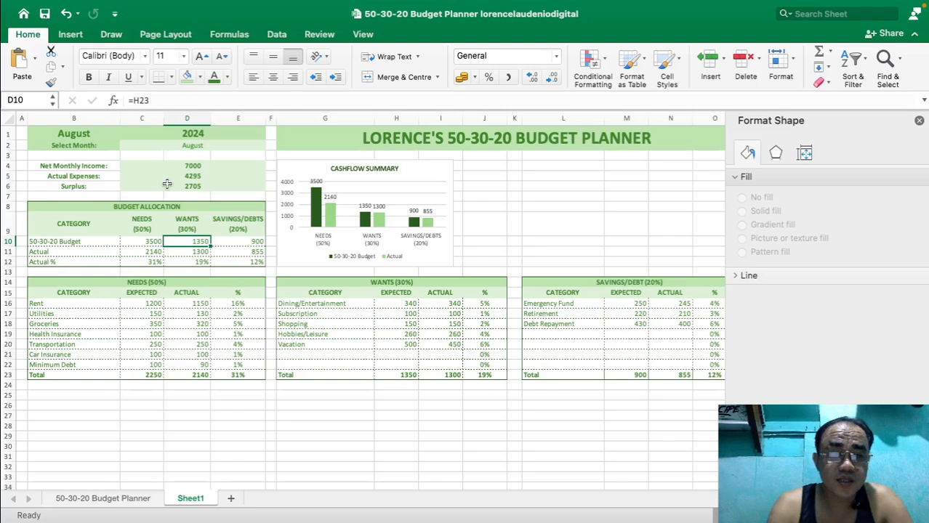
click(187, 167)
text(=)
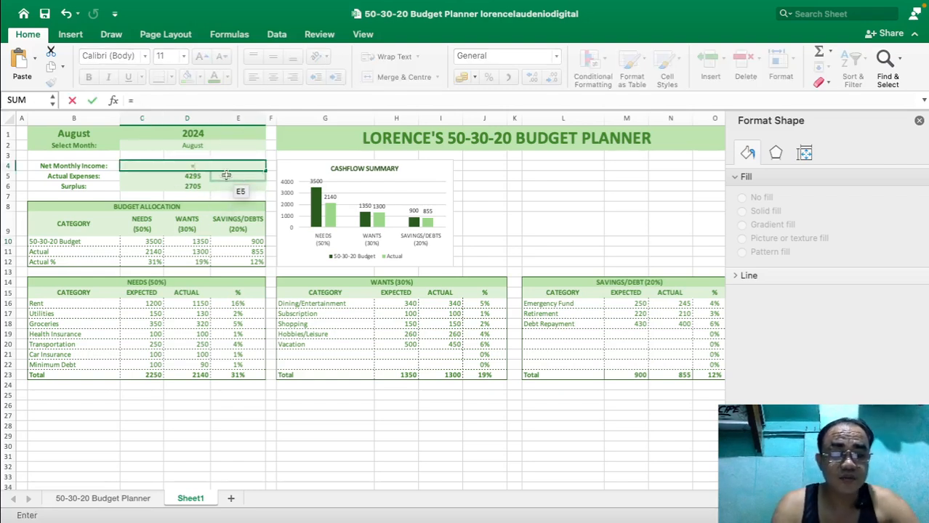
key(Escape)
Replace the Wants budget formula in cell D10 with =C4*0.3, based on the net monthly income.
click(194, 242)
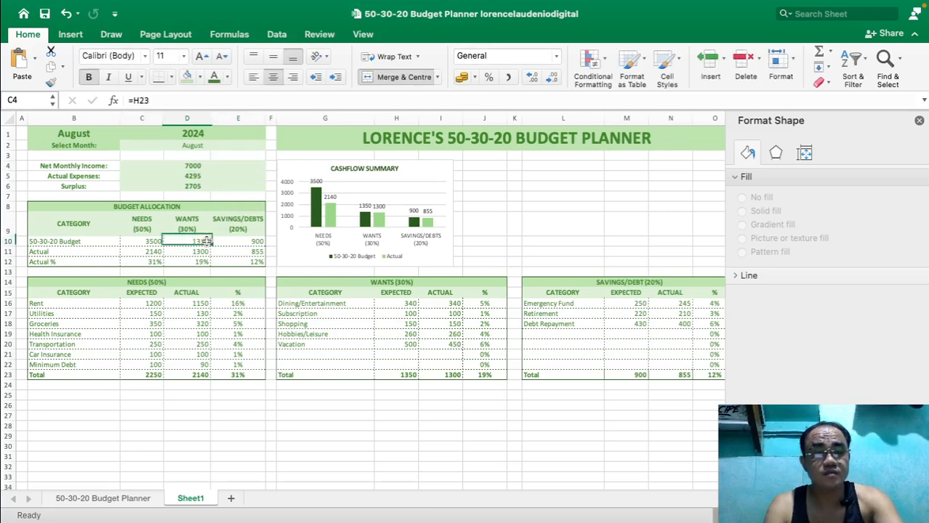
text(=)
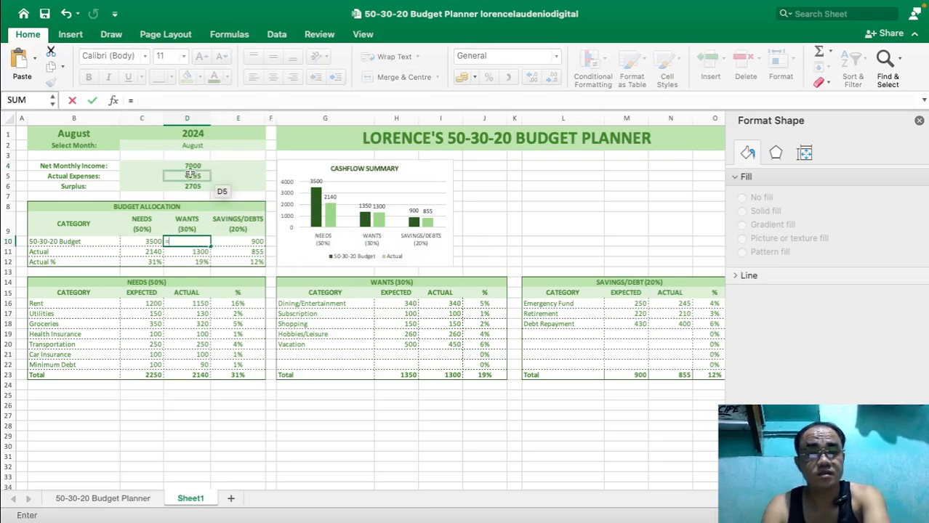
click(191, 166)
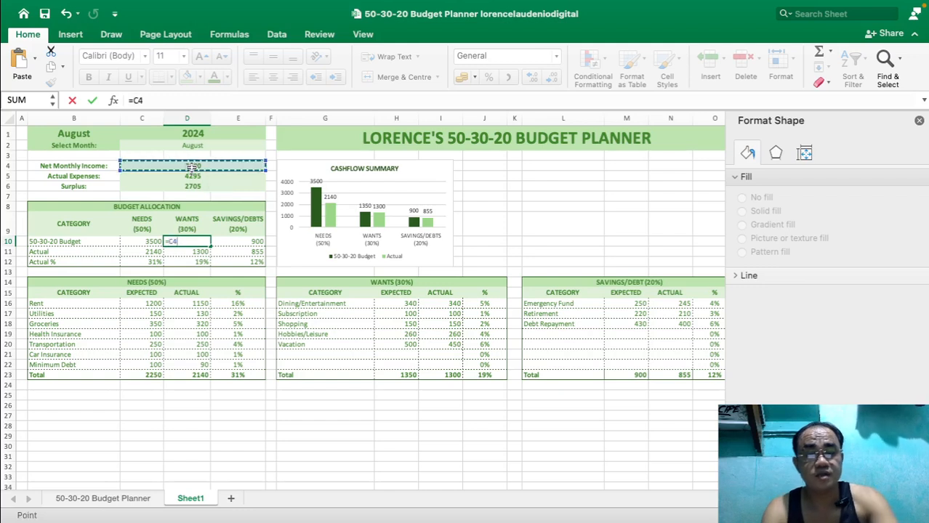
text(*)
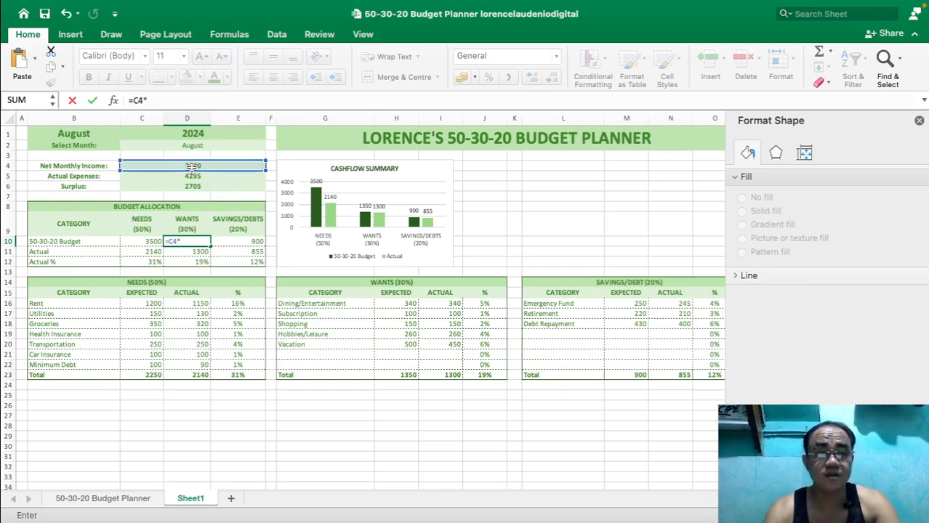
text(.)
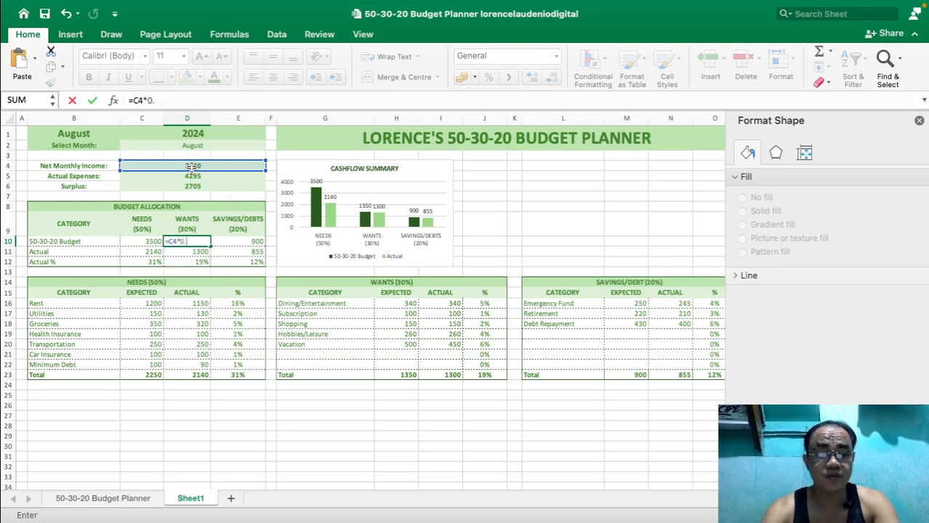
text(3)
Replace the Savings/Debts budget formula in cell E10 with =C4*0.2, based on the net monthly income.
click(261, 242)
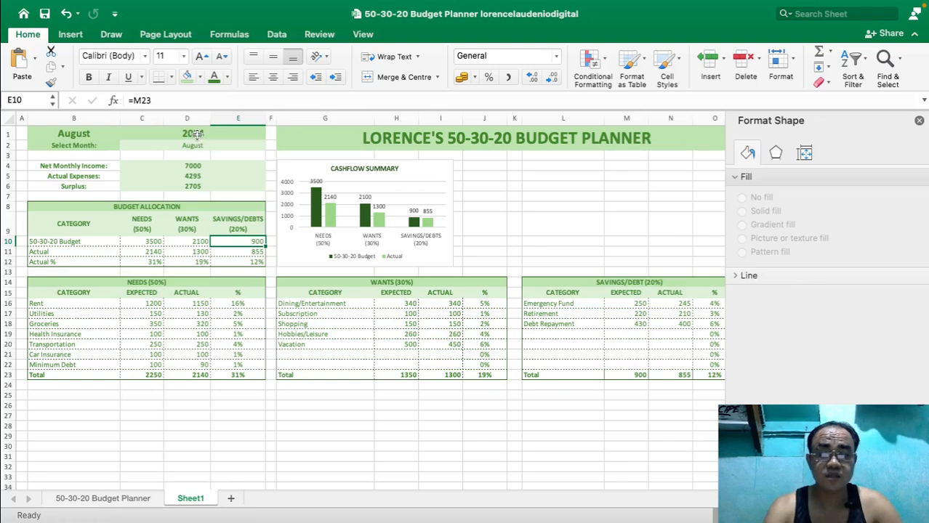
text(=)
click(196, 166)
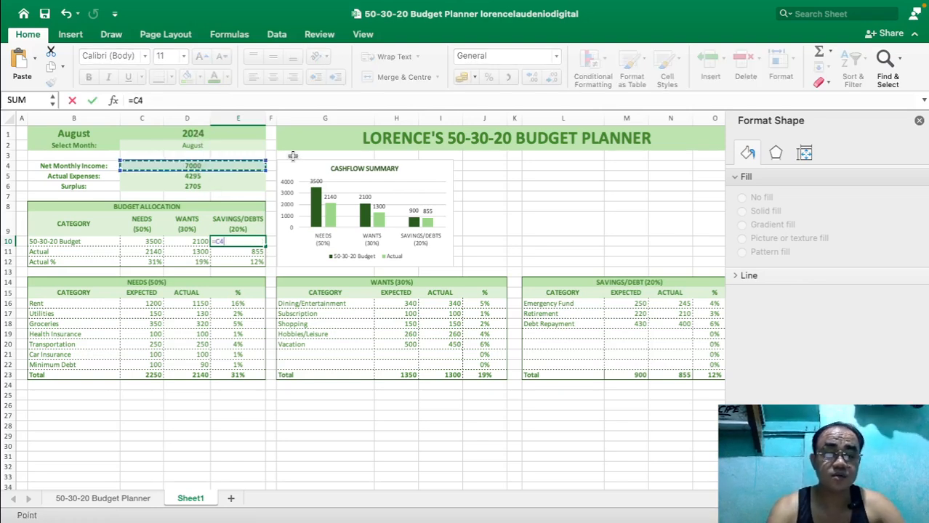
text(*)
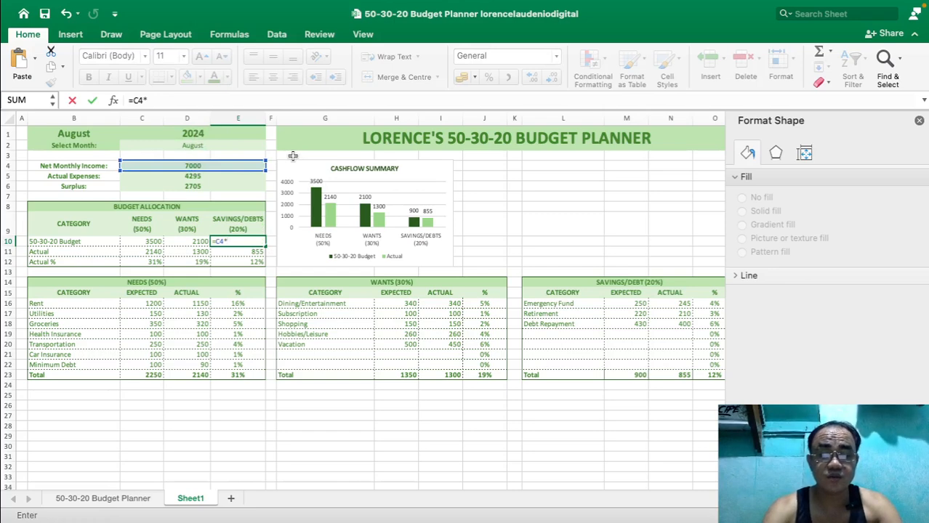
text(0.2)
key(Return)
key(Left)
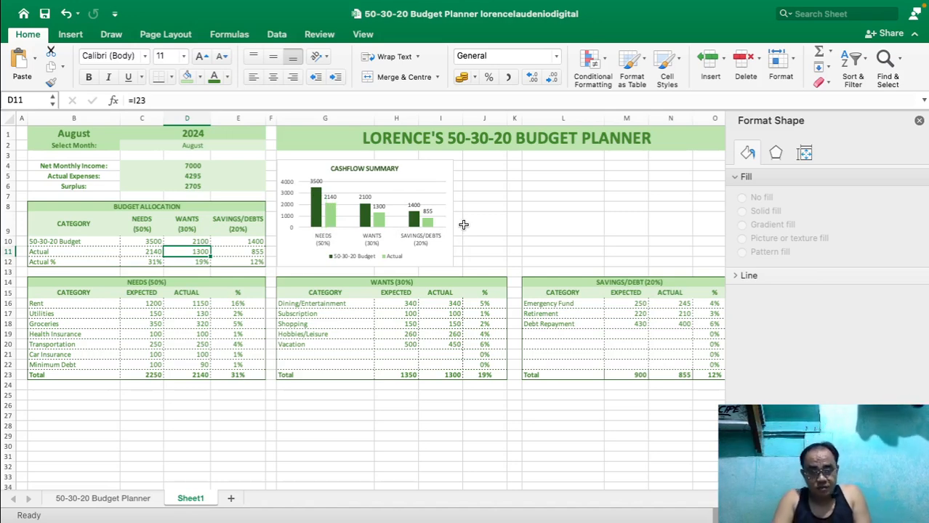
Make the data labels of both the 50-30-20 Budget and Actual series bold in the CASHFLOW SUMMARY chart.
click(316, 182)
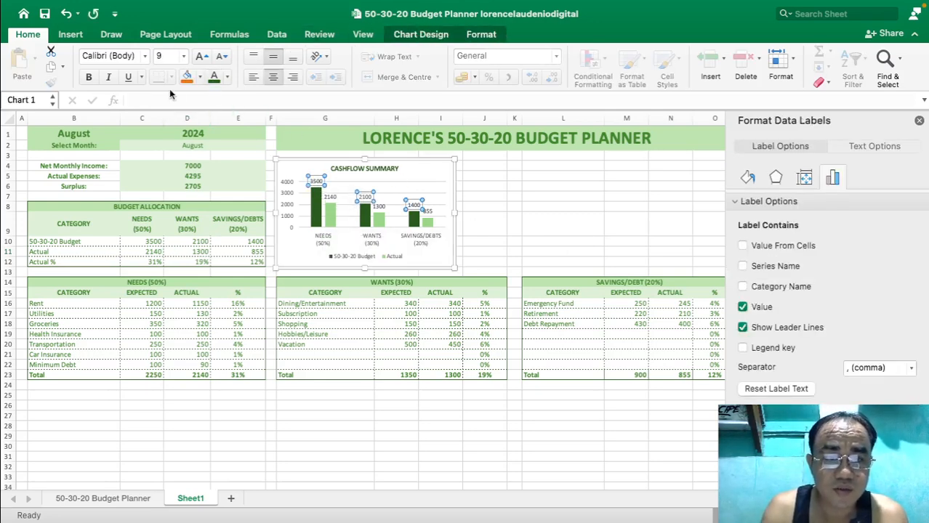
click(89, 77)
click(331, 198)
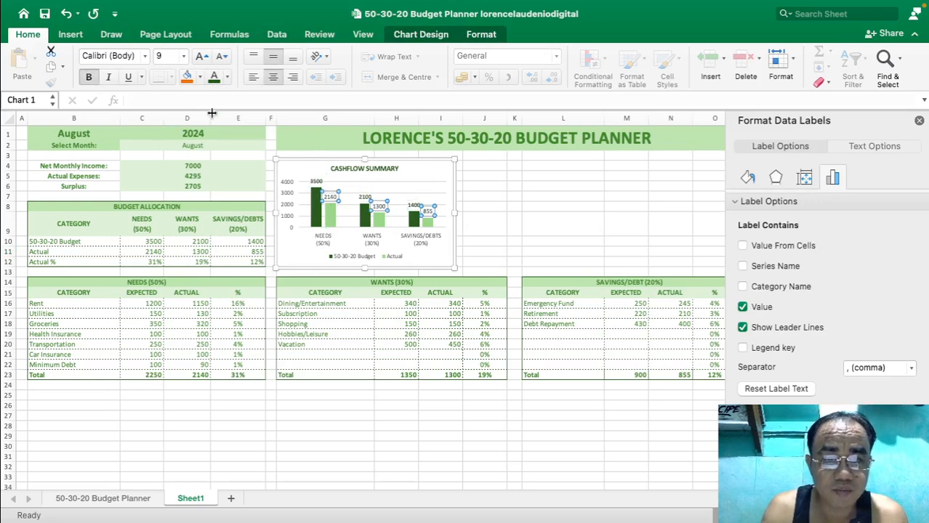
click(89, 78)
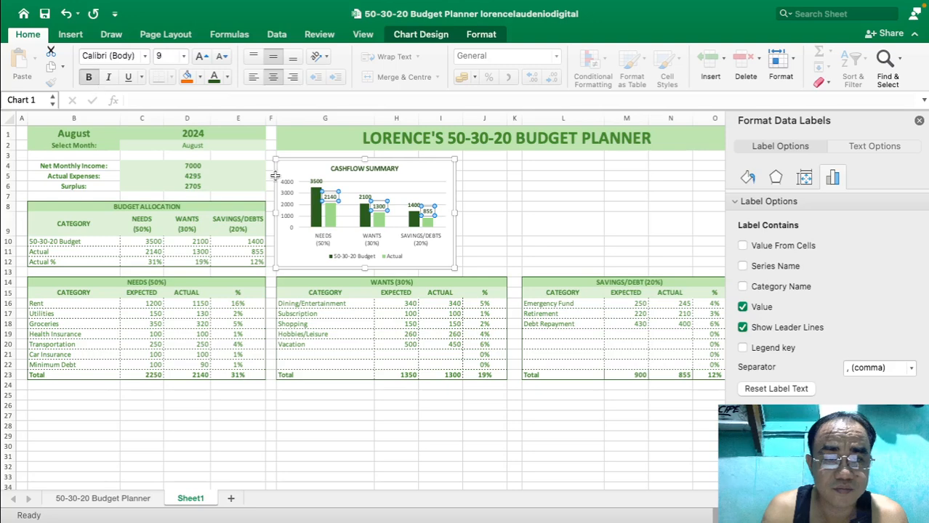
Make the chart's vertical axis labels bold with a green font, and apply the green font colour to the data labels.
click(288, 187)
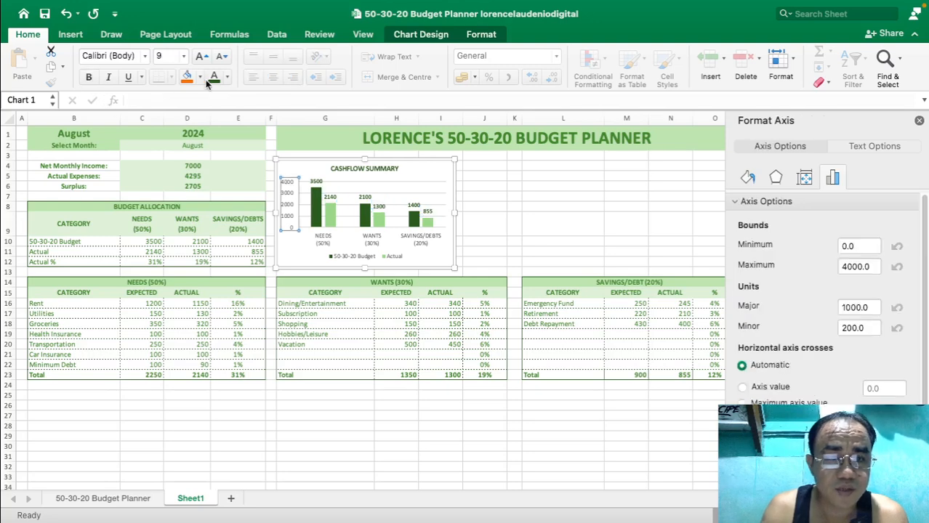
click(89, 77)
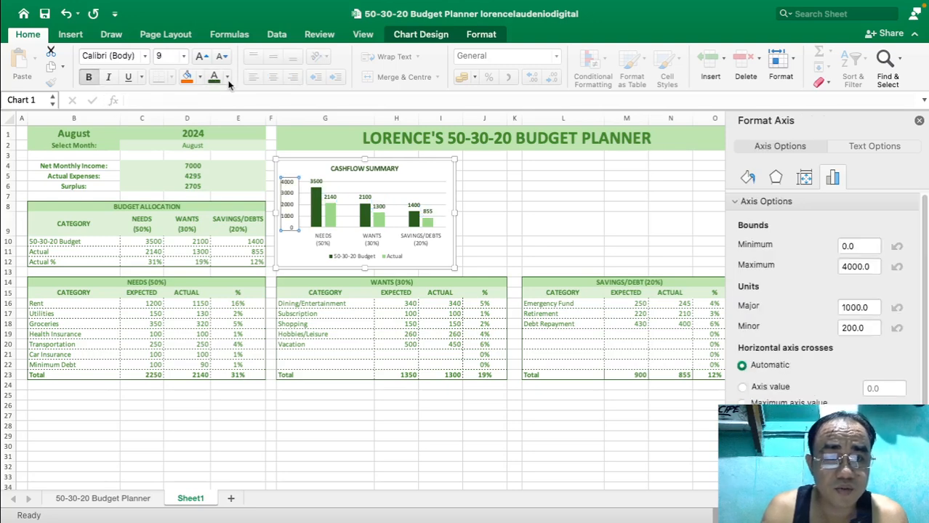
click(226, 76)
click(326, 185)
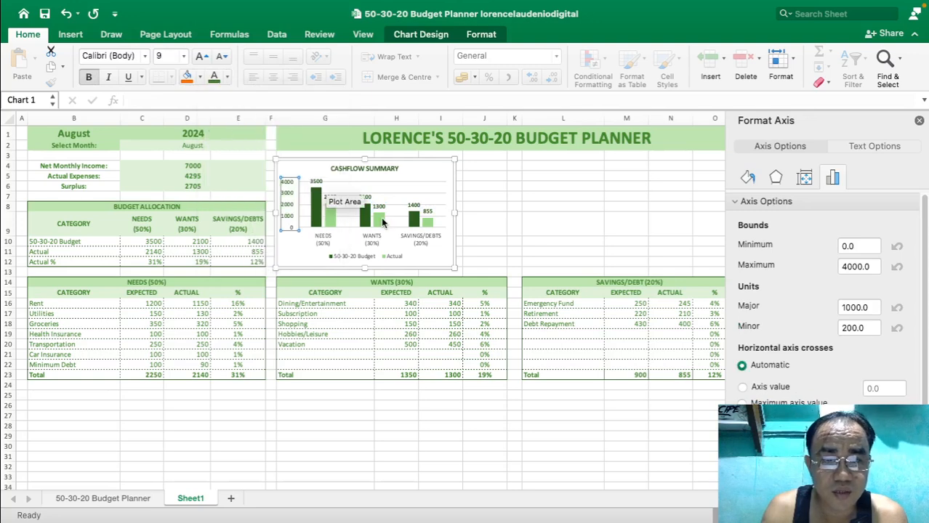
click(315, 182)
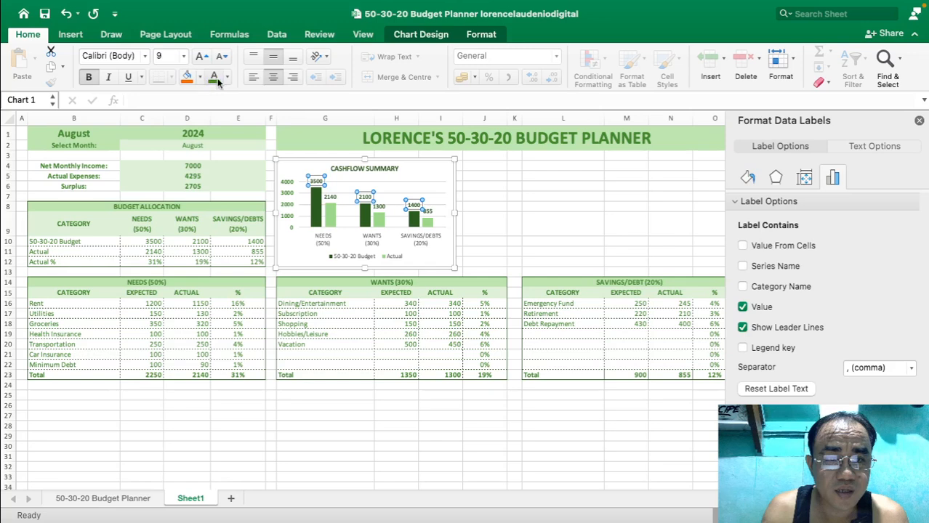
click(329, 198)
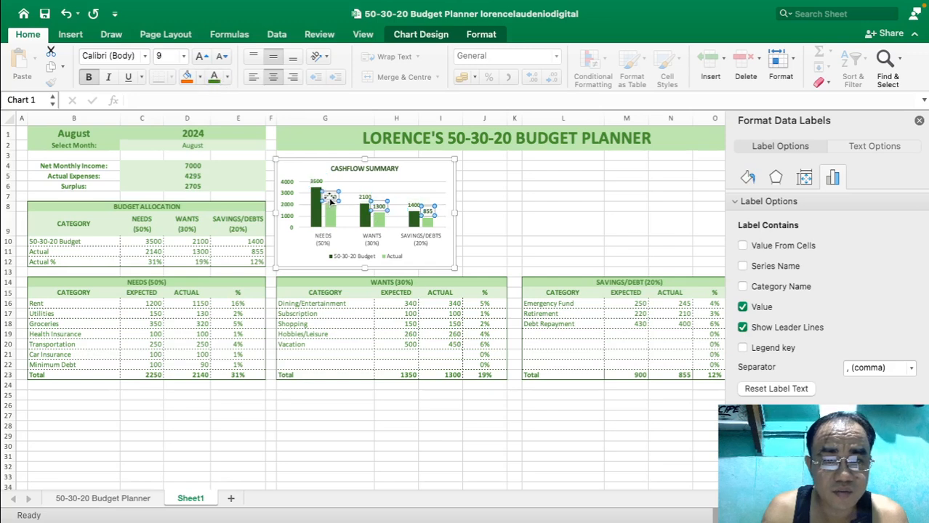
Make the chart's category axis labels bold and green, and give the legend text a green, non-bold font.
click(322, 244)
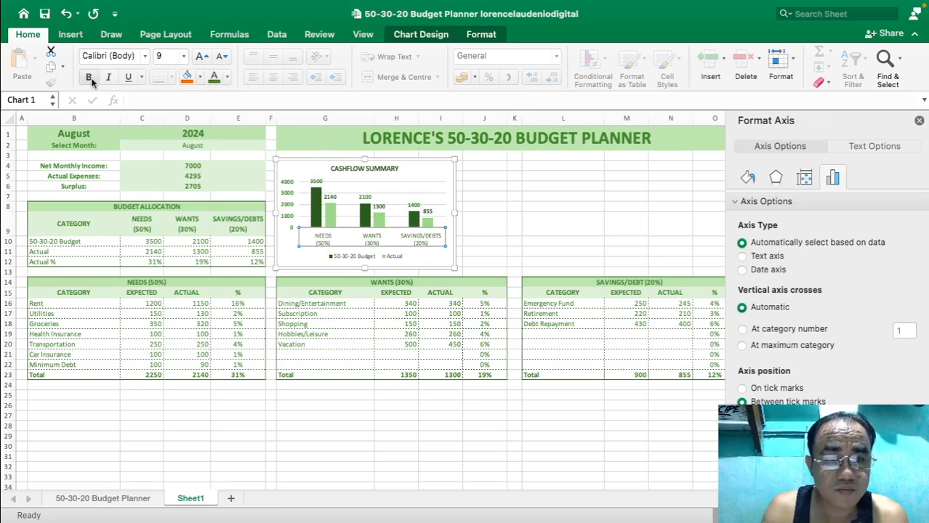
click(353, 259)
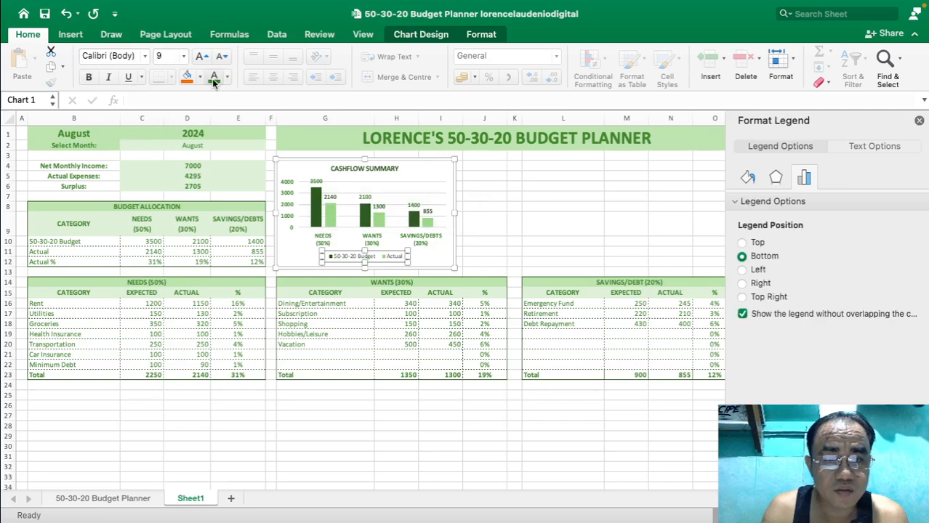
click(88, 78)
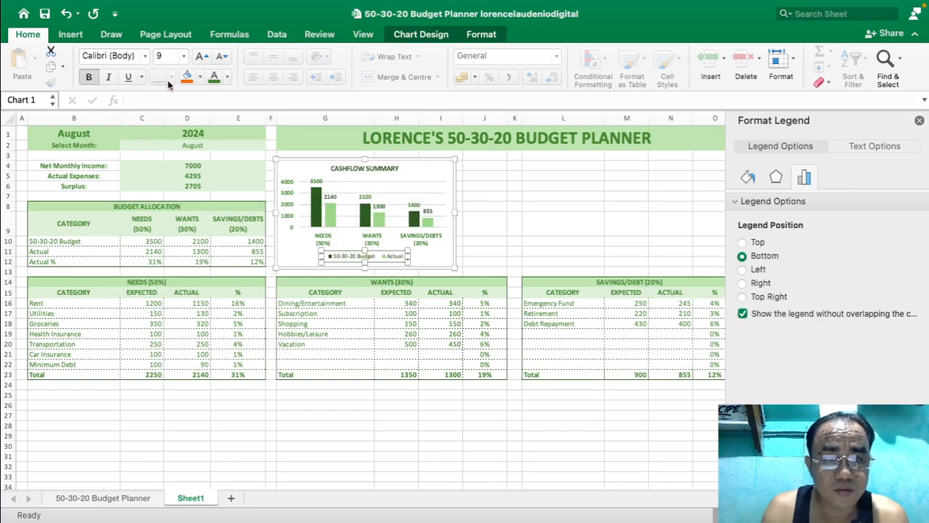
click(88, 78)
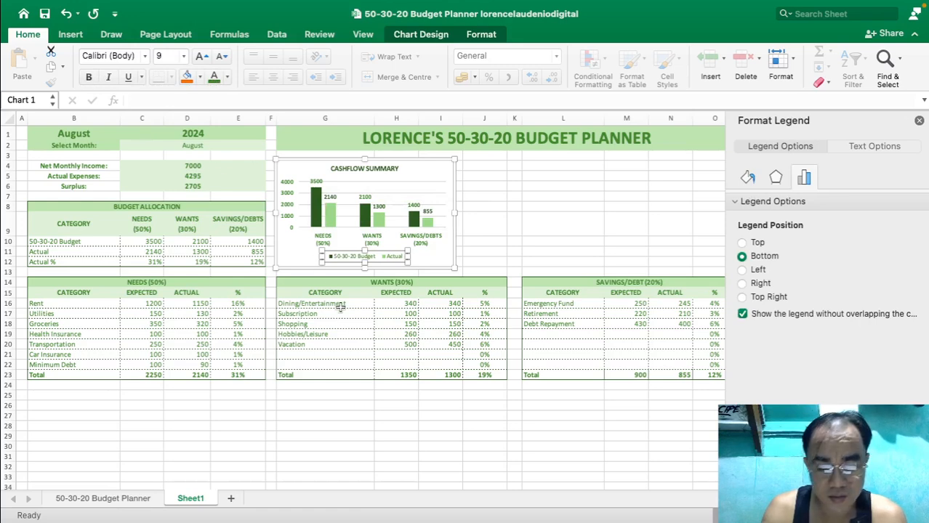
click(327, 244)
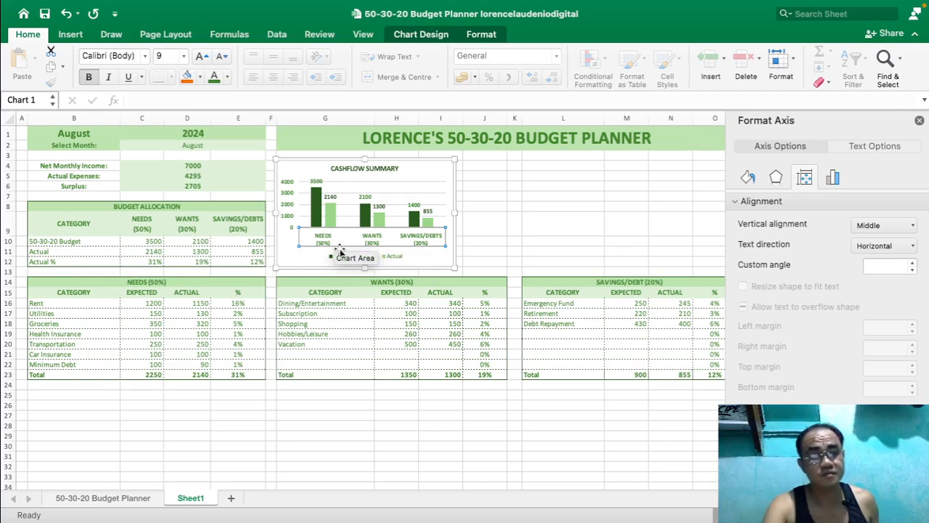
click(531, 215)
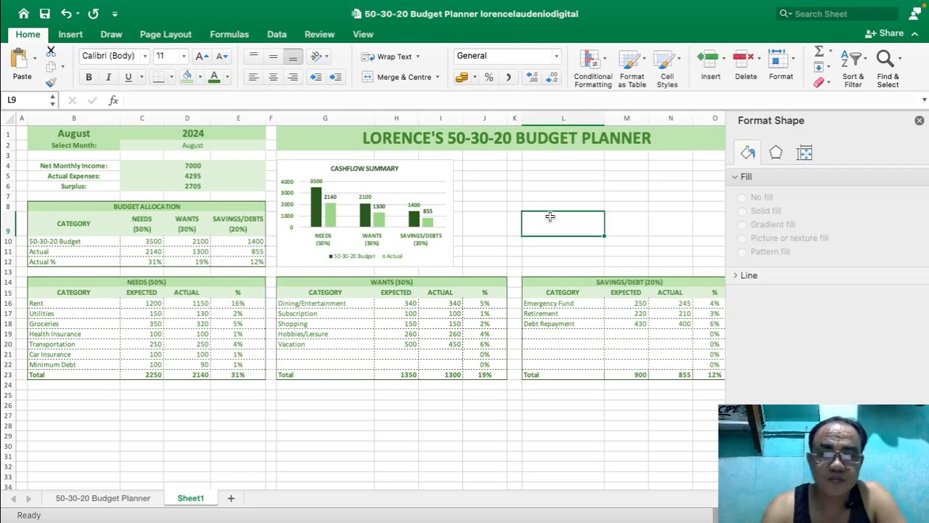
Apply the 2-D clustered column chart type to the CASHFLOW SUMMARY chart.
click(452, 170)
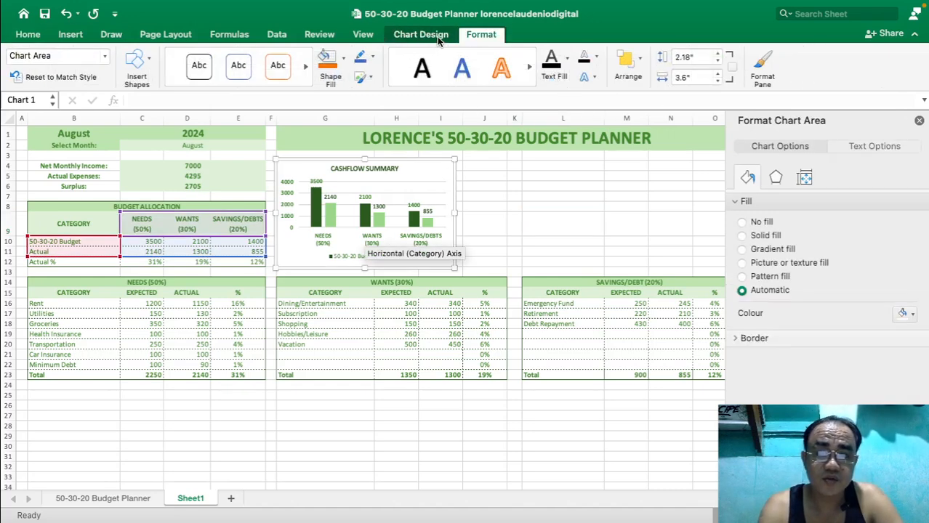
click(437, 36)
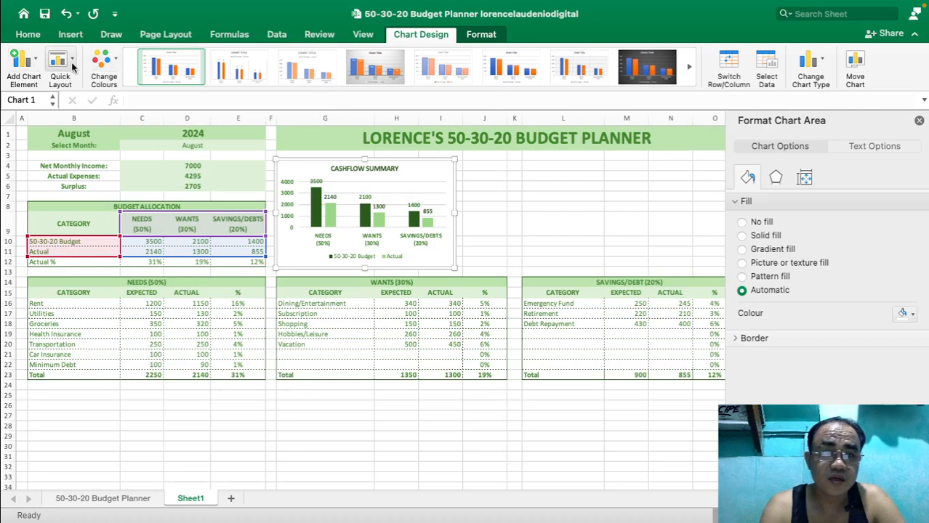
click(803, 64)
mouse_move(812, 84)
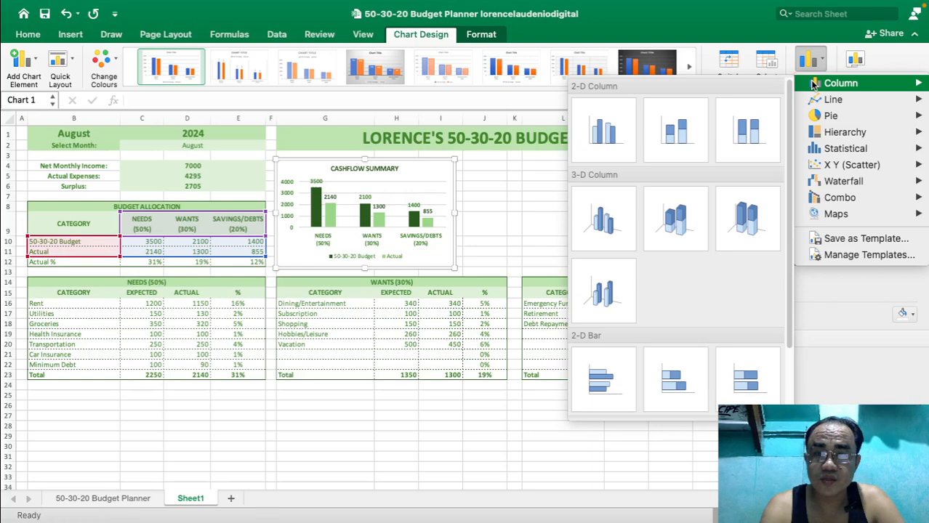
click(603, 130)
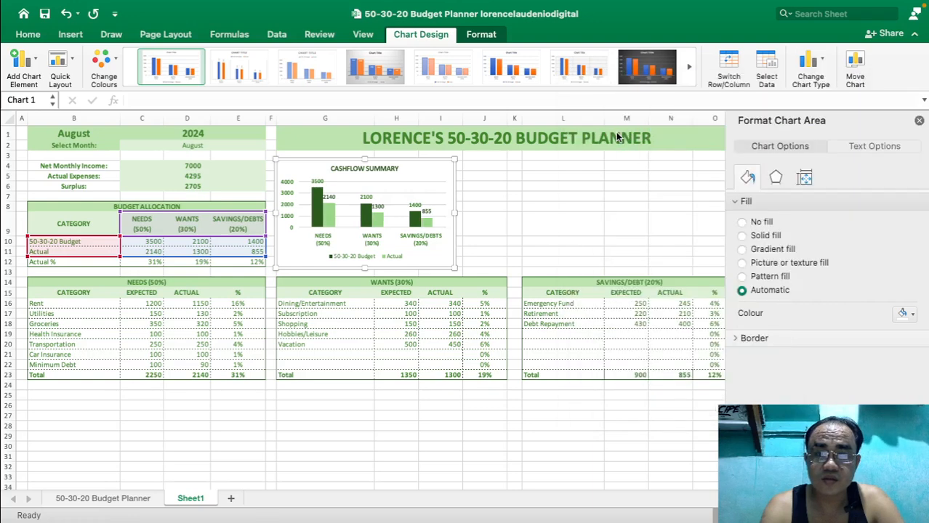
click(517, 197)
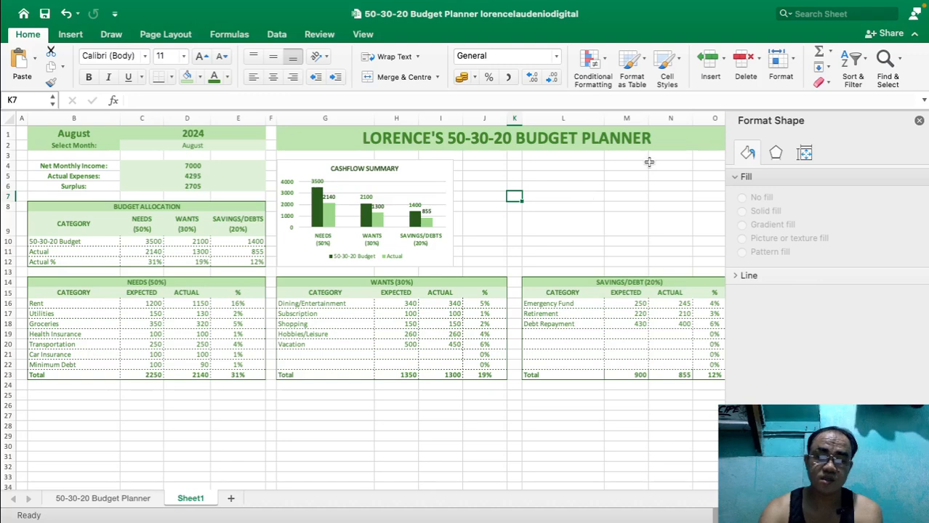
Insert a 2-D pie chart from the NEEDS table's CATEGORY and % columns, B15:B23 and E15:E23.
click(919, 120)
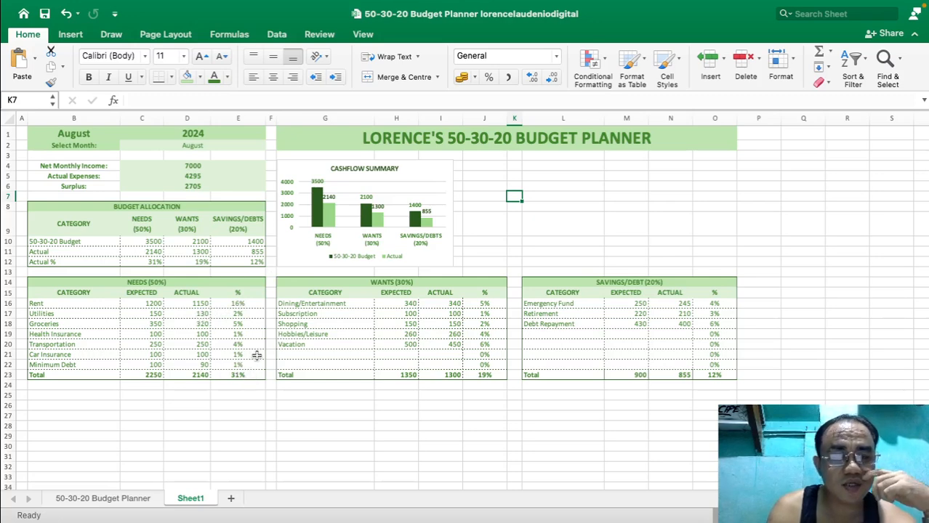
scroll(256, 355, down, 1)
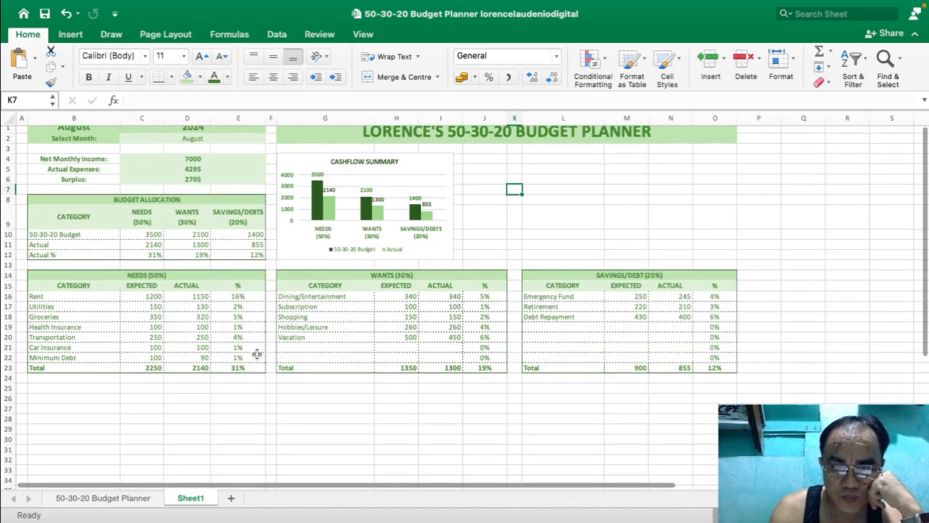
scroll(257, 353, down, 3)
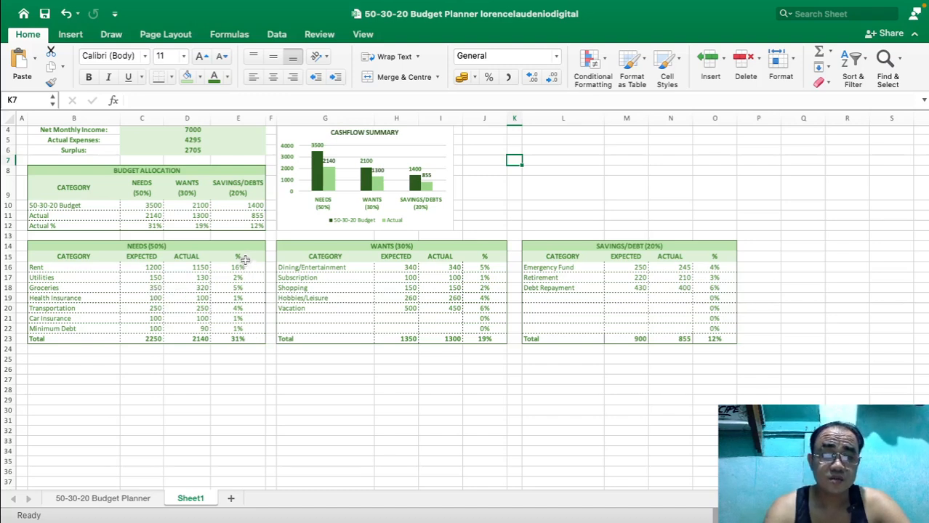
drag(245, 259, 250, 340)
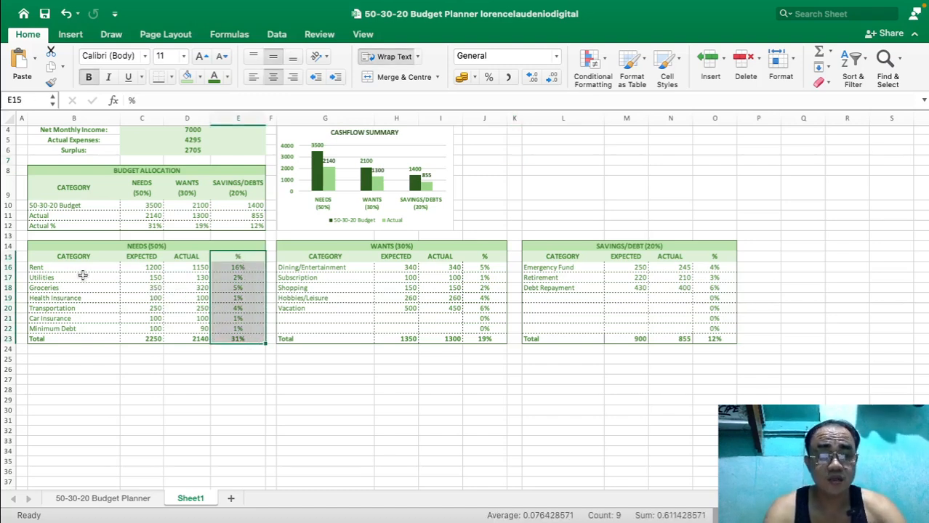
drag(73, 256, 81, 338)
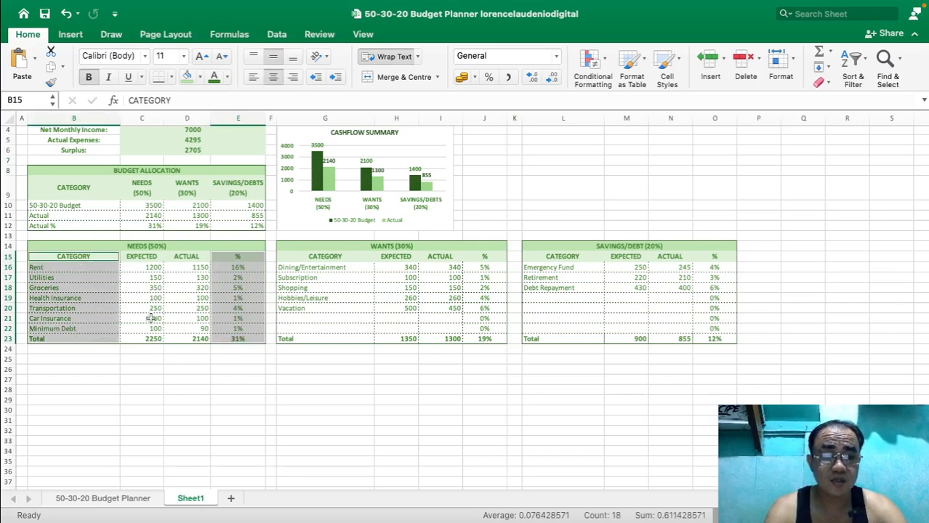
click(70, 35)
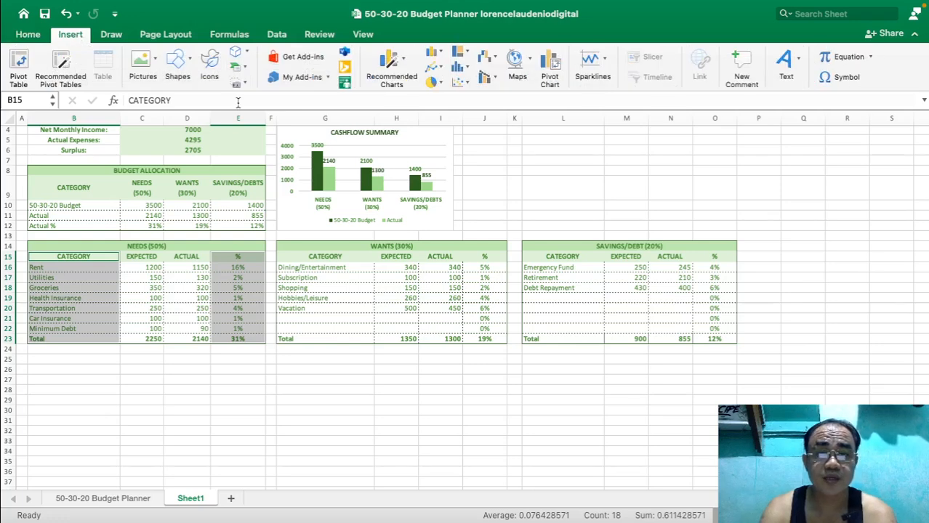
click(433, 85)
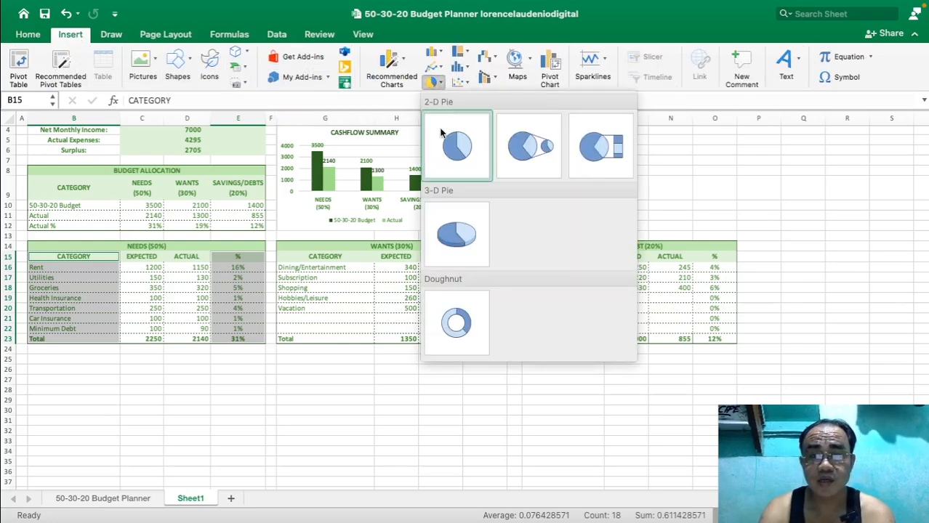
click(457, 145)
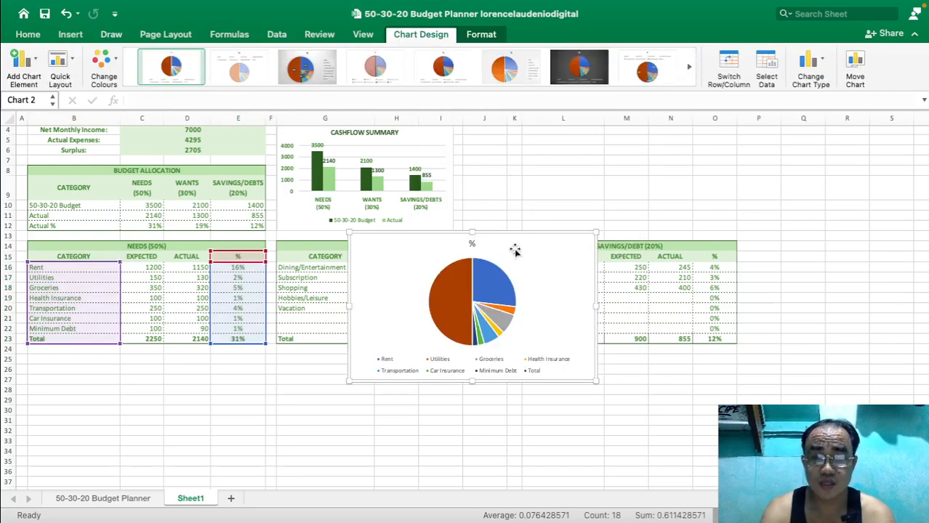
Title the new pie chart NEEDS and move it beside the CASHFLOW SUMMARY chart.
drag(513, 248, 617, 165)
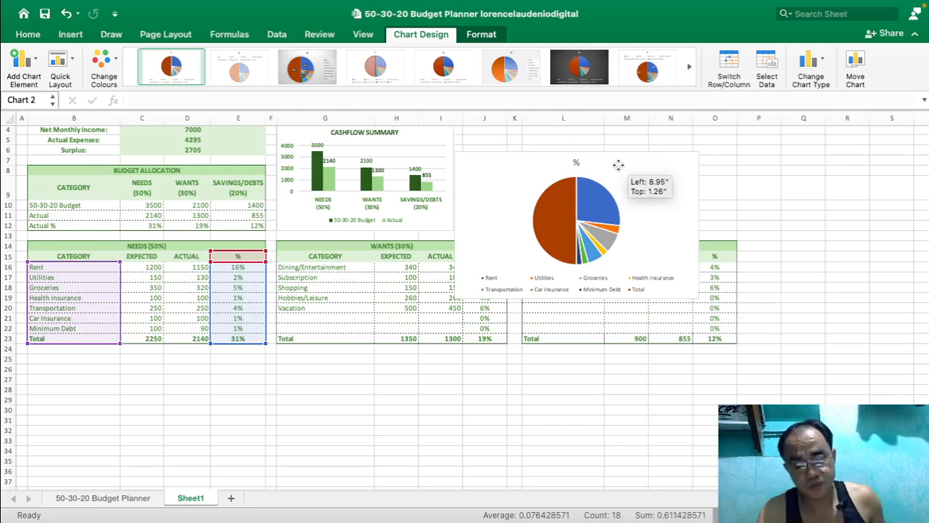
drag(617, 165, 618, 165)
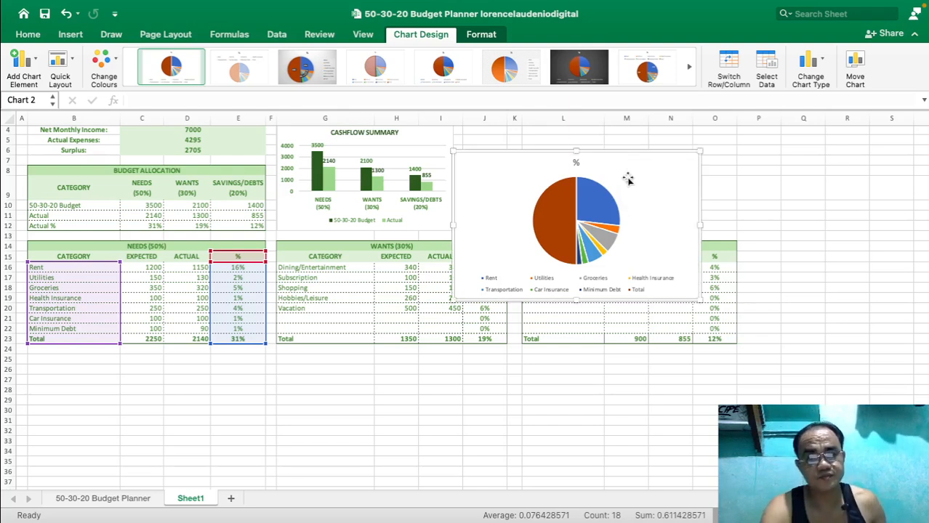
click(576, 162)
double_click(575, 163)
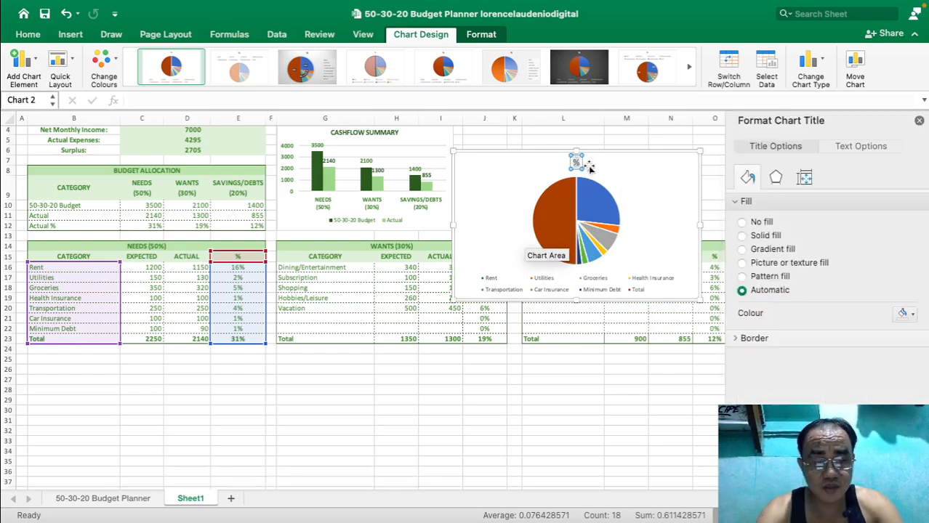
text(NEEDS)
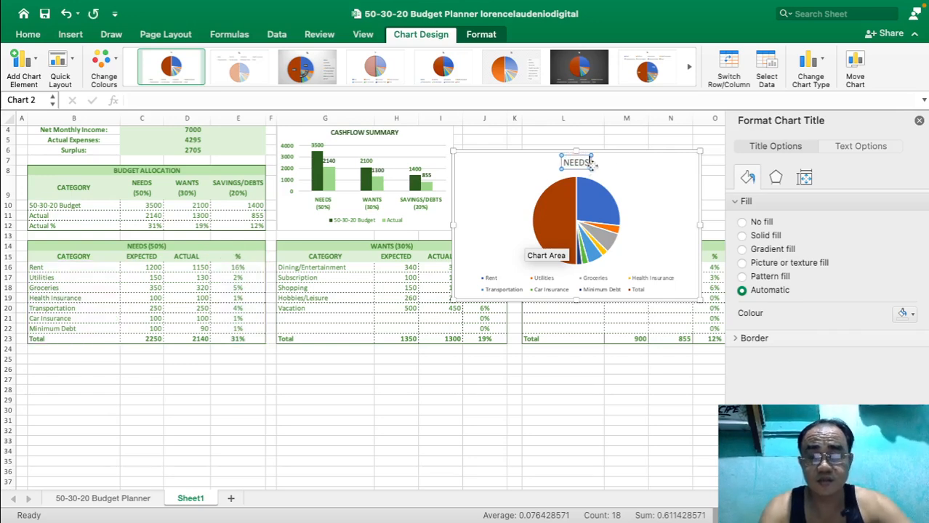
click(670, 130)
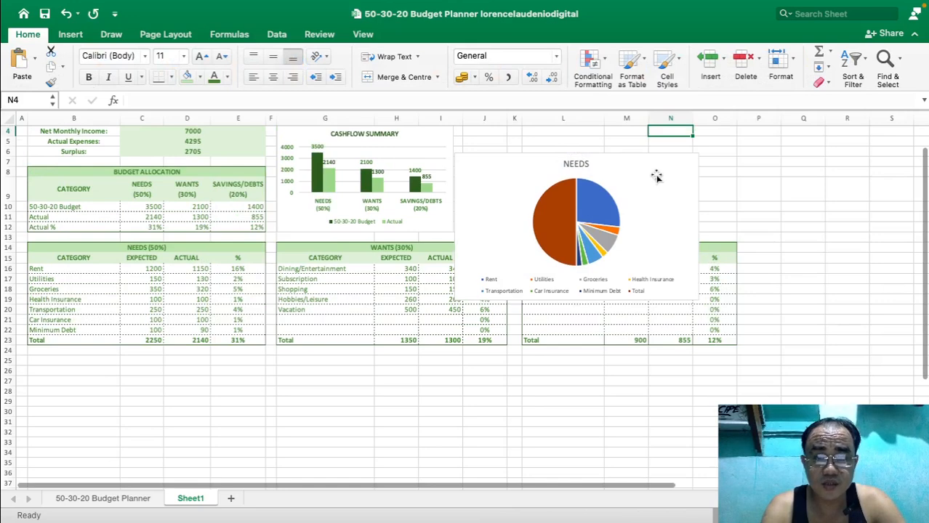
drag(658, 178, 688, 159)
scroll(705, 168, up, 2)
drag(676, 196, 658, 187)
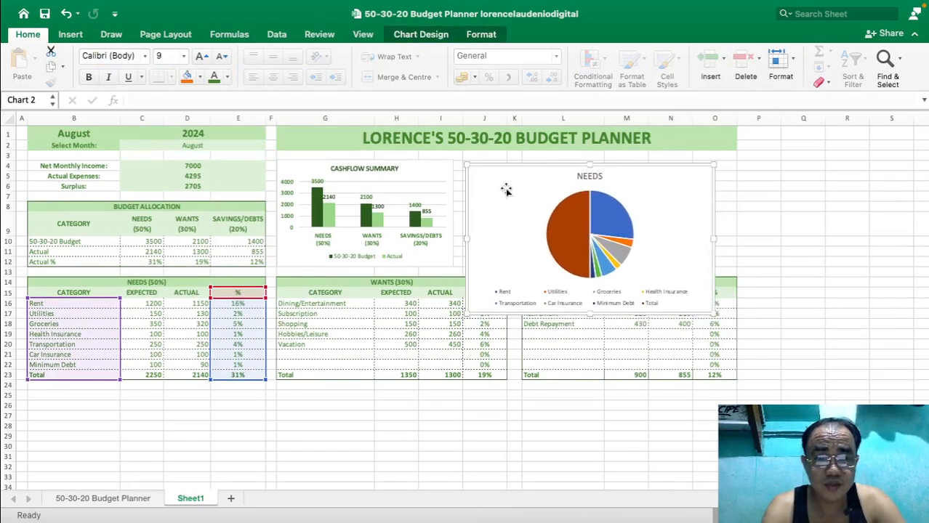
Give the CASHFLOW SUMMARY chart area a dark green outline.
click(450, 166)
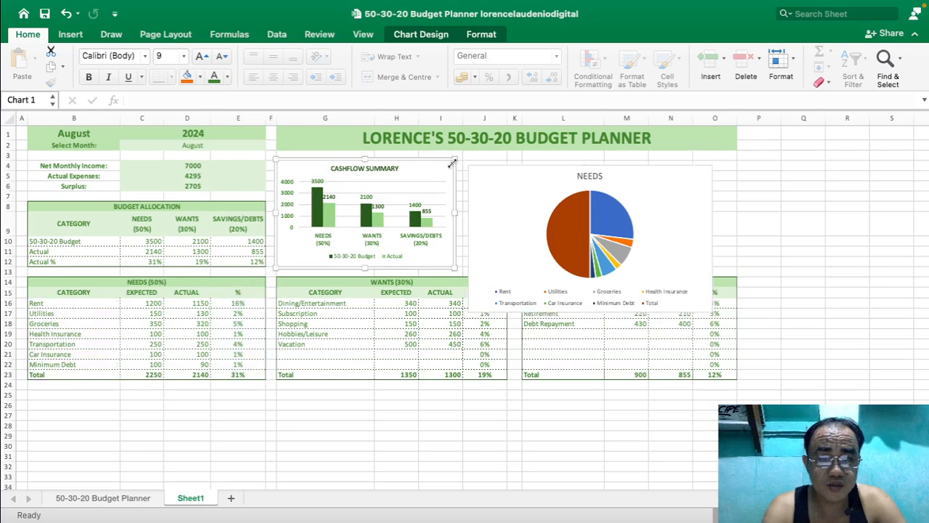
click(479, 35)
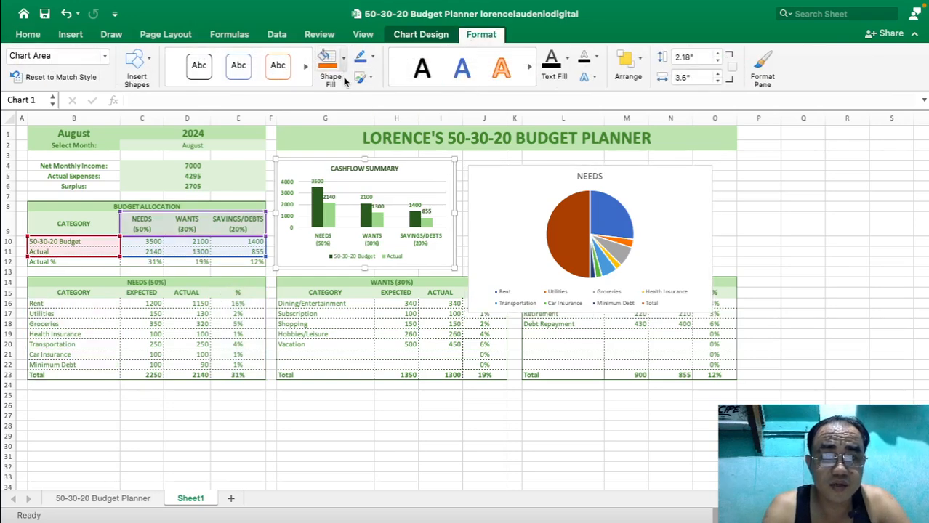
click(372, 60)
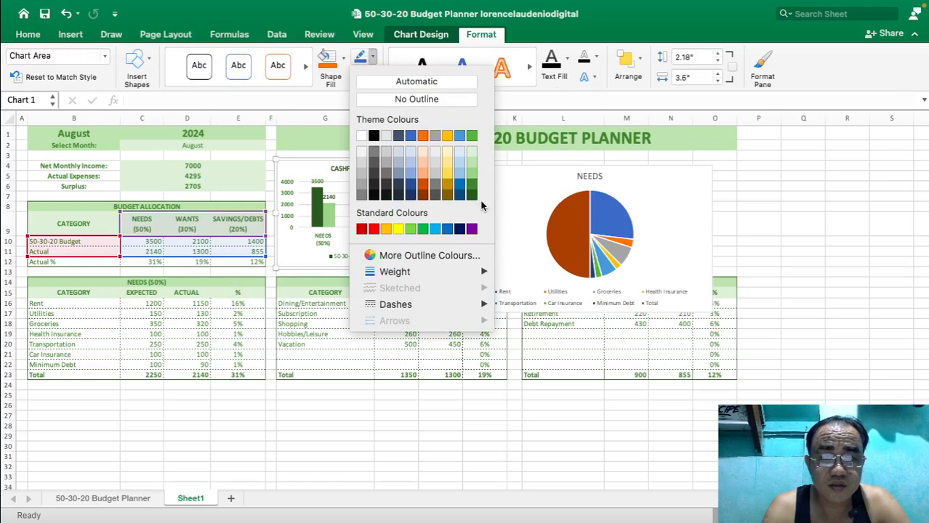
click(571, 212)
click(748, 198)
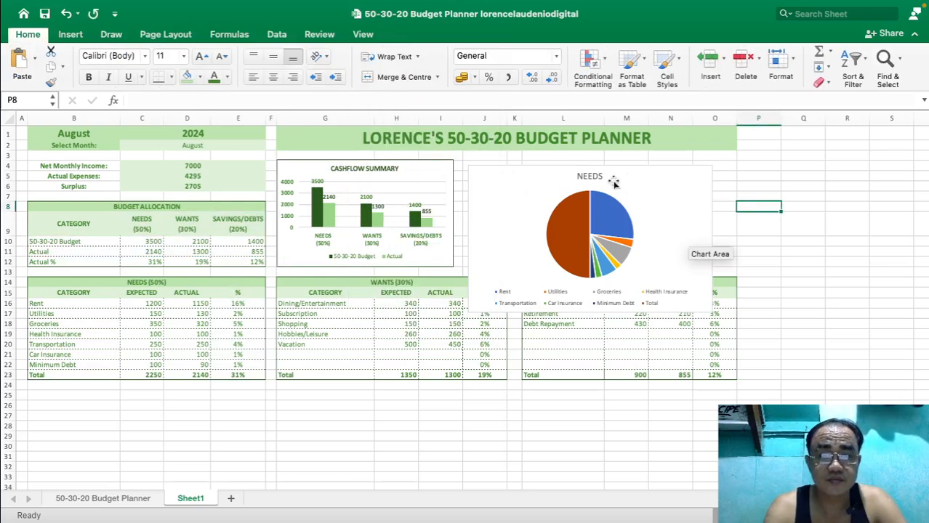
Align the NEEDS pie chart with the CASHFLOW SUMMARY chart, shrink it to about 2.2" by 1.9", and delete its legend.
drag(504, 176, 495, 169)
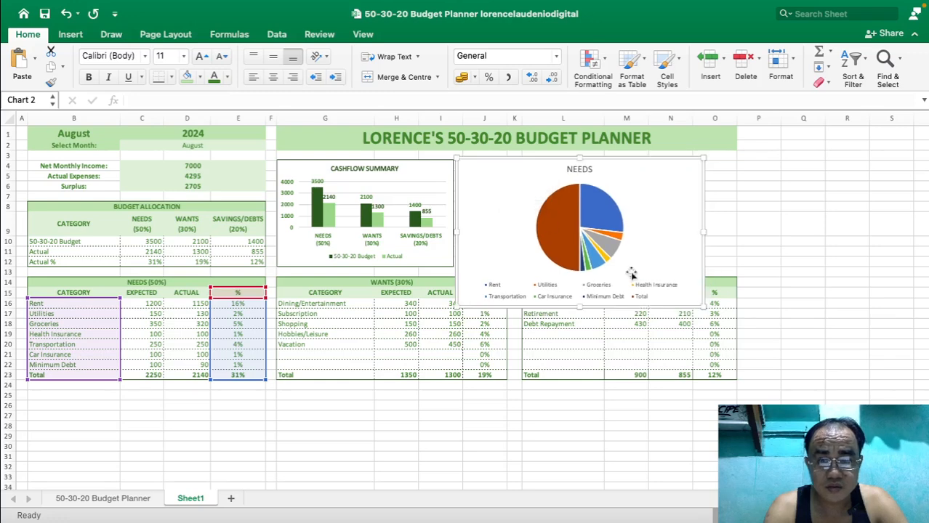
drag(700, 308, 553, 271)
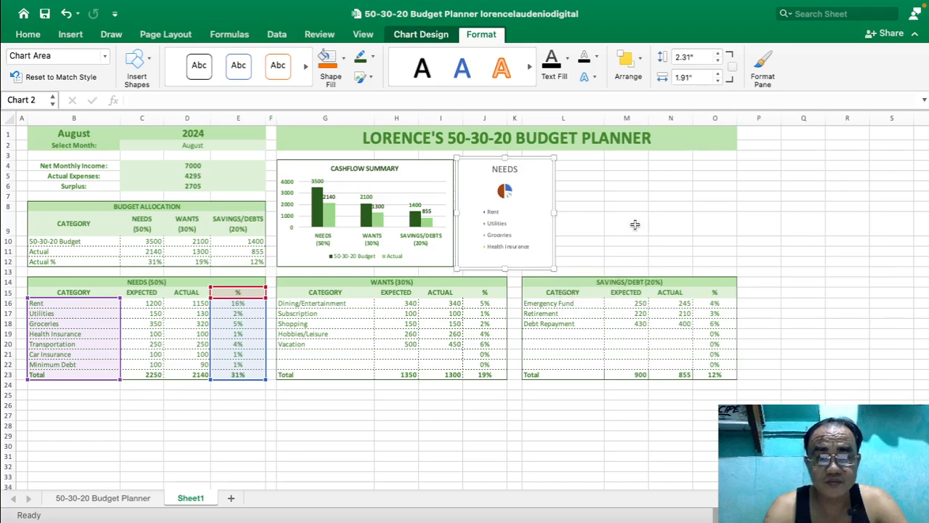
click(500, 240)
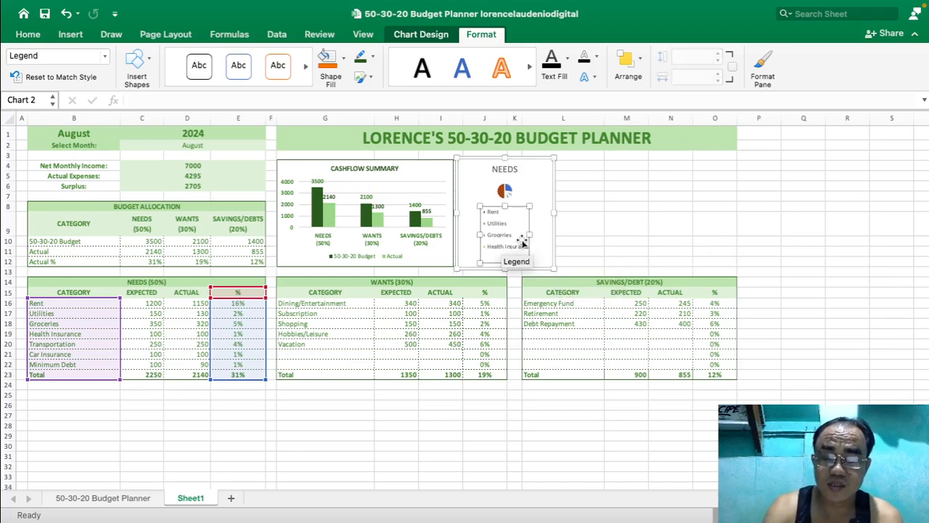
key(Delete)
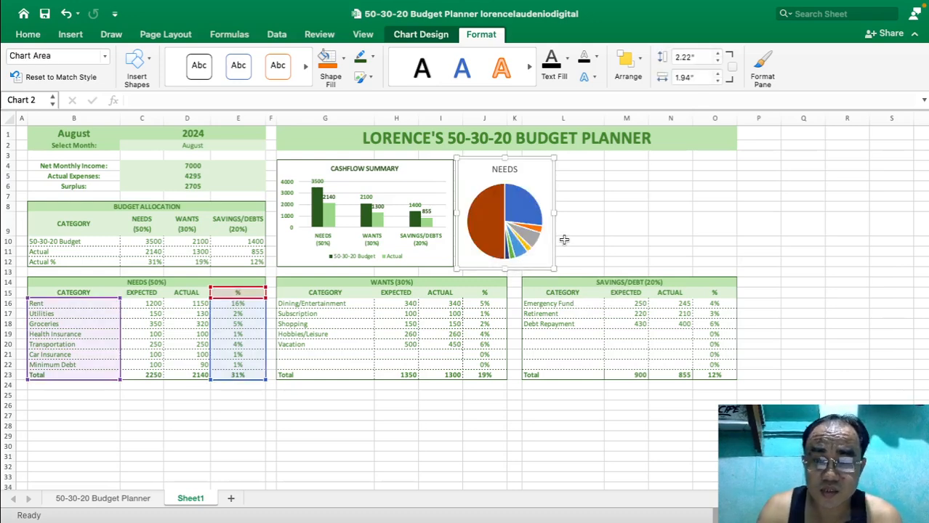
Add data labels to the slices of the NEEDS pie chart.
click(532, 210)
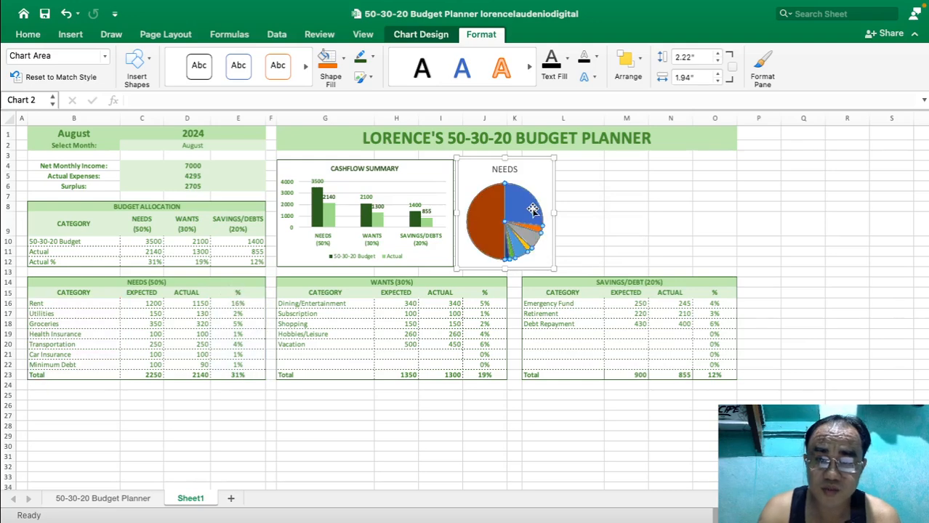
right_click(526, 209)
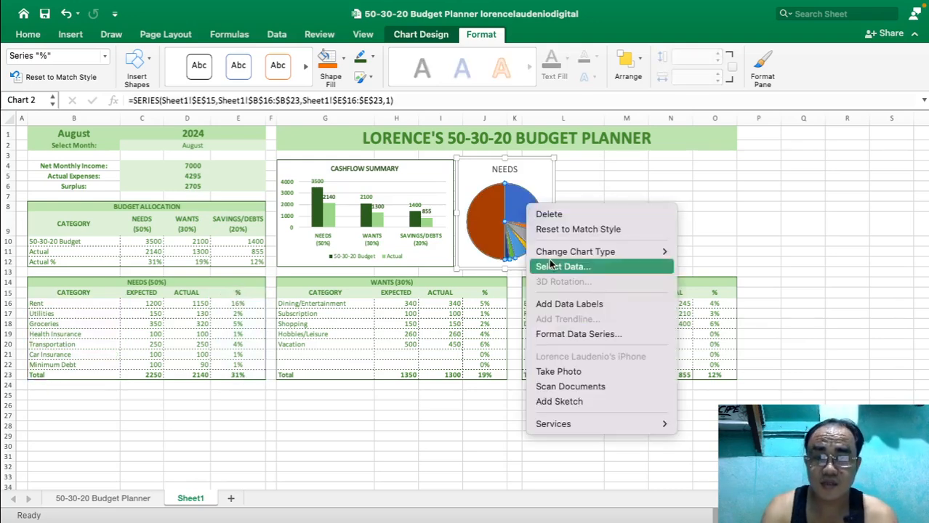
click(577, 305)
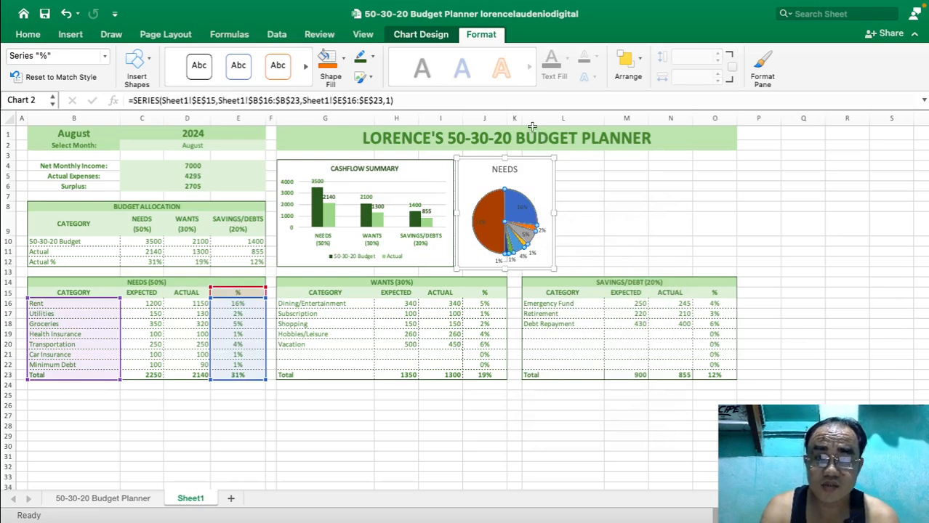
Make the NEEDS pie chart's data labels show the category name instead of the value.
click(761, 67)
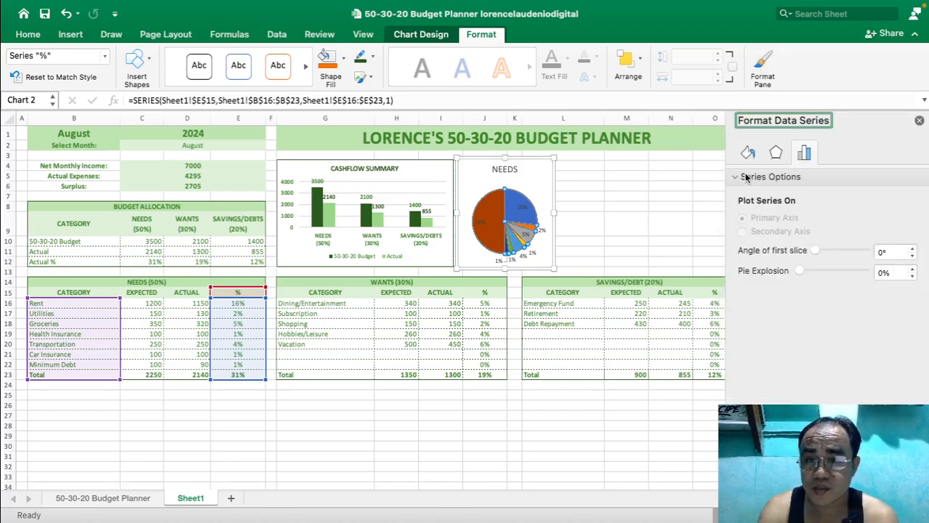
click(524, 209)
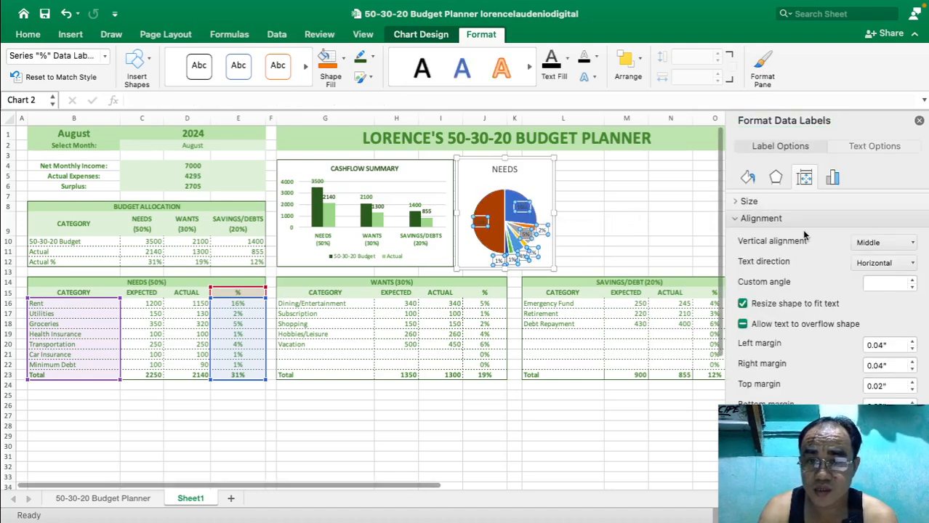
click(832, 179)
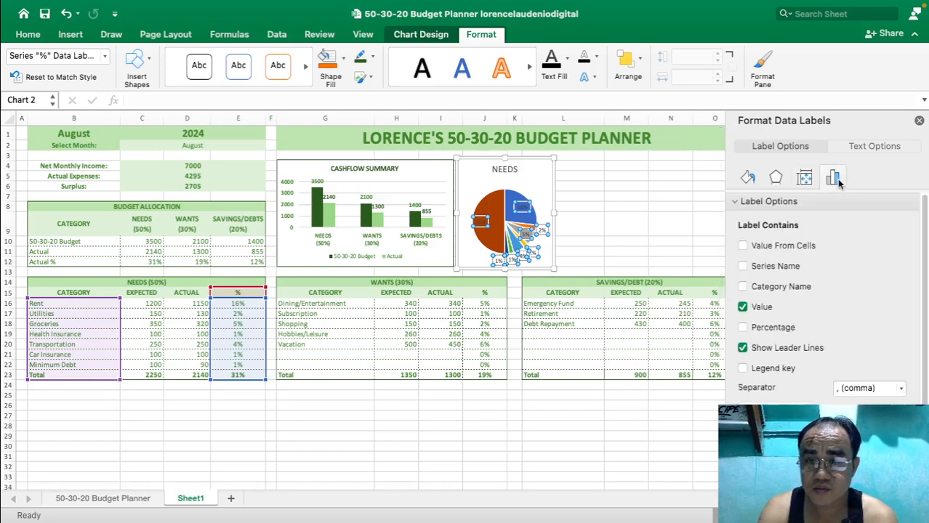
click(741, 307)
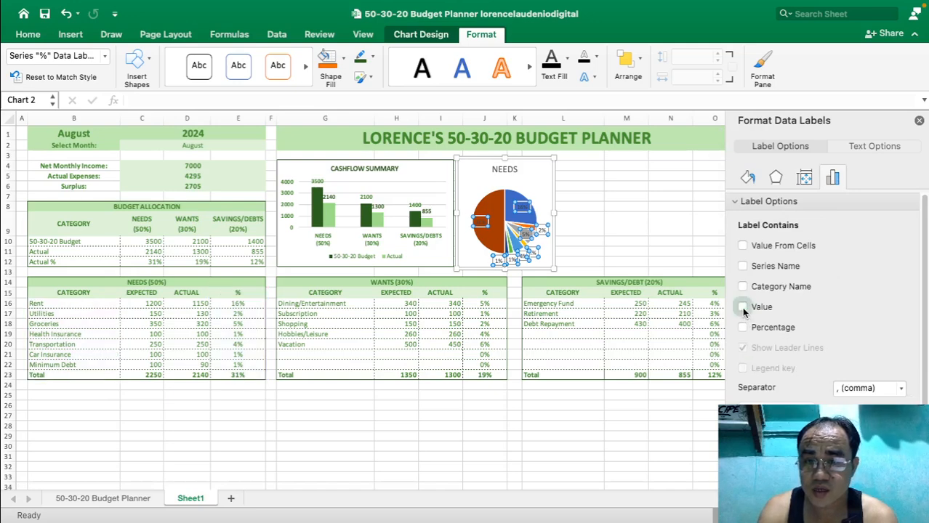
click(742, 287)
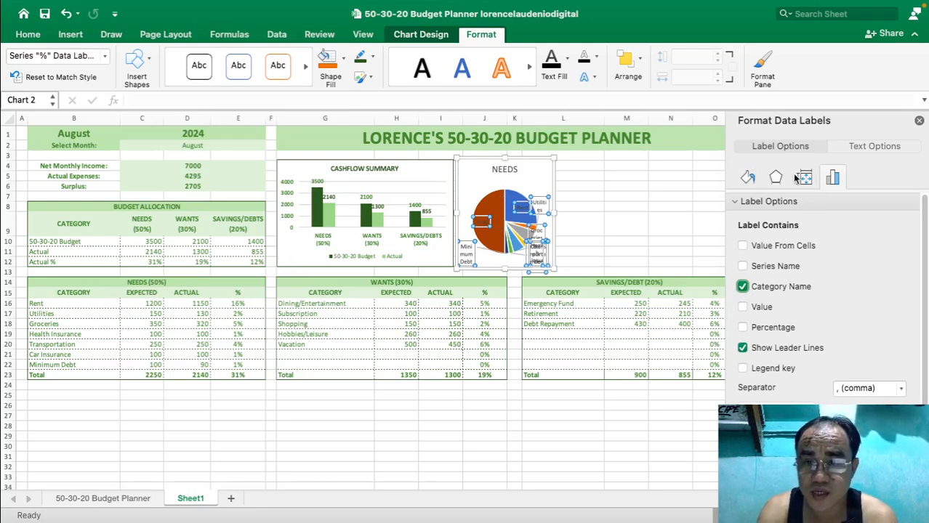
click(919, 122)
click(643, 198)
click(585, 222)
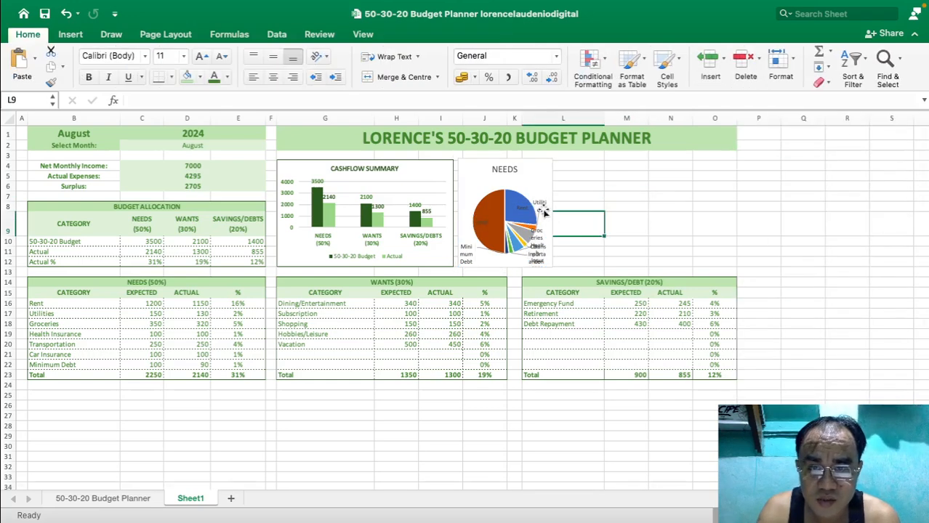
Reduce the font size of the NEEDS pie chart's data labels to 7.
click(544, 213)
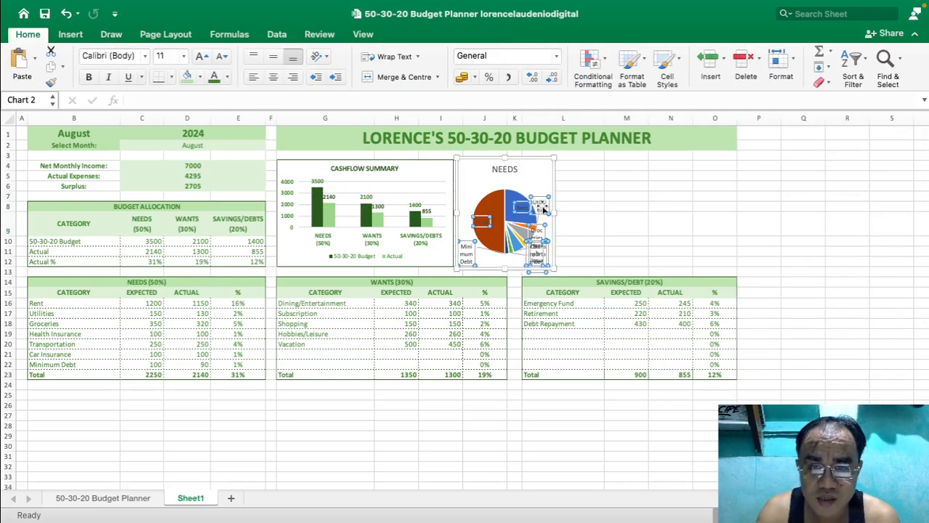
click(222, 57)
click(222, 57)
click(222, 57)
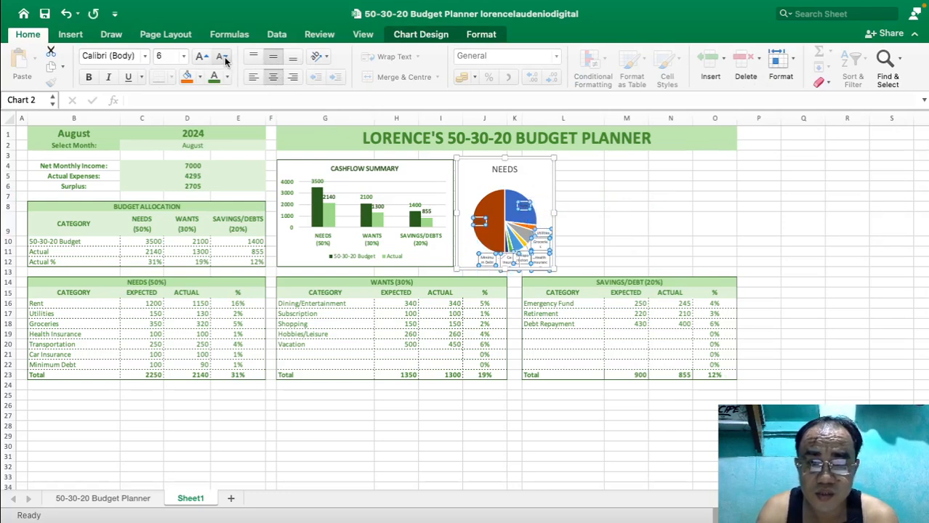
click(201, 56)
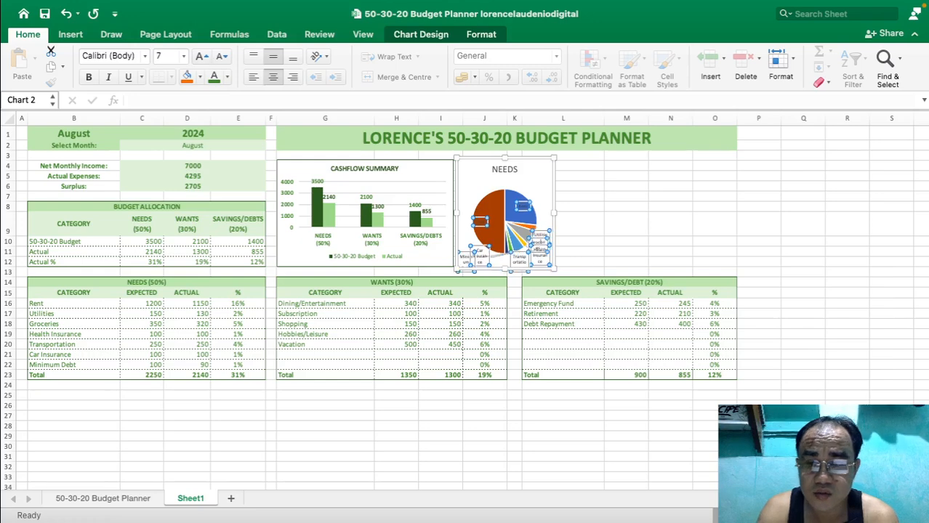
click(881, 516)
click(881, 515)
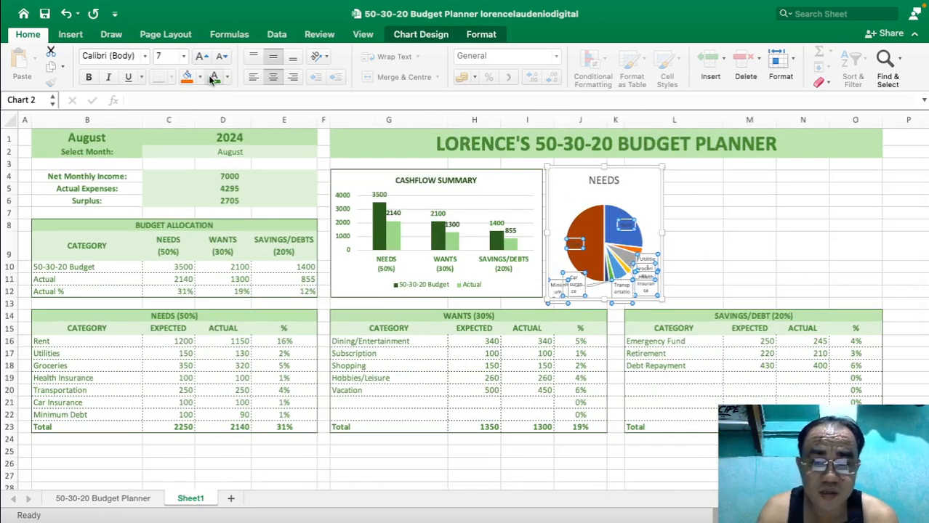
Make the NEEDS pie chart's data labels bold green and fill all its slices with a solid light green.
click(89, 77)
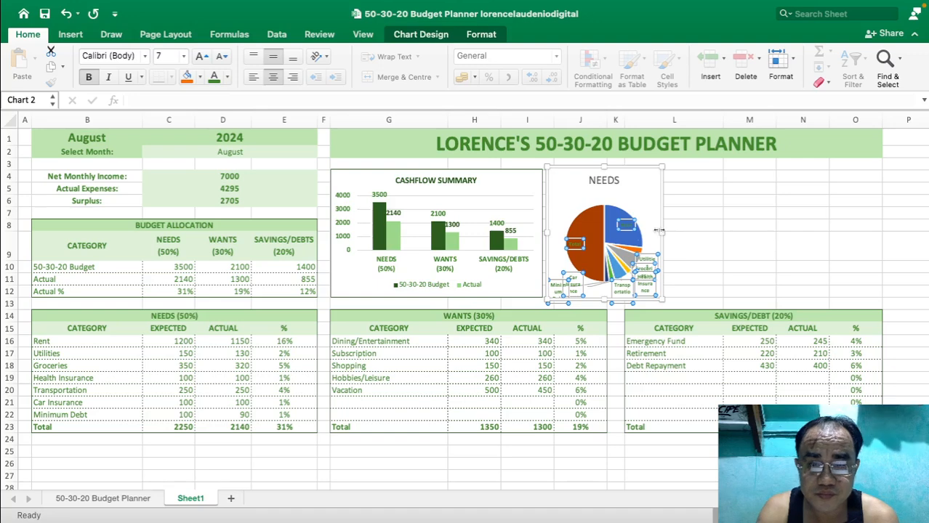
click(590, 218)
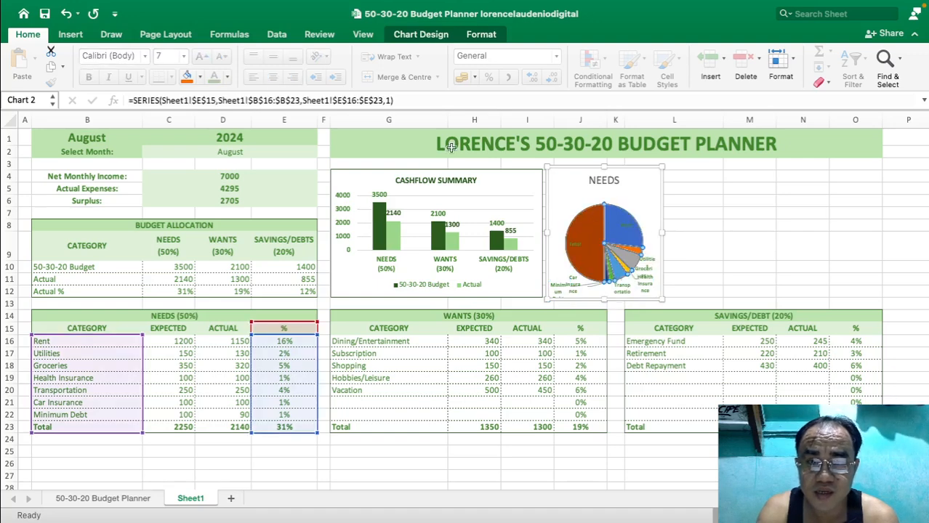
click(481, 35)
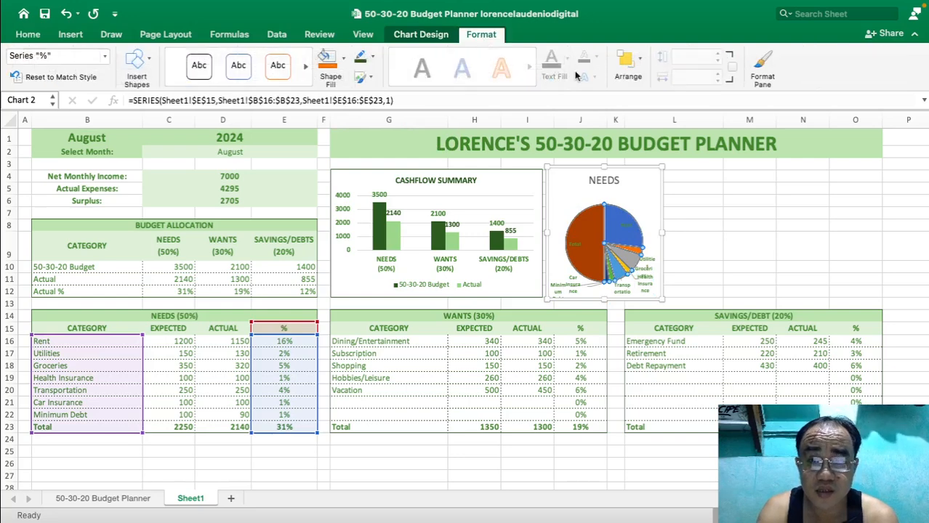
click(762, 65)
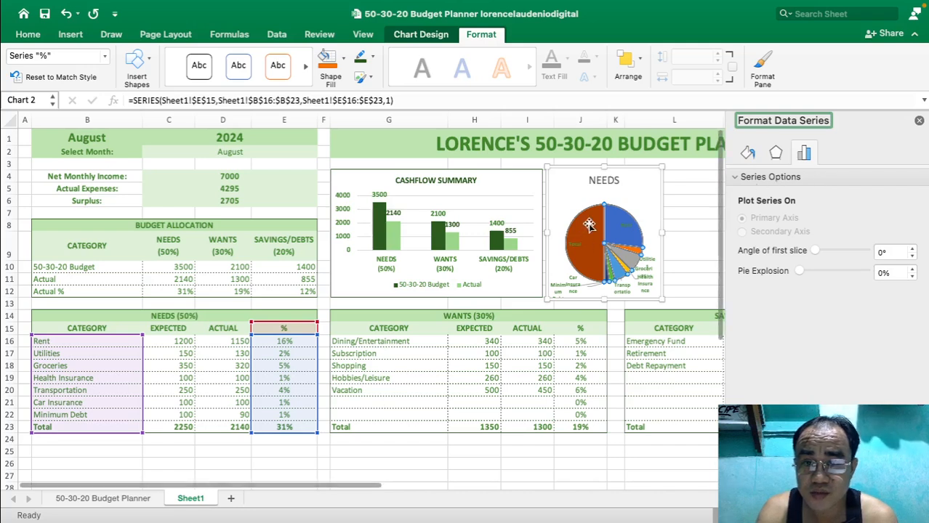
click(746, 154)
click(741, 212)
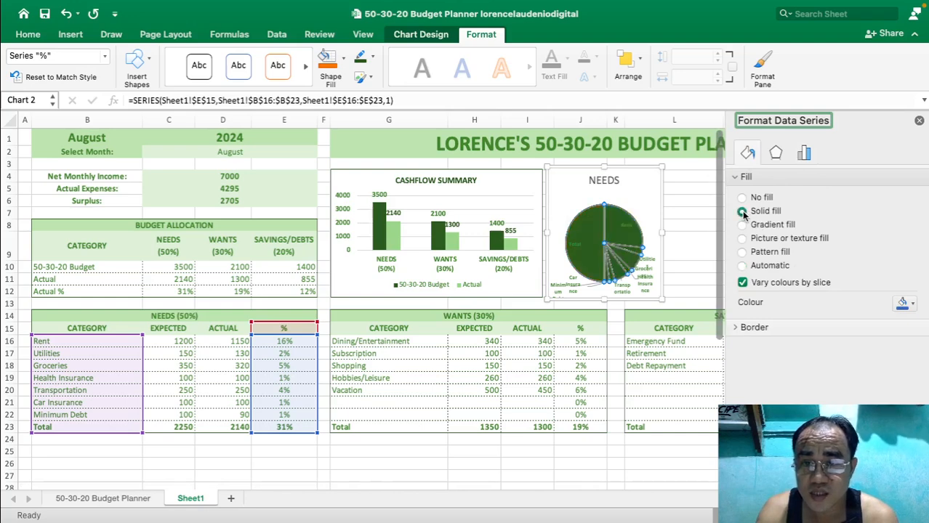
click(906, 305)
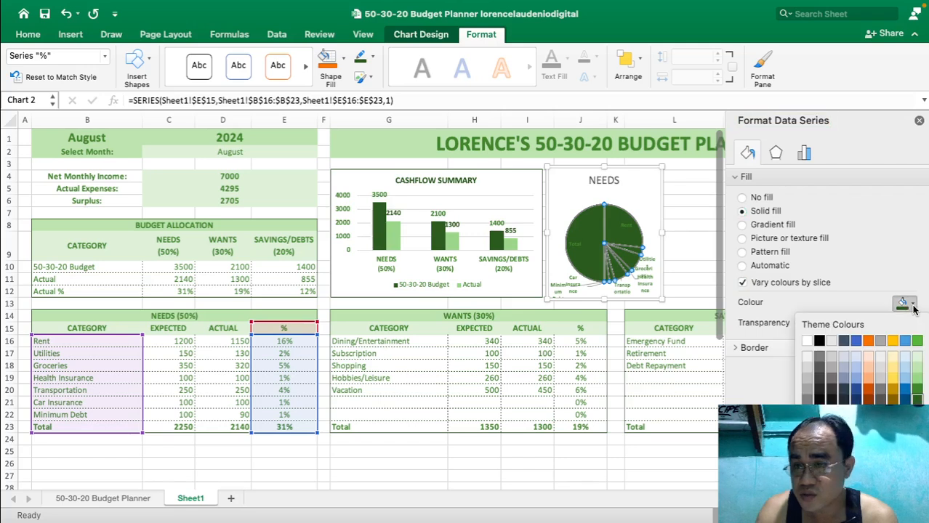
click(917, 368)
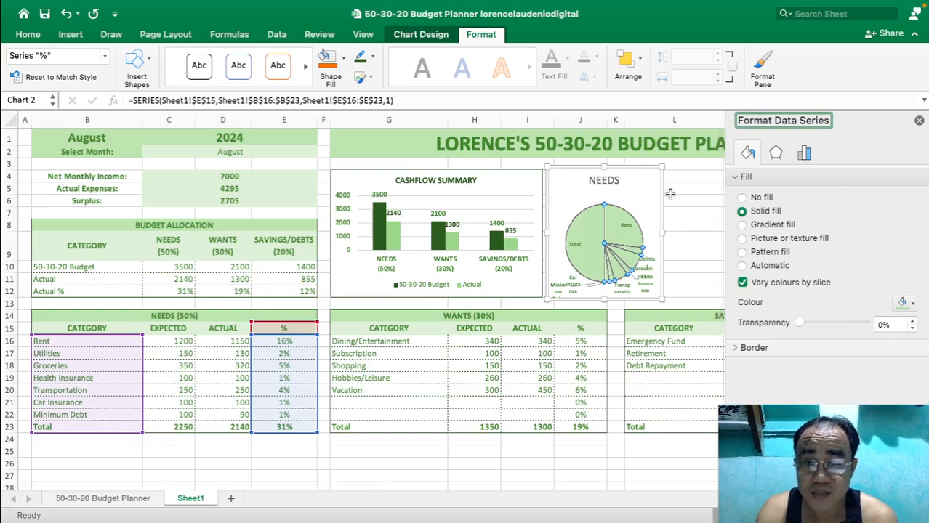
Format the NEEDS chart title as bold green text at font size 10.5.
click(604, 180)
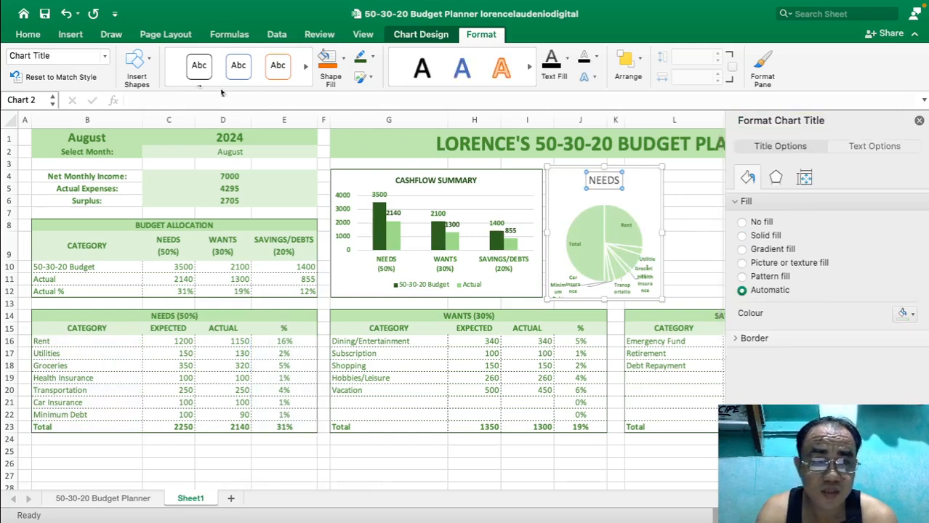
click(28, 34)
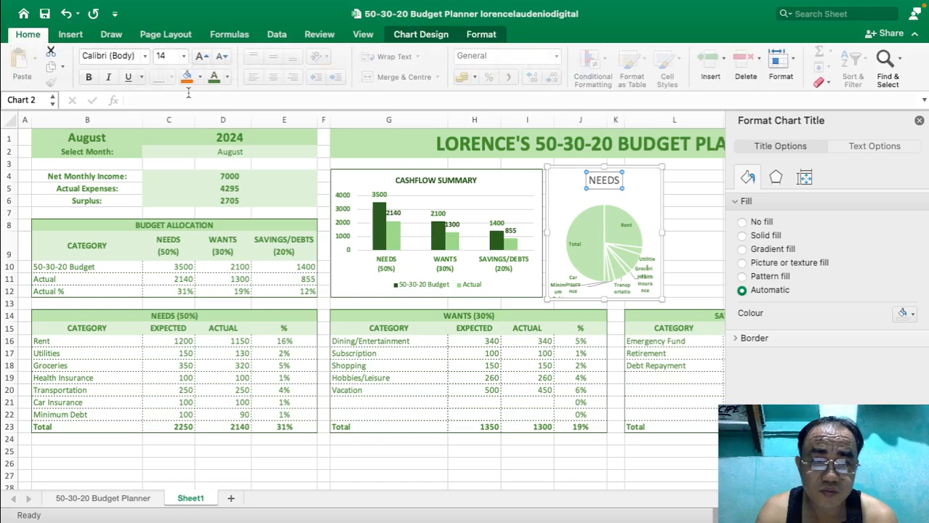
click(221, 58)
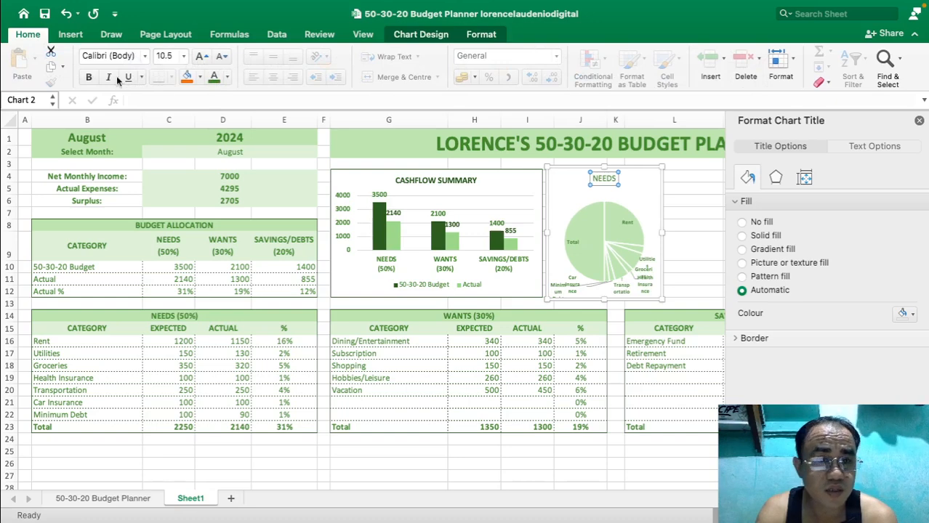
click(88, 77)
click(664, 225)
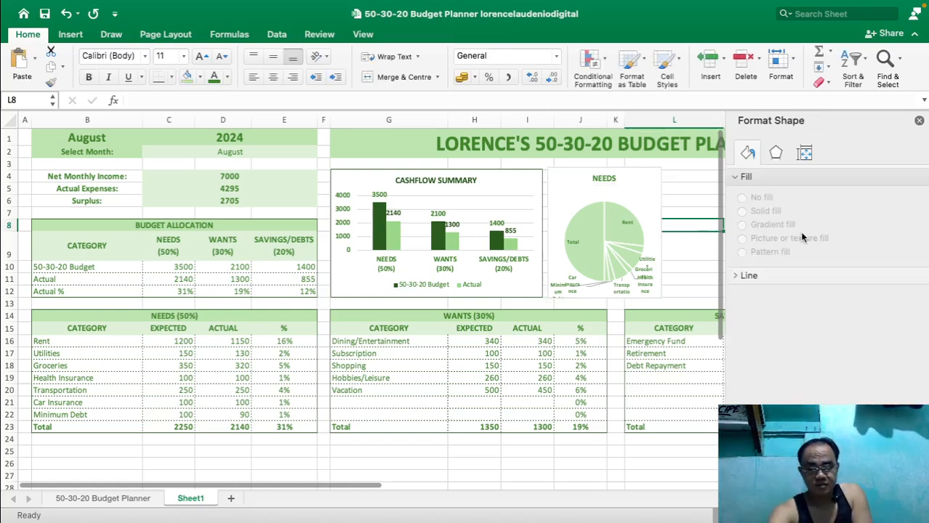
Give the NEEDS chart area a dark green outline and close the formatting pane.
click(646, 169)
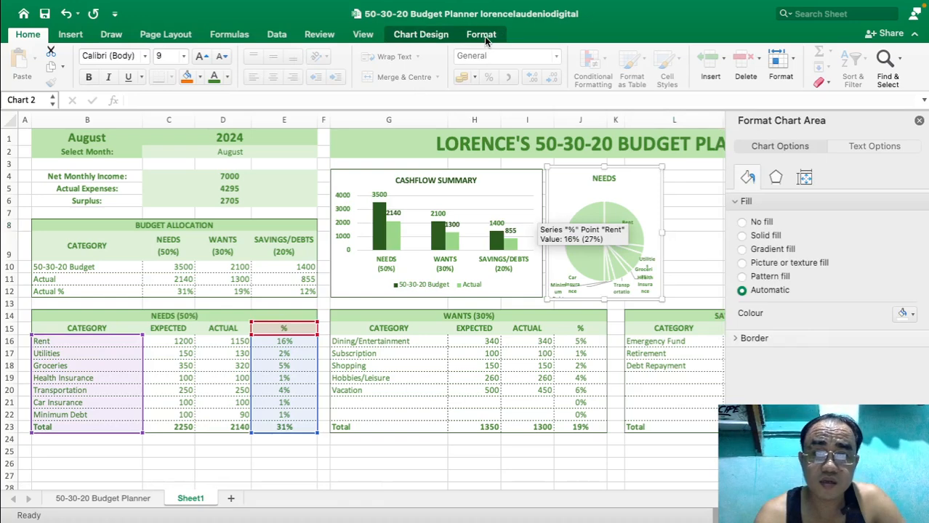
click(485, 37)
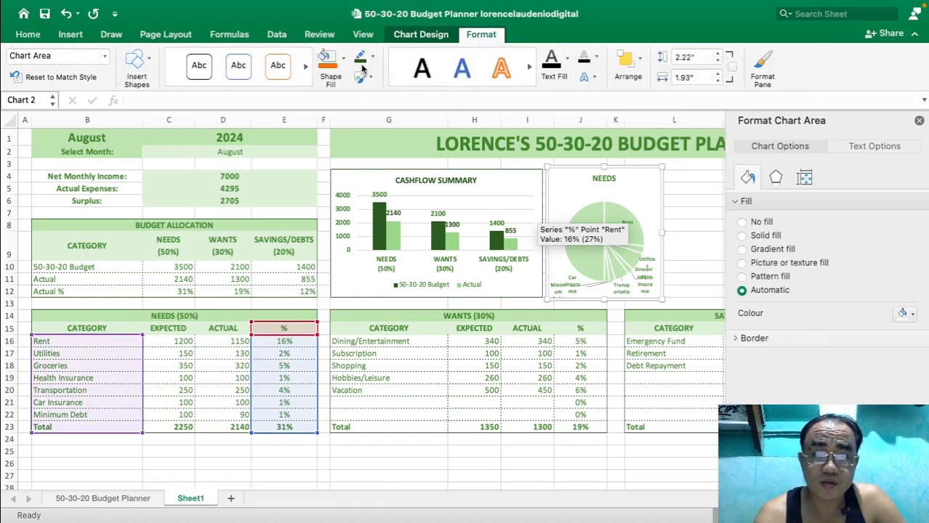
click(919, 120)
click(701, 227)
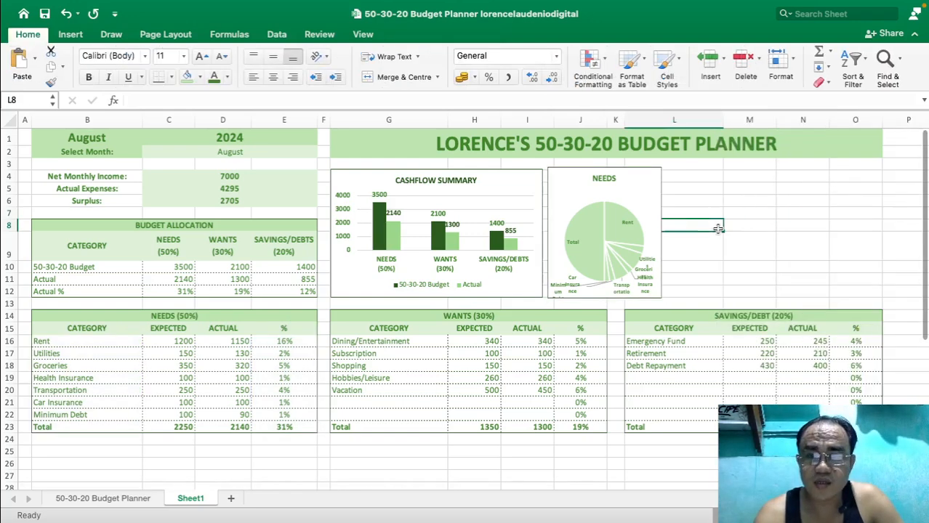
Fine-tune the NEEDS chart's position and height to line up with the CASHFLOW SUMMARY chart.
click(654, 176)
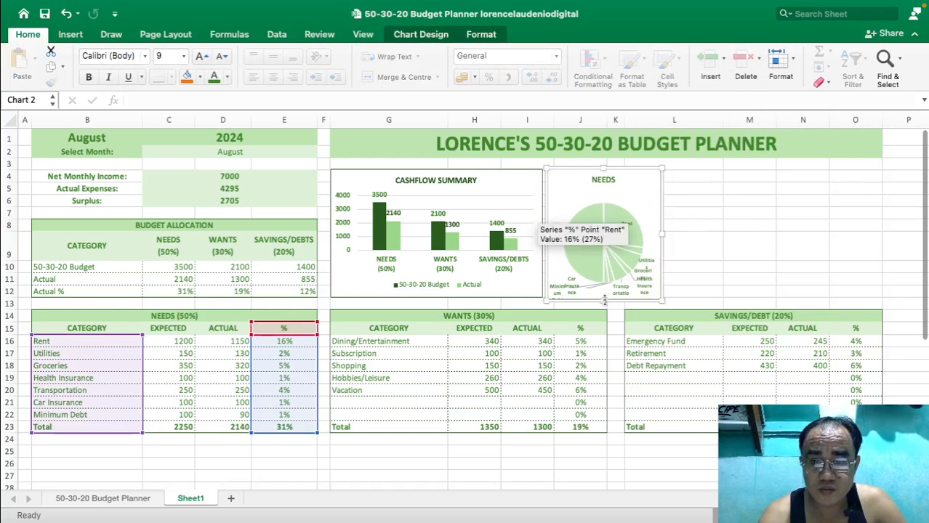
drag(602, 297, 602, 298)
click(741, 233)
Duplicate the NEEDS pie chart and place the copy directly to the right of the original, aligned at its upper edge.
click(649, 180)
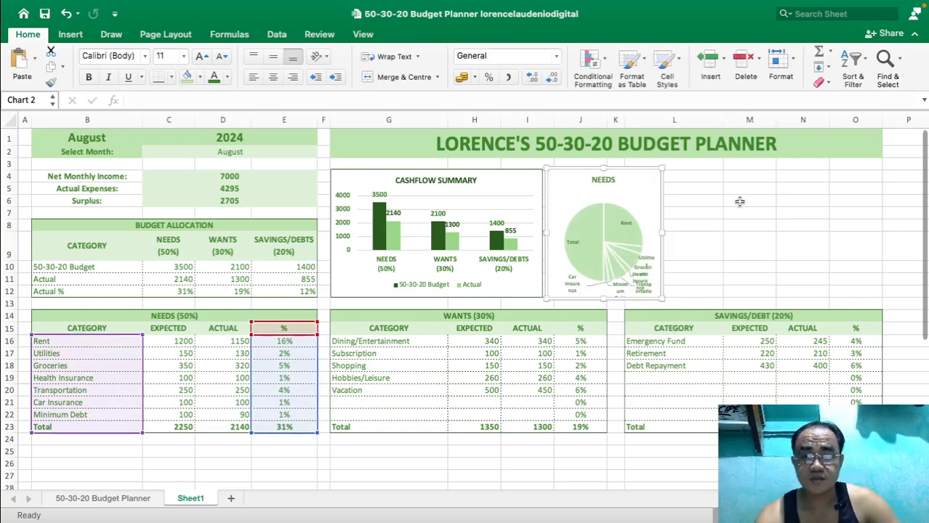
key(super+c)
key(super+v)
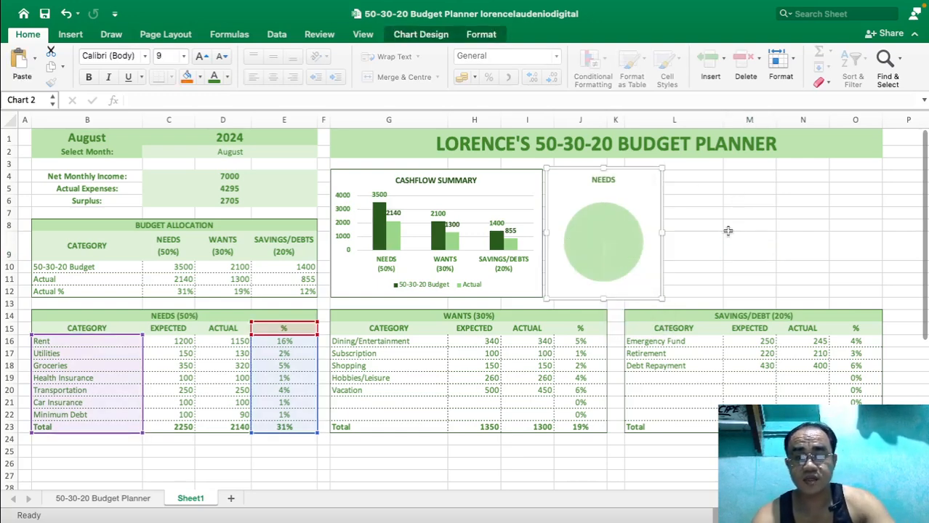
key(super+z)
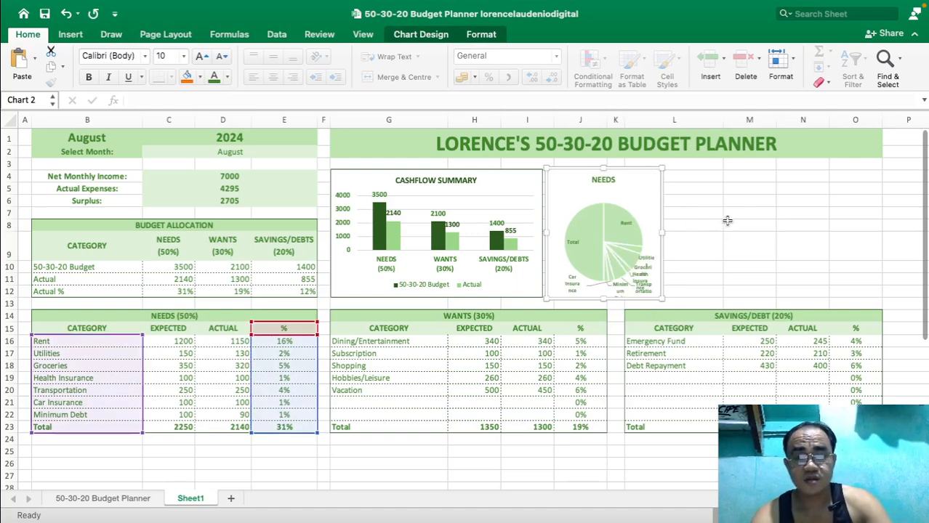
click(727, 221)
click(732, 188)
click(654, 180)
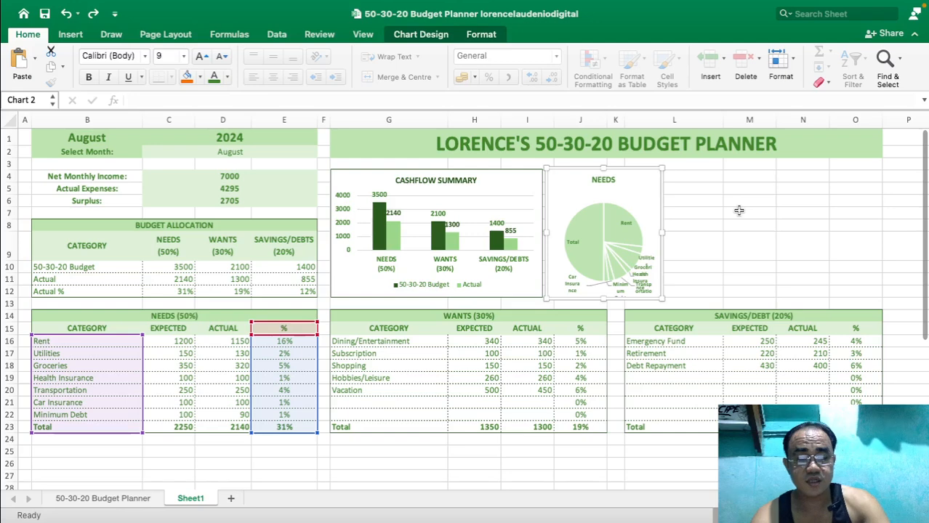
click(740, 189)
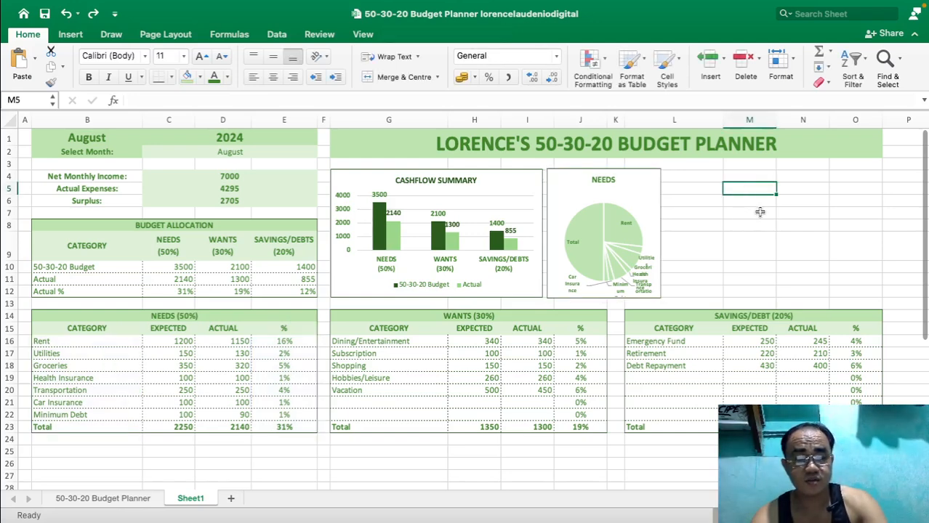
key(super+v)
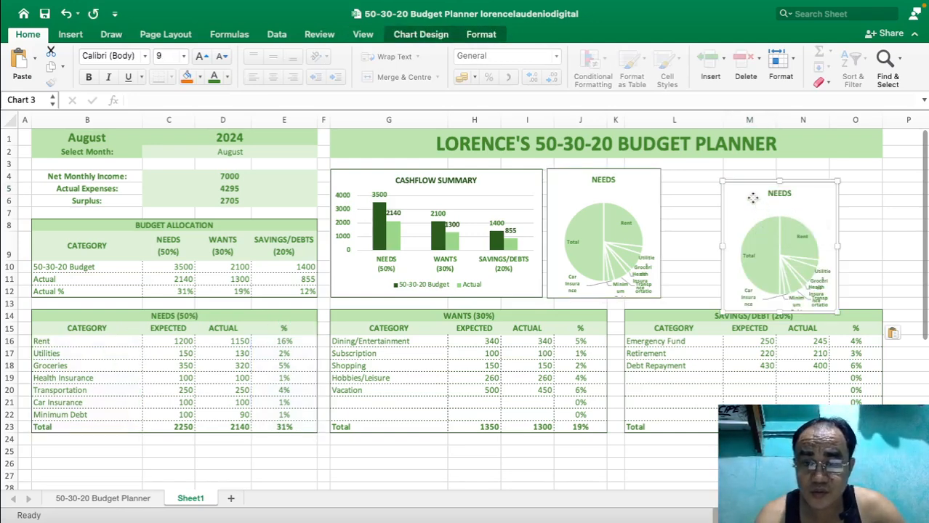
drag(744, 193, 692, 182)
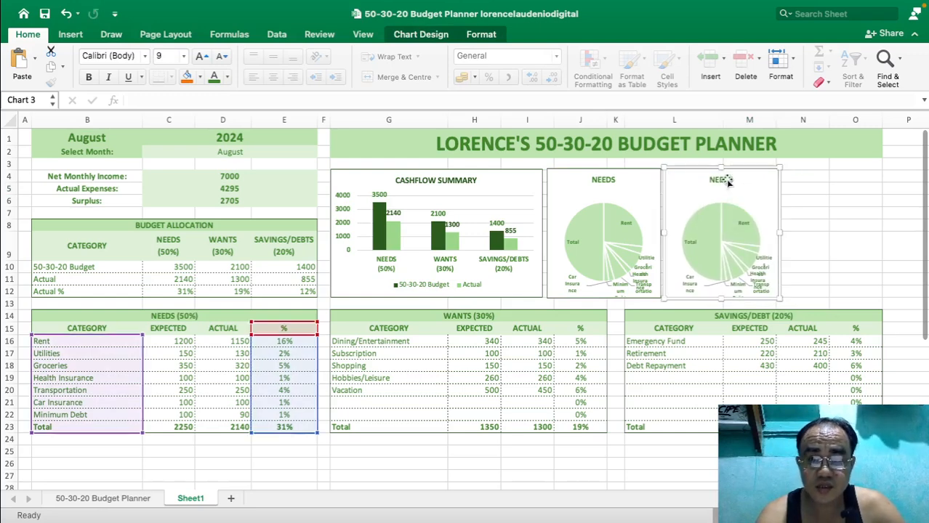
click(790, 184)
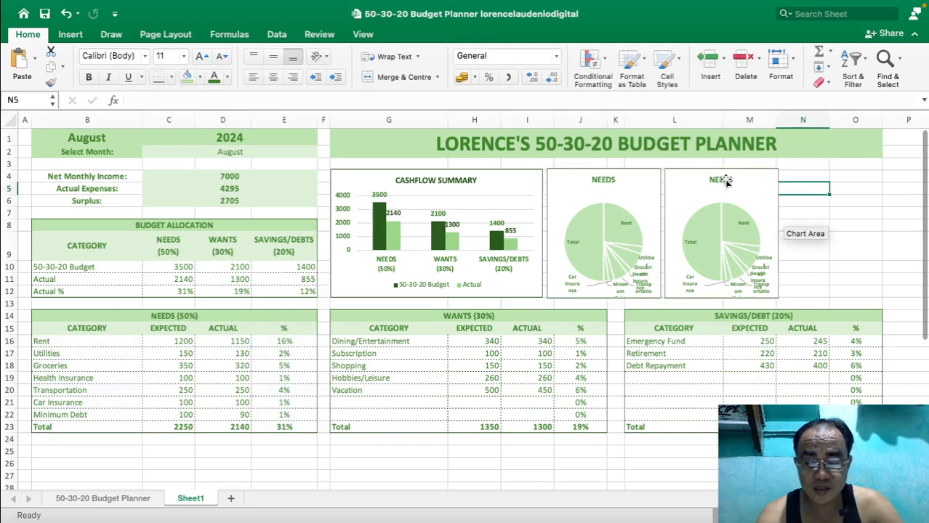
Retitle the copied pie chart as WANTS.
click(729, 185)
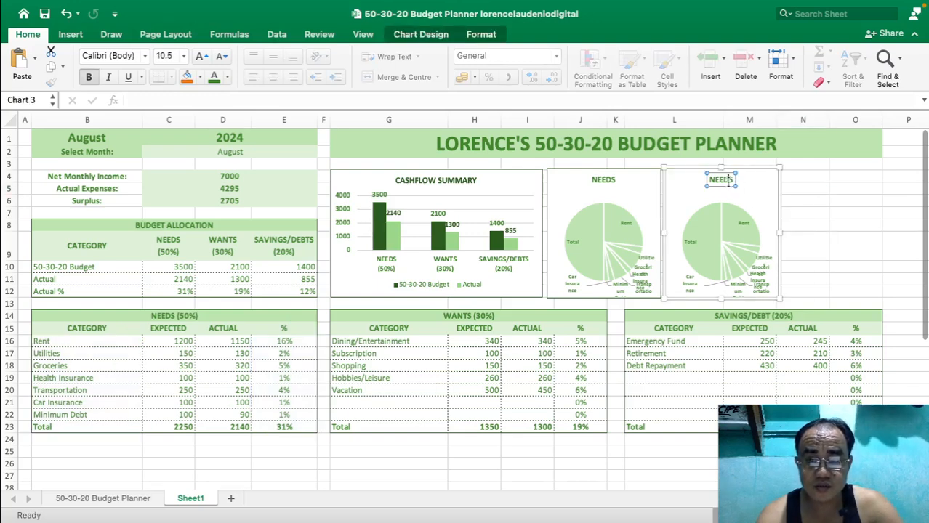
double_click(726, 179)
text(WANTS)
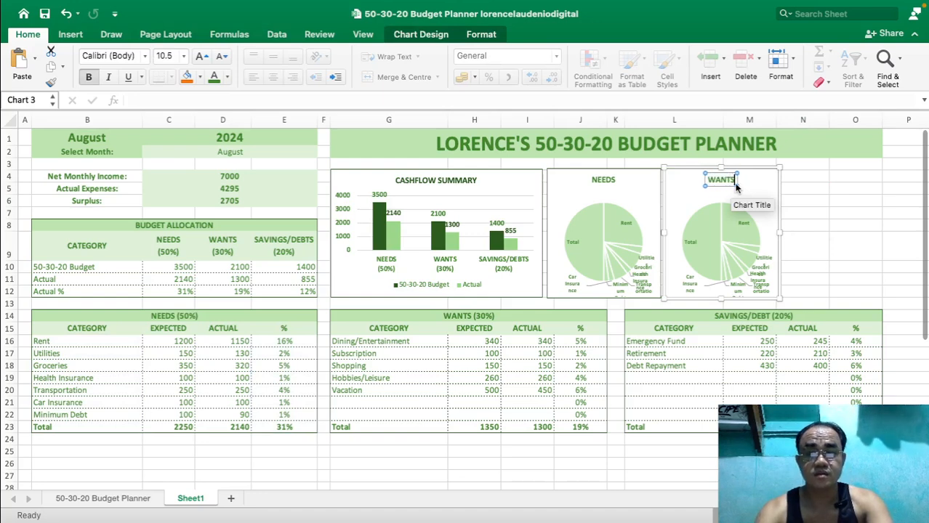
click(820, 226)
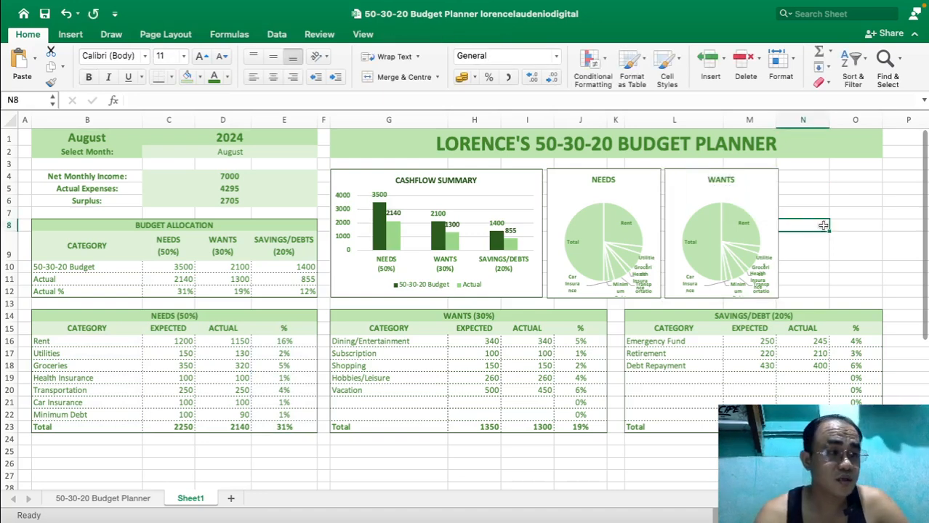
click(829, 214)
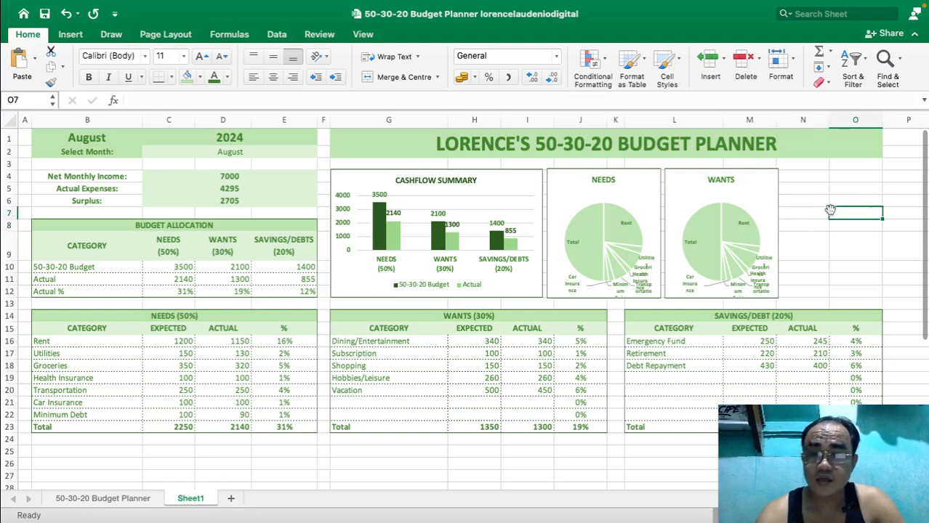
Change the WANTS chart's data source to the WANTS table's category and % columns, G15:G22 and J15:J22.
click(774, 175)
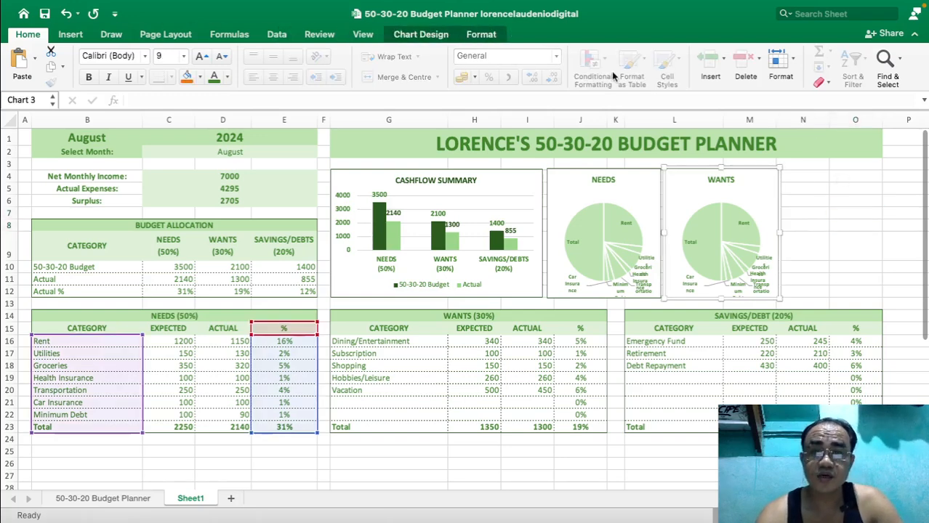
click(481, 34)
click(438, 37)
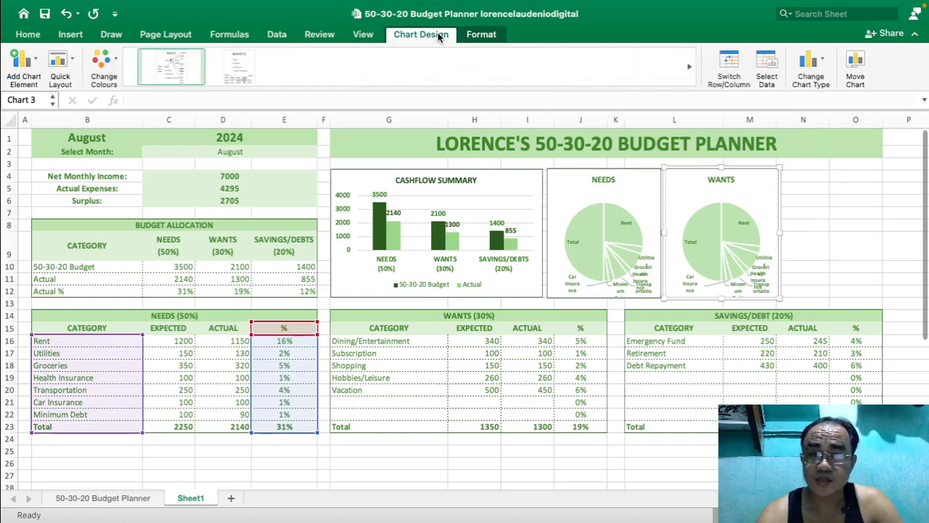
click(765, 67)
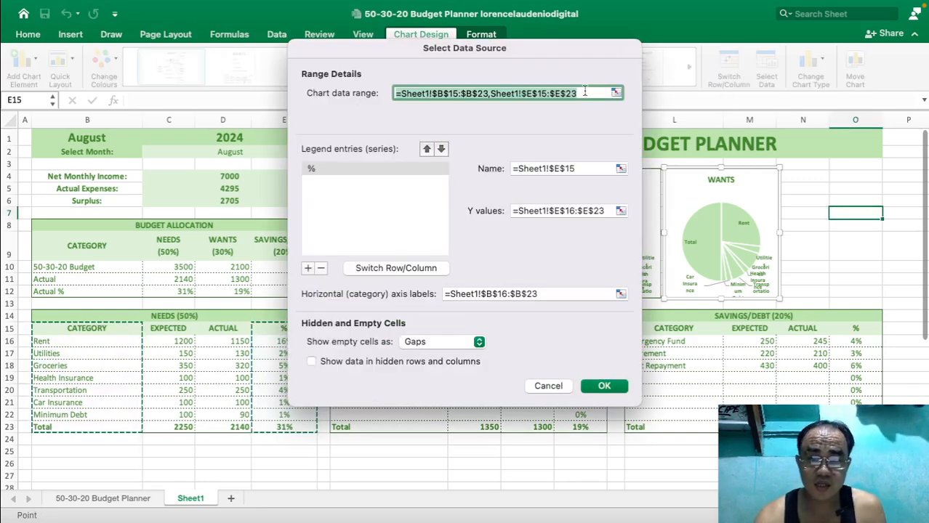
key(BackSpace)
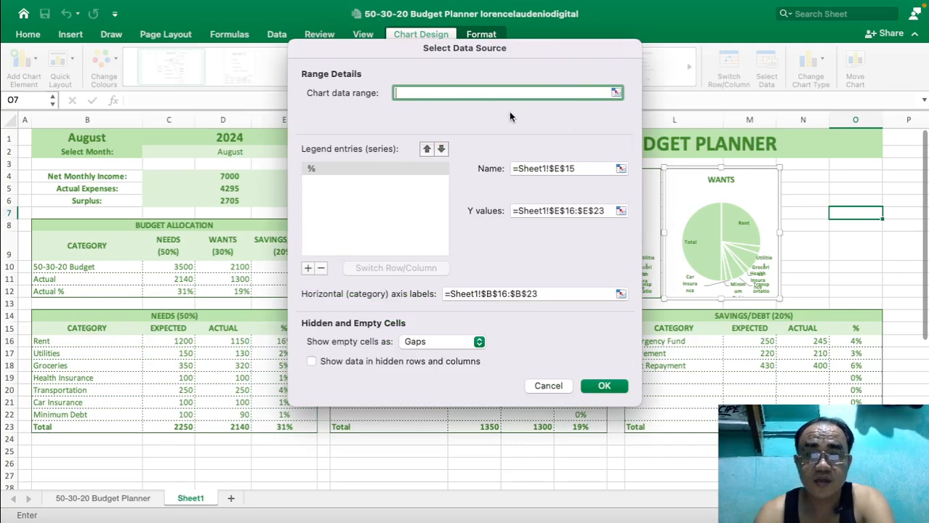
drag(506, 53, 887, 93)
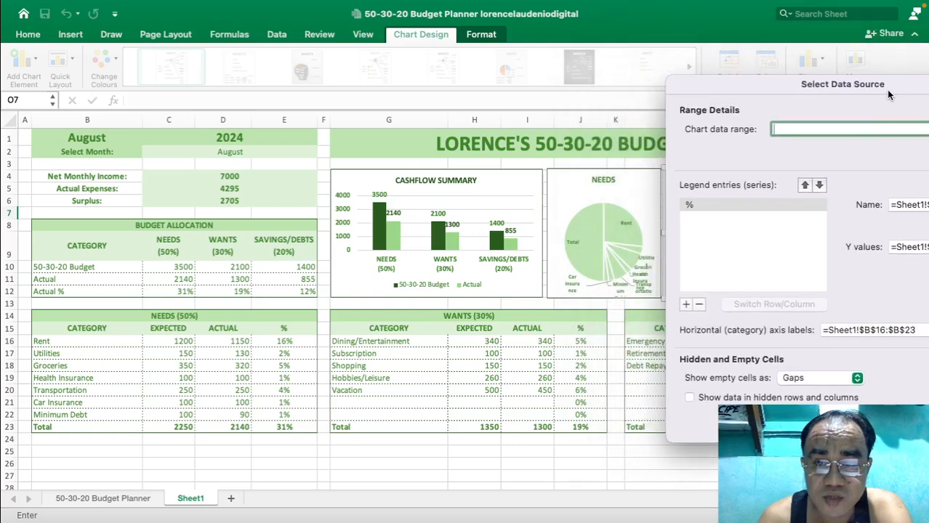
click(782, 129)
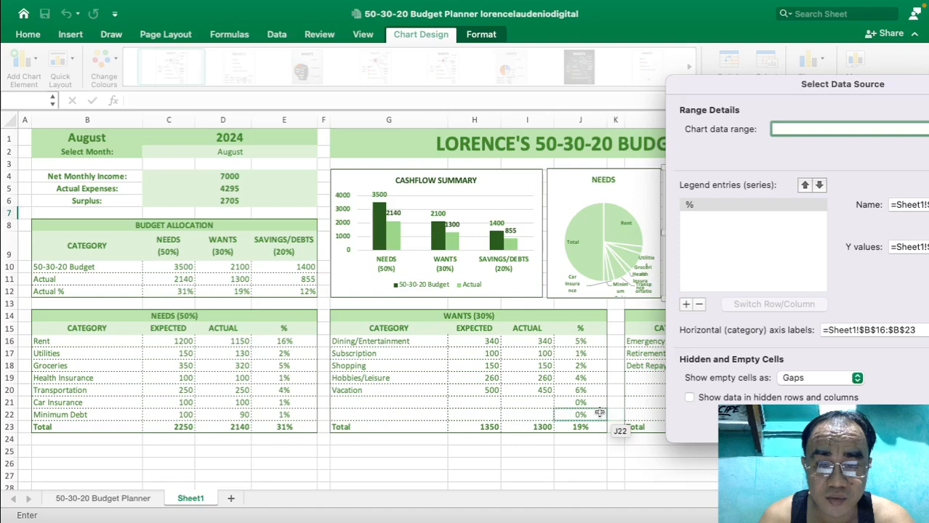
drag(585, 331, 584, 411)
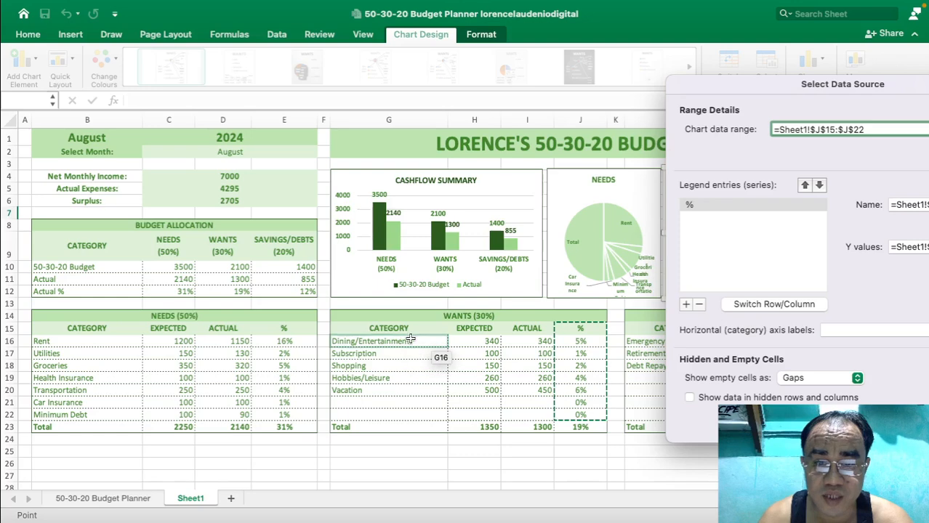
drag(402, 328, 400, 414)
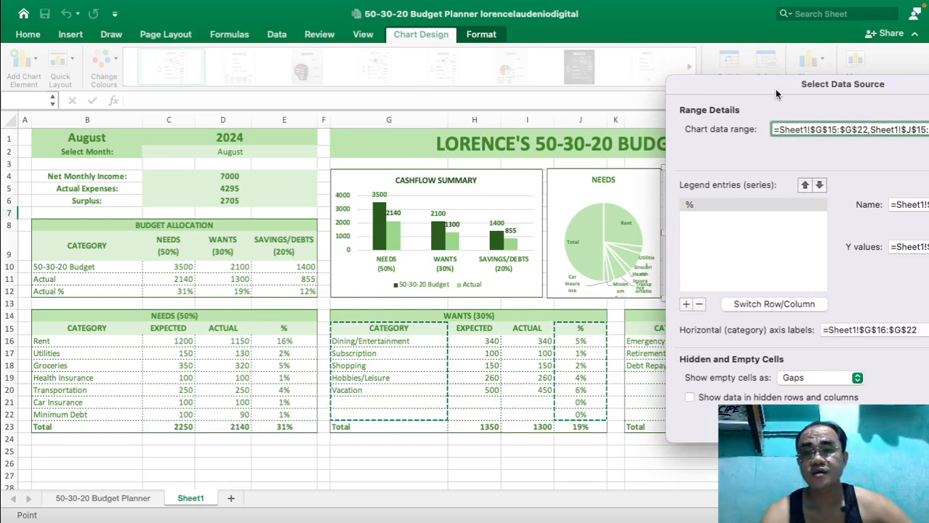
drag(774, 88, 521, 77)
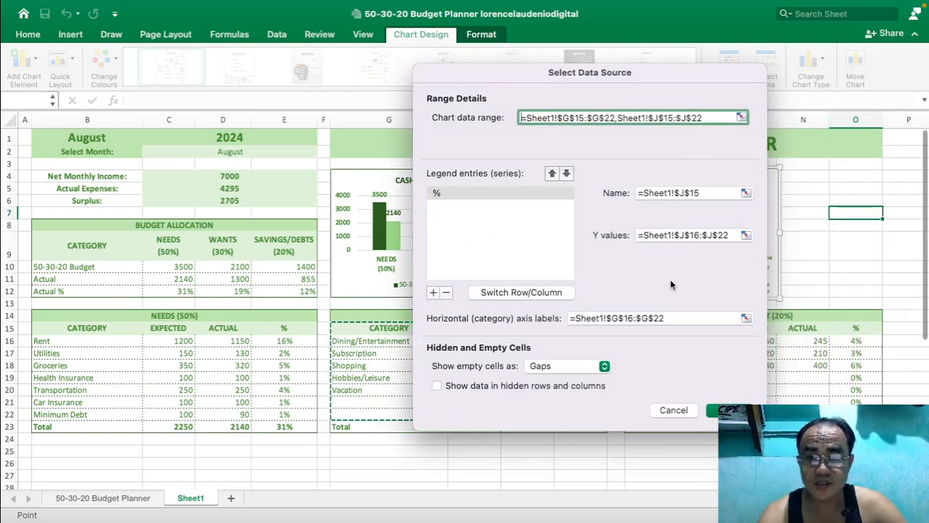
click(710, 410)
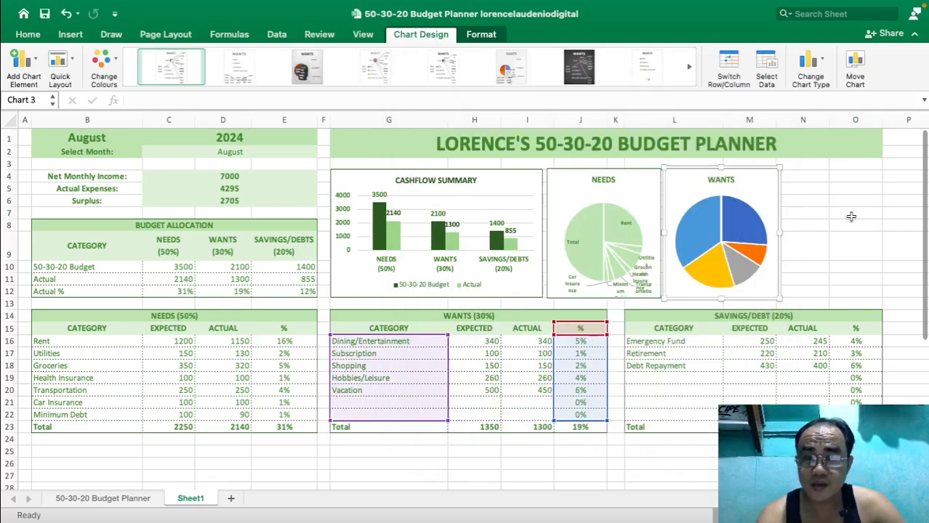
click(811, 212)
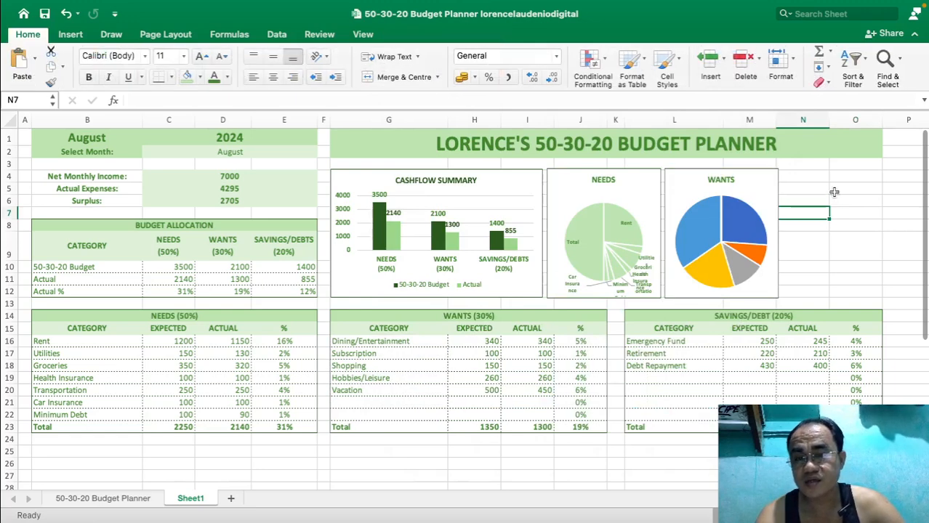
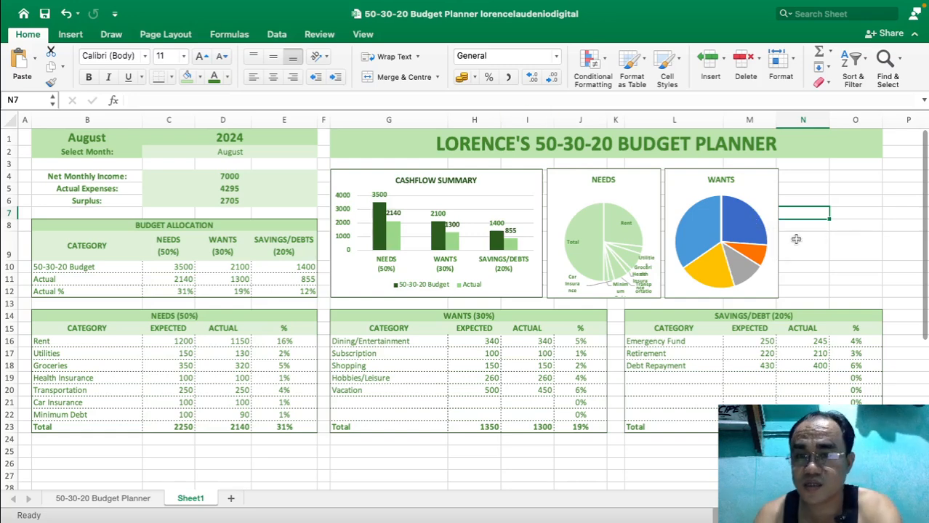
Add data labels to the WANTS pie chart, showing the category name instead of the value.
right_click(761, 224)
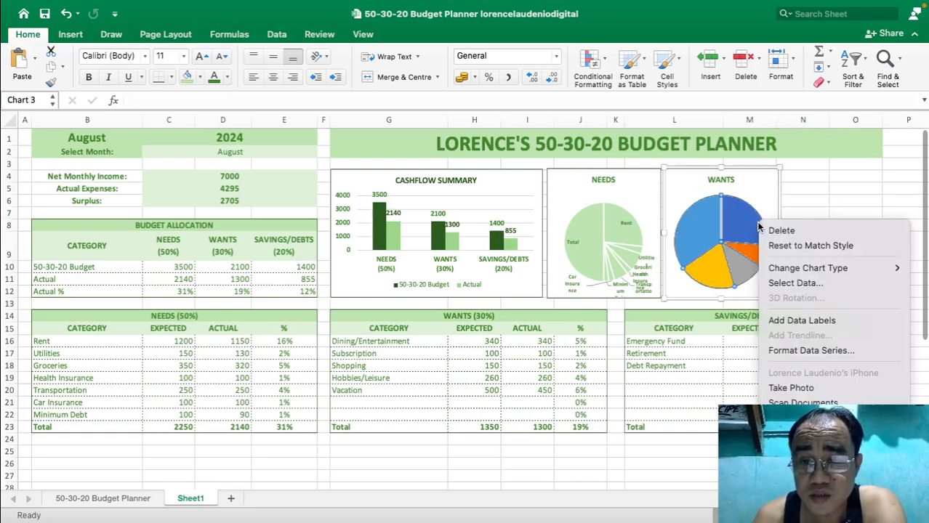
click(802, 320)
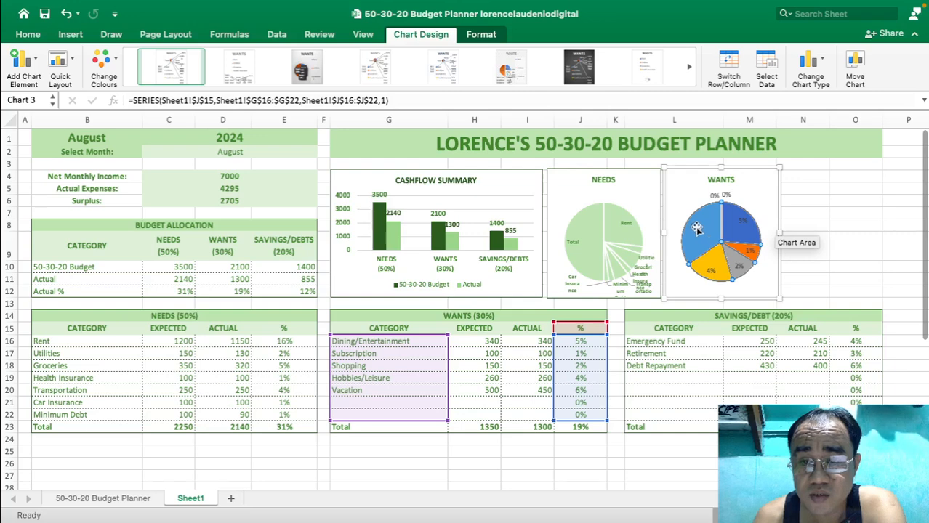
click(741, 221)
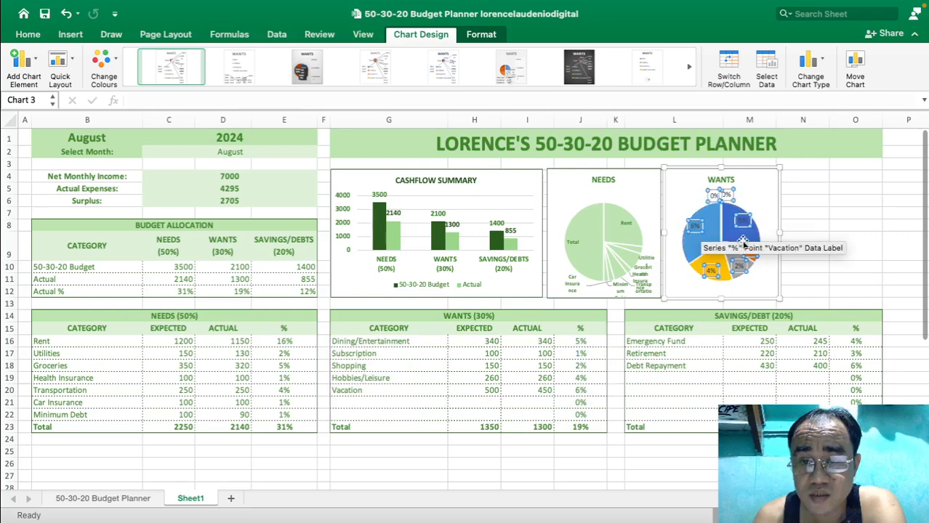
click(480, 35)
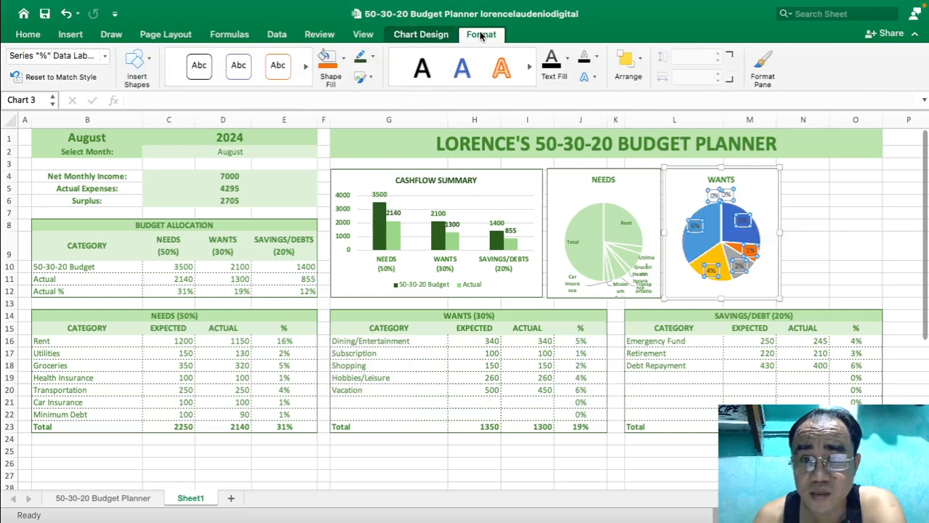
click(759, 69)
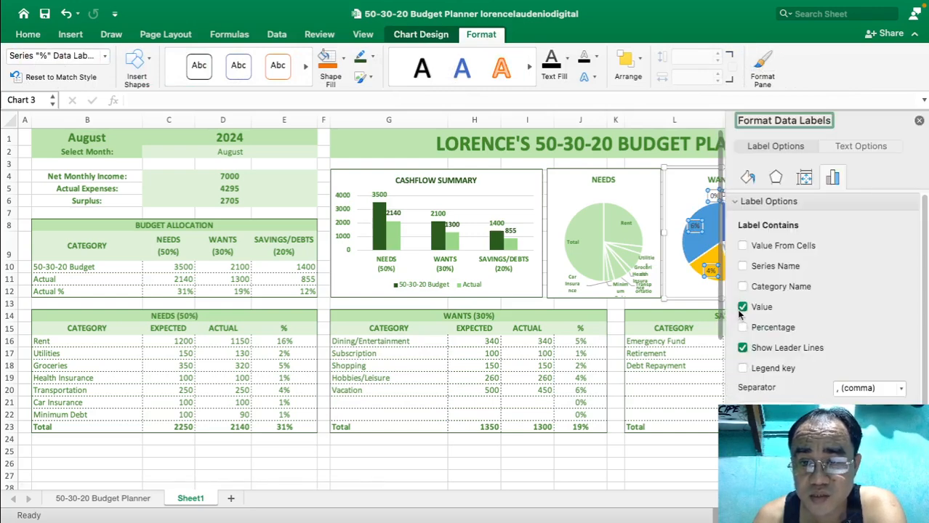
click(742, 307)
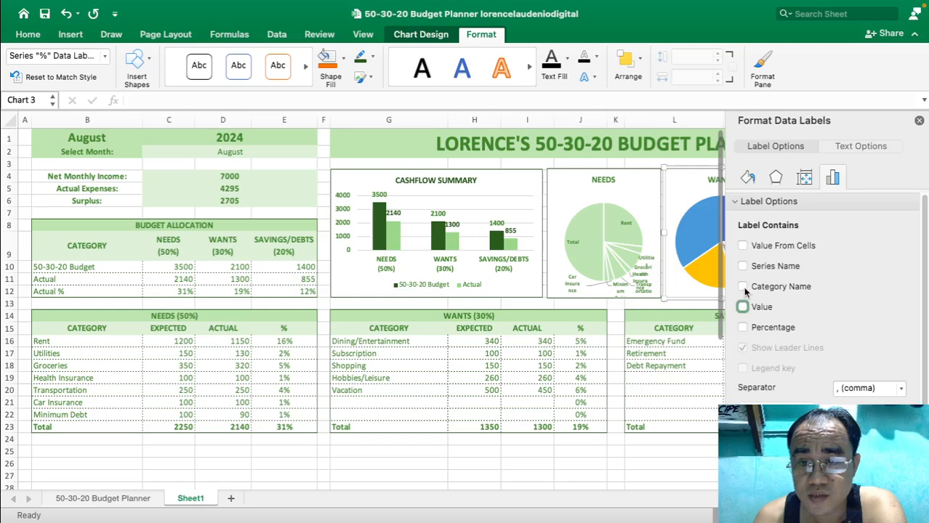
click(742, 287)
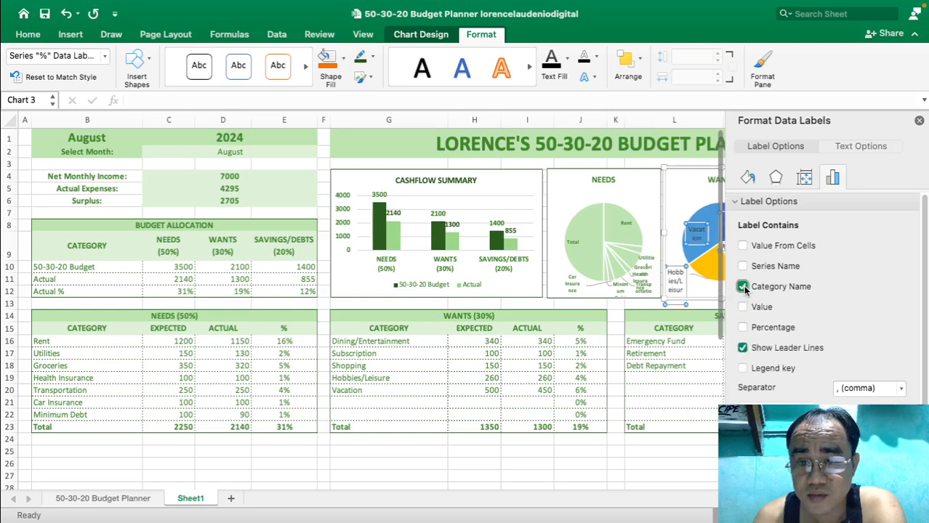
click(918, 122)
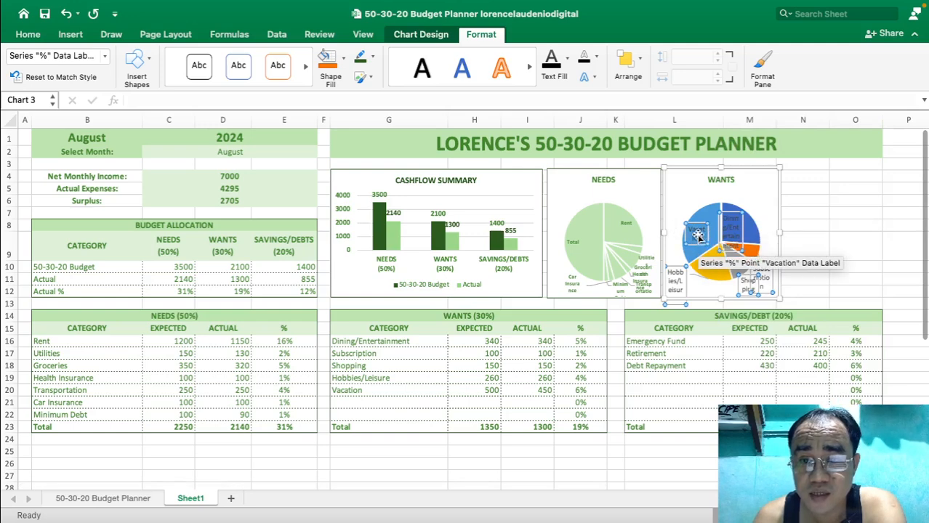
Set the font colour of the WANTS chart's data labels to green.
click(29, 35)
click(218, 82)
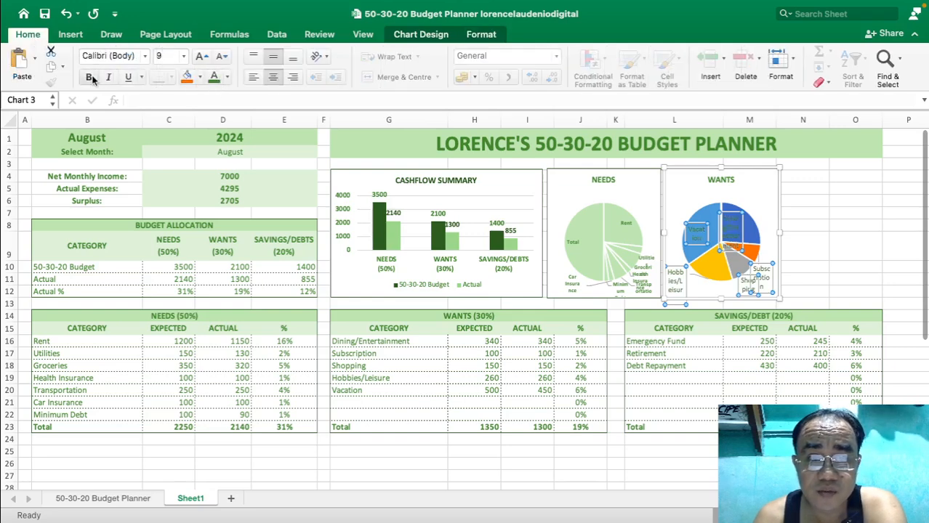
click(826, 200)
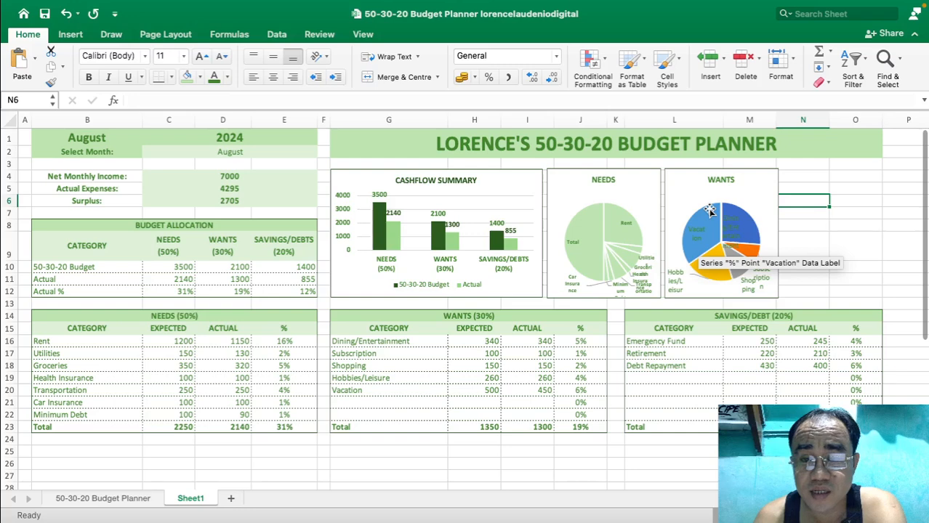
Give all slices of the WANTS pie a solid light green fill and close the formatting pane.
click(709, 209)
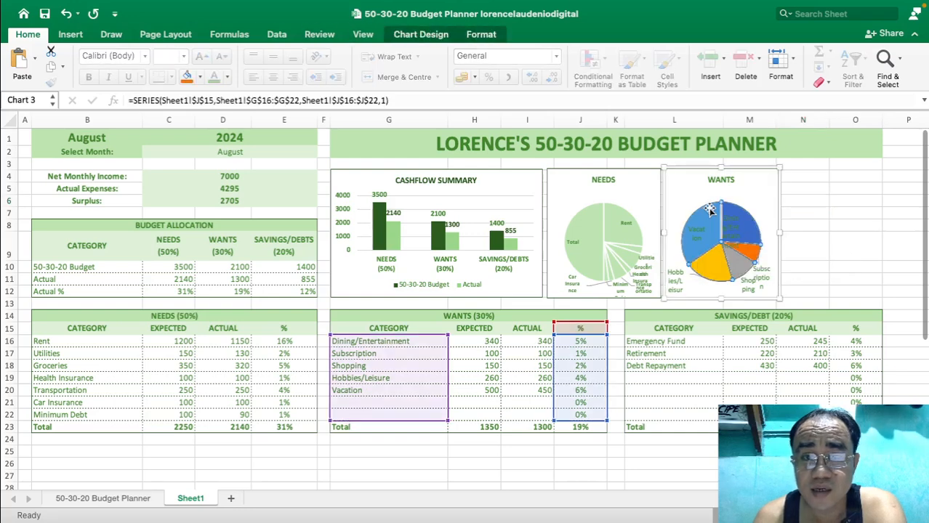
click(482, 35)
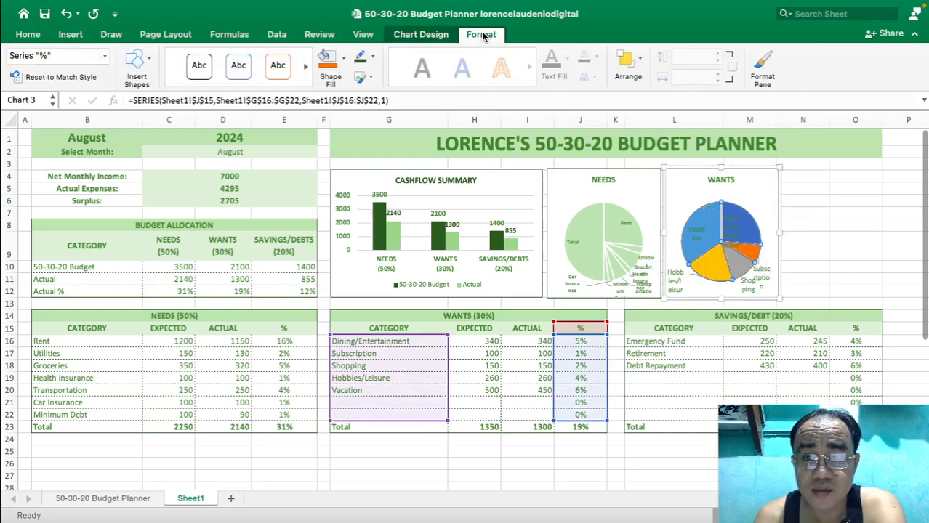
click(763, 65)
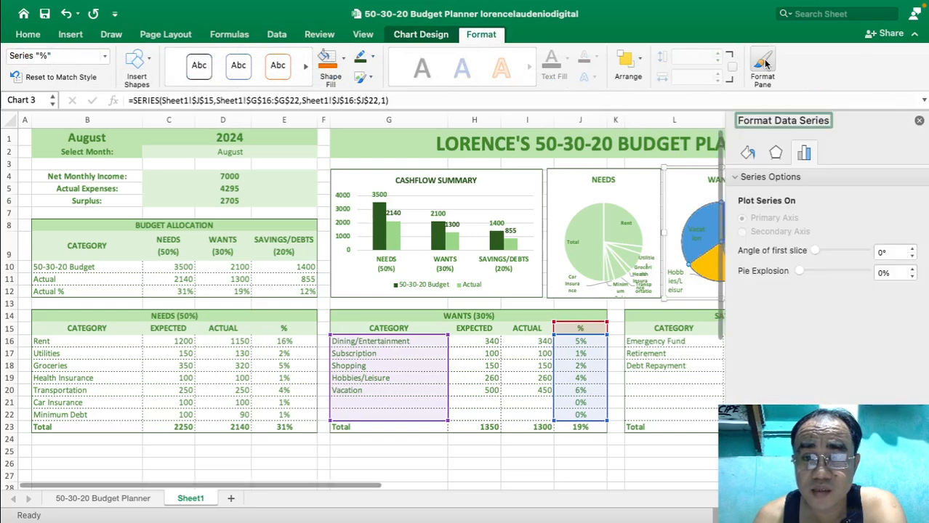
click(748, 153)
click(742, 211)
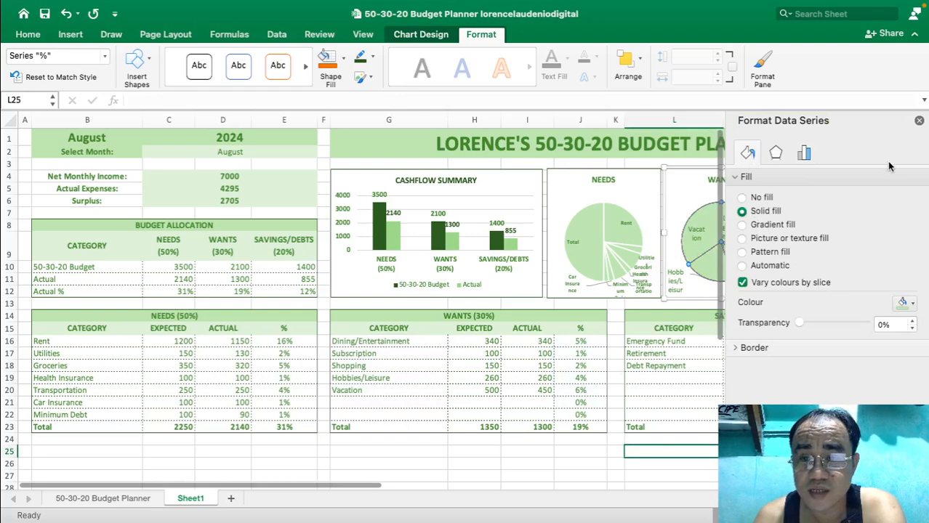
click(919, 122)
click(854, 212)
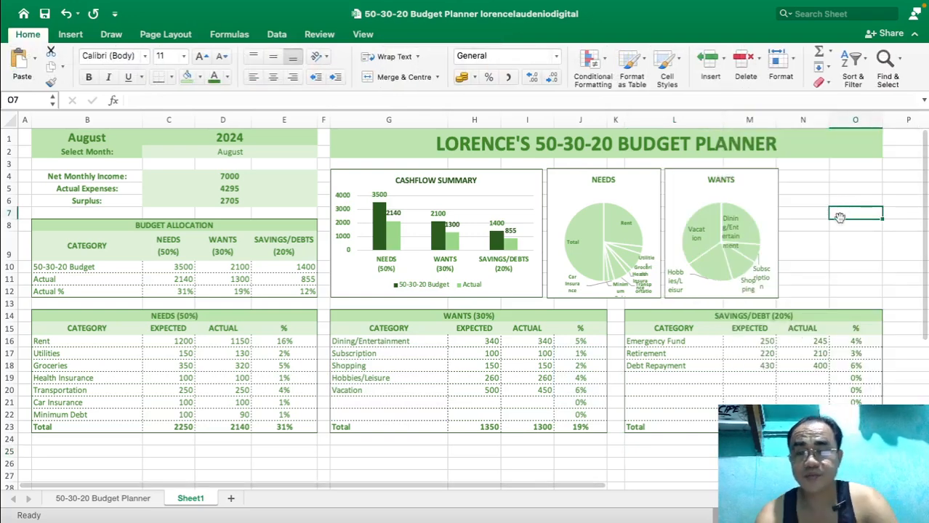
Narrow the WANTS chart slightly from its right edge, to about 1.92 inches wide.
click(772, 182)
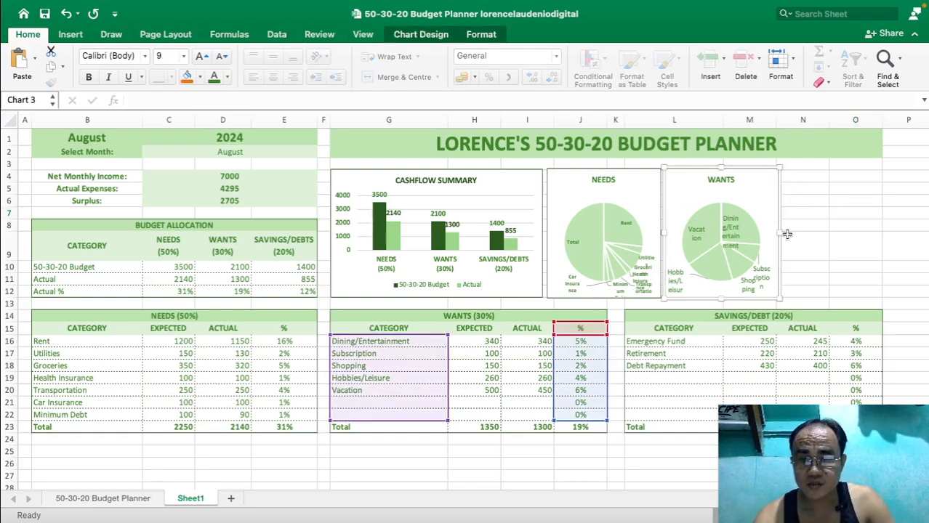
drag(782, 233, 776, 234)
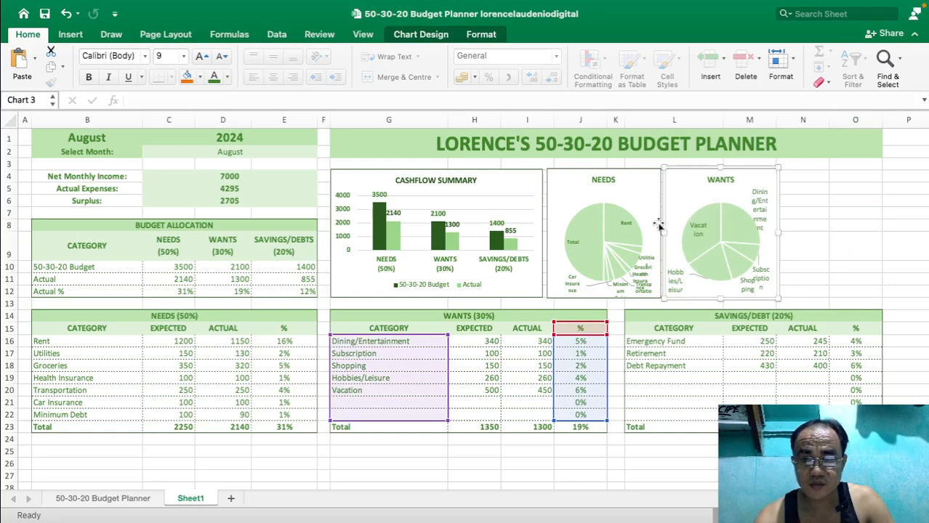
click(647, 208)
click(810, 226)
click(742, 180)
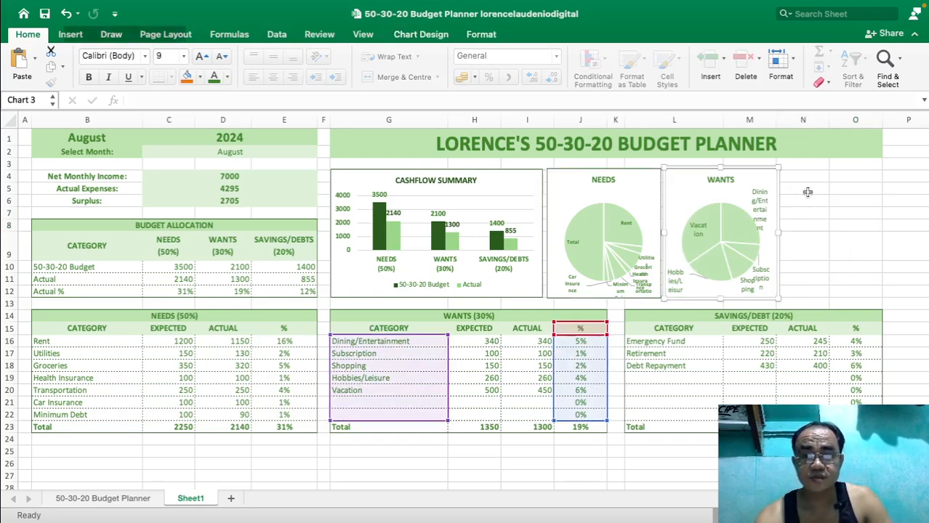
click(431, 38)
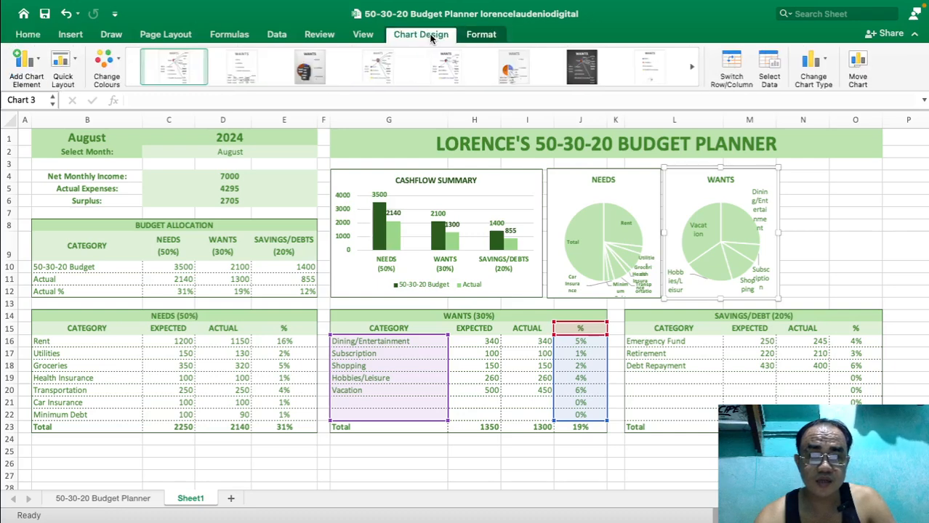
click(488, 36)
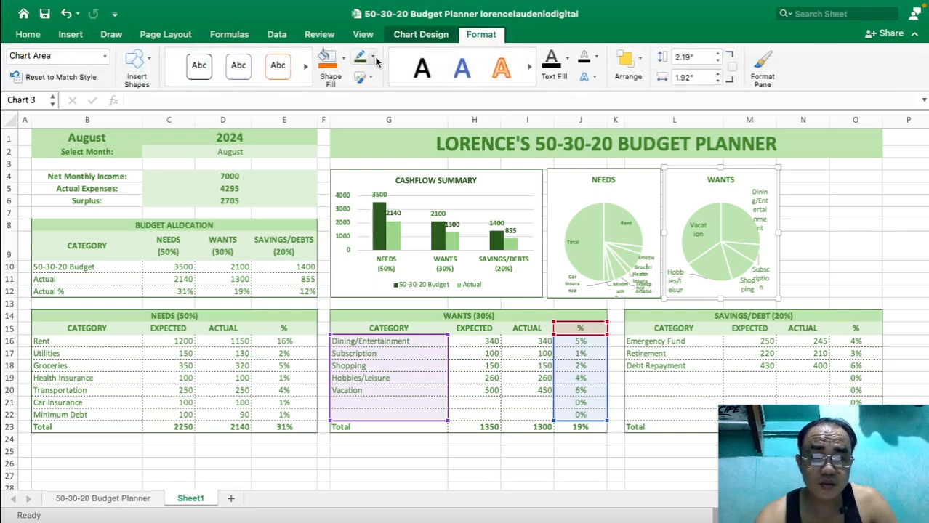
click(370, 56)
click(792, 207)
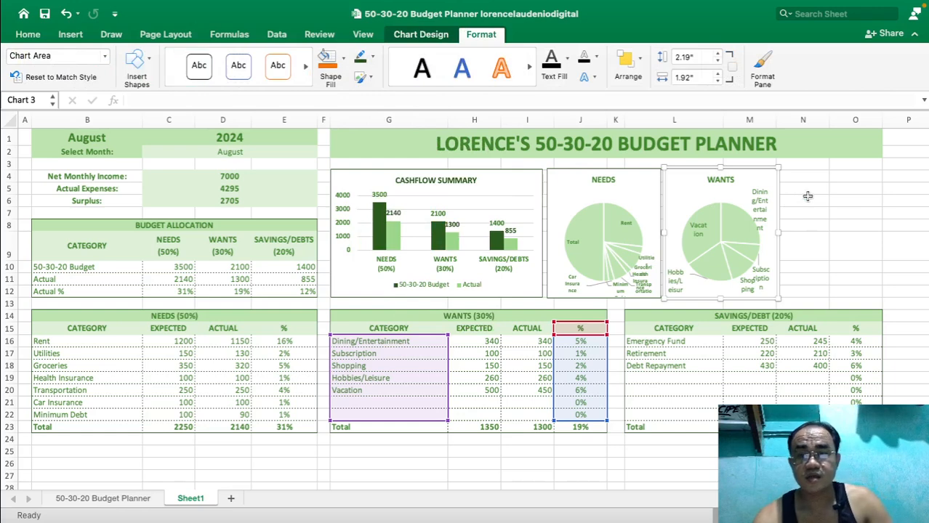
click(851, 190)
click(761, 176)
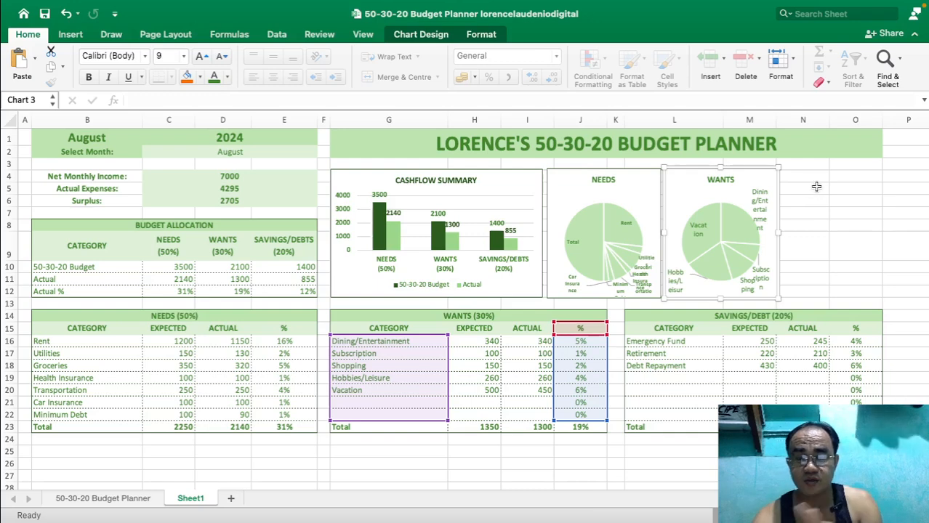
click(812, 177)
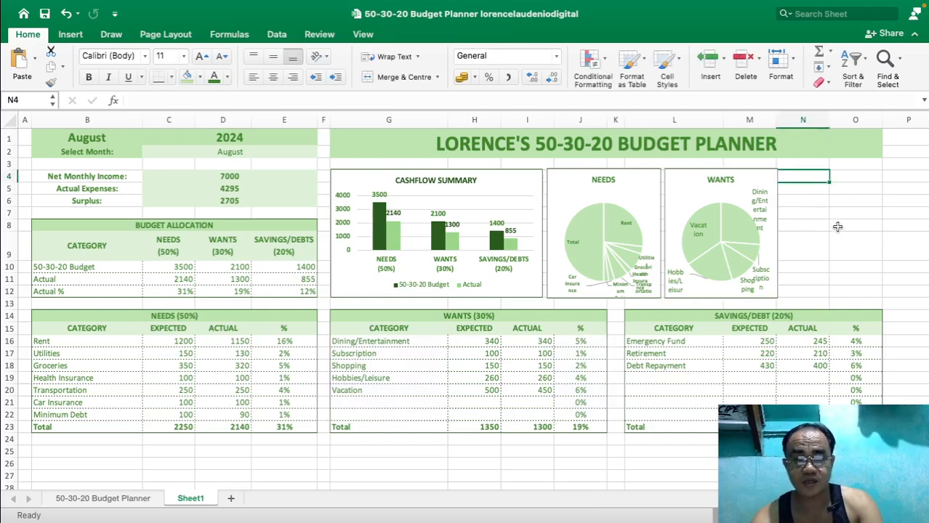
Paste a copy of the WANTS chart, align it beside the original and narrow it to end near column O's right edge.
key(ctrl+v)
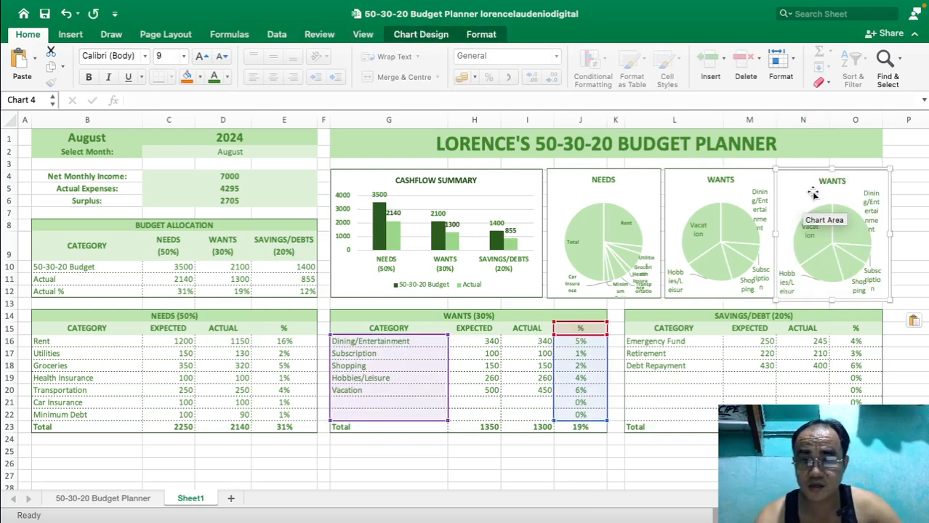
drag(795, 183, 799, 180)
drag(895, 233, 885, 232)
Narrow the NEEDS chart slightly and shift the WANTS chart and its copy left, so the chart row ends within column O.
click(654, 231)
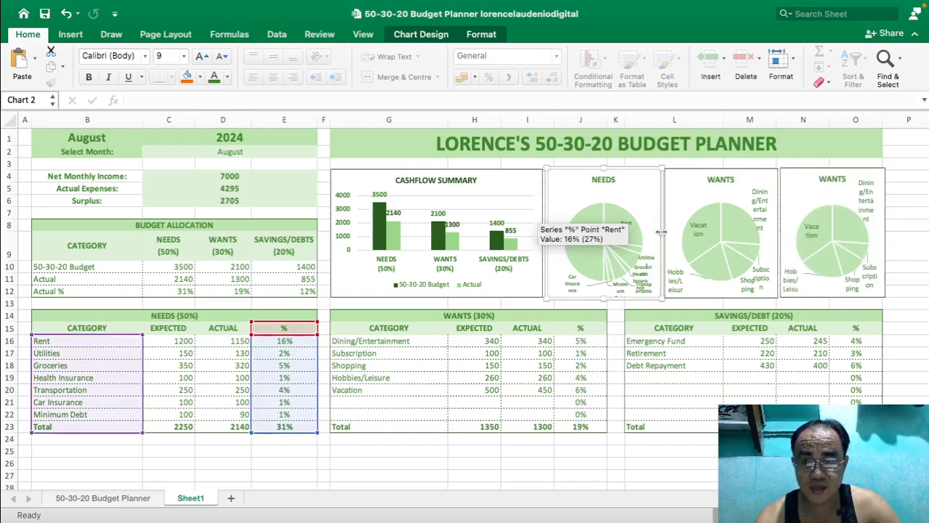
drag(660, 233, 666, 215)
drag(792, 212, 787, 212)
click(902, 242)
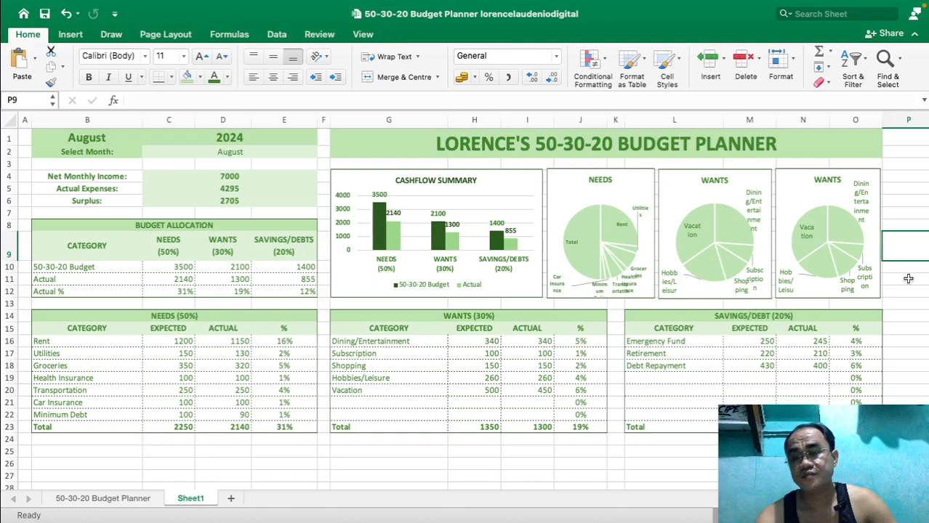
Change the title of the copied WANTS chart to SAVINGS/DEBT.
click(831, 182)
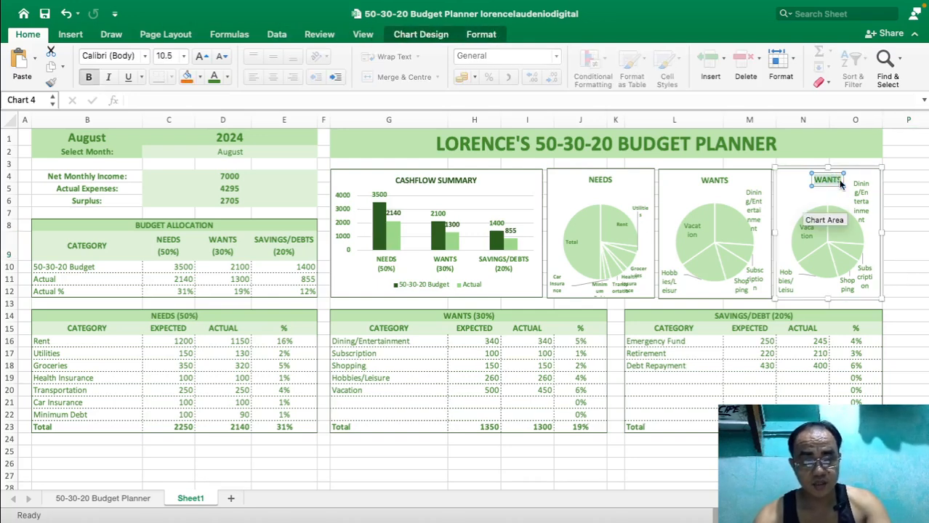
double_click(835, 180)
text(SAVINGS)
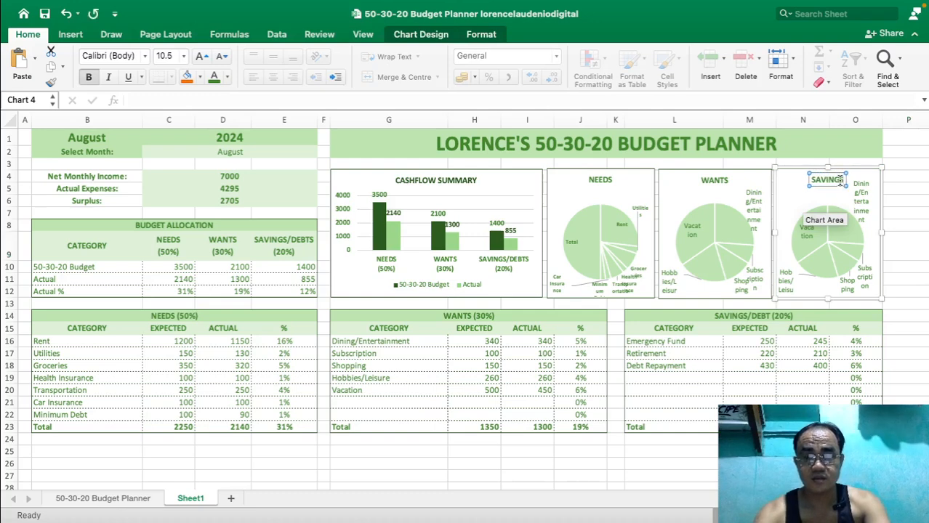
text(/DEBT)
click(898, 212)
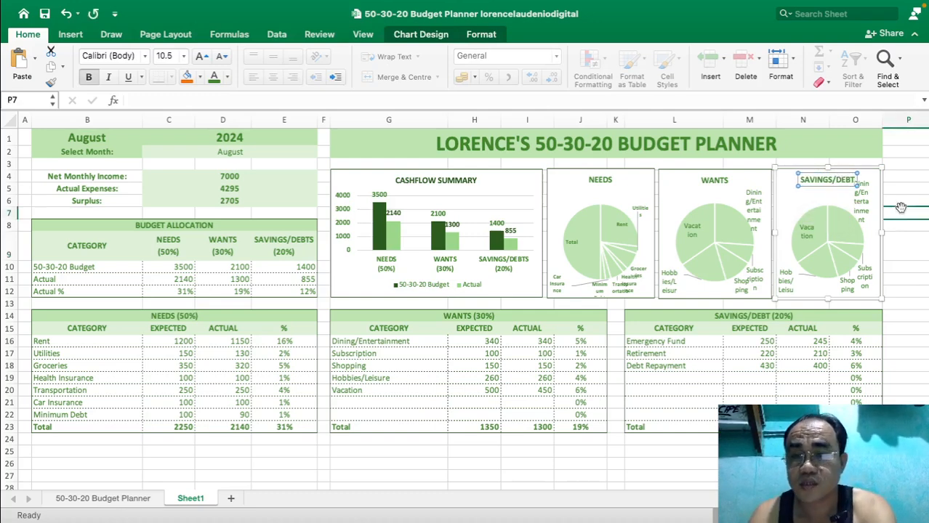
Set the SAVINGS/DEBT chart's data range to the category names in L15:L22 and the percentages in O15:O22.
click(877, 175)
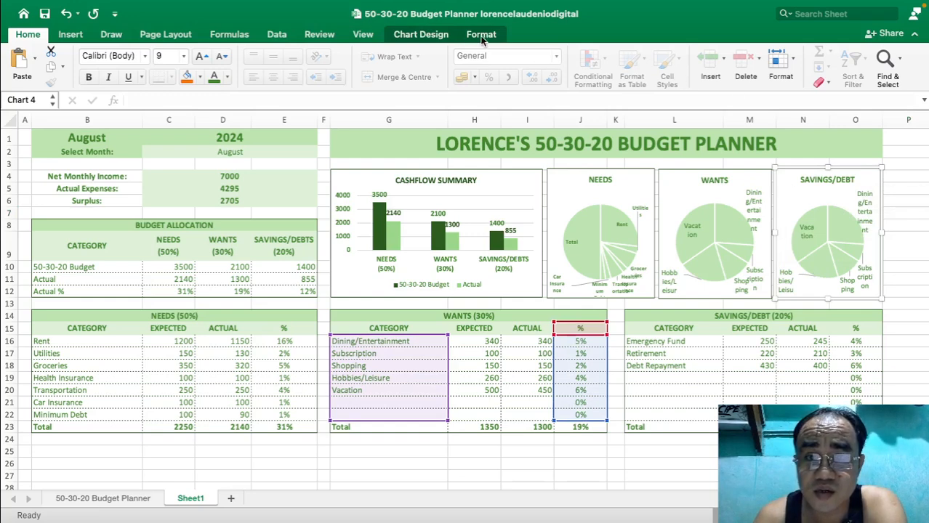
click(434, 34)
click(764, 64)
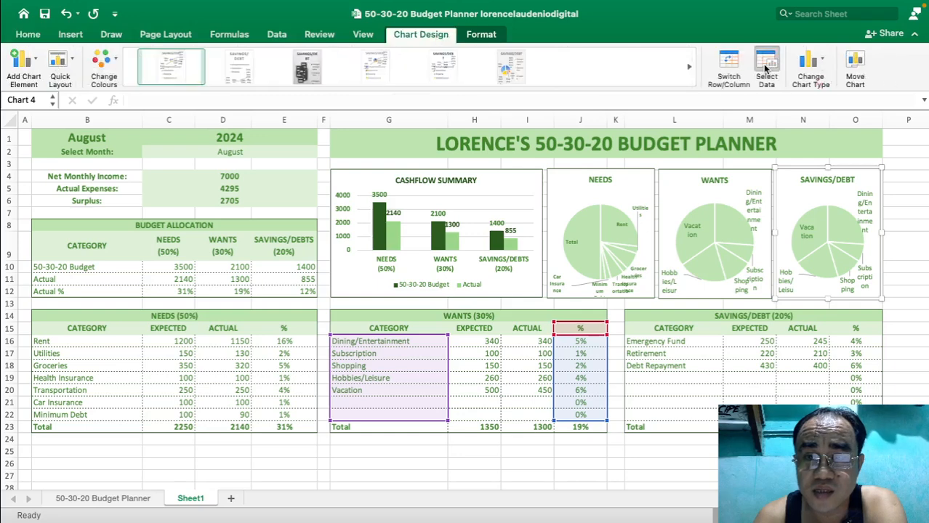
key(BackSpace)
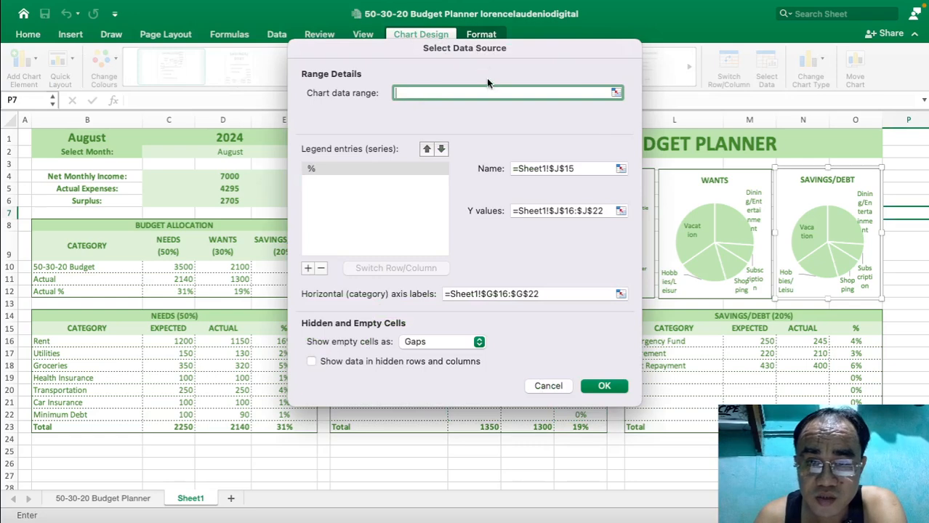
drag(487, 48, 400, 50)
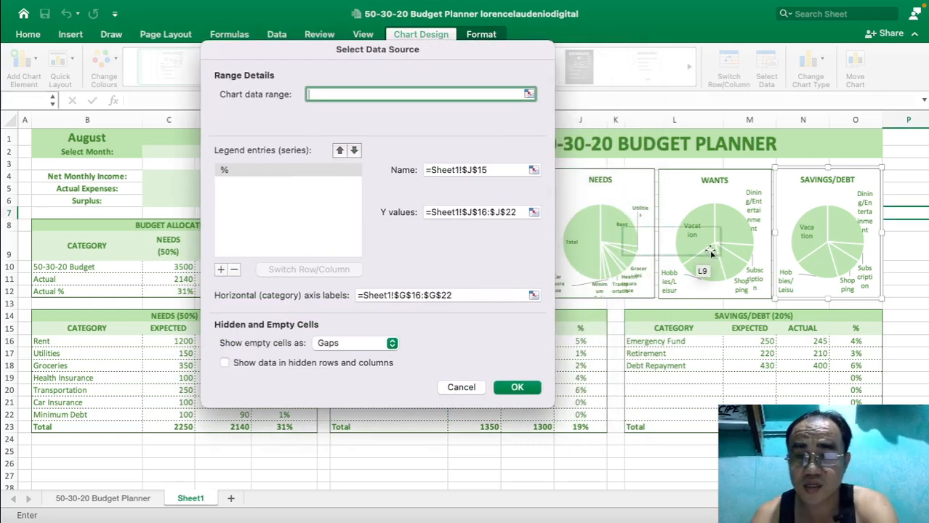
click(856, 329)
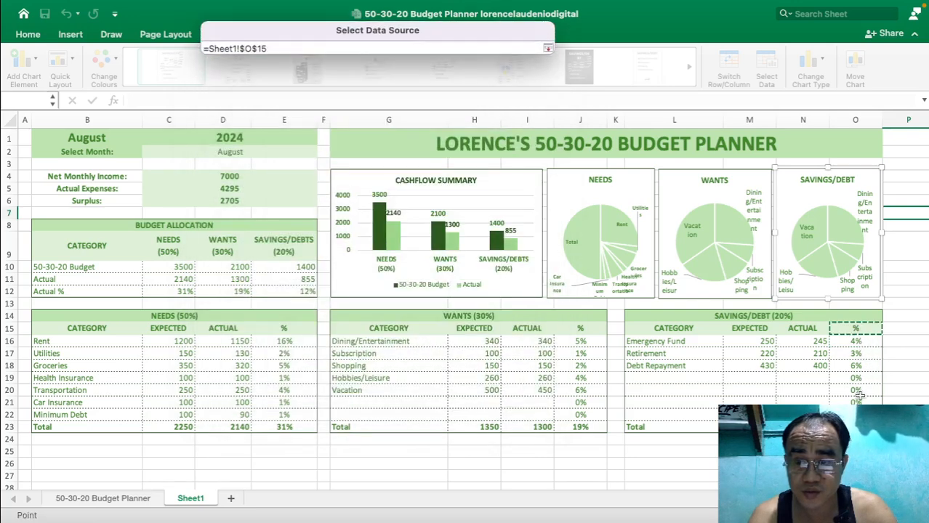
drag(858, 396, 856, 403)
super+click(680, 331)
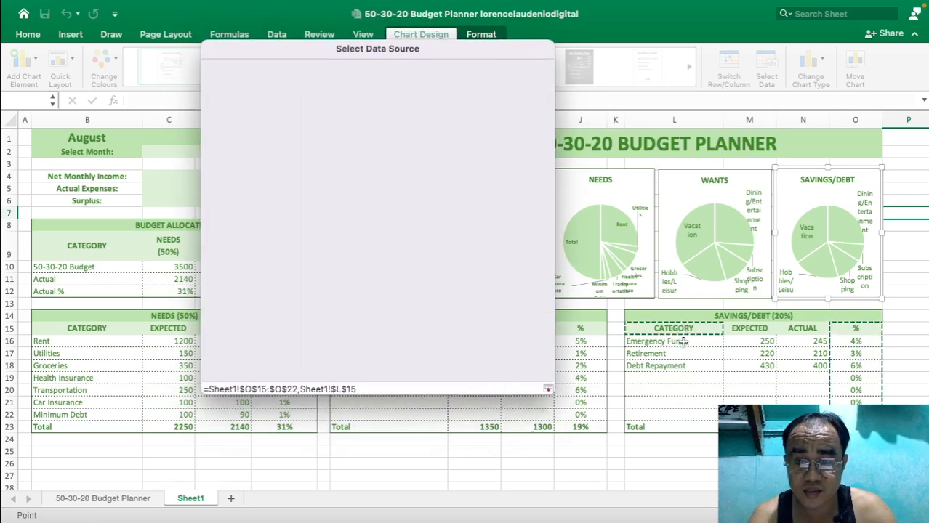
drag(683, 341, 679, 413)
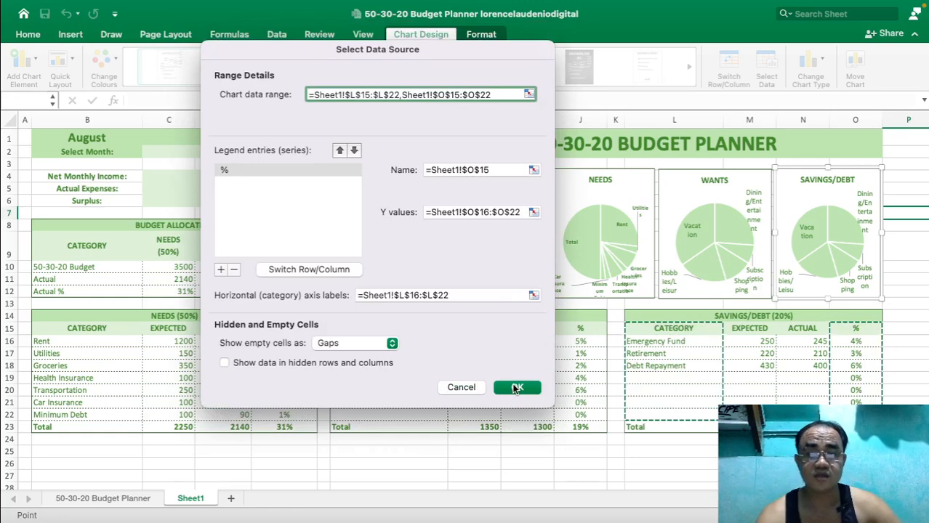
click(516, 387)
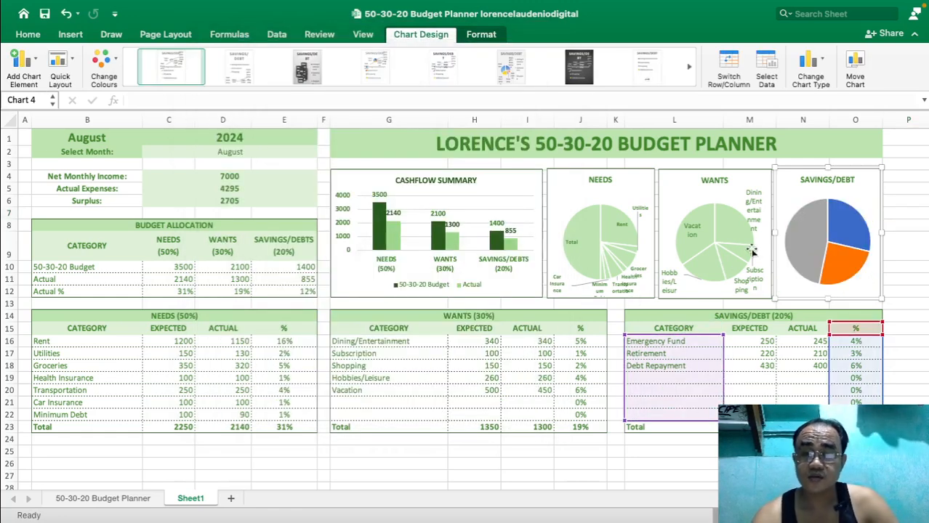
Add data labels to the SAVINGS/DEBT pie, showing the category name instead of the value, and close the formatting pane.
right_click(808, 231)
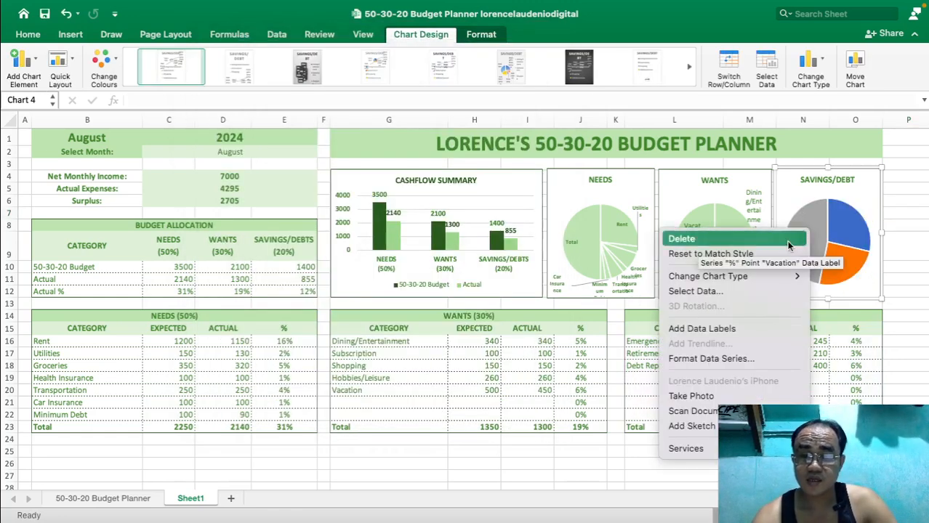
click(725, 328)
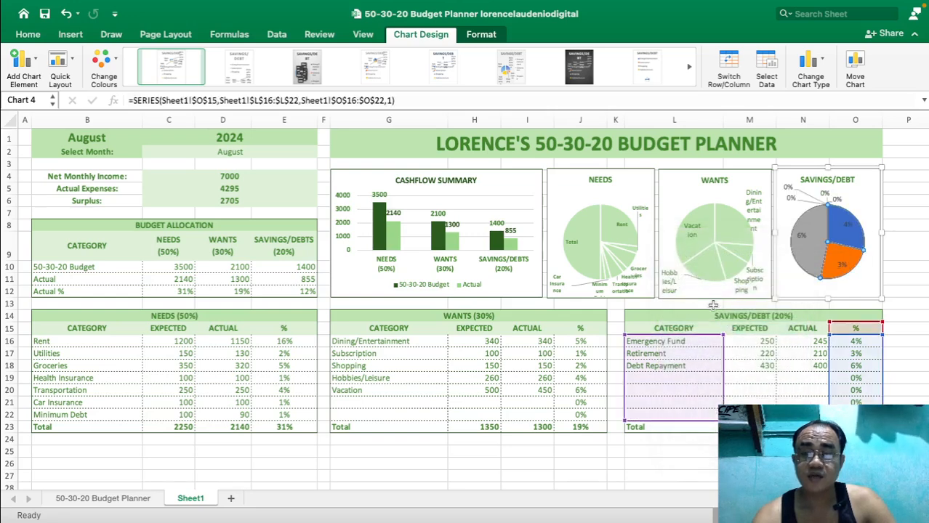
click(789, 194)
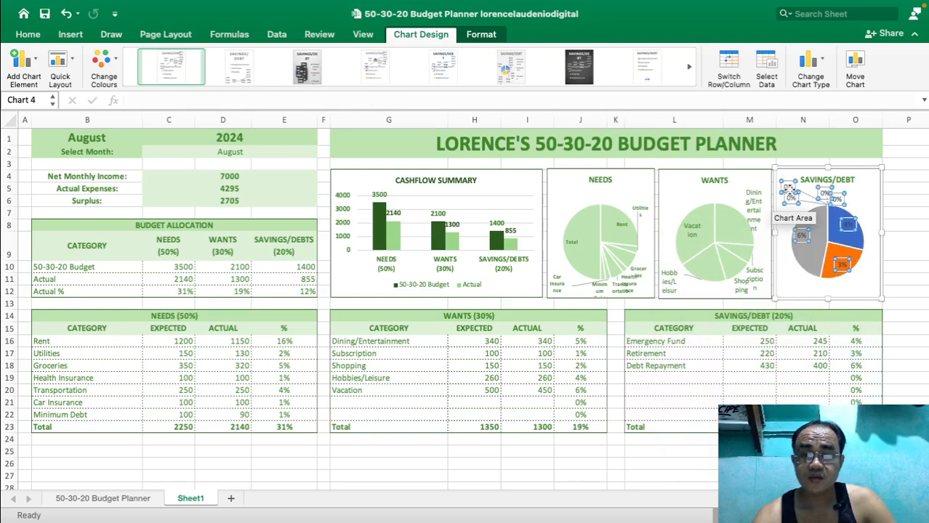
click(497, 38)
click(763, 69)
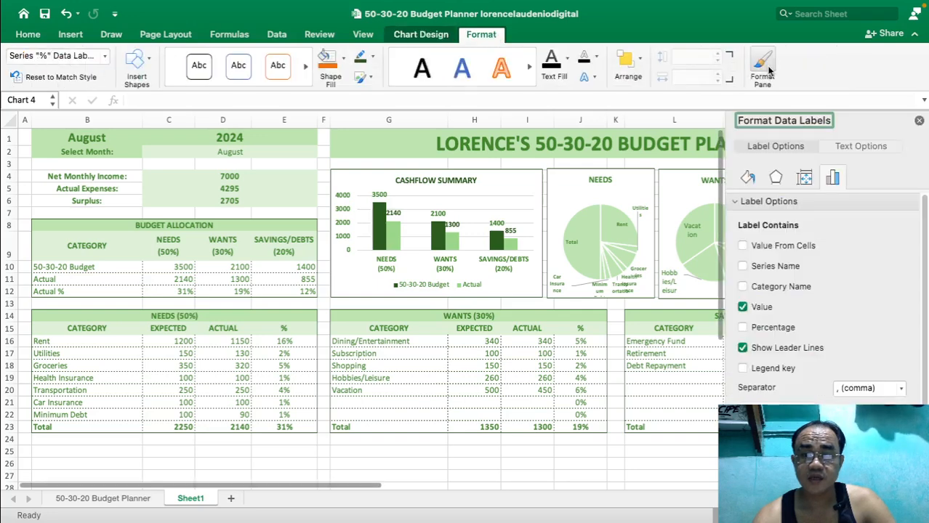
click(742, 307)
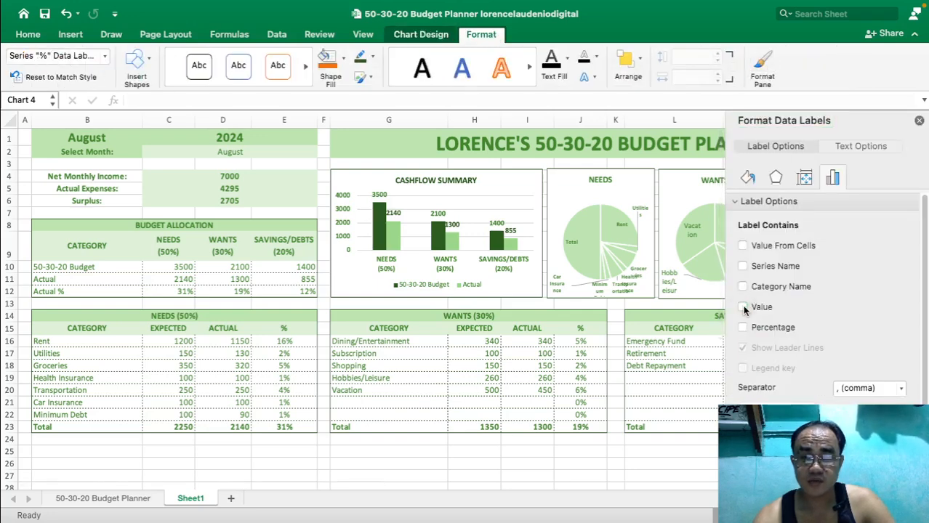
click(742, 287)
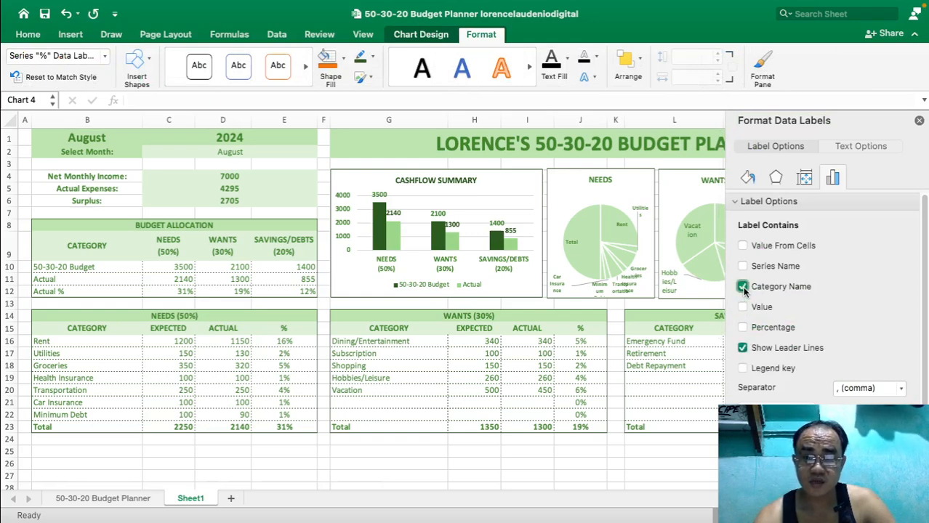
click(919, 122)
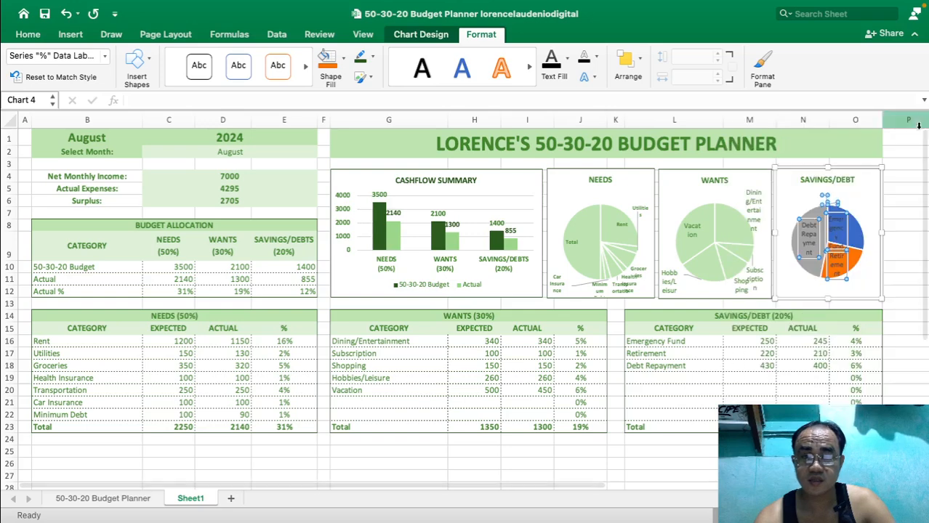
Colour the SAVINGS/DEBT chart's data labels green and give all its pie slices a solid light green fill.
click(29, 35)
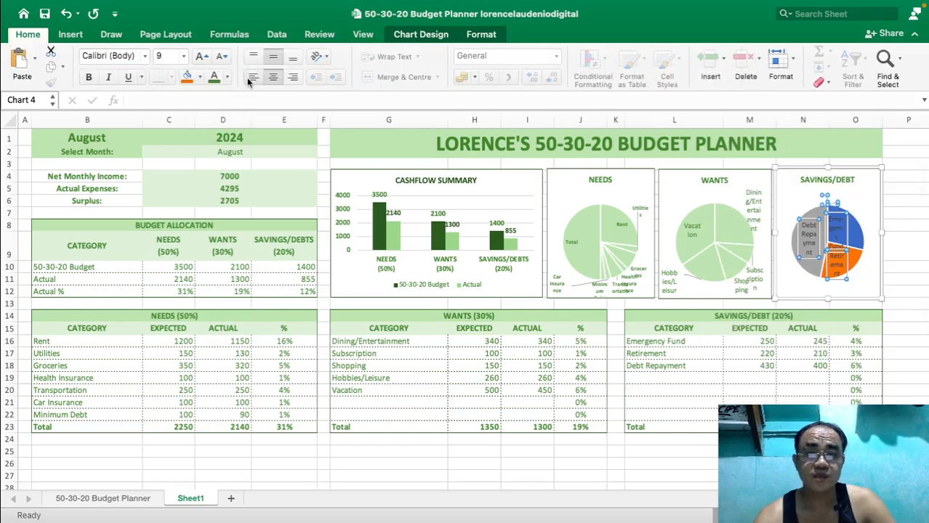
click(211, 82)
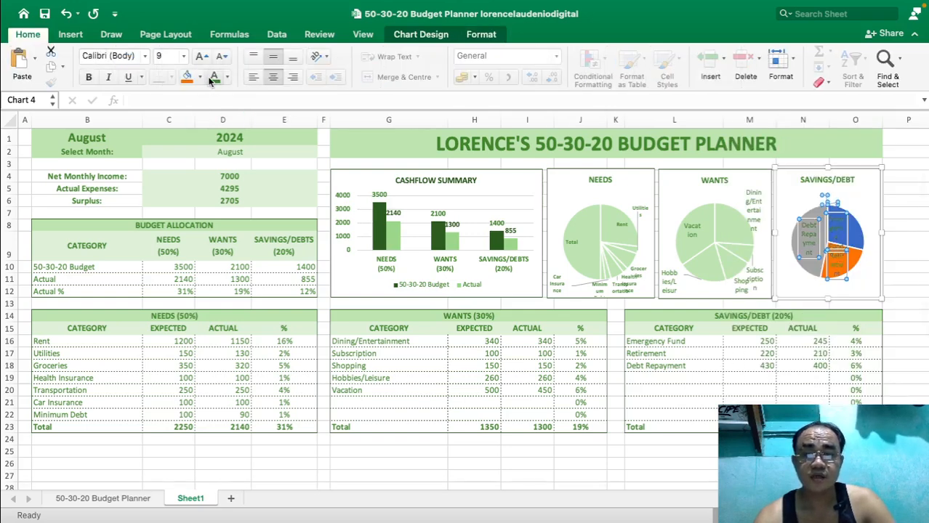
click(854, 235)
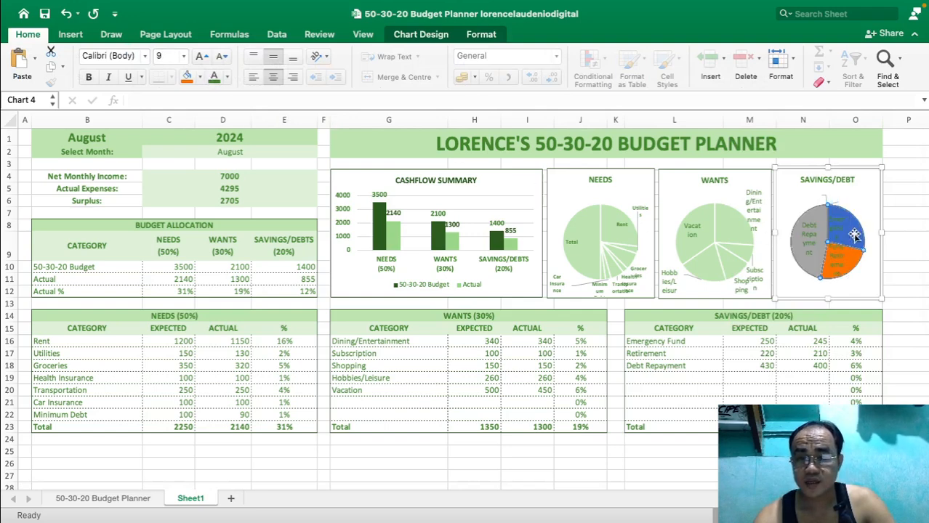
click(479, 34)
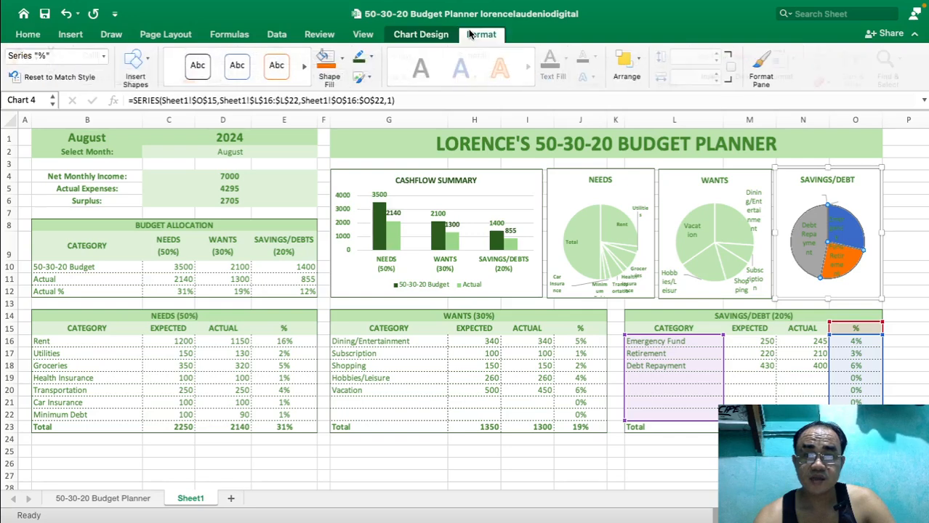
click(761, 65)
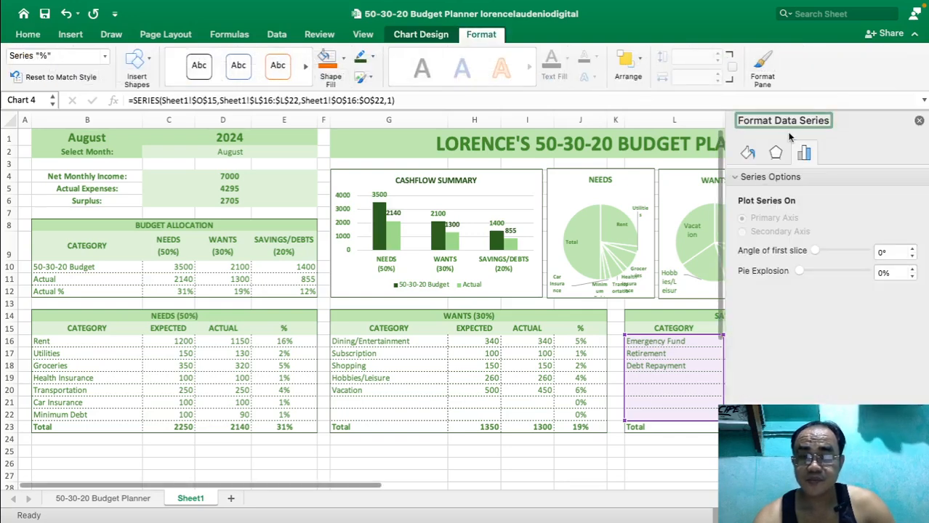
click(746, 153)
click(749, 212)
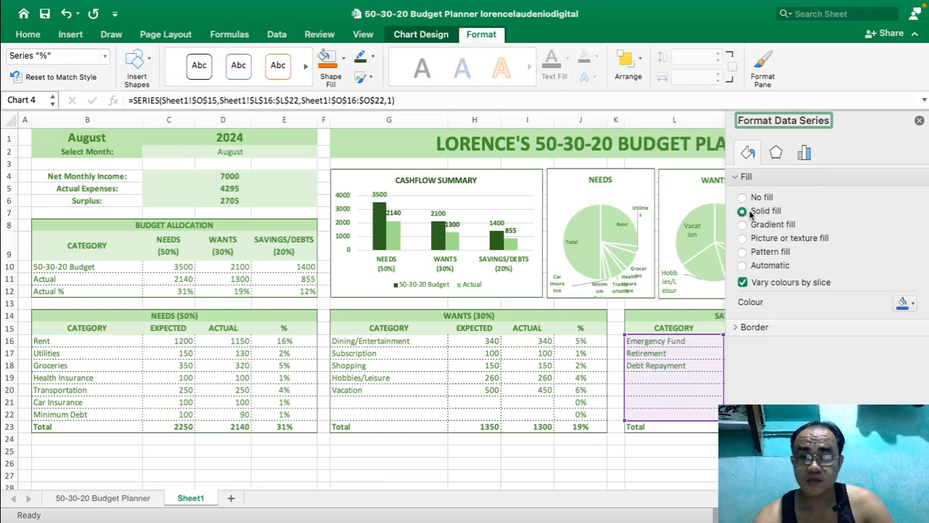
click(919, 122)
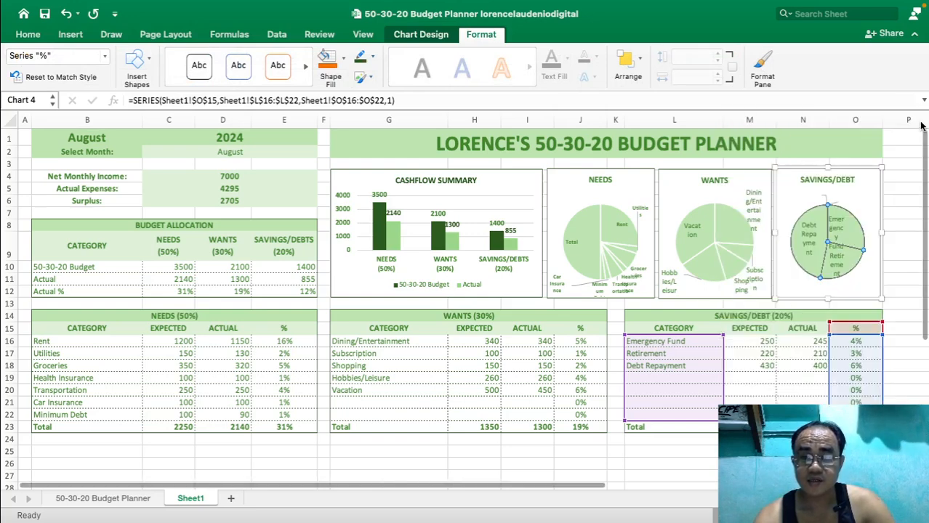
click(896, 275)
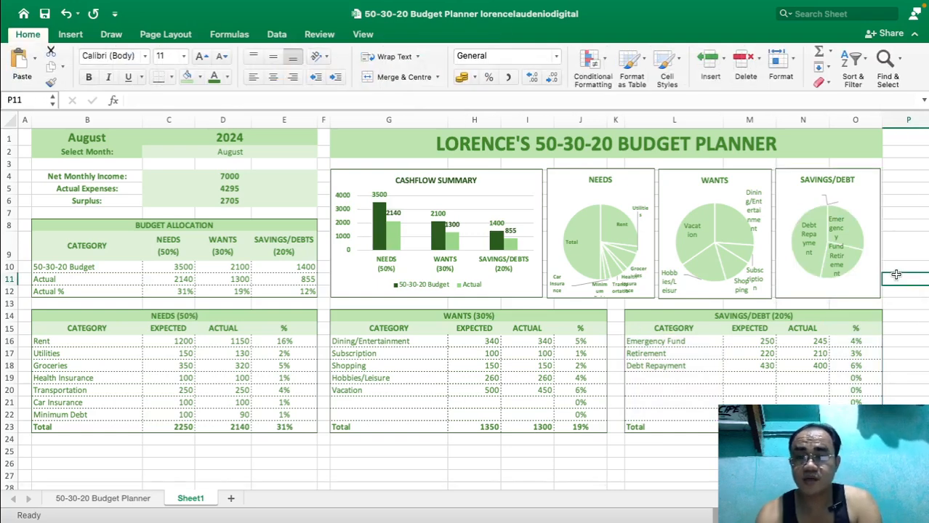
Reduce the font size of the SAVINGS/DEBT chart's data labels to 7.
click(840, 225)
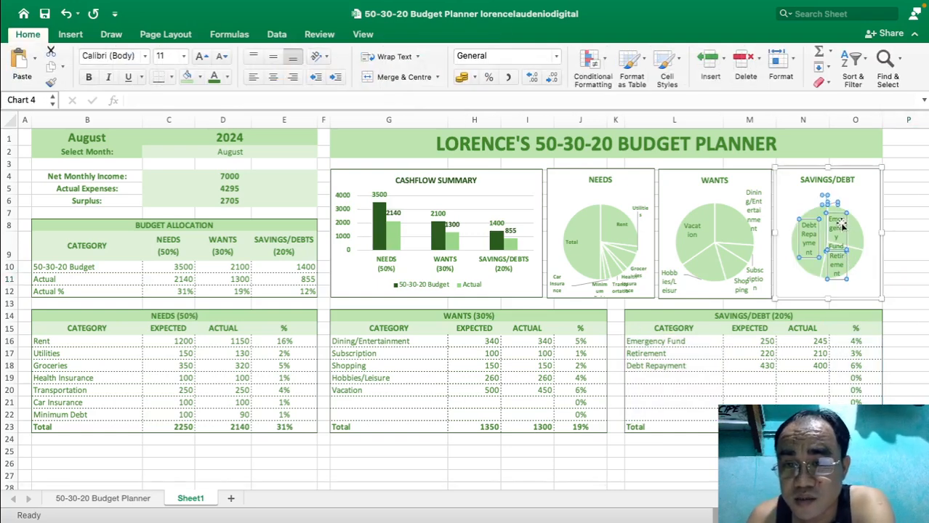
click(812, 238)
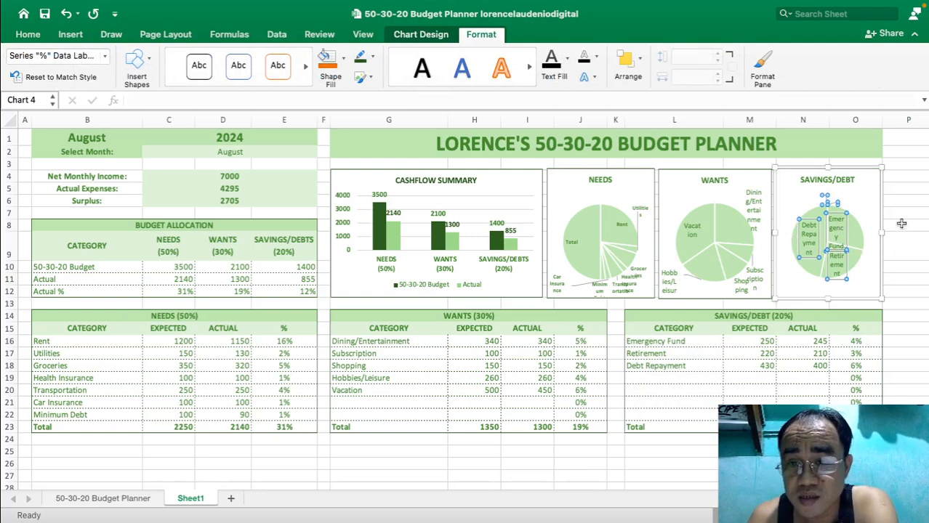
click(895, 202)
click(893, 242)
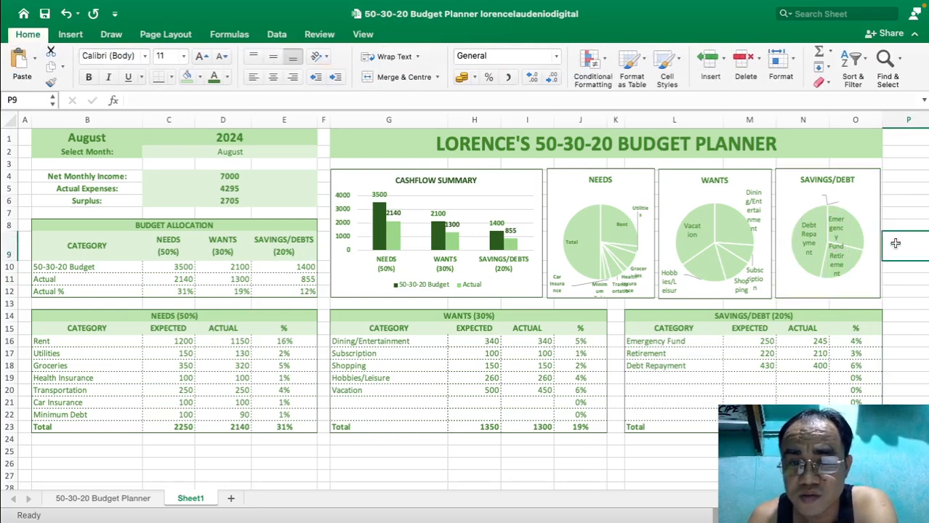
click(803, 236)
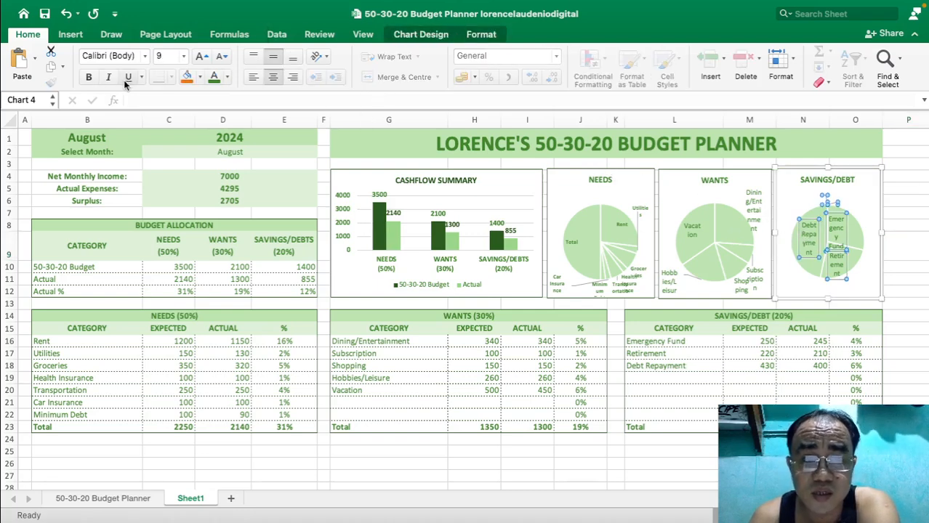
click(221, 57)
click(222, 60)
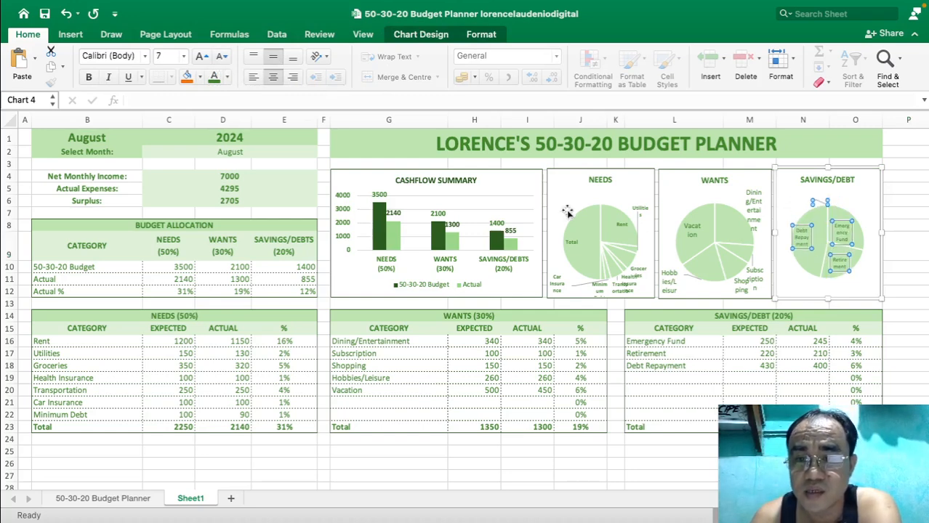
Reduce the font size of the WANTS chart's data labels to 7.
click(697, 233)
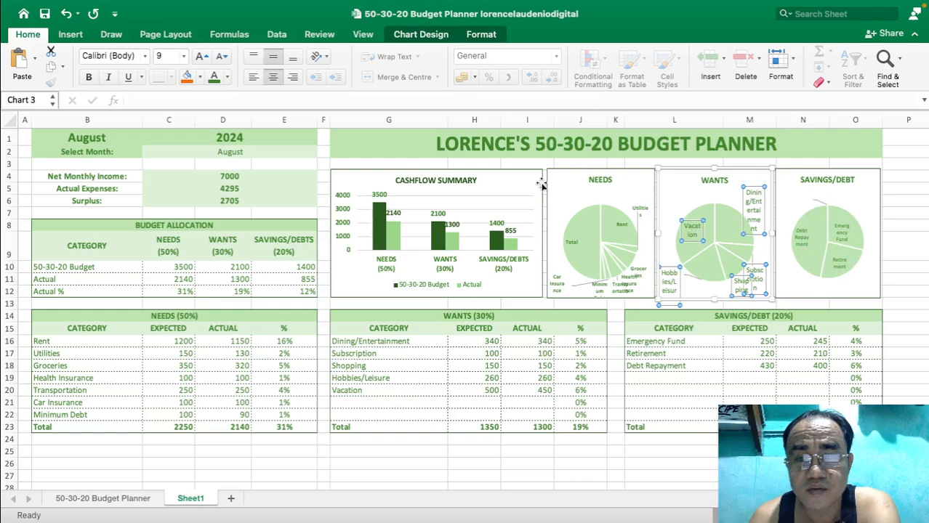
click(222, 57)
click(221, 57)
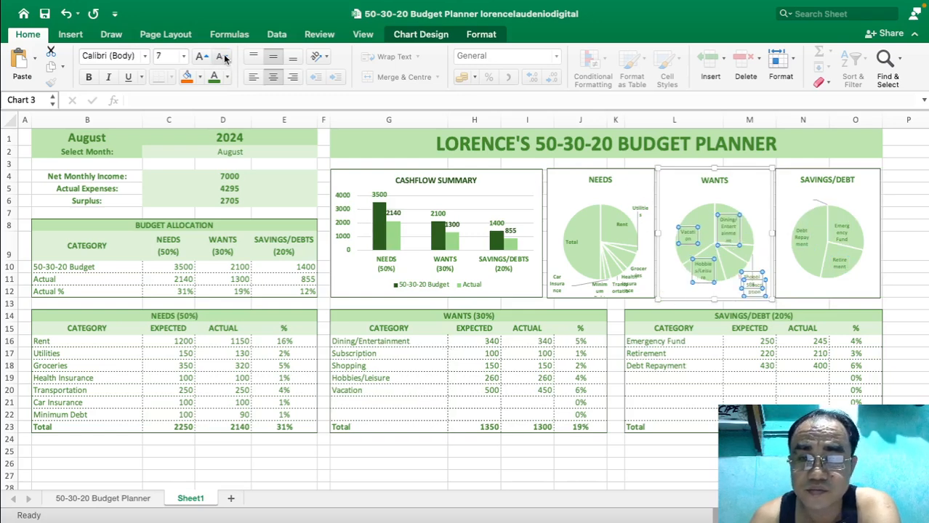
click(623, 463)
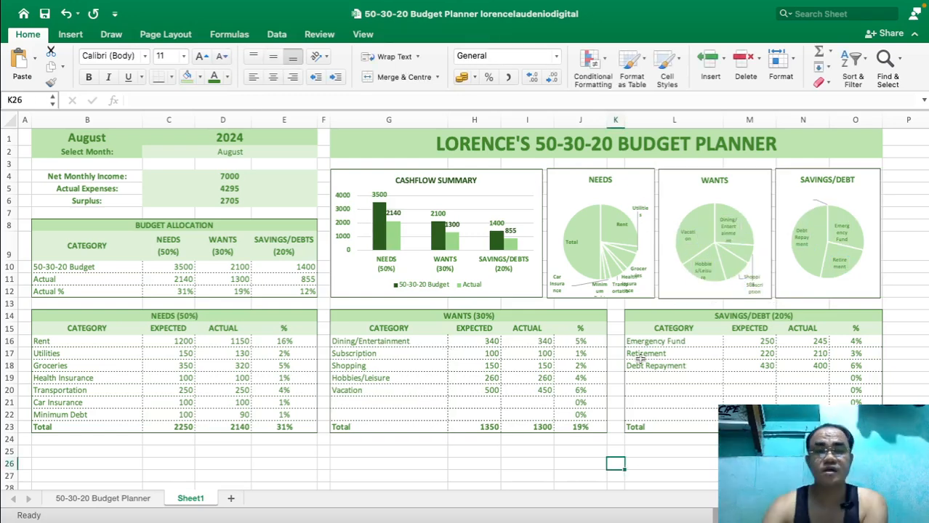
Narrow the spacer columns F and K, making column K about 1.17 wide (12 pixels).
drag(330, 120, 325, 120)
drag(622, 120, 612, 120)
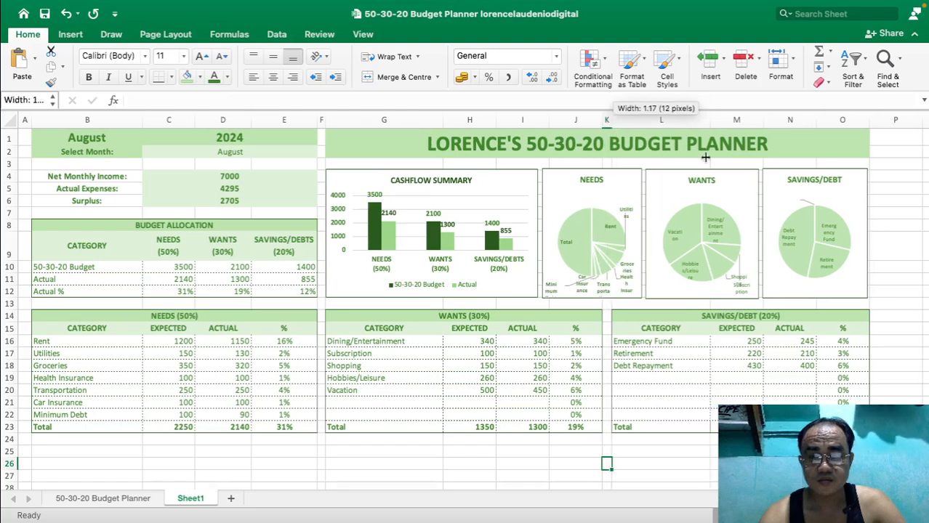
click(899, 268)
Hide the gridlines on Sheet1.
mouse_move(607, 265)
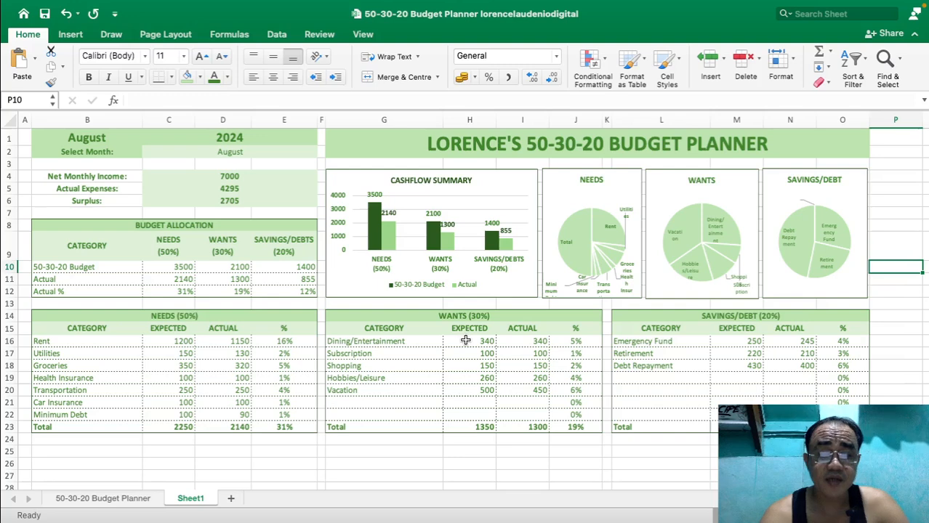
click(363, 36)
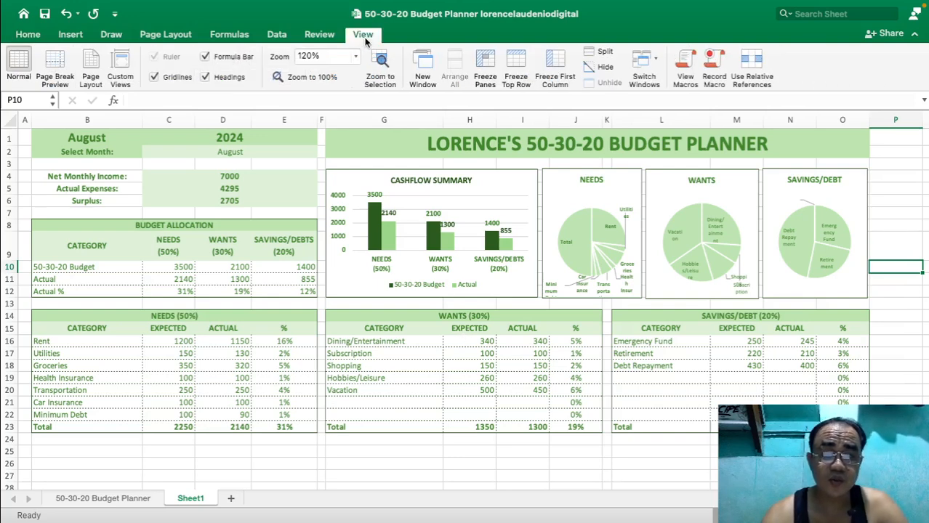
click(154, 77)
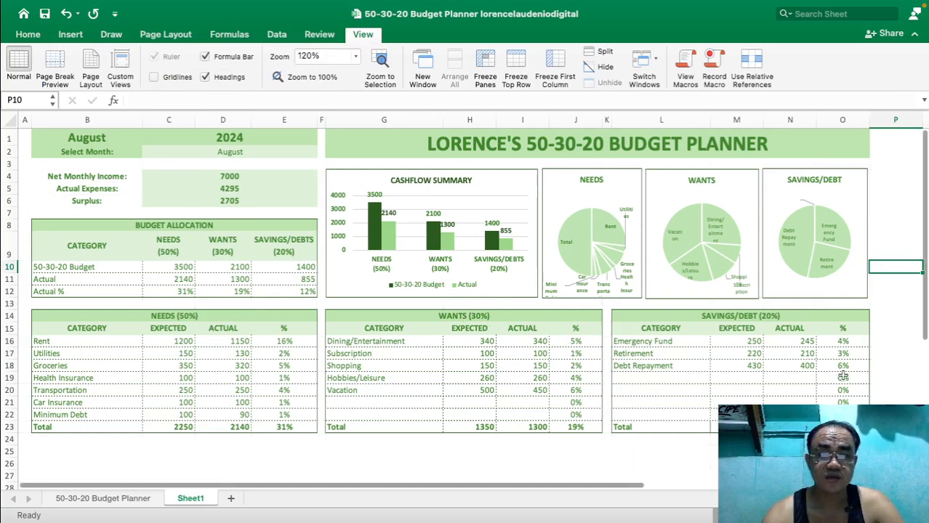
click(895, 363)
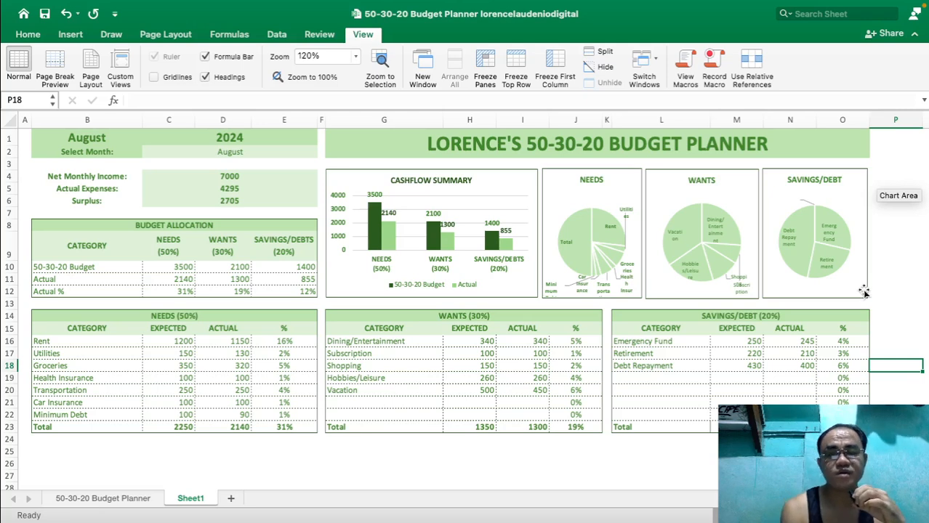
click(621, 451)
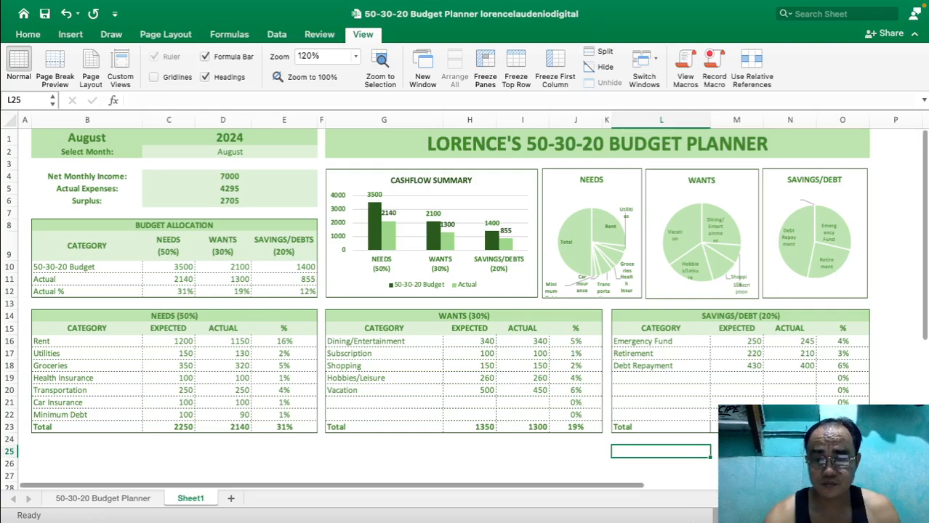
mouse_move(689, 517)
click(636, 509)
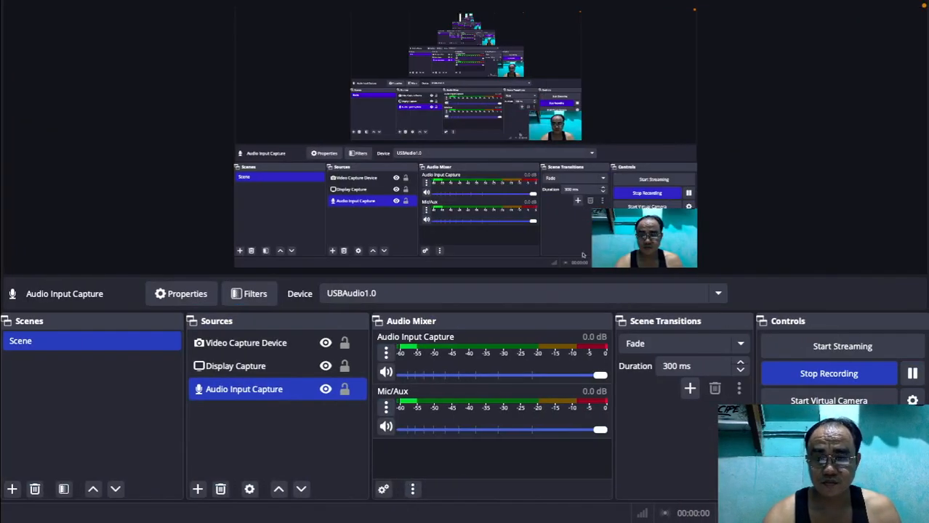